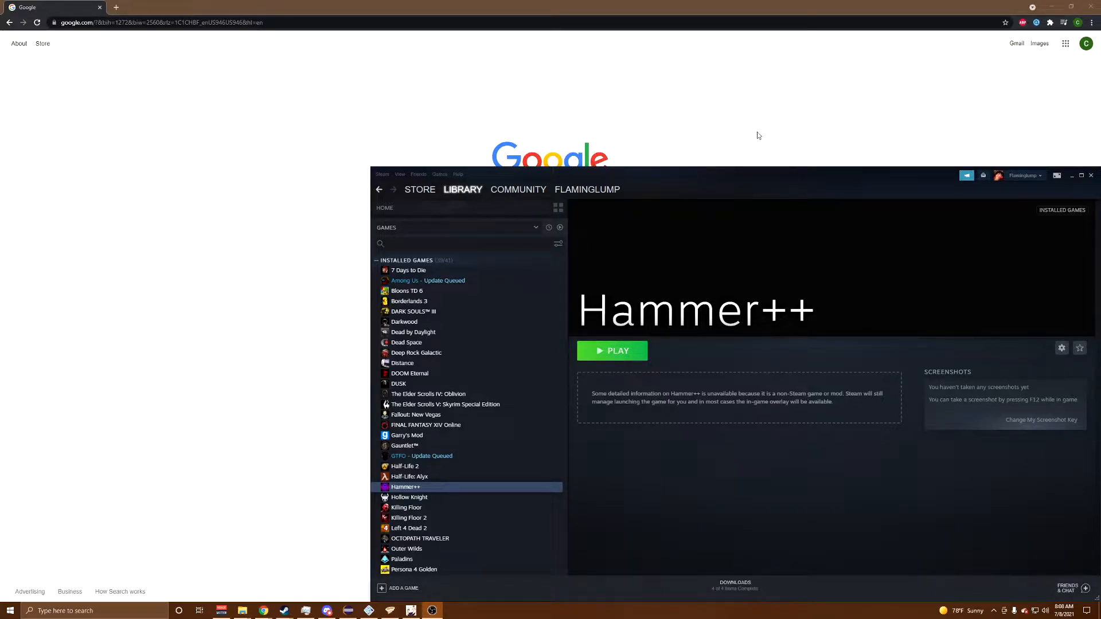
Step: Launch Hammer++ with the Counter-Strike: Source configuration and create a new map
click(618, 350)
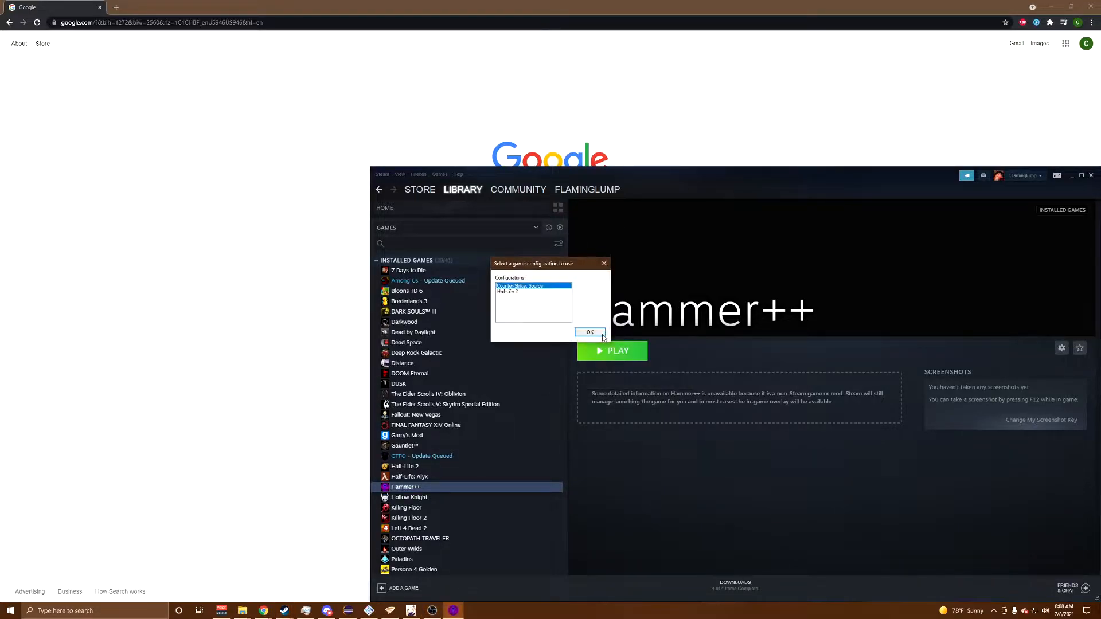
click(591, 331)
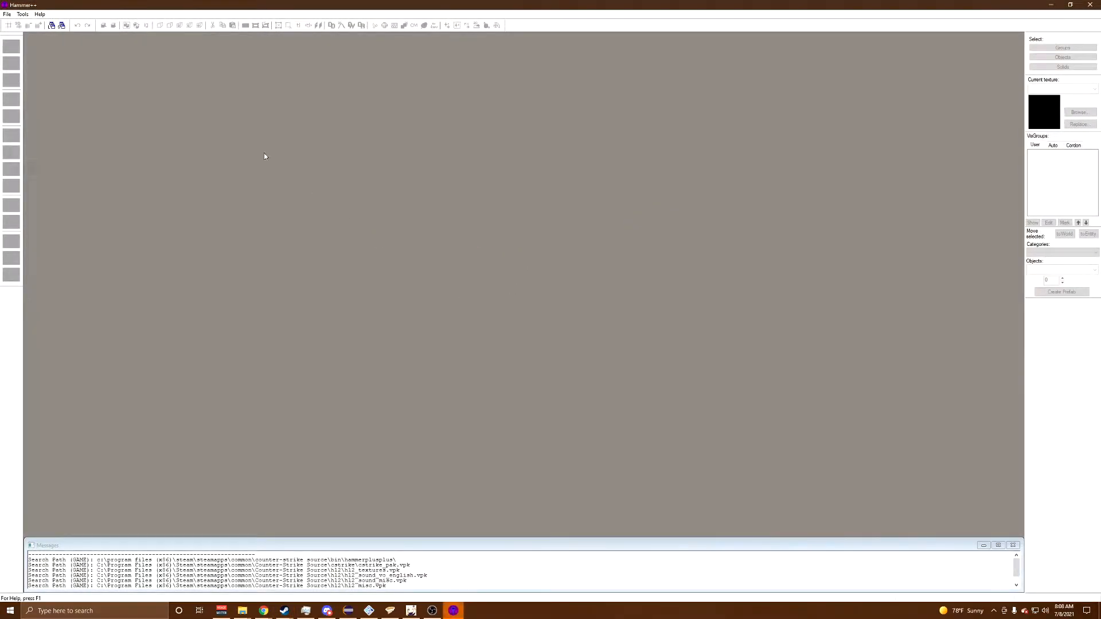
click(7, 14)
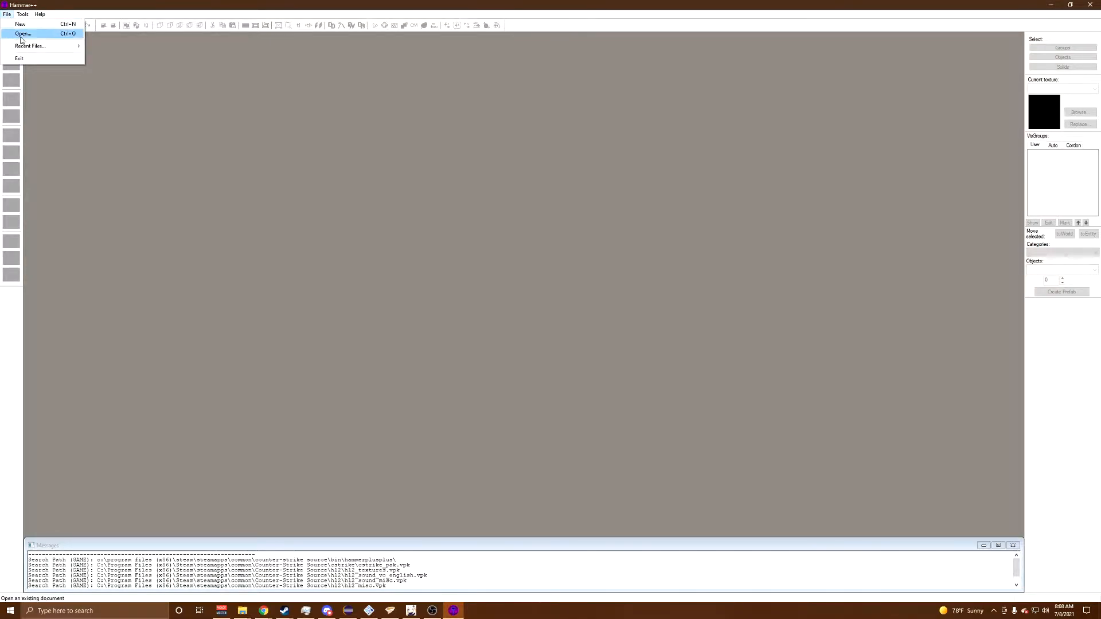
click(20, 24)
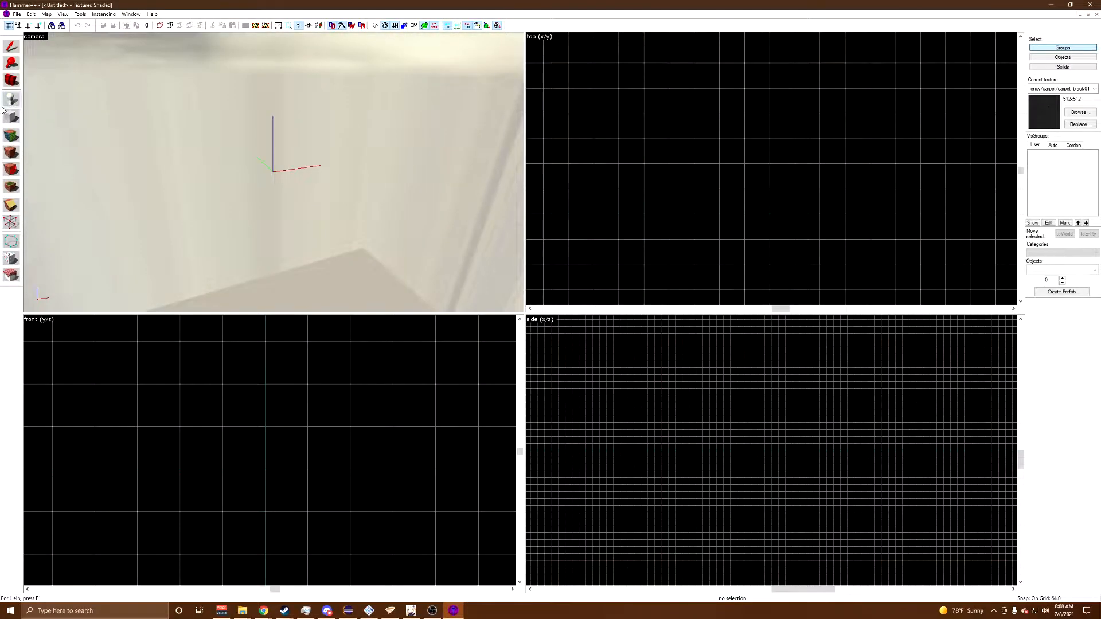
Step: Activate the Block tool and make tools/toolsnodraw the current texture by filtering the textures for "nodraw"
click(11, 116)
click(1080, 111)
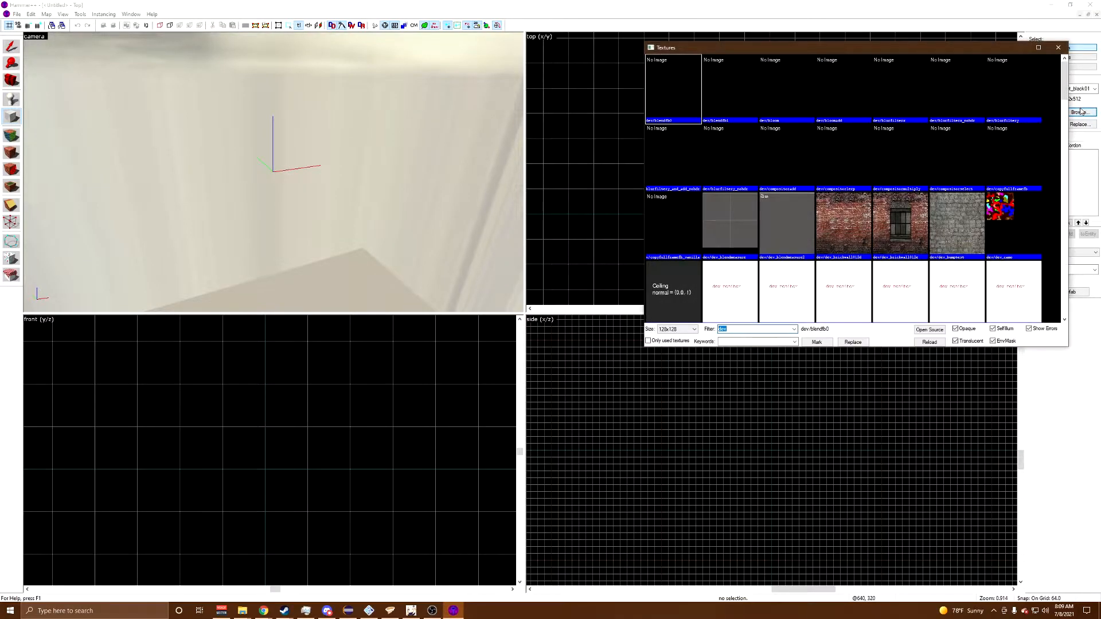
text(nodraw)
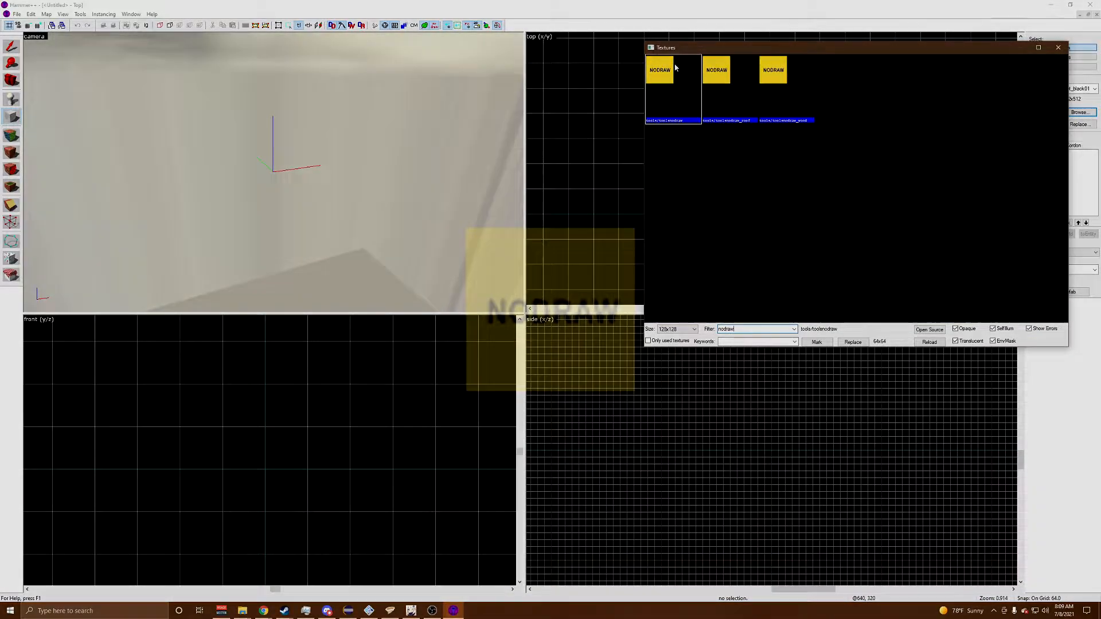
double_click(676, 68)
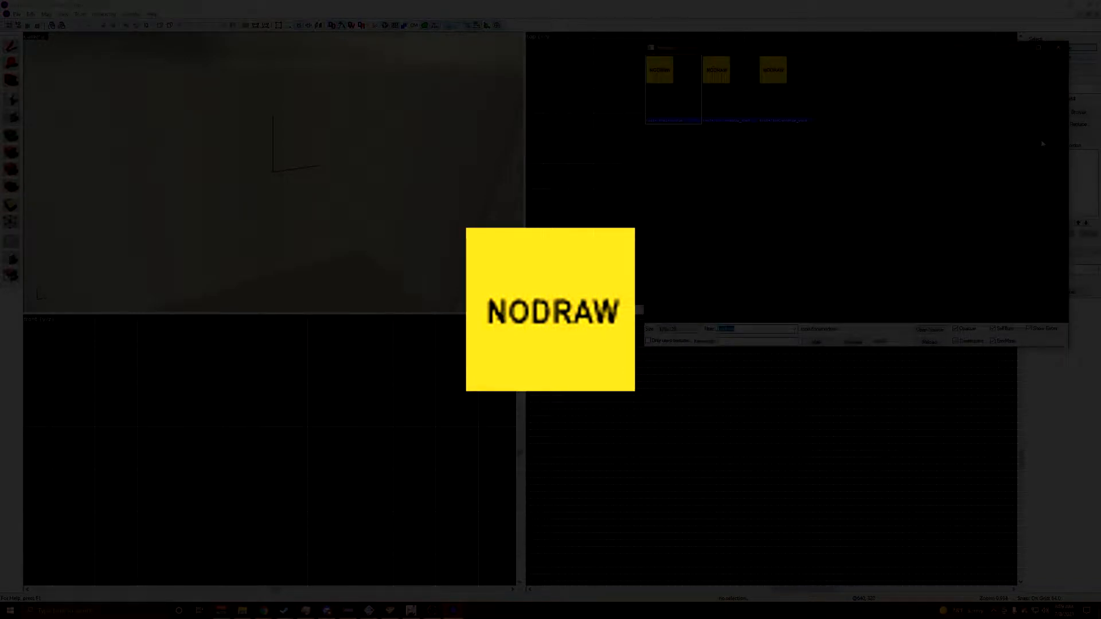
Step: Browse the developer textures and choose the grey measure grid, followed by the orange measure grid
text(tile)
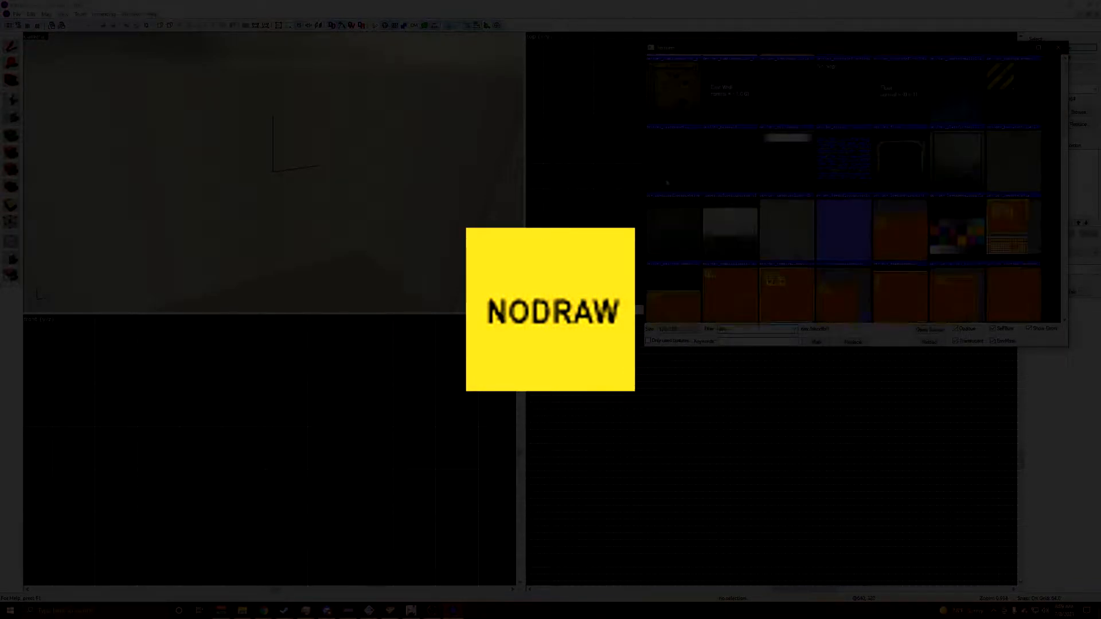
double_click(673, 232)
click(1079, 112)
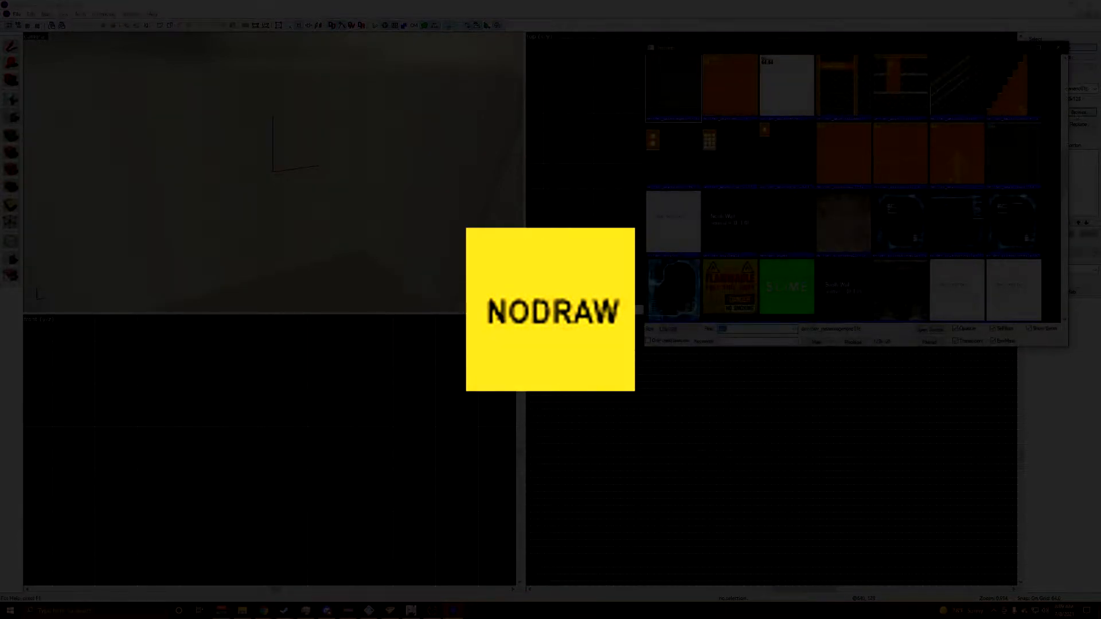
scroll(936, 188, down, 8)
scroll(936, 187, down, 6)
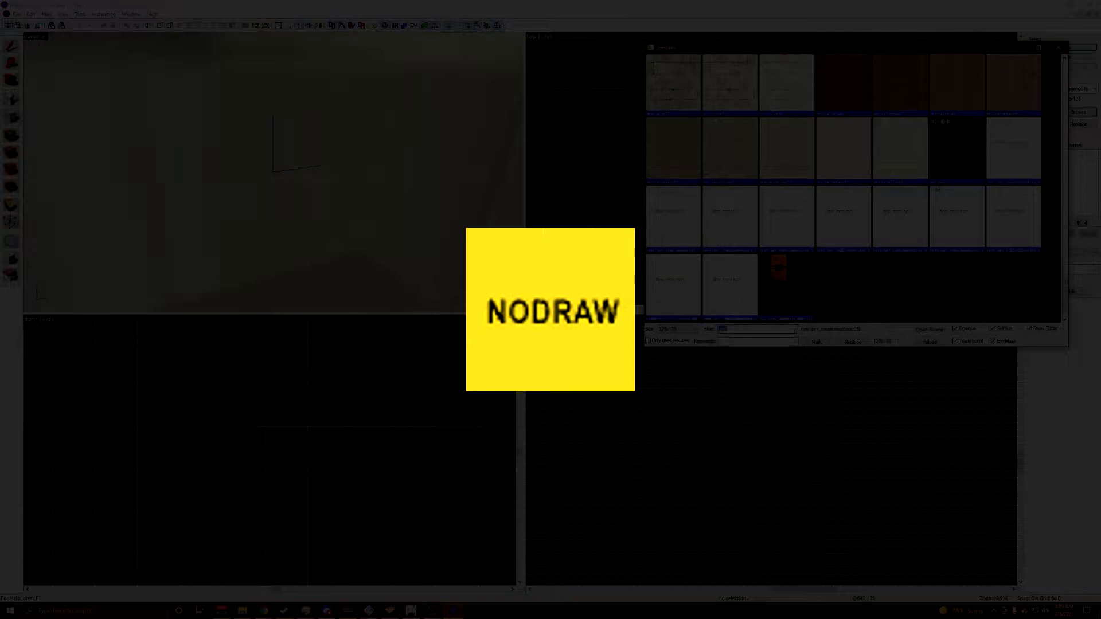
scroll(963, 177, down, 5)
double_click(1013, 127)
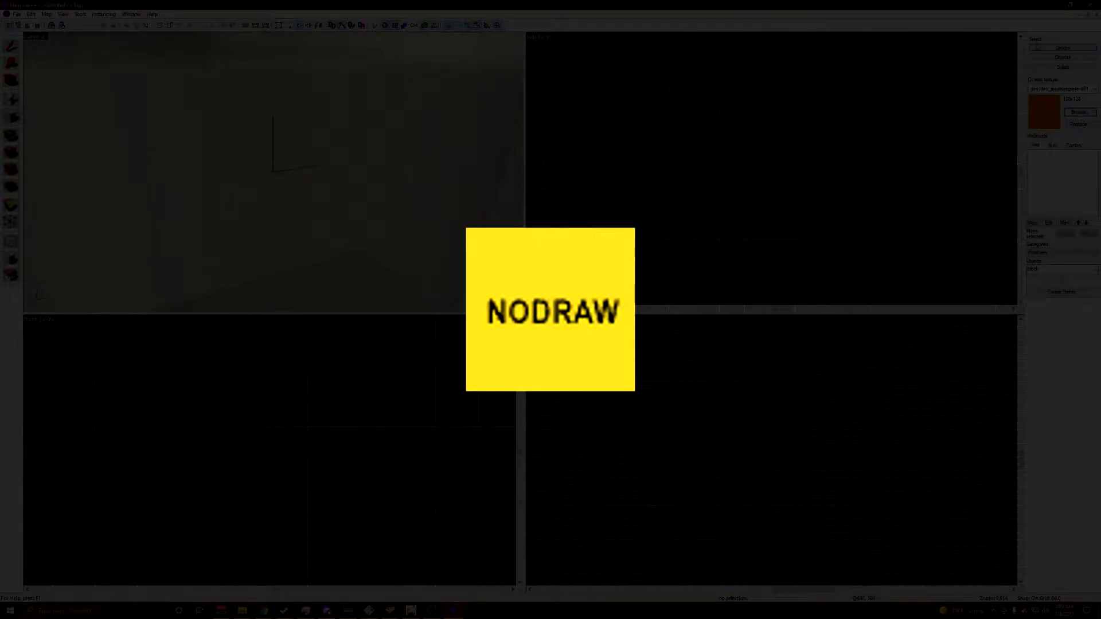
Step: Switch the current texture back to nodraw and create a flat rectangular block in the top view
click(1056, 89)
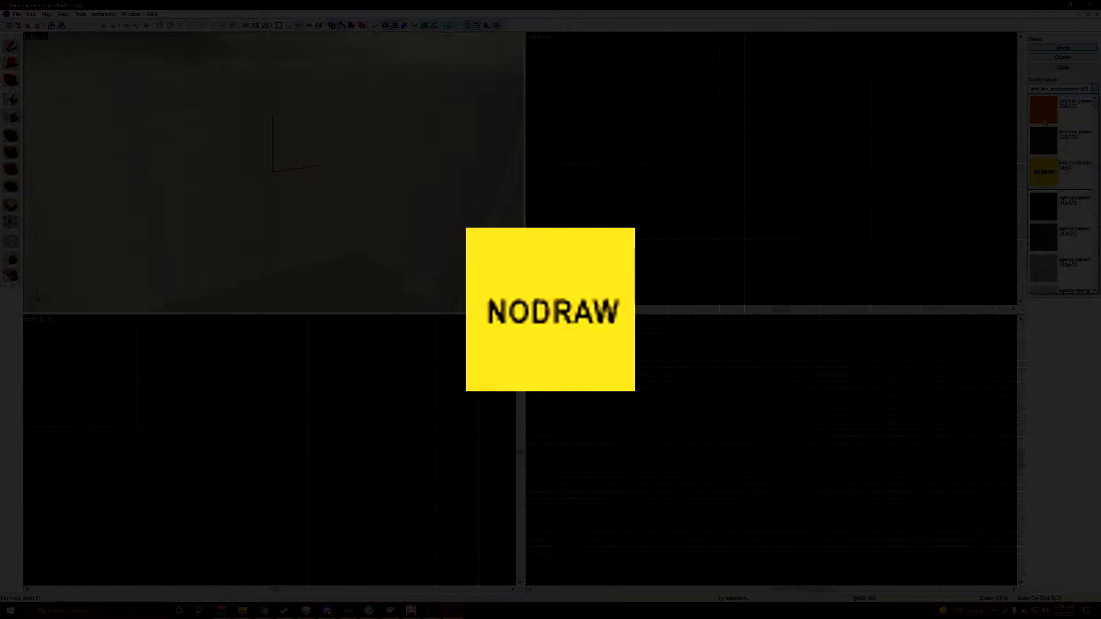
click(1061, 169)
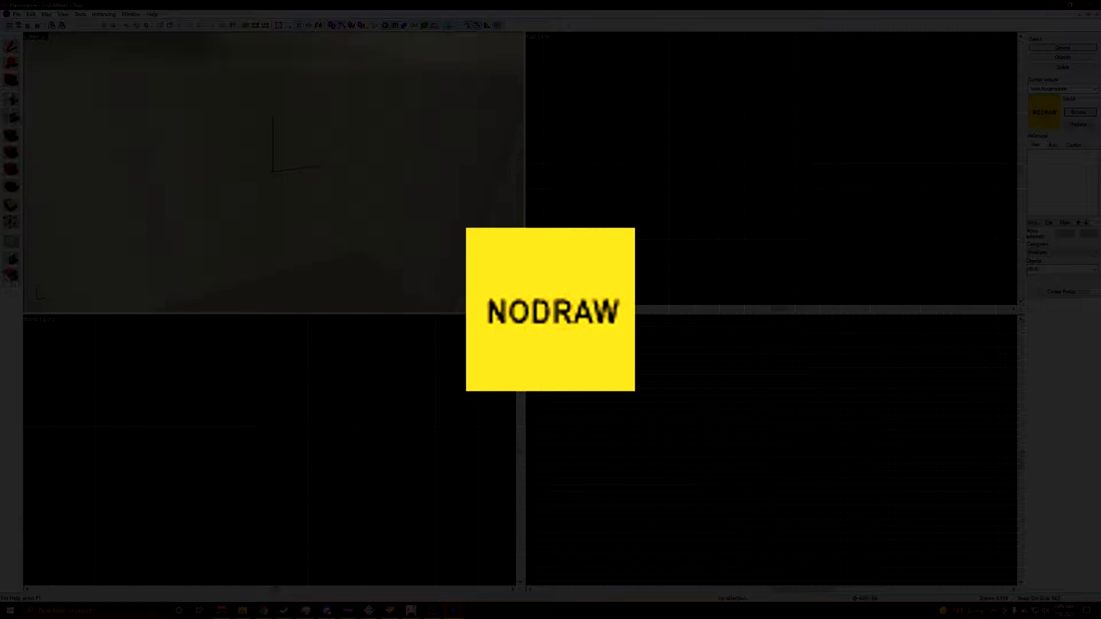
drag(745, 240, 972, 138)
key(Return)
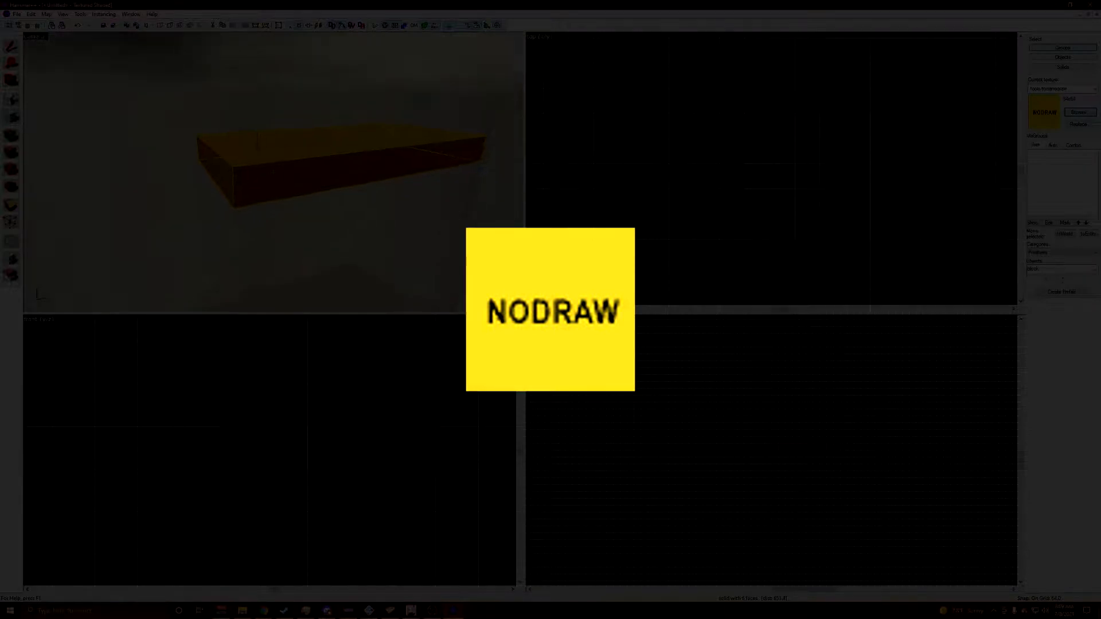
key(w)
key(z)
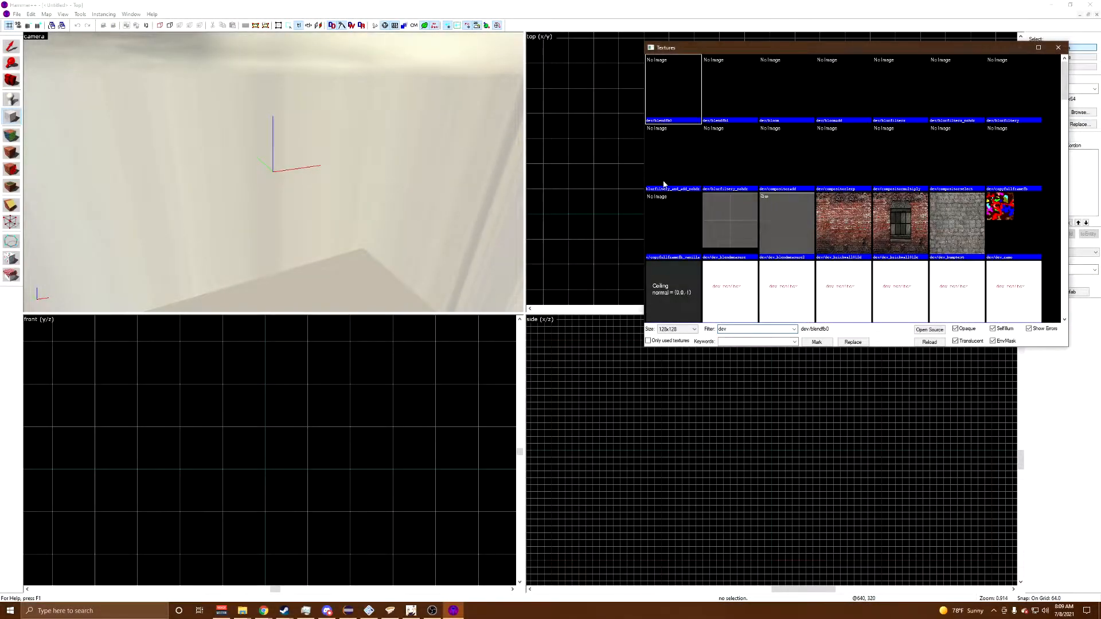
Step: From the textures filtered by "dev", choose the grey dev/dev_measuregeneric01b and the orange dev/dev_measuregeneric01
scroll(665, 184, down, 10)
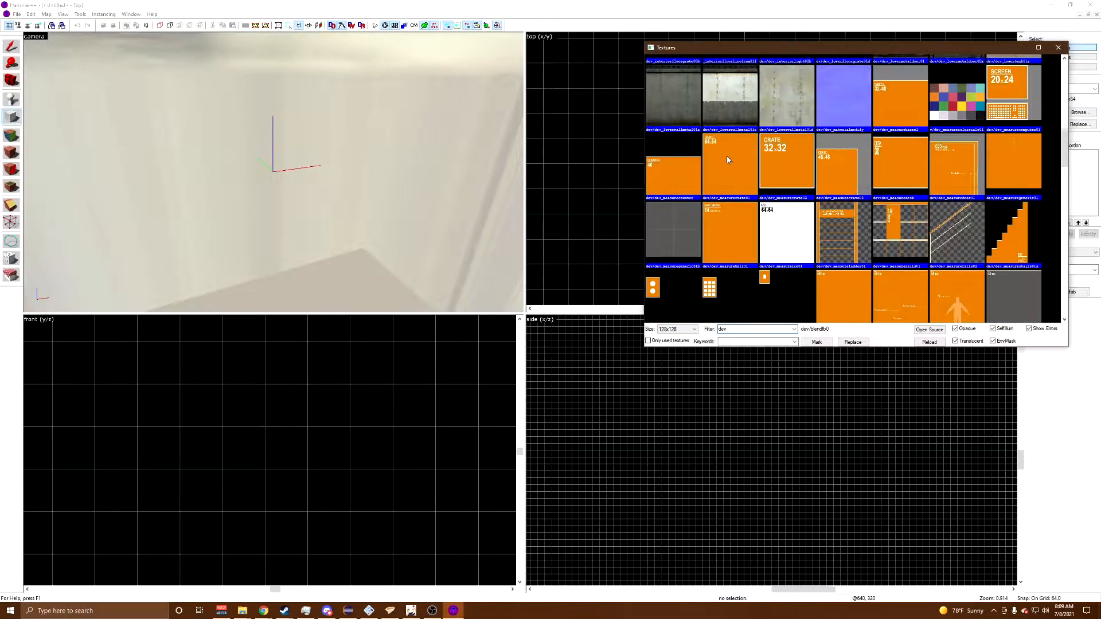
double_click(666, 220)
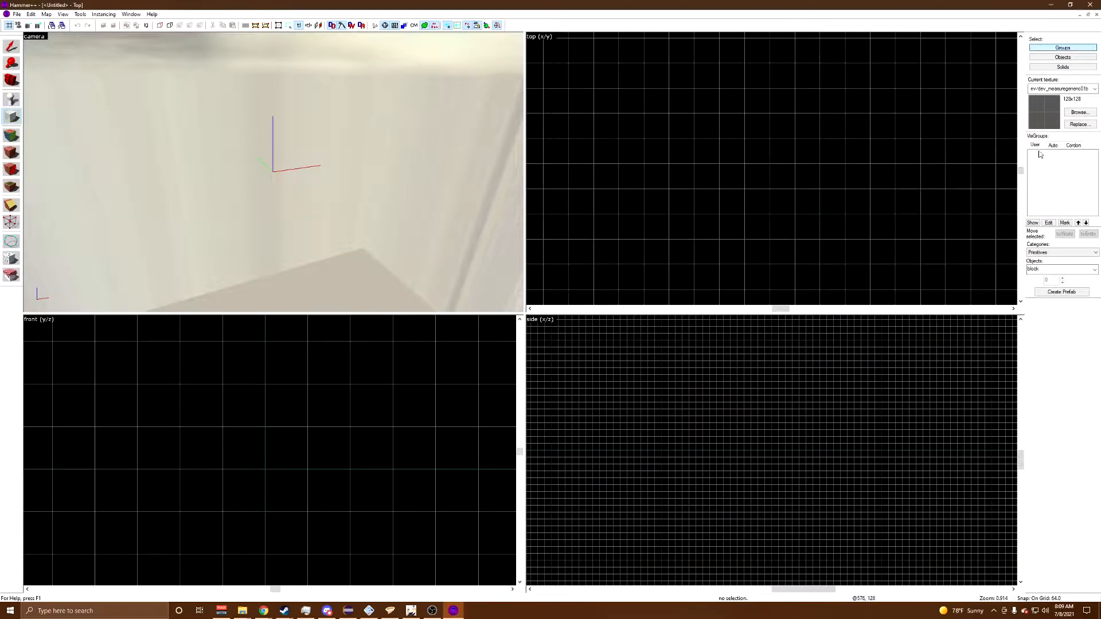
click(1076, 112)
scroll(936, 188, down, 20)
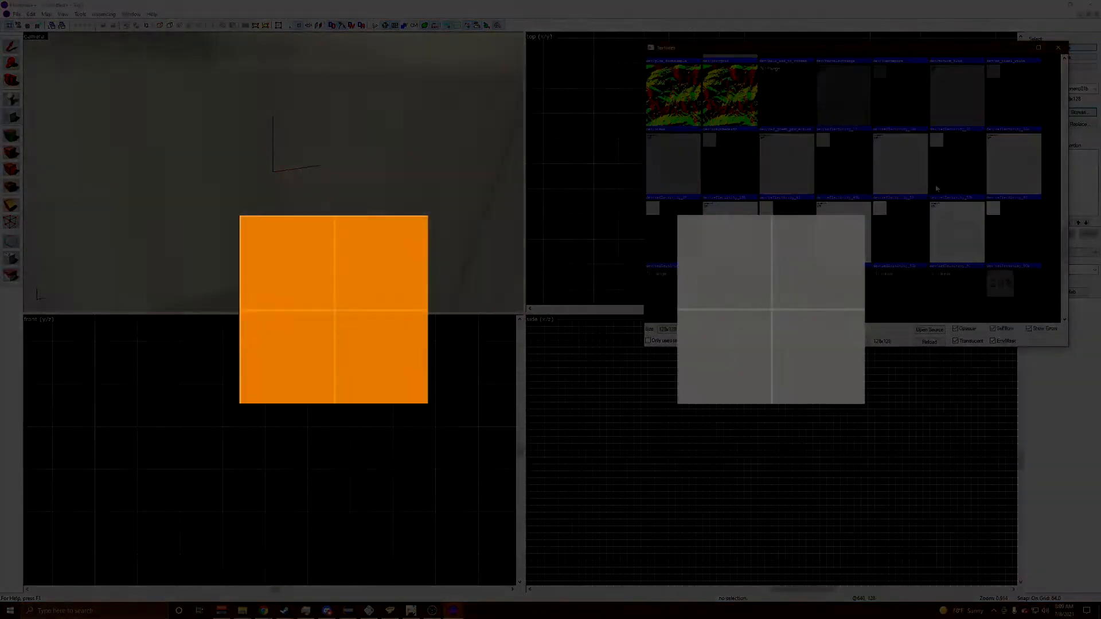
scroll(939, 187, up, 20)
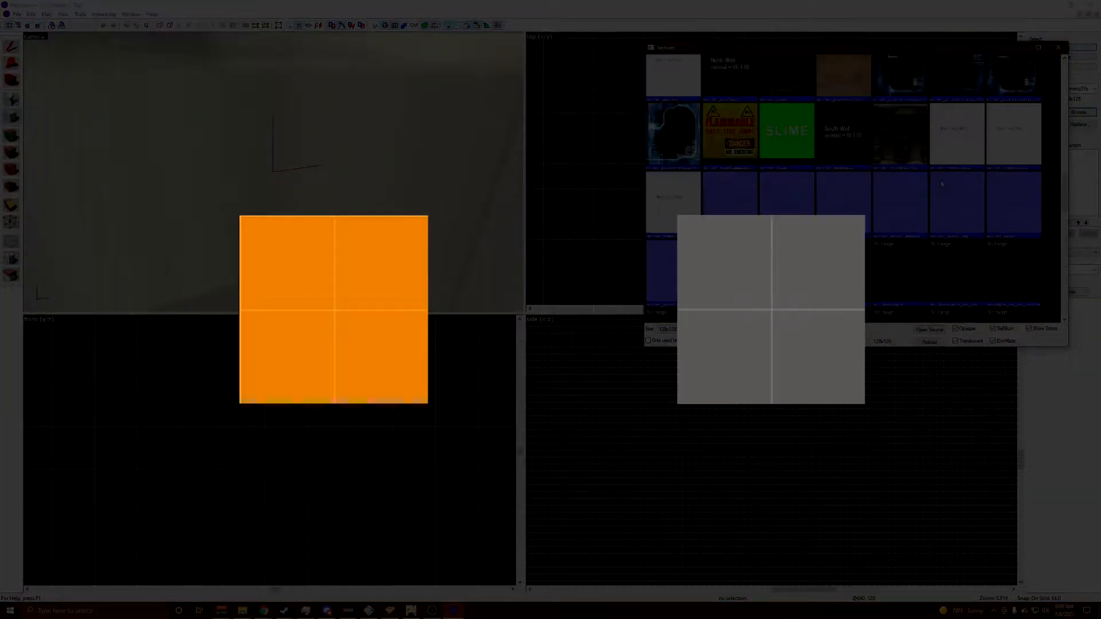
double_click(1028, 123)
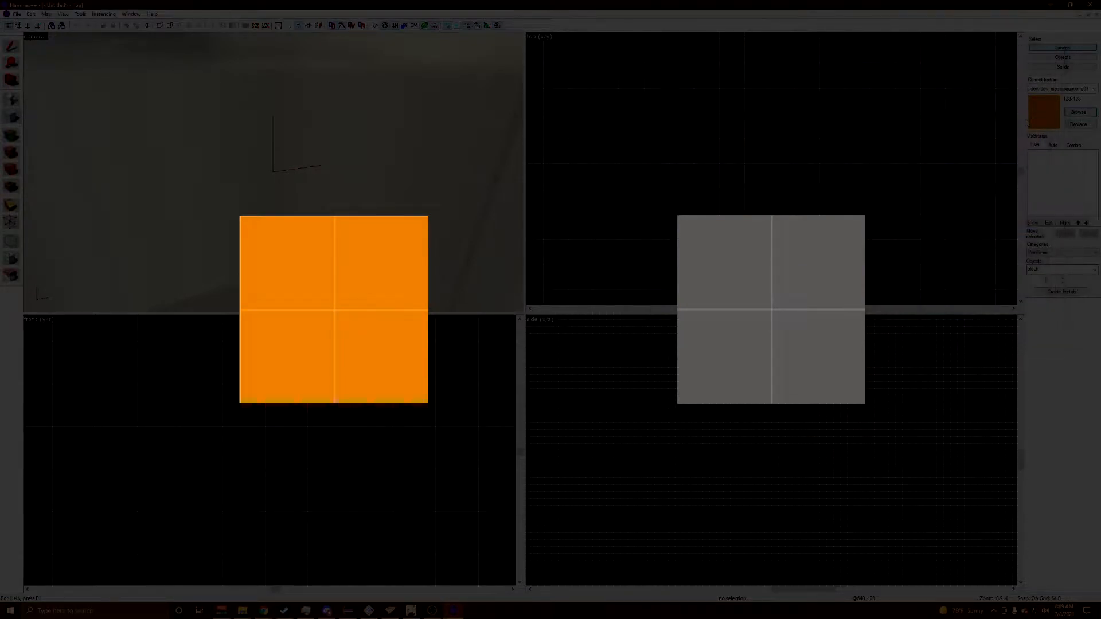
Step: Set the current texture to nodraw again and outline a rectangular block in the top view
click(1054, 89)
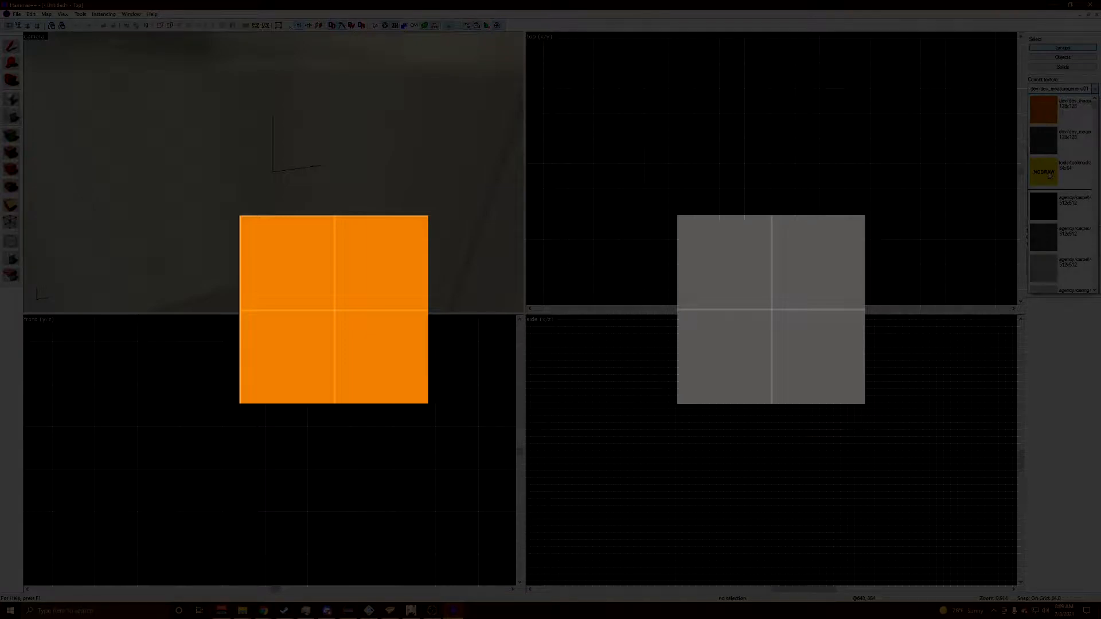
click(1051, 175)
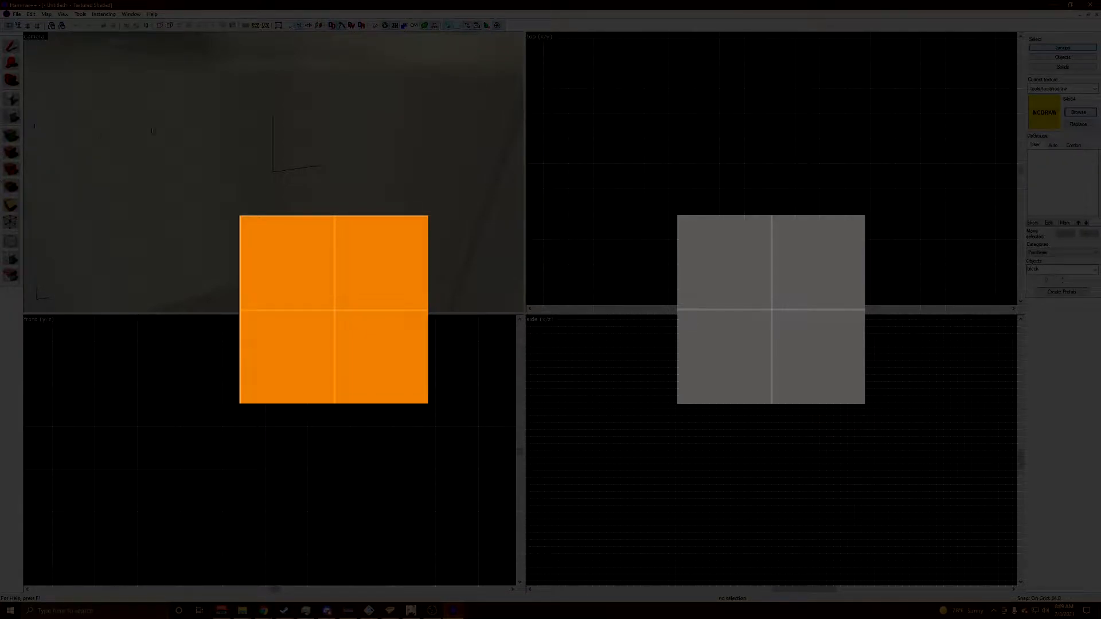
drag(745, 239, 947, 201)
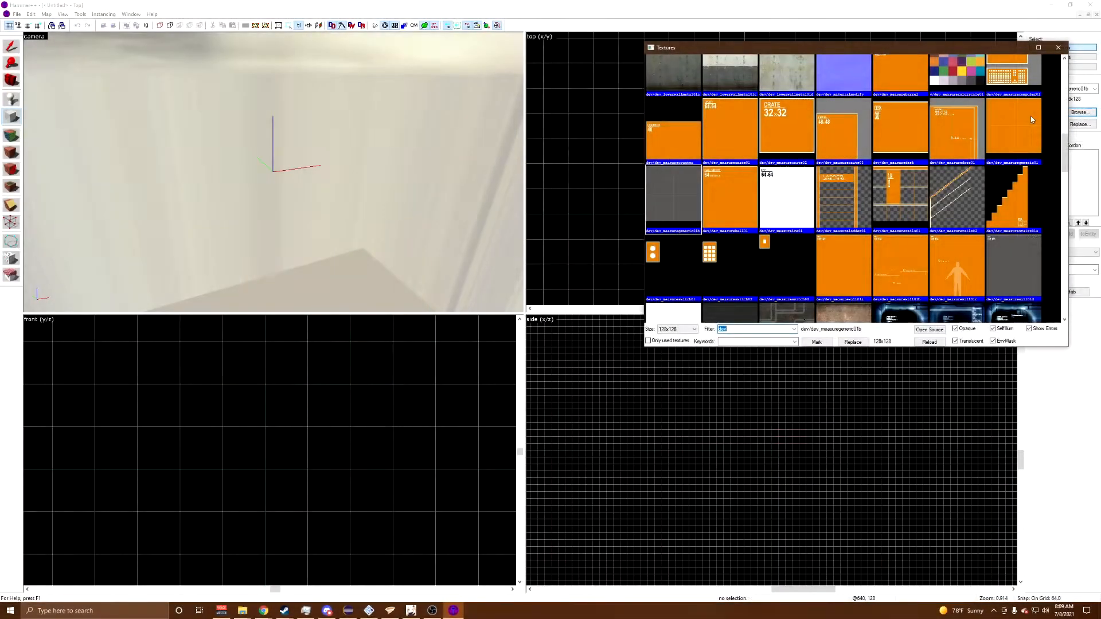
Step: Choose the orange dev/dev_measuregeneric01 texture, and create a 640 × 320 × 64 block textured with tools/toolsnodraw in the top view
double_click(1031, 116)
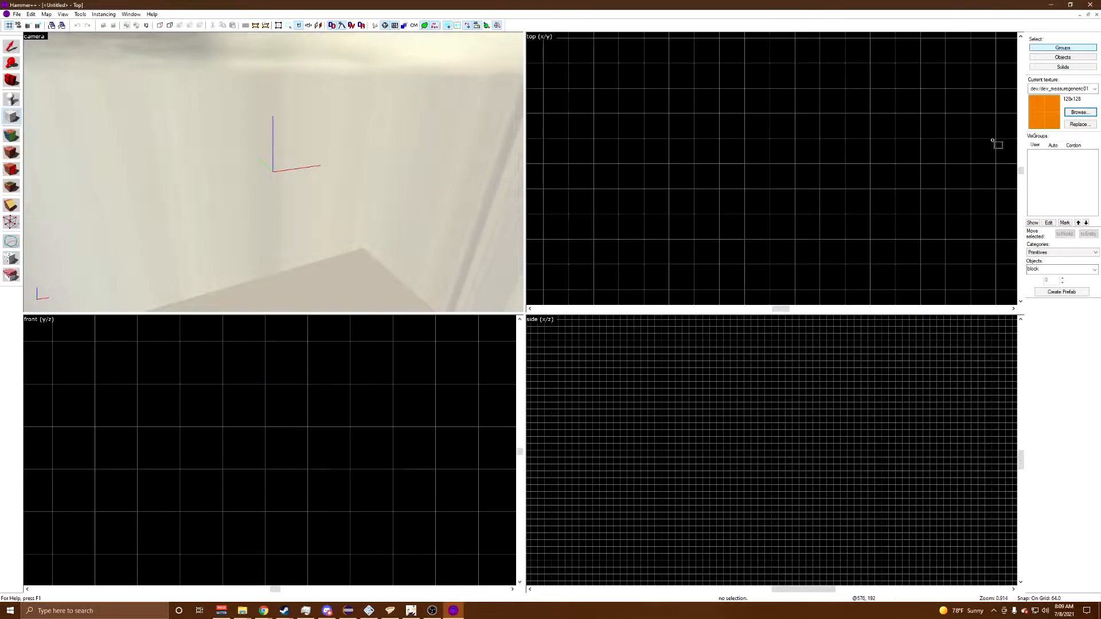
click(1058, 89)
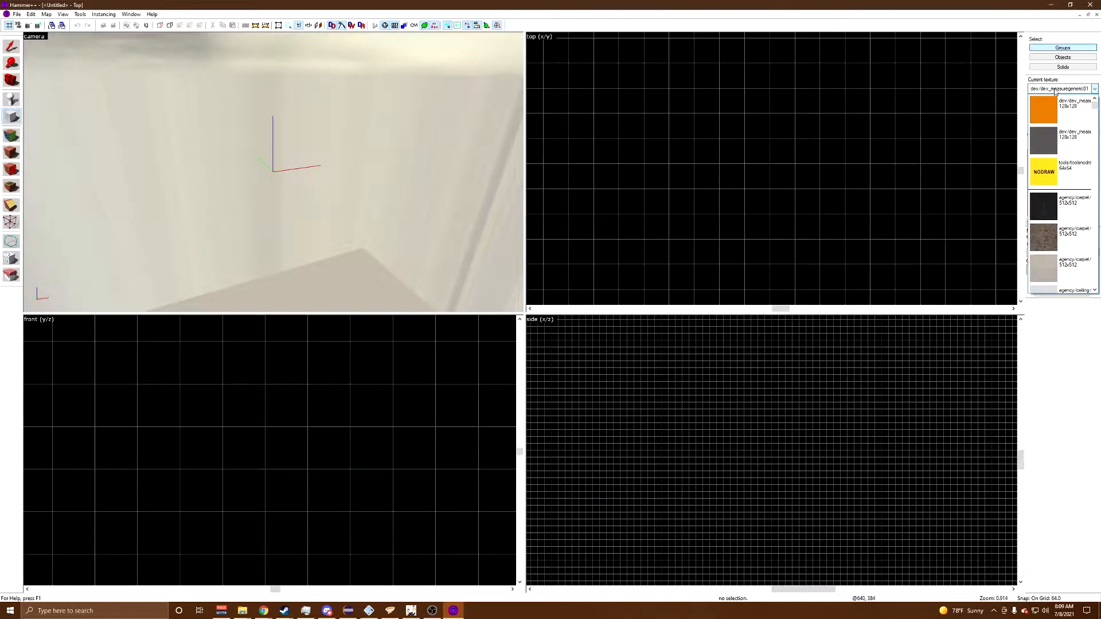
click(1050, 175)
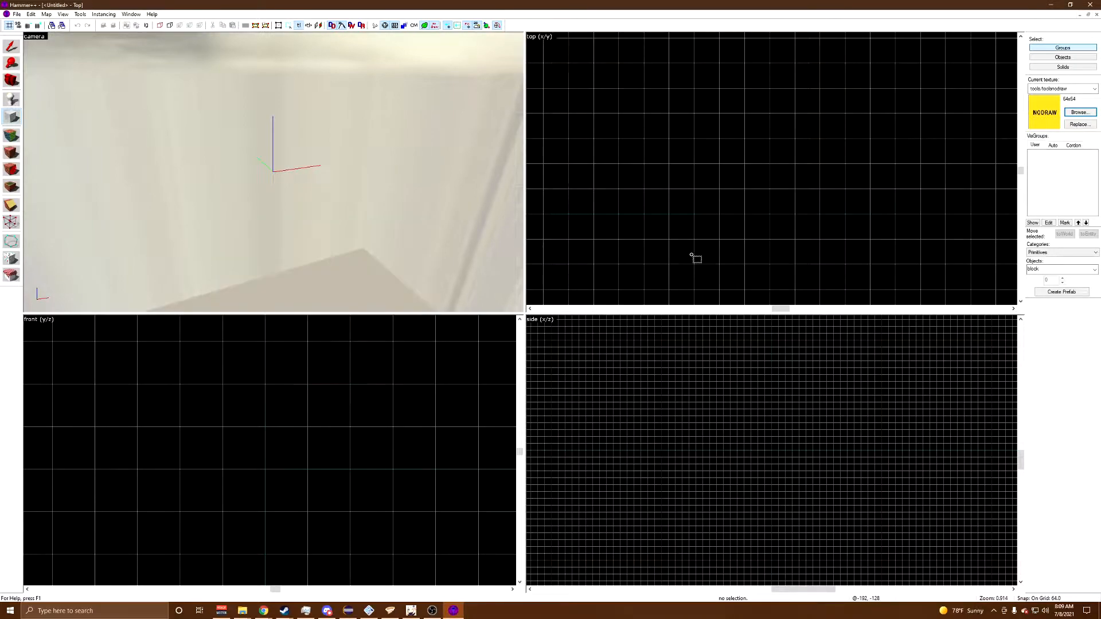
drag(750, 239, 999, 113)
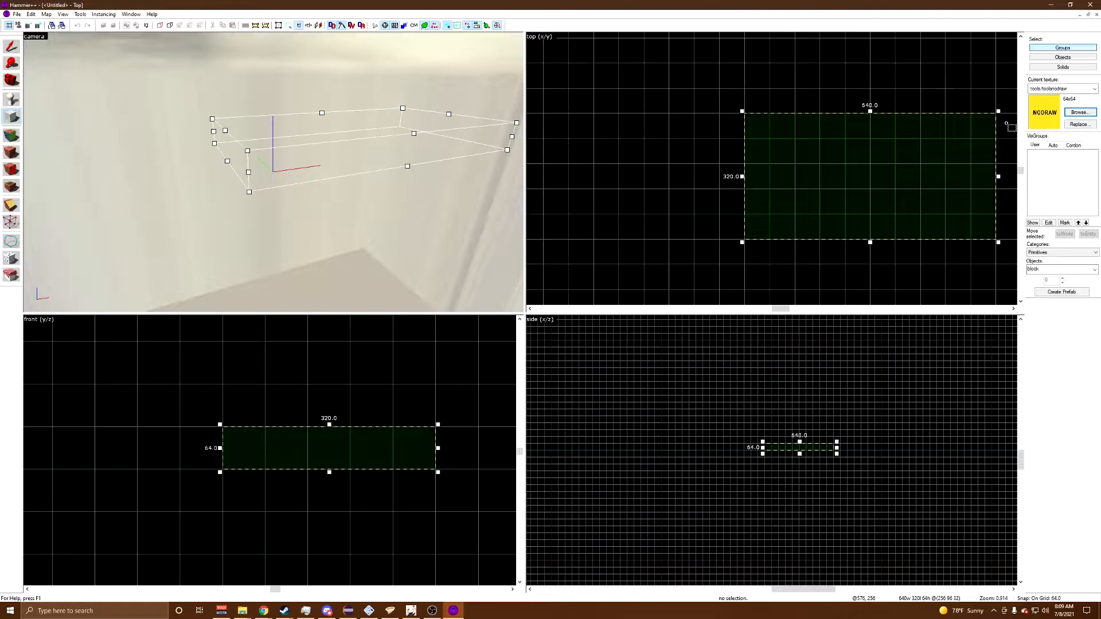
key(Return)
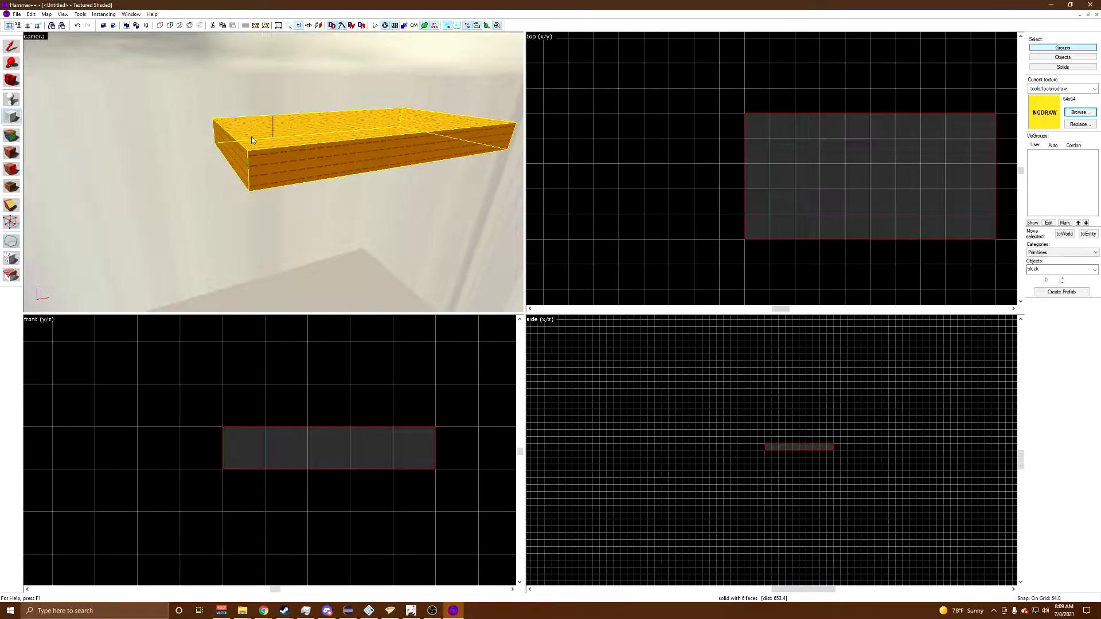
Step: Place an info_player_terrorist entity on the top surface of the nodraw block
key(z)
key(w)
key(s)
key(z)
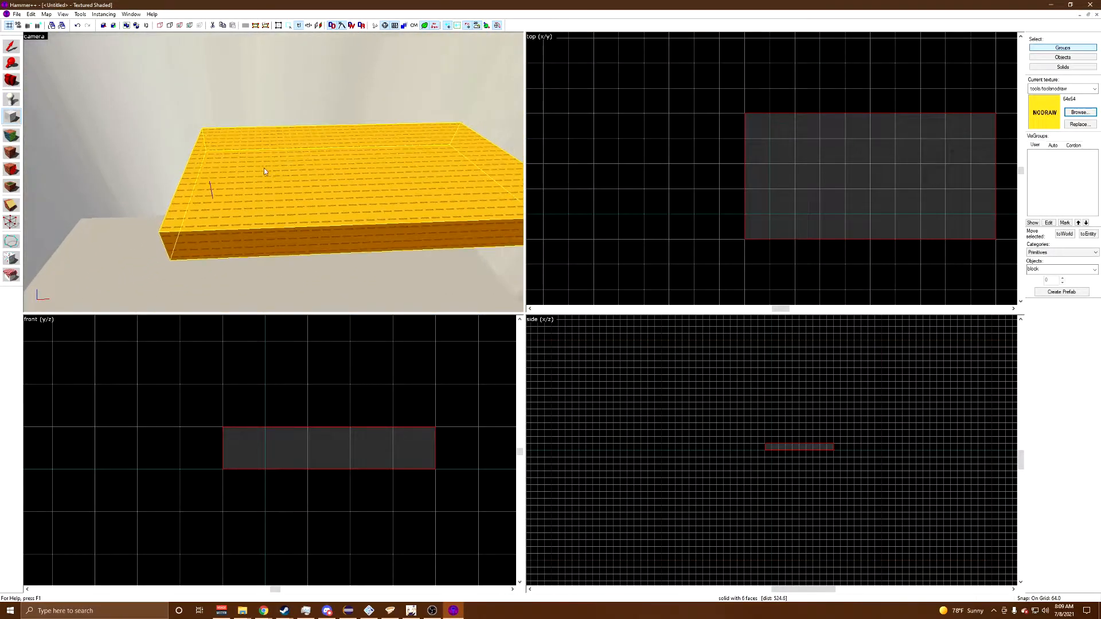
click(12, 99)
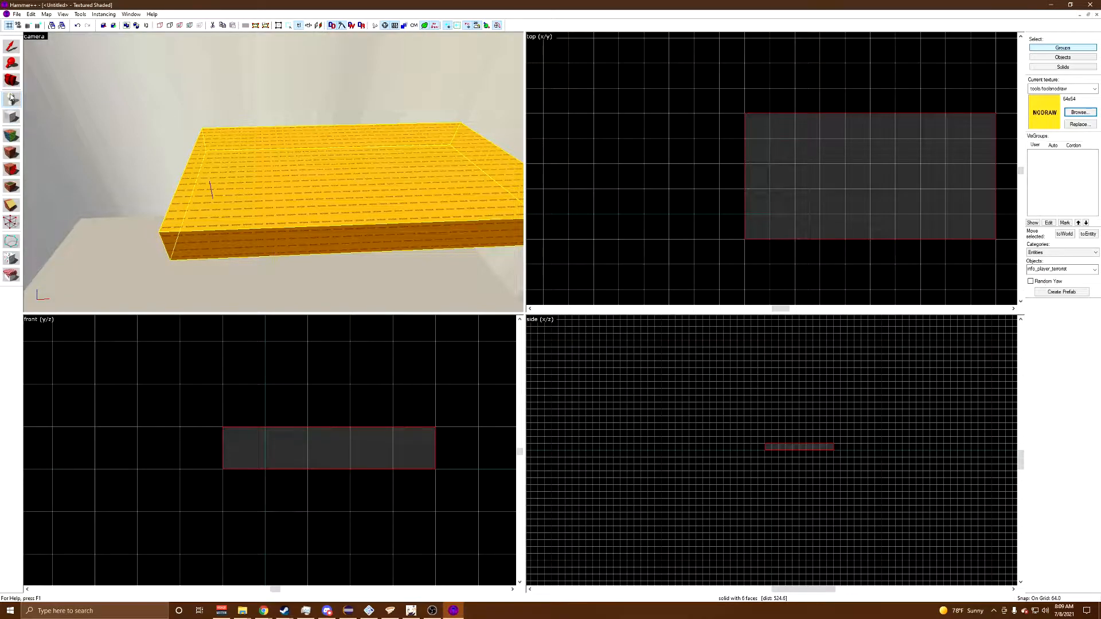
click(322, 149)
key(w)
key(s)
key(shift+s)
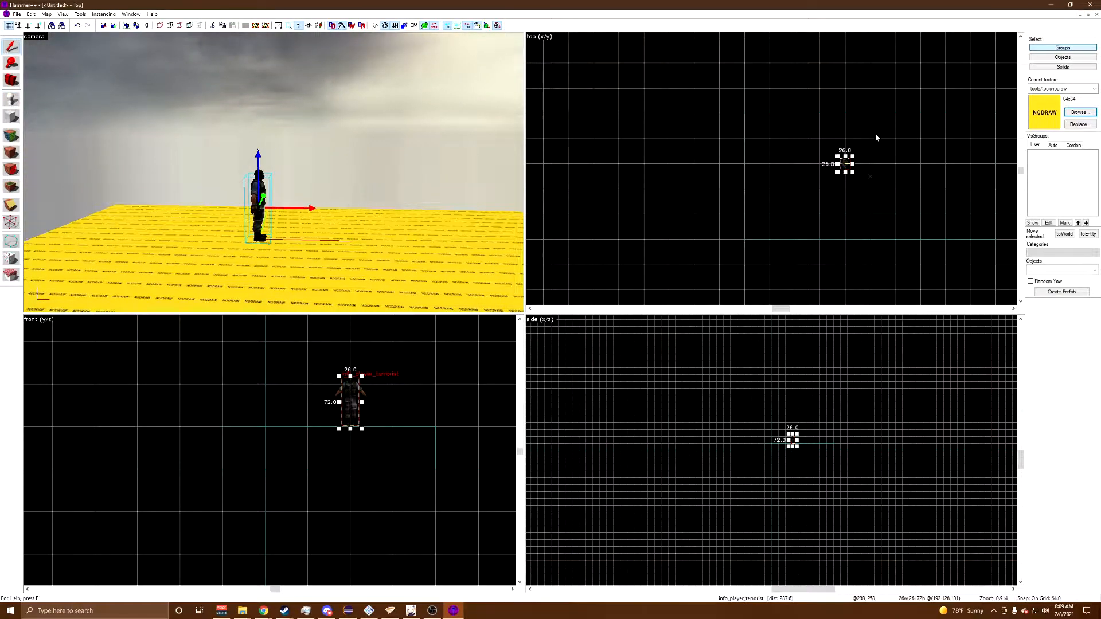
Step: Move the info_player_terrorist entity in the top view to x 256, y 192
scroll(856, 171, up, 6)
drag(832, 157, 892, 93)
key(z)
key(w)
key(z)
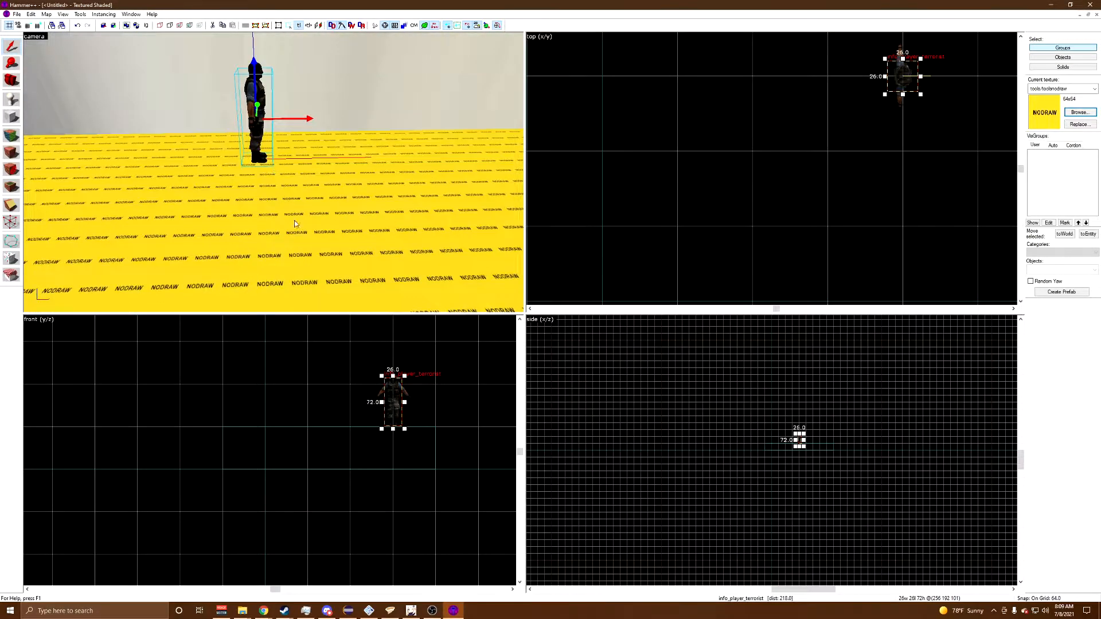
Step: Rotate the info_player_terrorist entity 90 degrees clockwise in the top view
click(293, 217)
key(z)
key(w)
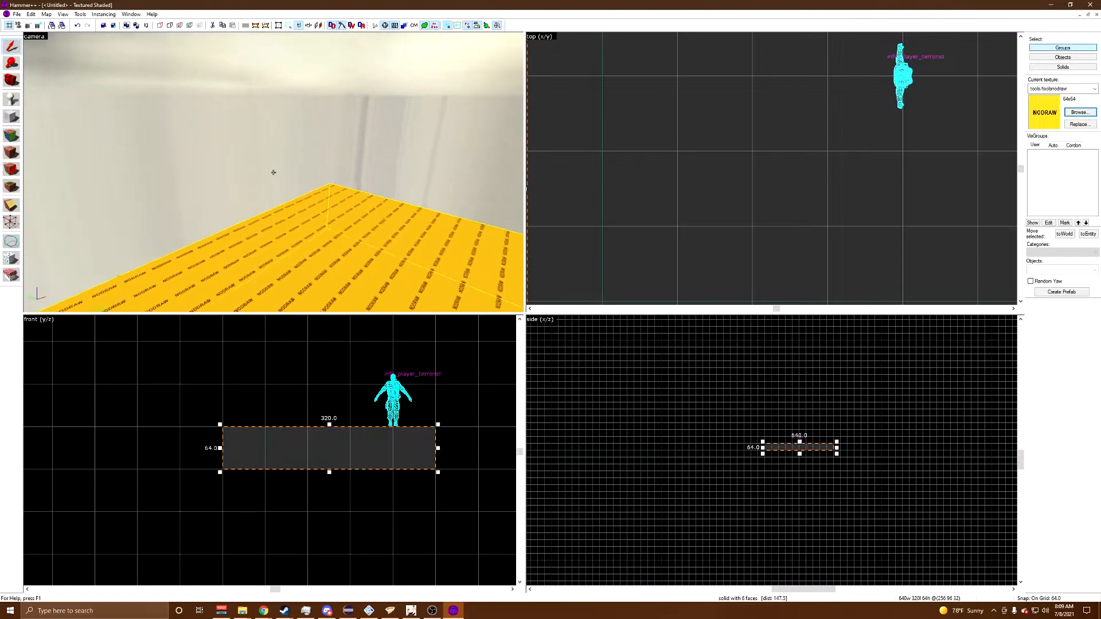
key(s)
key(z)
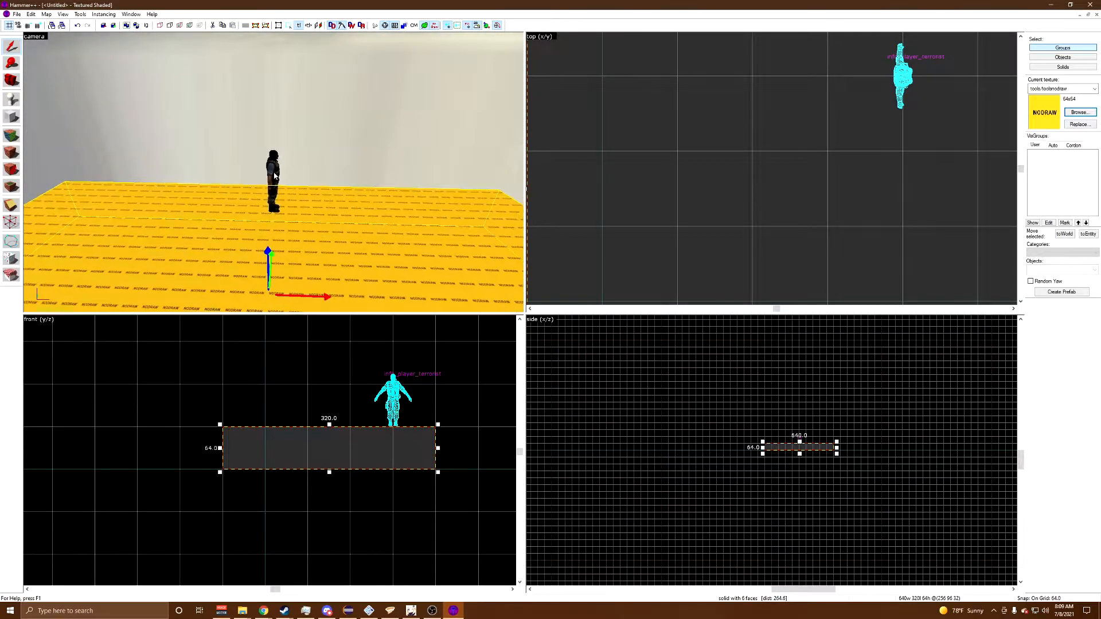
click(275, 176)
scroll(902, 126, up, 3)
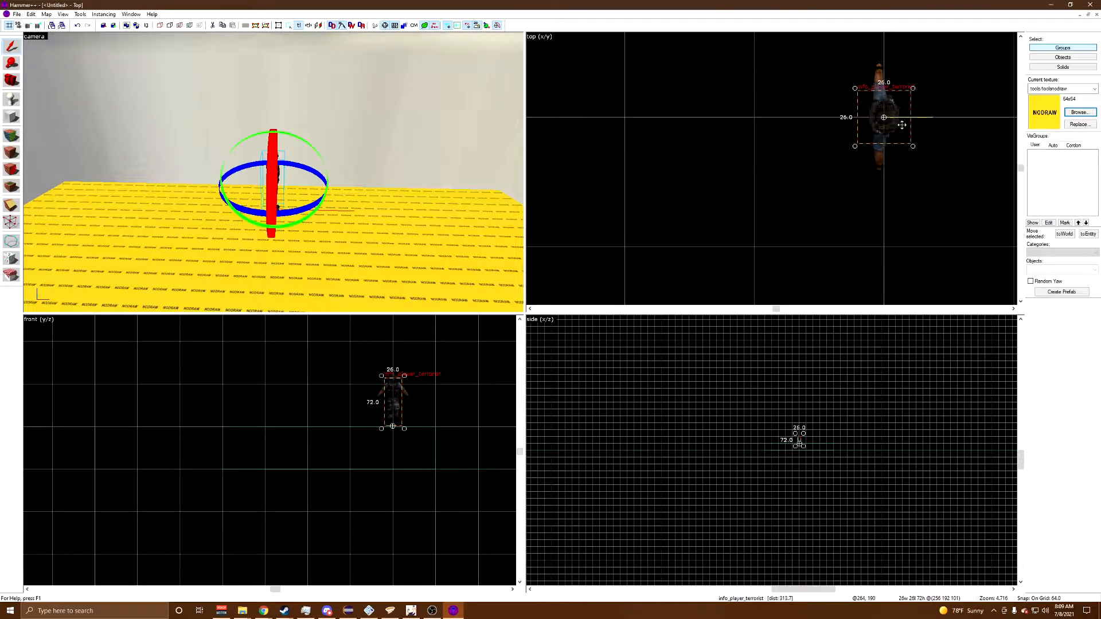
drag(914, 145, 839, 164)
click(480, 231)
key(z)
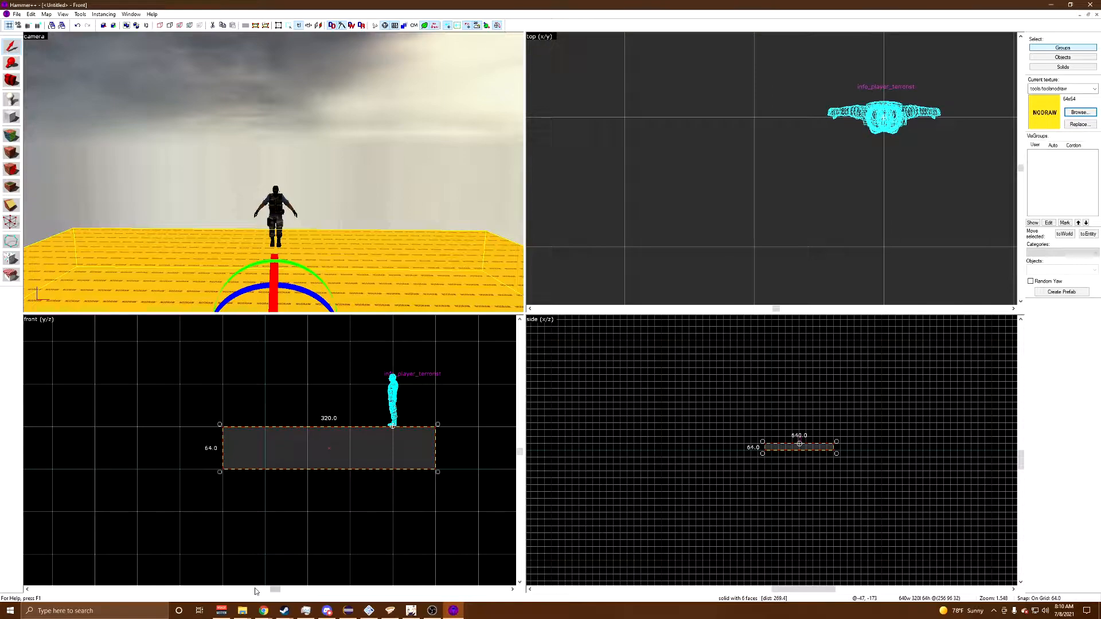
Step: Switch to Chrome, search Google Images for "hobbit hole" and look through the reference pictures
key(alt+Tab)
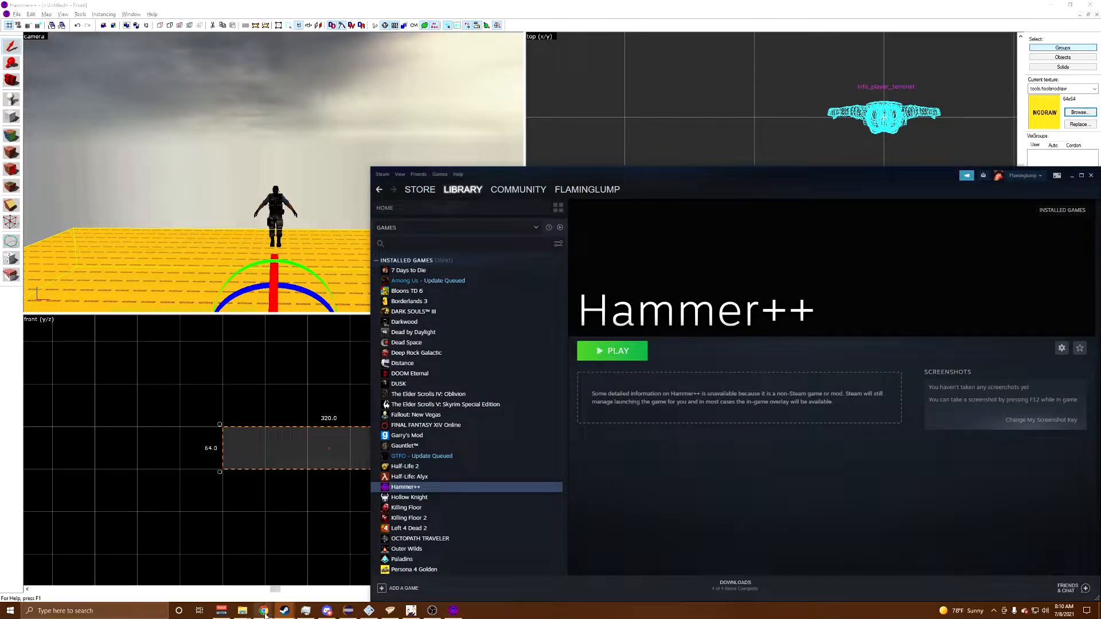
mouse_move(263, 611)
click(357, 574)
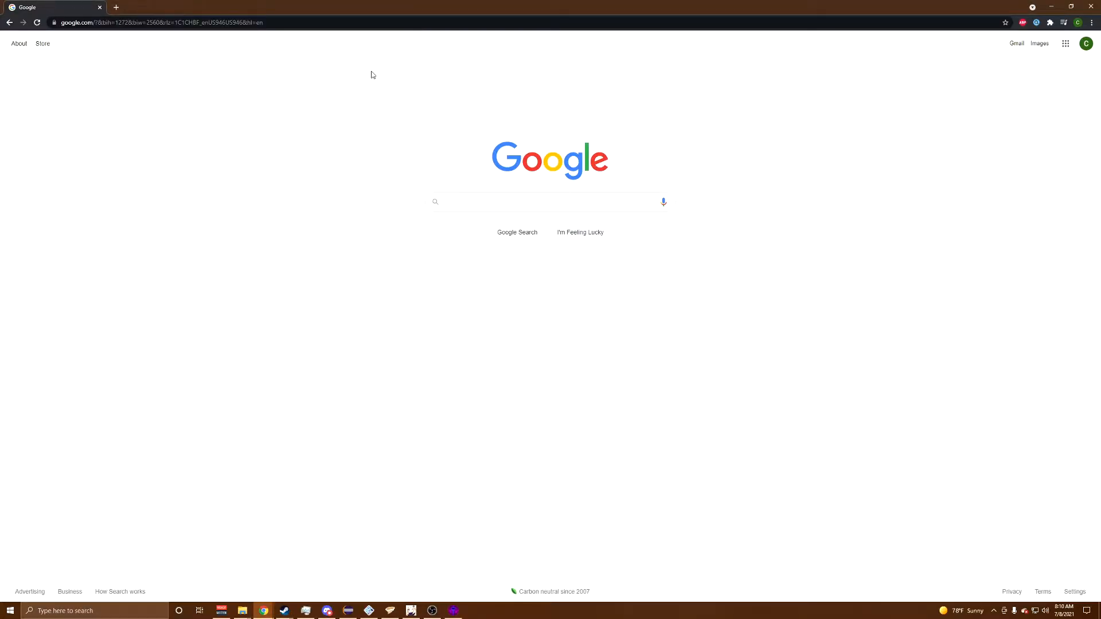
click(489, 198)
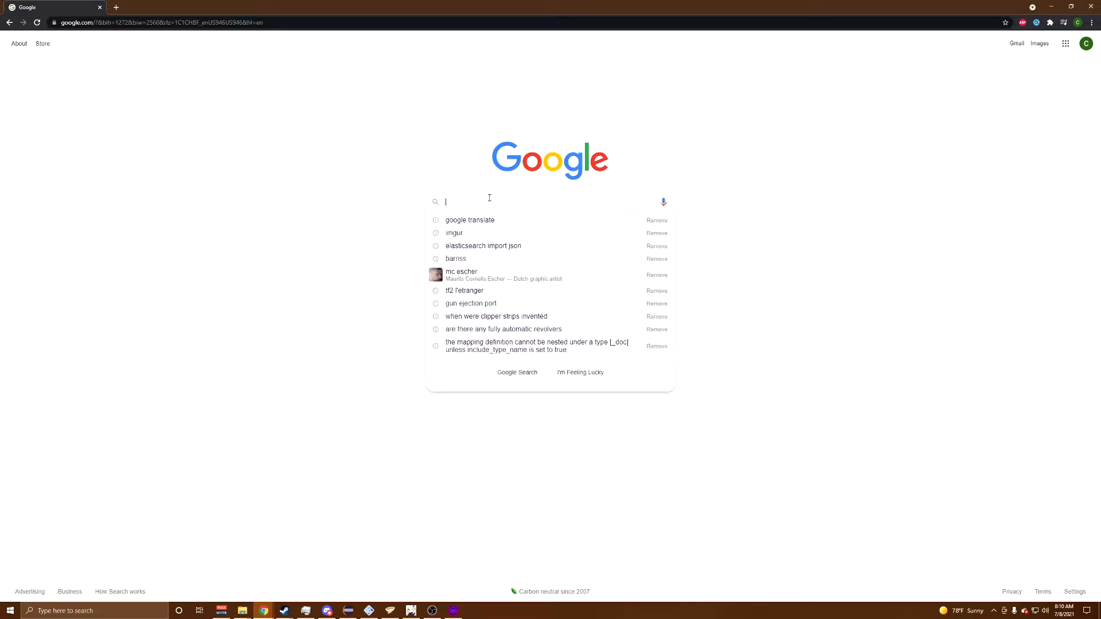
text(hobbit hole)
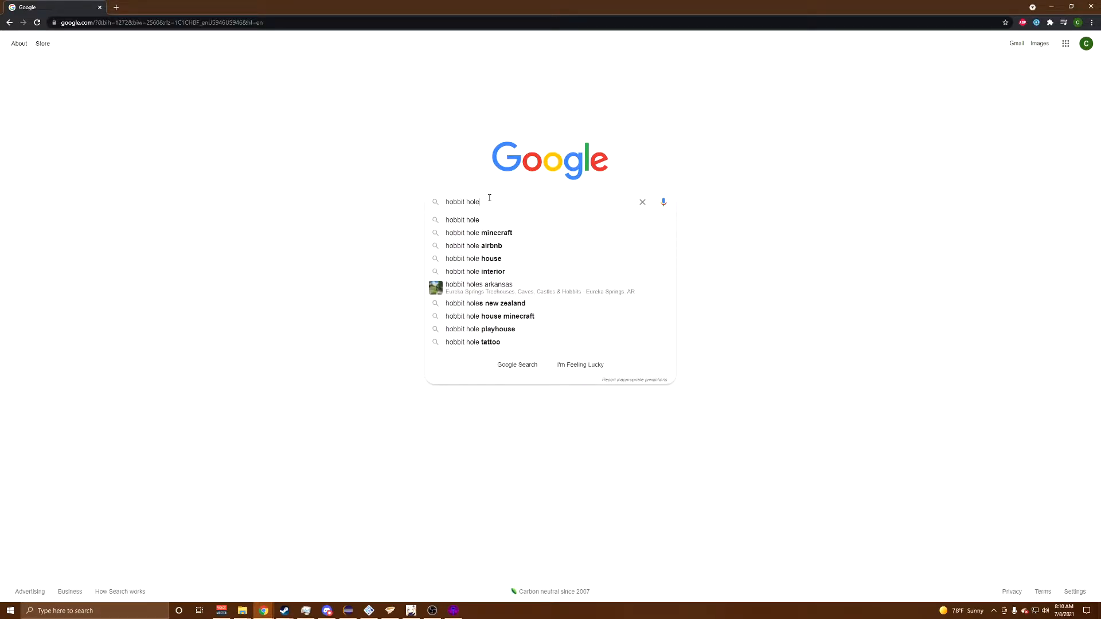
key(Return)
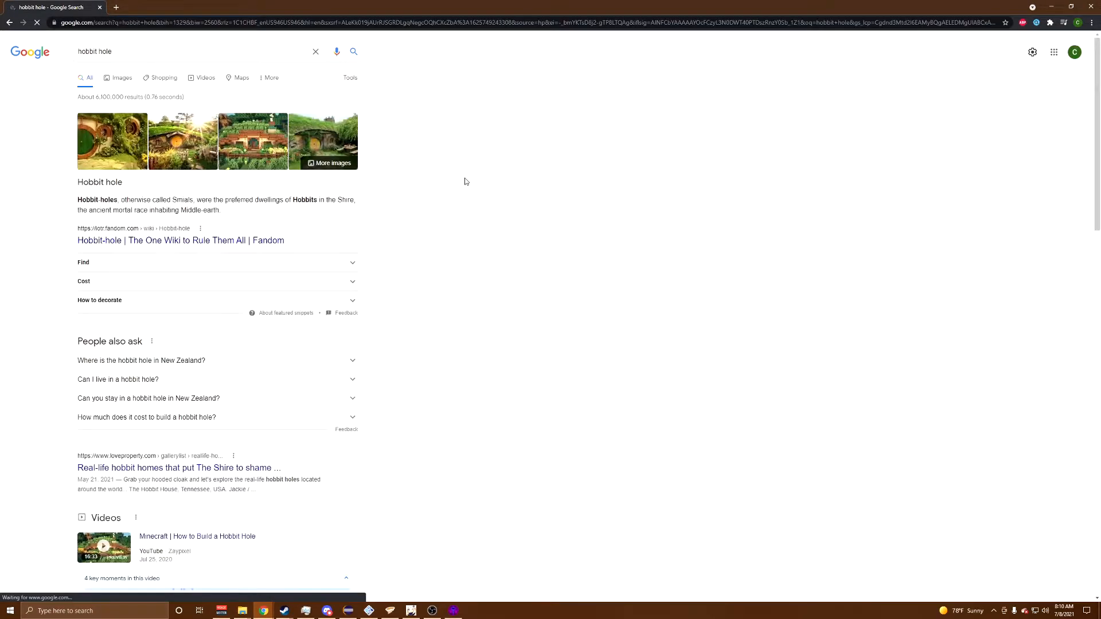
click(121, 81)
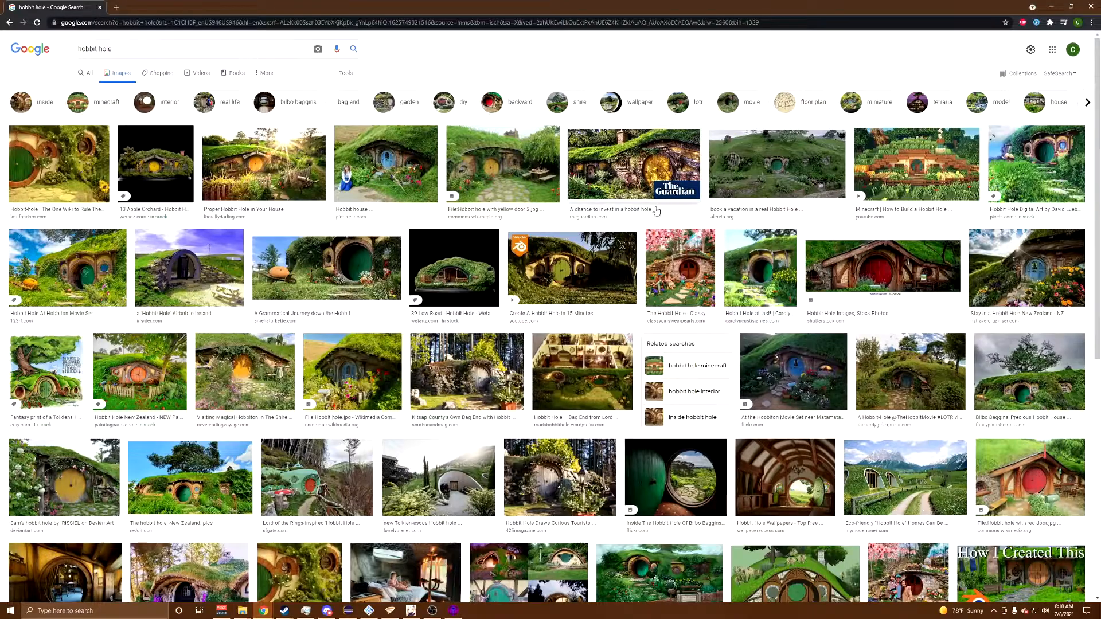
scroll(597, 328, down, 2)
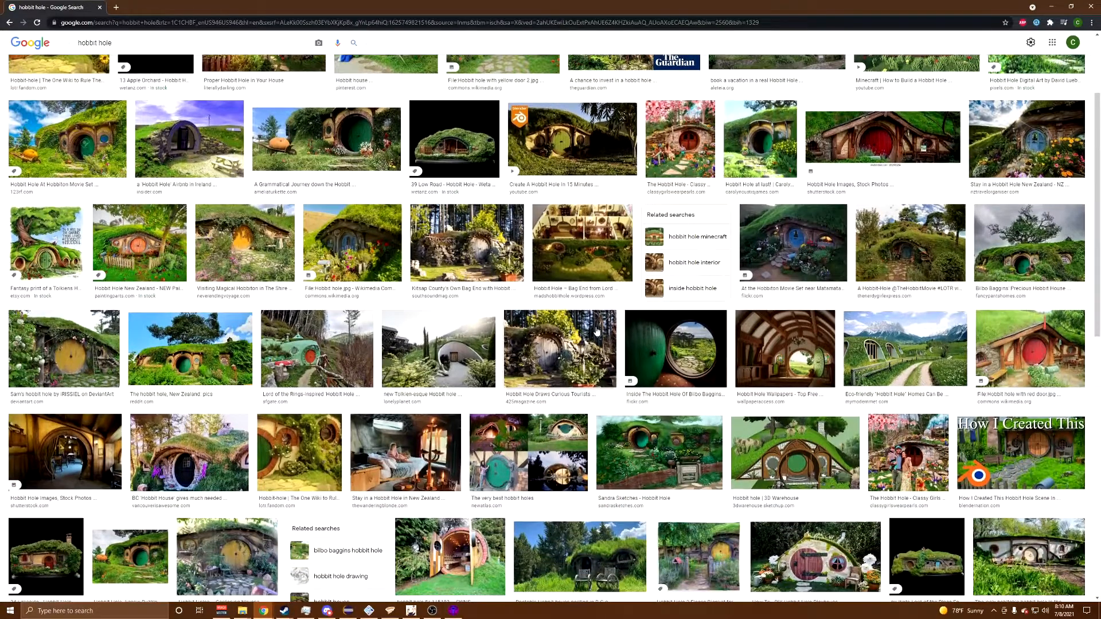
scroll(599, 328, down, 3)
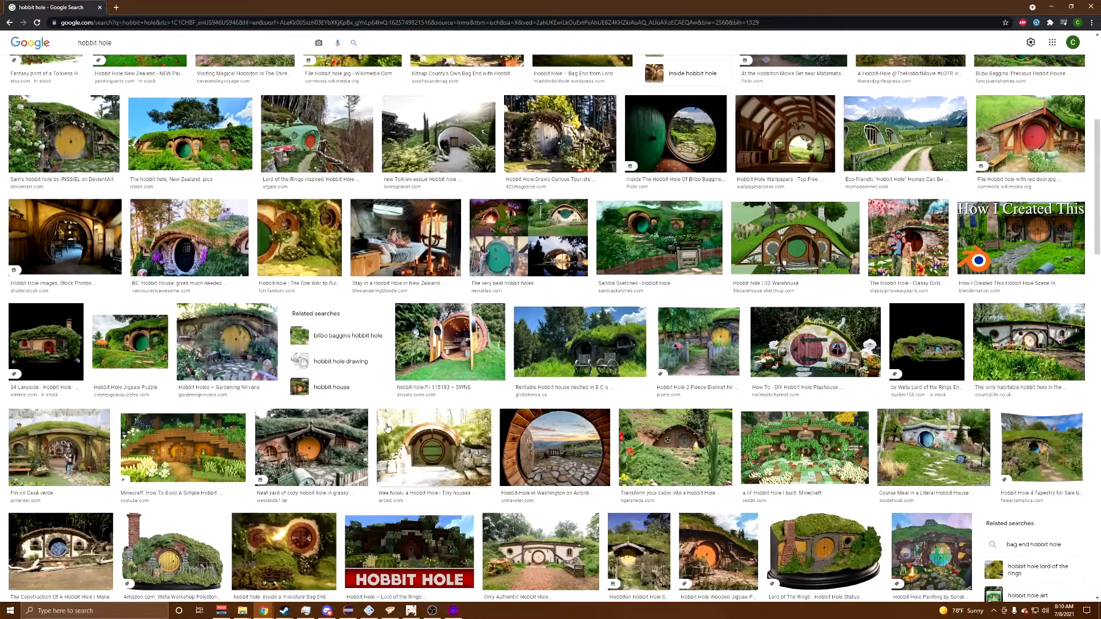
scroll(595, 327, down, 1)
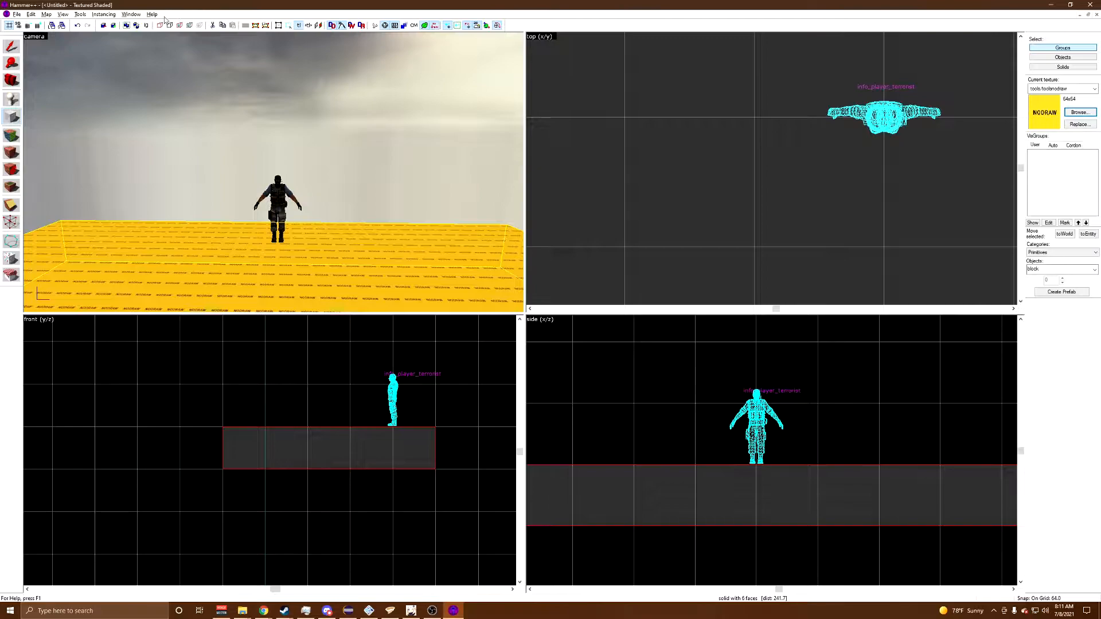
Step: Set the grid snap size to 8 units
click(29, 28)
click(30, 27)
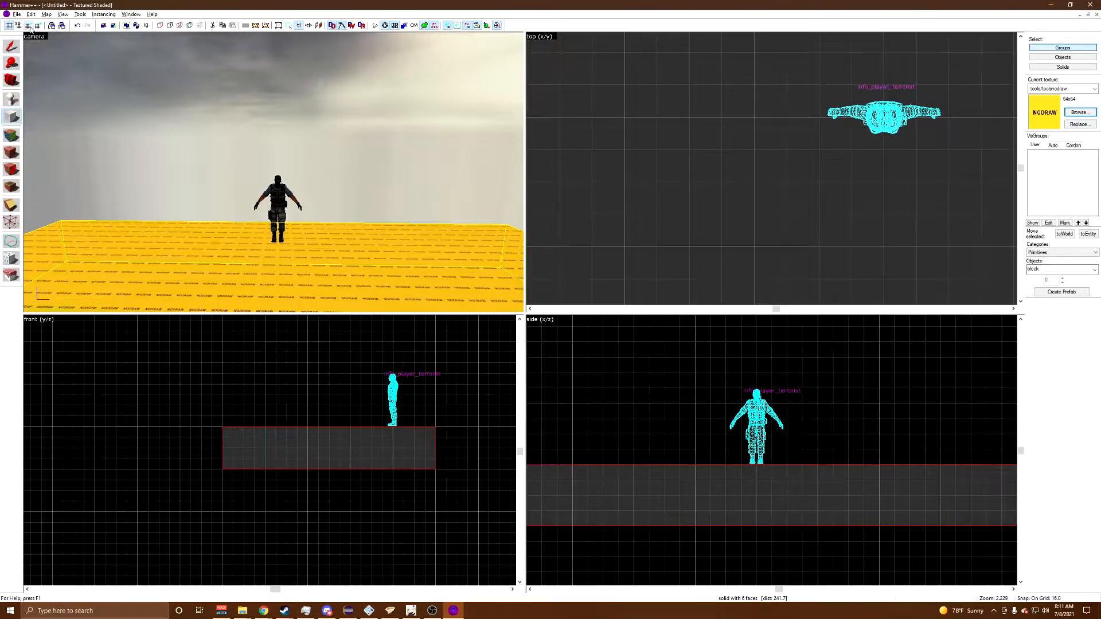
click(30, 27)
click(29, 27)
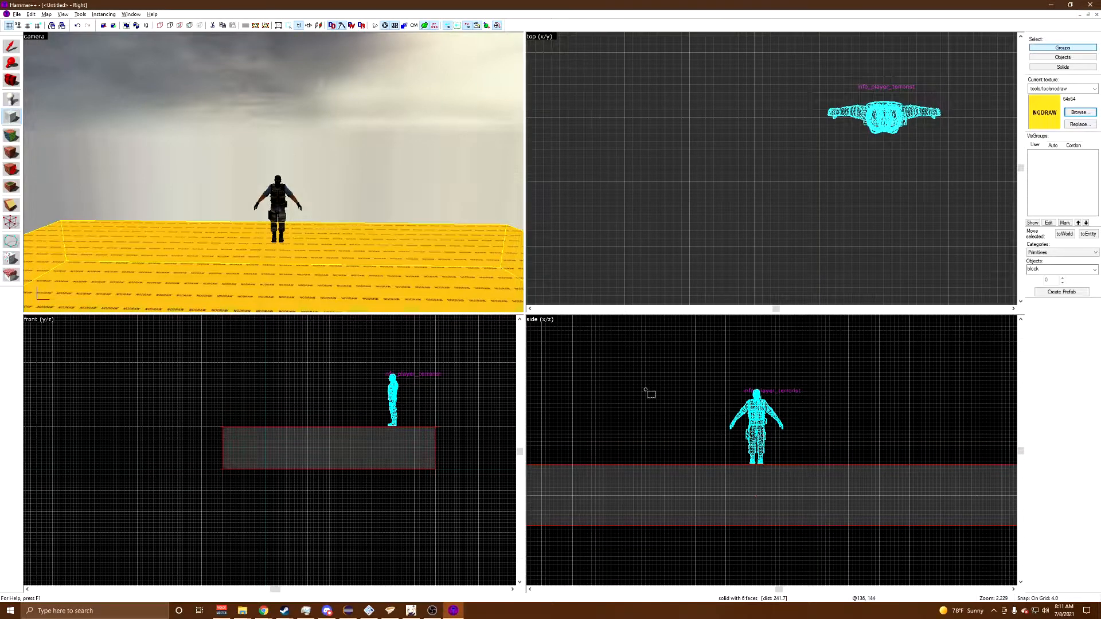
scroll(697, 435, up, 3)
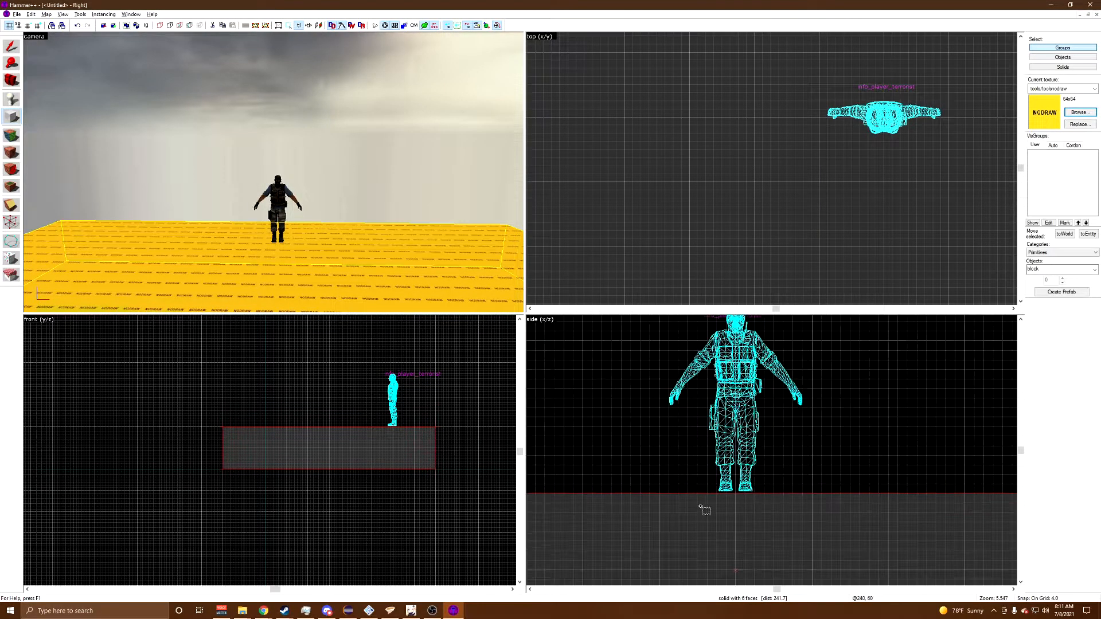
drag(701, 491, 677, 493)
click(38, 25)
Step: Create a 64 × 8 × 128 nodraw wall block standing on the floor along its long edge nearest the spawn
drag(673, 479, 625, 424)
mouse_move(679, 494)
mouse_down()
mouse_move(705, 476)
mouse_move(755, 361)
mouse_up()
scroll(699, 475, down, 4)
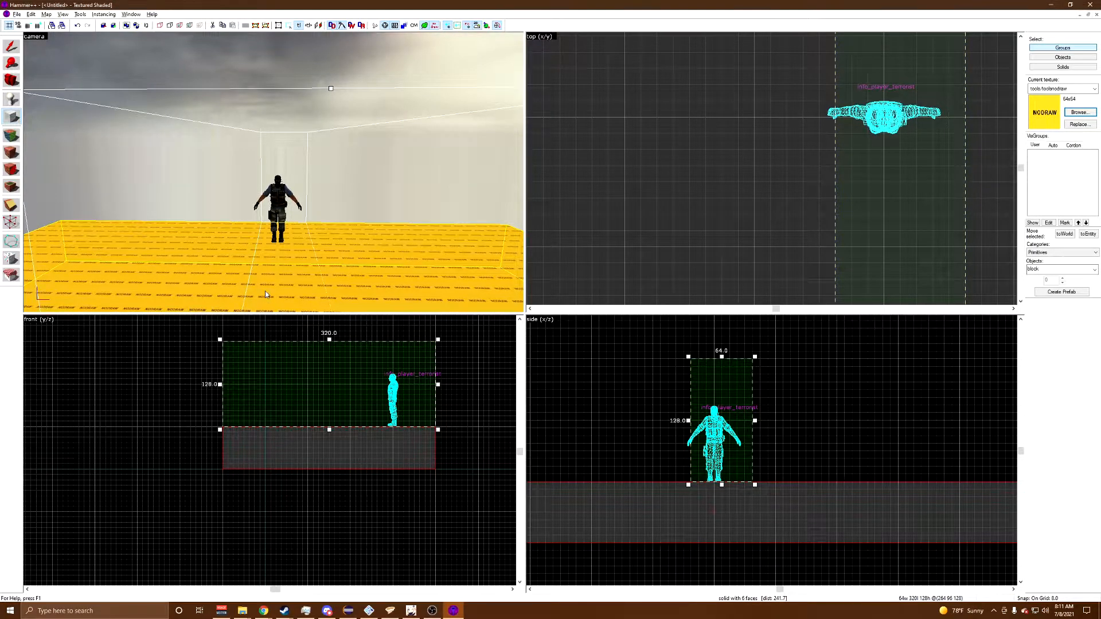
scroll(746, 138, down, 5)
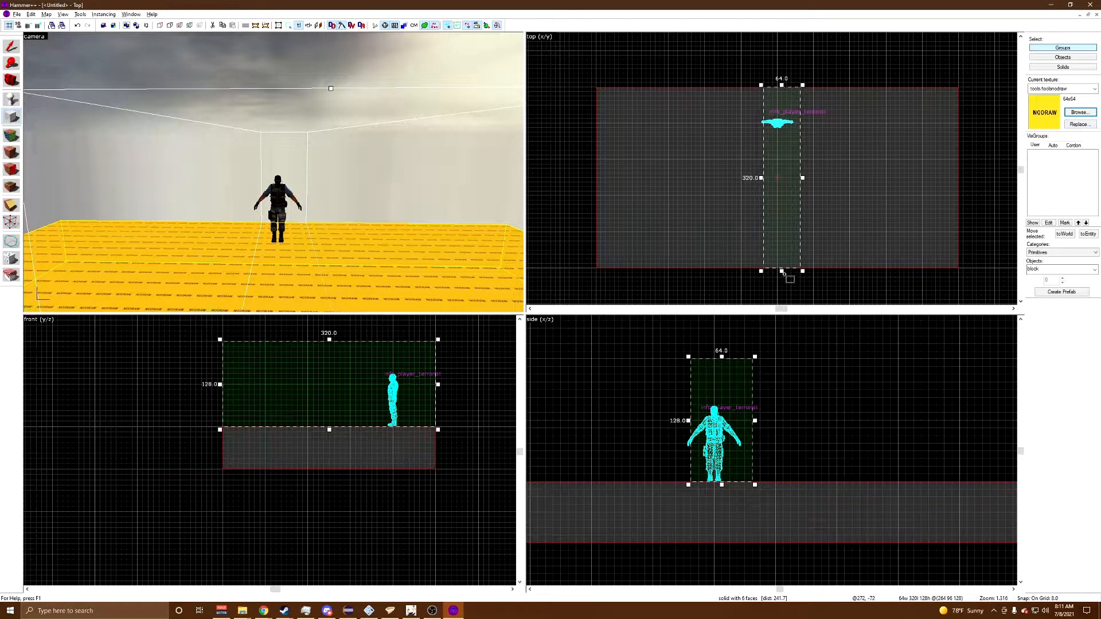
drag(781, 272, 808, 100)
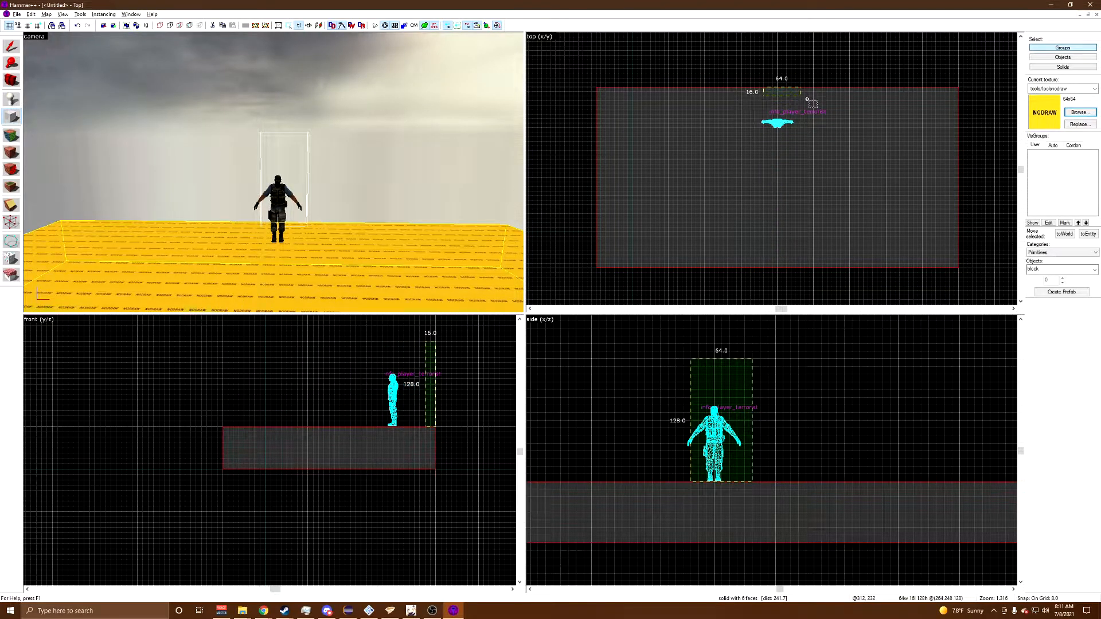
key(Return)
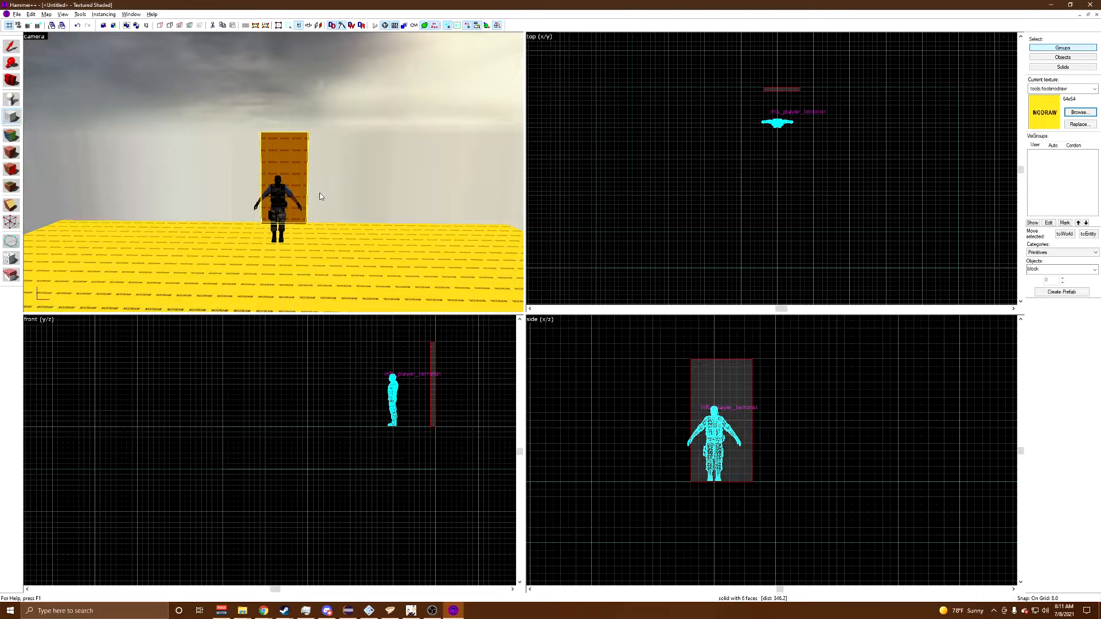
Step: Select the wall block and widen it to 128 units, centred on the player spawn
key(z)
key(d)
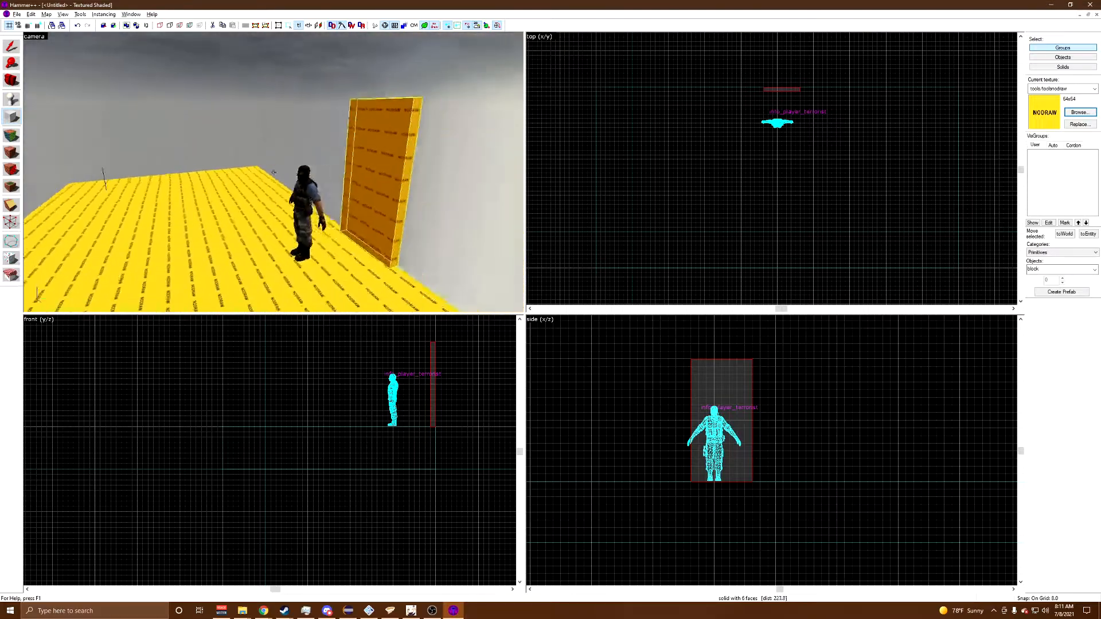
click(11, 47)
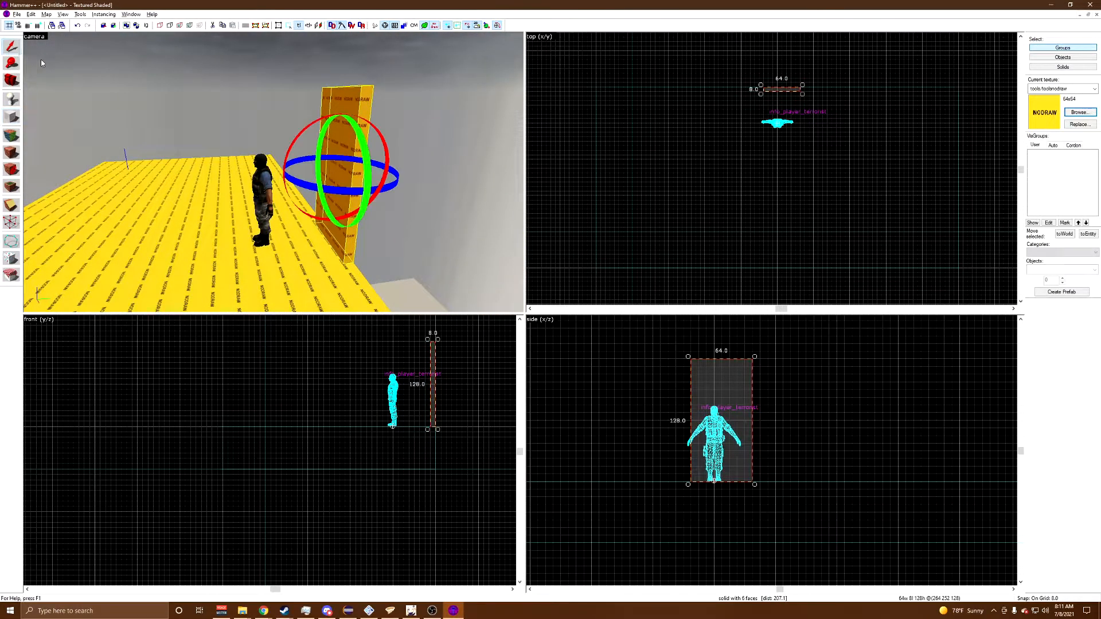
key(z)
key(a)
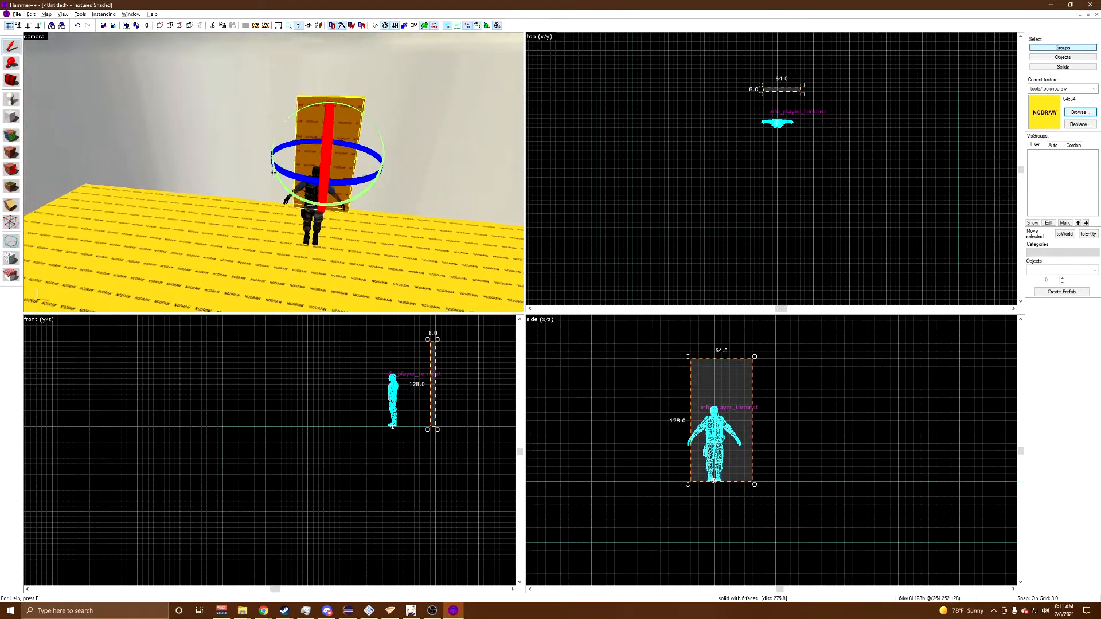
key(z)
key(s)
key(a)
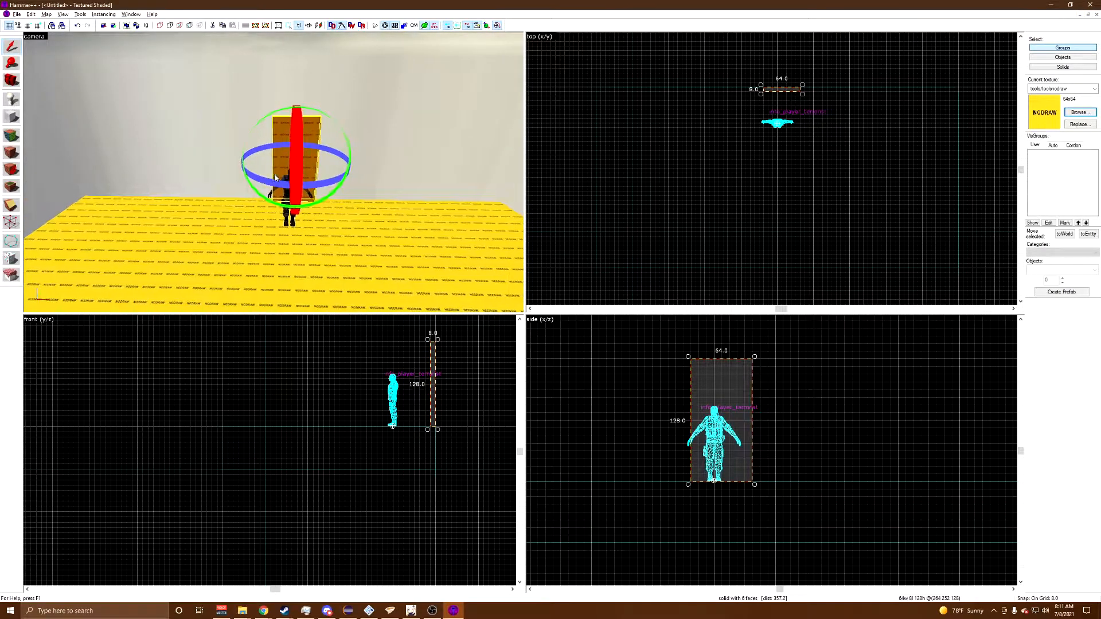
scroll(716, 165, up, 2)
scroll(717, 163, up, 2)
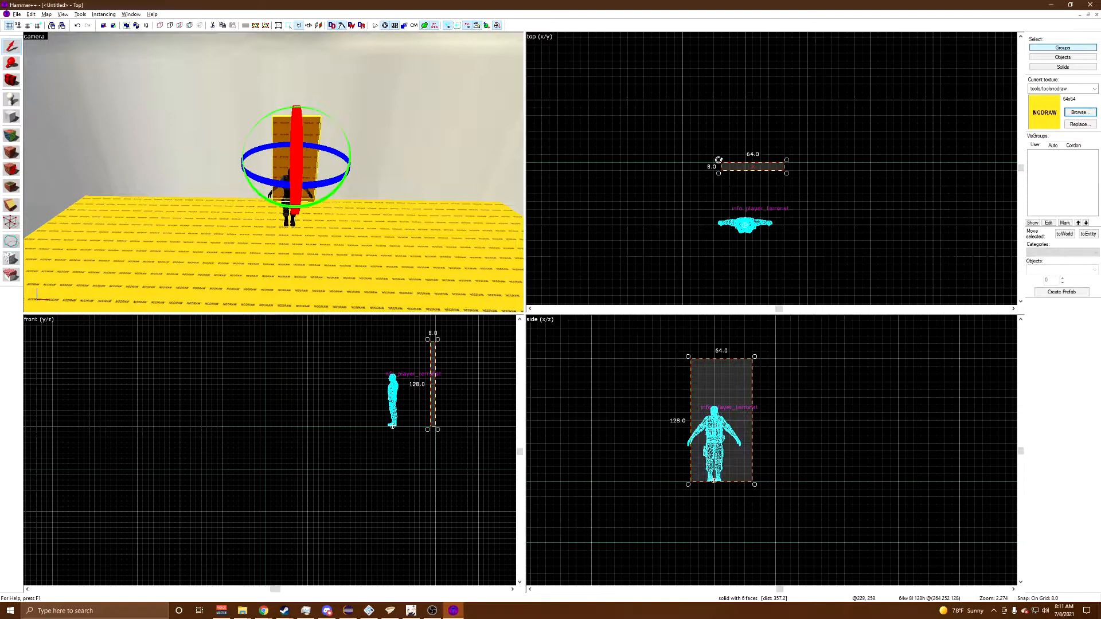
click(722, 164)
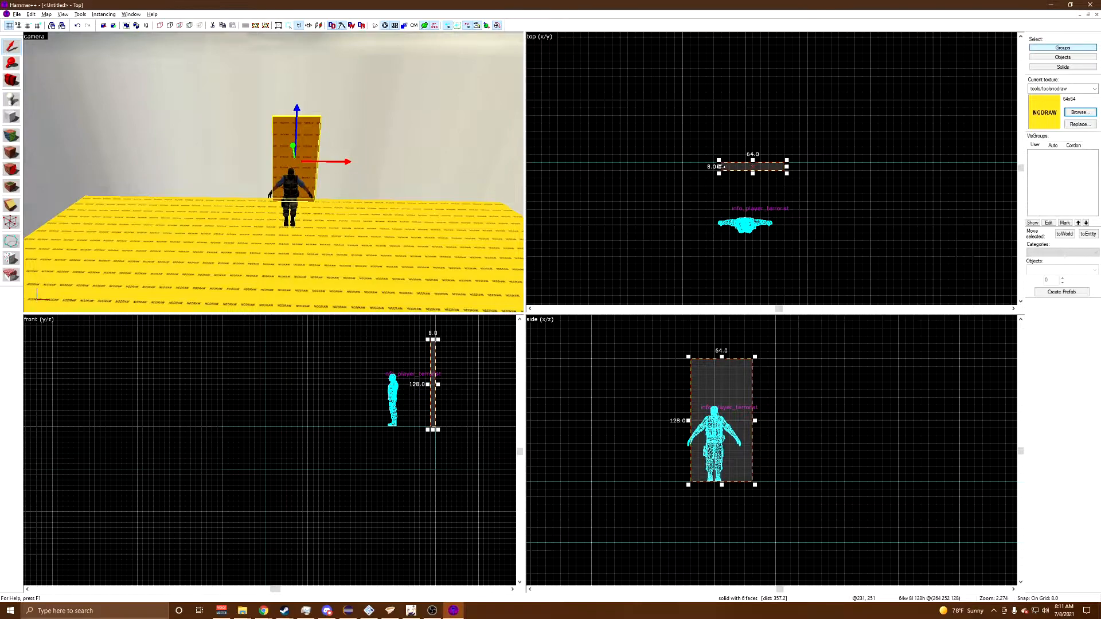
drag(719, 166, 659, 167)
drag(710, 459, 733, 456)
Step: Widen the wall block further to 192 units, keeping it on the floor's edge
key(z)
key(w)
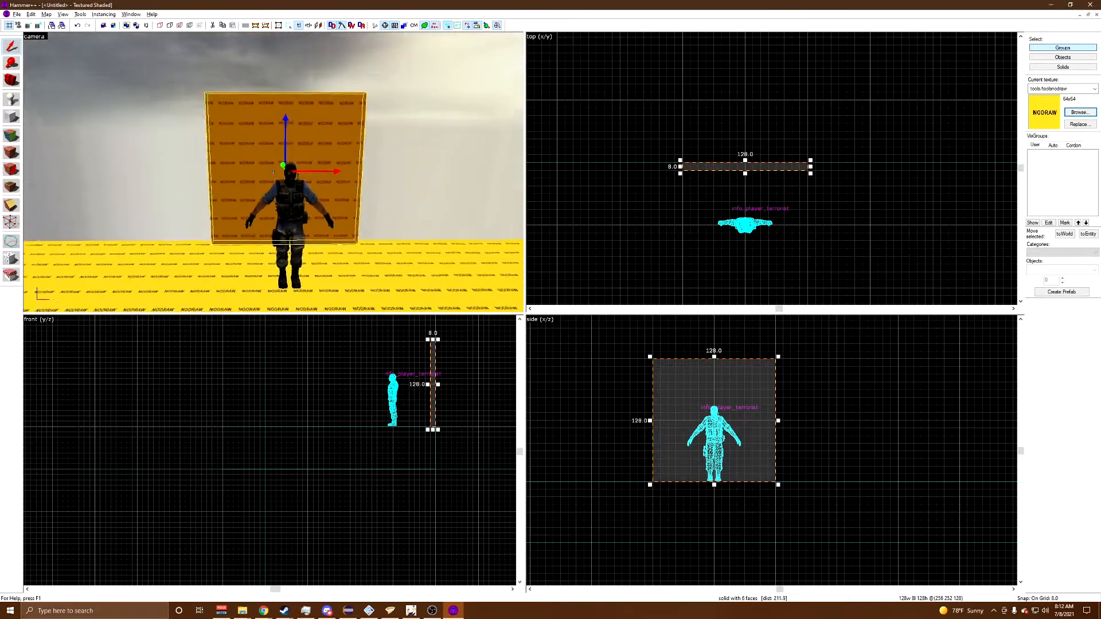
key(s)
key(w)
key(z)
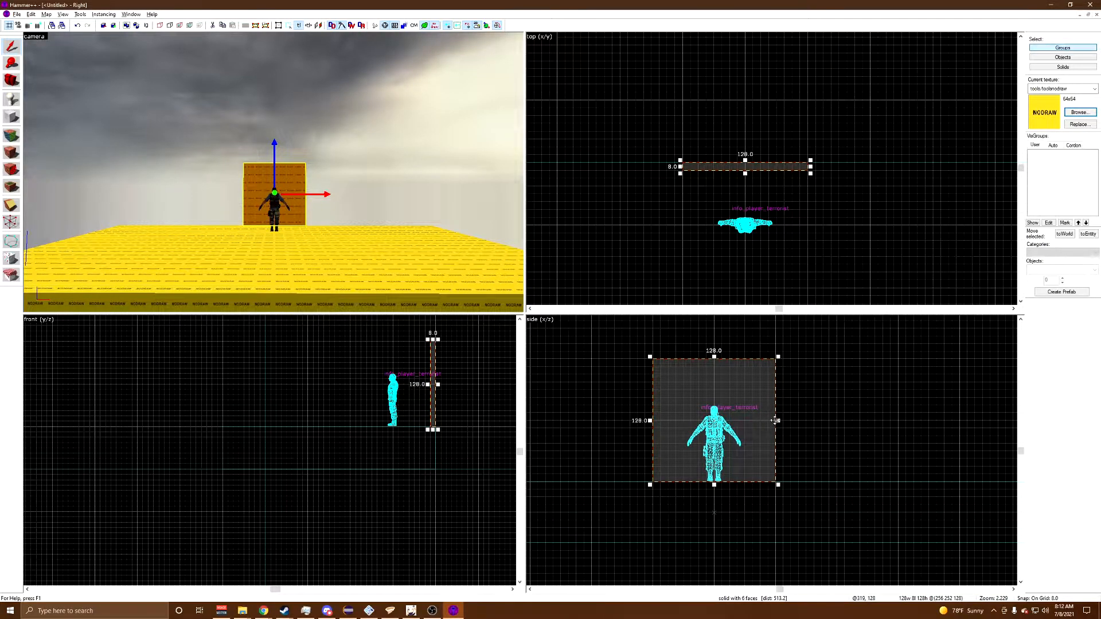
mouse_move(777, 420)
mouse_down()
mouse_move(830, 446)
mouse_move(816, 439)
mouse_up()
Step: Duplicate the wall block along the floor's edge so the copy adjoins the original's higher-x end
right_click(875, 188)
click(895, 193)
mouse_move(817, 189)
mouse_down()
mouse_move(858, 195)
mouse_move(876, 175)
mouse_up()
drag(892, 510, 892, 478)
scroll(645, 458, down, 4)
scroll(798, 431, up, 3)
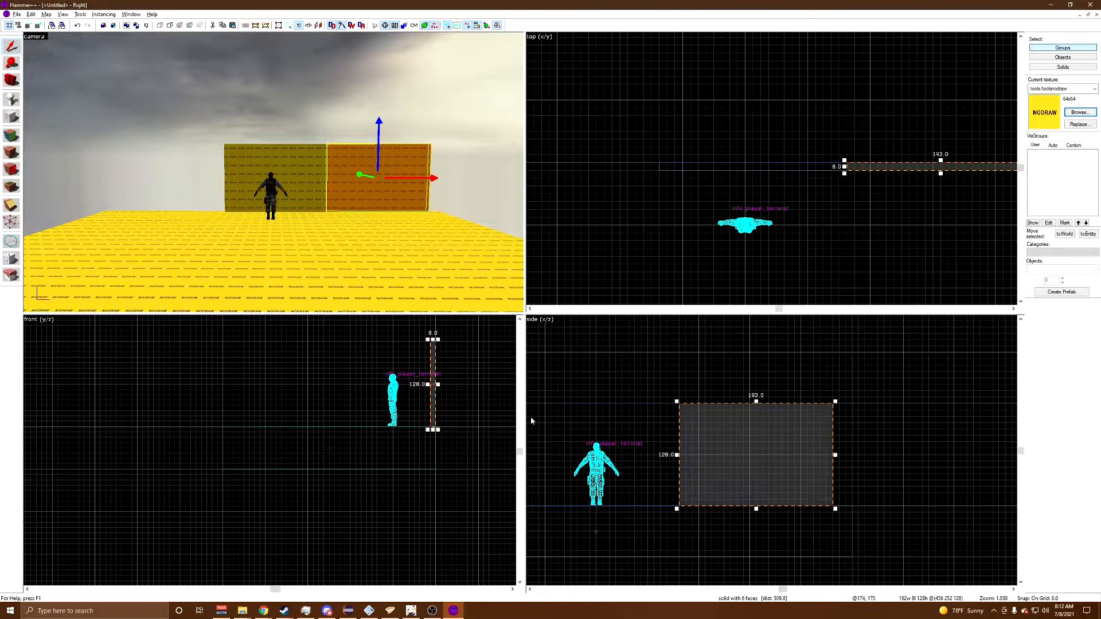
Step: Shorten the copied wall block to 128 units by pulling in its outer end in the side view
key(z)
key(w)
key(d)
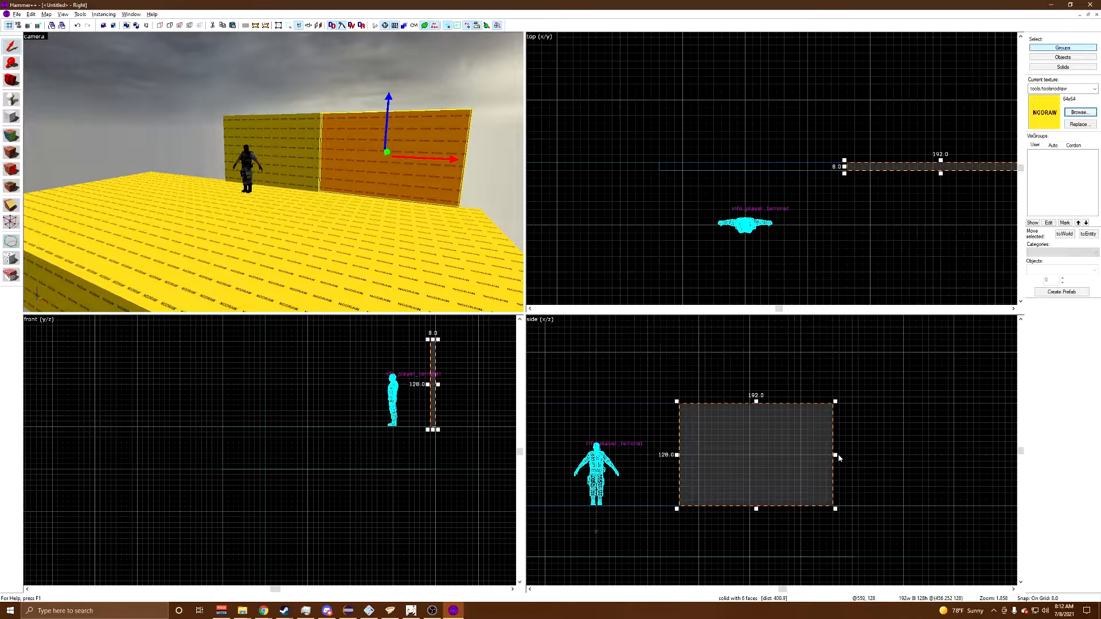
drag(837, 454, 788, 459)
Step: Lower the outer top corner of the copied wall block by about 32 units with the Vertex tool to slope its top edge
key(z)
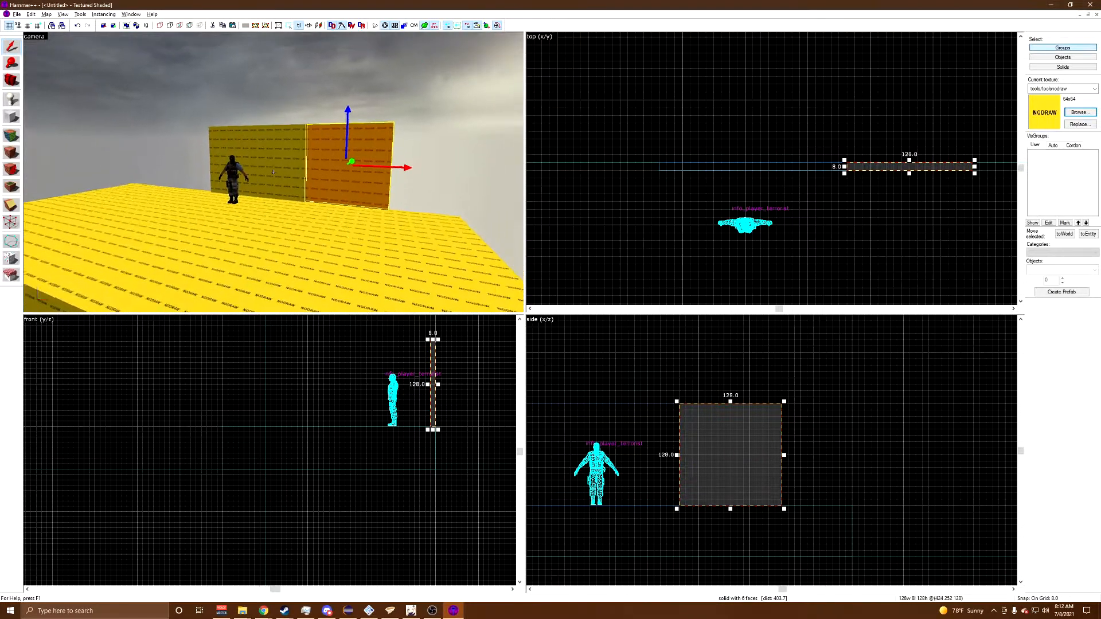
key(w)
key(w)
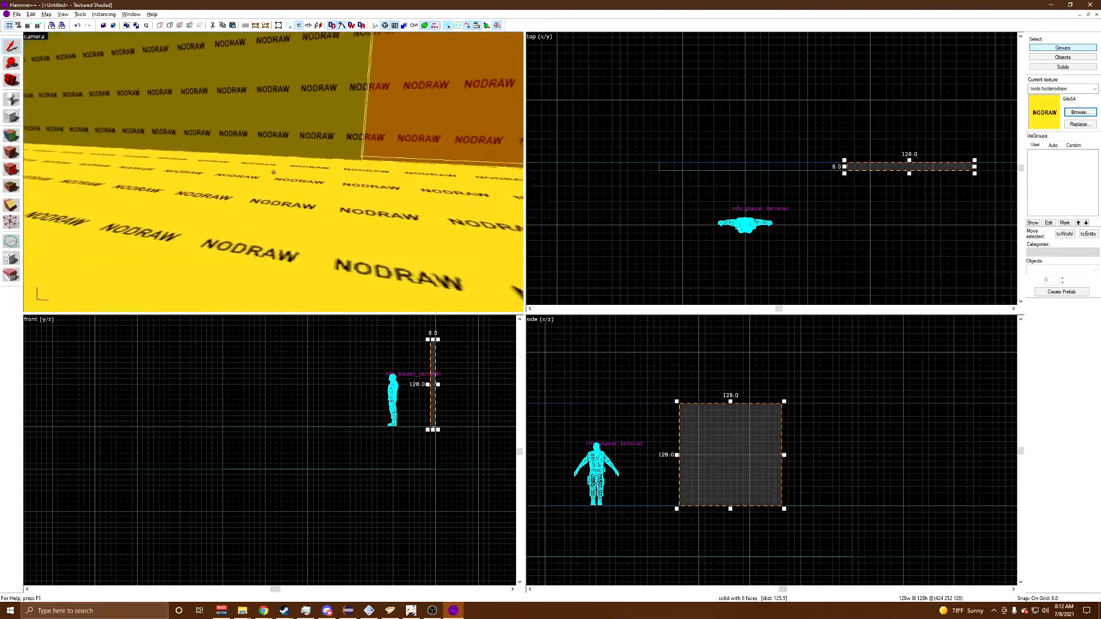
key(s)
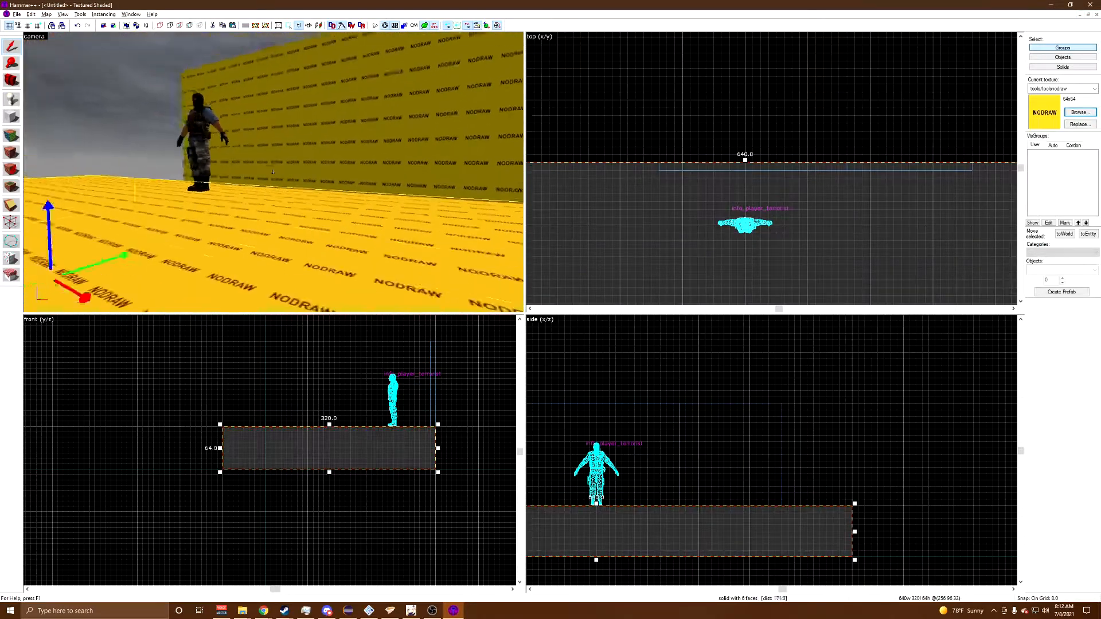
key(z)
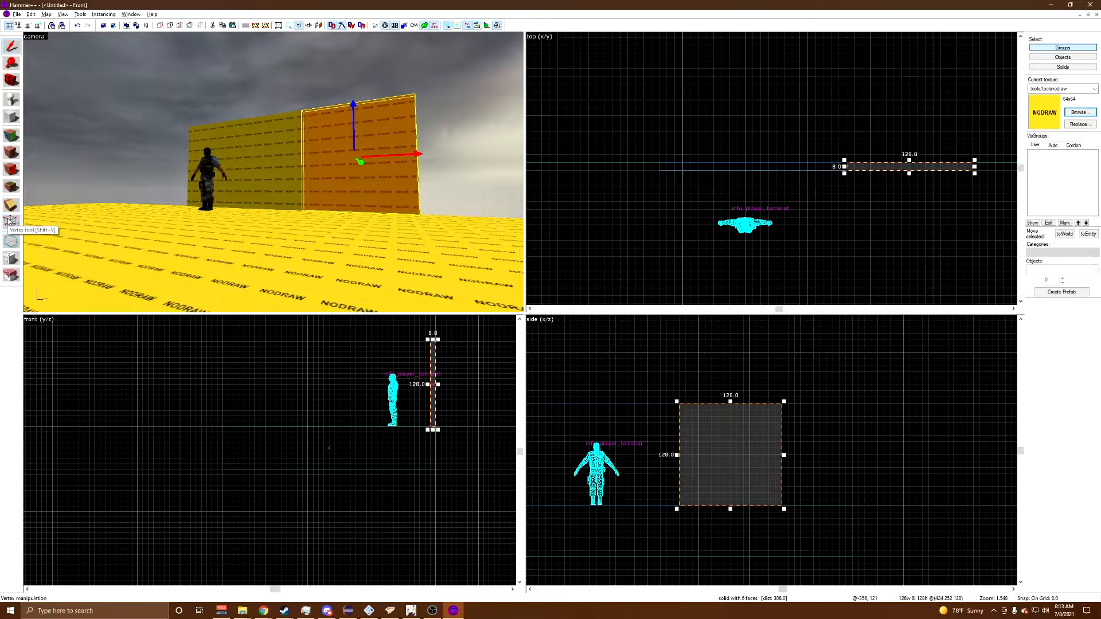
click(9, 221)
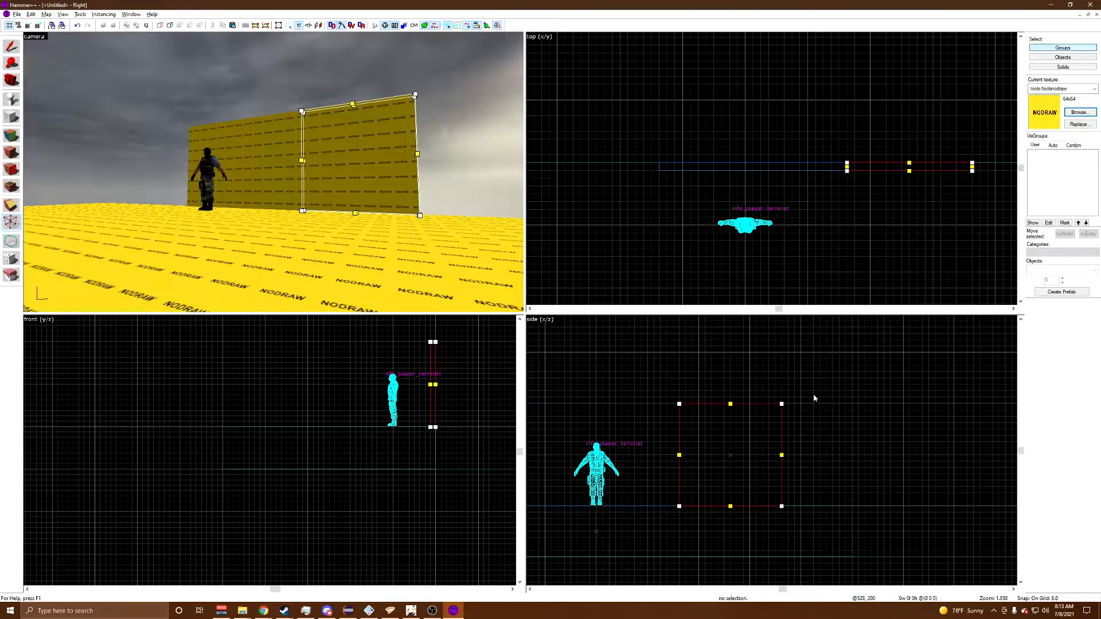
drag(812, 382, 781, 430)
key(Return)
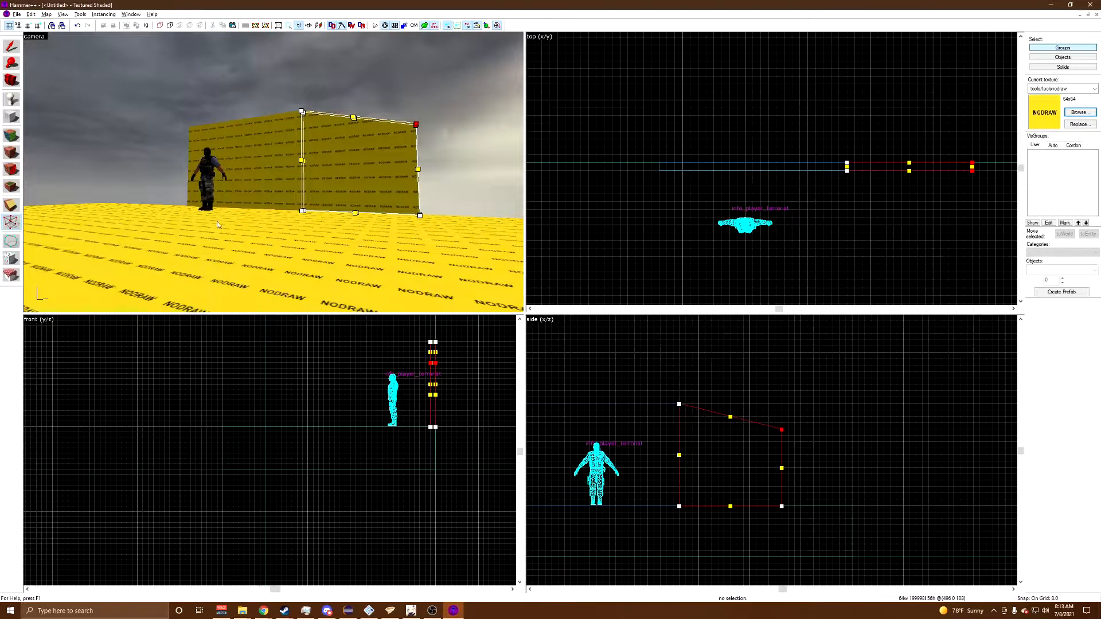
click(13, 47)
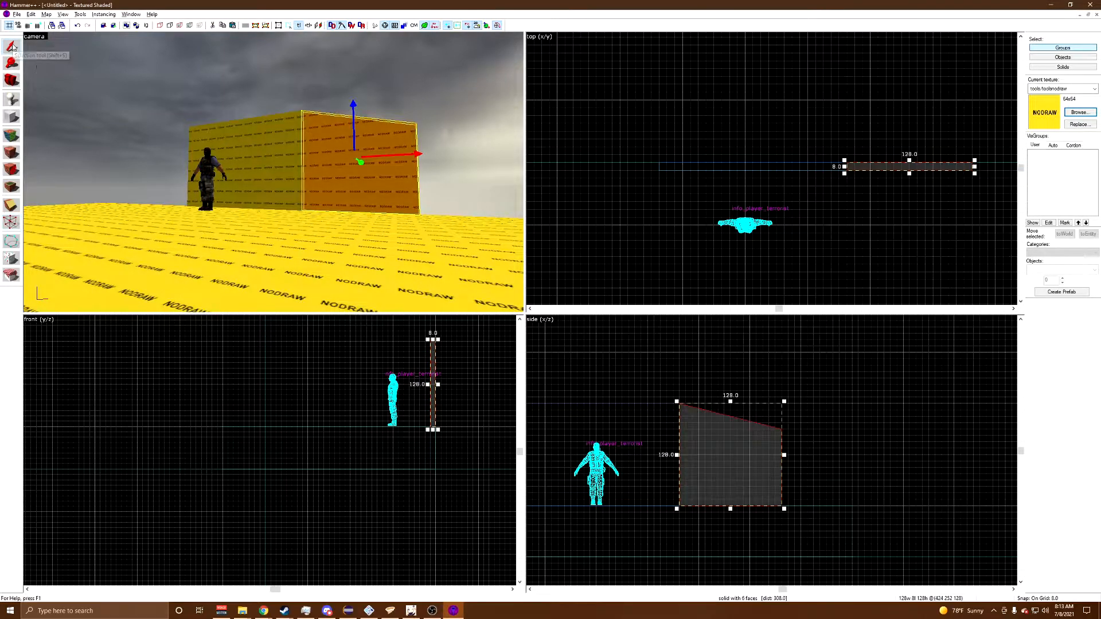
Step: Duplicate the sloped wall block to the opposite, lower-x end of the middle wall so the copy adjoins it
key(z)
key(w)
key(s)
key(w)
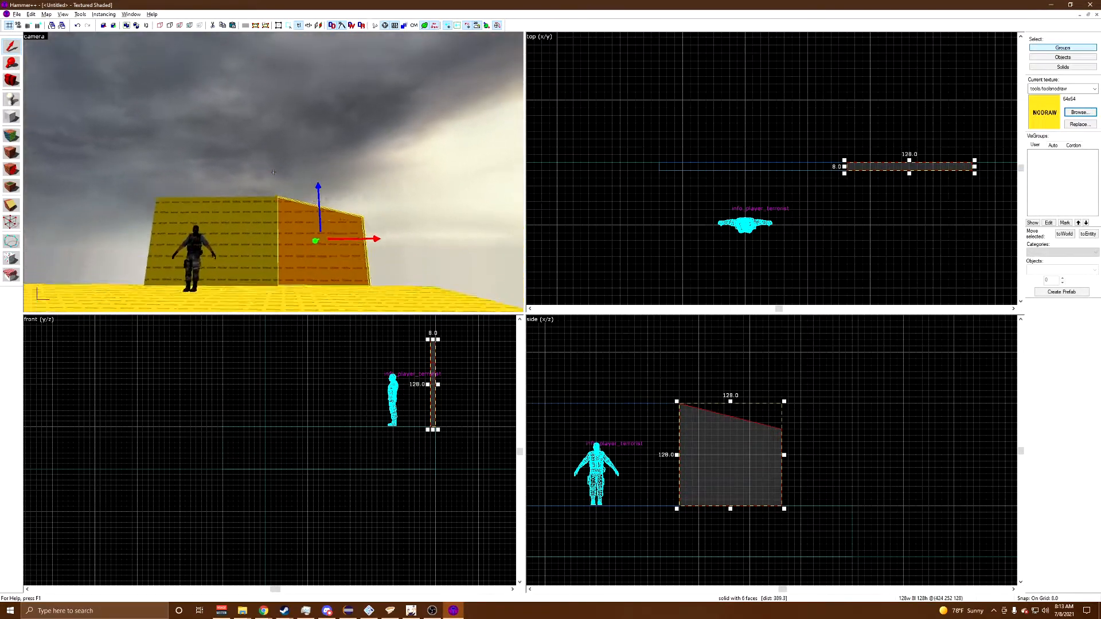
key(s)
key(z)
scroll(872, 460, down, 5)
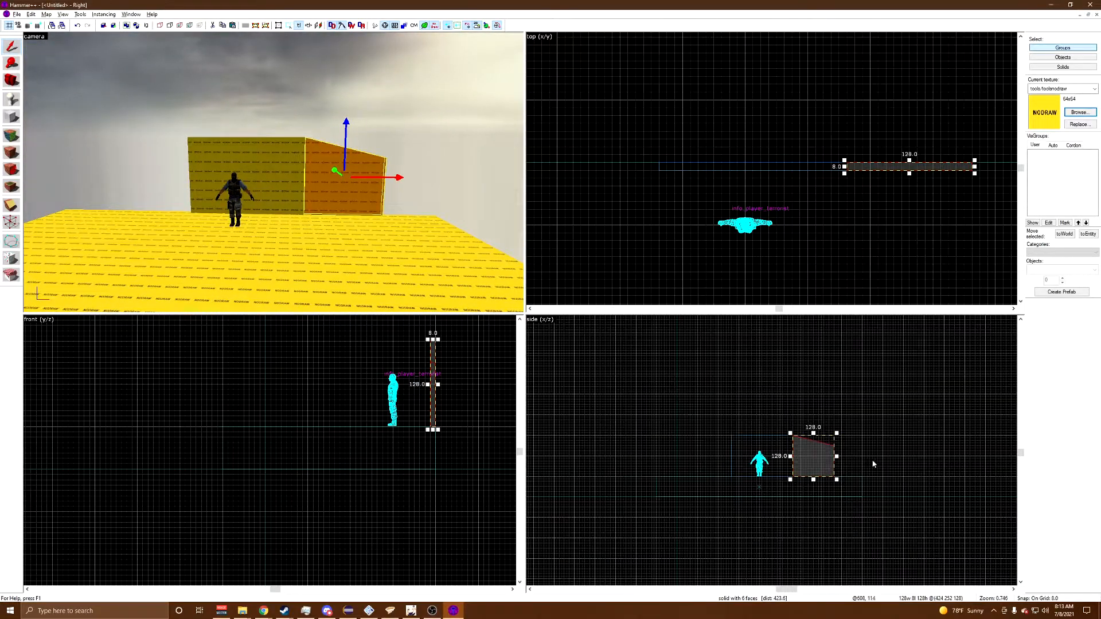
scroll(873, 460, up, 5)
scroll(906, 503, down, 1)
scroll(879, 484, down, 1)
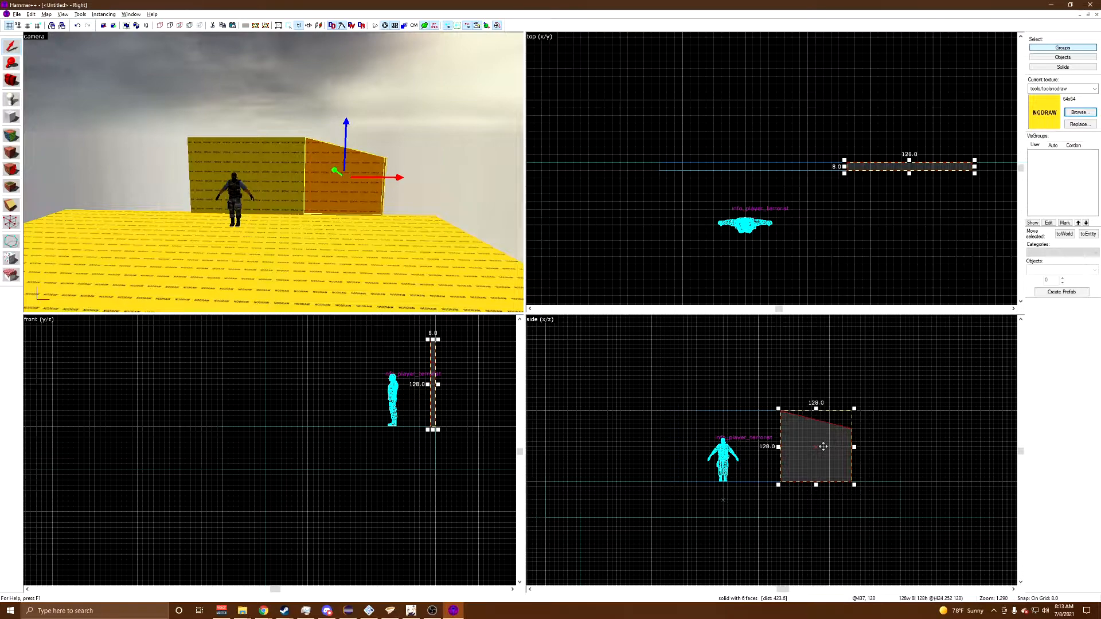
drag(829, 462, 654, 464)
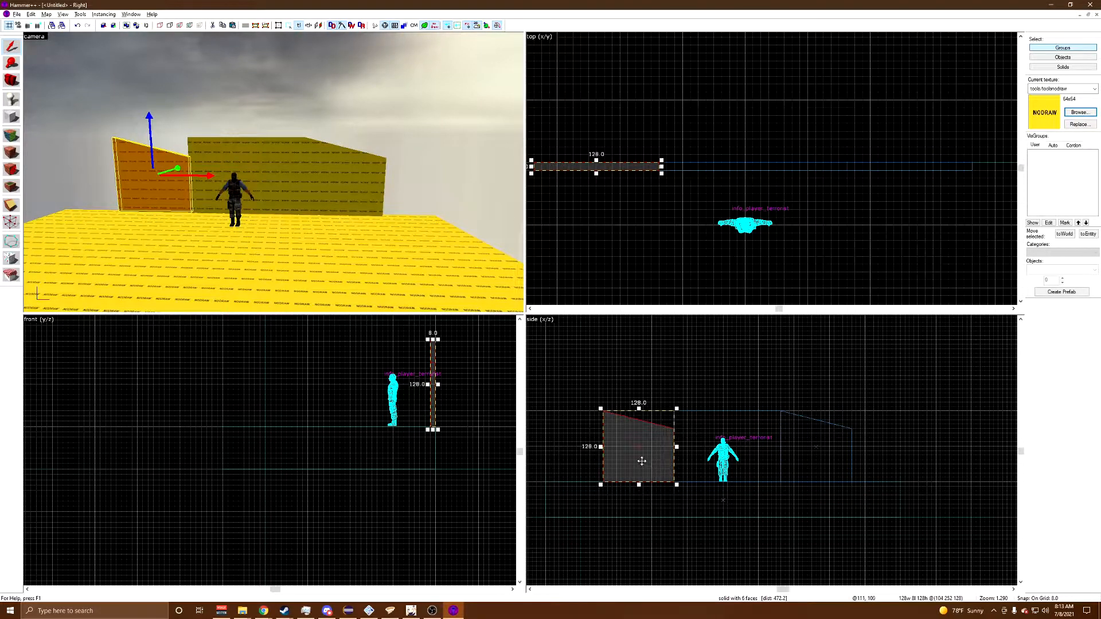
Step: Flip the new sloped wall copy horizontally in the side view so its slope mirrors the other end
right_click(638, 460)
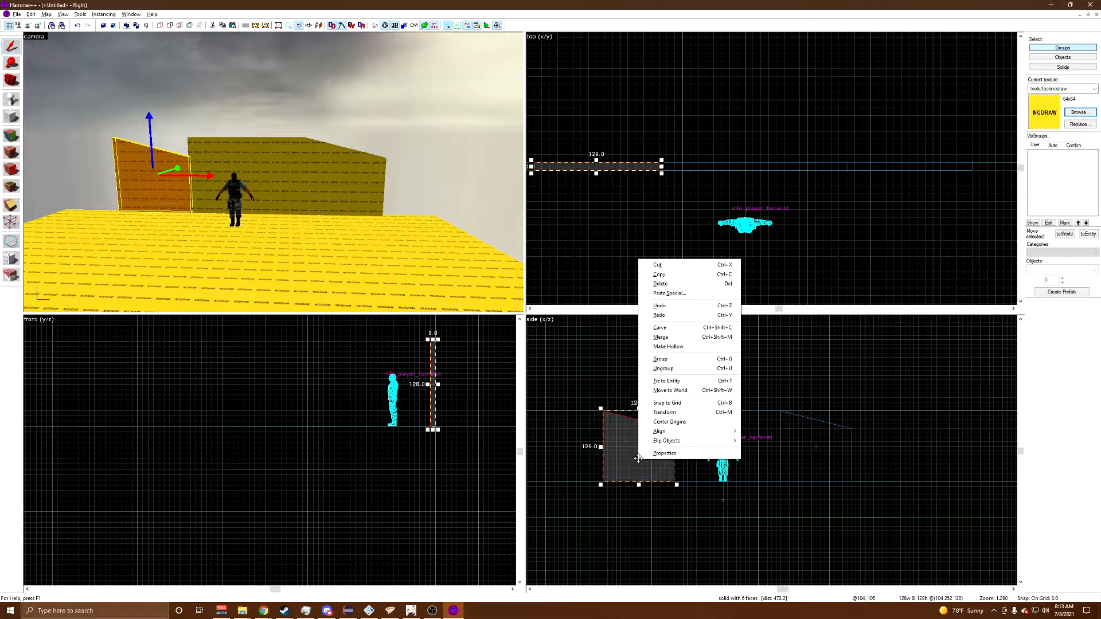
mouse_move(673, 441)
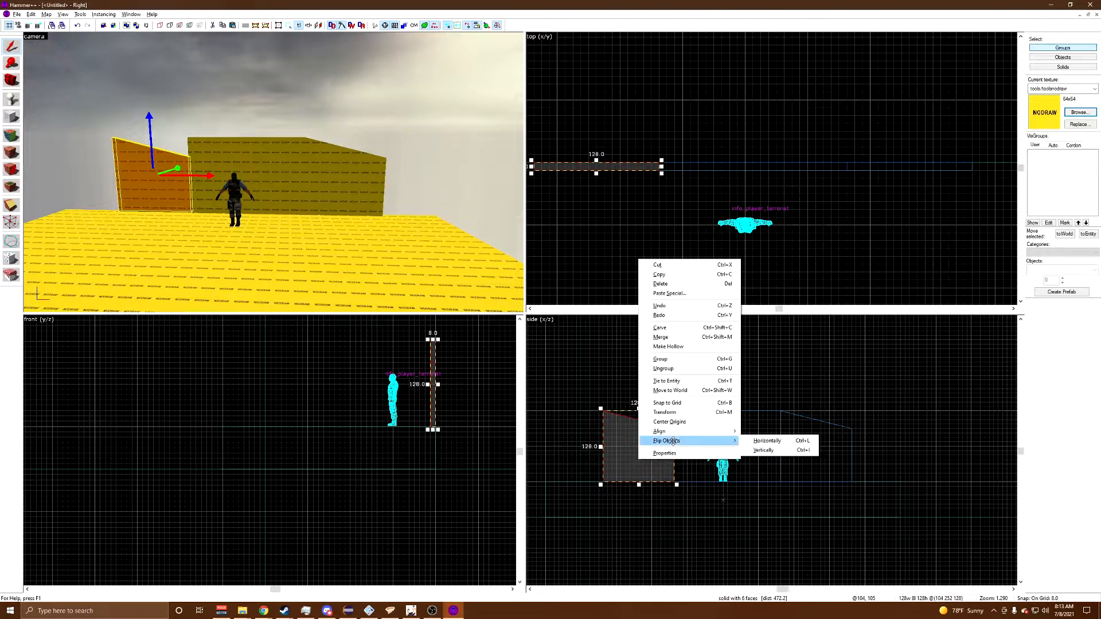
click(760, 441)
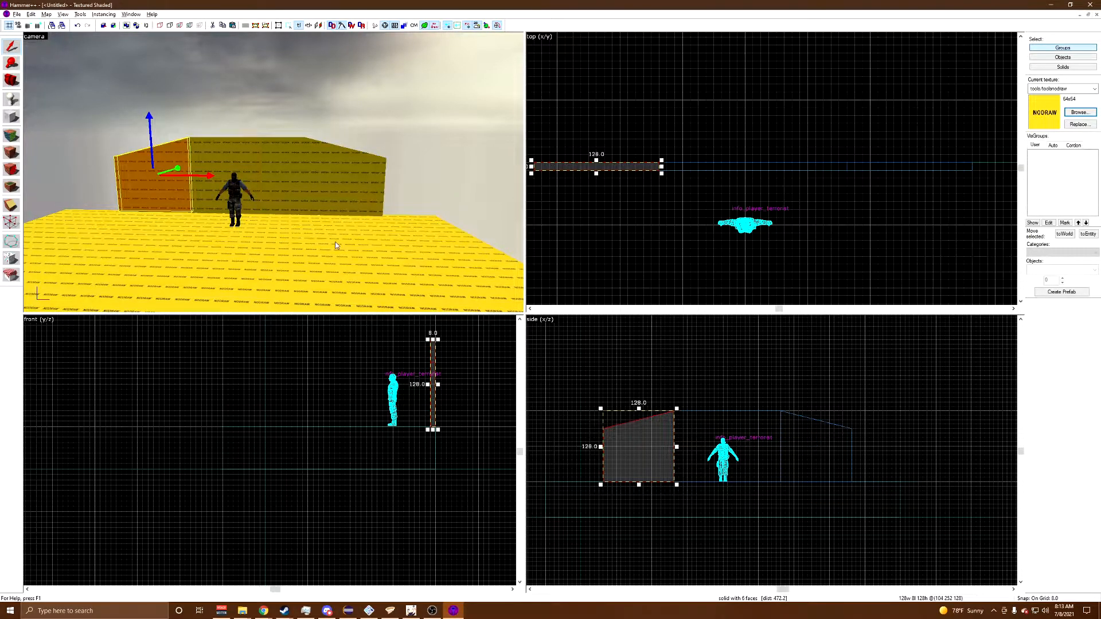
Step: Select all three wall blocks and lower their top vertices together with the Vertex tool, making the middle block 112 units high
key(z)
key(a)
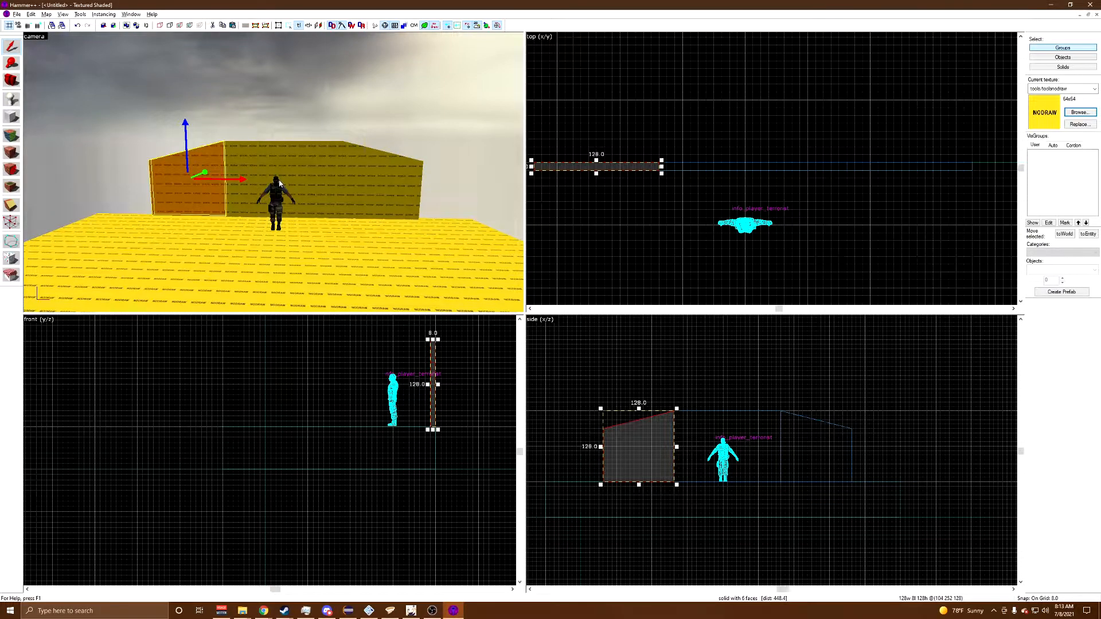
key(z)
key(w)
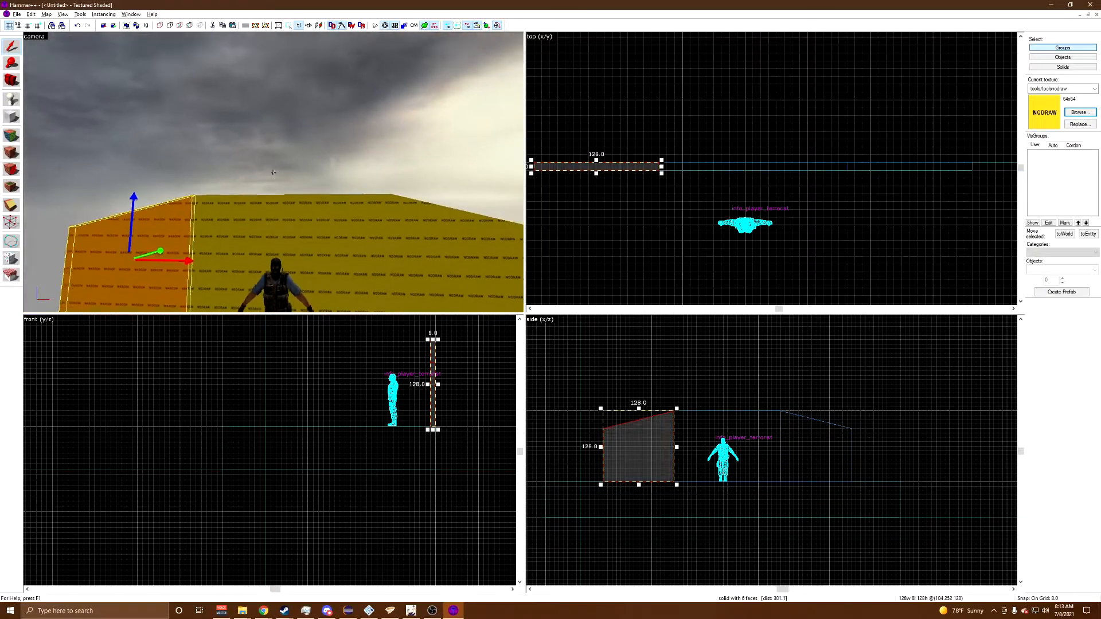
key(s)
key(w)
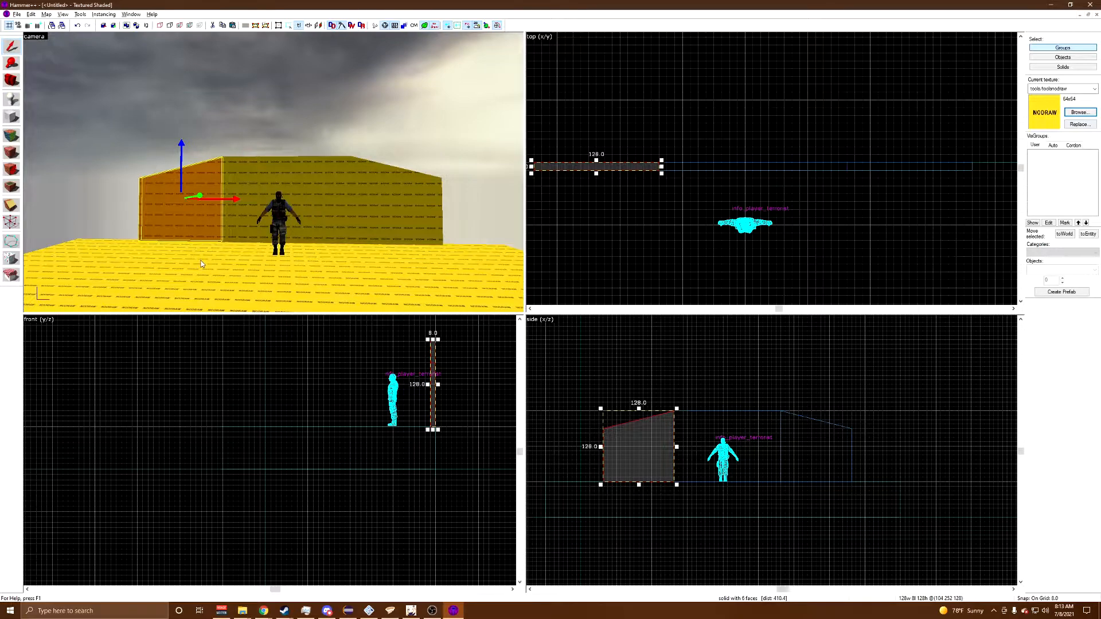
click(312, 192)
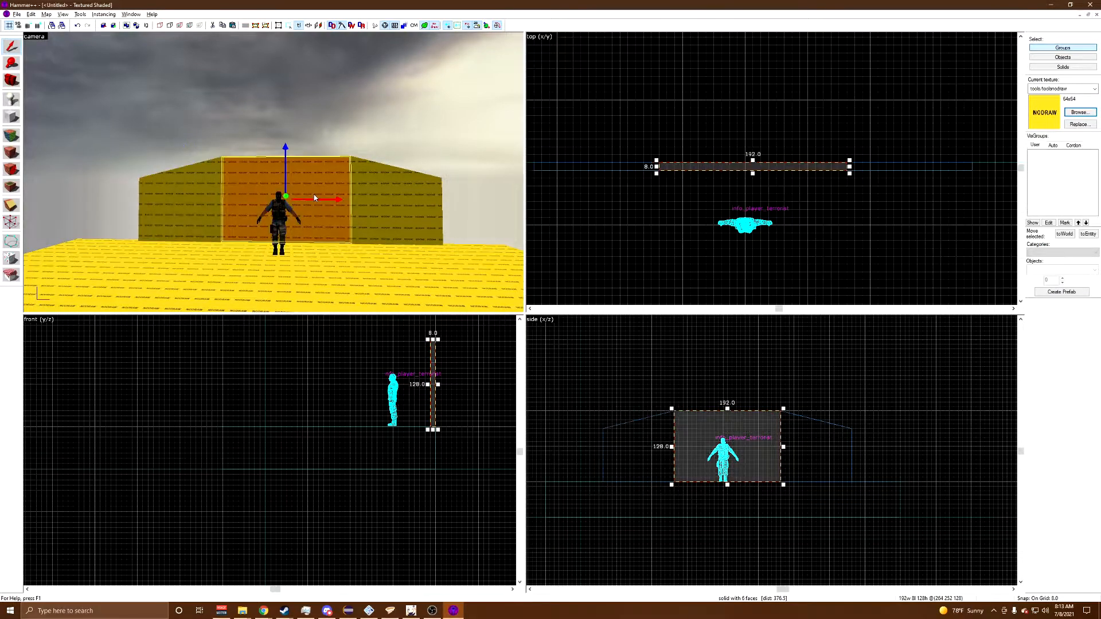
key(z)
key(w)
key(s)
key(z)
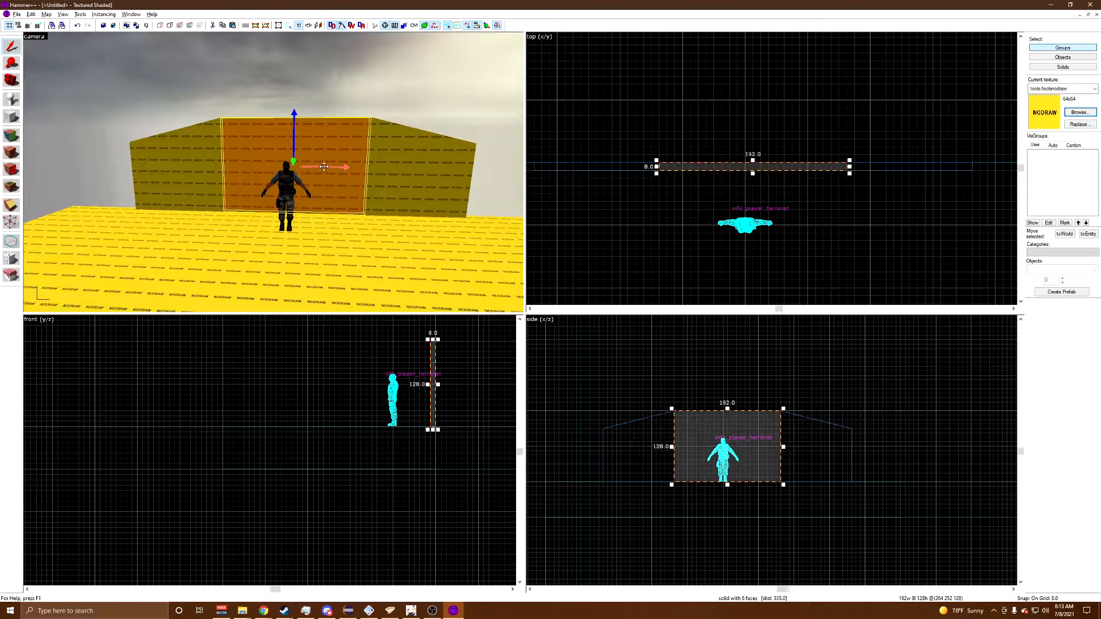
ctrl+click(395, 165)
ctrl+click(166, 157)
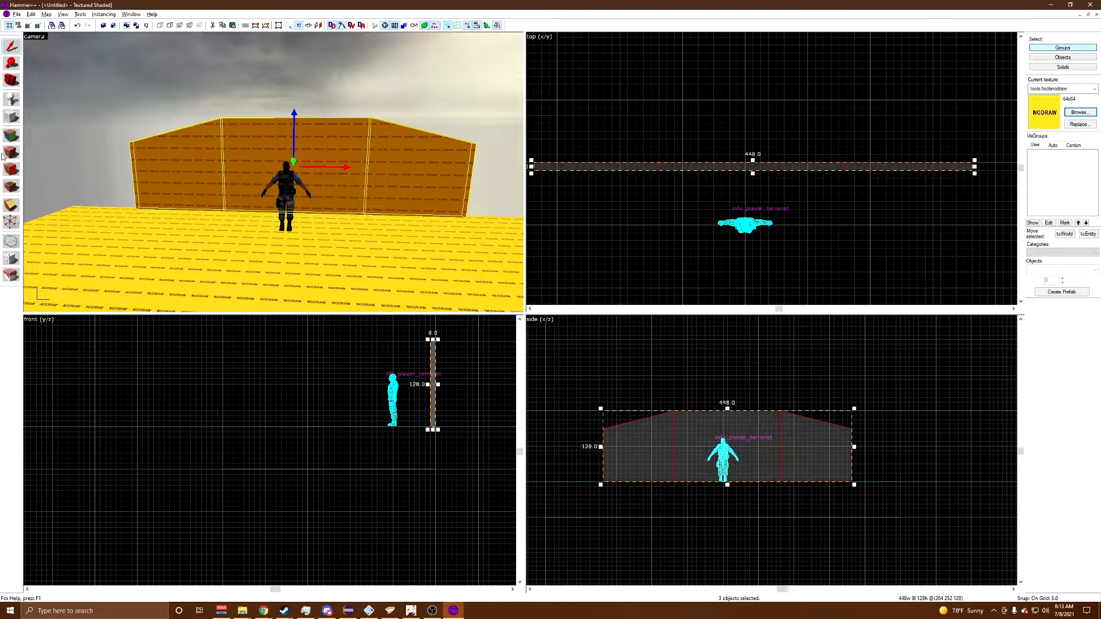
click(10, 221)
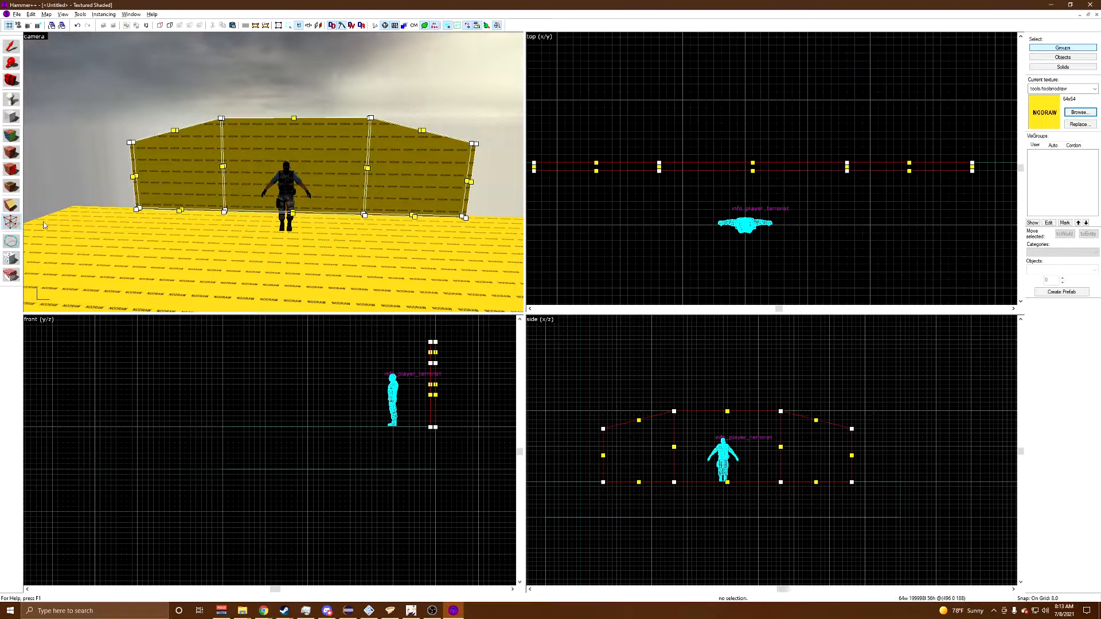
drag(569, 377, 910, 443)
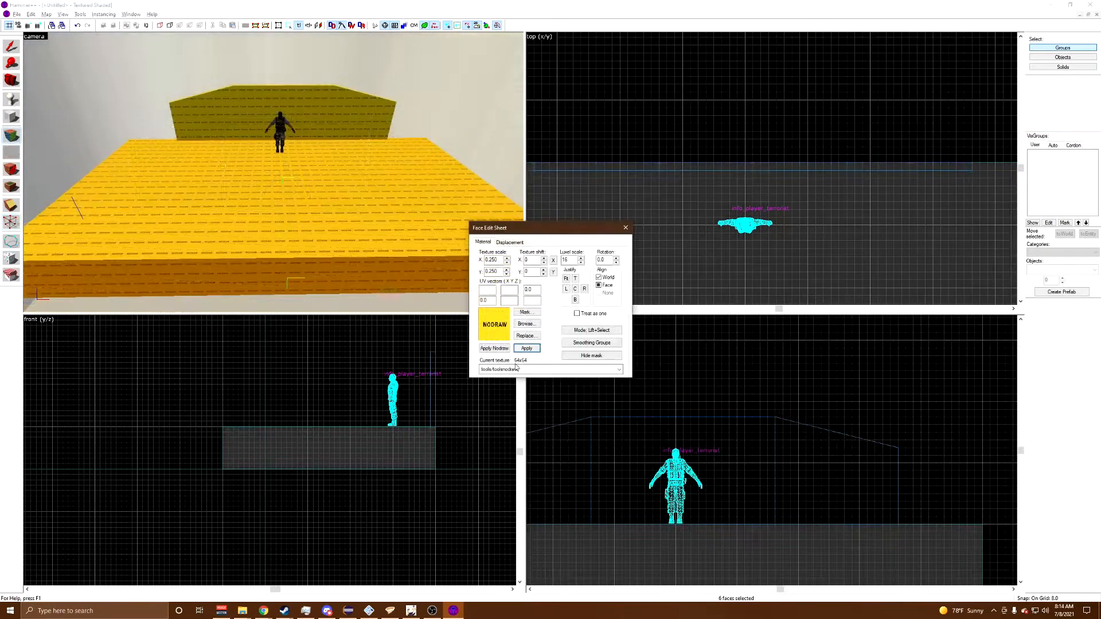
Step: Apply the dev/dev_measuregeneric01b texture to the floor's top face with the Face Edit Sheet
click(516, 369)
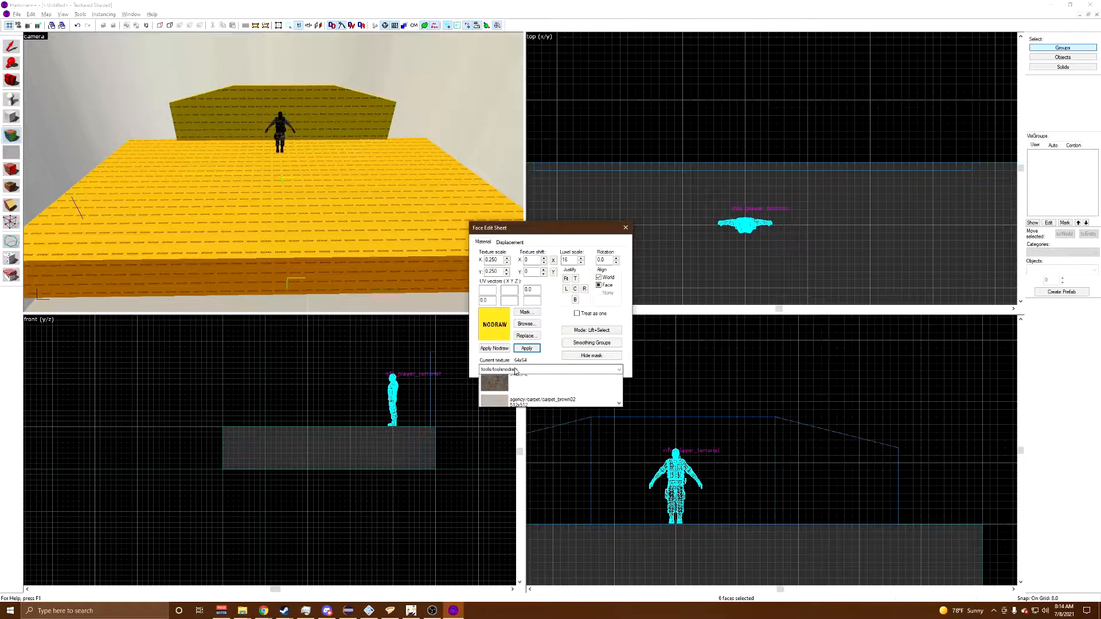
click(515, 418)
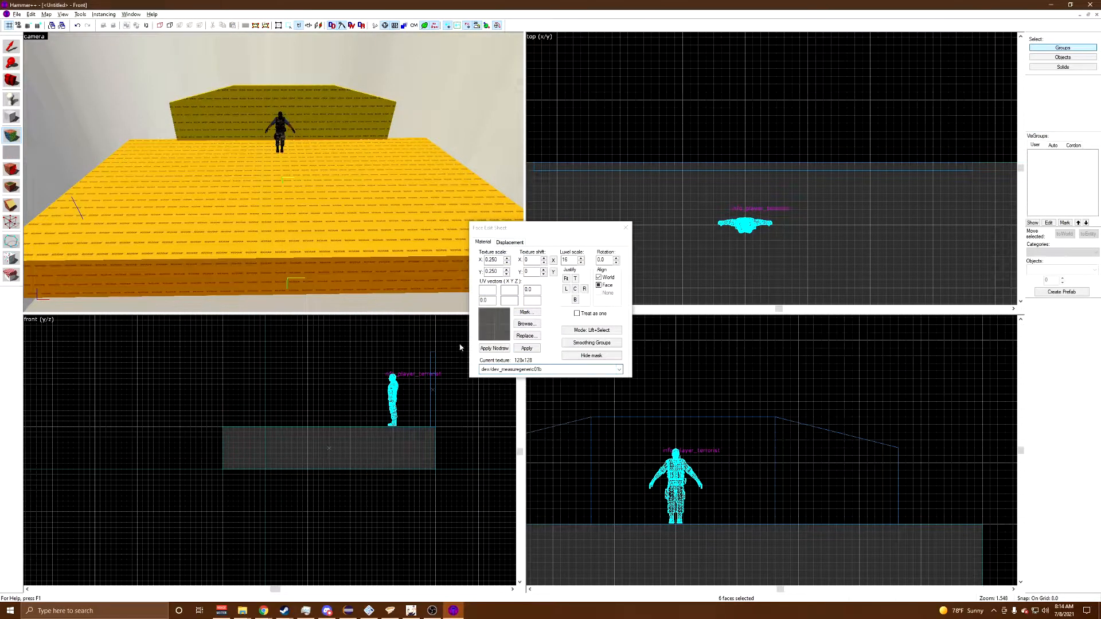
click(142, 217)
Step: Apply the dev/dev_measuregeneric01 texture to the front faces of all three wall blocks and close the Face Edit Sheet
click(517, 370)
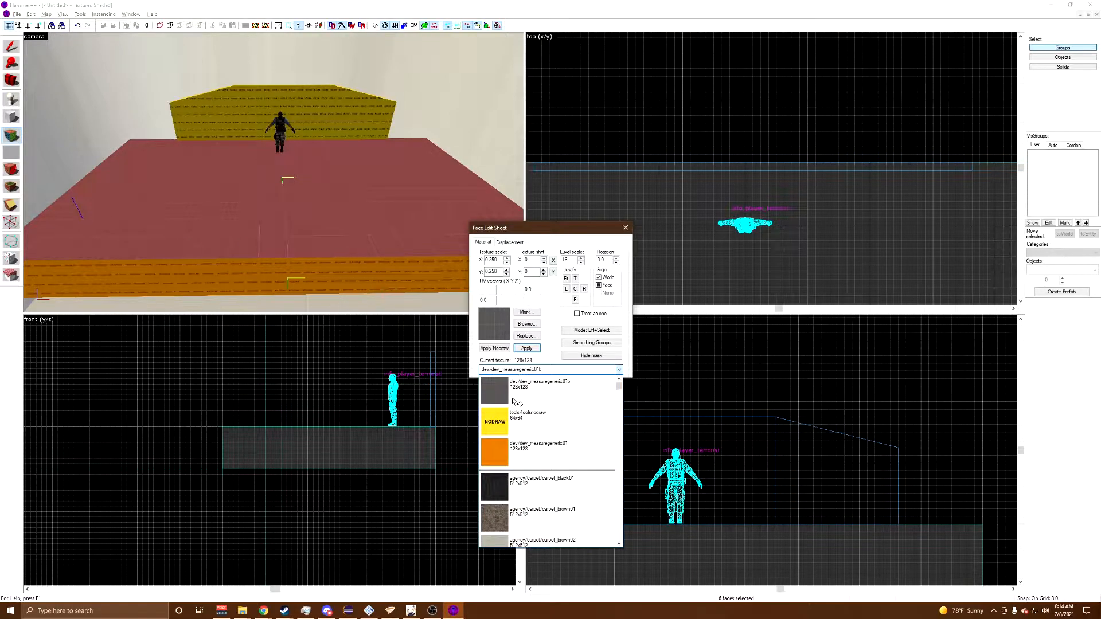
click(498, 447)
right_click(339, 113)
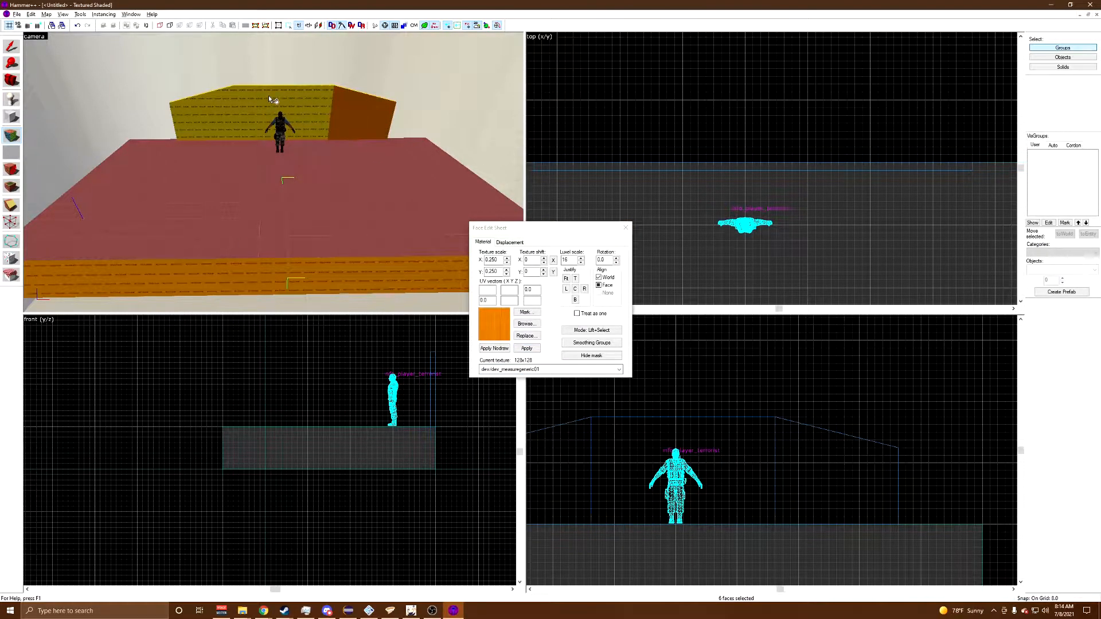
right_click(268, 96)
right_click(201, 105)
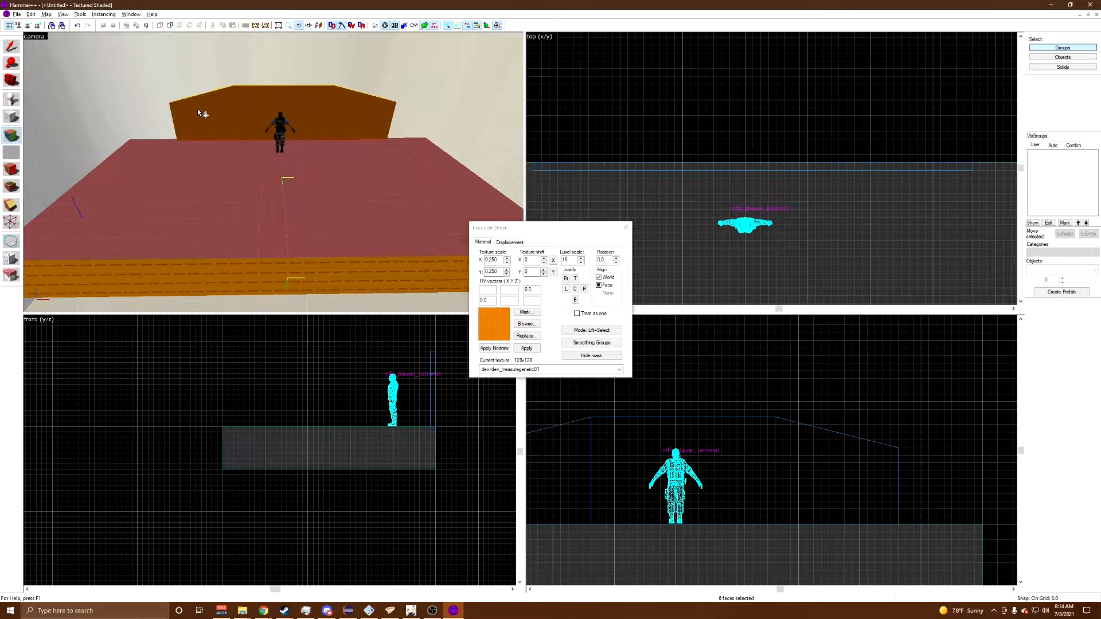
click(625, 228)
Step: Examine the textured floor and wall blocks around the terrorist spawn from several angles in the 3D view
scroll(273, 172, up, 5)
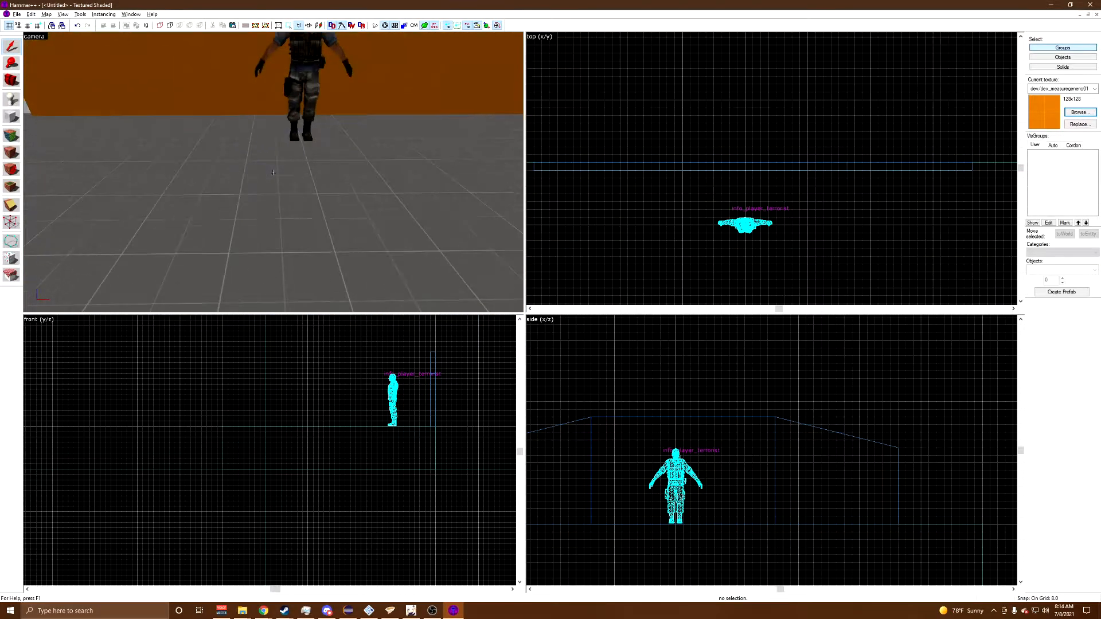
scroll(273, 172, down, 10)
key(z)
key(w)
key(d)
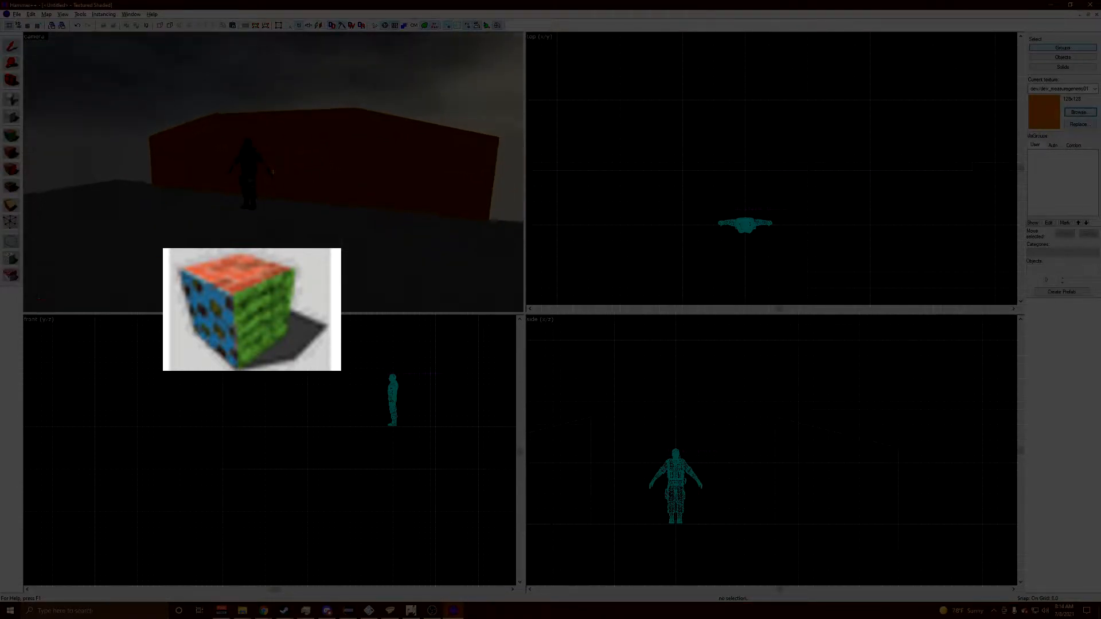
key(s)
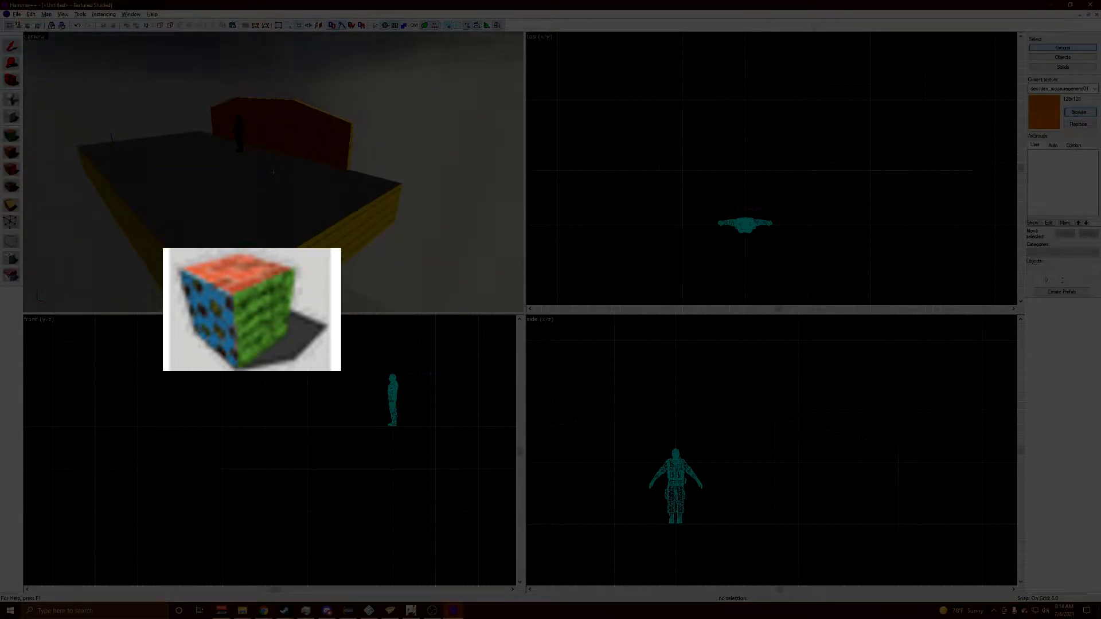
key(w)
key(a)
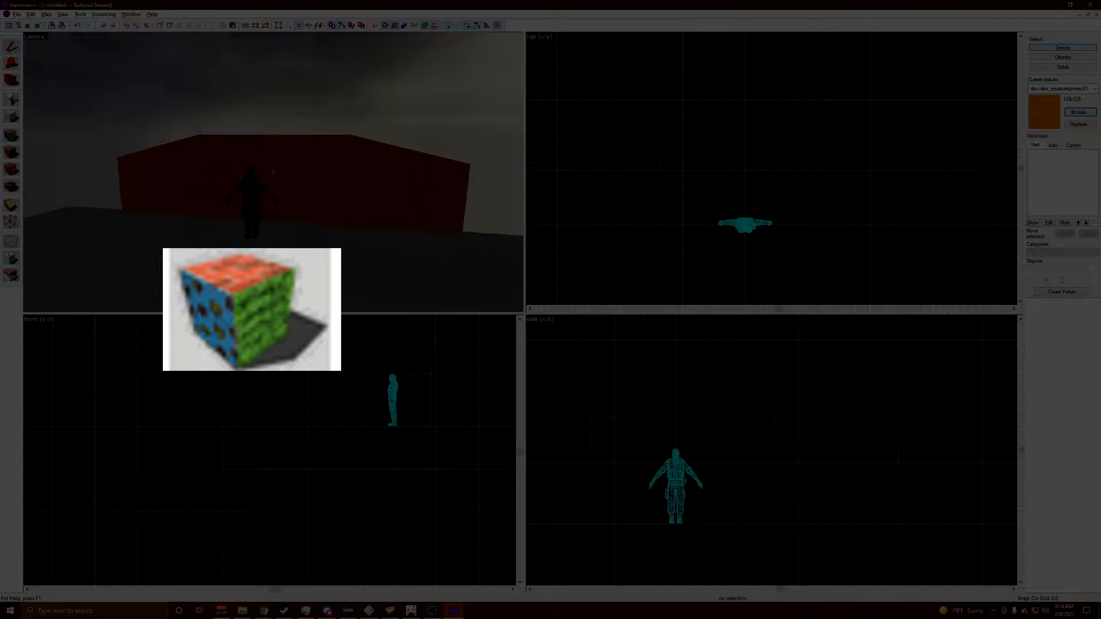
key(shift+a)
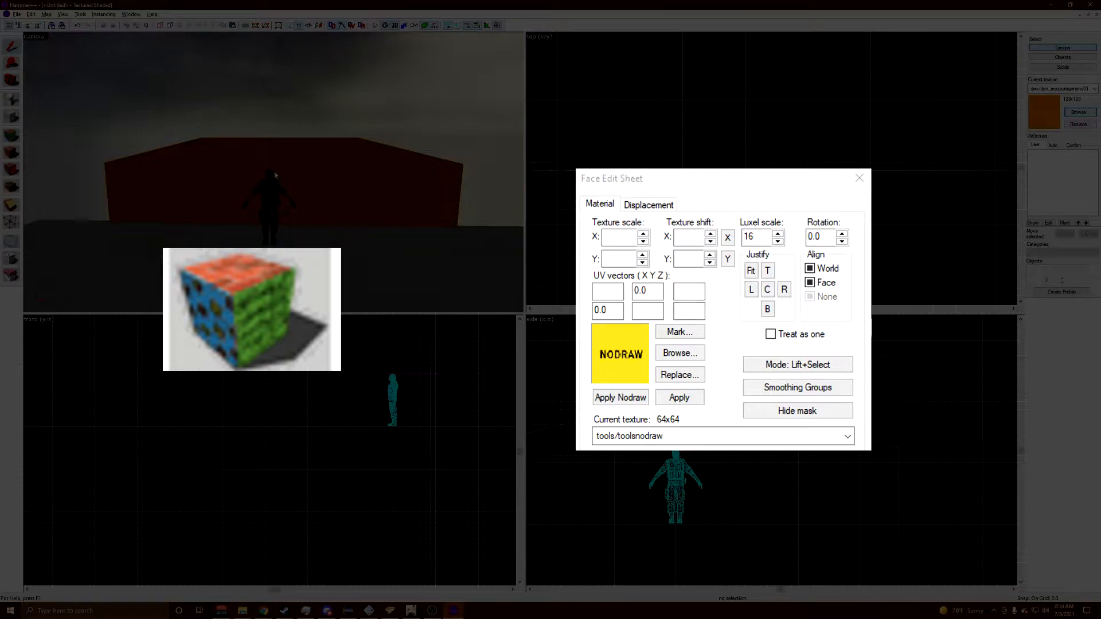
click(276, 163)
key(z)
key(w)
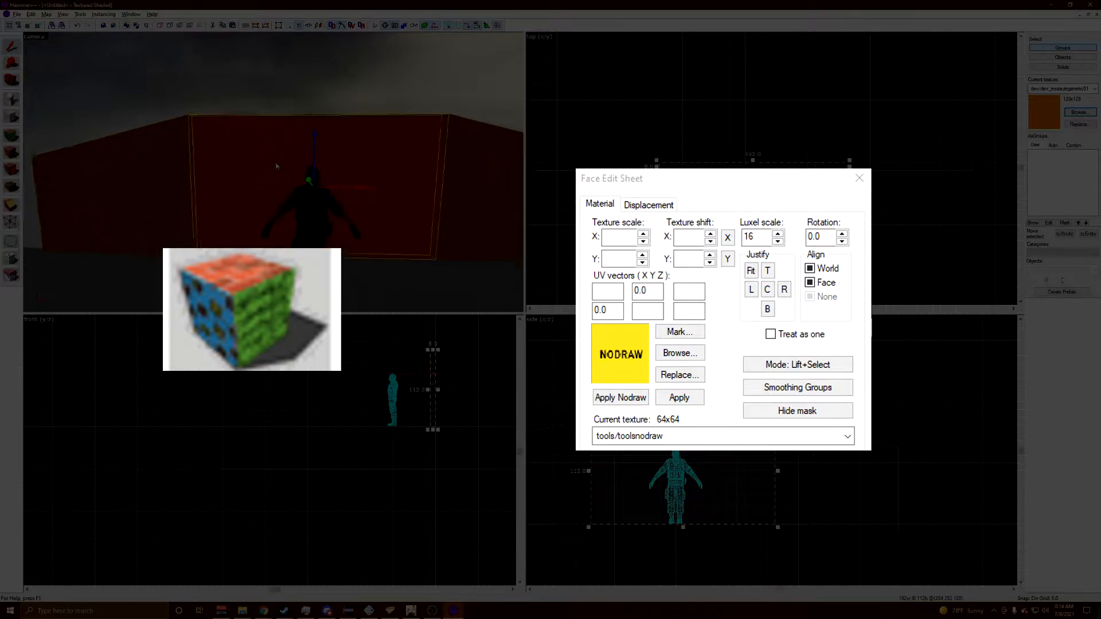
key(z)
key(s)
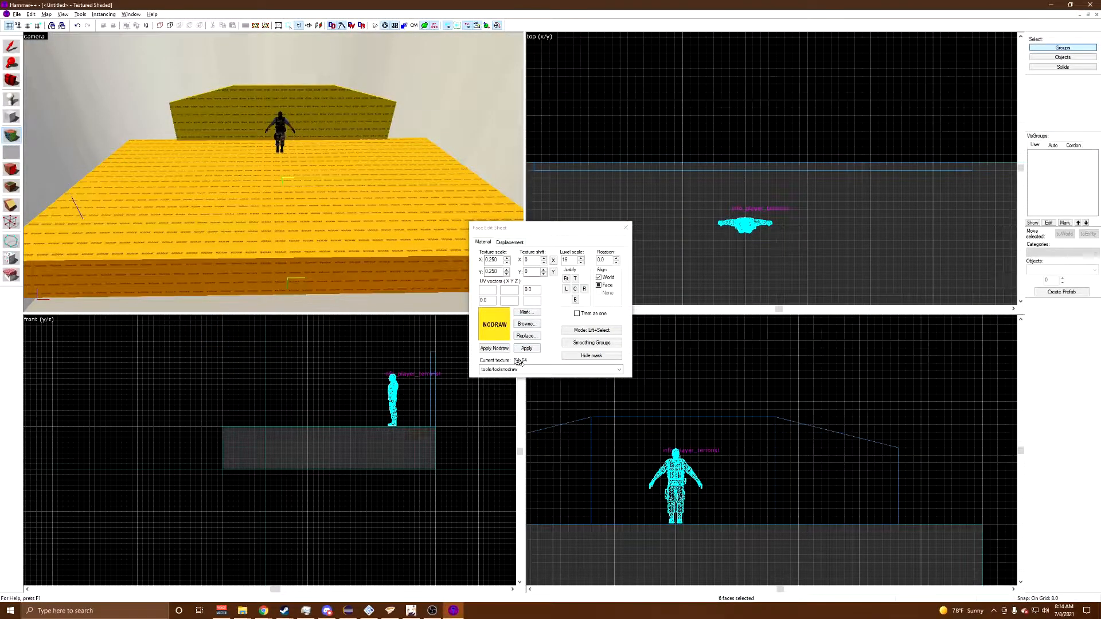
Step: Choose dev/dev_measuregeneric01b as the current texture and apply it to the floor's top face
click(518, 362)
click(519, 370)
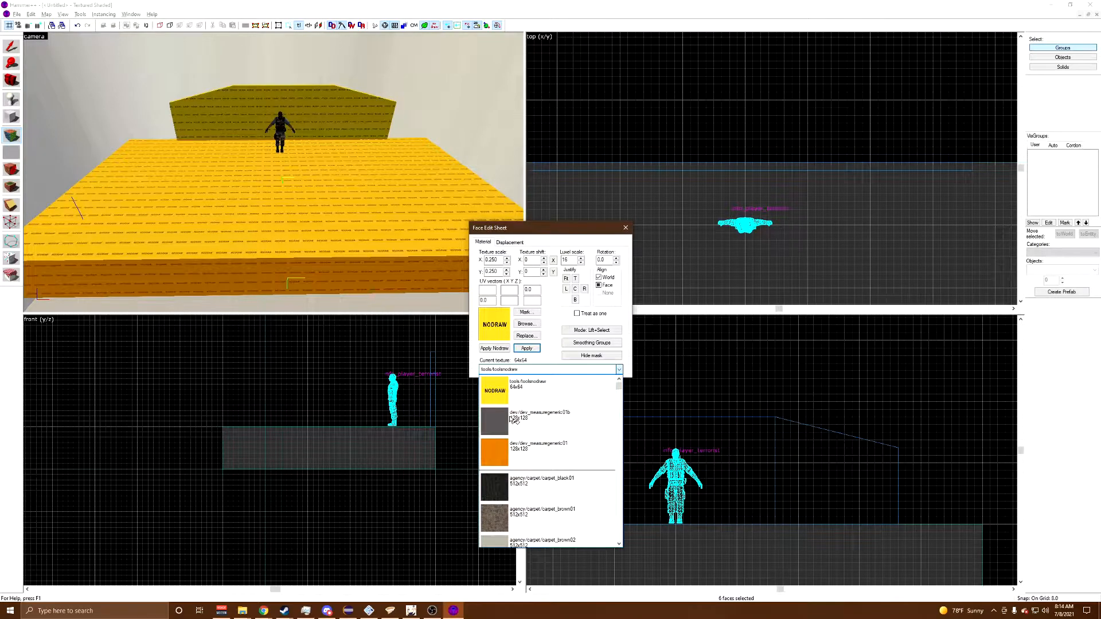
click(514, 419)
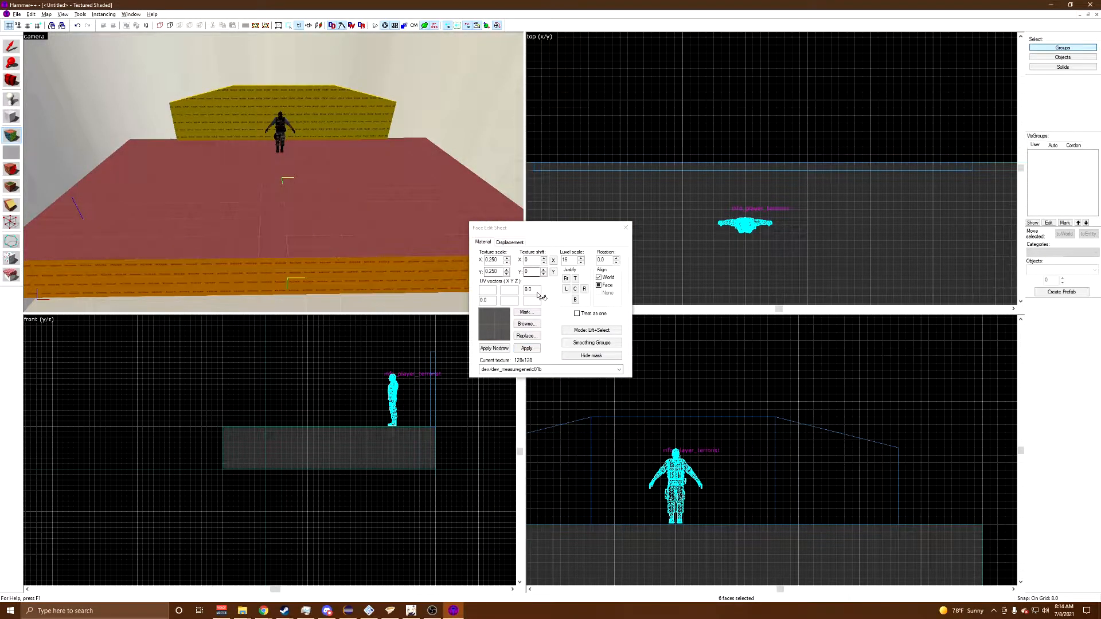
Step: Apply the dev/dev_measuregeneric01 texture to the front faces of the wall blocks and close the Face Edit Sheet
click(520, 369)
click(496, 444)
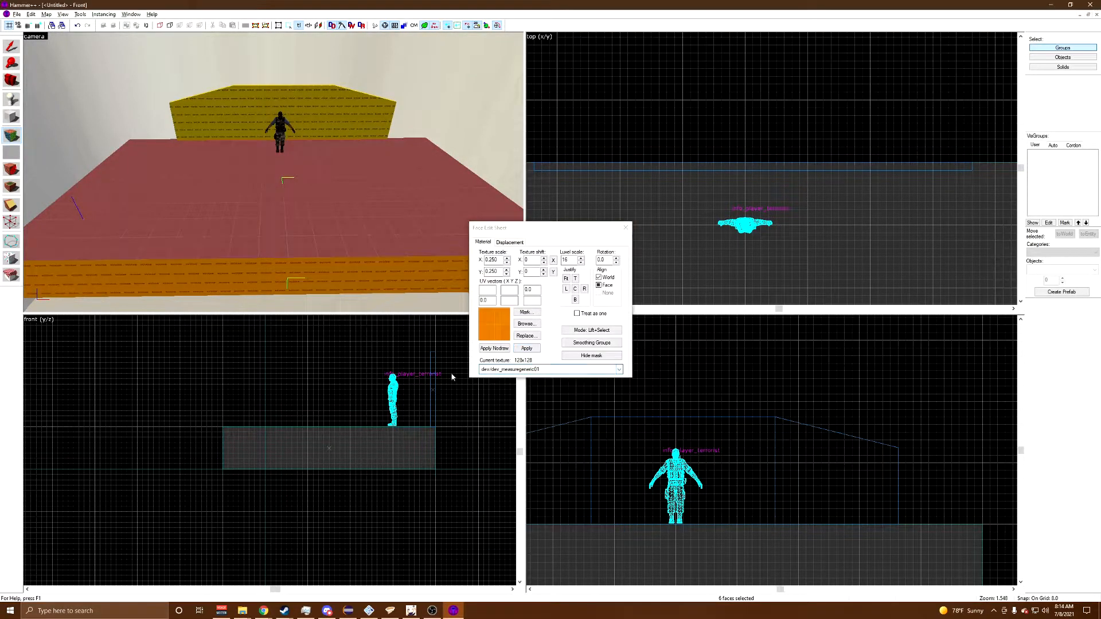
mouse_move(339, 116)
right_down()
mouse_move(270, 95)
mouse_move(197, 108)
right_up()
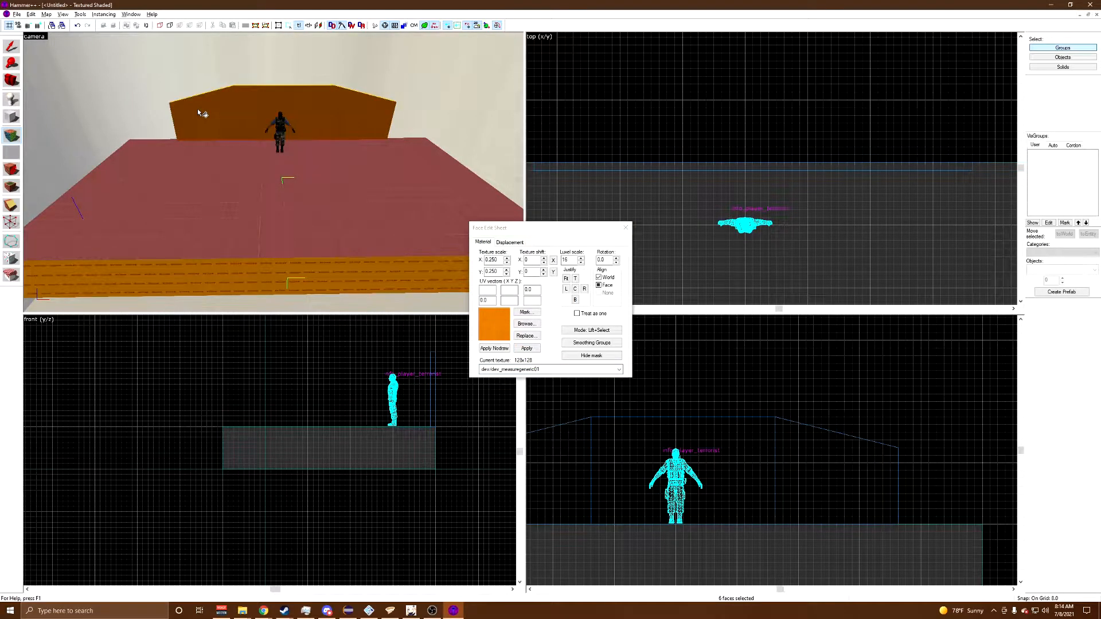
click(625, 227)
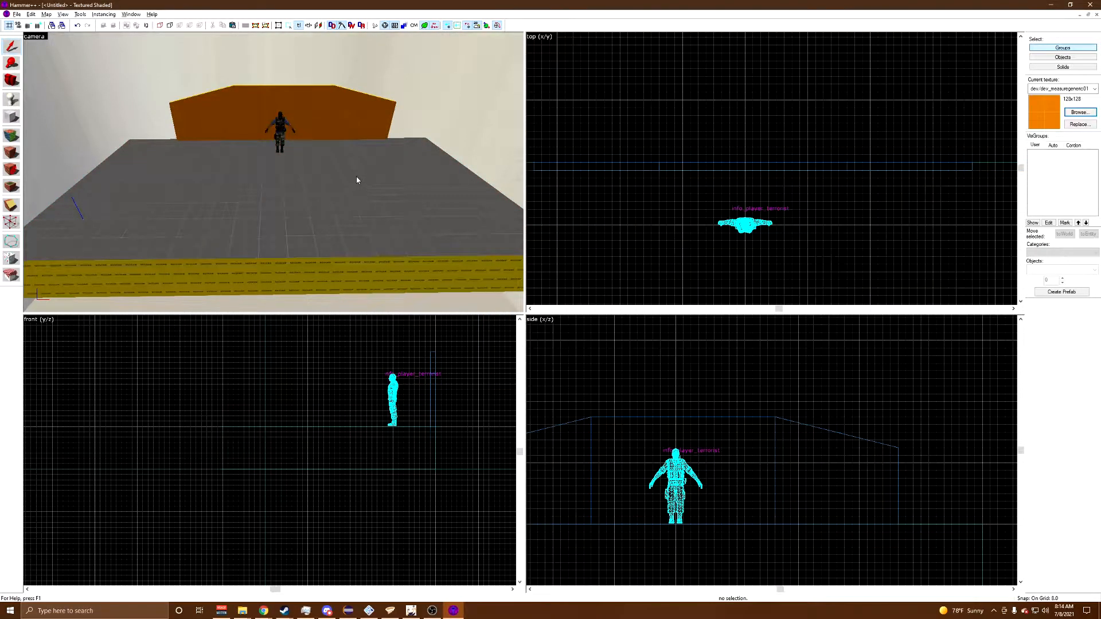
Step: Select the middle wall block behind the terrorist spawn in the 3D view
scroll(273, 172, up, 5)
scroll(273, 172, down, 8)
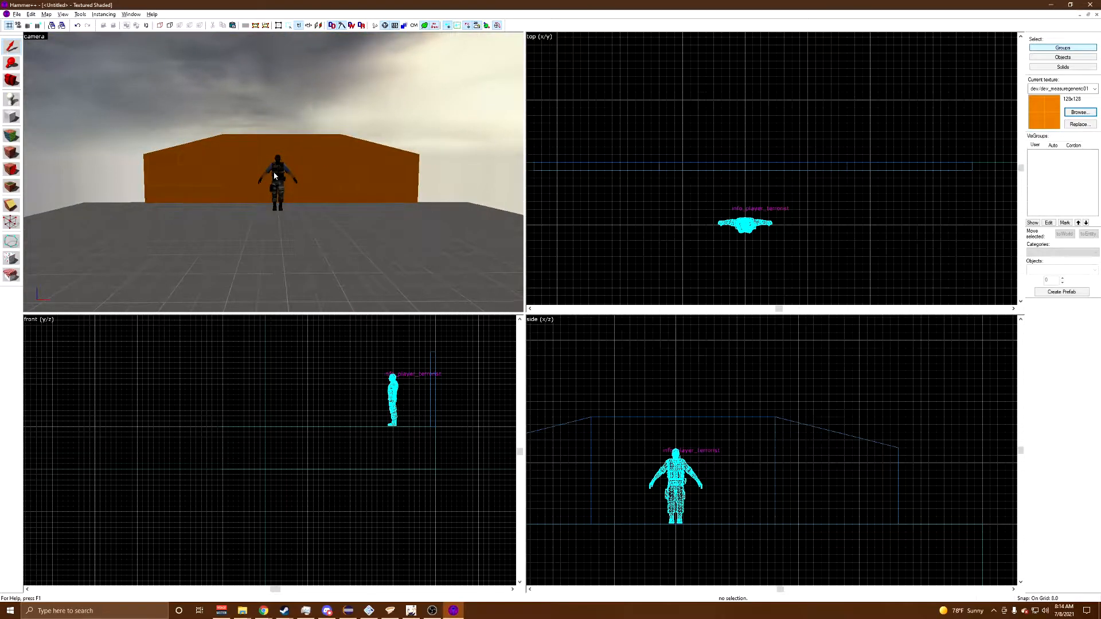
key(s)
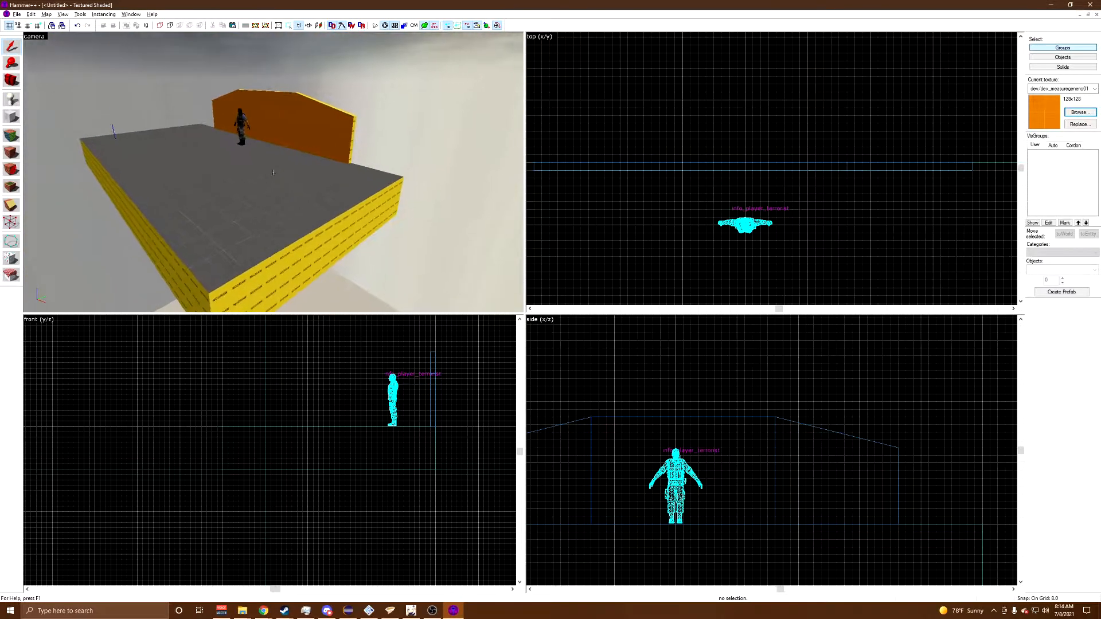
key(w)
click(273, 172)
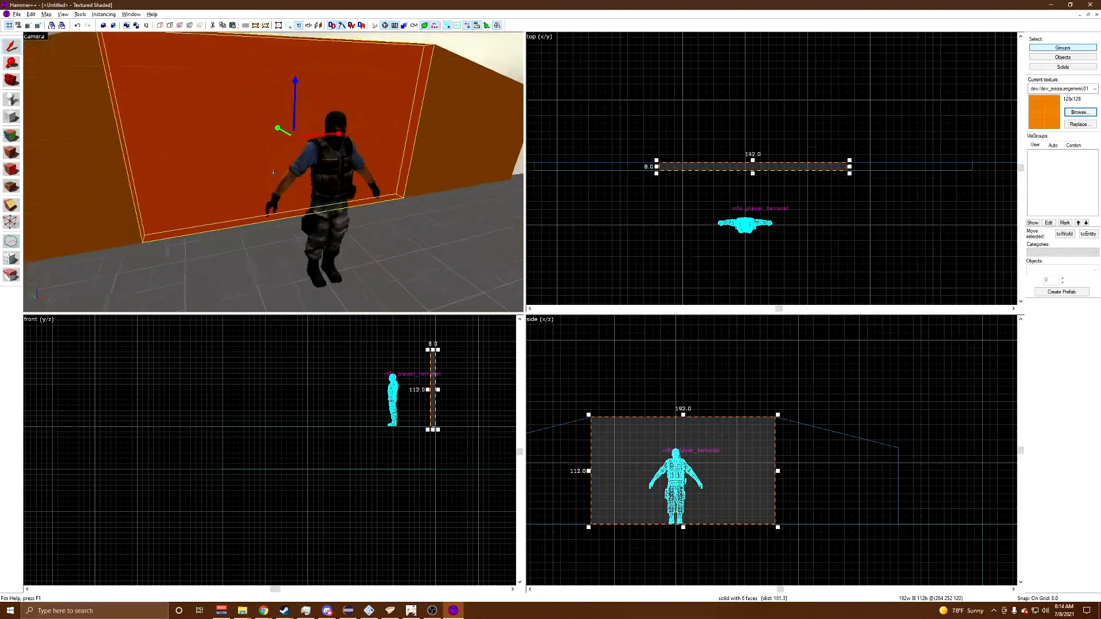
scroll(273, 172, down, 3)
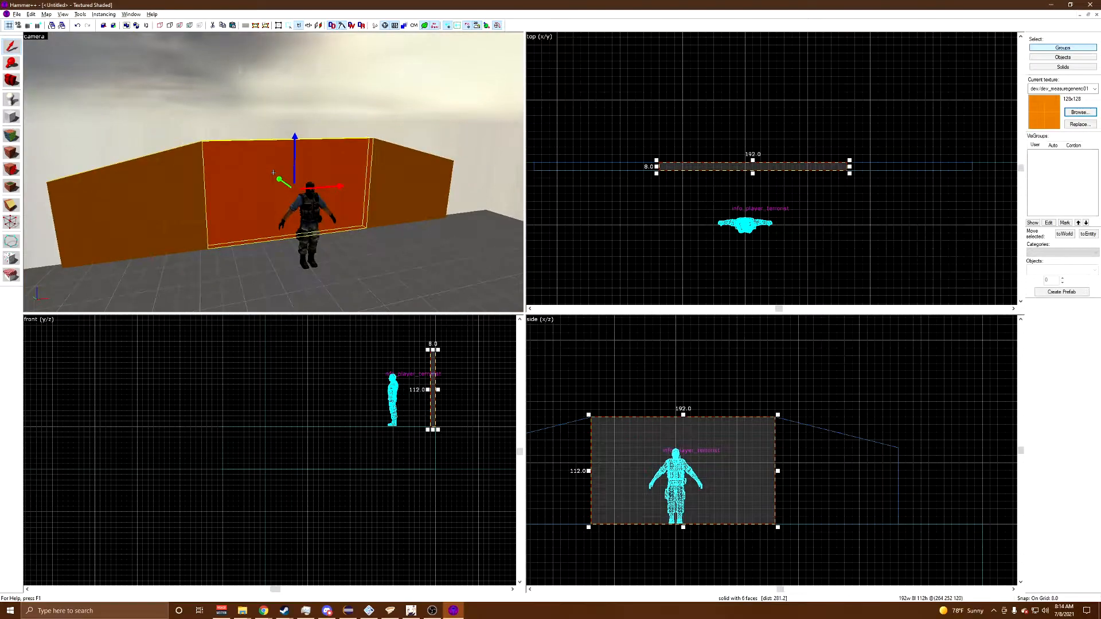
Step: Choose the cylinder primitive and draw its bounds 88 by 88 units and 112 units high in front of the terrorist spawn
click(11, 117)
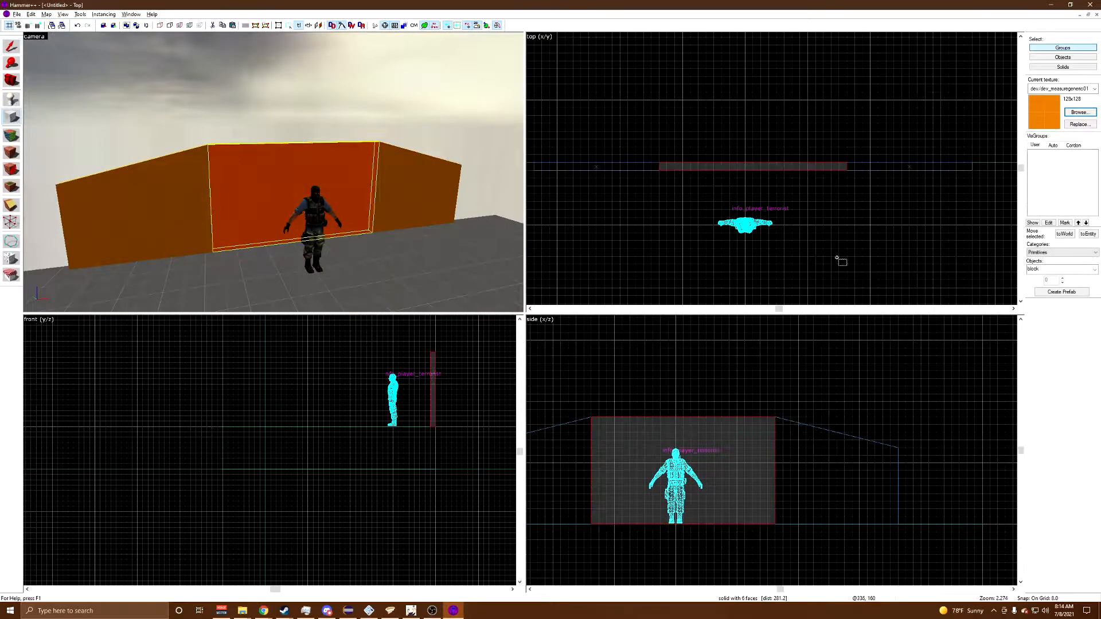
click(1095, 270)
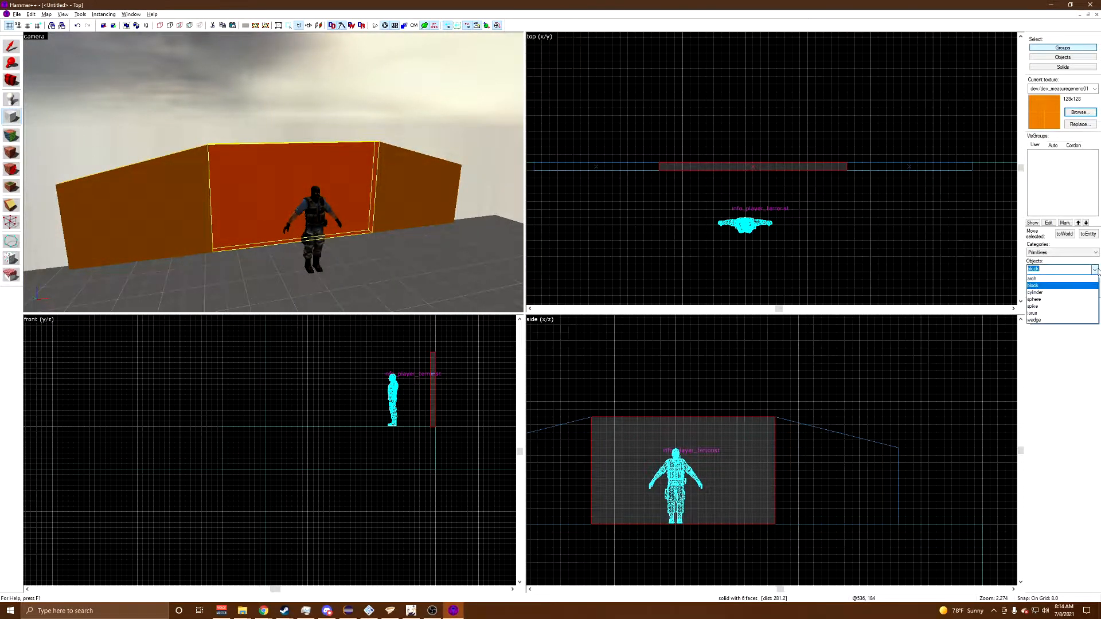
click(1066, 296)
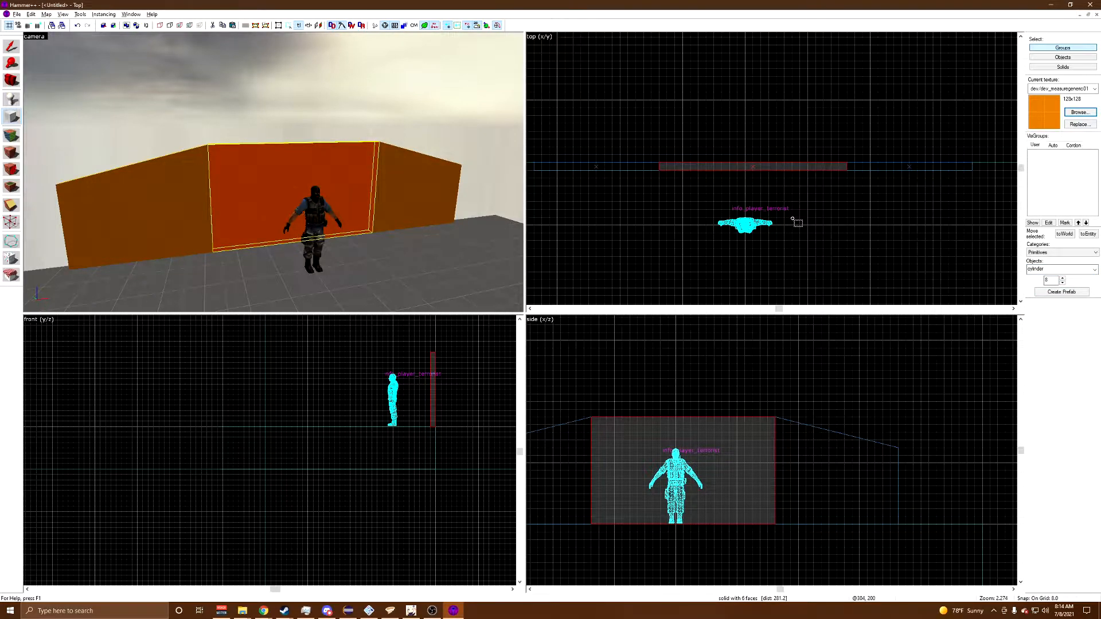
scroll(794, 222, down, 3)
scroll(760, 235, up, 3)
scroll(756, 235, down, 3)
scroll(771, 247, up, 4)
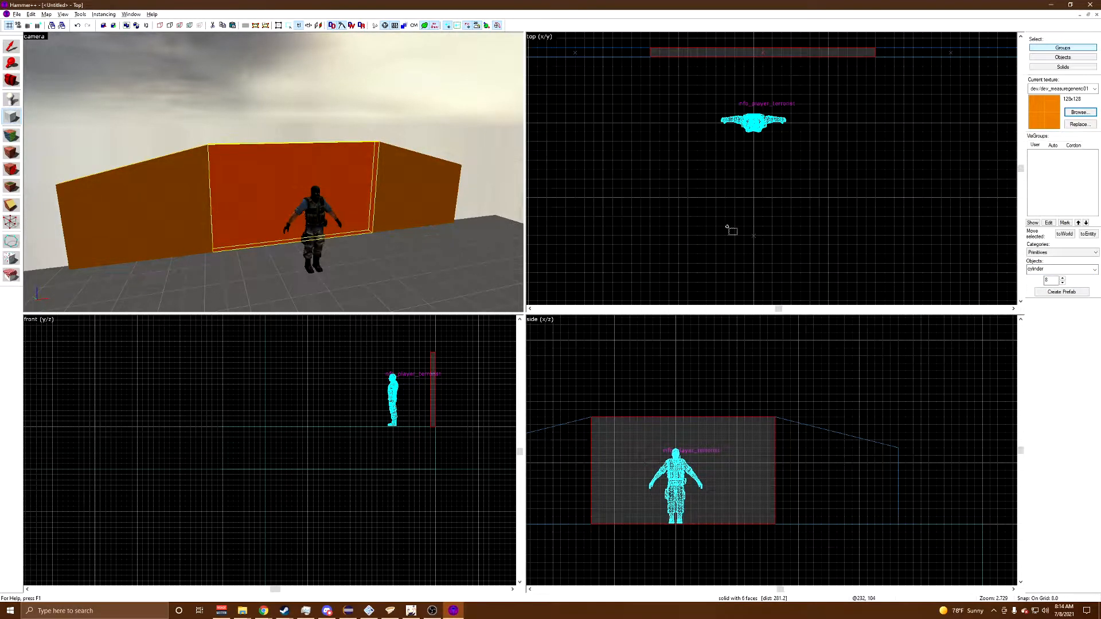
drag(718, 144, 819, 245)
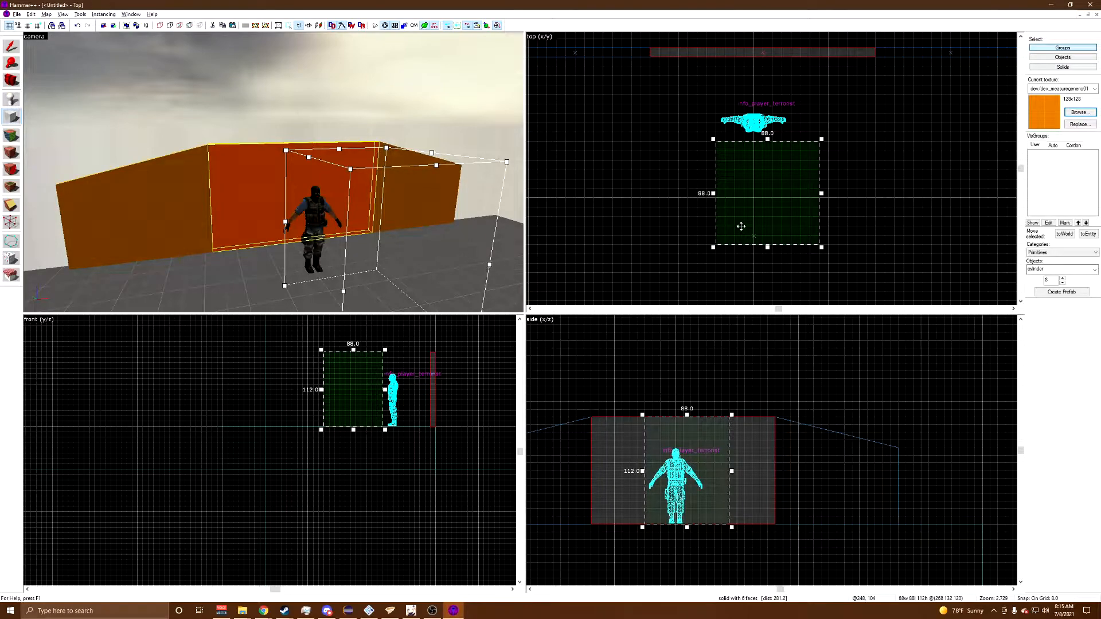
Step: Set the cylinder to 16 sides, shift its bounds slightly away from the spawn and create the brush
double_click(1043, 282)
text(16)
drag(781, 180, 767, 190)
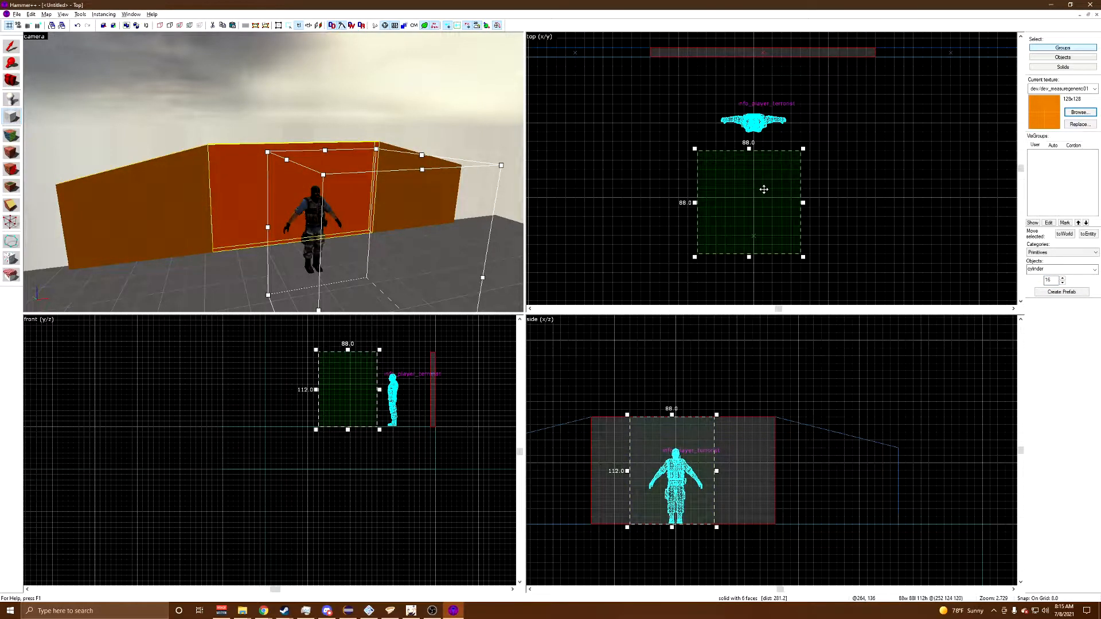
key(Return)
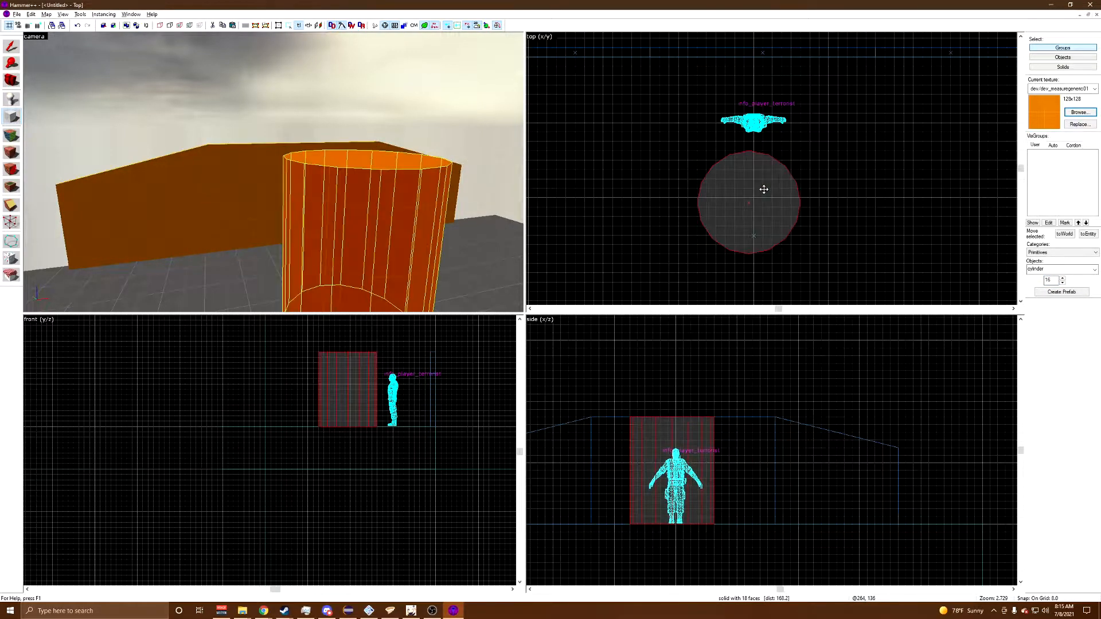
Step: Move the cylinder 24 units away from the wall and 8 units up, and rotate it 90 degrees to lie horizontally facing the wall
click(13, 48)
key(z)
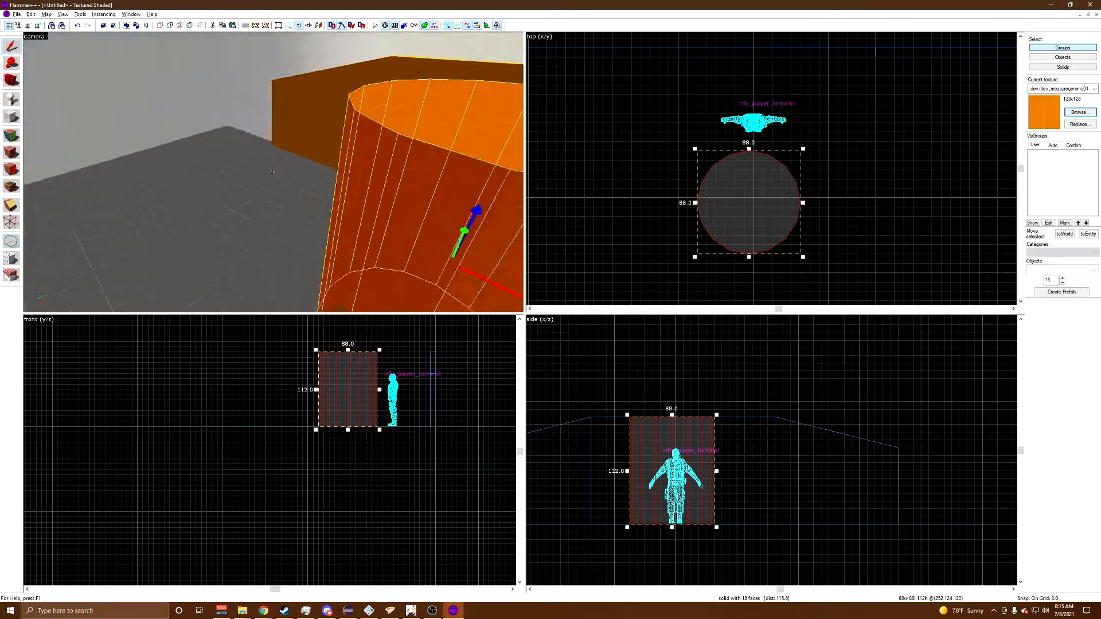
key(d)
key(z)
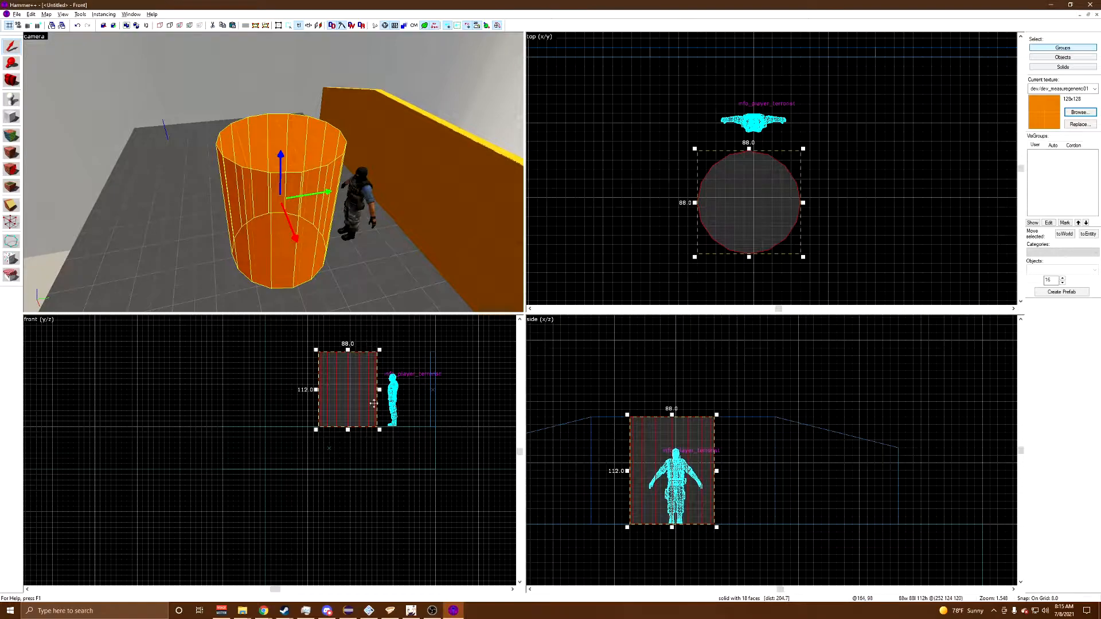
drag(360, 380, 344, 366)
click(344, 366)
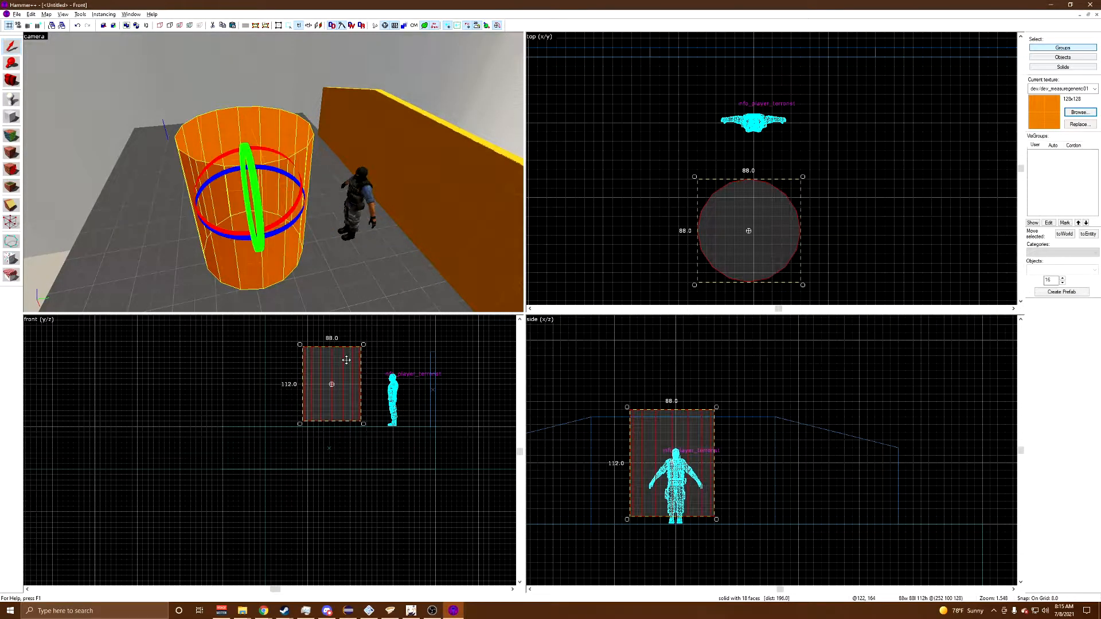
drag(363, 345, 277, 334)
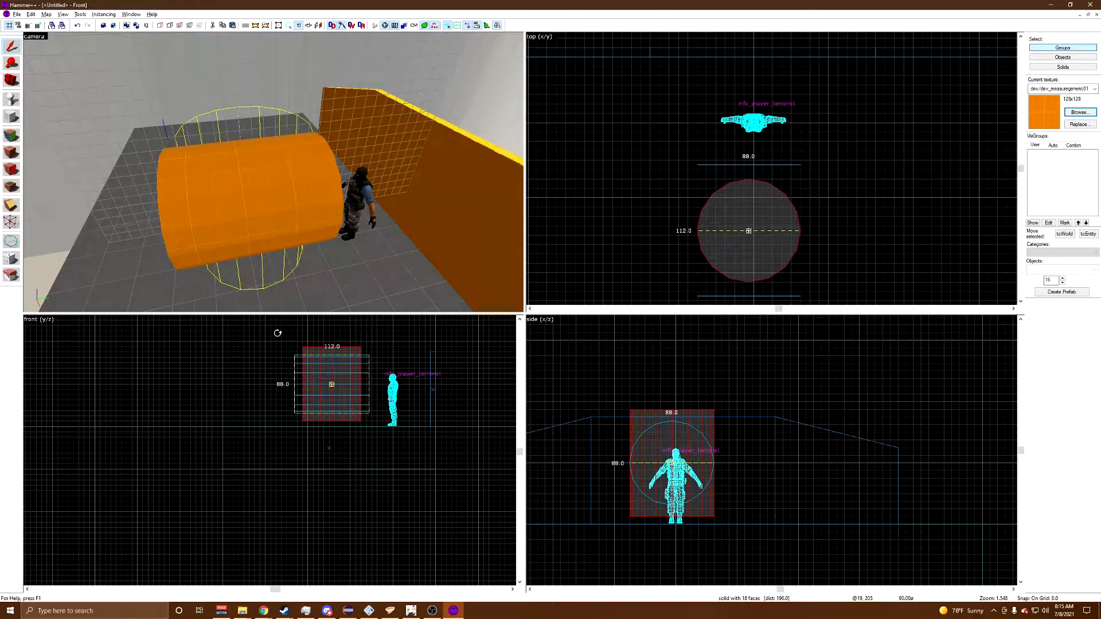
drag(278, 333, 278, 336)
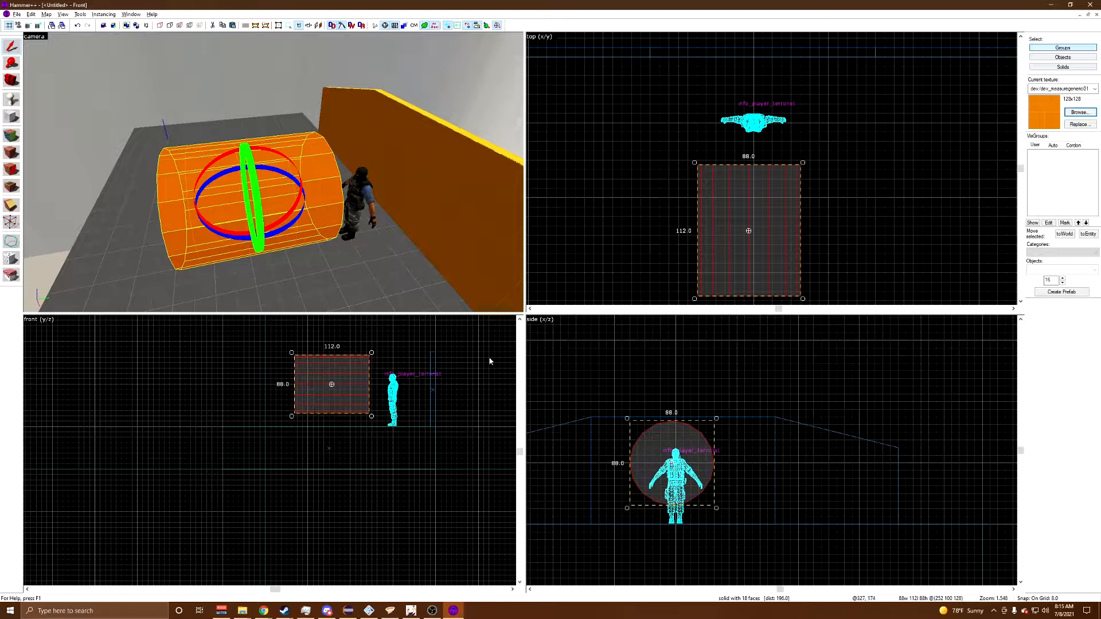
Step: Try lowering the cylinder 4 units, and review the 2D views options without changing them
click(670, 475)
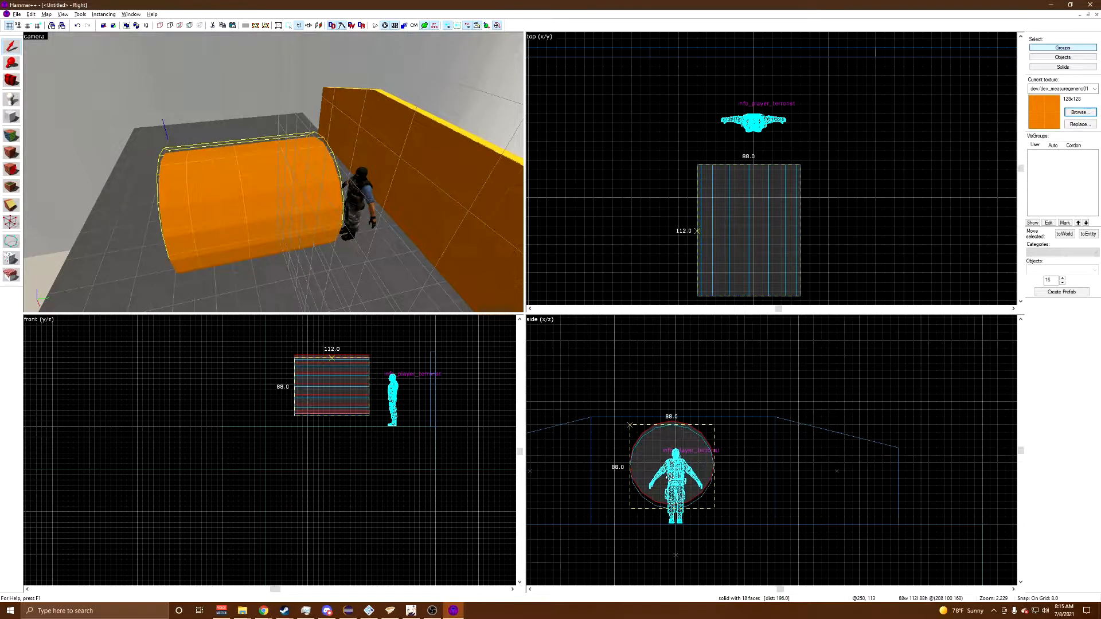
click(670, 477)
click(46, 14)
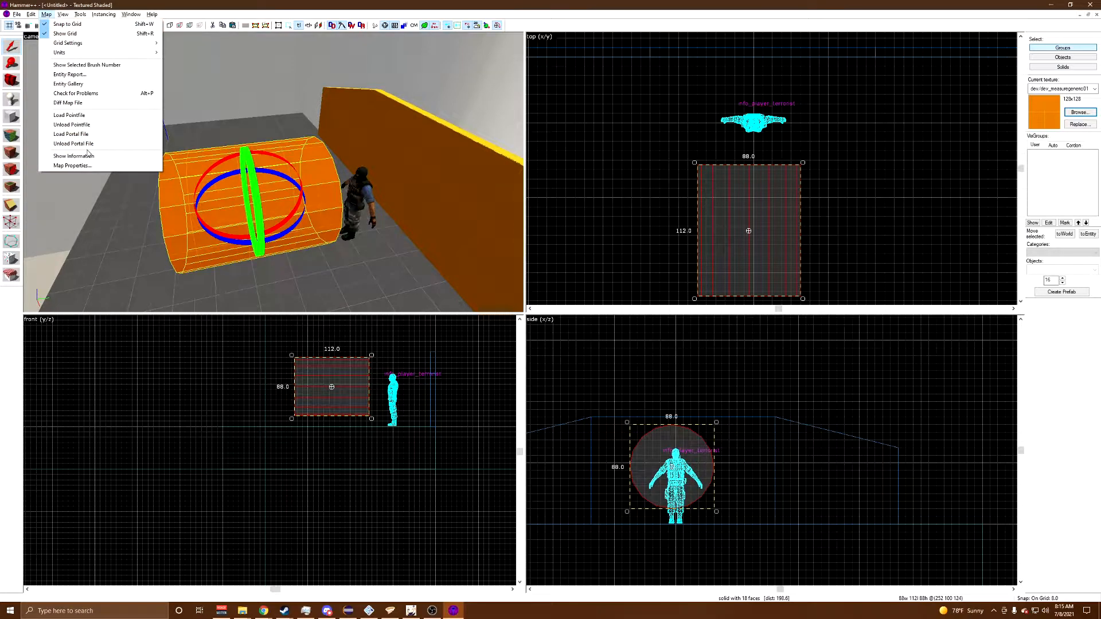
mouse_move(63, 15)
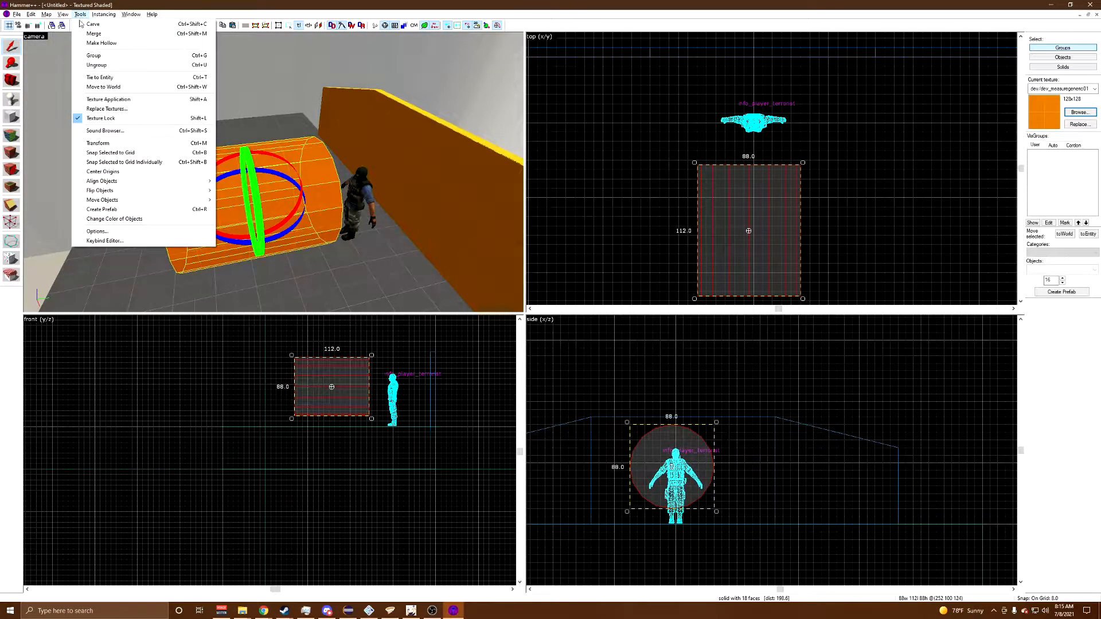
click(118, 230)
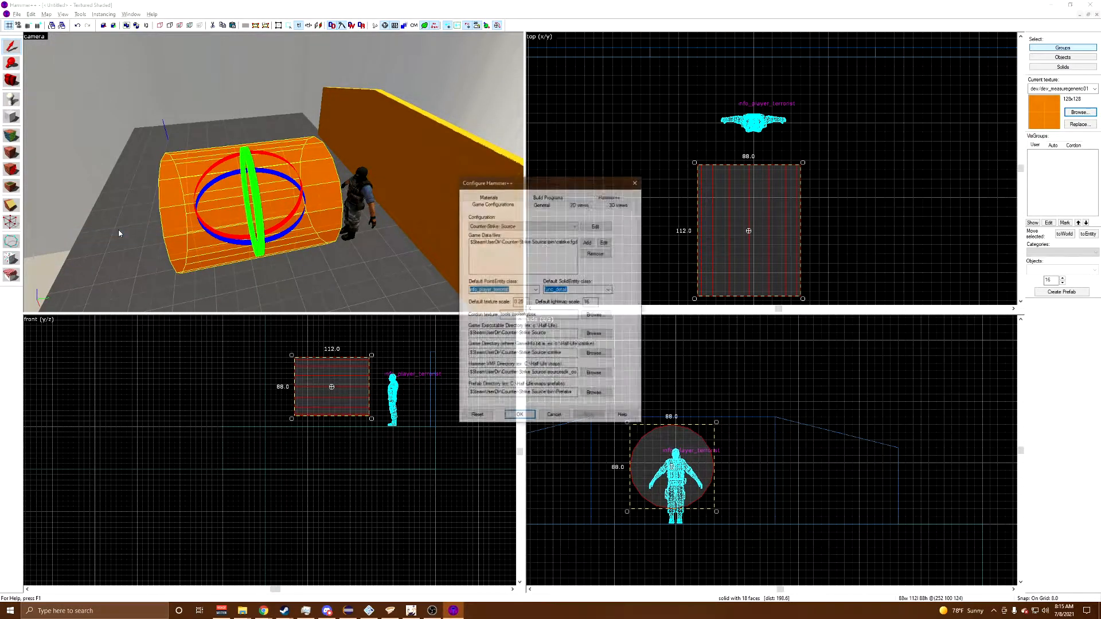
click(580, 204)
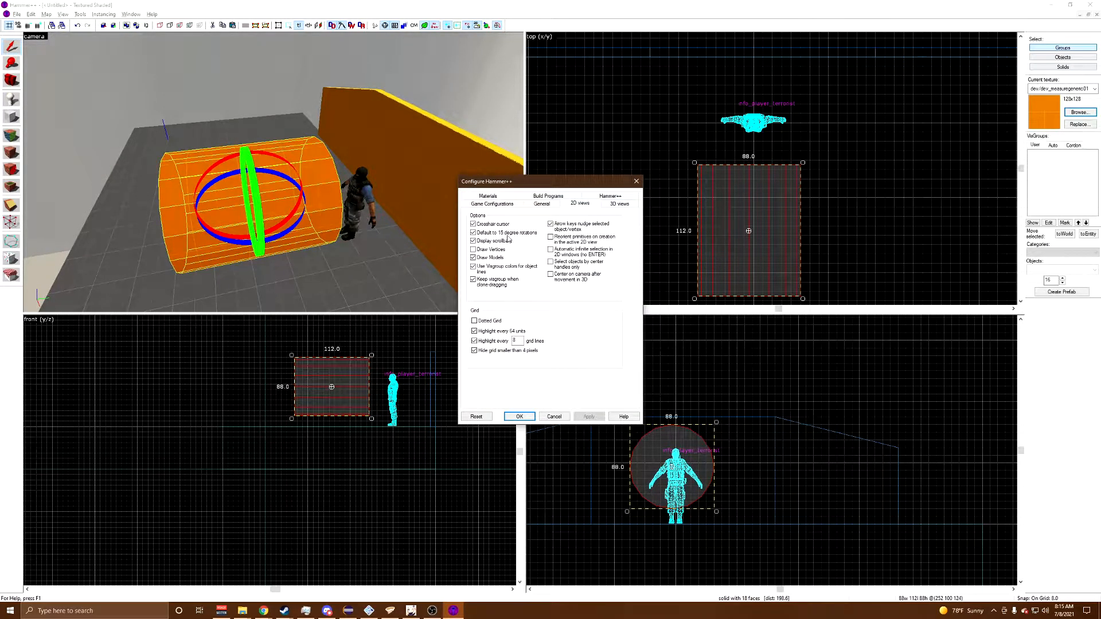
click(562, 418)
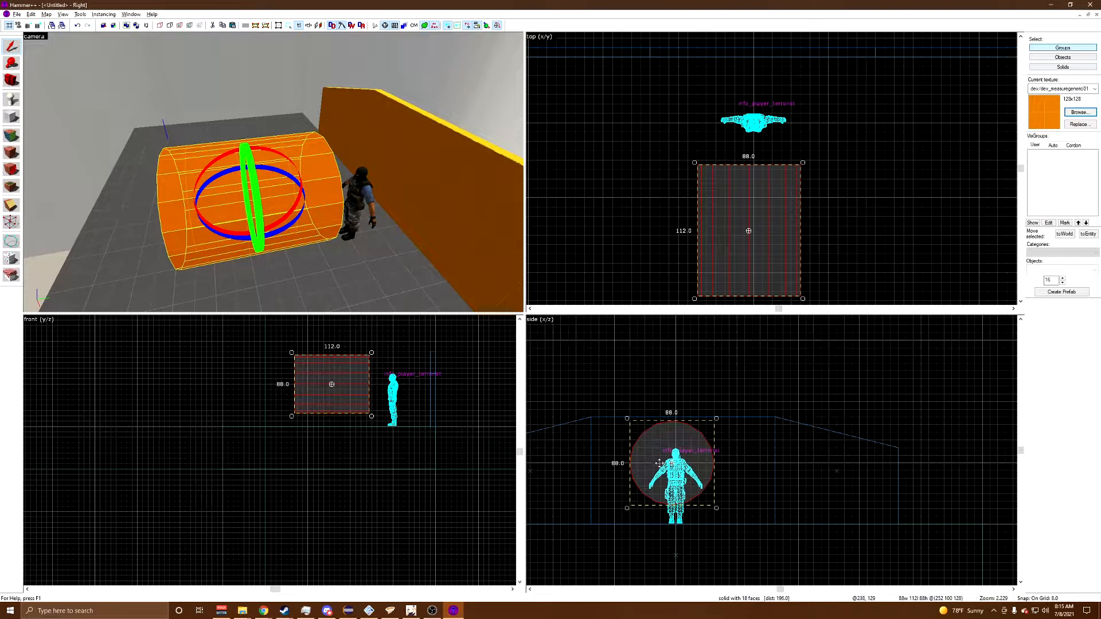
Step: Lower the rotated cylinder 4 units in the side view and check the arrow-key nudge setting in the 2D views options
drag(670, 473, 670, 477)
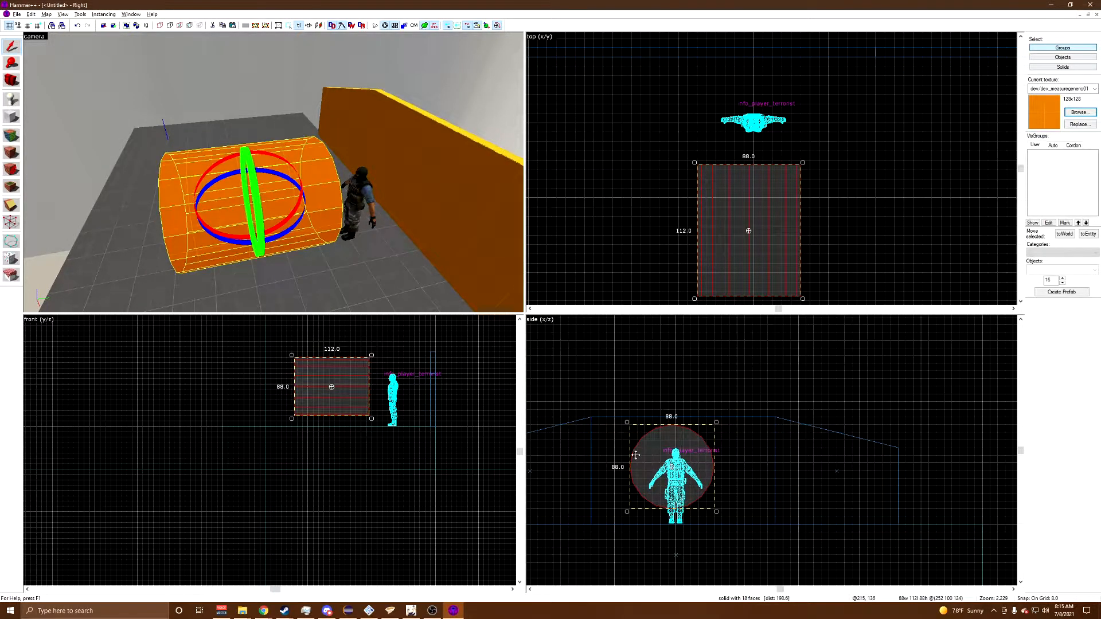
click(46, 14)
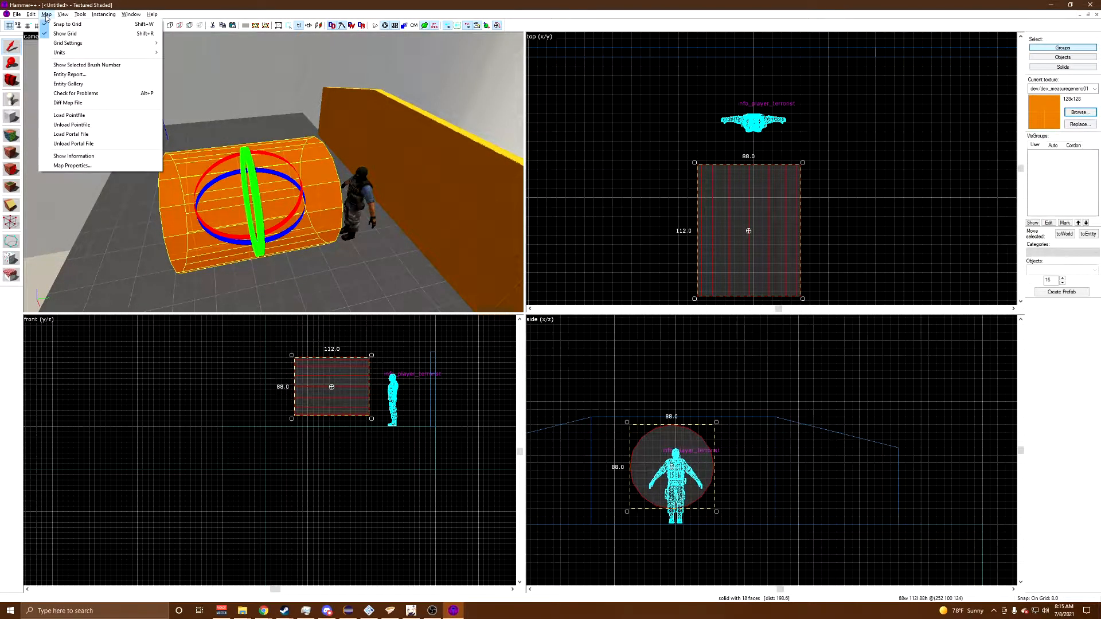
mouse_move(63, 14)
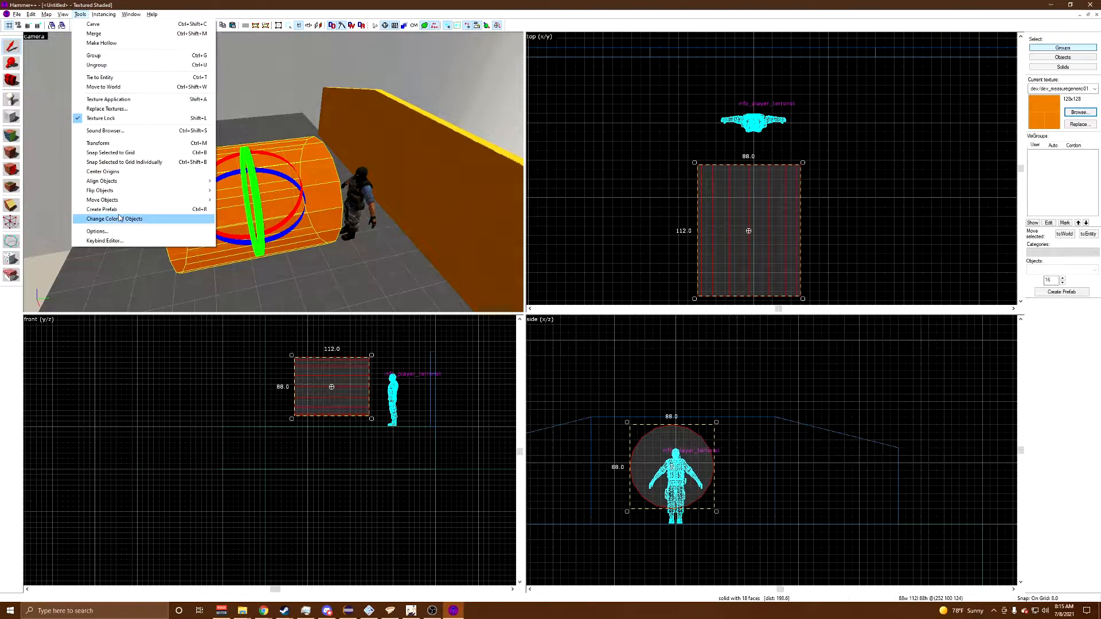
click(119, 232)
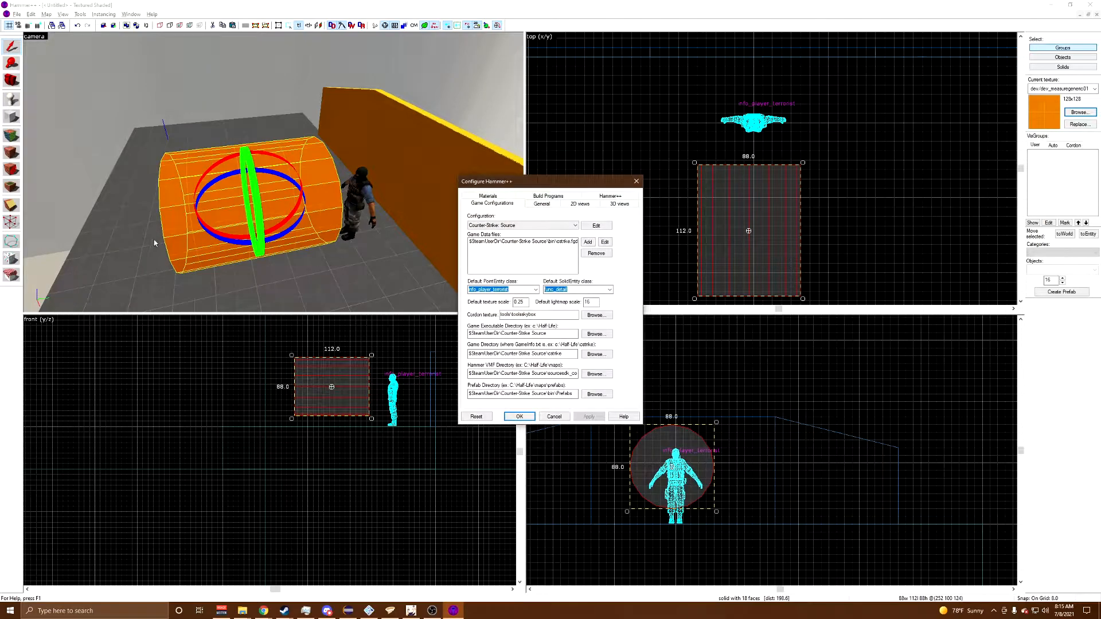
click(595, 205)
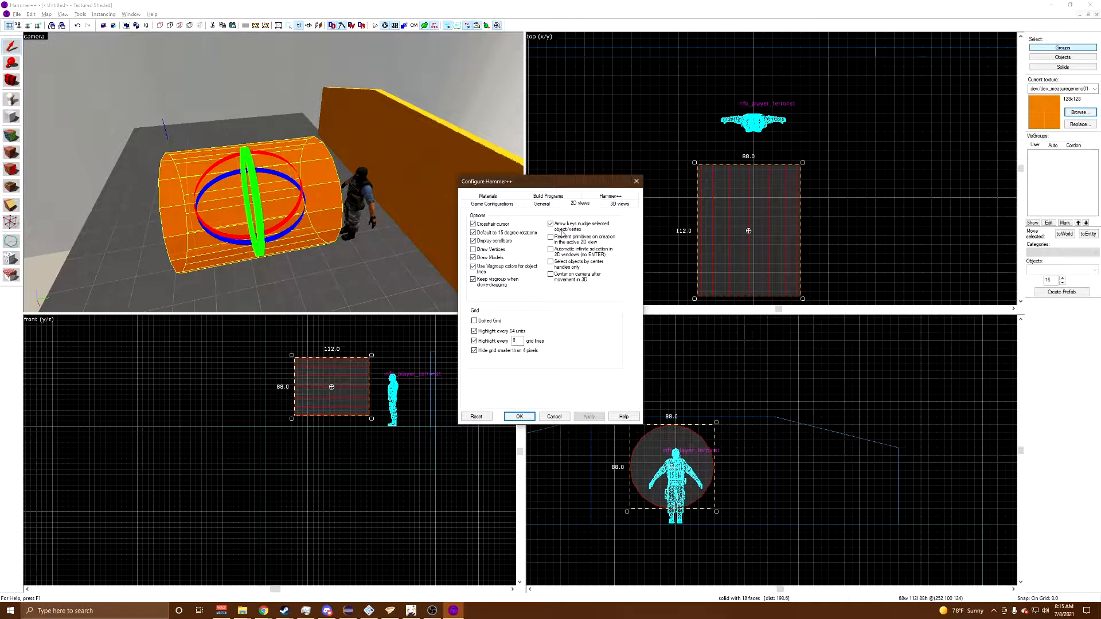
click(636, 181)
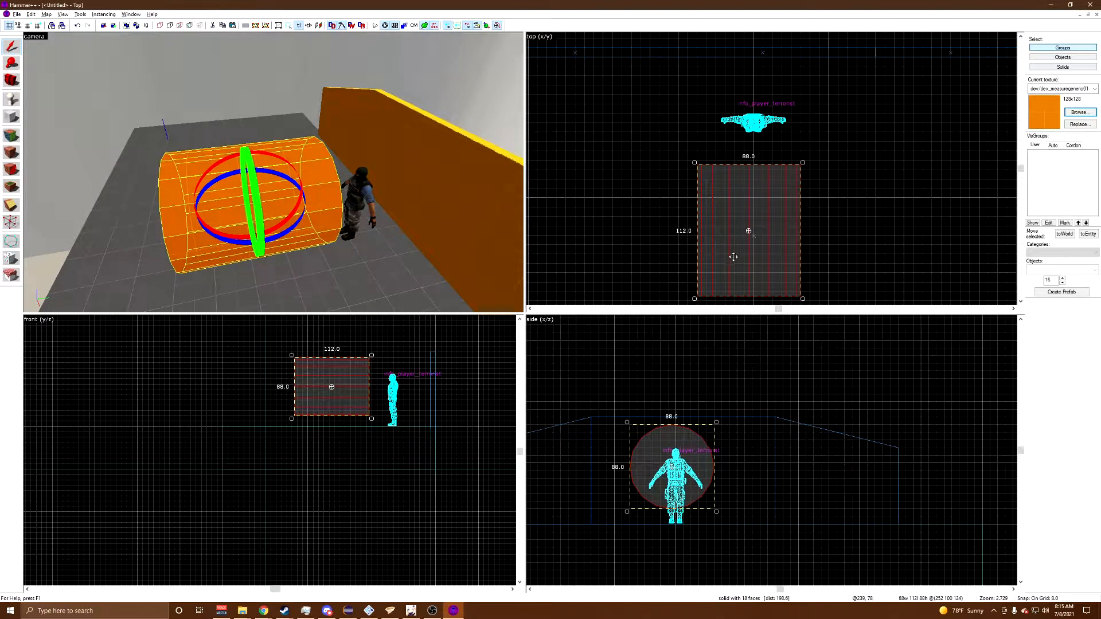
Step: Move the cylinder 4 units farther from the spawn in the top view and switch its handles to skew mode
click(733, 257)
right_click(736, 262)
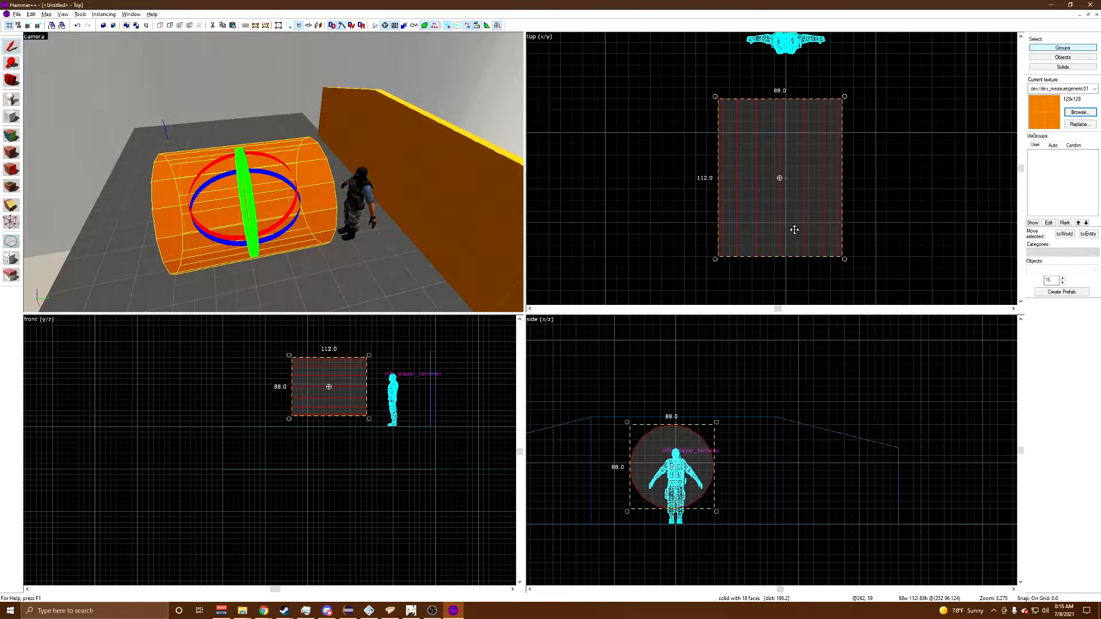
click(786, 247)
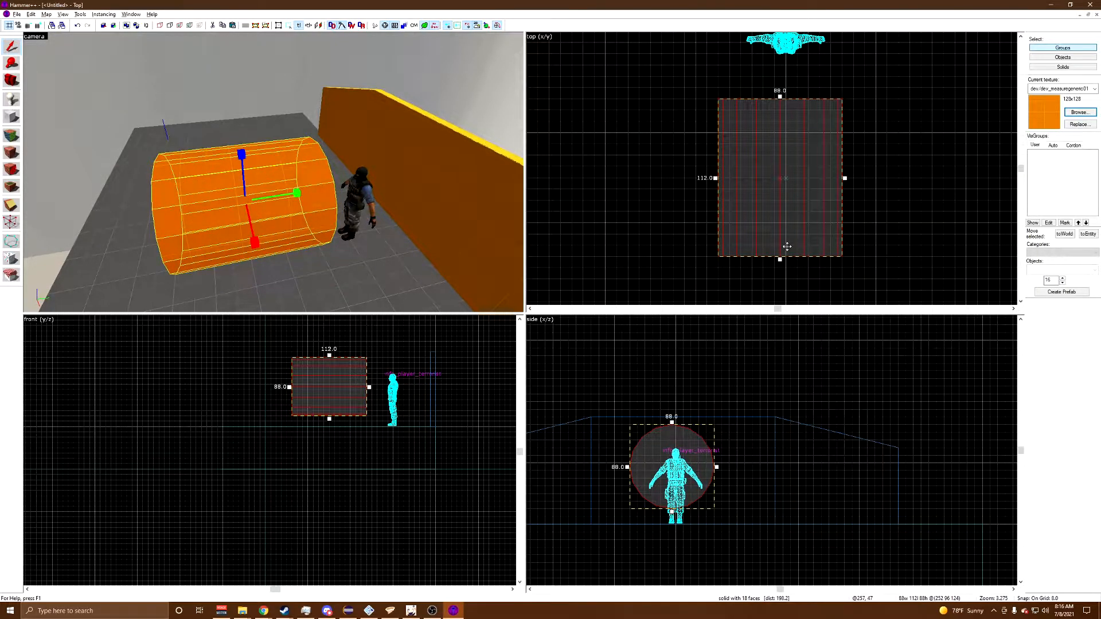
Step: Flatten the horizontal cylinder to an 8-unit-thick disc on its wall-facing side in the top view, and inspect it in 3D
drag(779, 259, 779, 112)
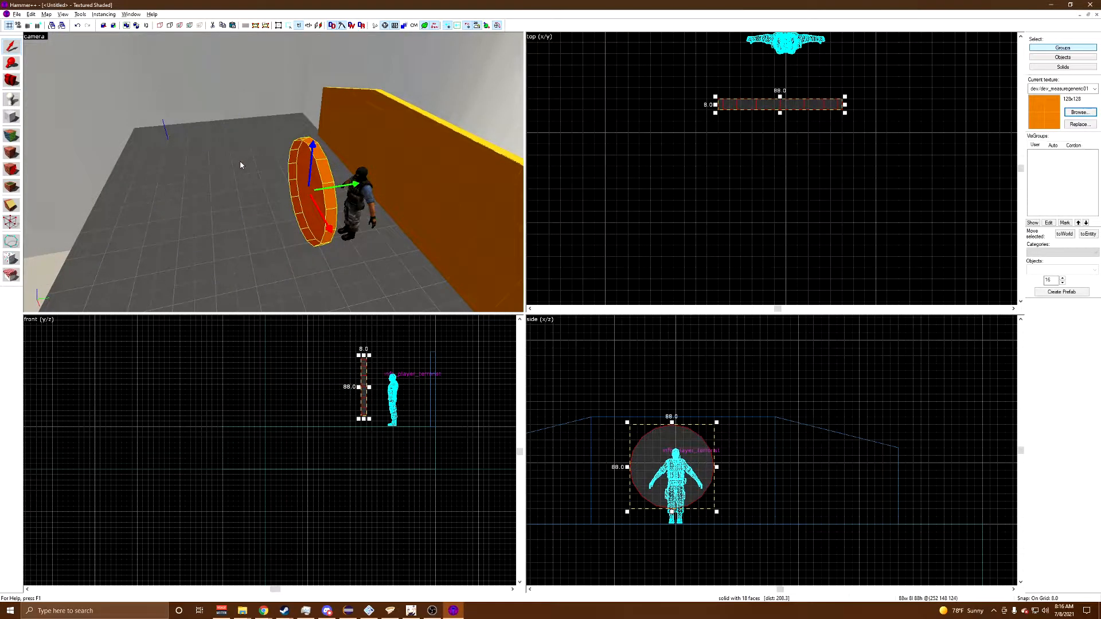
key(z)
key(a)
key(w)
key(z)
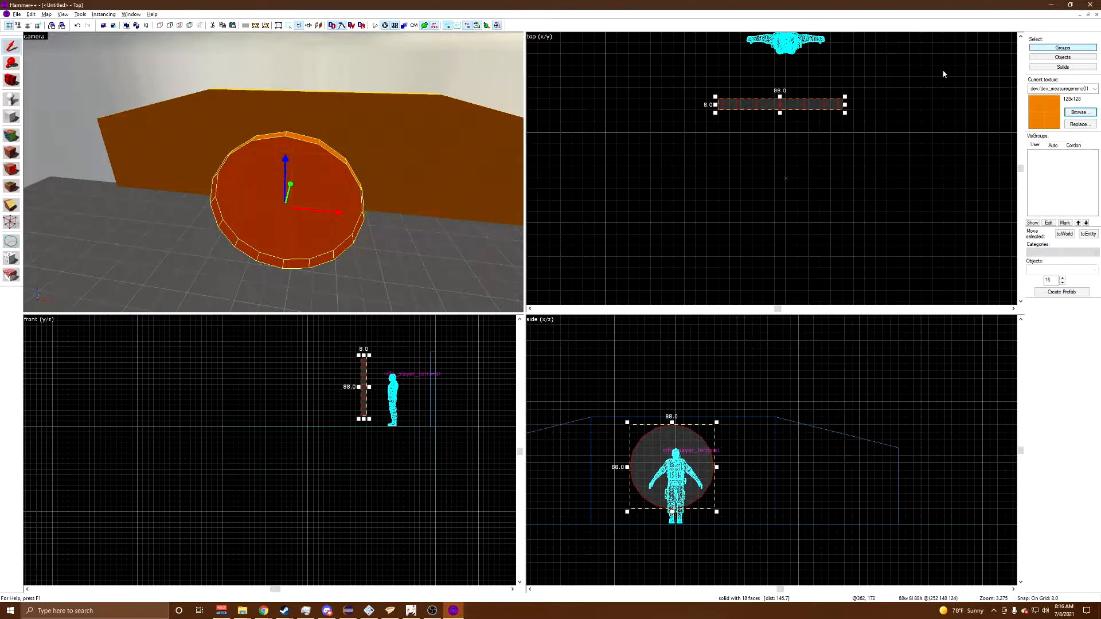
Step: Browse the texture library for the dev/graygrid texture for the disc
click(1077, 113)
scroll(794, 178, down, 5)
scroll(790, 194, down, 3)
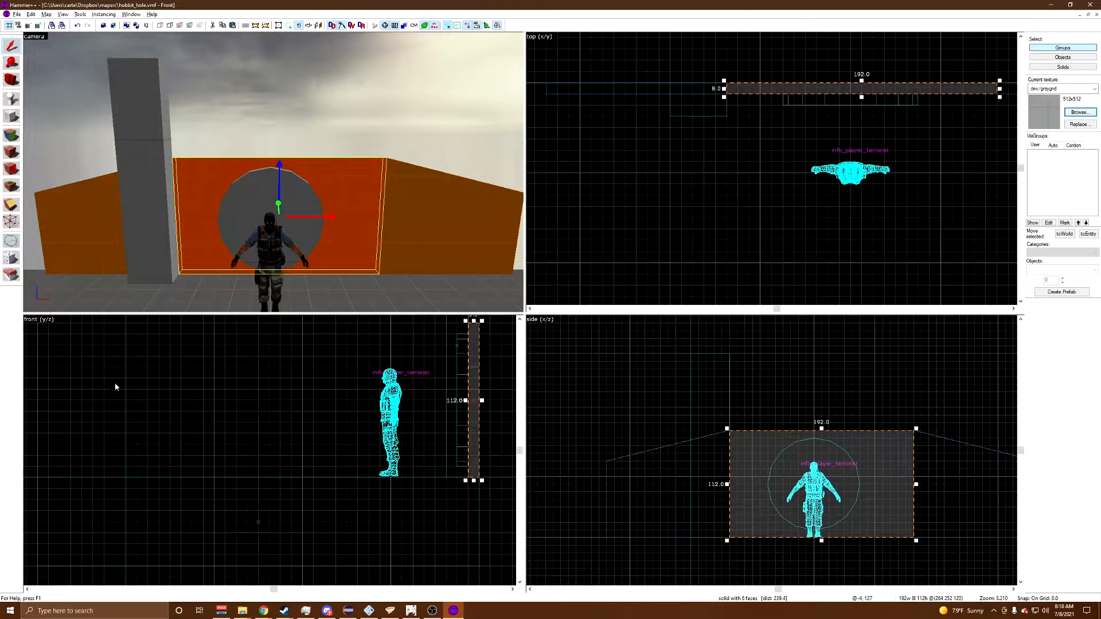
click(11, 205)
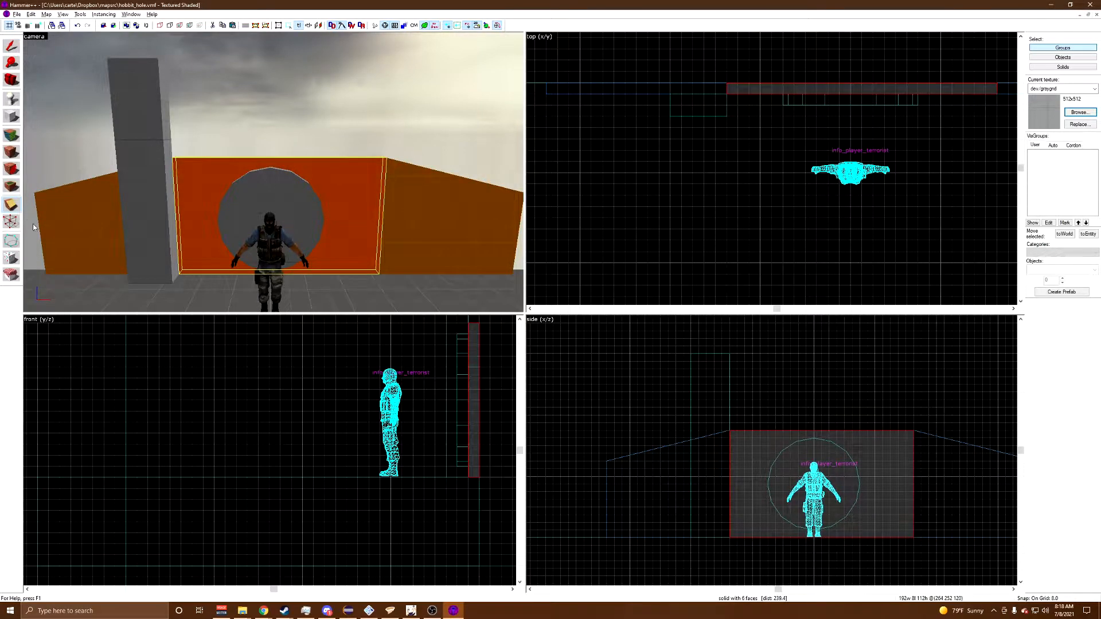
scroll(773, 475, up, 3)
scroll(763, 494, up, 1)
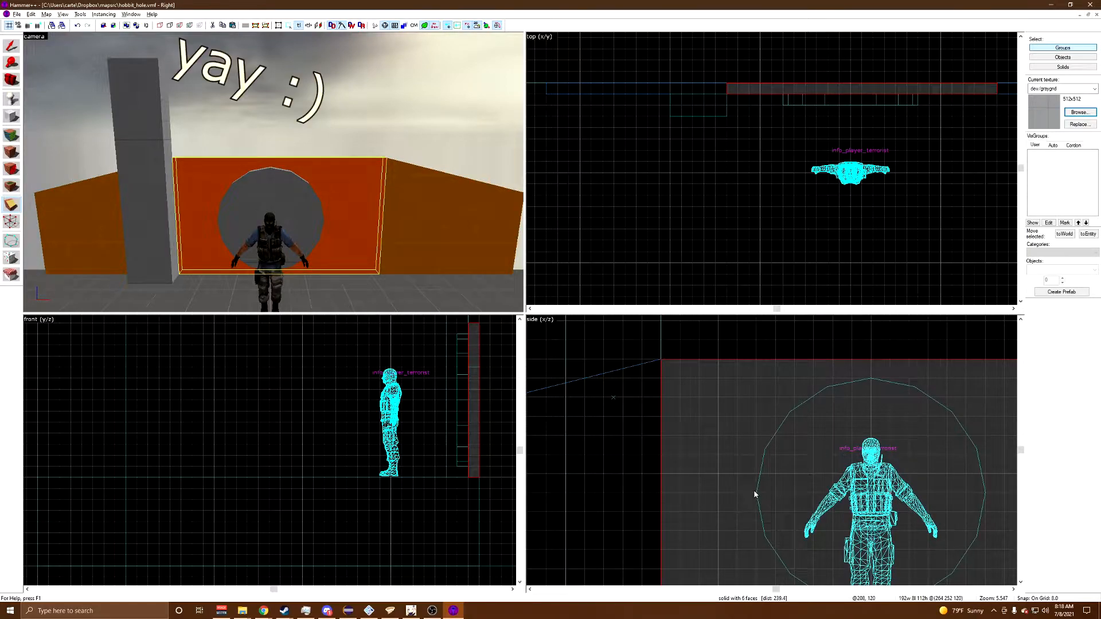
scroll(758, 496, down, 4)
key(shift+s)
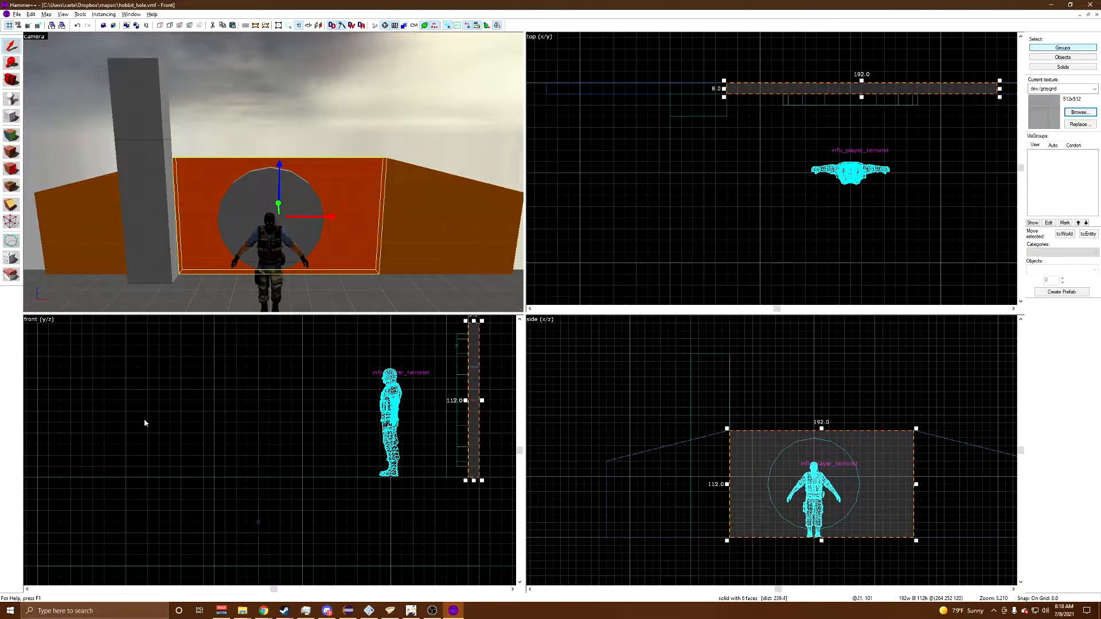
Step: Clip the 192-unit middle wall vertically along the disc's left edge into 40-unit and 152-unit sections, keeping both parts
click(16, 208)
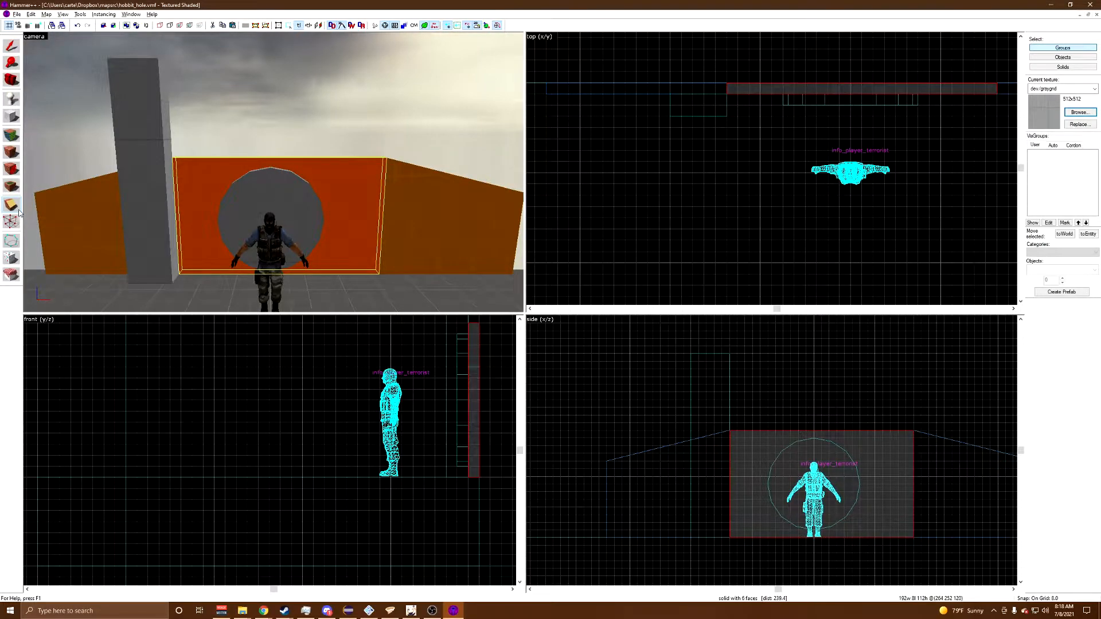
scroll(775, 479, up, 3)
scroll(762, 492, up, 2)
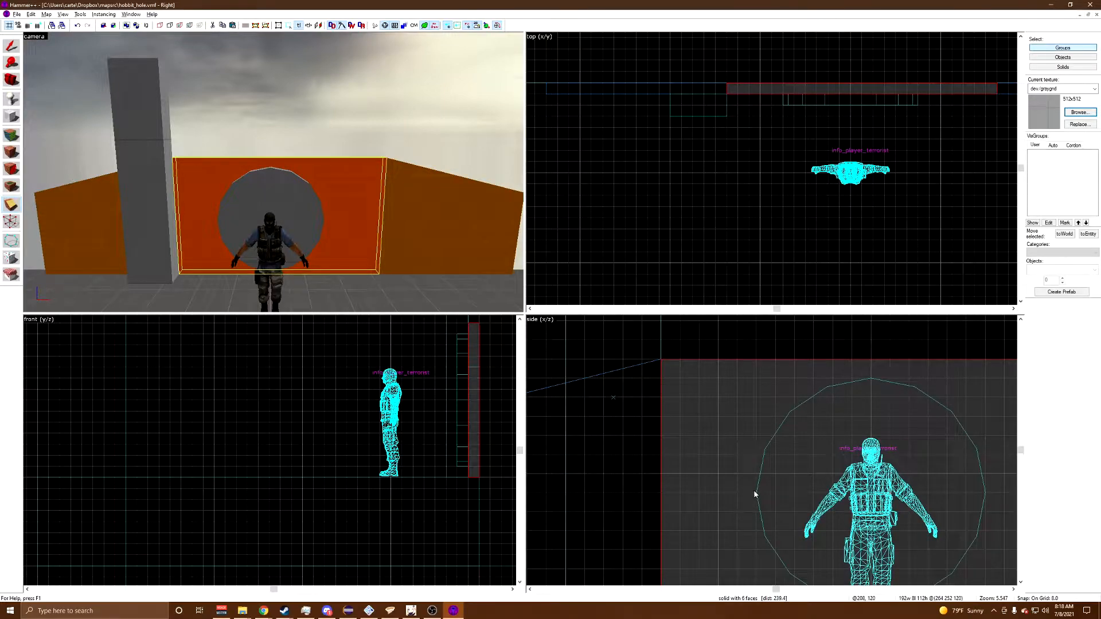
drag(758, 496, 756, 473)
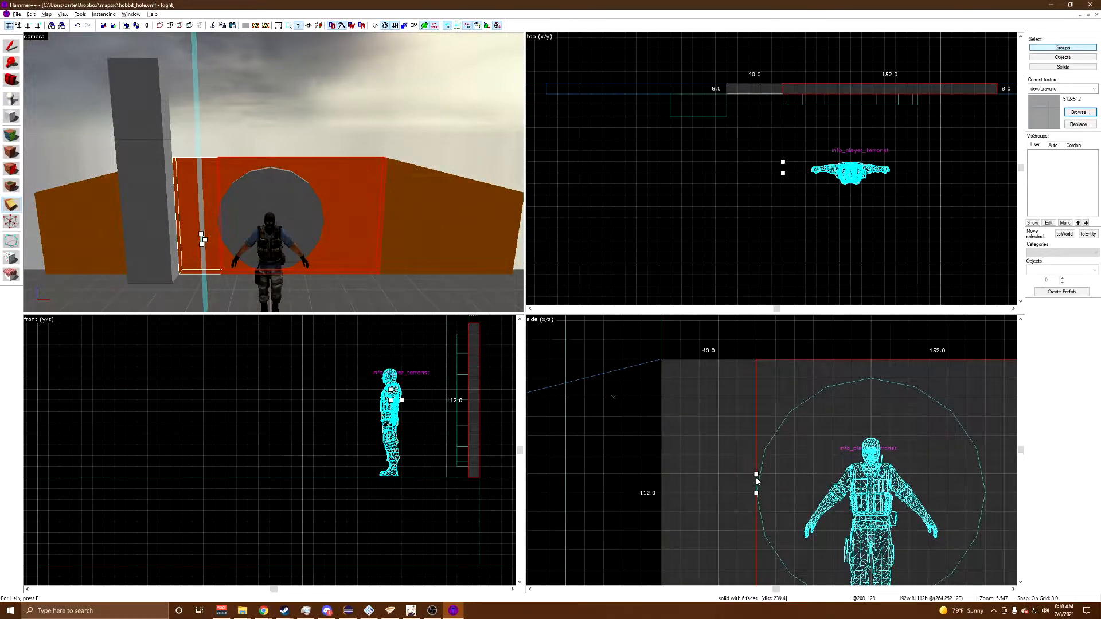
scroll(686, 422, down, 3)
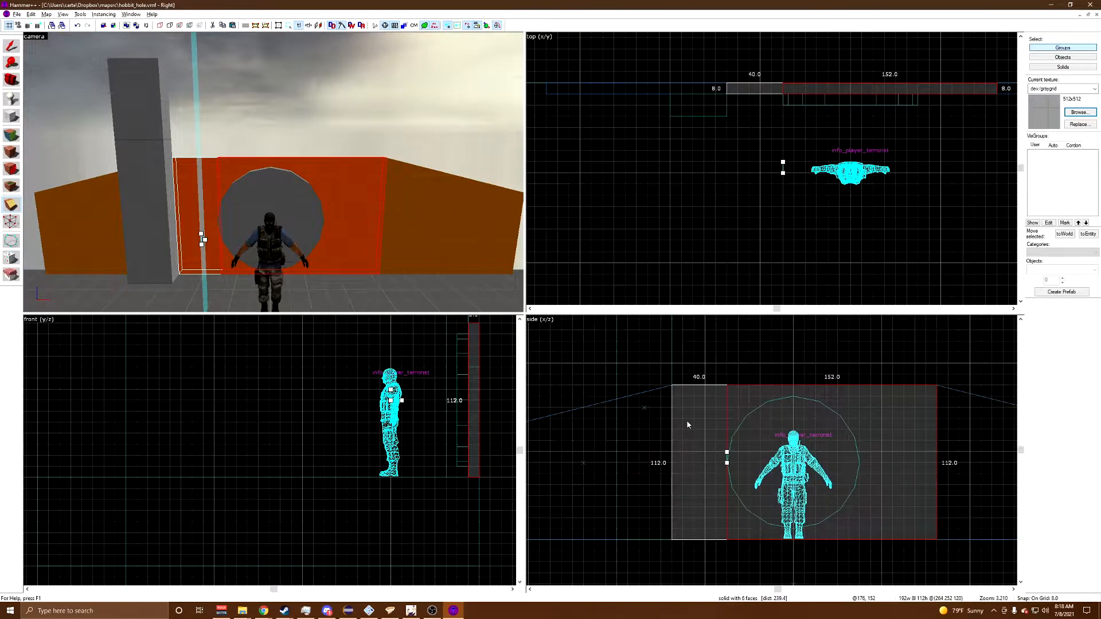
click(11, 210)
click(11, 210)
click(11, 210)
click(11, 210)
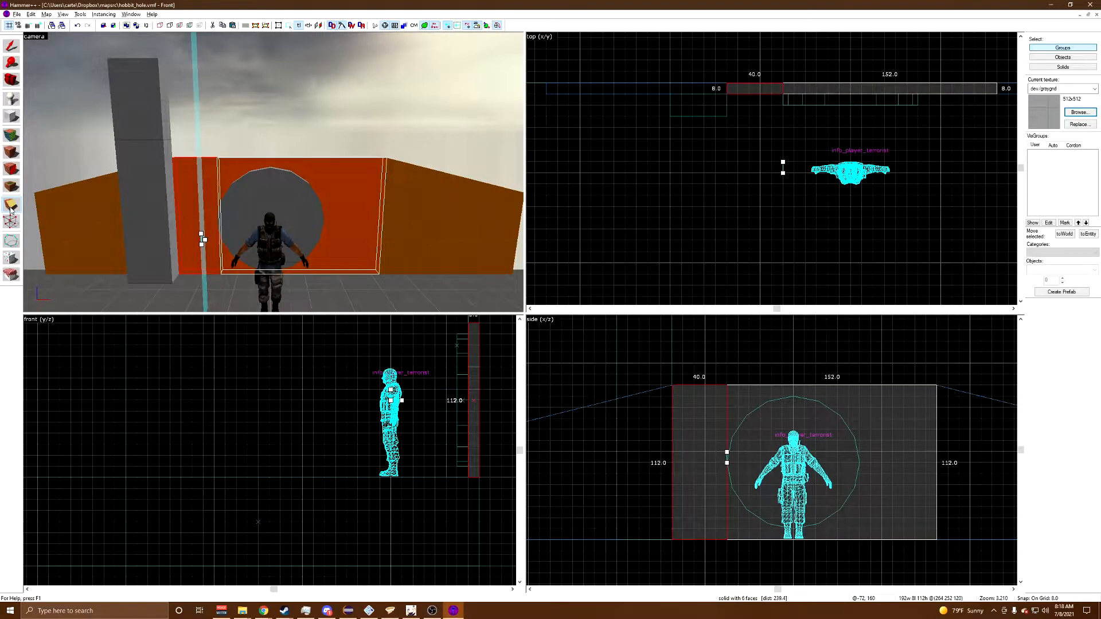
click(11, 210)
key(Return)
Step: Clip the wall along the disc's right edge into 96-unit and 56-unit sections, and remove the 96-unit section behind the disc
drag(860, 460, 861, 472)
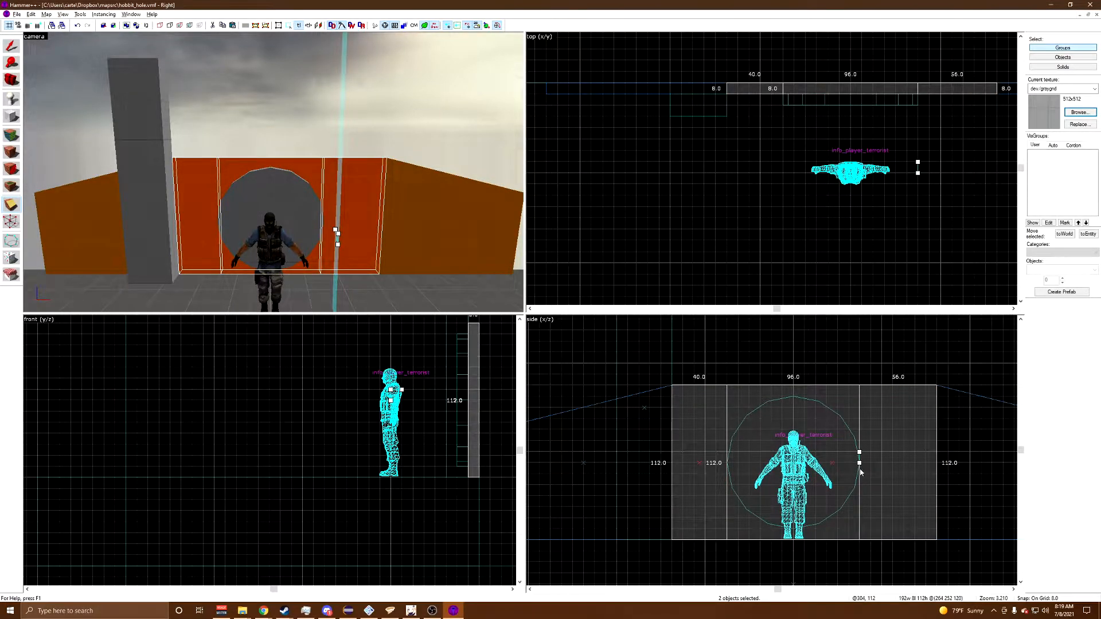
key(Return)
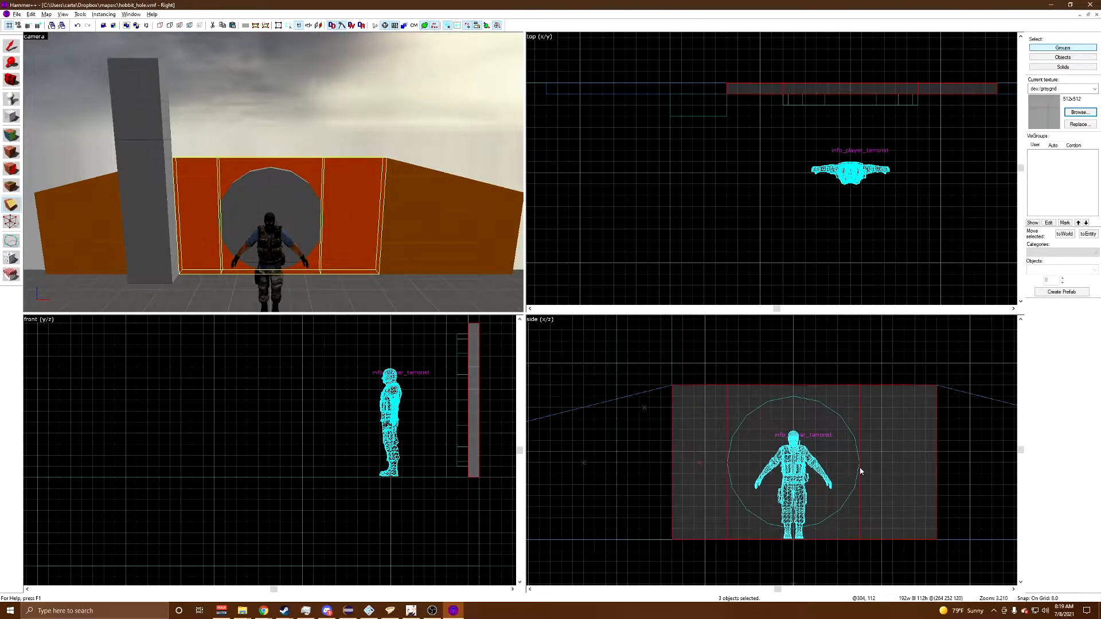
click(3, 46)
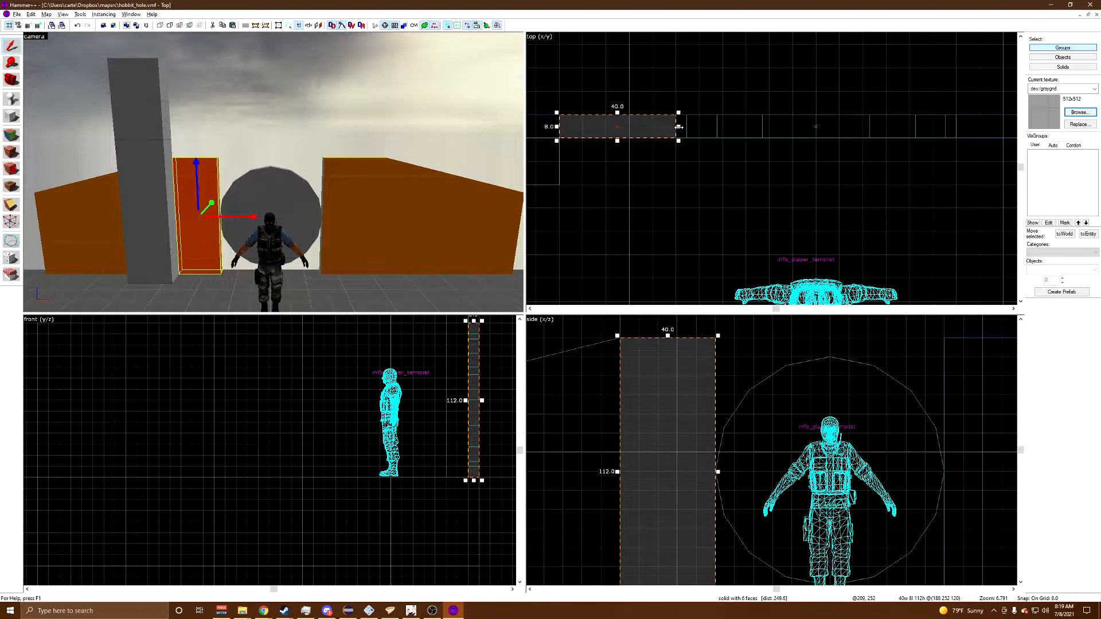
Step: Narrow the wall sections on both sides of the disc by 8 units at the opening, making the right one 48 units wide
drag(679, 127, 654, 128)
click(393, 180)
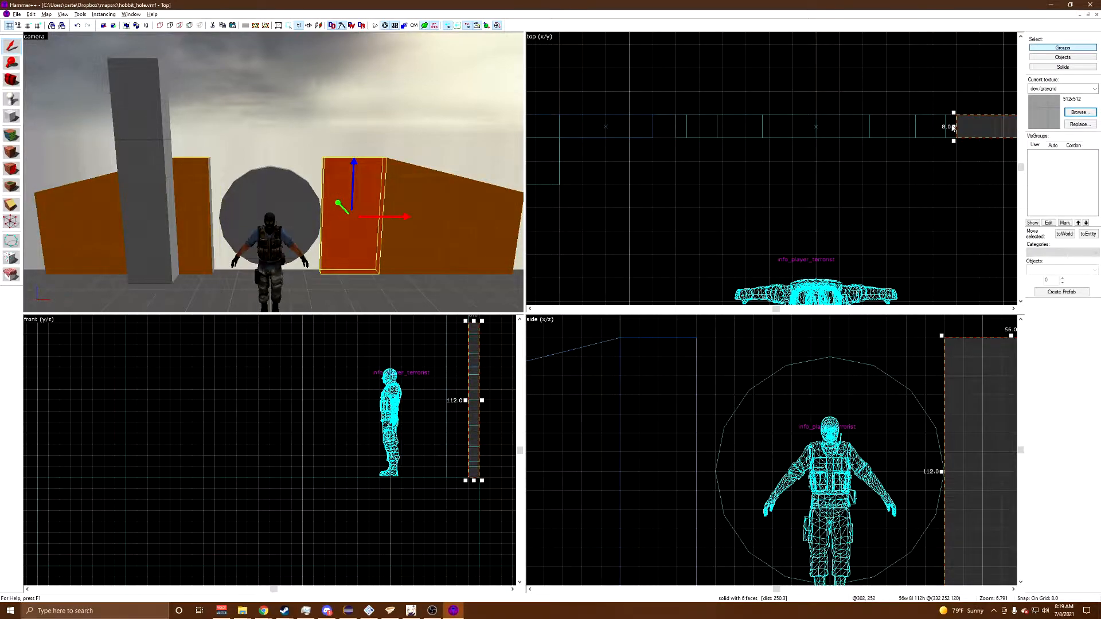
drag(955, 126, 976, 127)
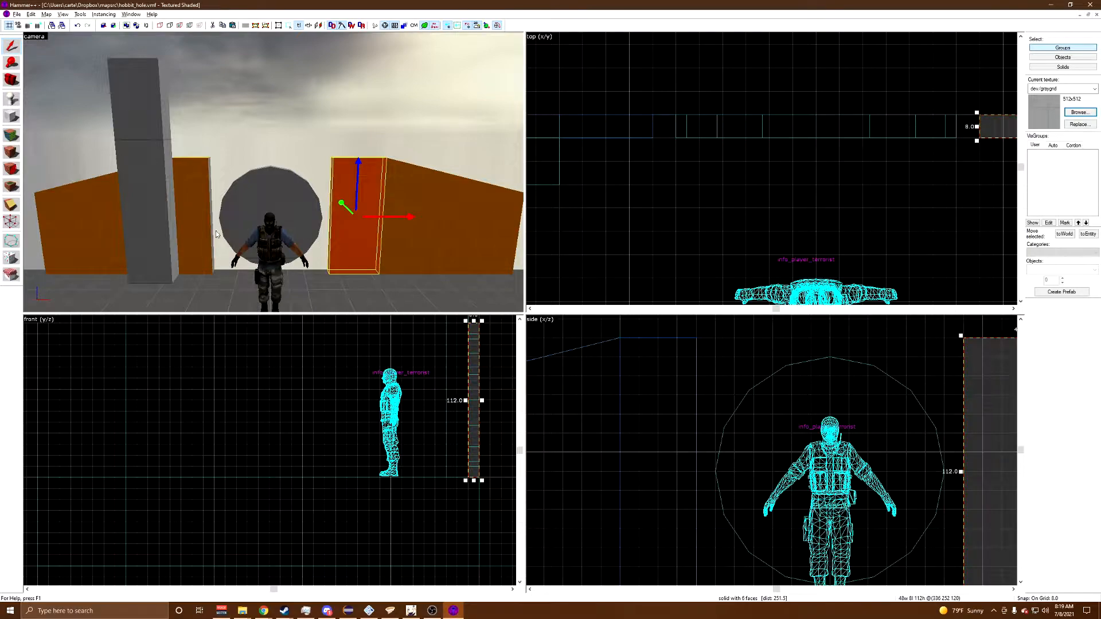
Step: Outline a 56 by 56 unit block over the opening's upper-left quarter in the side view to measure the arch size
click(148, 200)
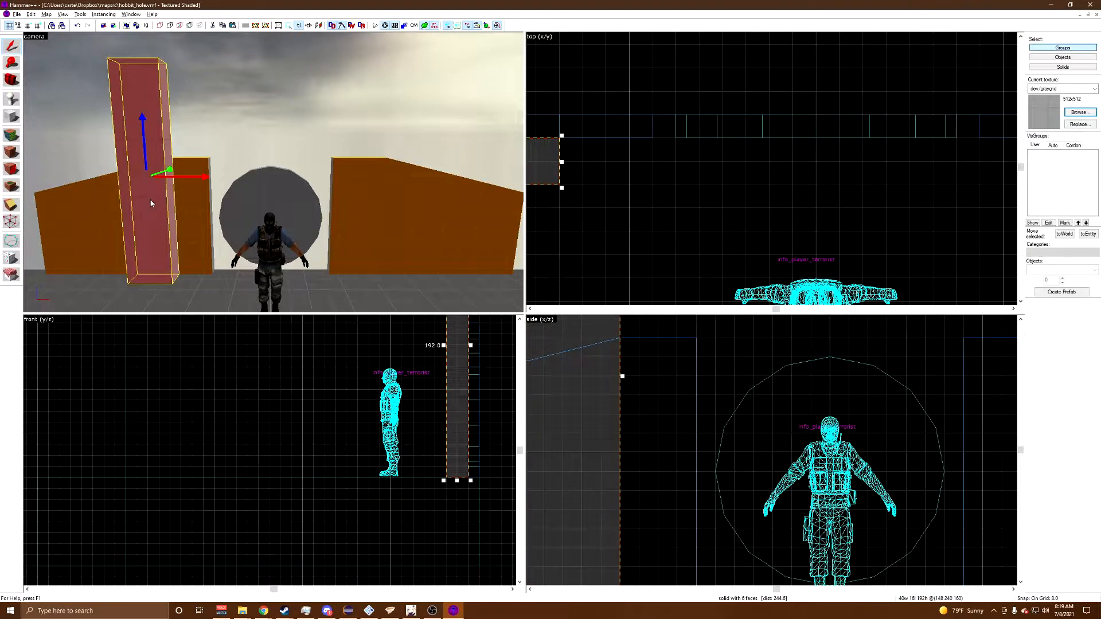
click(210, 193)
click(11, 116)
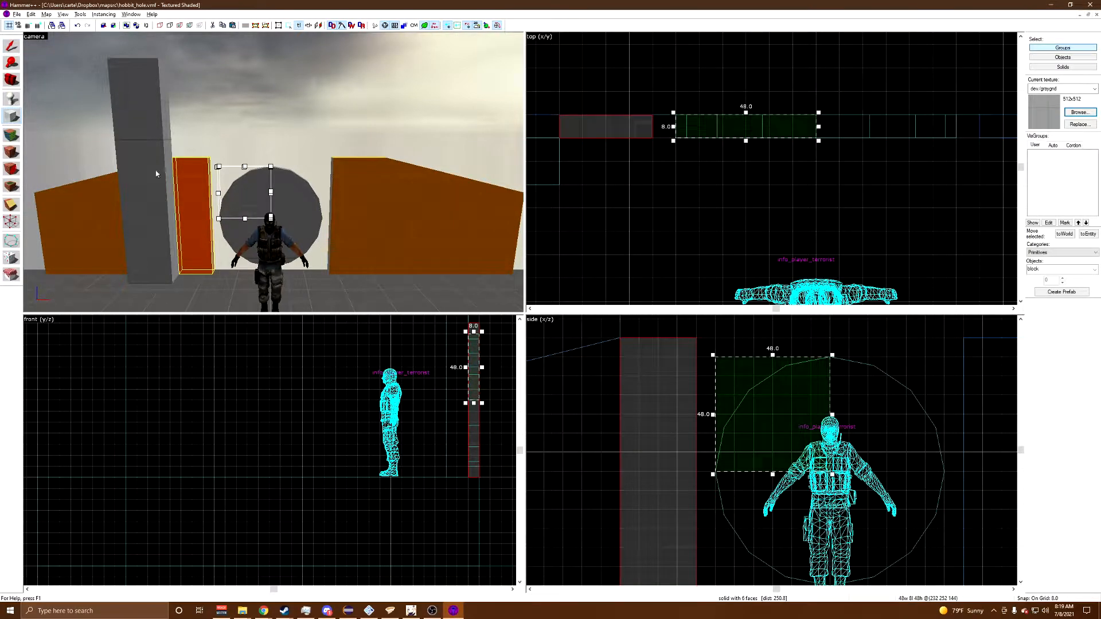
mouse_move(643, 438)
mouse_down()
mouse_move(655, 449)
mouse_move(735, 414)
mouse_move(840, 321)
mouse_move(832, 337)
mouse_up()
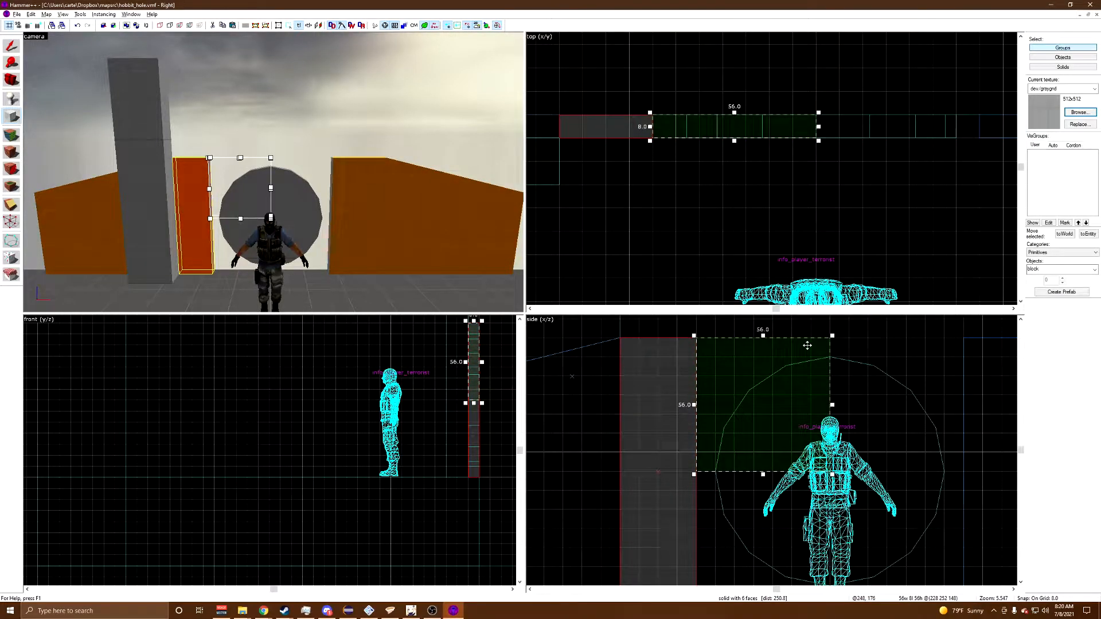
scroll(766, 372, down, 3)
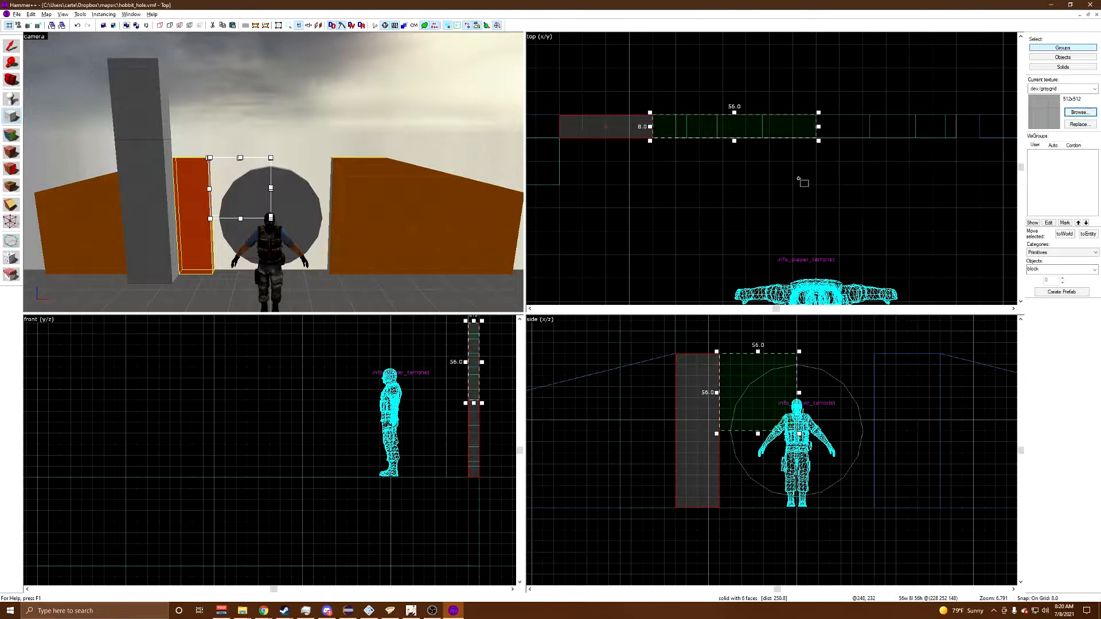
scroll(799, 180, down, 4)
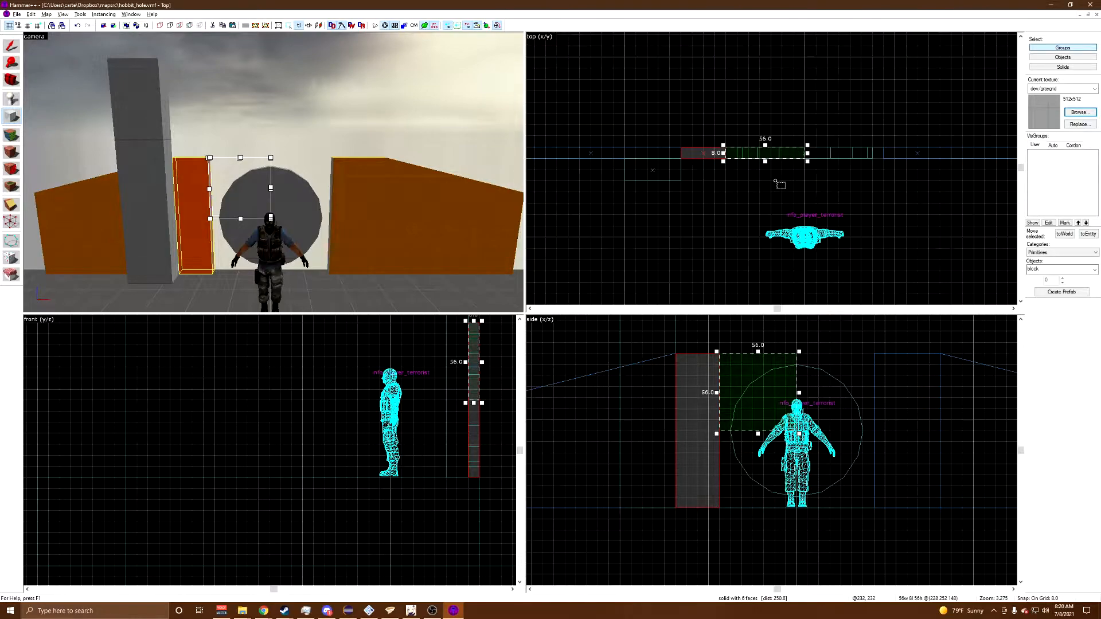
Step: Choose the arch primitive and outline a 56 by 56 unit footprint beside the terrorist spawn in the top view
click(1094, 269)
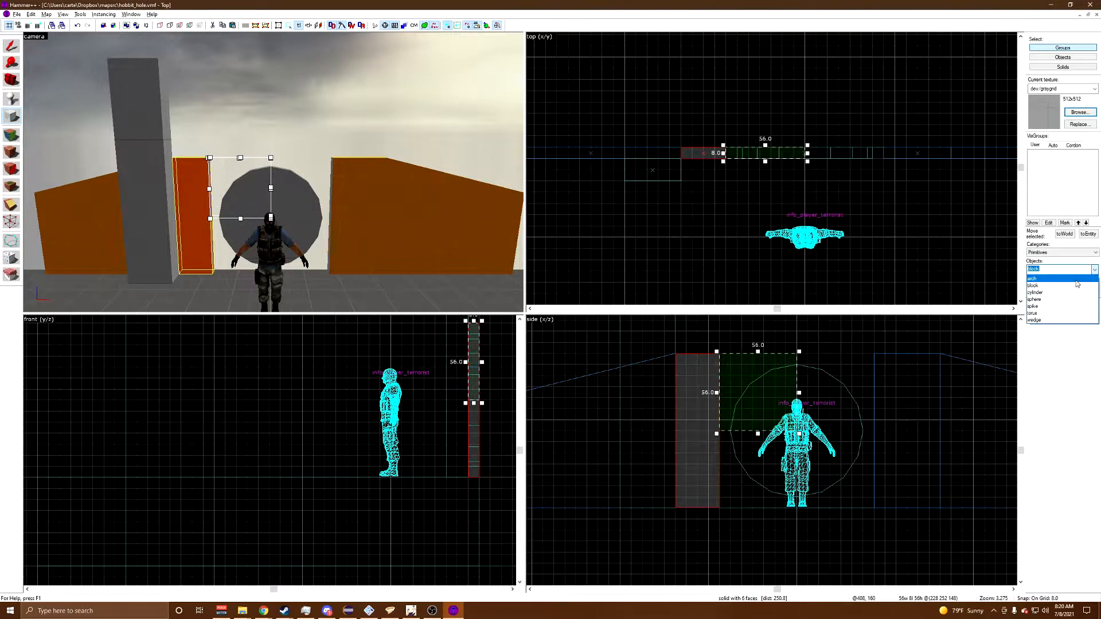
click(1076, 280)
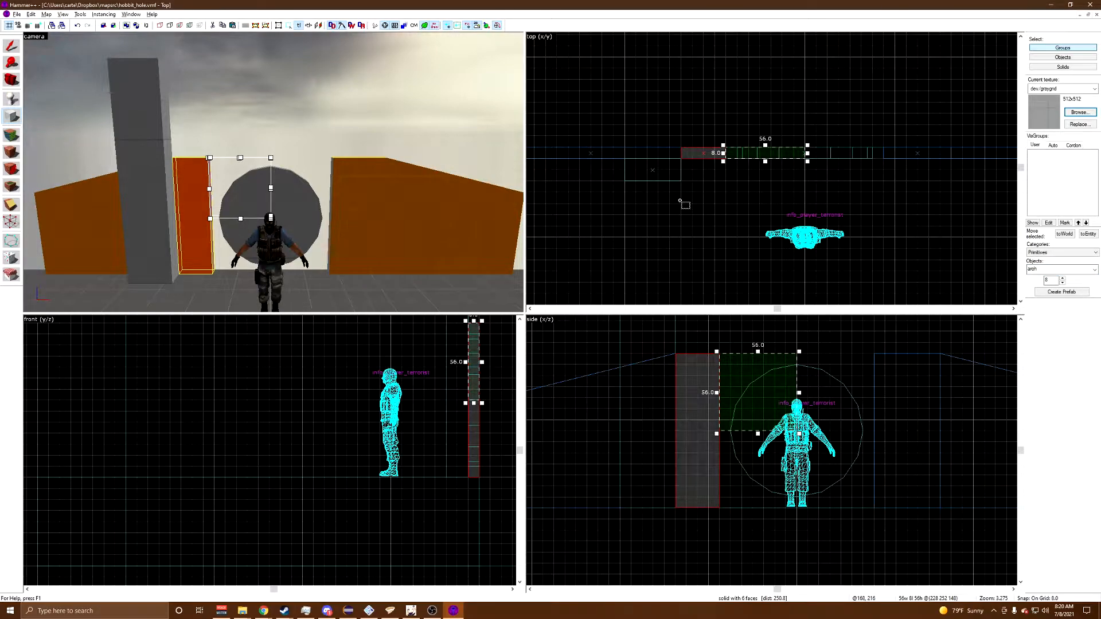
drag(680, 201, 755, 279)
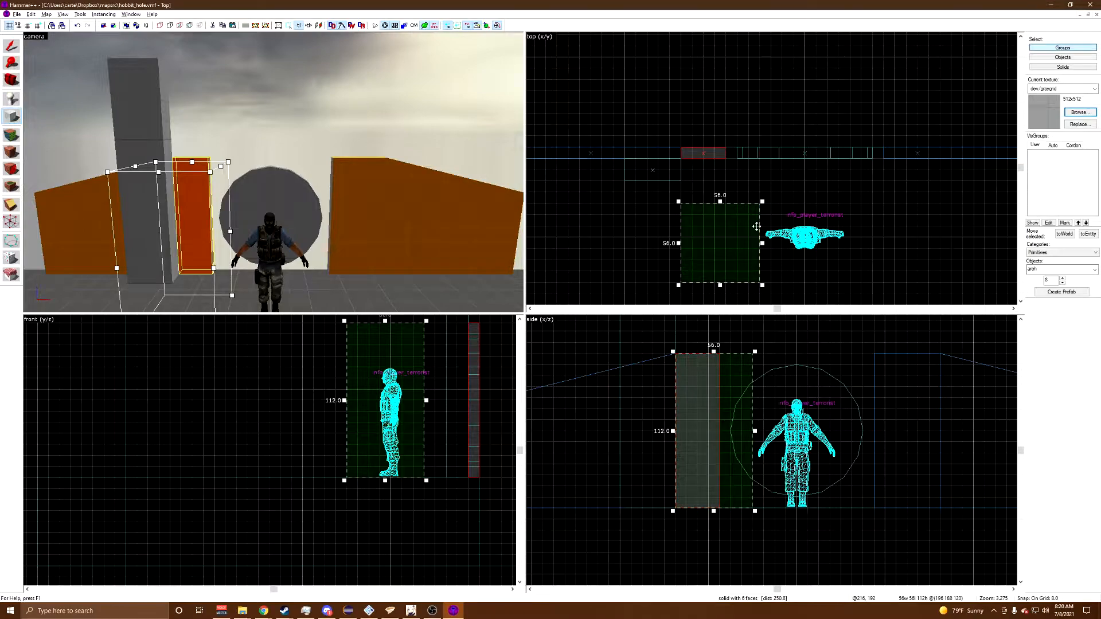
scroll(762, 206, down, 2)
scroll(766, 245, up, 2)
scroll(760, 190, down, 1)
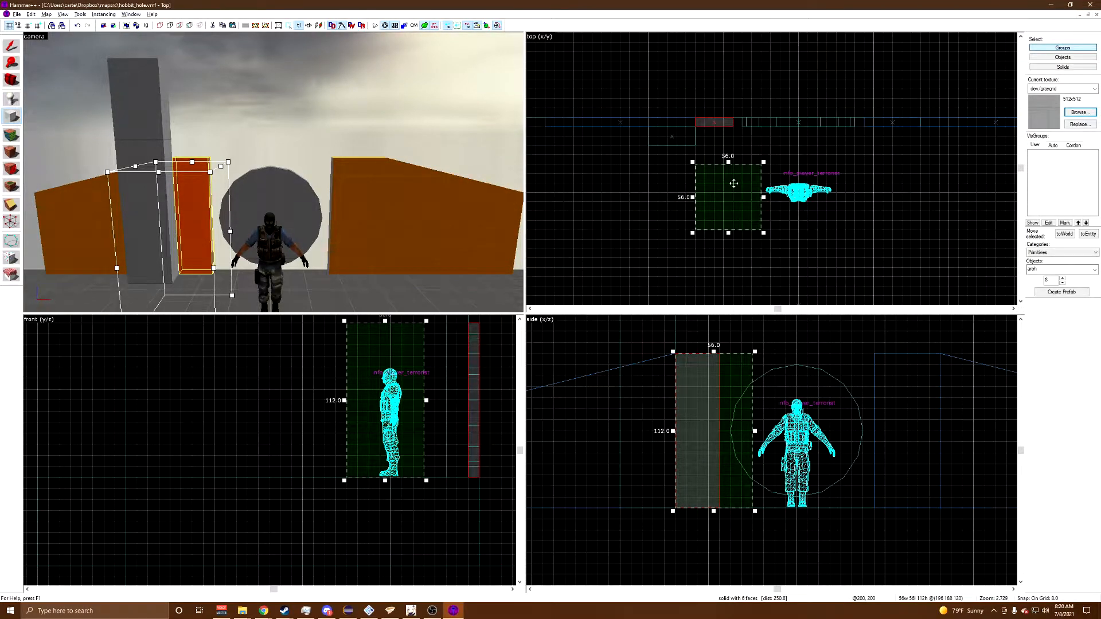
Step: Create the arch with 4 sides and a 90-degree arc, checking its preview first
key(Return)
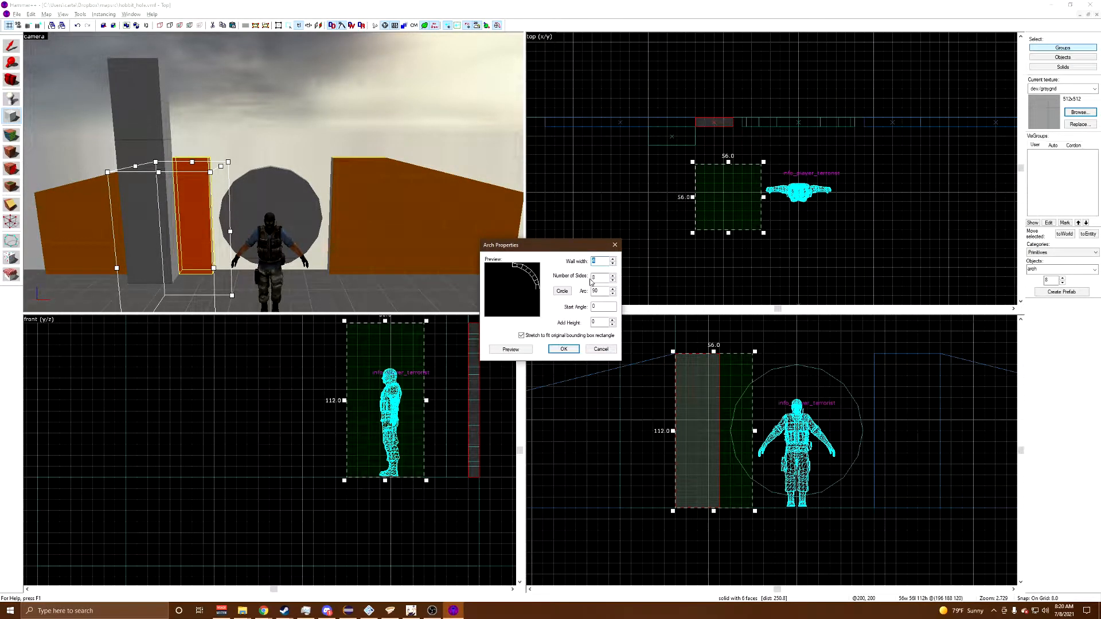
click(602, 278)
click(525, 348)
click(564, 350)
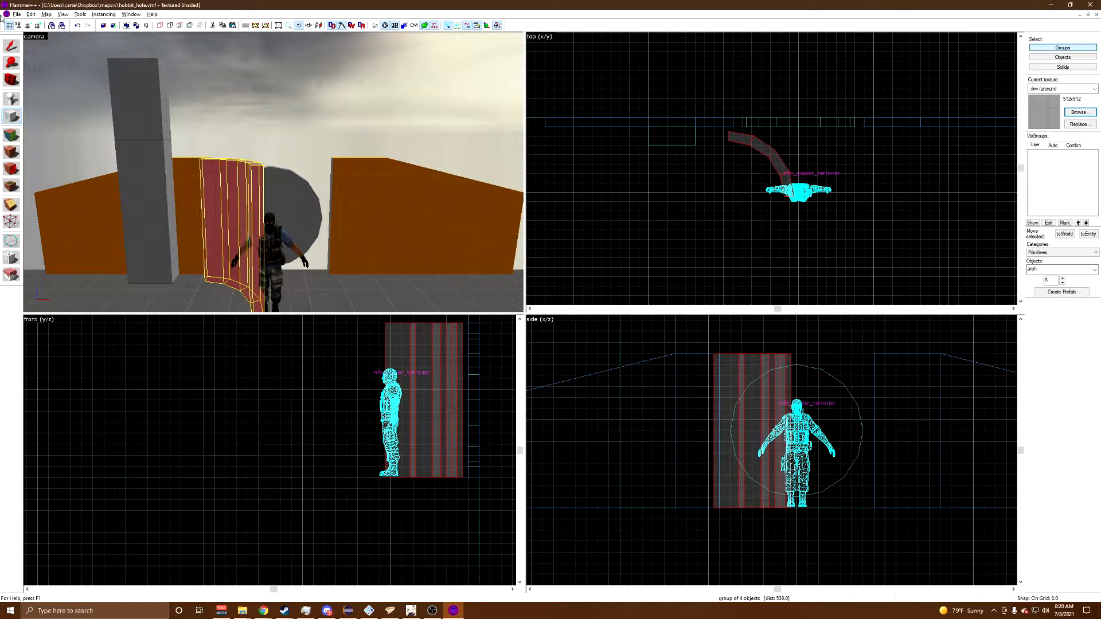
Step: Apply the tools/toolsnodraw texture to the whole arch
click(1039, 89)
click(1052, 196)
key(shift+t)
key(shift+s)
Step: Rotate the arch 90 degrees in the front view and move it around the disc's upper-right quarter in the side view
scroll(454, 354, up, 1)
click(452, 354)
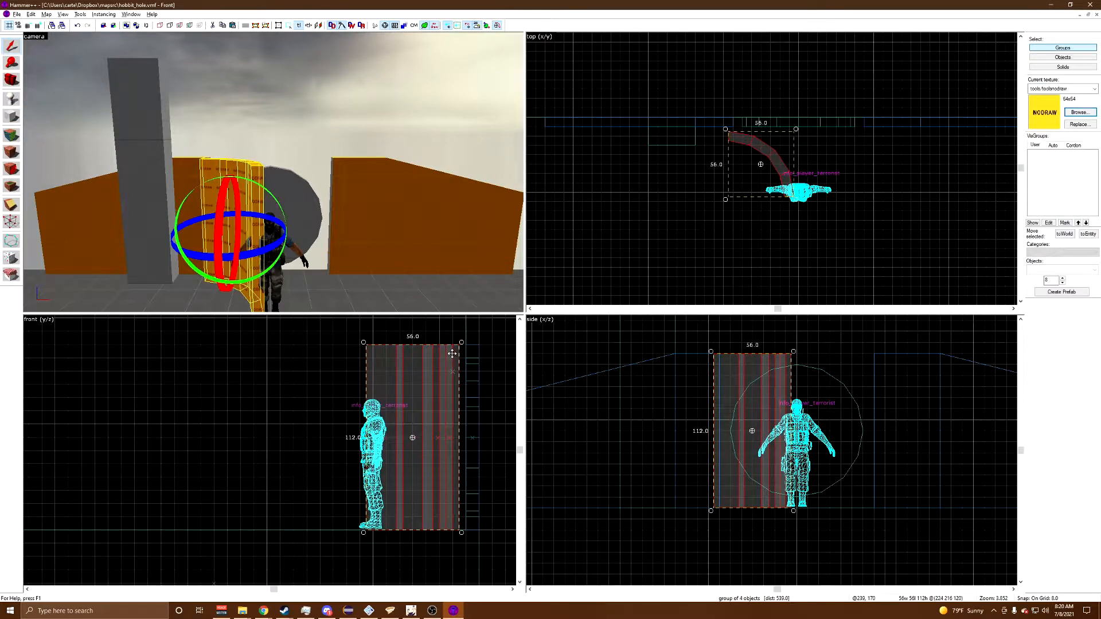
drag(460, 343, 263, 364)
drag(751, 428, 835, 384)
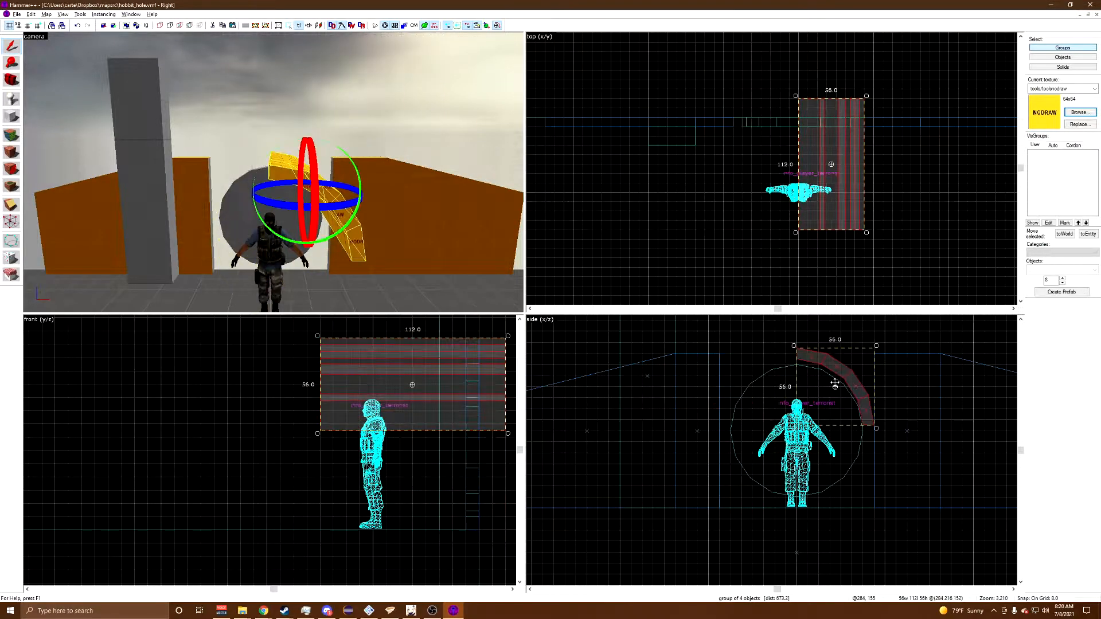
Step: Select all the arch's vertices with the Vertex tool and lower them until the inner end meets the top of the disc
scroll(835, 384, up, 2)
mouse_move(882, 437)
mouse_down()
mouse_move(878, 453)
mouse_move(873, 439)
mouse_up()
drag(787, 372, 787, 350)
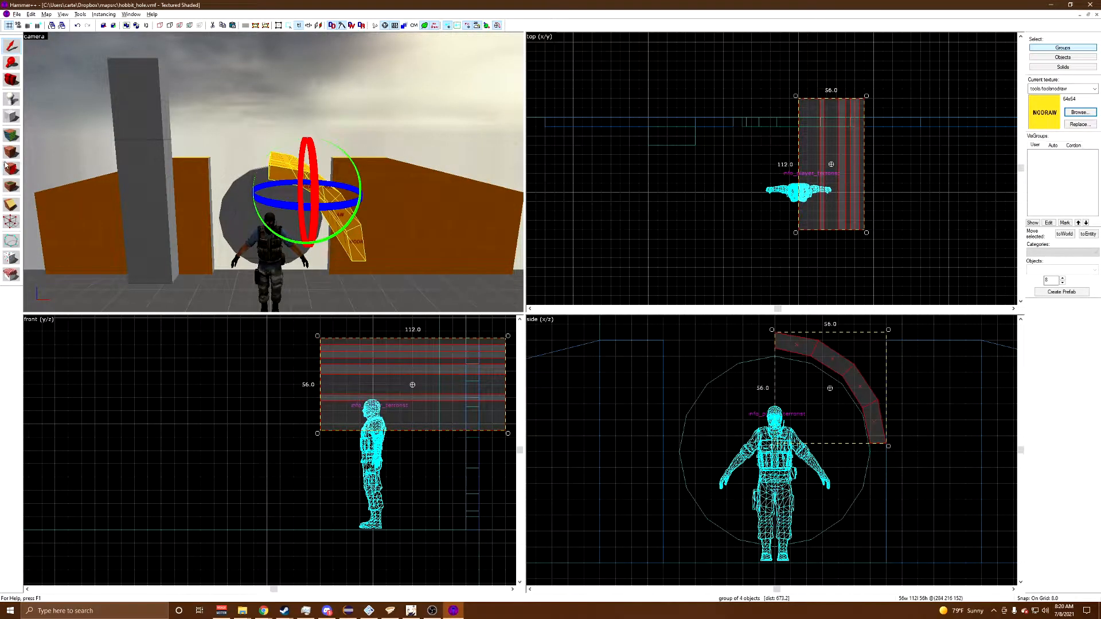
click(12, 221)
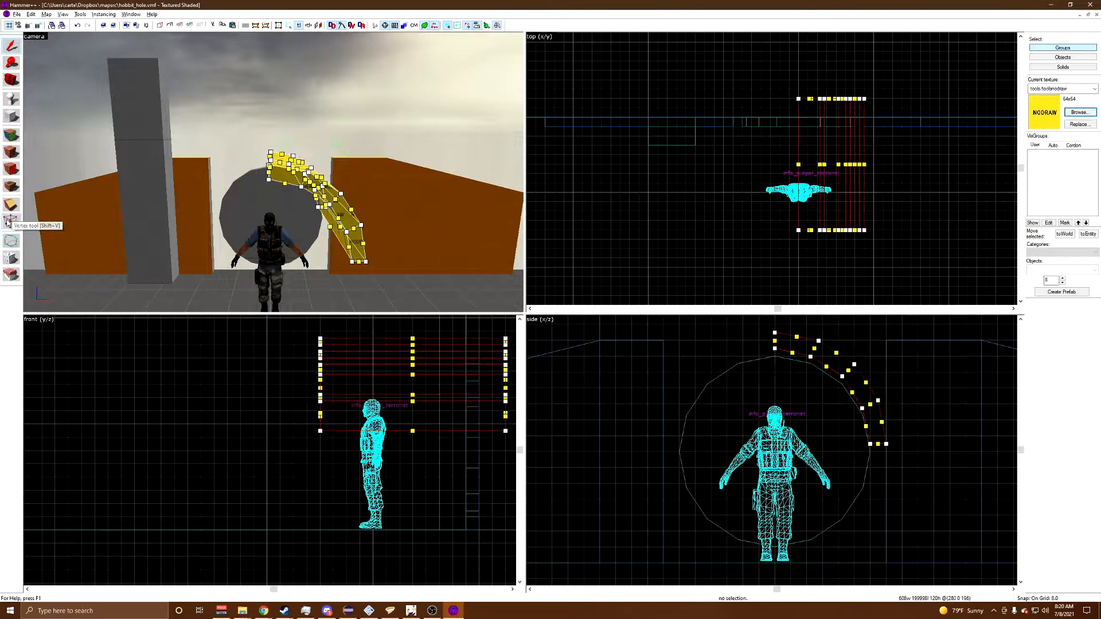
scroll(763, 332, up, 2)
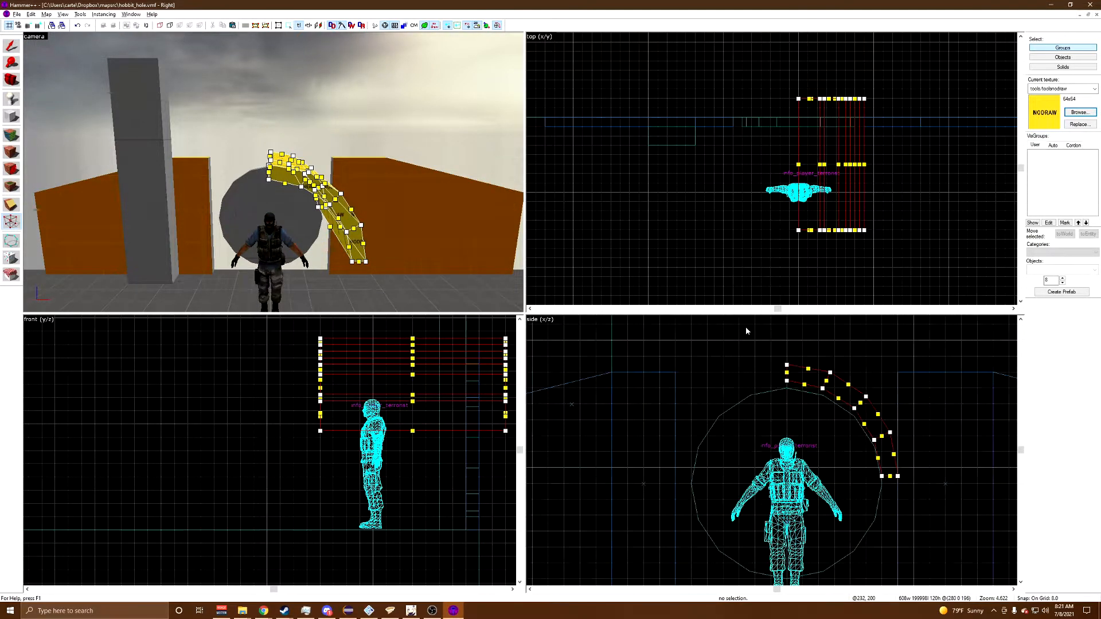
drag(947, 501, 948, 504)
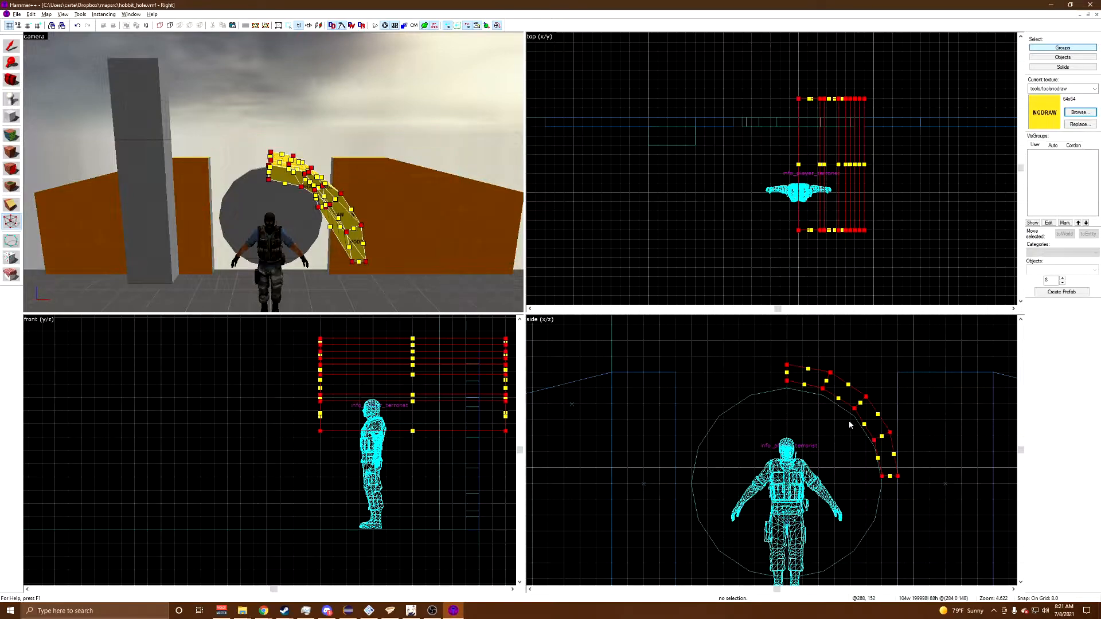
scroll(828, 404, up, 2)
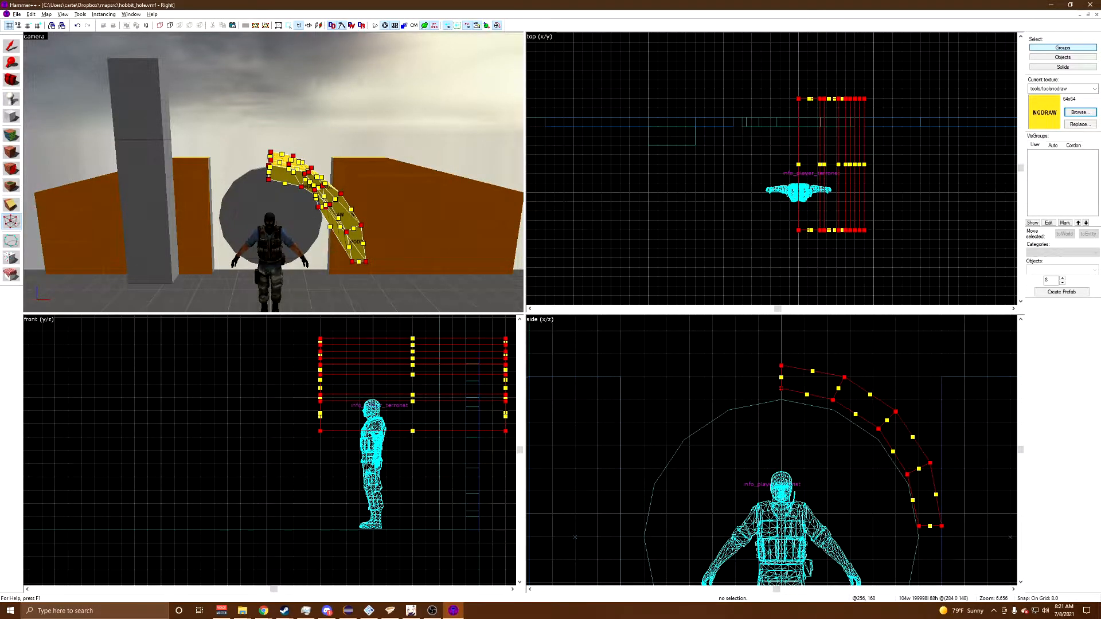
drag(782, 388, 783, 397)
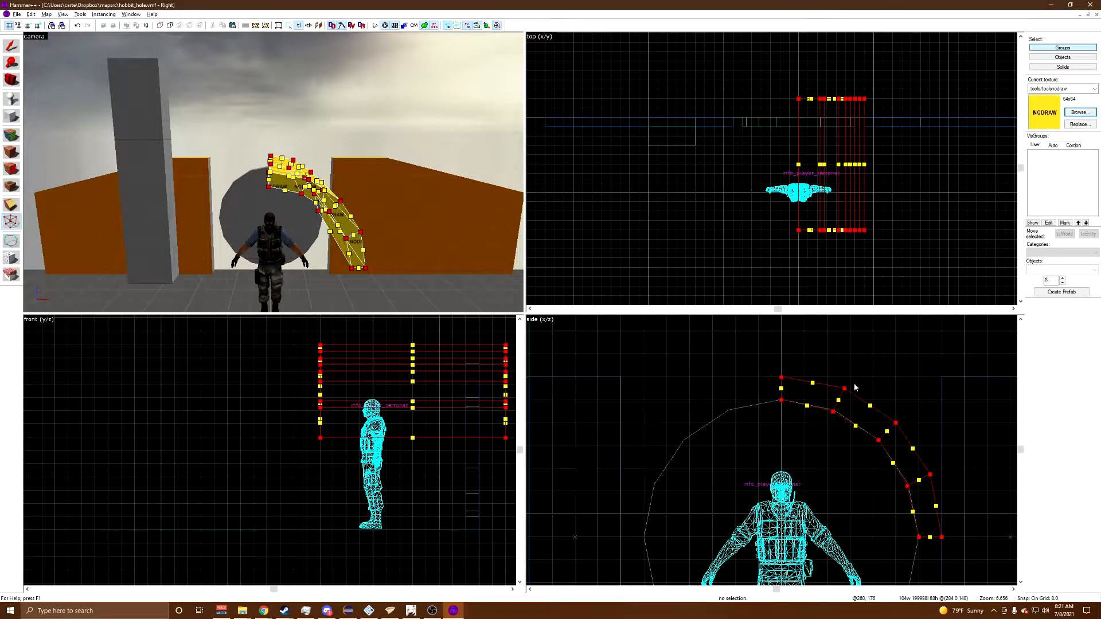
Step: Move the arch's outer vertices outward so its four pieces fill the square corner between the disc and the wall
scroll(929, 495, up, 4)
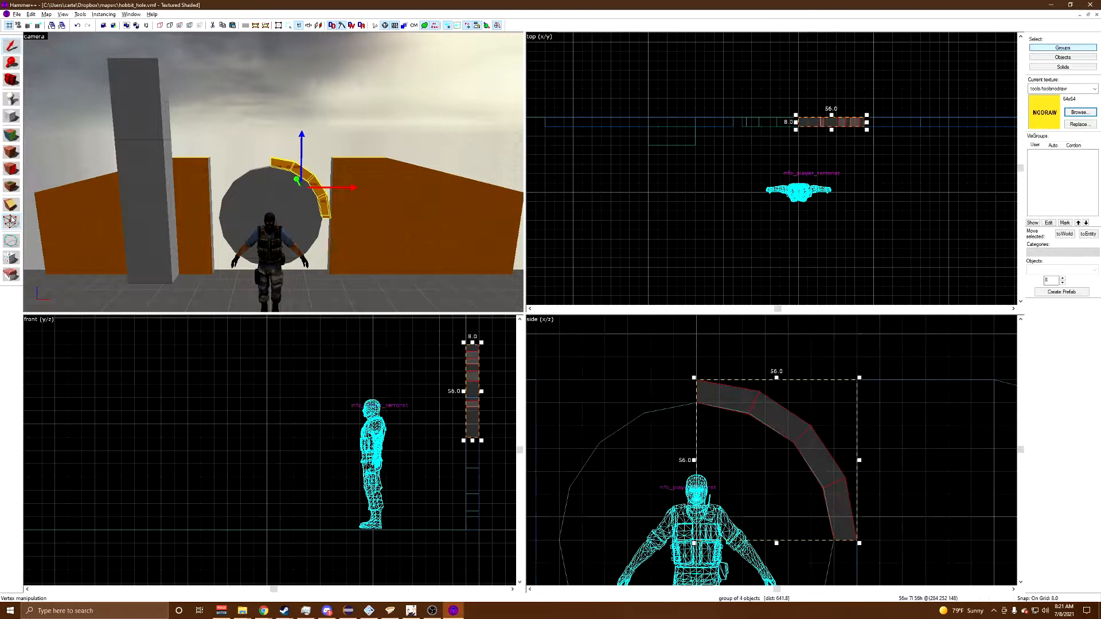
scroll(868, 486, up, 1)
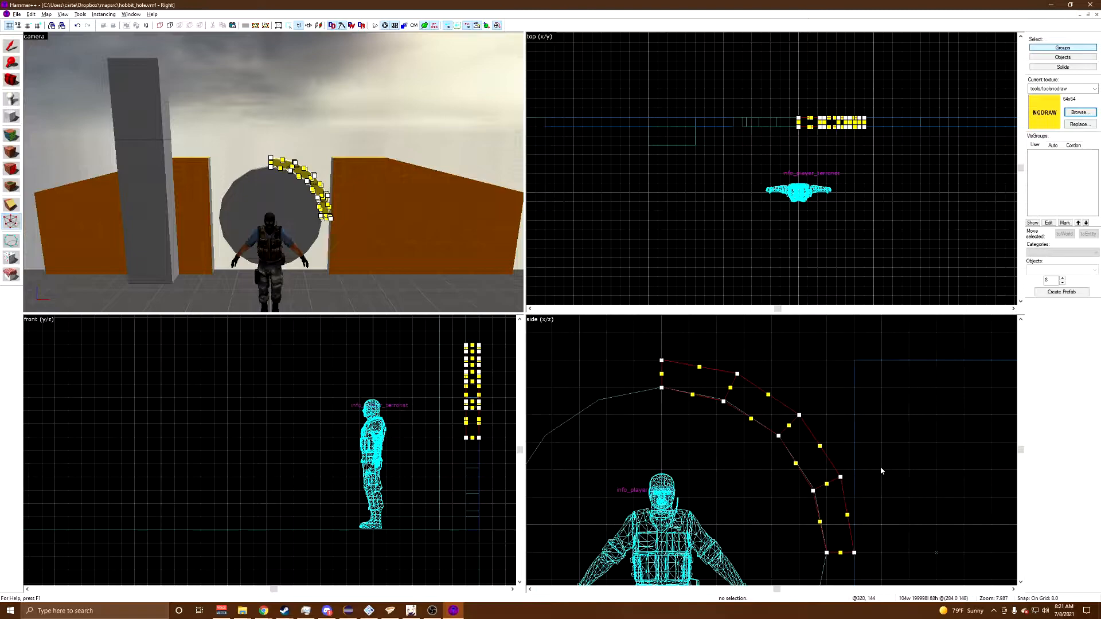
drag(848, 496, 835, 485)
drag(841, 477, 855, 470)
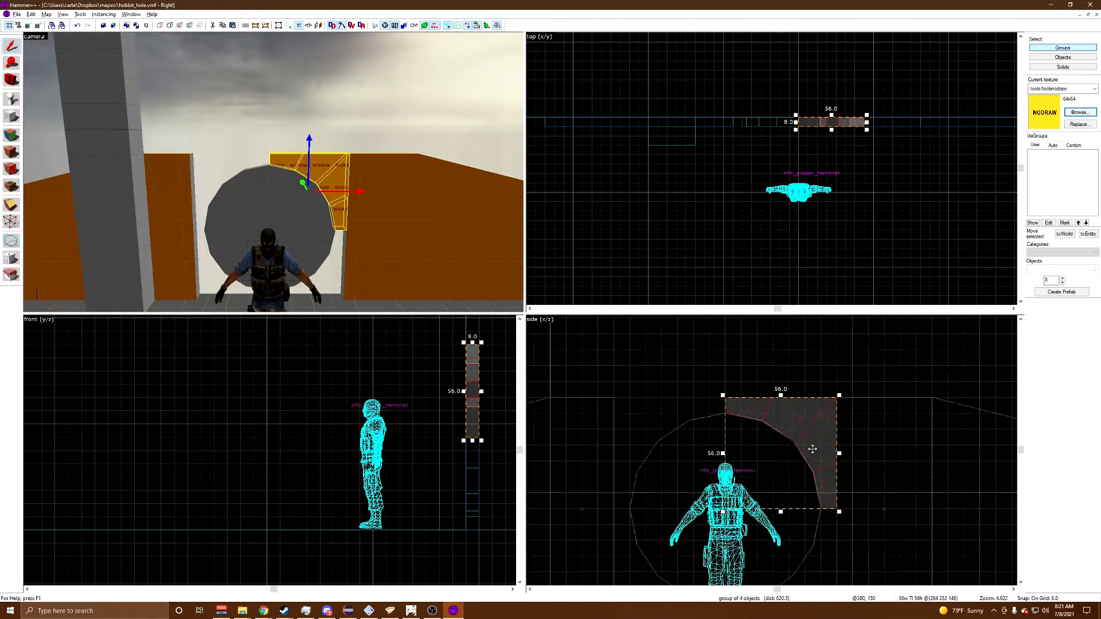
Step: Copy the corner frame to the disc's other upper quarter, flip it horizontally and add the original quarter to the selection
scroll(811, 445, down, 2)
scroll(800, 438, up, 5)
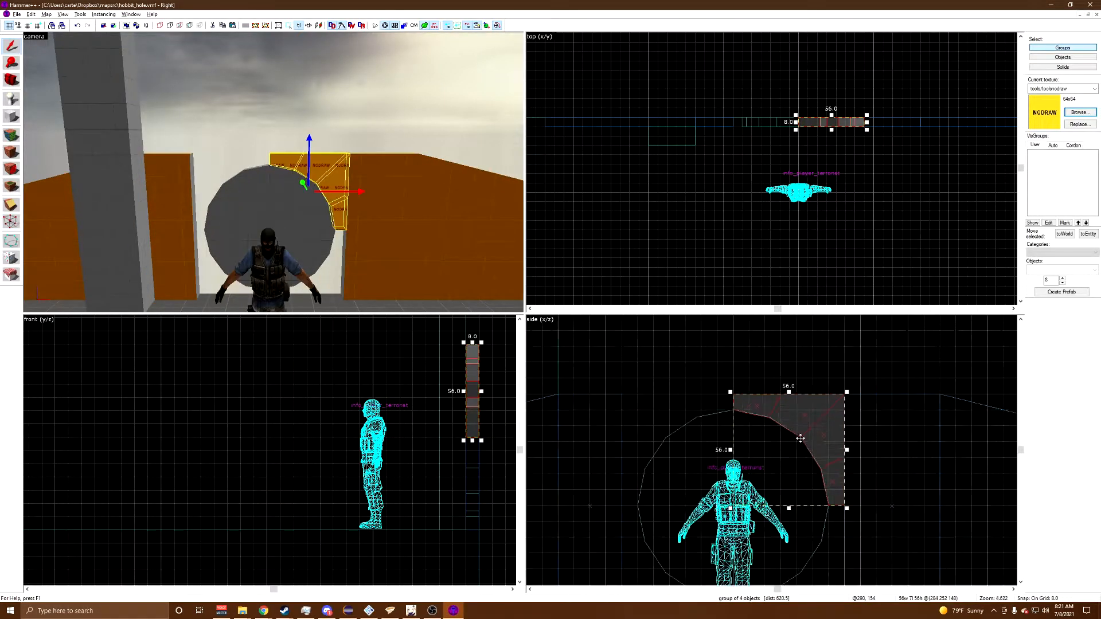
scroll(797, 433, down, 1)
scroll(796, 433, down, 5)
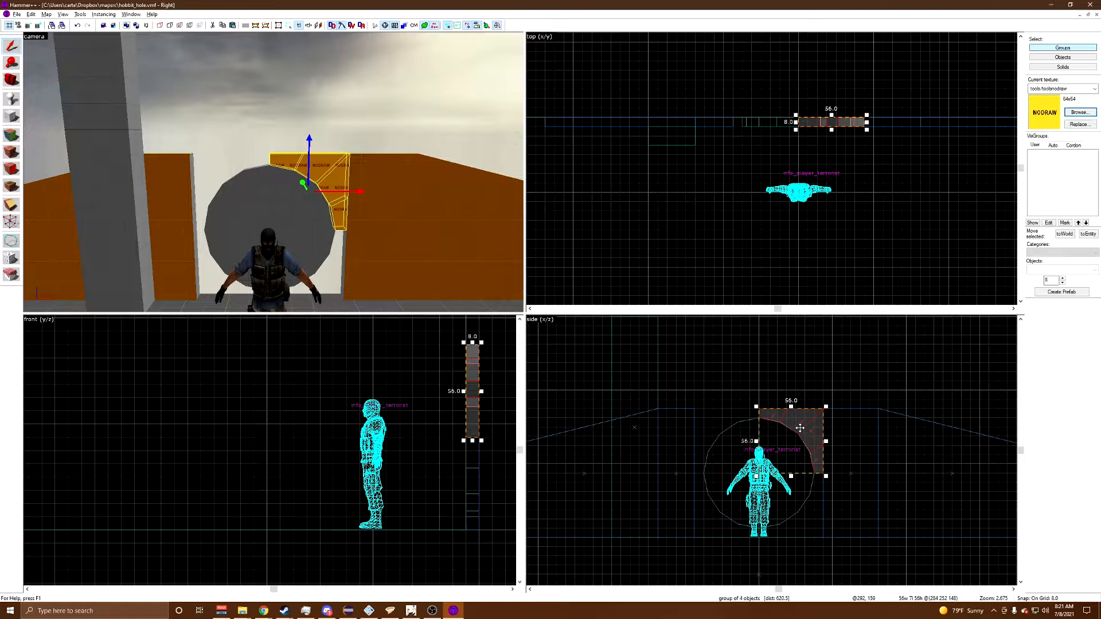
drag(800, 428, 737, 428)
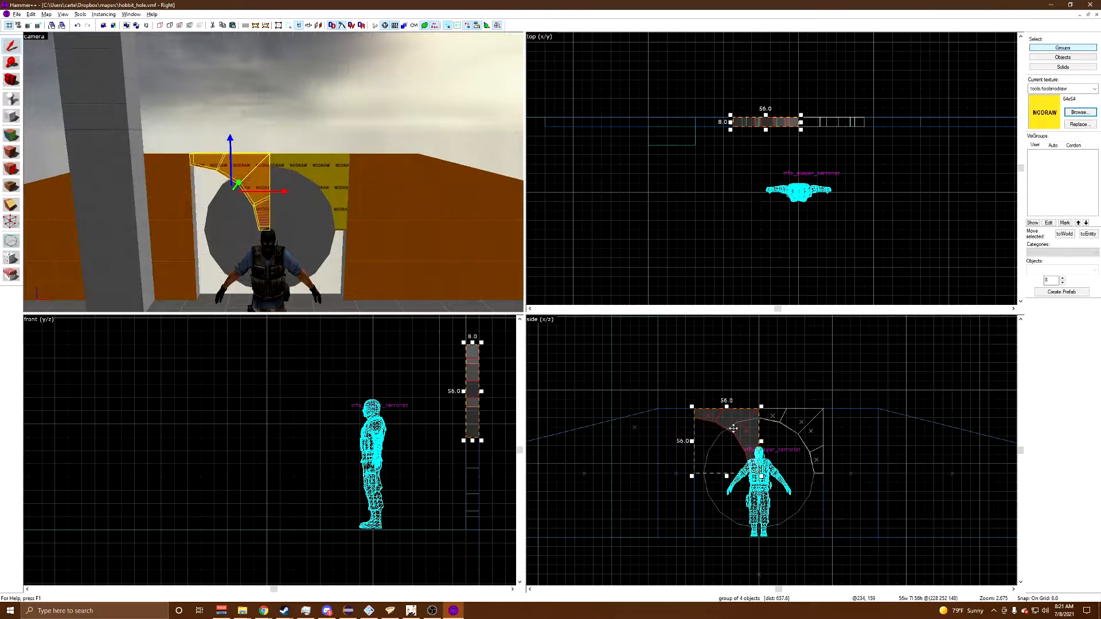
right_click(737, 428)
mouse_move(771, 410)
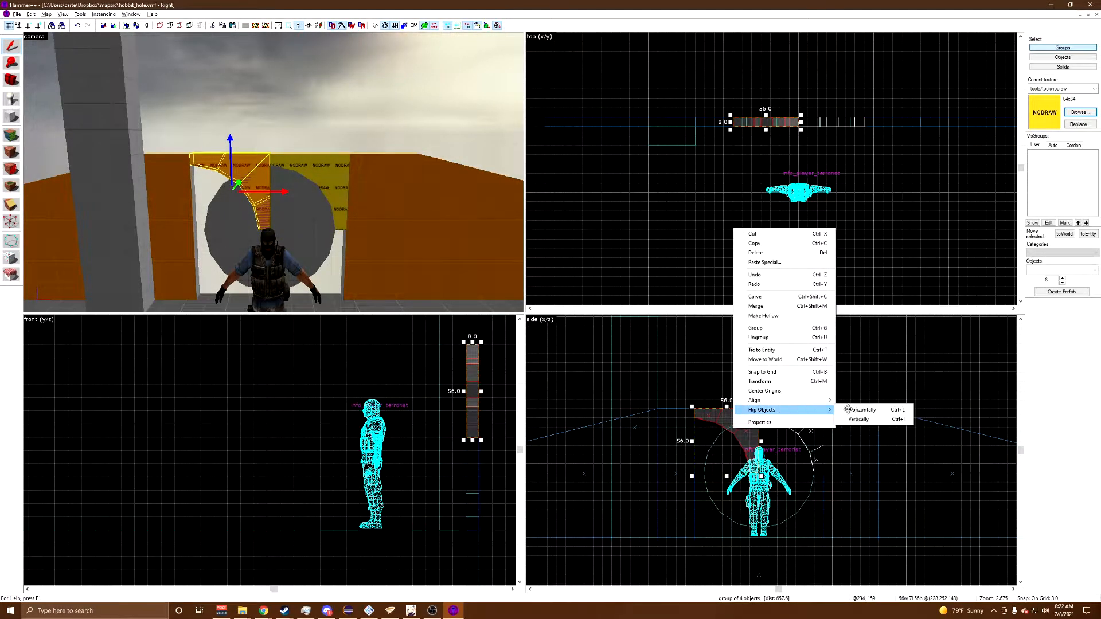
click(871, 412)
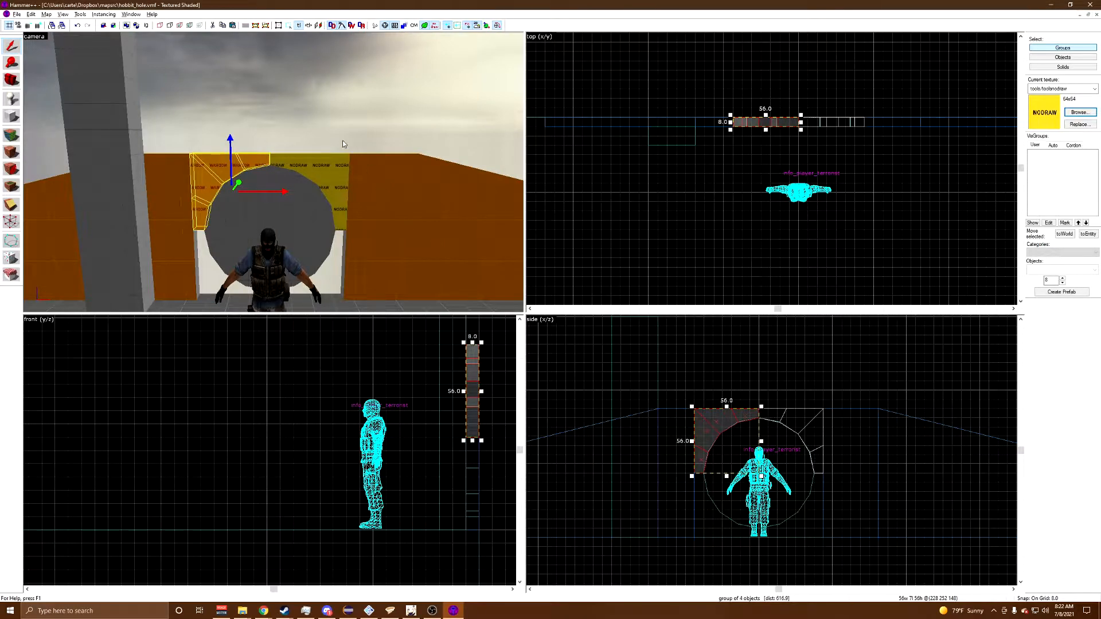
ctrl+click(334, 178)
Step: Set the grid snap to 2 units and align the disc's upper-left vertices with the surrounding frame using the Vertex tool
click(244, 178)
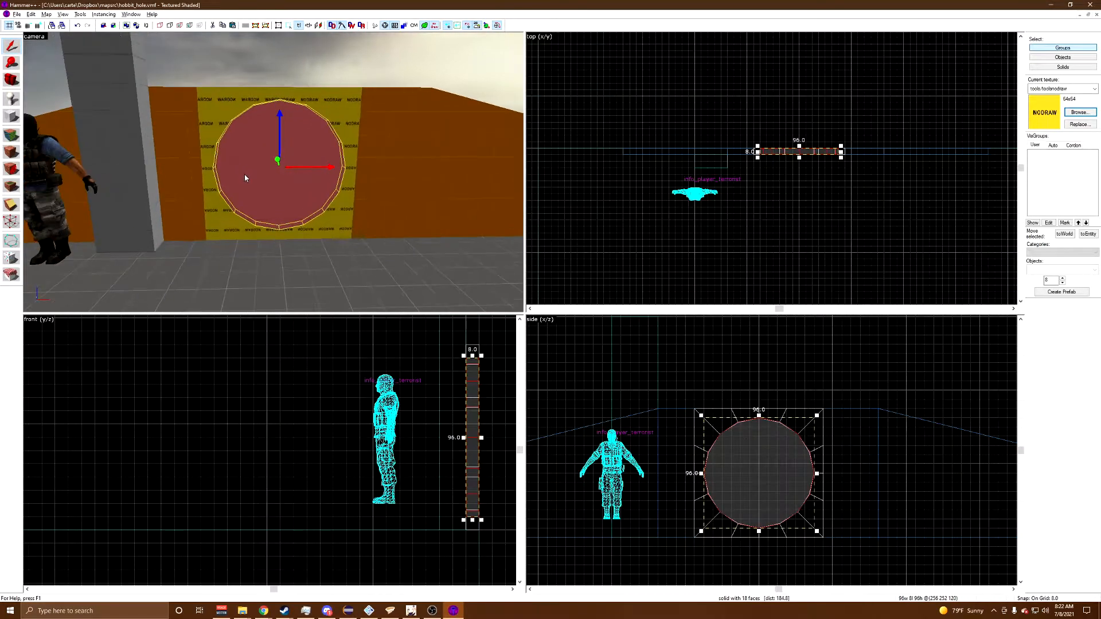
scroll(764, 420, up, 5)
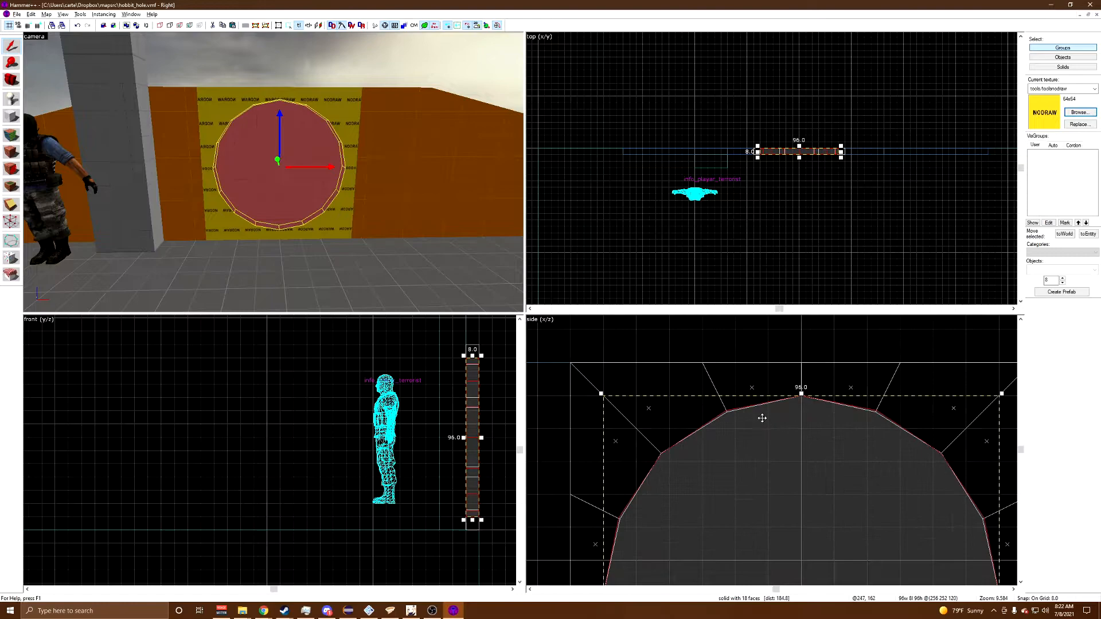
scroll(763, 419, up, 3)
click(32, 25)
click(32, 26)
scroll(786, 435, up, 2)
scroll(892, 427, down, 4)
click(12, 221)
scroll(731, 437, up, 6)
drag(667, 377, 671, 381)
scroll(734, 408, down, 6)
scroll(654, 455, up, 5)
drag(658, 449, 636, 419)
key(Return)
Step: Align the disc's left and lower-left vertices with the inner corners of the surrounding frame
scroll(665, 436, down, 8)
scroll(622, 489, up, 7)
drag(690, 473, 649, 452)
scroll(652, 456, down, 9)
scroll(647, 512, up, 8)
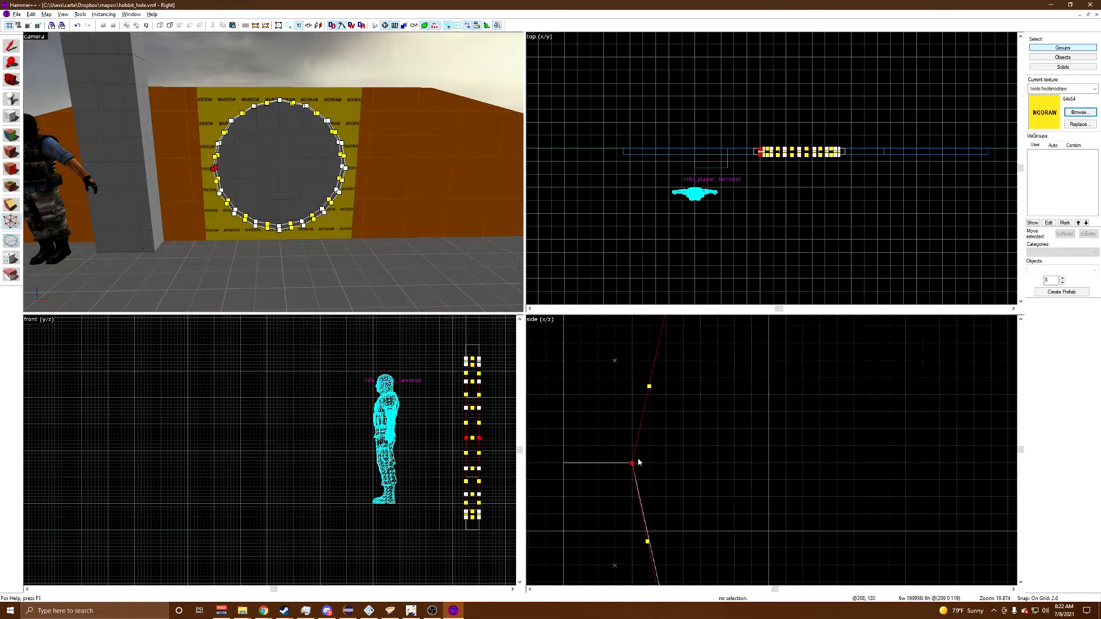
scroll(637, 464, down, 6)
scroll(658, 536, up, 4)
mouse_move(662, 489)
mouse_down()
mouse_move(621, 497)
mouse_move(641, 490)
mouse_up()
scroll(641, 490, down, 6)
scroll(683, 495, up, 5)
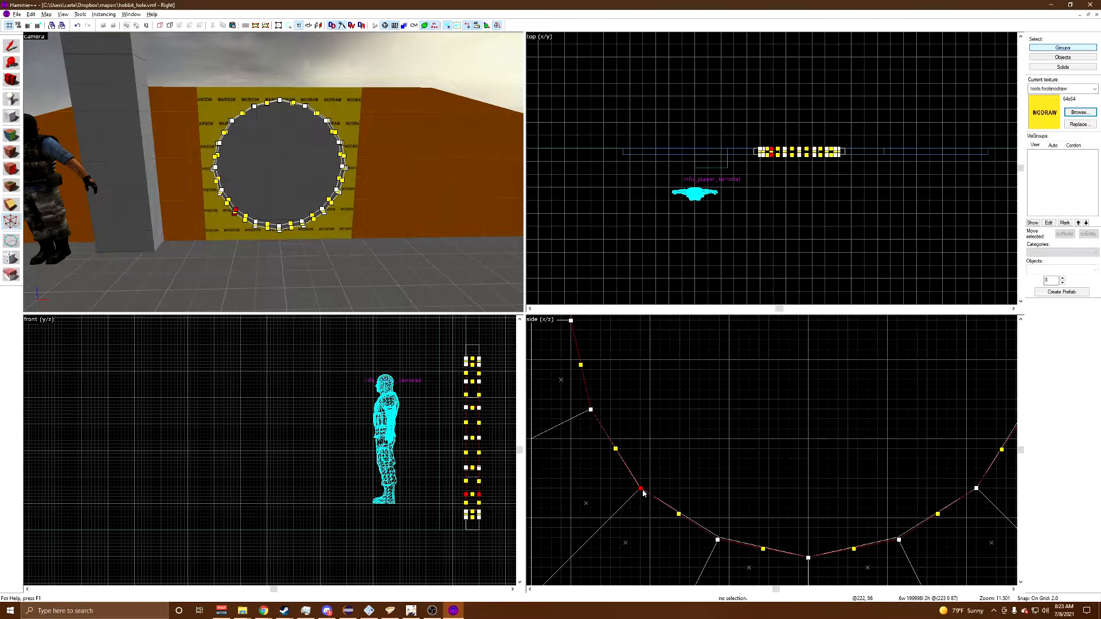
Step: Align the disc's remaining vertices along its bottom, right side and upper right with the surrounding frame
click(719, 539)
scroll(720, 539, down, 4)
scroll(817, 534, up, 4)
drag(795, 480, 825, 510)
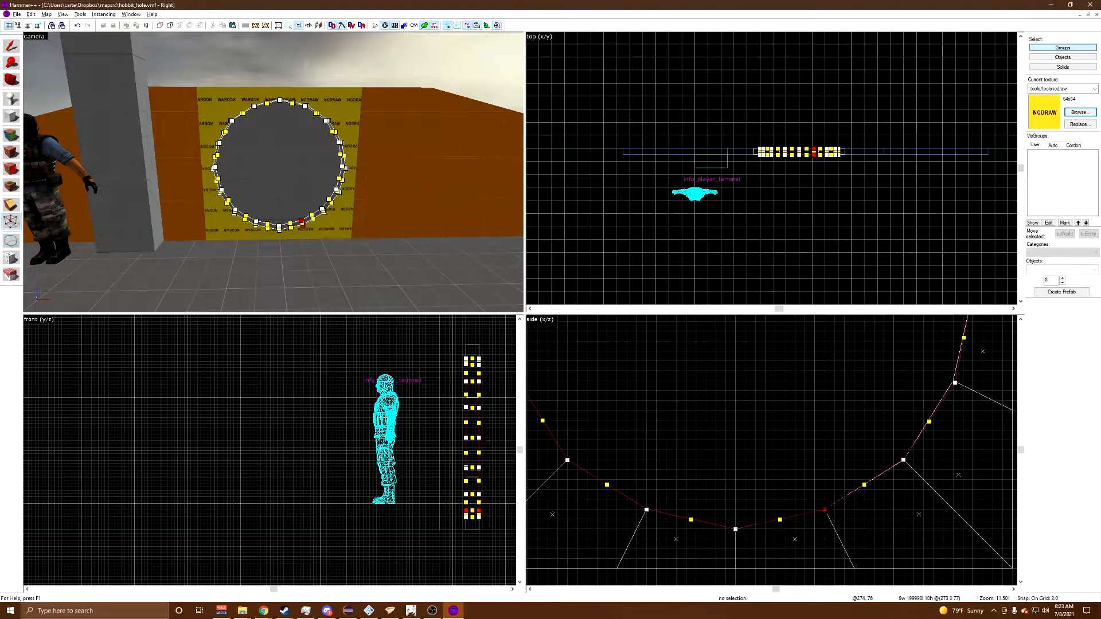
scroll(911, 418, up, 1)
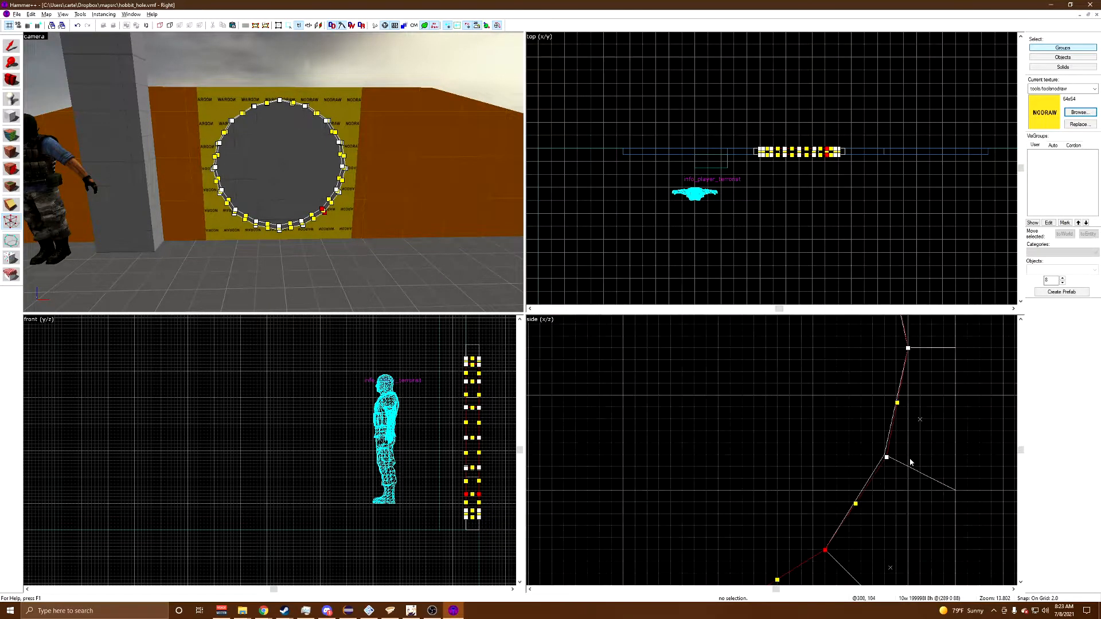
scroll(872, 469, down, 4)
scroll(872, 469, up, 3)
drag(842, 489, 872, 470)
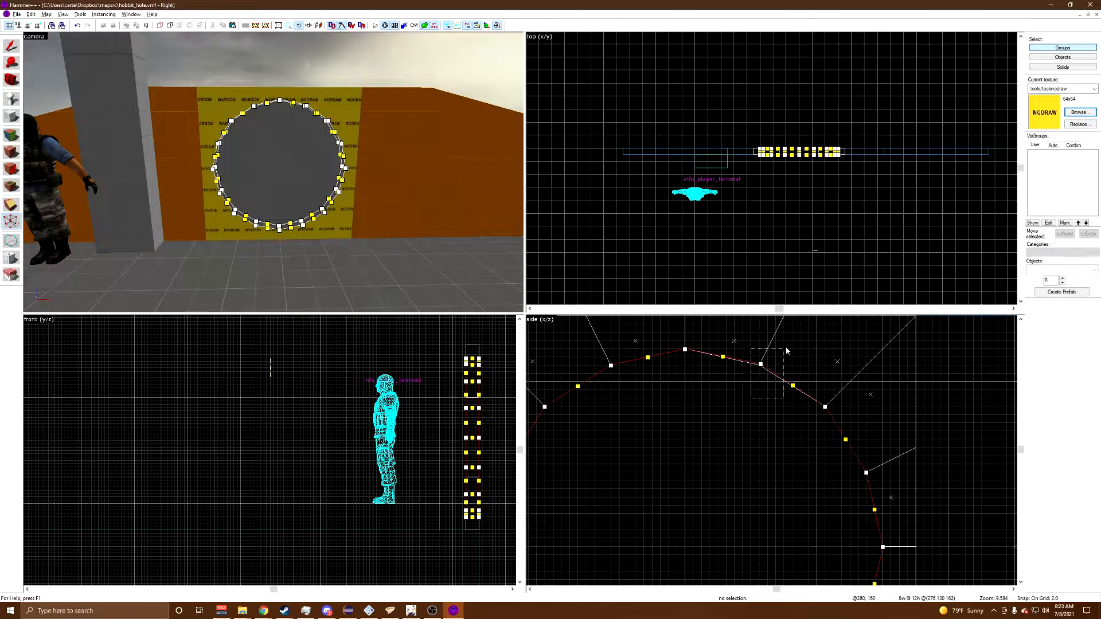
drag(764, 371, 762, 371)
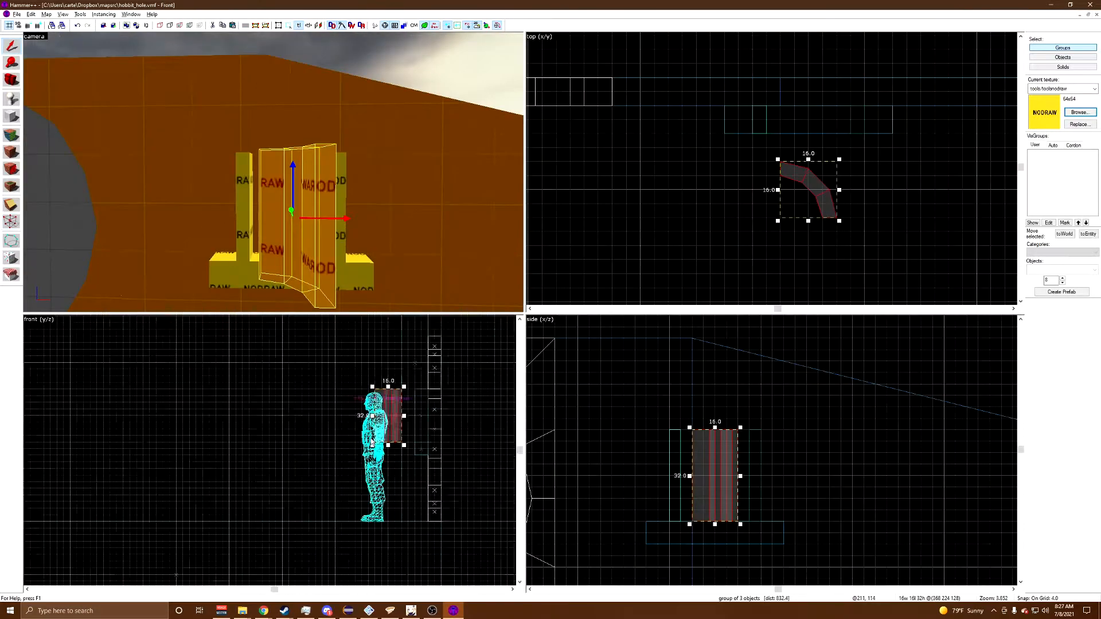
Step: Rotate the small window arch upright in the front view and clip its excess depth to match the window frame
drag(402, 351, 355, 342)
key(Escape)
click(308, 133)
click(305, 109)
key(shift+x)
drag(766, 133, 851, 134)
key(Return)
Step: Copy the half arch to the other side of the window frame and flip it horizontally
key(shift+s)
drag(725, 411, 698, 427)
key(ctrl+l)
Step: Clip the two wall strips behind the window horizontally along the bottom of the sill
click(717, 535)
scroll(720, 538, up, 1)
drag(714, 549, 704, 539)
click(665, 464)
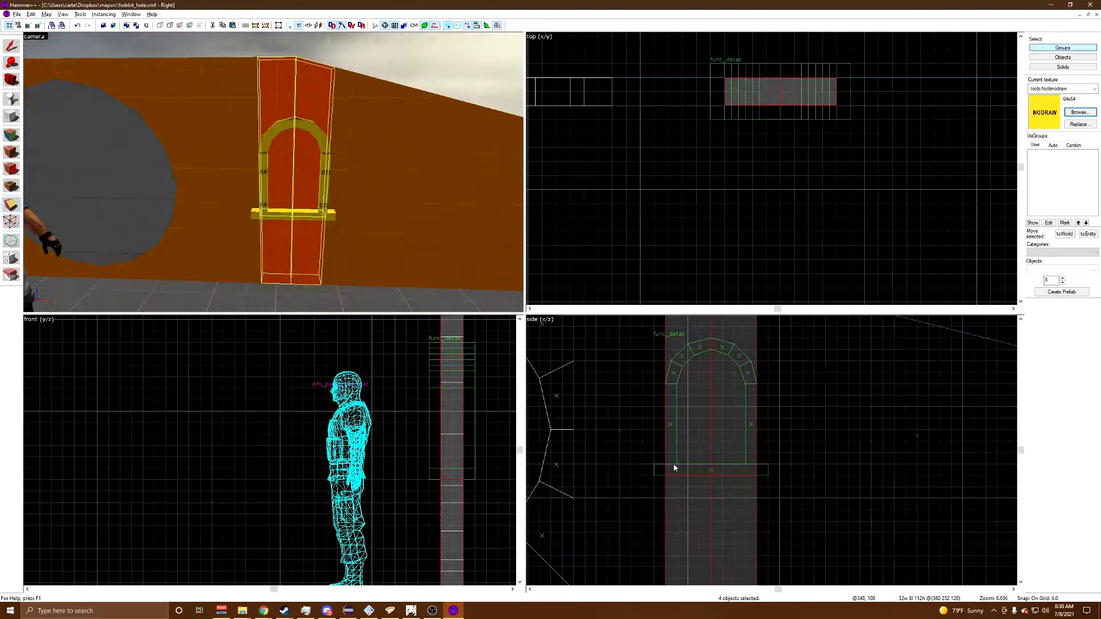
Step: Delete the right wall piece below the sill and widen the left one across the full window width
click(9, 46)
click(313, 258)
key(Delete)
click(281, 252)
scroll(671, 471, down, 4)
scroll(710, 508, up, 3)
drag(678, 501, 714, 502)
Step: Clip the two wall pieces behind the window horizontally at the top of the arch
click(279, 98)
ctrl+click(311, 97)
click(13, 207)
scroll(764, 505, down, 2)
scroll(723, 384, up, 5)
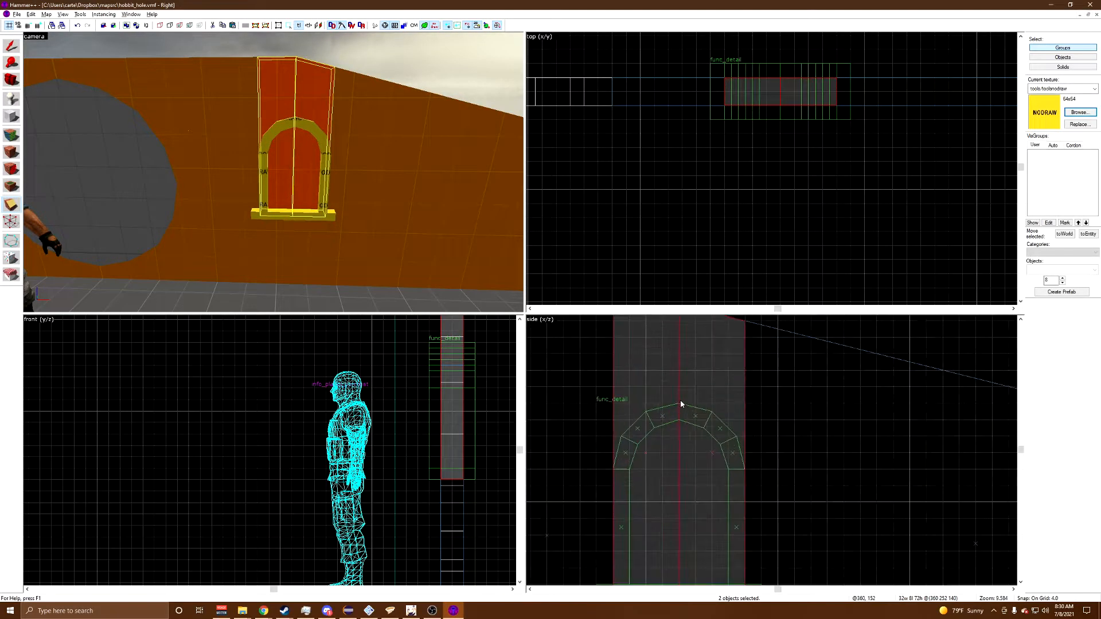
drag(678, 404, 644, 404)
key(Return)
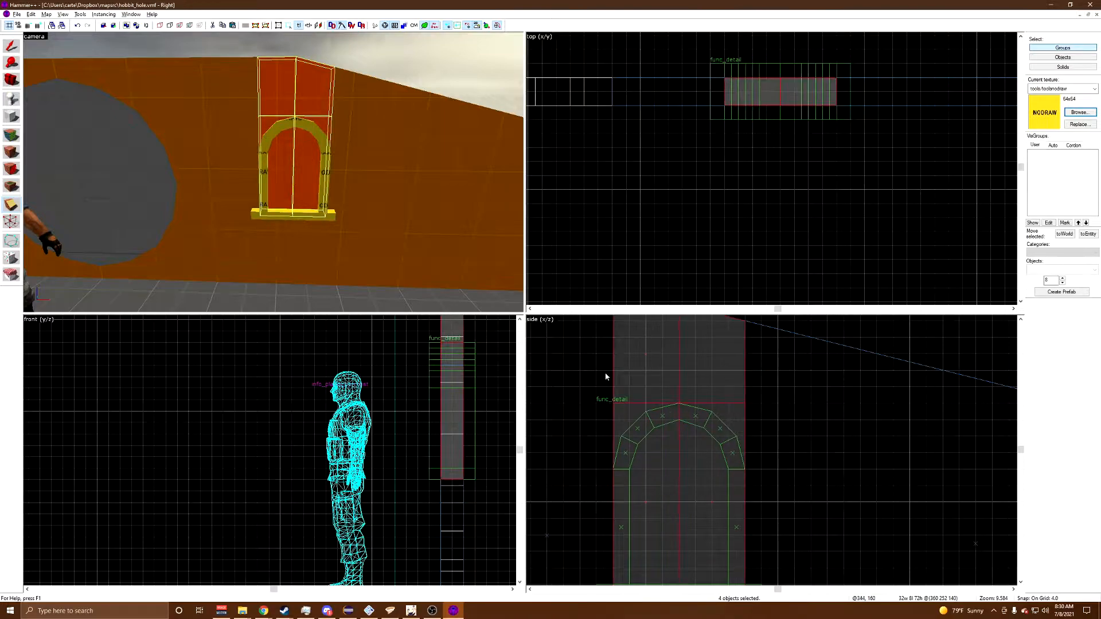
Step: Delete both wall pieces behind the window frame to open up the window
click(14, 49)
click(281, 172)
scroll(823, 417, down, 3)
scroll(741, 505, up, 2)
scroll(715, 500, up, 1)
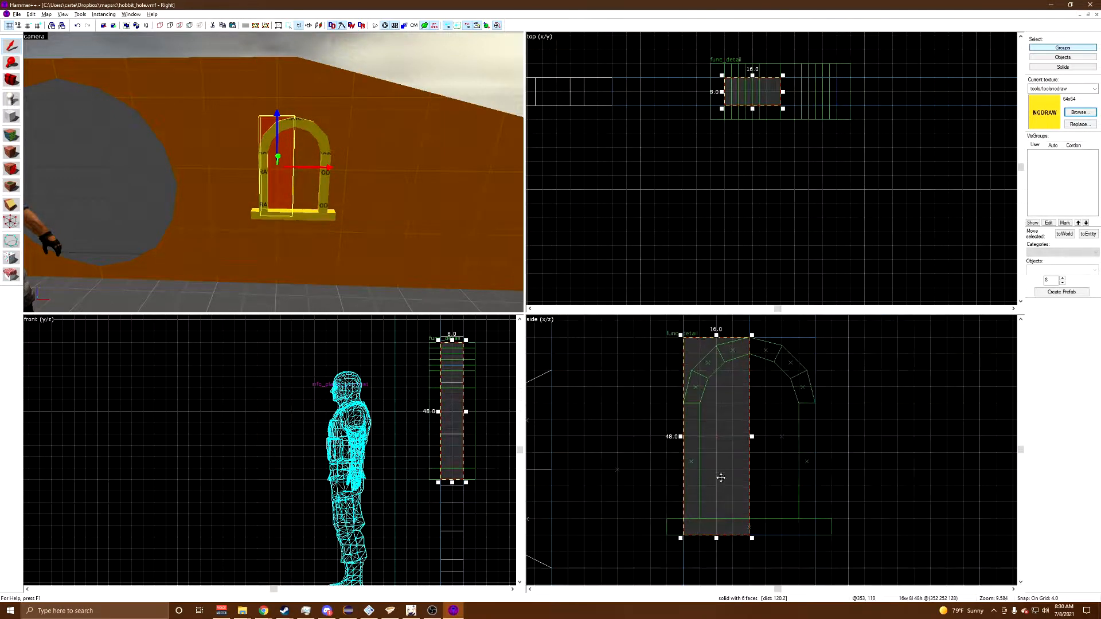
scroll(723, 475, down, 3)
scroll(751, 418, up, 3)
key(Delete)
click(297, 176)
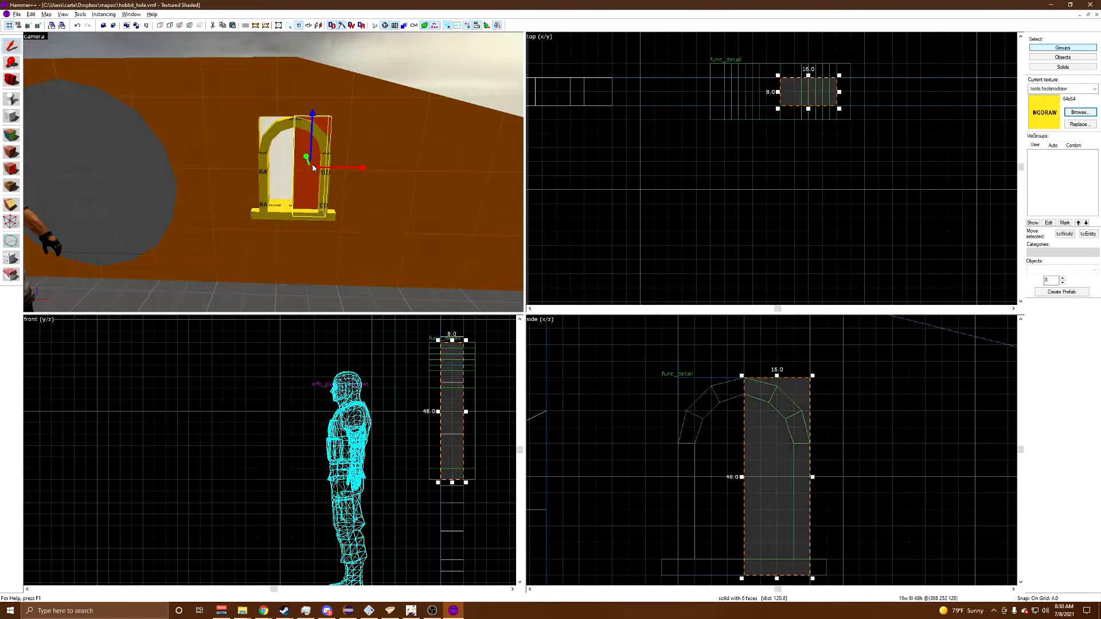
key(Delete)
Step: Shape a thin block beside the arch's lower-left segment into a triangle by merging its lower vertices
click(8, 118)
scroll(743, 378, up, 3)
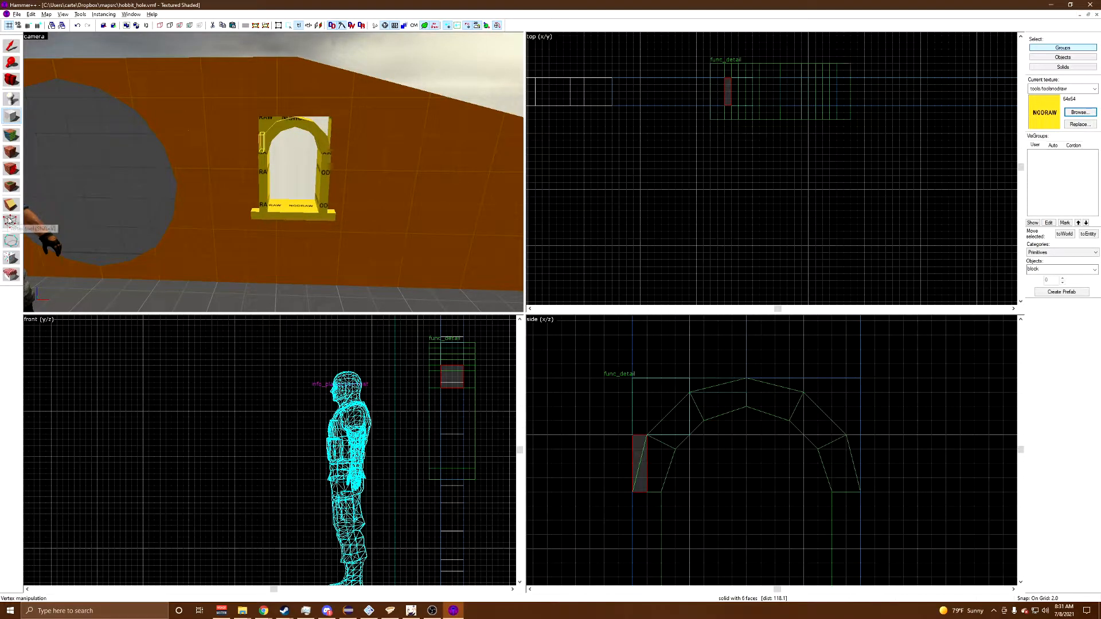
click(11, 223)
scroll(631, 459, up, 2)
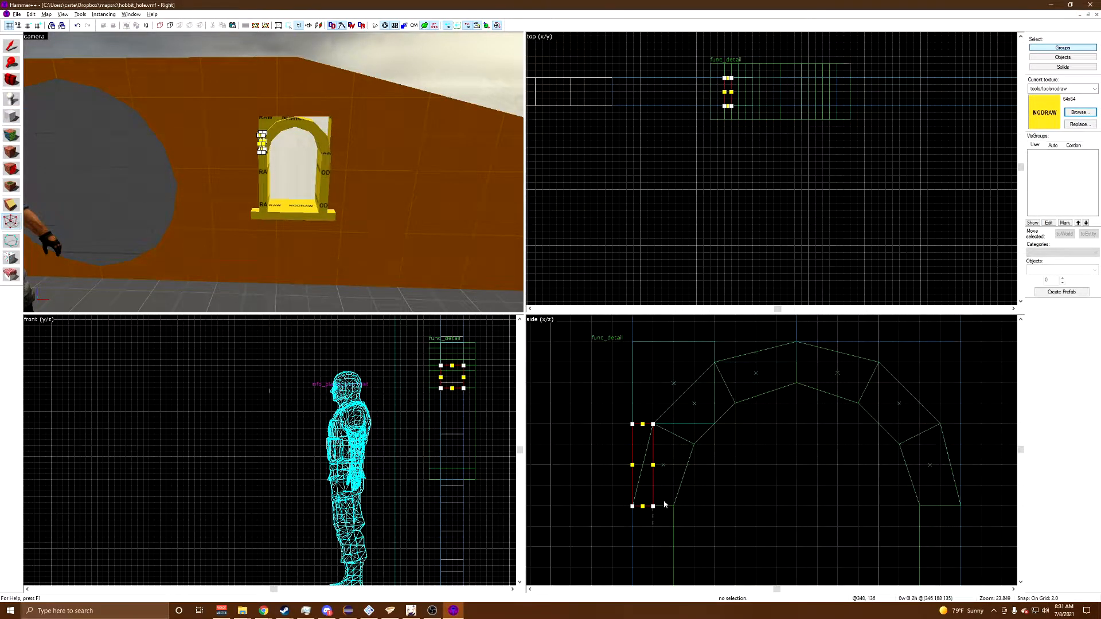
drag(653, 506, 632, 506)
Step: Taper the filler block above the arch to its peak and clip the corner block diagonally along the arch
click(537, 339)
click(280, 119)
drag(797, 363, 797, 343)
click(529, 338)
click(8, 51)
click(267, 124)
click(6, 209)
drag(653, 424, 670, 411)
key(Return)
Step: Copy the three corner fillers to the arch's opposite upper corner and open a wall face for texture editing
key(z)
key(w)
key(z)
key(shift+s)
key(d)
key(z)
key(z)
click(262, 210)
ctrl+click(270, 196)
ctrl+click(300, 188)
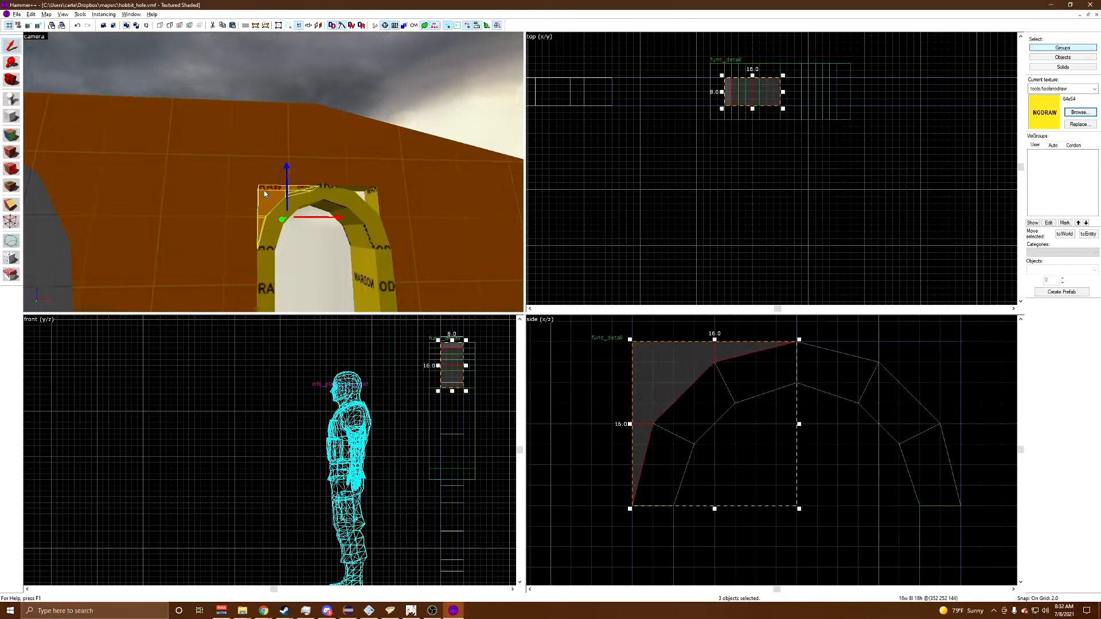
scroll(640, 451, down, 1)
drag(640, 451, 776, 450)
key(shift+a)
click(270, 172)
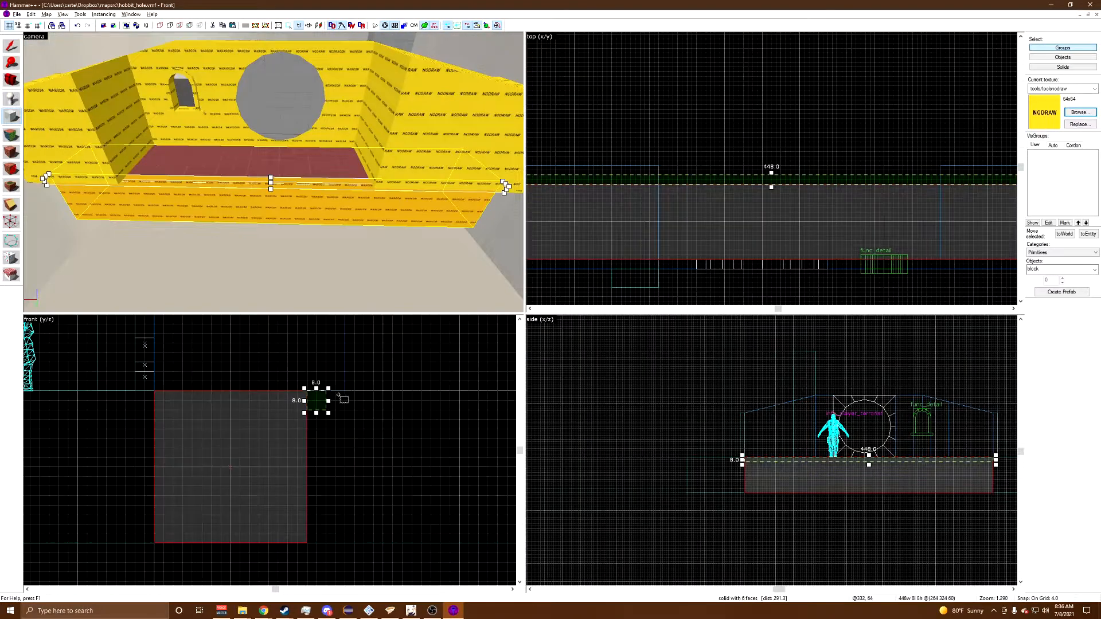
Step: Create a nodraw step block 8 units high against the ground block's front face and shorten it from both ends
drag(393, 439, 397, 461)
mouse_move(306, 391)
mouse_down()
mouse_move(338, 412)
mouse_move(322, 419)
mouse_up()
key(Return)
key(shift+s)
scroll(771, 241, down, 1)
drag(547, 189, 735, 190)
drag(994, 190, 833, 195)
Step: Center the step block on the round door and resize its length to 112 units
key(z)
key(z)
scroll(871, 458, up, 7)
drag(893, 481, 861, 480)
key(z)
key(w)
key(z)
drag(717, 190, 708, 195)
drag(815, 191, 823, 190)
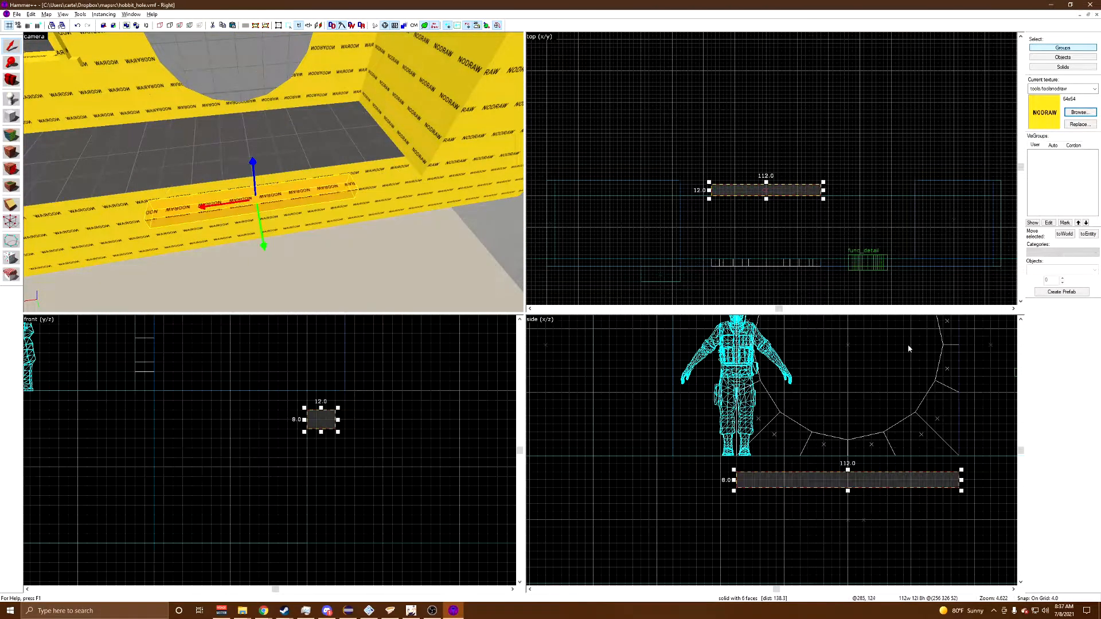
Step: Apply dev/dev_measuregeneric01 to the ground block's front face and a grey dev texture to the step's exposed faces
key(z)
key(shift+a)
key(z)
key(z)
click(273, 171)
right_click(264, 184)
key(z)
key(shift+s)
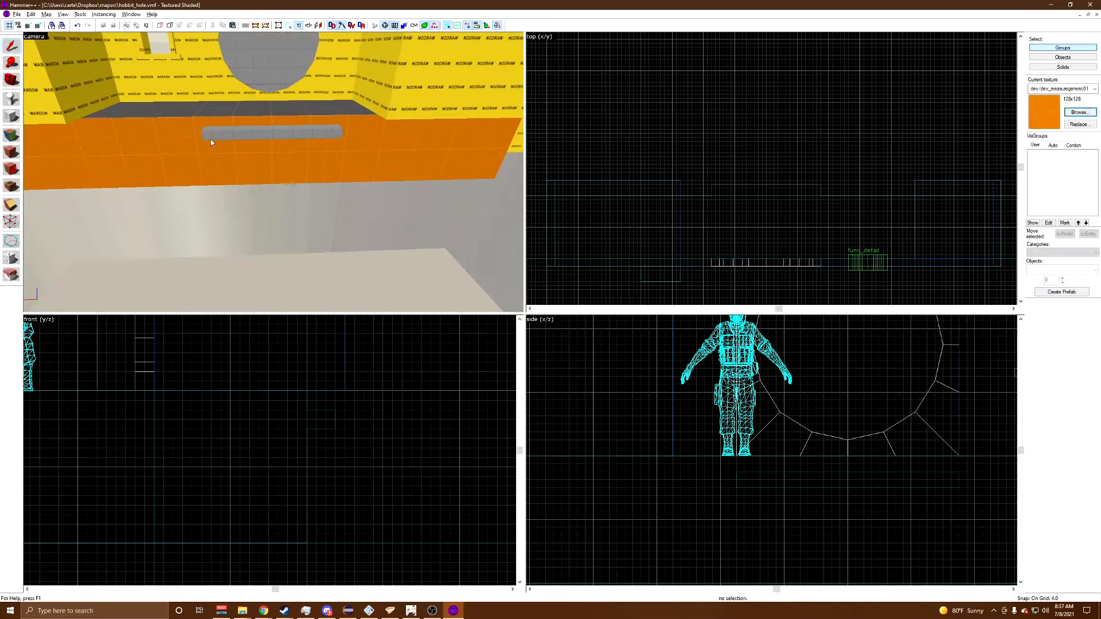
Step: Copy the step block forward and down to form a second step
click(212, 137)
scroll(701, 487, down, 1)
drag(327, 420, 355, 439)
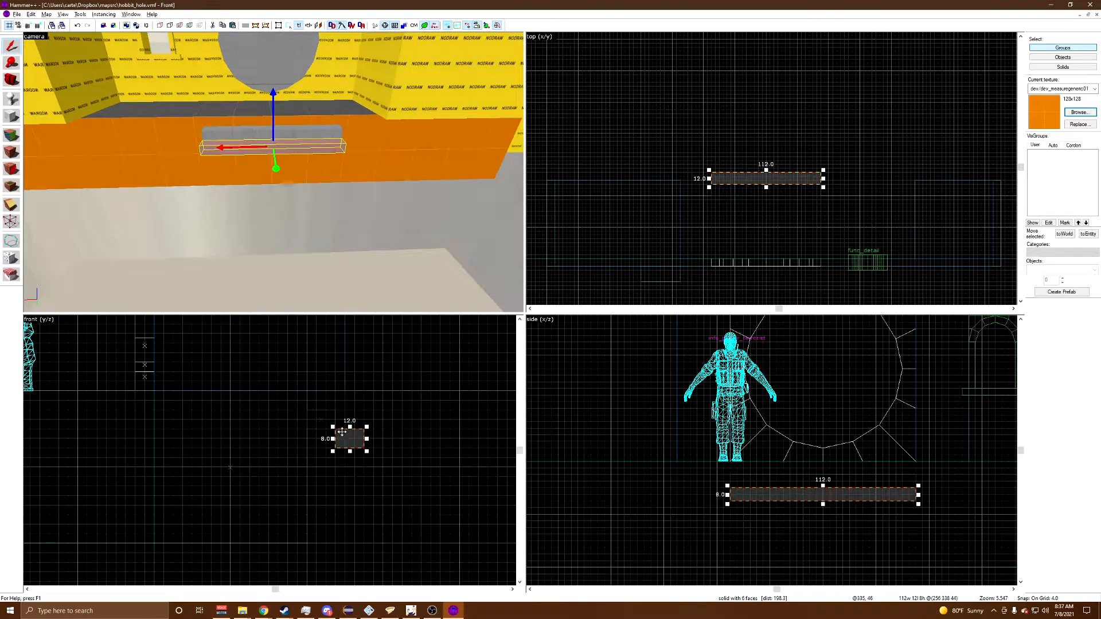
Step: Copy the ground block 64 units forward and lower its top to form ground at the foot of the steps
click(130, 139)
shift+drag(234, 499, 387, 499)
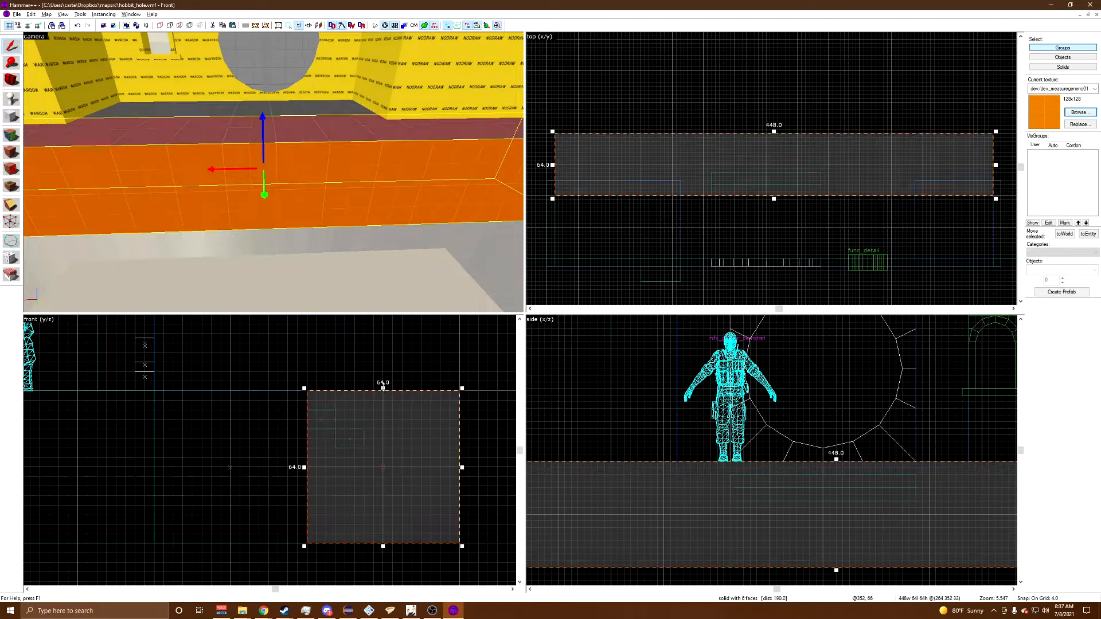
drag(384, 388, 384, 446)
Step: Apply the tools/toolsnodraw texture to the front face of the lower ground block
key(shift+a)
click(436, 94)
right_click(390, 201)
key(z)
key(shift+s)
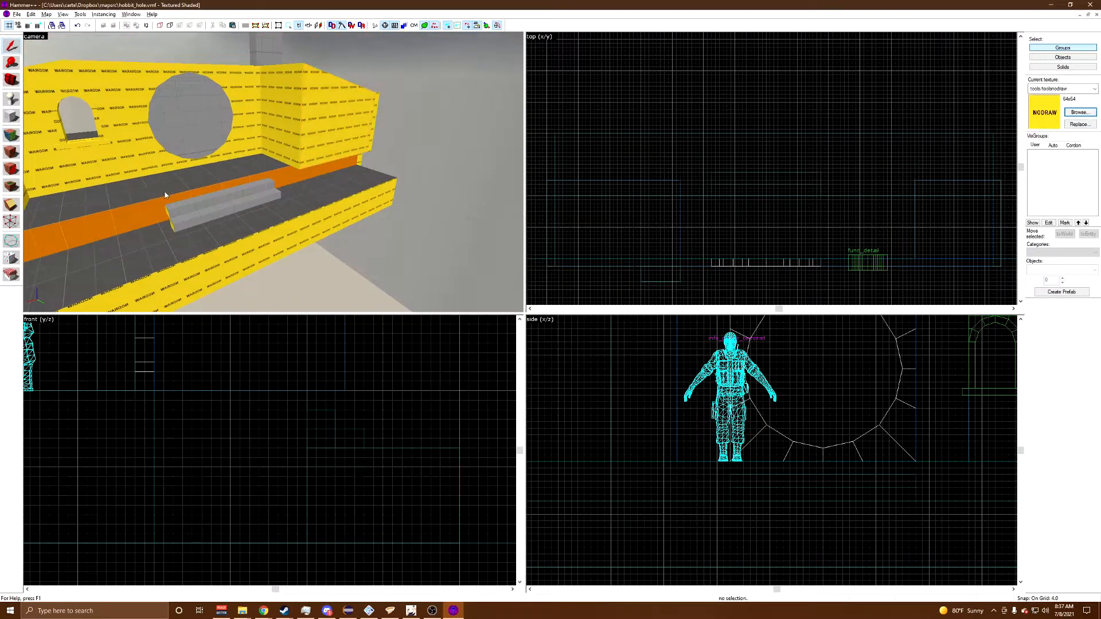
Step: Create a nodraw block beneath the front edge of the 128-unit-wide side block, matching its width and reaching down to the lower ground
key(z)
key(s)
key(z)
click(381, 161)
key(z)
key(w)
key(s)
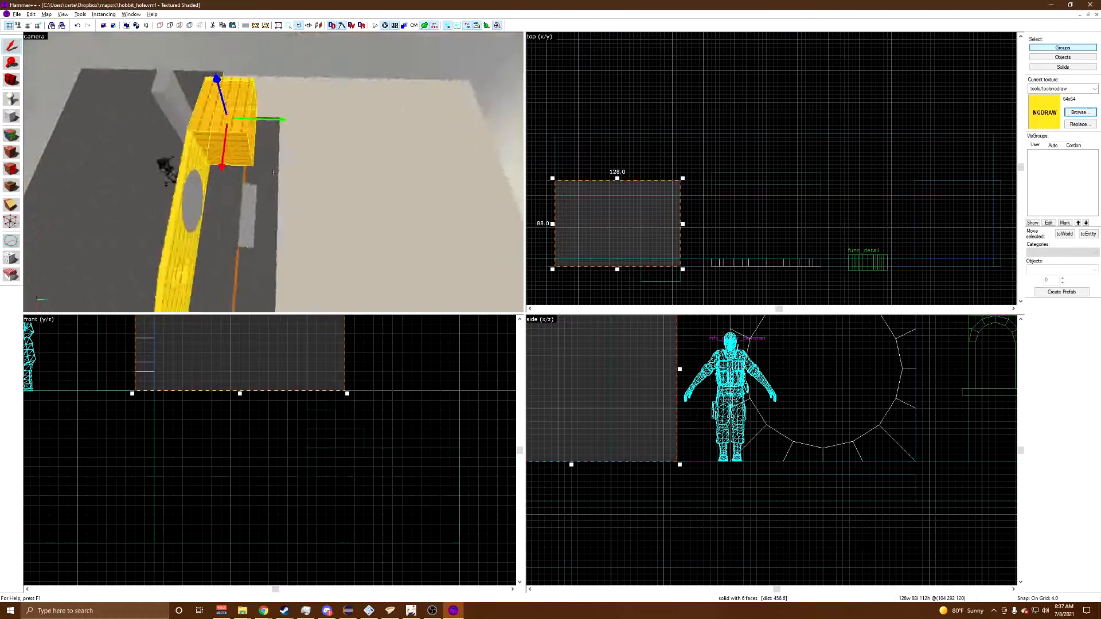
key(w)
key(s)
key(z)
click(11, 115)
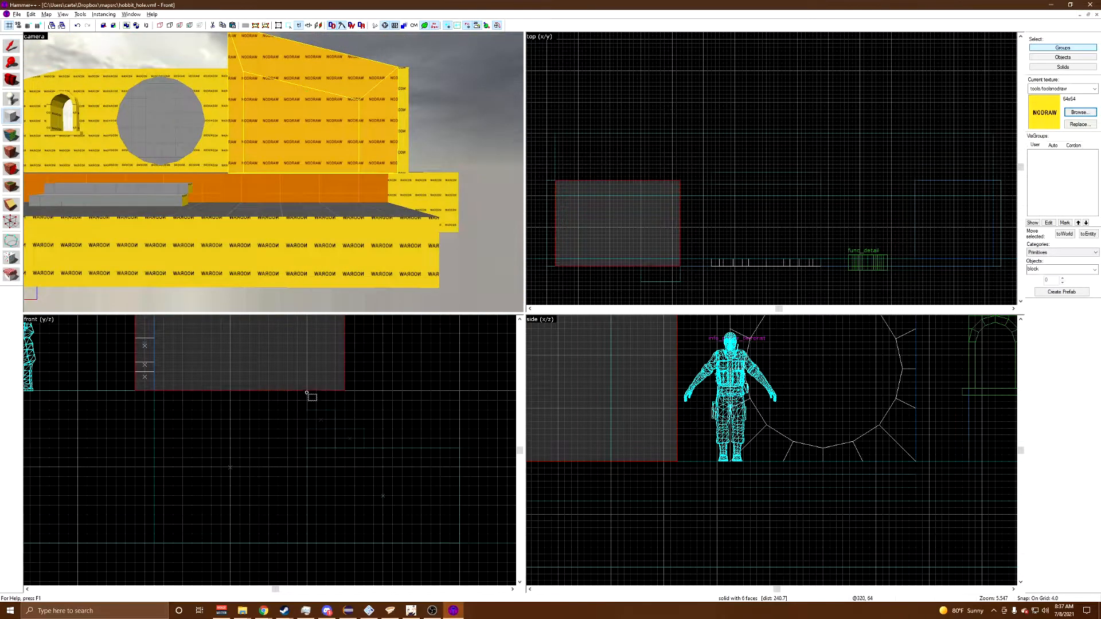
drag(308, 392, 344, 448)
key(Return)
Step: Create a matching nodraw block beneath the front edge of the side block on the window side
key(z)
key(w)
key(z)
key(shift+s)
click(244, 109)
key(shift+b)
drag(308, 392, 345, 447)
key(Return)
Step: Select both thin outer side walls and extend them forward past the side blocks
key(z)
key(s)
key(shift+s)
click(273, 172)
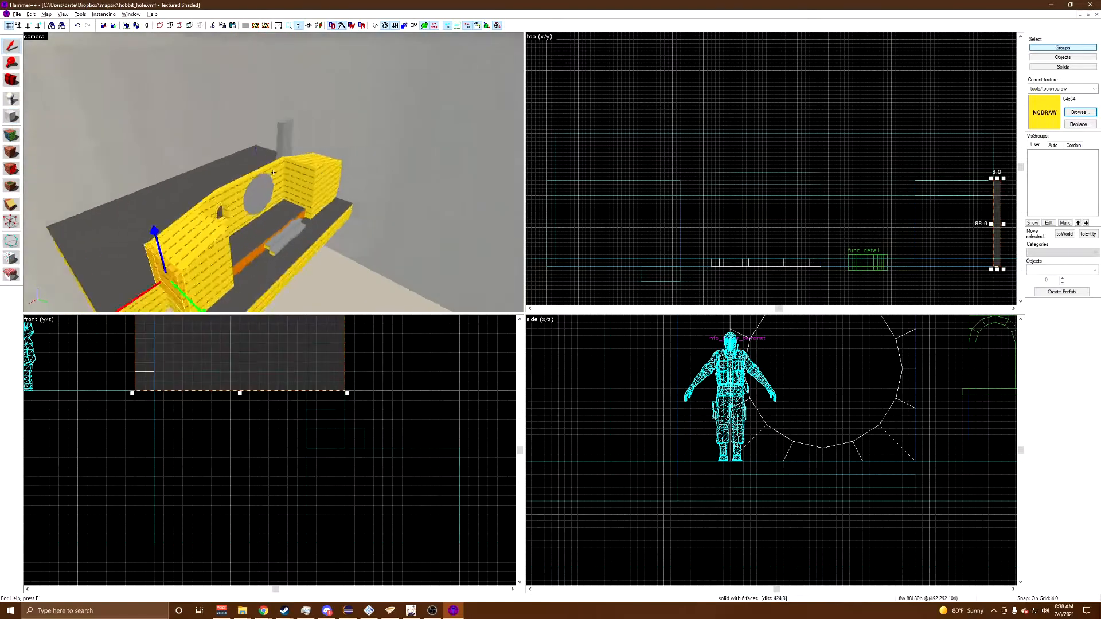
key(d)
ctrl+click(273, 172)
key(z)
drag(755, 178, 755, 132)
key(z)
key(a)
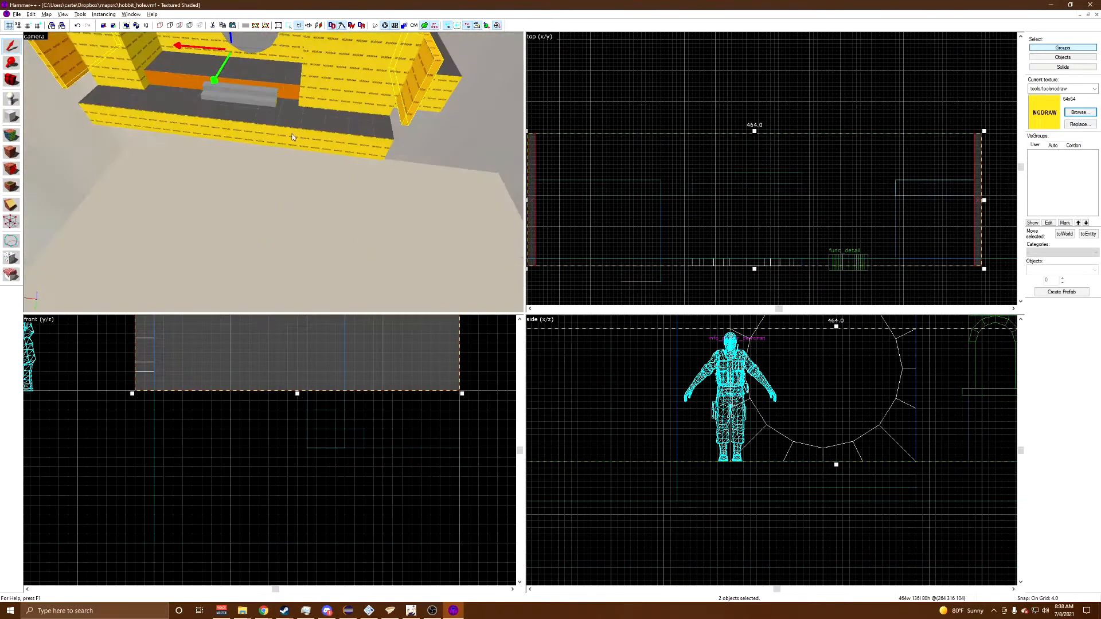
Step: Extend both outer side walls down to the lower ground, making them 104 units high
key(s)
click(273, 172)
key(z)
key(ctrl+z)
drag(297, 394, 296, 451)
key(z)
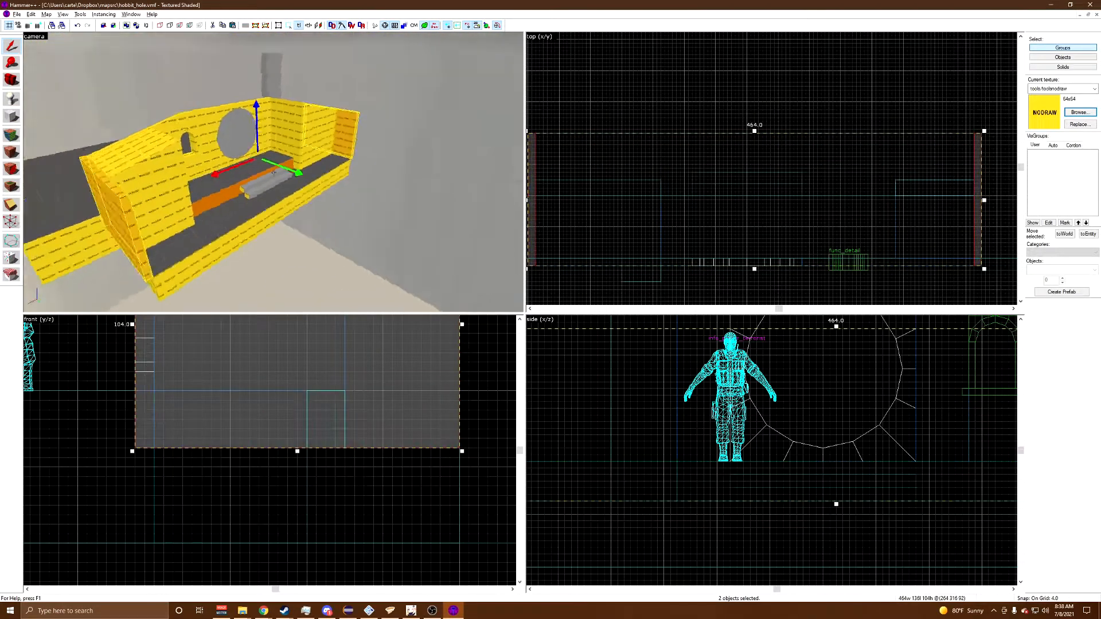
Step: Copy the sloped wall section beside the window forward and stretch the copy to 80 units deep
key(w)
key(z)
key(z)
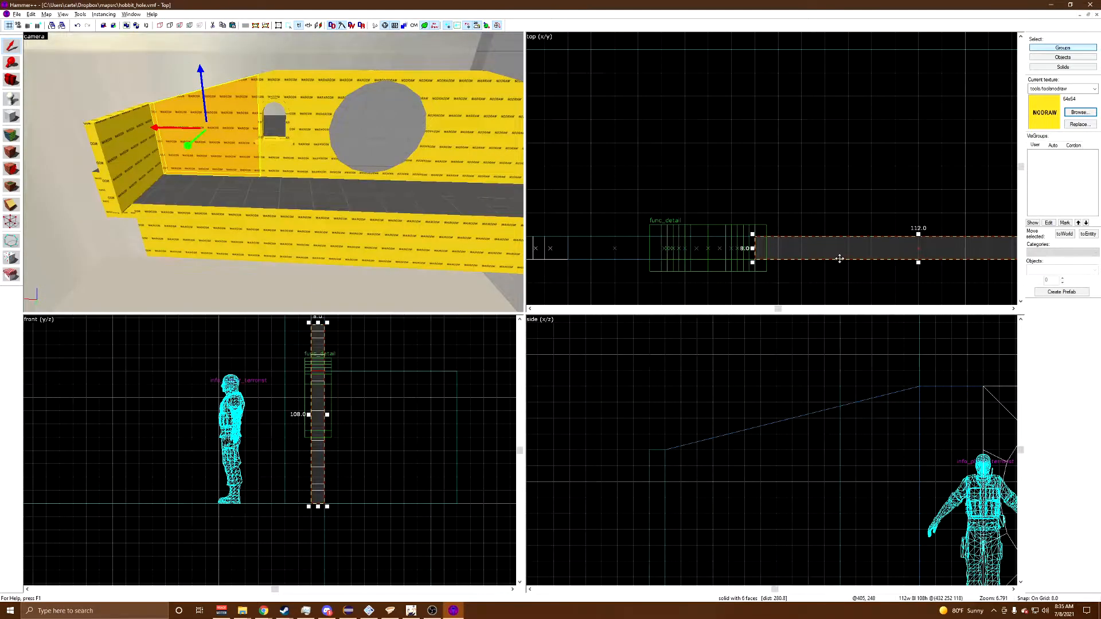
drag(840, 259, 836, 230)
scroll(900, 214, down, 4)
drag(880, 225, 870, 123)
key(z)
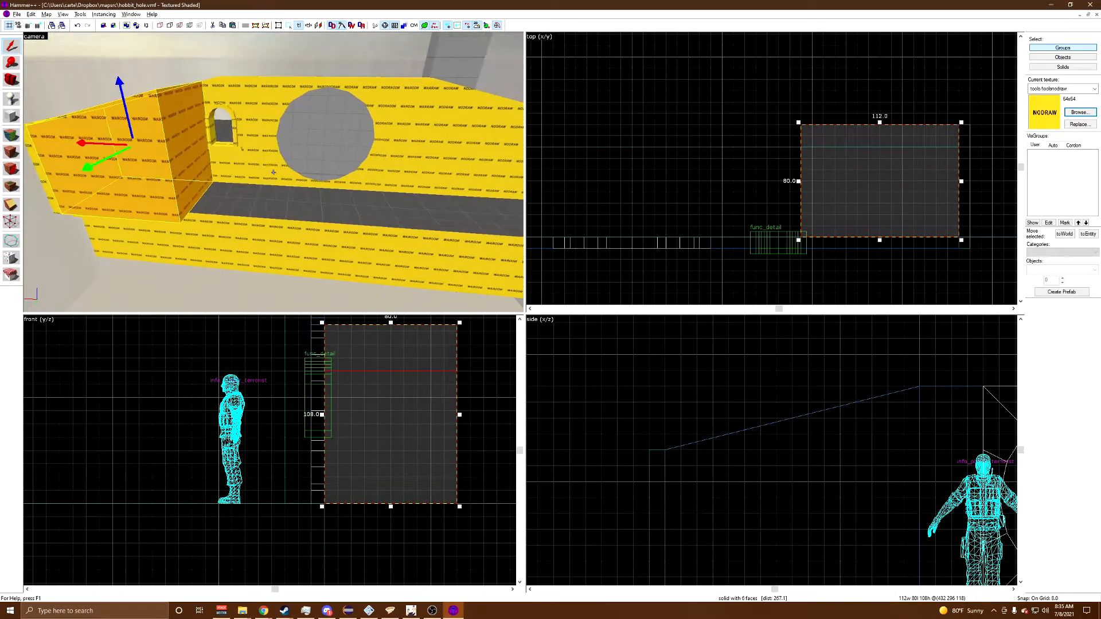
Step: Clip two 16-unit slices off the window-side end of the new side block
click(10, 221)
scroll(814, 238, up, 3)
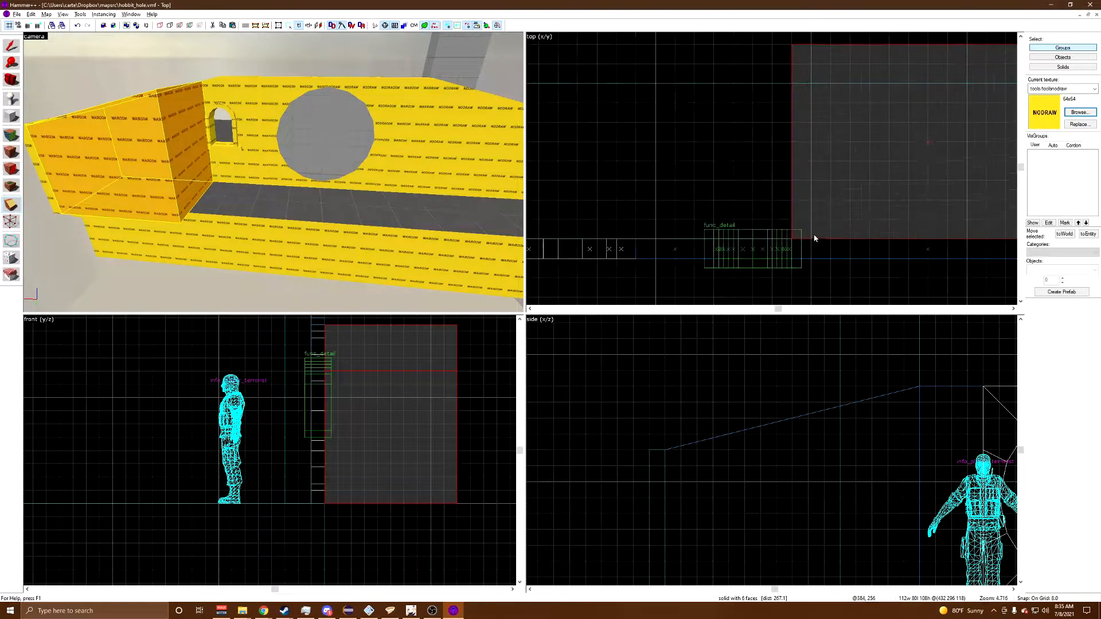
click(831, 237)
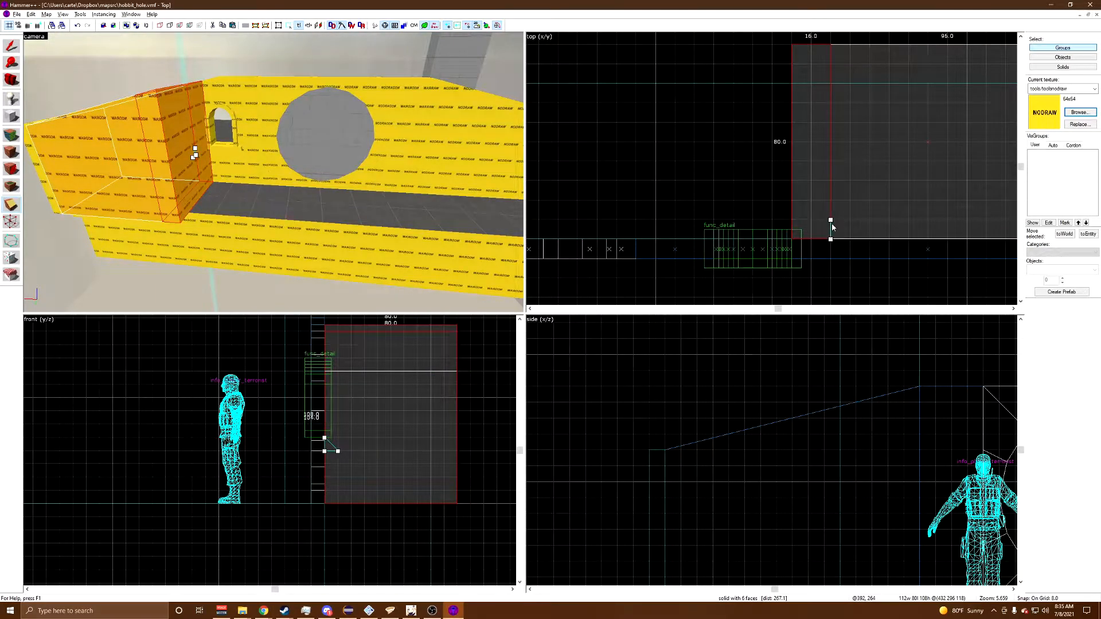
key(Return)
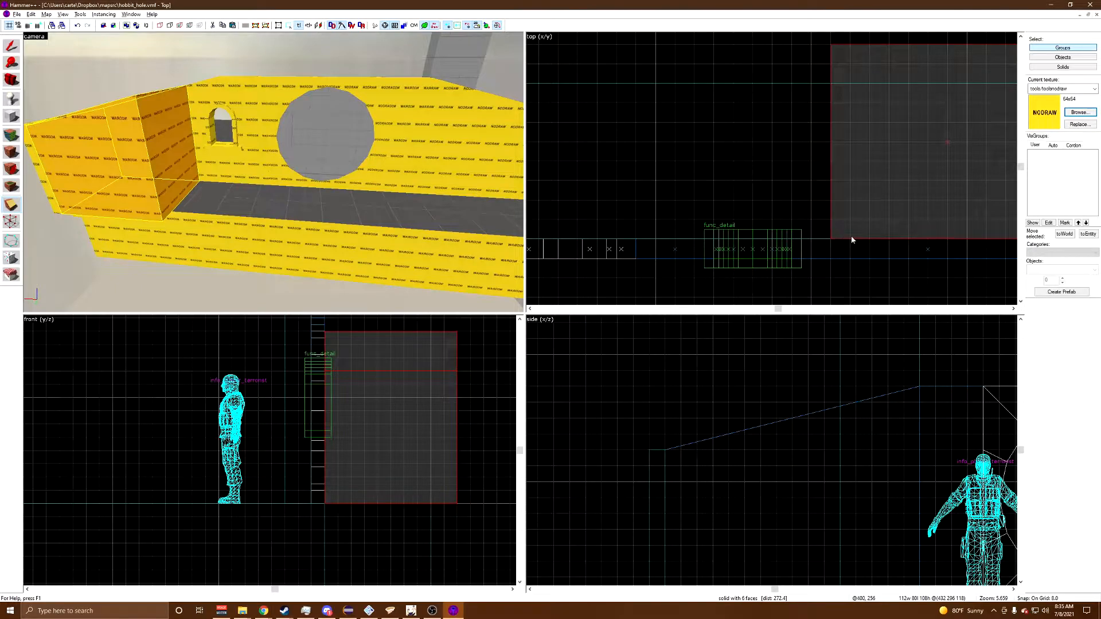
drag(870, 239, 873, 227)
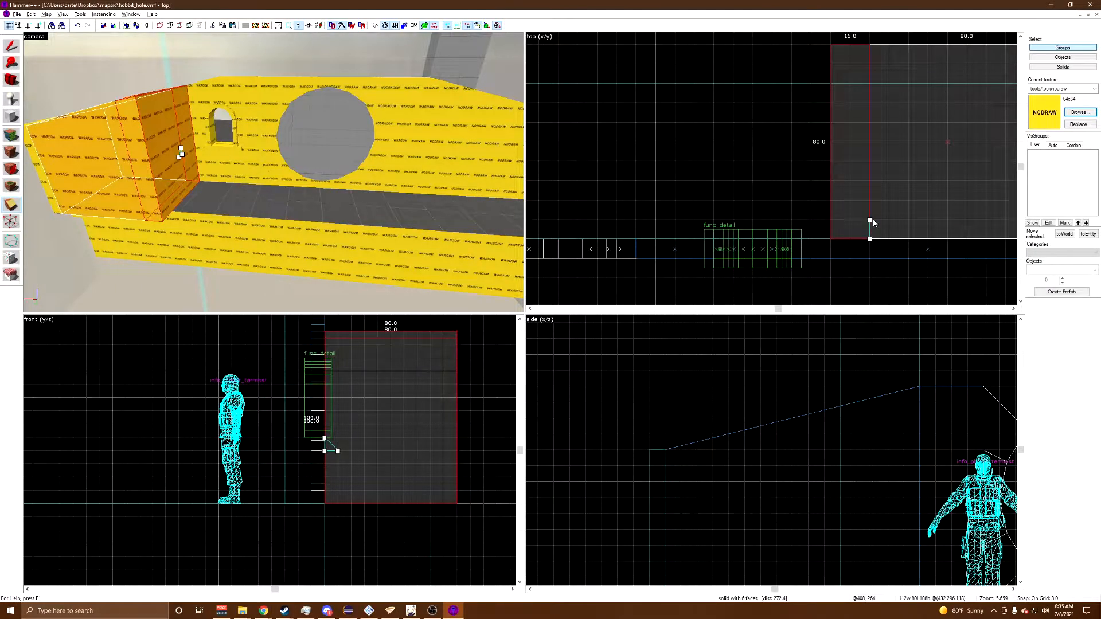
key(Return)
key(z)
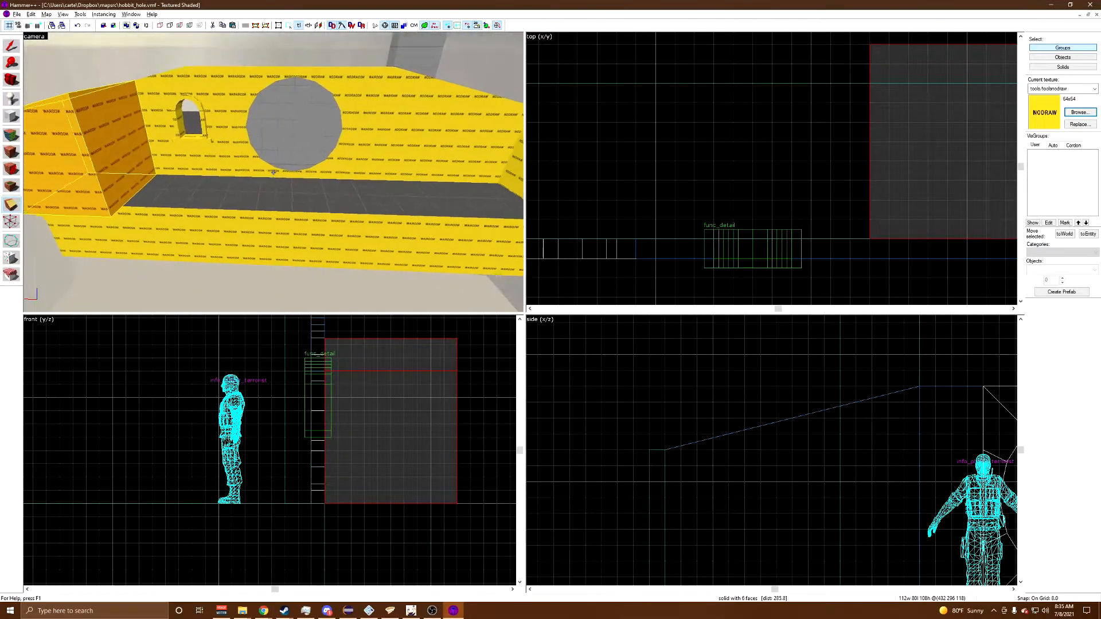
Step: Examine the front wall, window and side block from the interior side
key(d)
key(w)
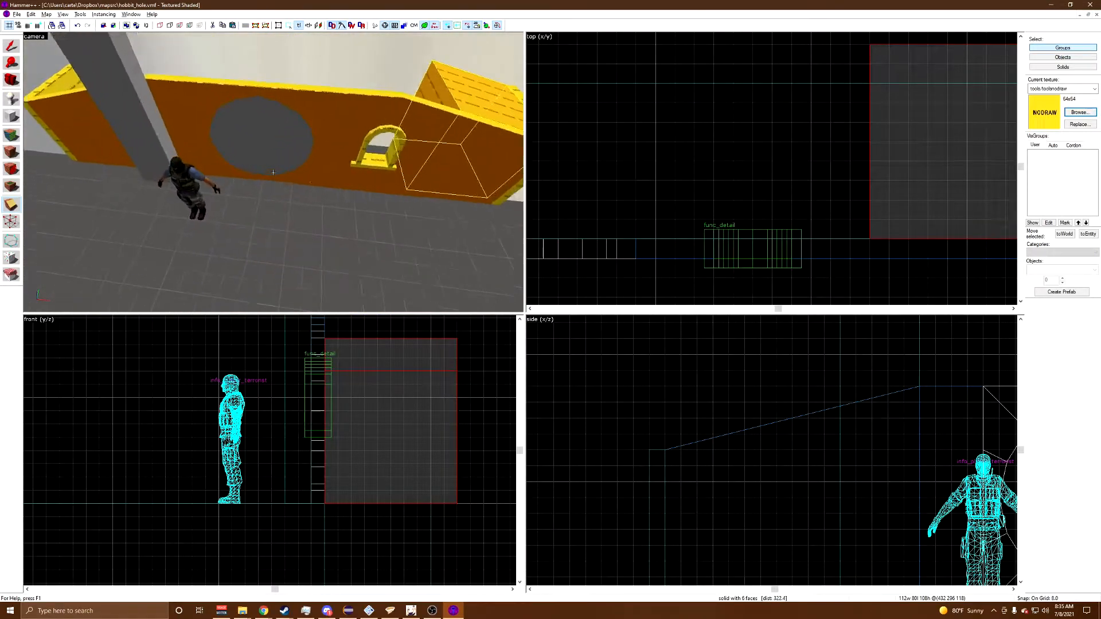
key(w)
key(s)
key(z)
key(z)
key(s)
key(z)
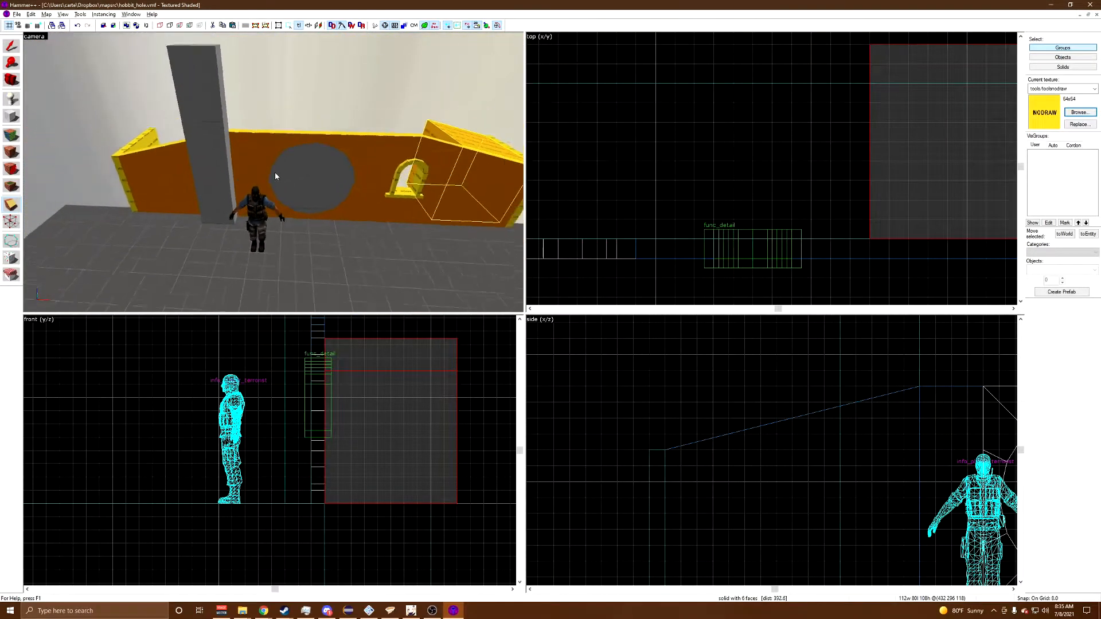
key(s)
key(z)
key(d)
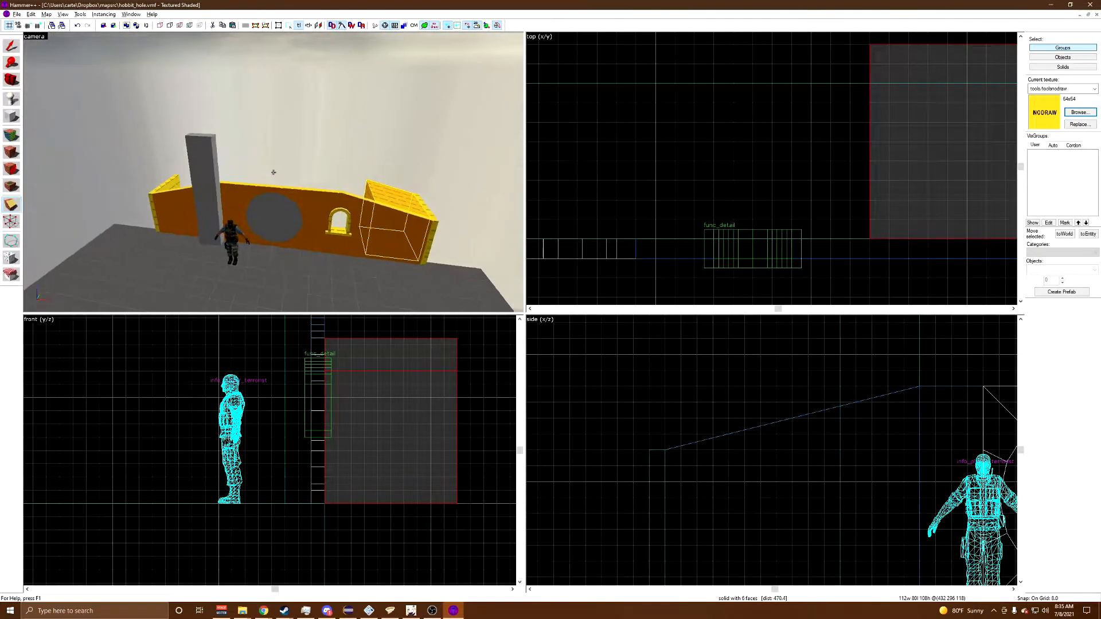
Step: Extend the sloped wall section on the other side of the door forward to 88 units deep
key(w)
key(z)
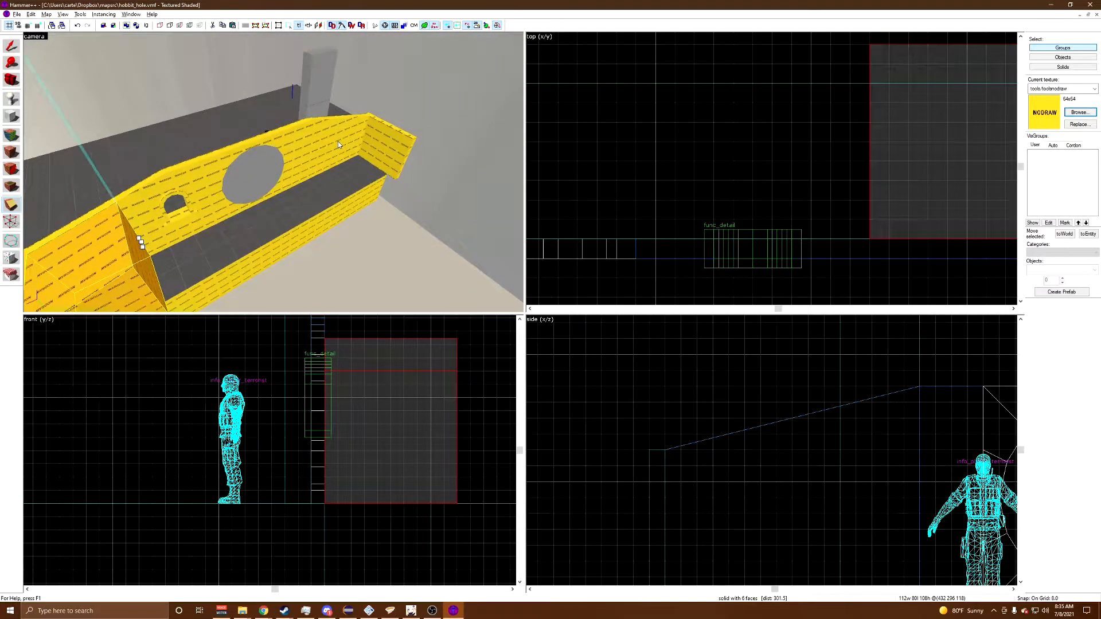
click(7, 51)
click(336, 135)
scroll(786, 273, down, 3)
scroll(786, 276, down, 1)
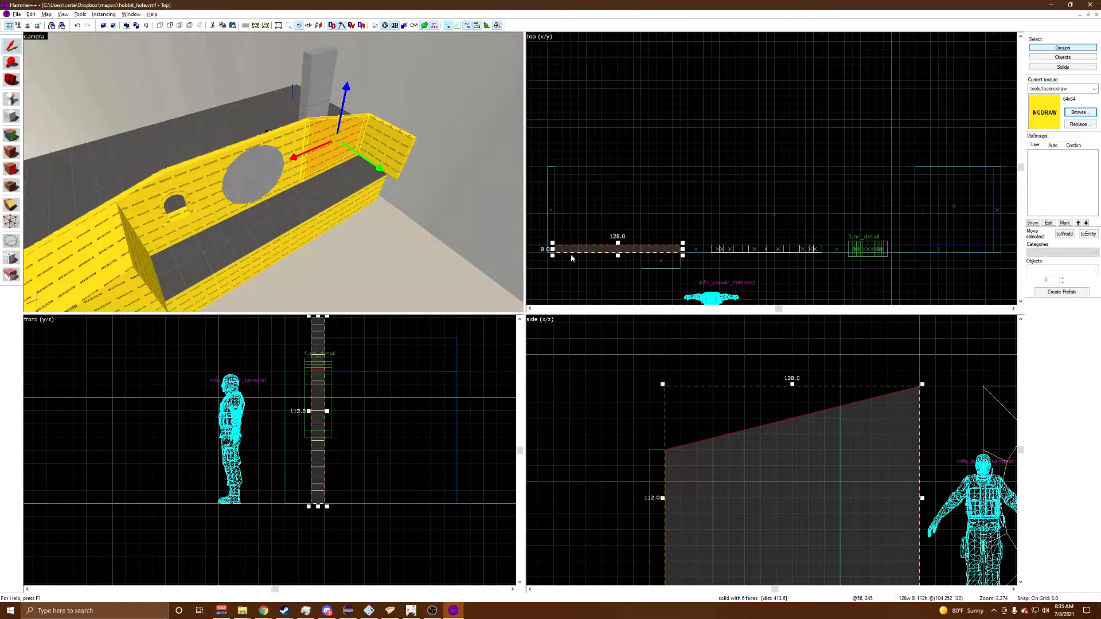
scroll(572, 257, up, 2)
scroll(620, 245, down, 3)
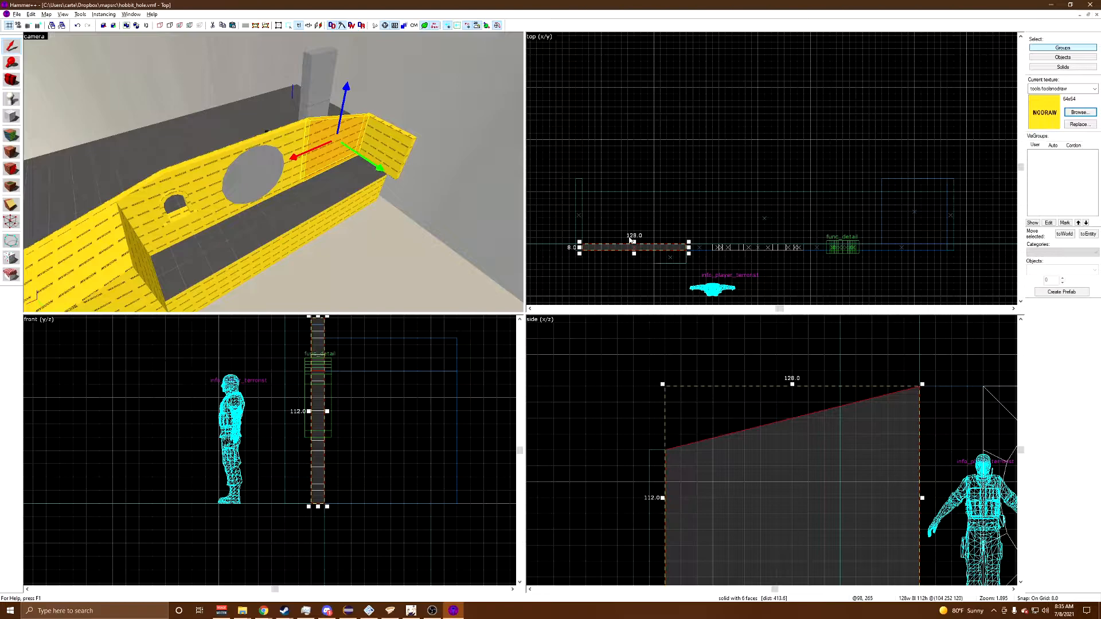
drag(633, 242, 634, 177)
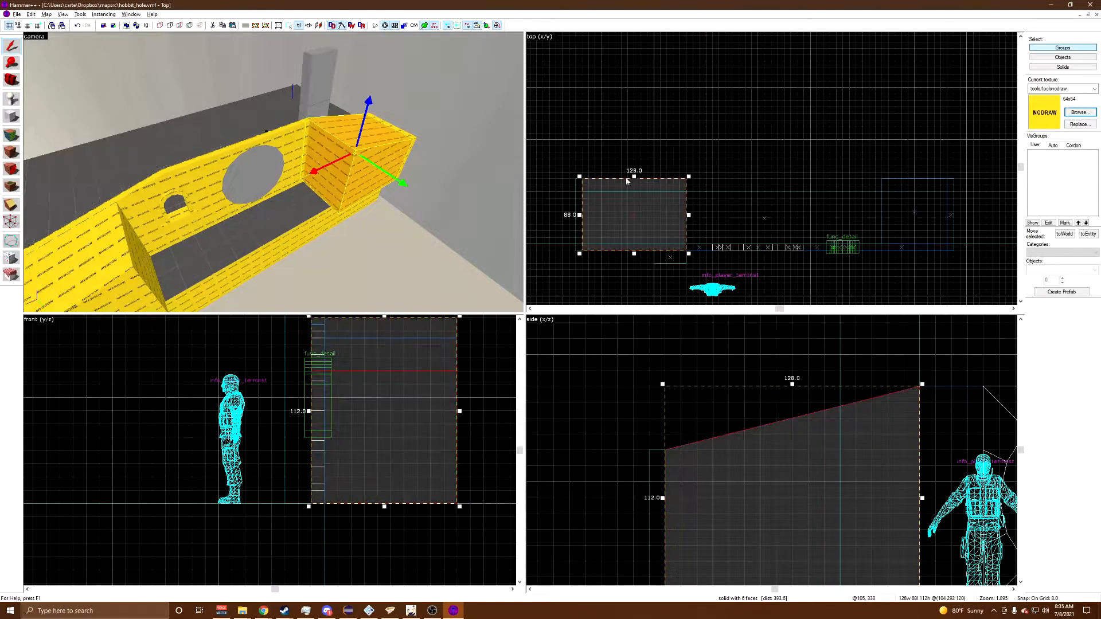
Step: Examine the nodraw shell and its partly open roof from the interior side and from above
key(w)
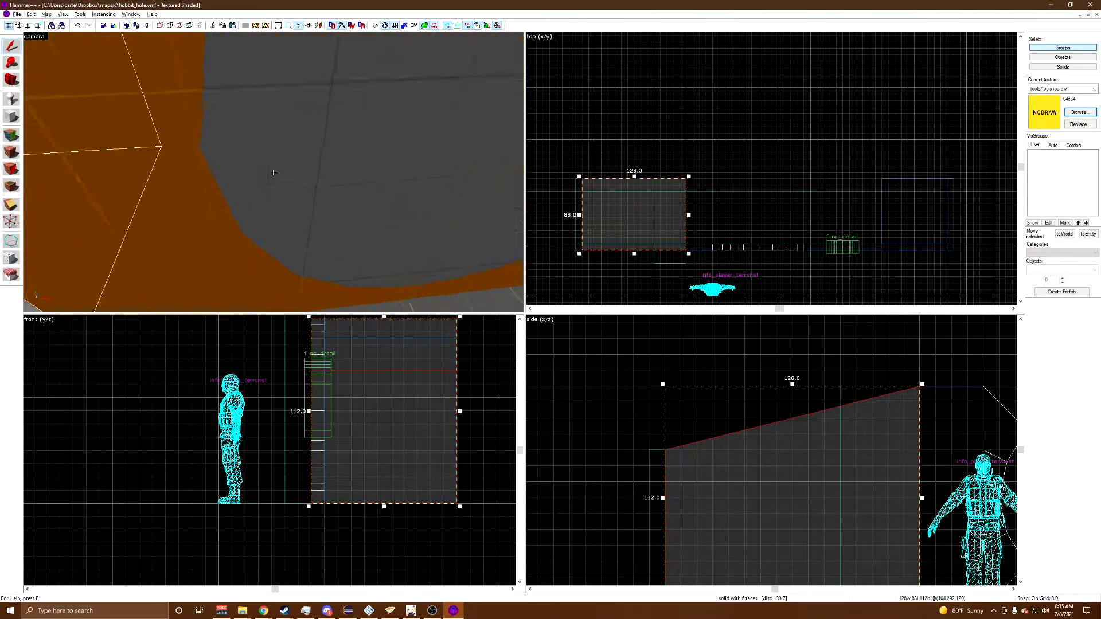
key(s)
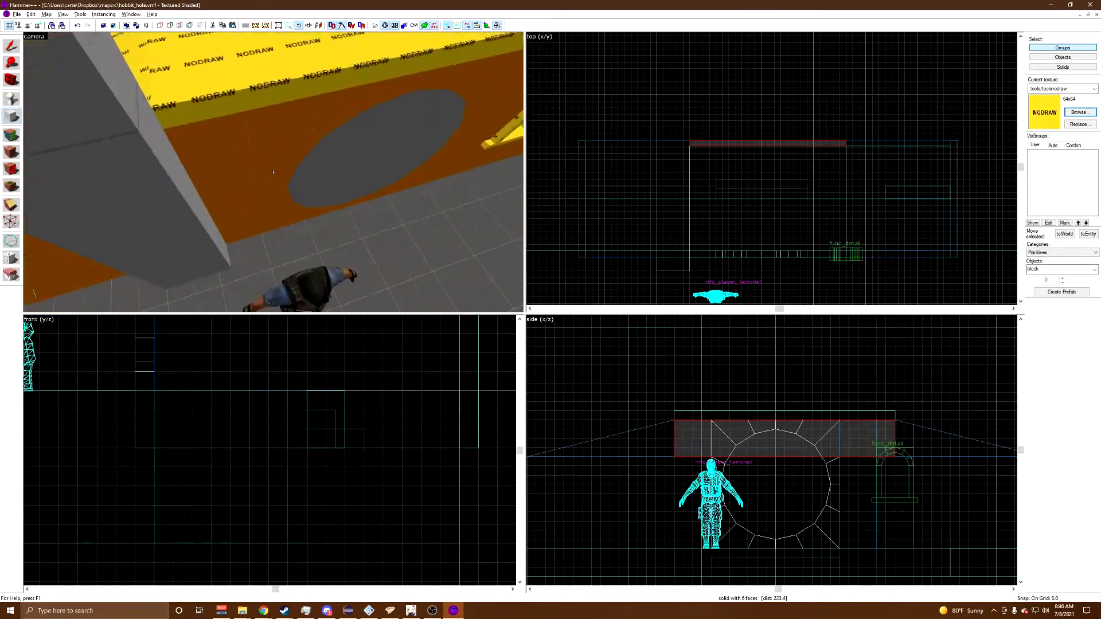
key(w)
key(s)
key(z)
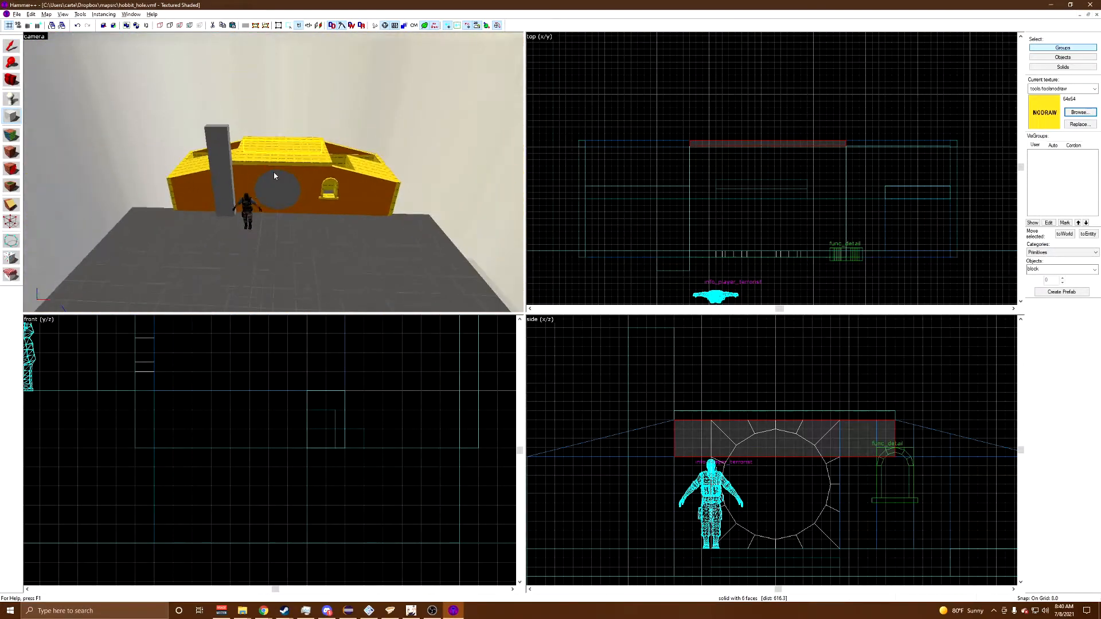
key(z)
key(w)
key(d)
key(s)
key(z)
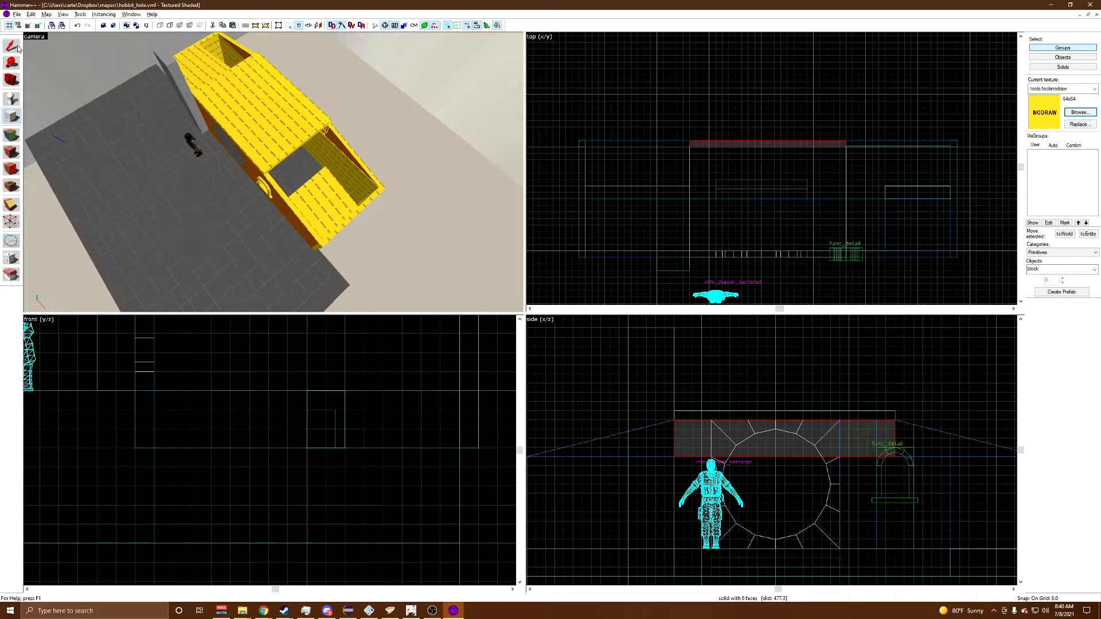
Step: Create a nodraw roof slab 128 units wide and 144 units deep, adjoining the central roof slab on the side away from the window
click(11, 47)
click(271, 129)
click(10, 115)
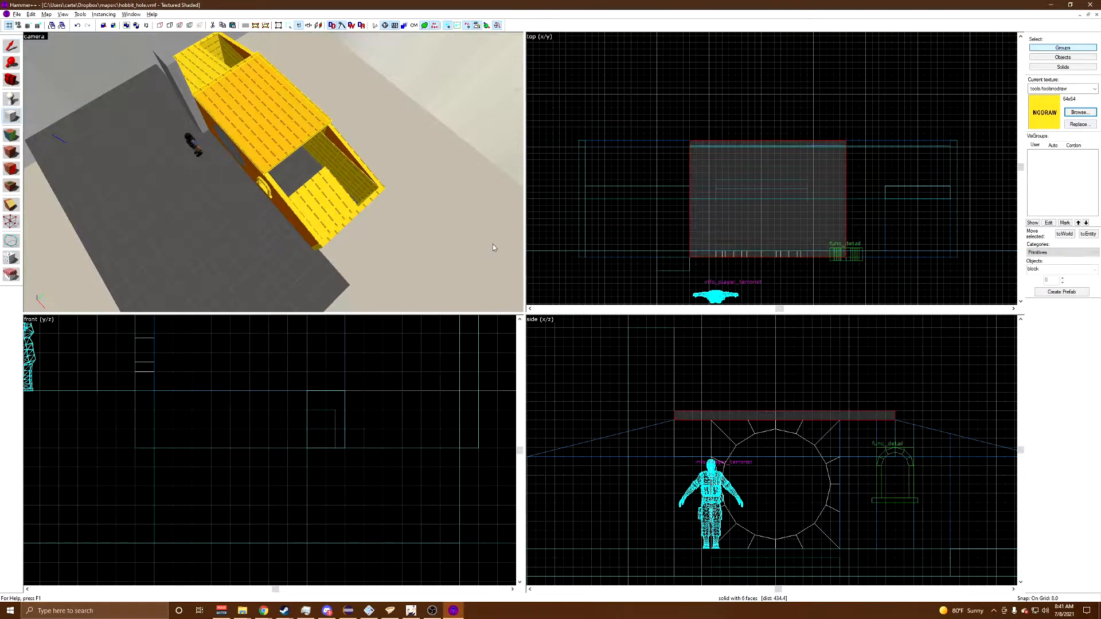
scroll(675, 409, down, 1)
drag(675, 410, 552, 421)
key(Return)
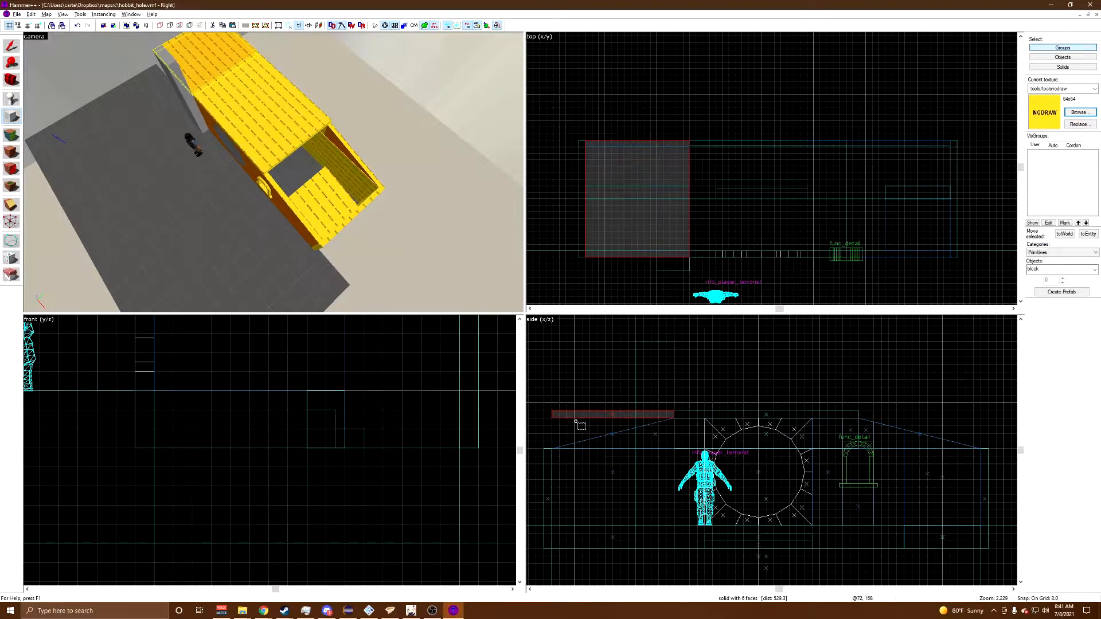
Step: Lower the outer vertices of the new roof slab so it slopes along the top of the wall
key(shift+v)
drag(548, 432, 552, 449)
scroll(552, 465, up, 5)
scroll(551, 467, up, 1)
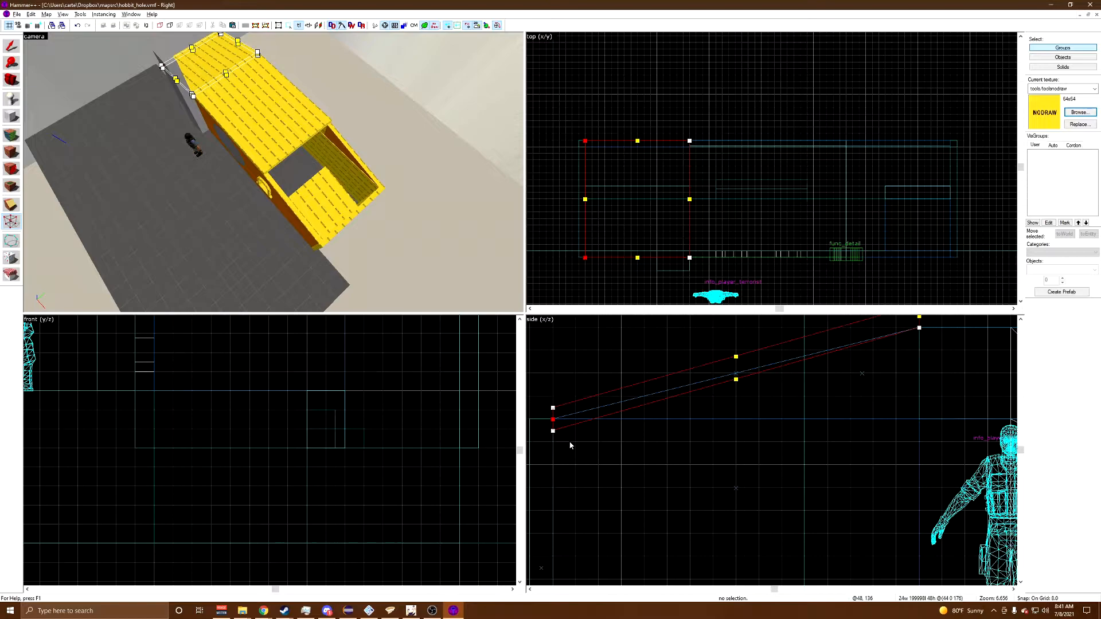
scroll(588, 415, down, 5)
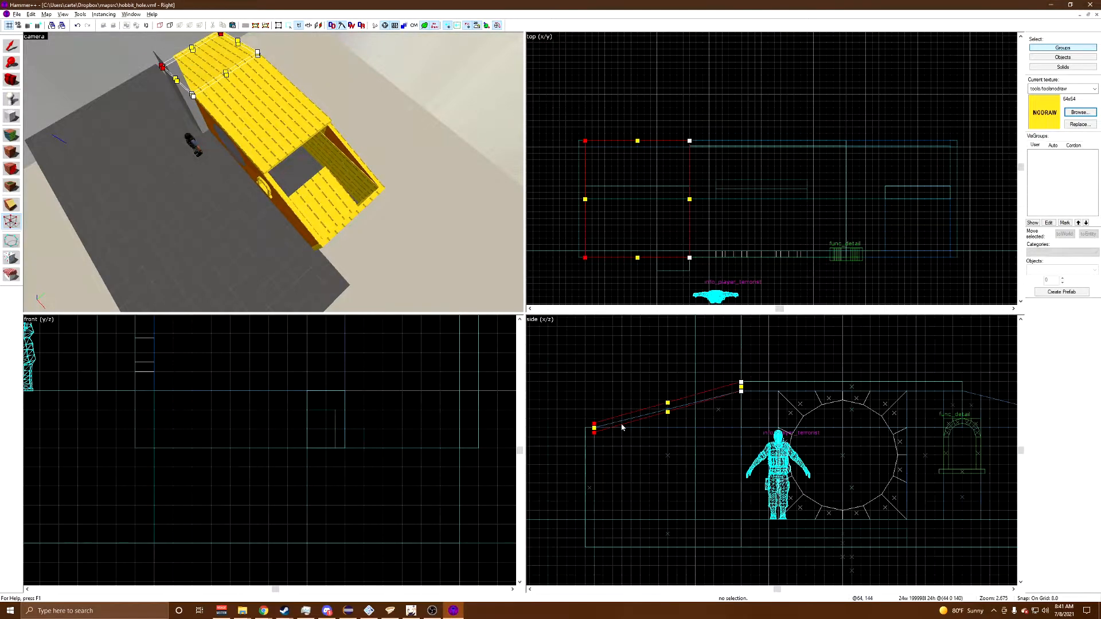
scroll(590, 394, up, 3)
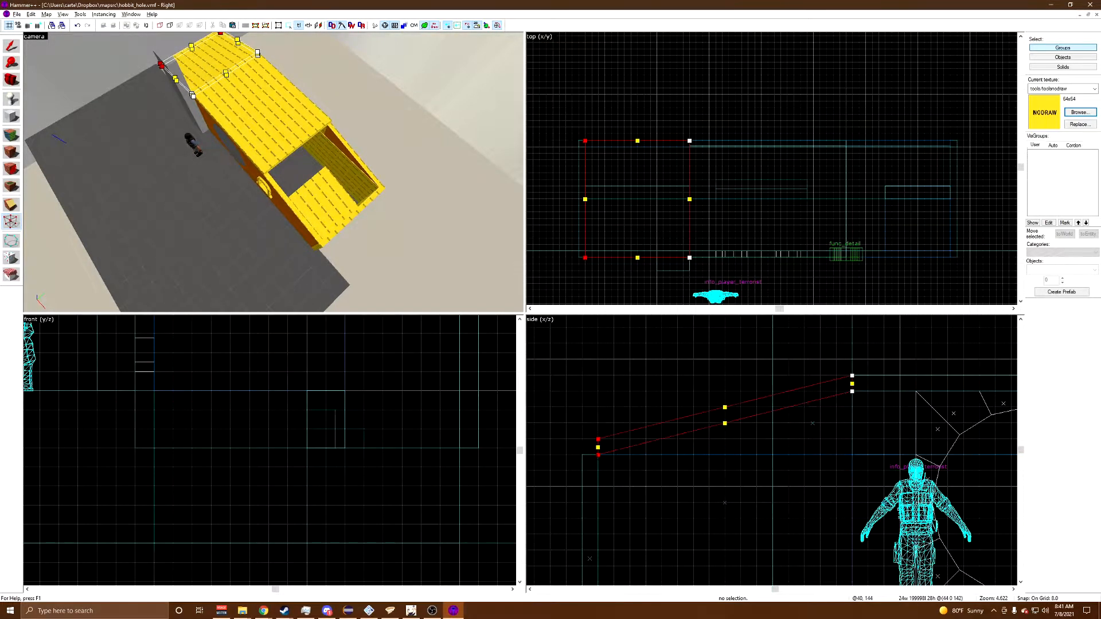
click(11, 51)
Step: Copy the sloped roof slab to the window side and mirror it to slope outward
scroll(670, 479, down, 6)
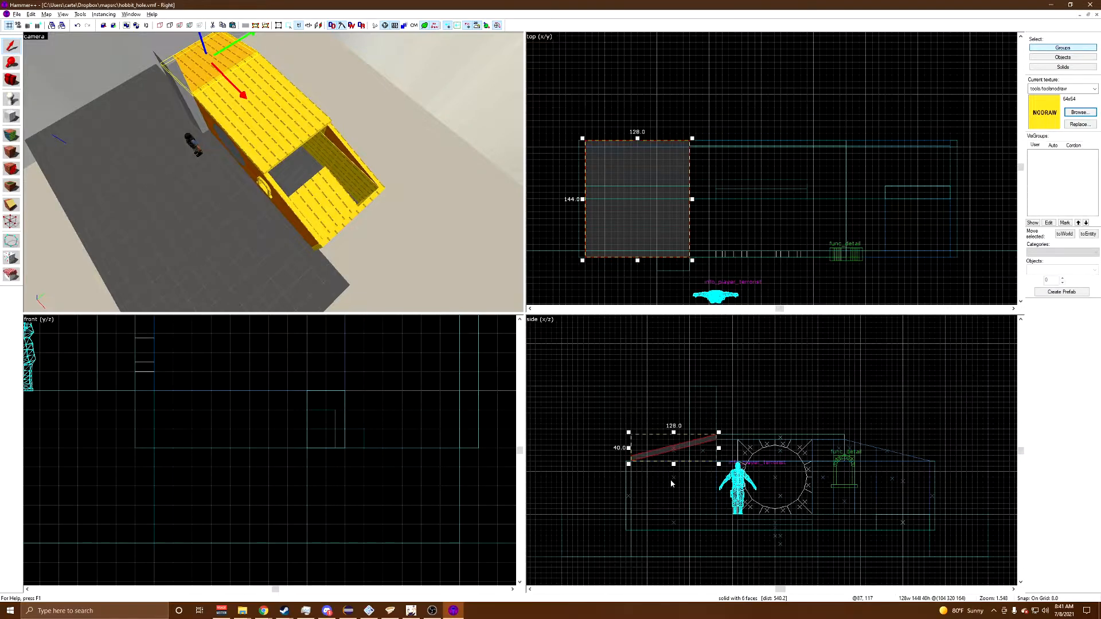
scroll(631, 462, up, 2)
drag(592, 444, 894, 451)
key(ctrl+l)
Step: Start face editing and pick up the dev/graygrid texture from the round door
key(z)
key(w)
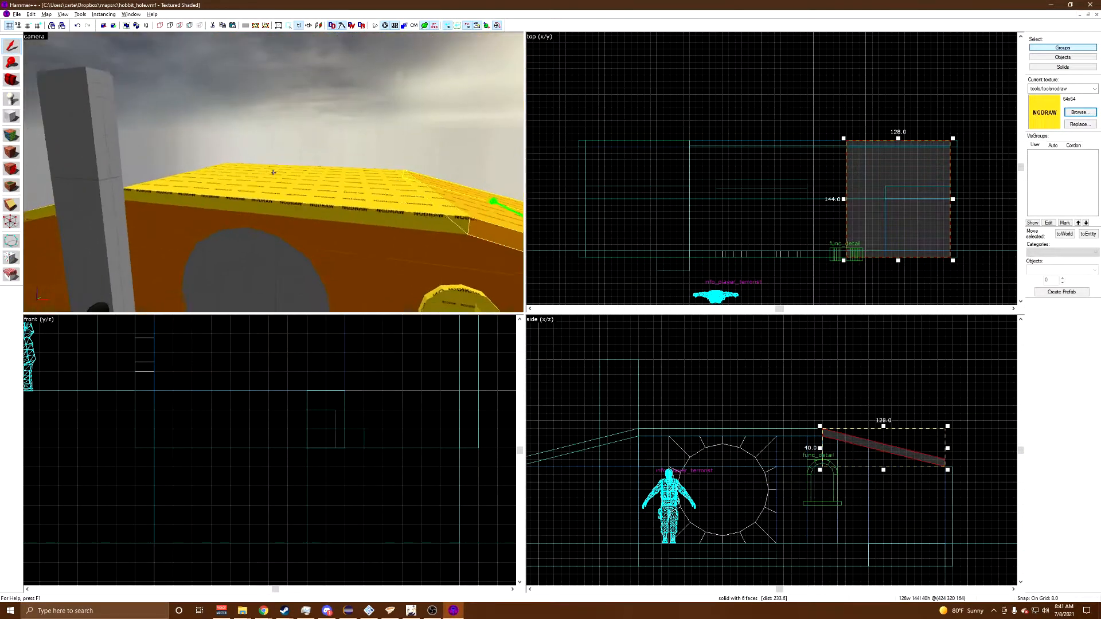
key(s)
key(w)
key(s)
key(z)
key(a)
key(w)
click(12, 134)
key(z)
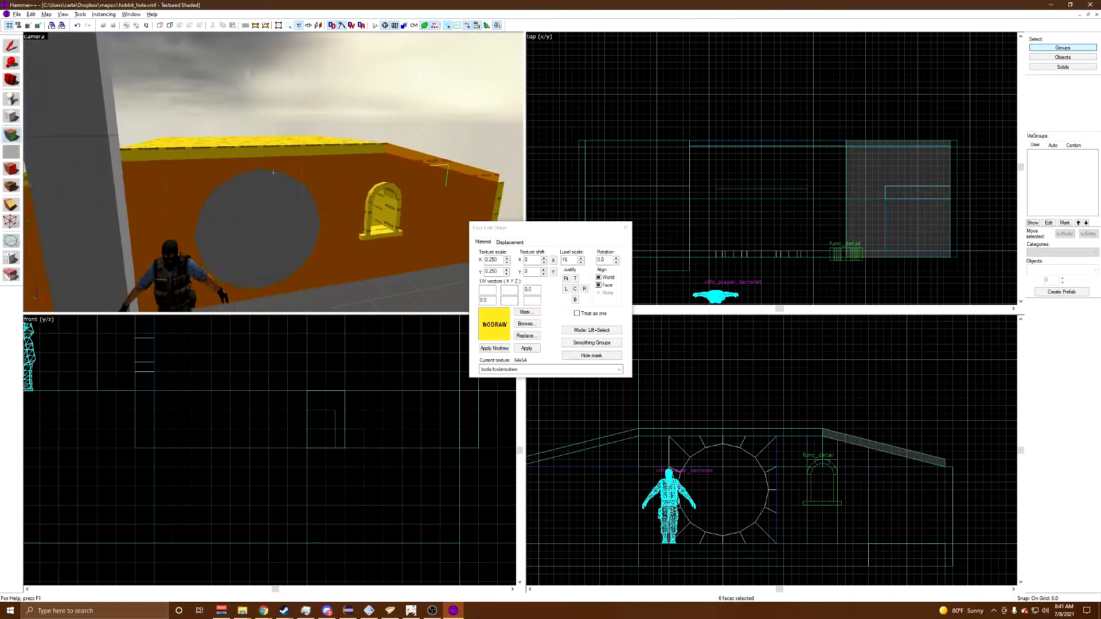
key(w)
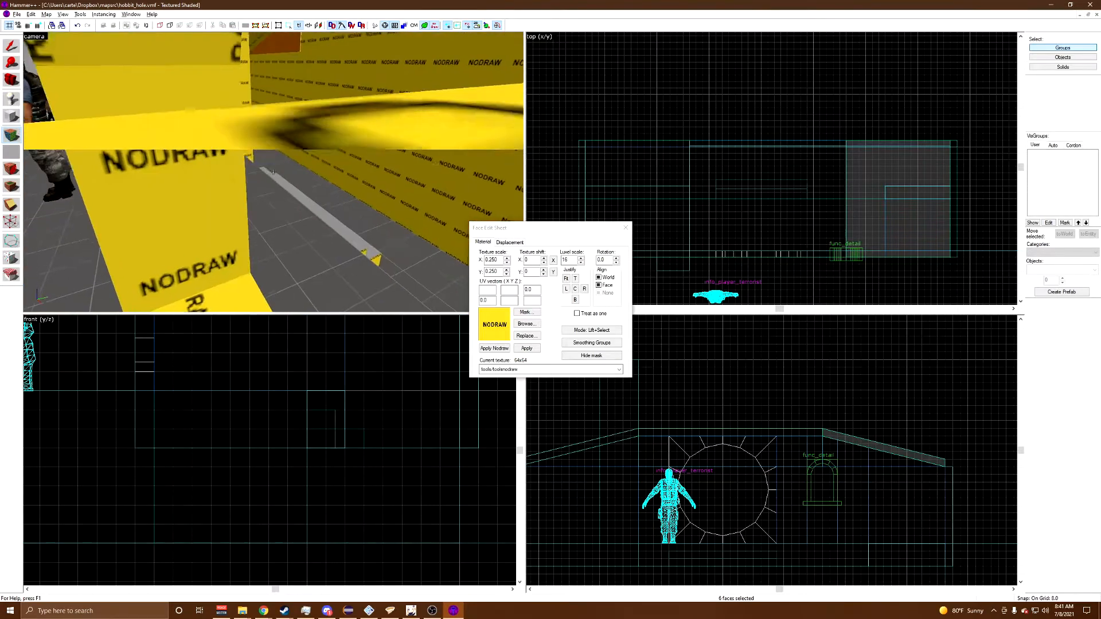
click(273, 172)
key(z)
Step: Apply the dev/graygrid texture to the faces of the window's sill, side jambs and arch
right_click(276, 205)
right_click(286, 219)
right_click(310, 192)
right_click(328, 196)
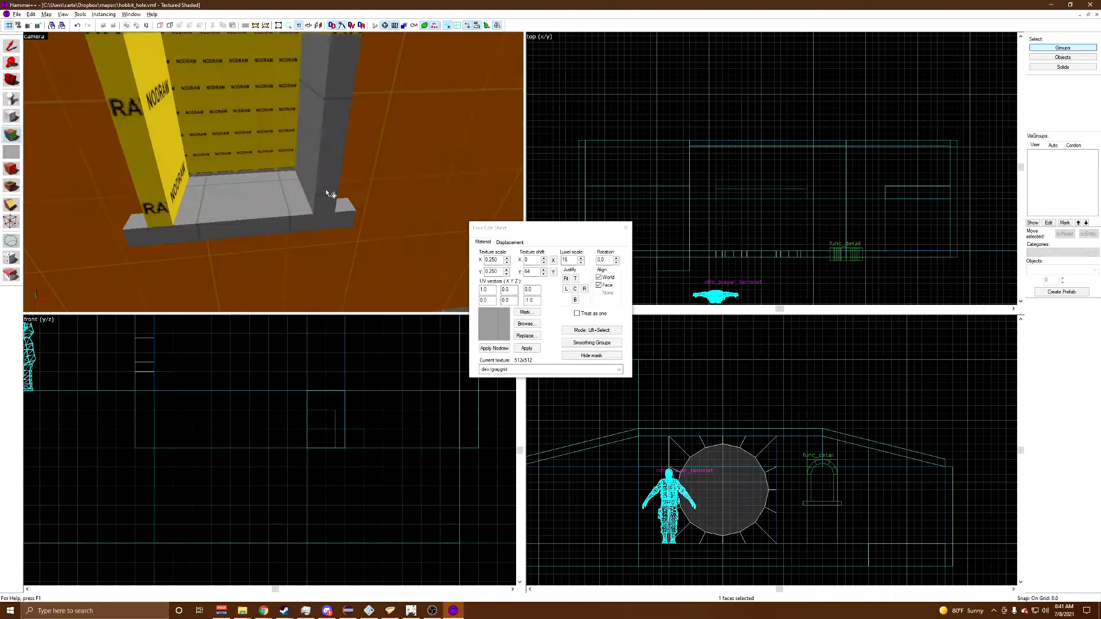
right_click(176, 189)
right_click(150, 191)
key(z)
key(z)
right_click(213, 198)
right_click(192, 190)
right_click(230, 158)
right_click(275, 152)
right_click(252, 133)
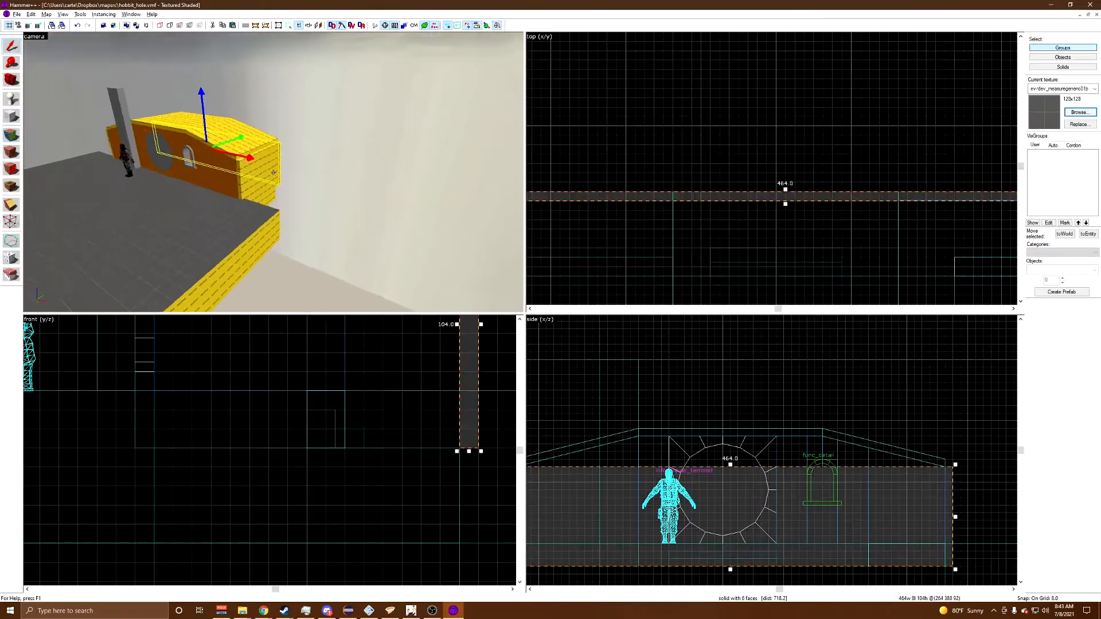
scroll(275, 177, up, 3)
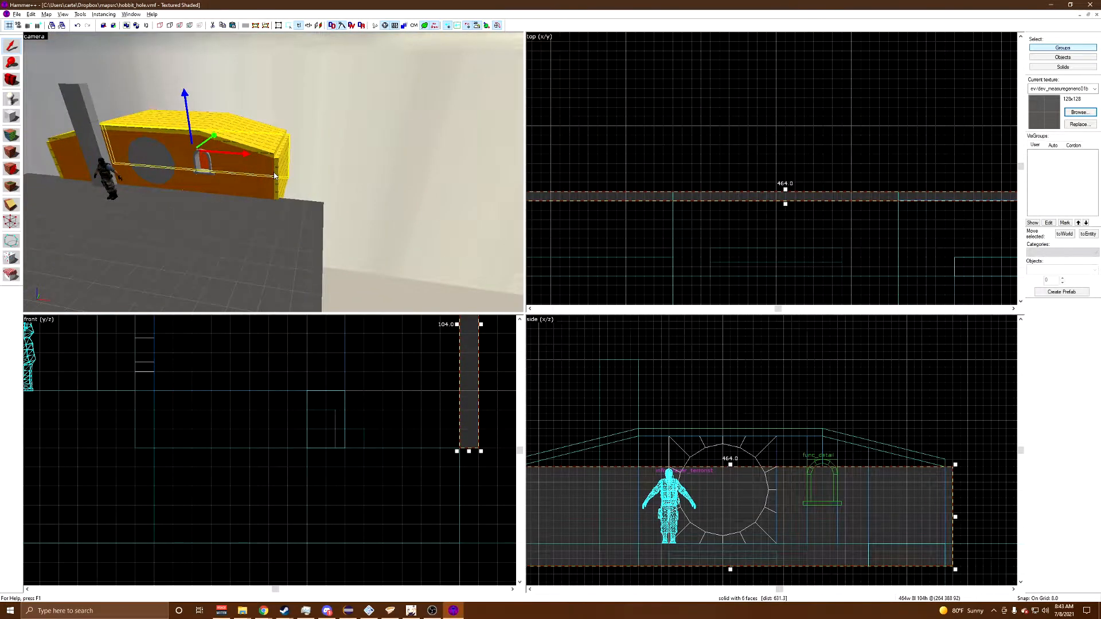
Step: Select the round door and change its entity class from func_detail to func_door_rotating
scroll(275, 176, down, 3)
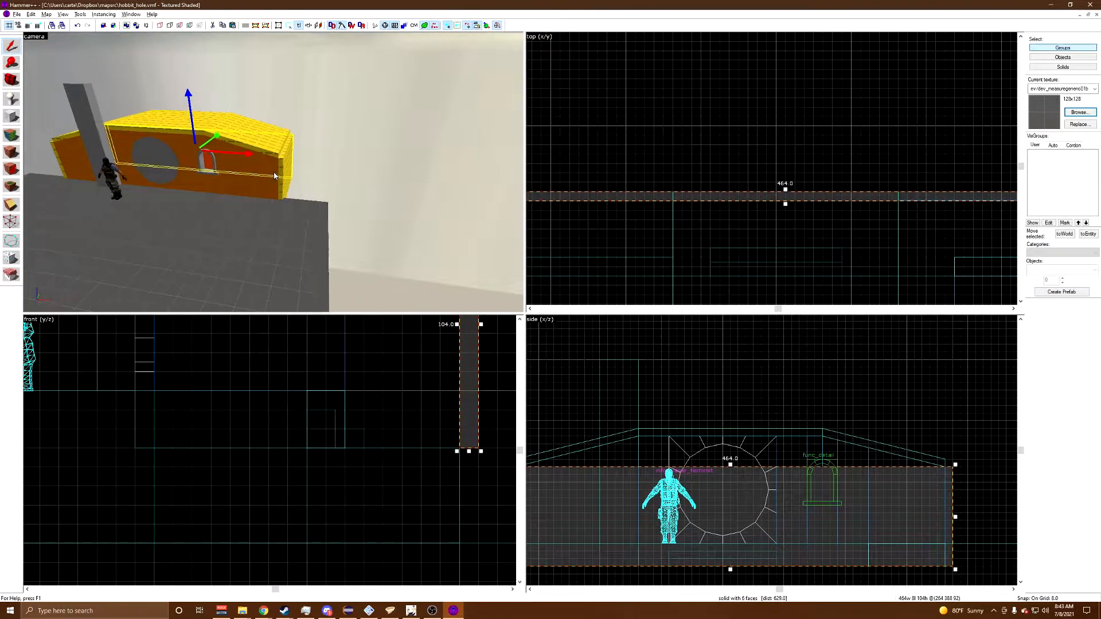
scroll(274, 177, up, 5)
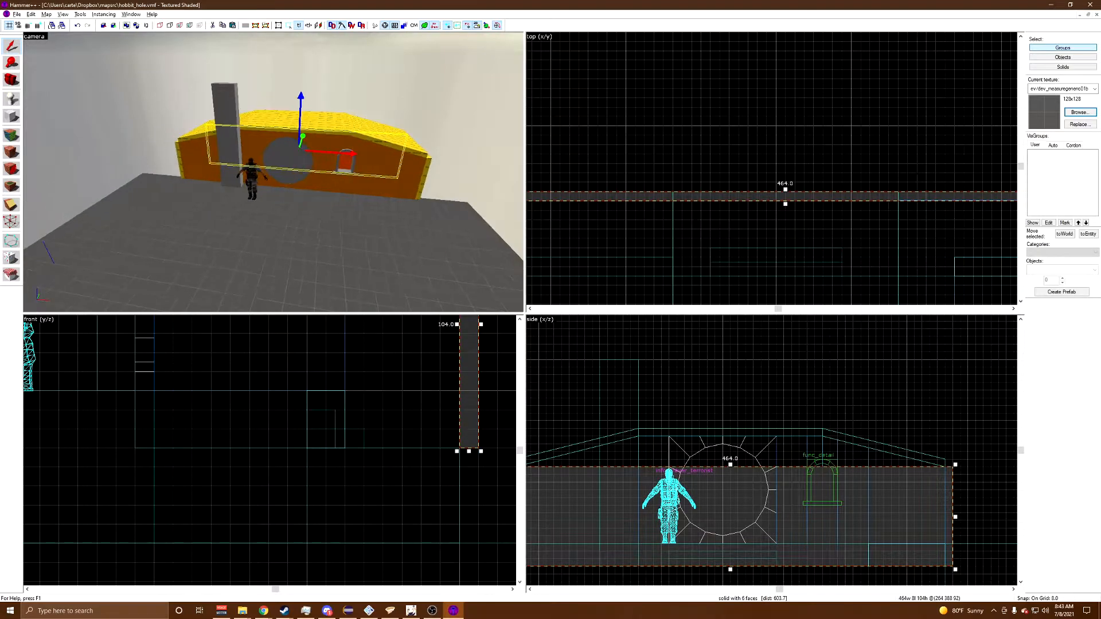
click(274, 176)
scroll(274, 172, up, 4)
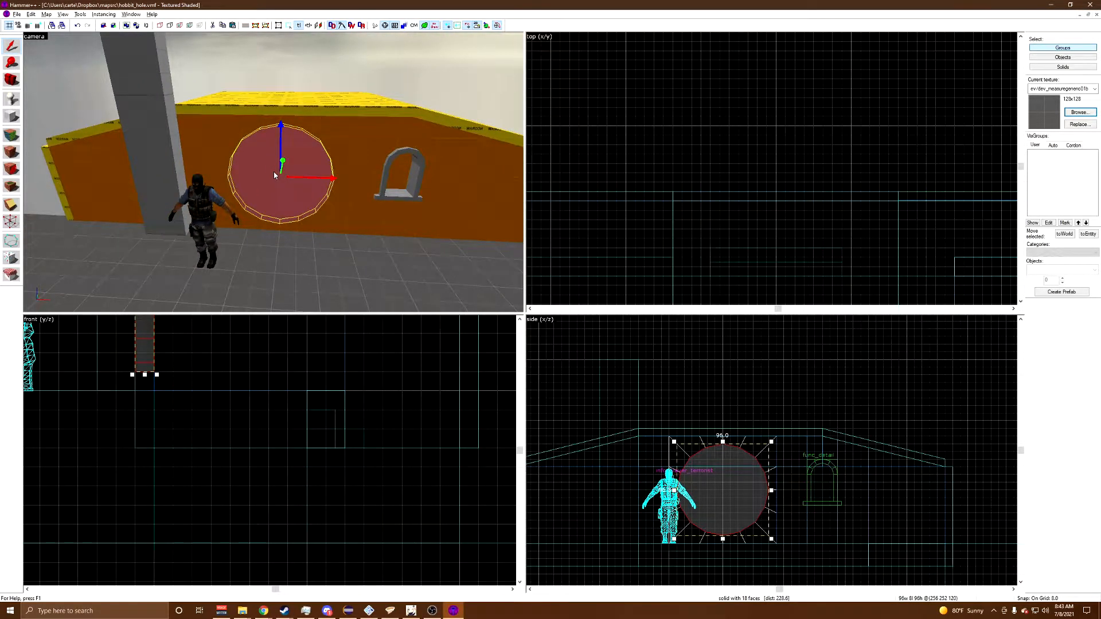
key(alt+Return)
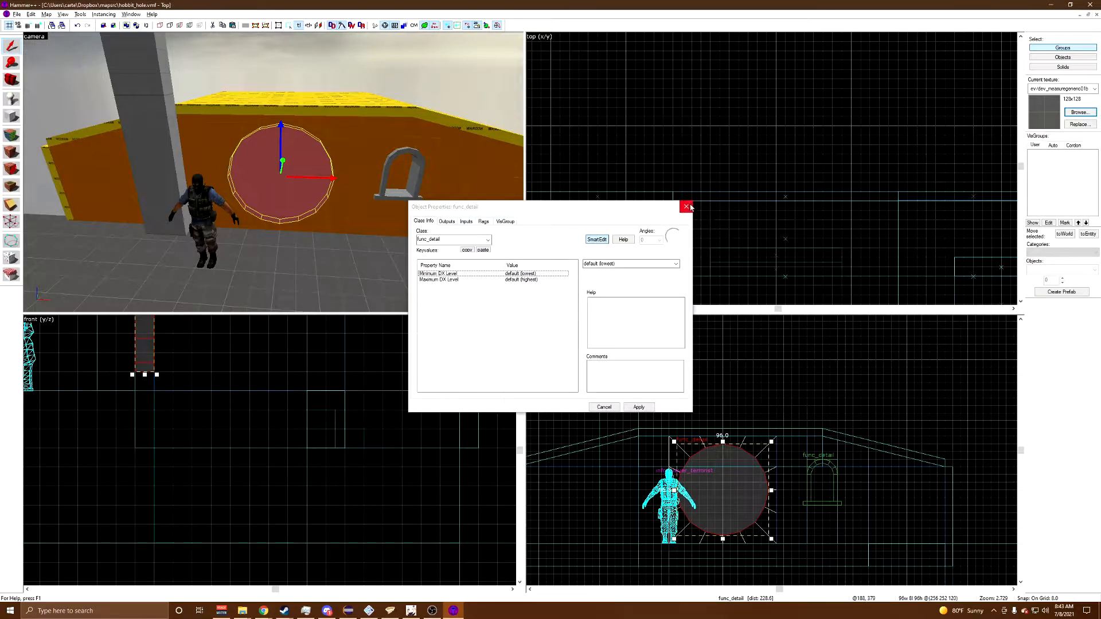
click(458, 238)
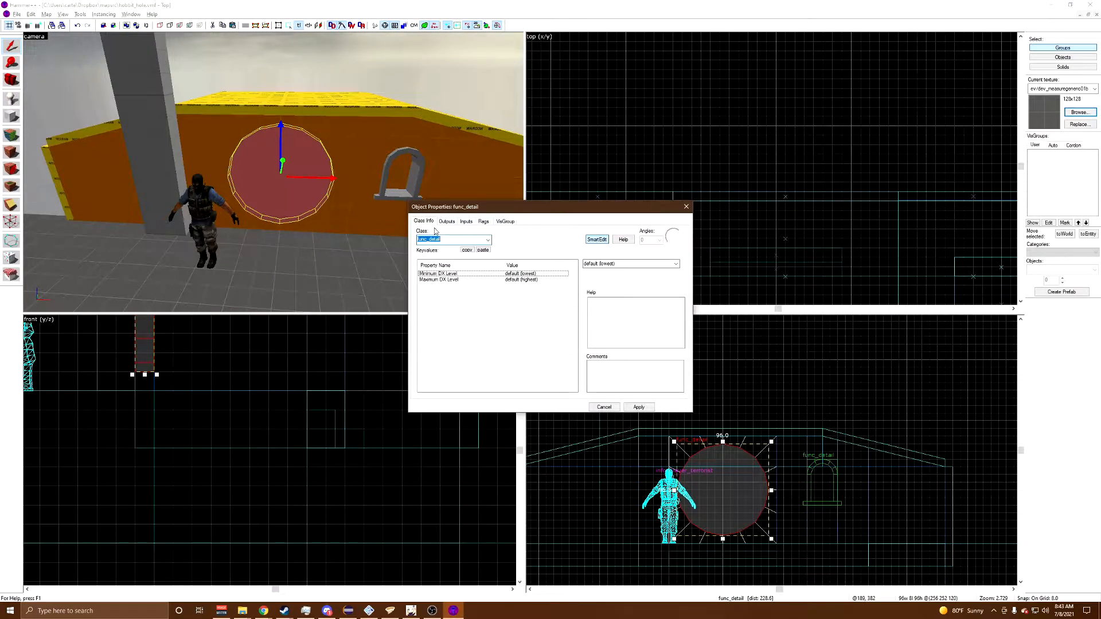
text(door)
key(Down)
key(Down)
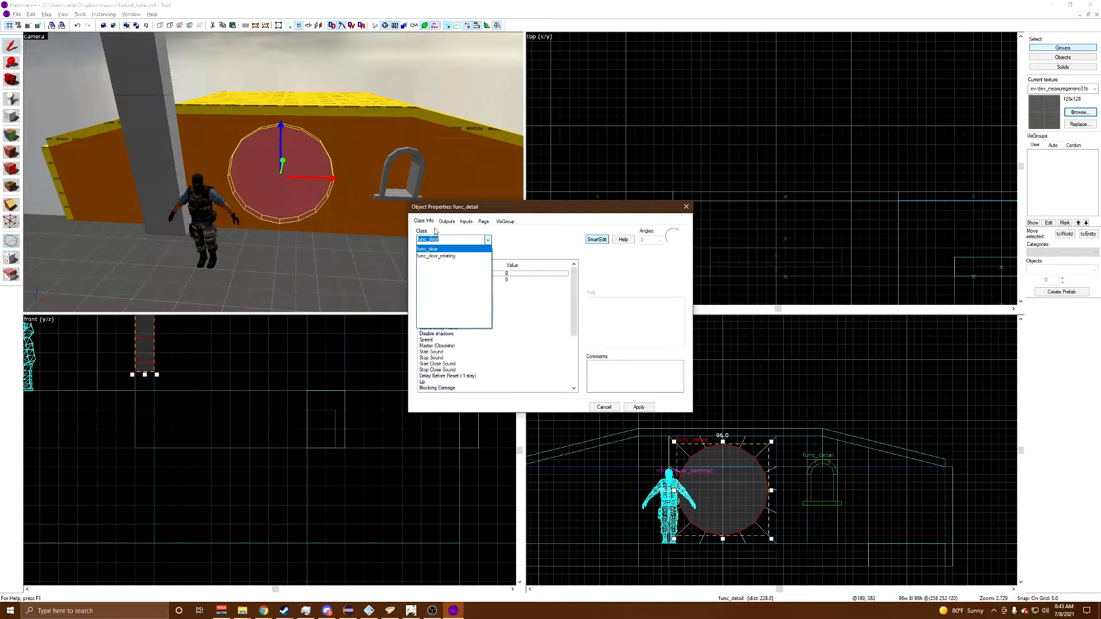
key(Return)
drag(488, 209, 685, 60)
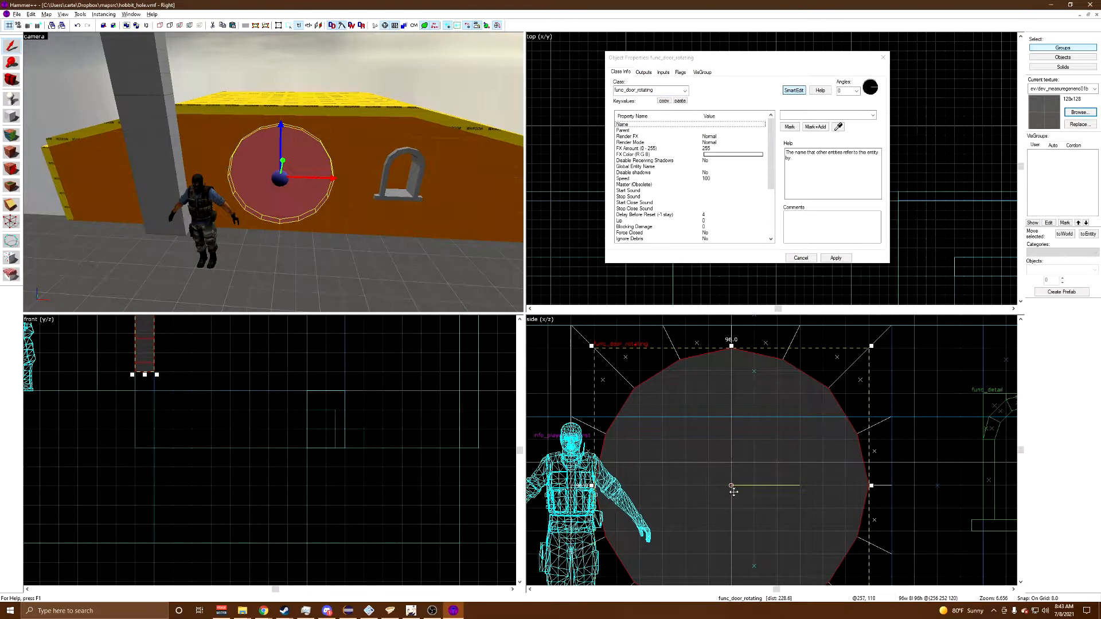
Step: Move the round door's rotation origin from its center to the edge nearest the pillar
drag(730, 486, 599, 488)
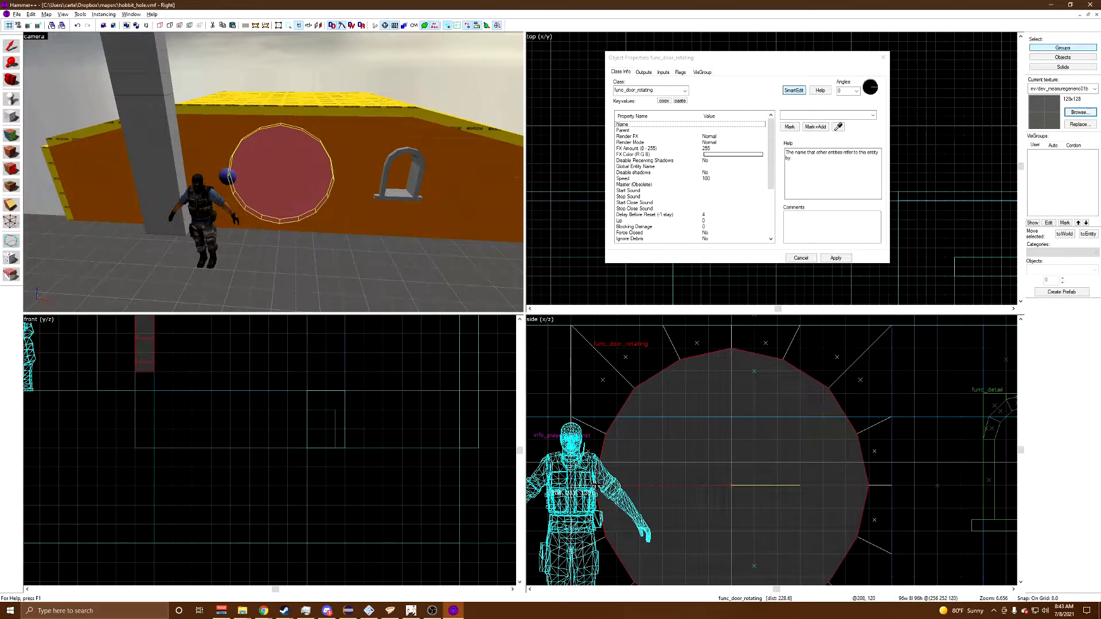
key(shift+s)
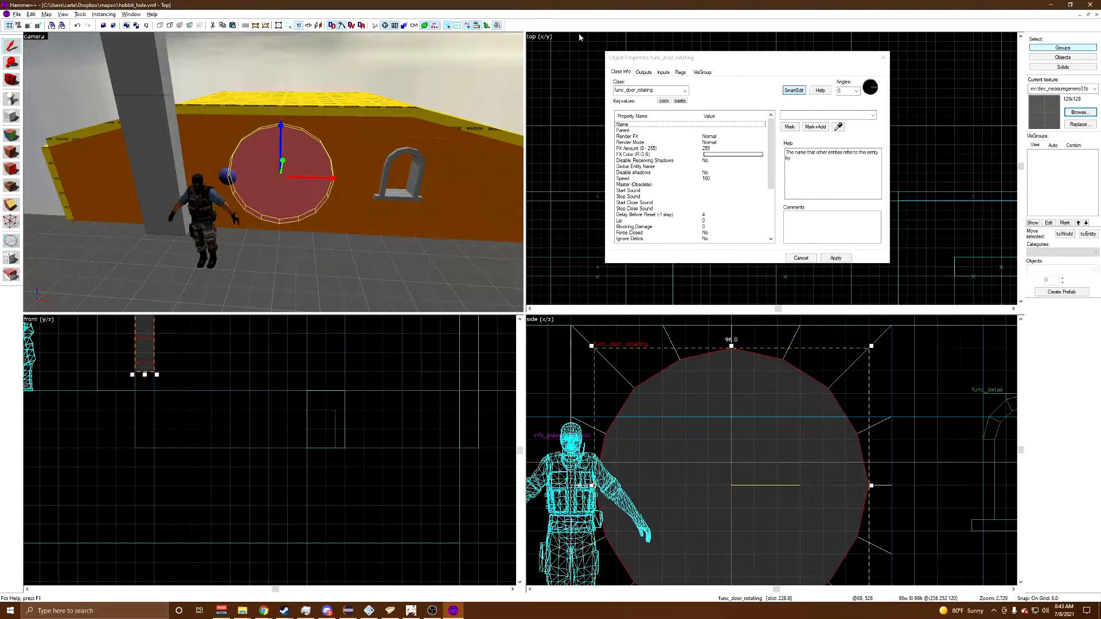
key(z)
key(w)
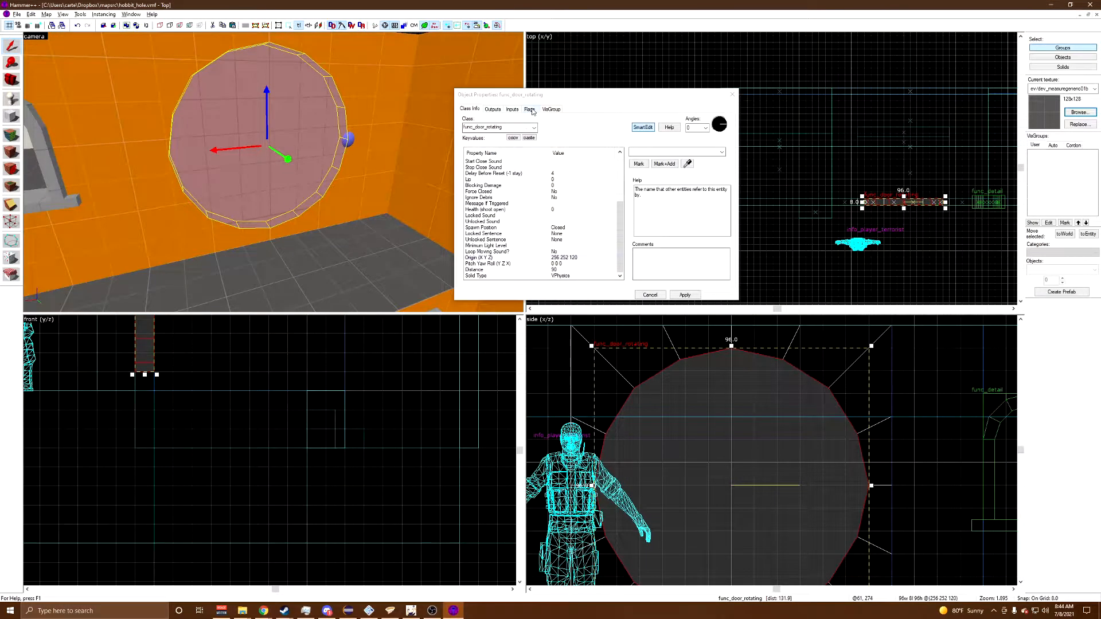
Step: Enable the One-way and Use Opens flags for the rotating door, then return to its class properties
click(530, 110)
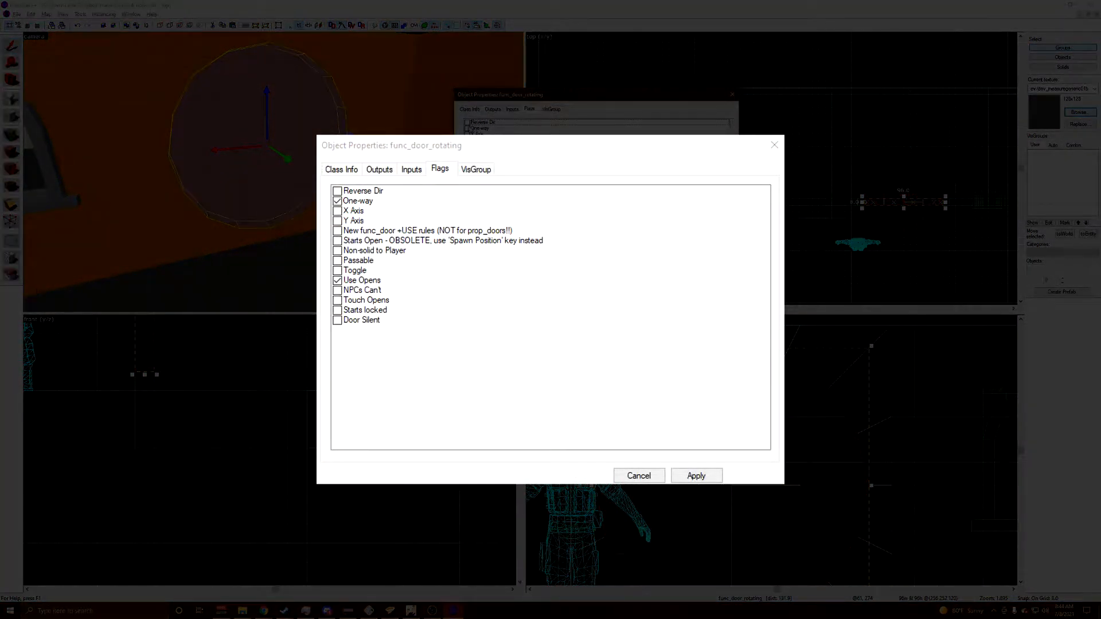
click(469, 129)
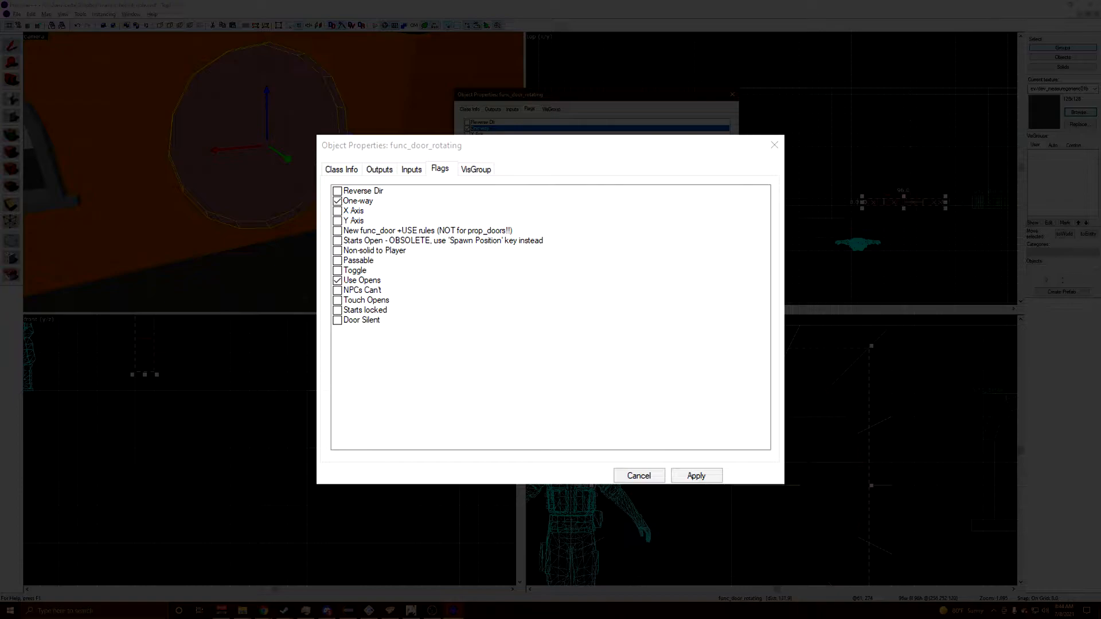
click(468, 176)
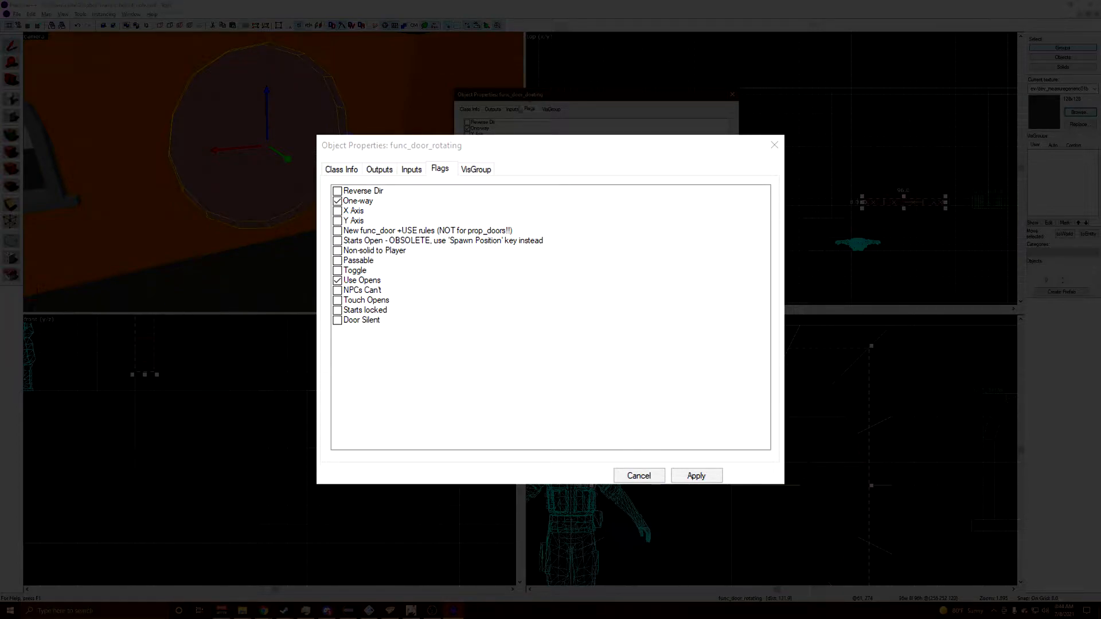
click(481, 112)
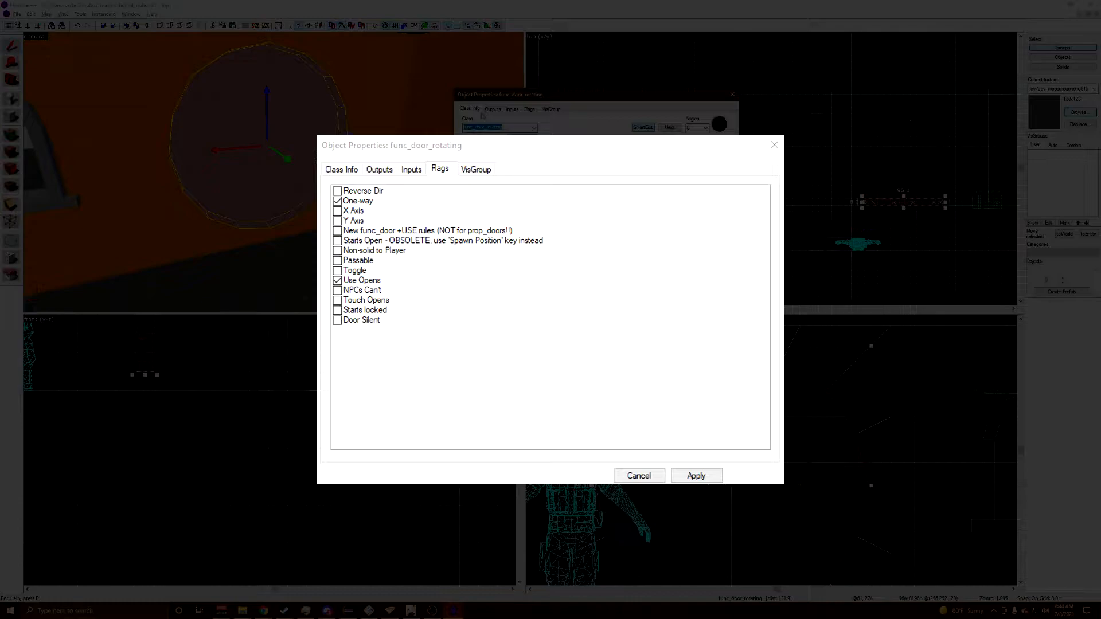
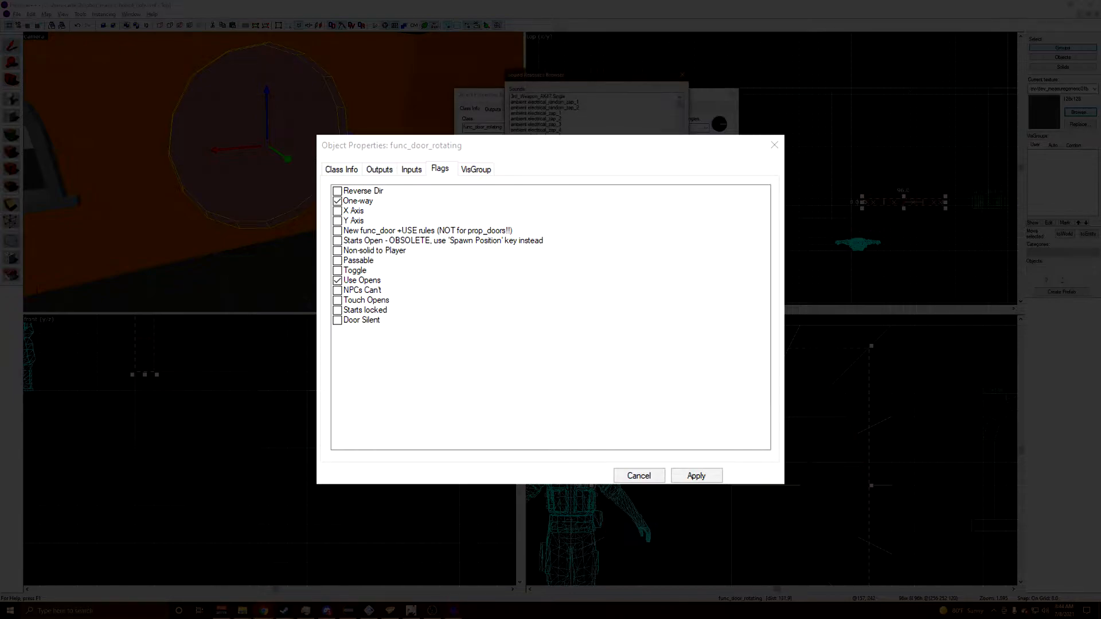
Step: Filter the sound resources for the door's Start Sound by "door"
drag(544, 84, 320, 120)
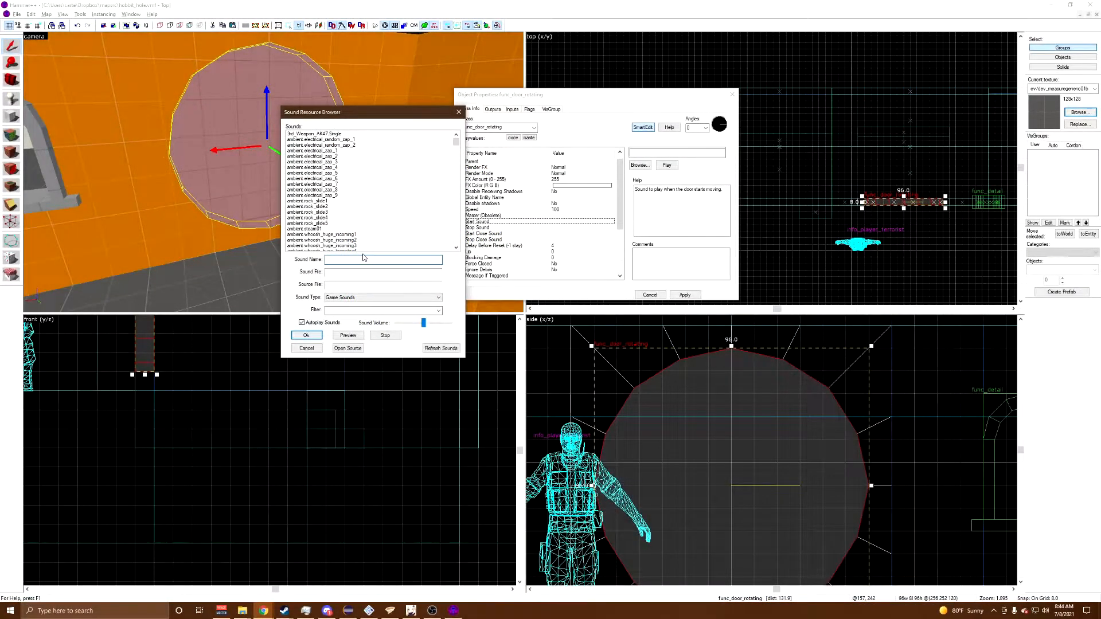
text(door)
key(BackSpace)
key(BackSpace)
key(BackSpace)
click(391, 310)
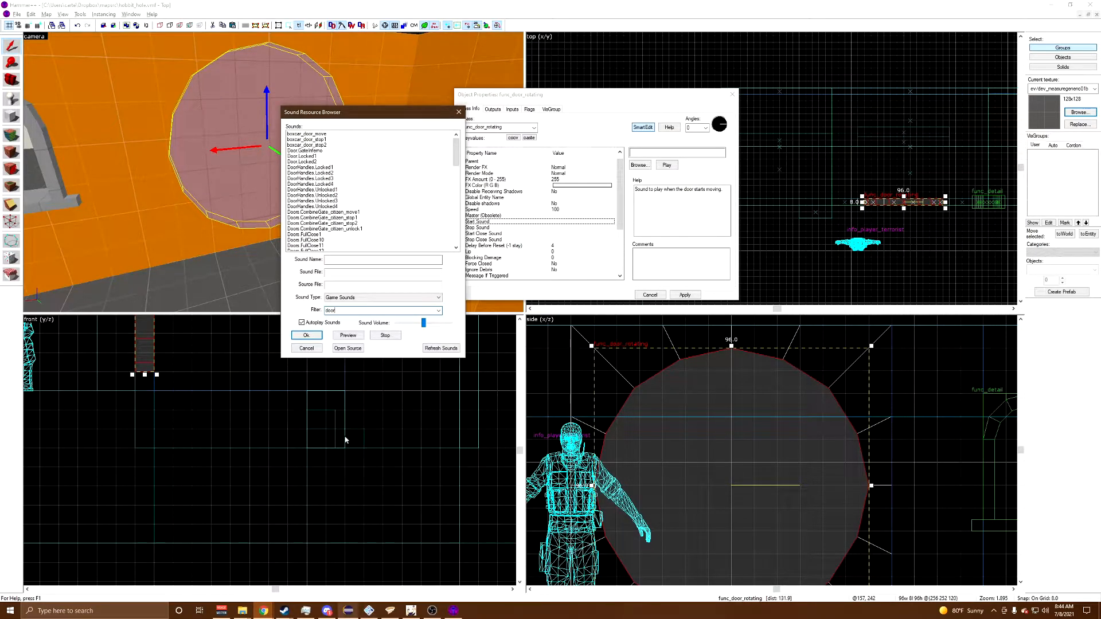
Step: Audition the Doors.FullClose sounds as candidates for the door's Start Sound
scroll(418, 195, down, 2)
click(340, 208)
click(334, 218)
scroll(333, 219, down, 4)
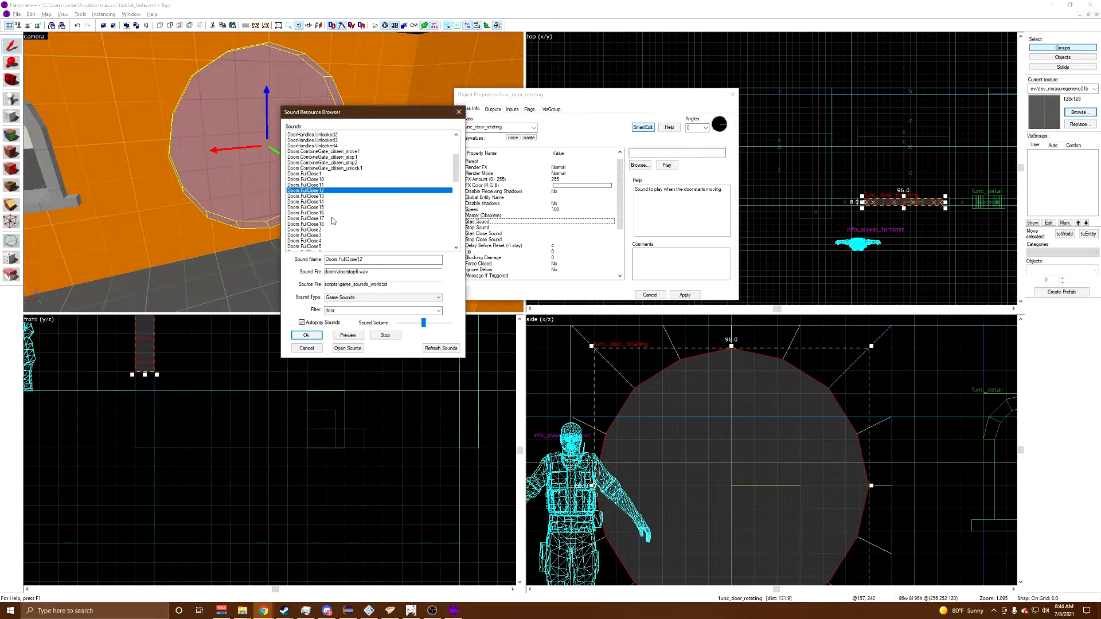
click(317, 179)
click(317, 184)
click(320, 190)
click(321, 195)
click(321, 206)
click(321, 213)
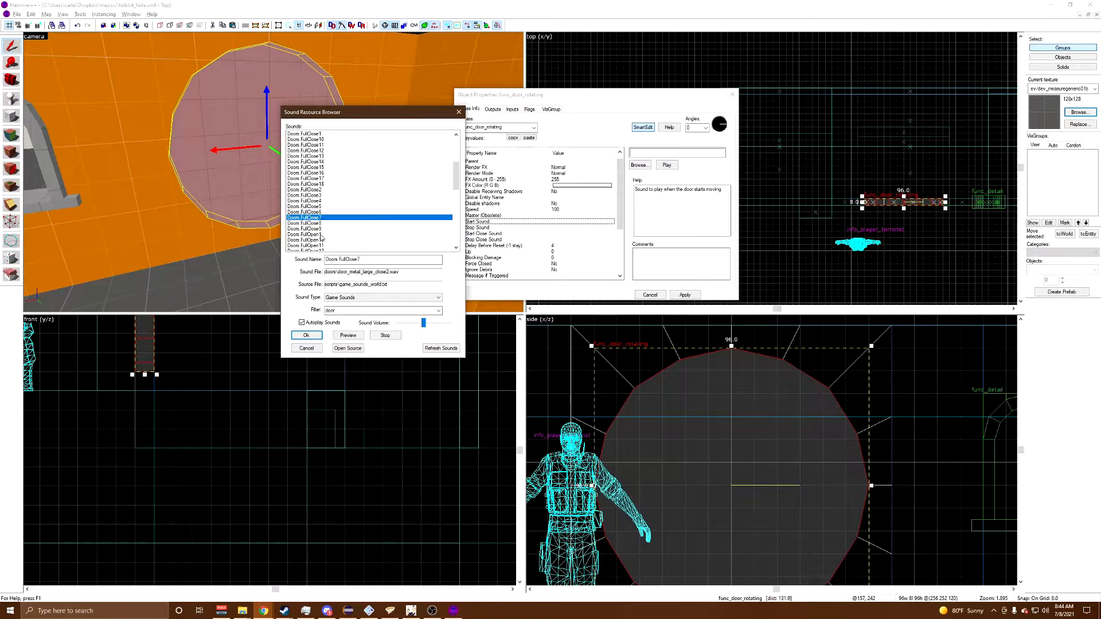
click(321, 229)
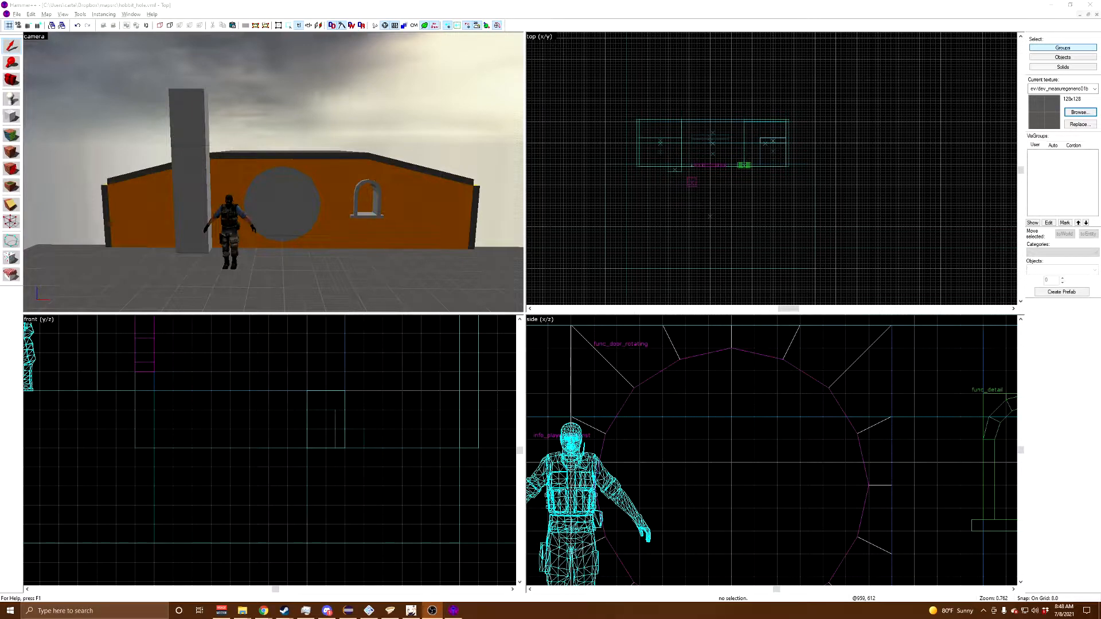
Step: Find the skybox textures and make tools/toolsskybox the current texture
click(1069, 112)
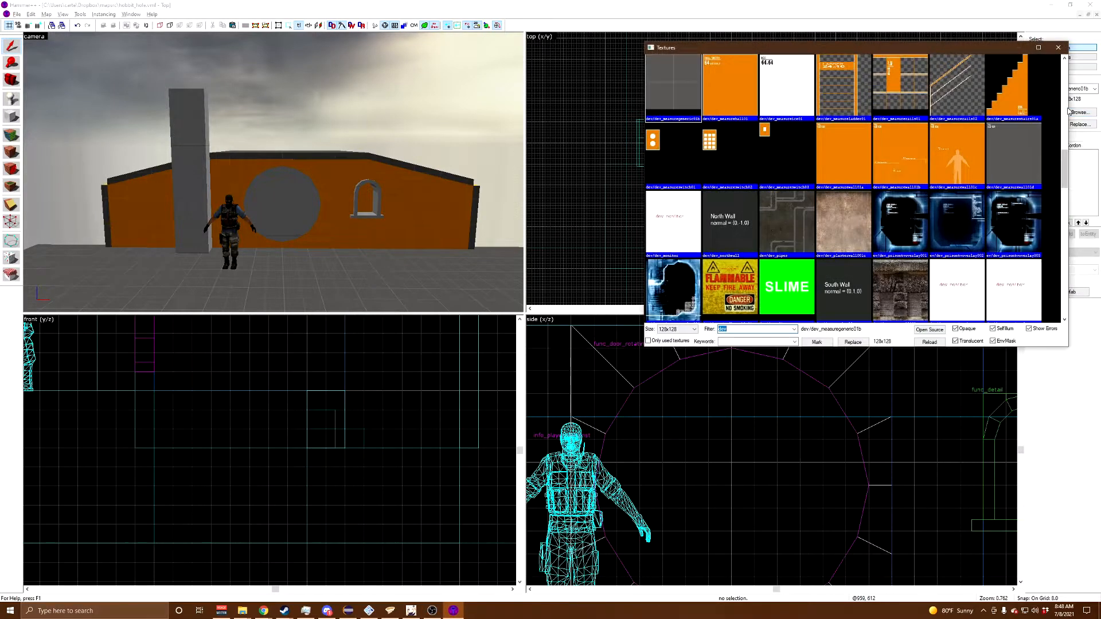
text(skybox)
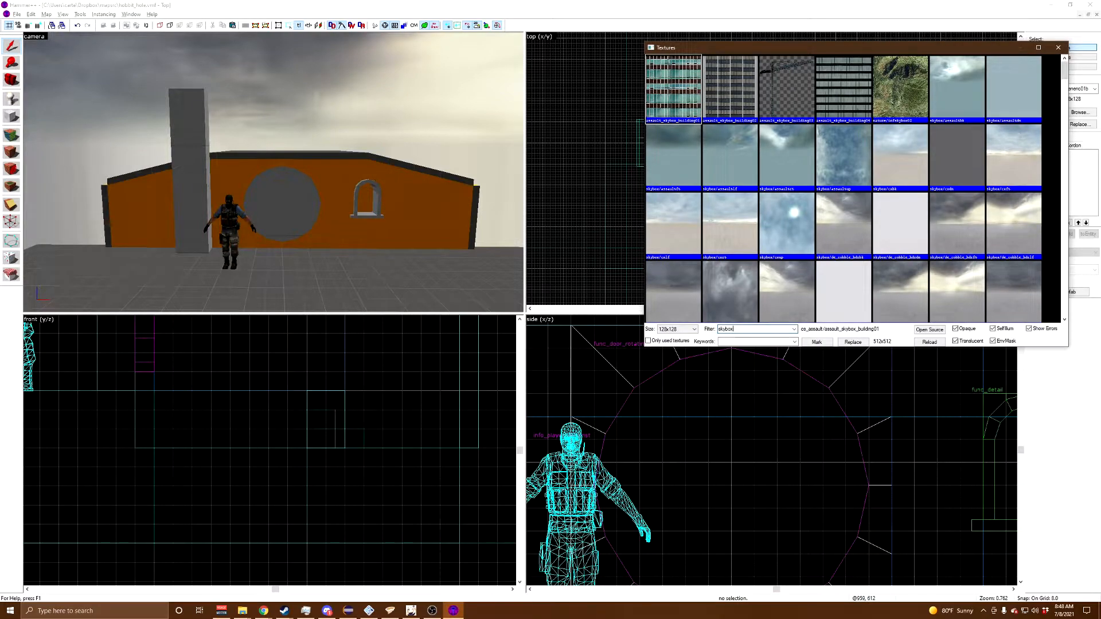
drag(1063, 73, 1072, 329)
double_click(1015, 215)
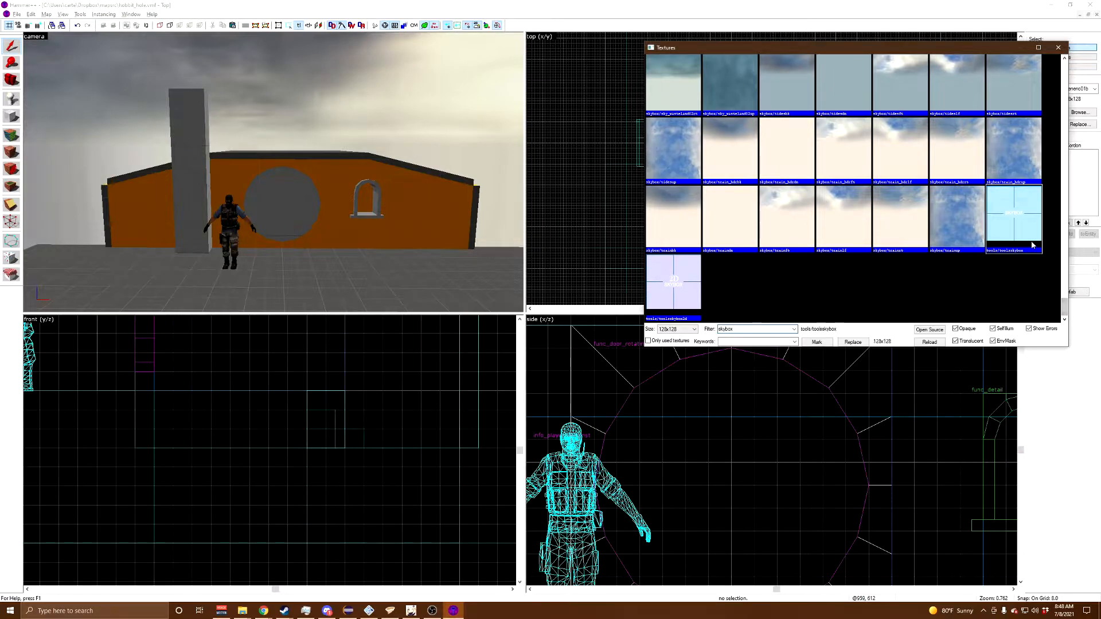
Step: Create a skybox-textured block 960 by 744 units and 488 units tall that encloses the whole hobbit hole
click(8, 115)
drag(560, 303, 863, 72)
scroll(857, 77, down, 4)
scroll(754, 421, down, 12)
drag(762, 460, 763, 481)
drag(761, 422, 778, 317)
key(Return)
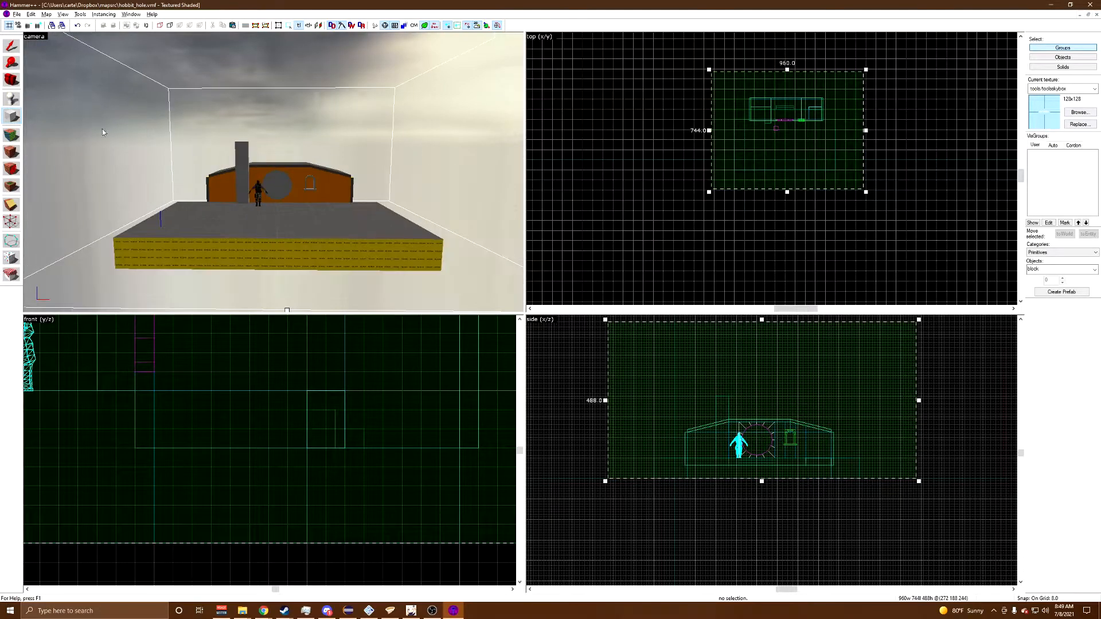
Step: Hollow the enclosing skybox block outward so it forms a sealed shell around the map
key(shift+s)
right_click(763, 95)
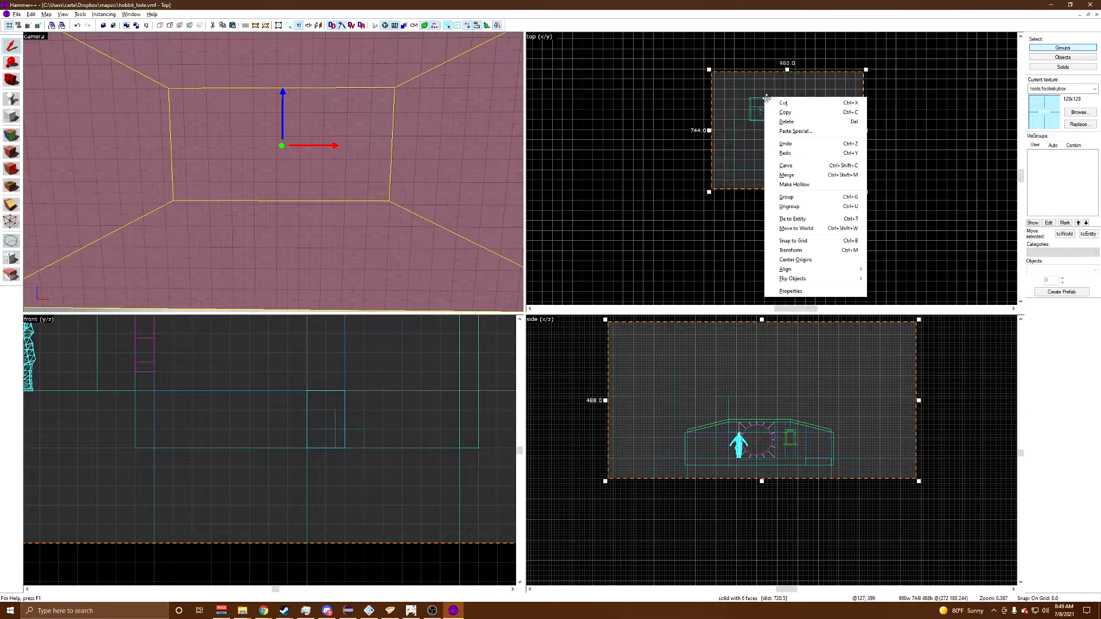
click(834, 185)
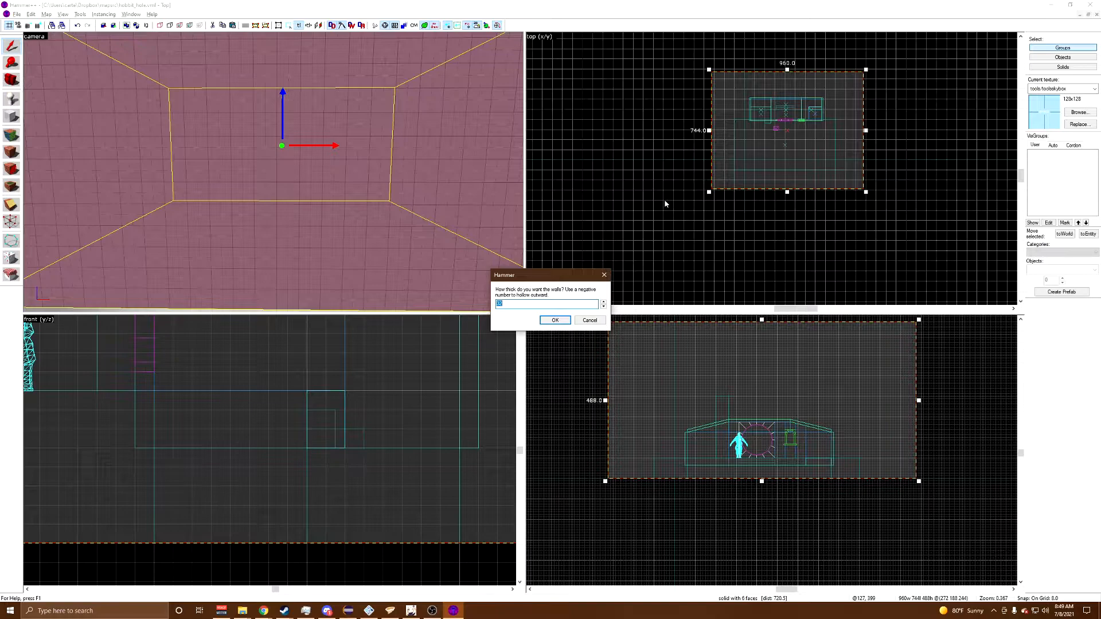
key(Return)
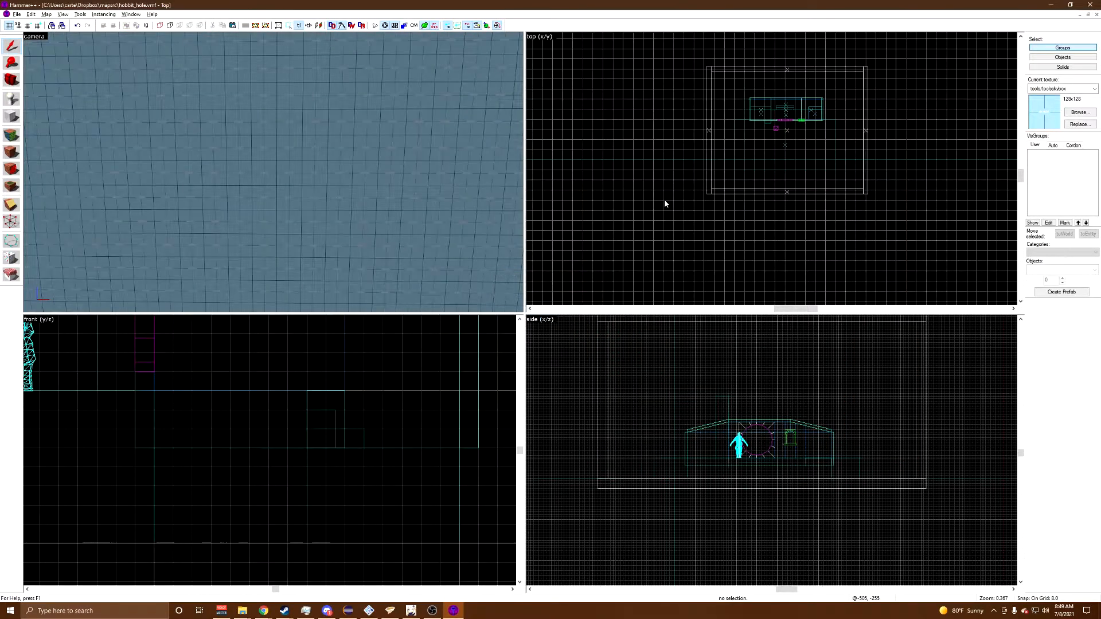
scroll(265, 186, up, 8)
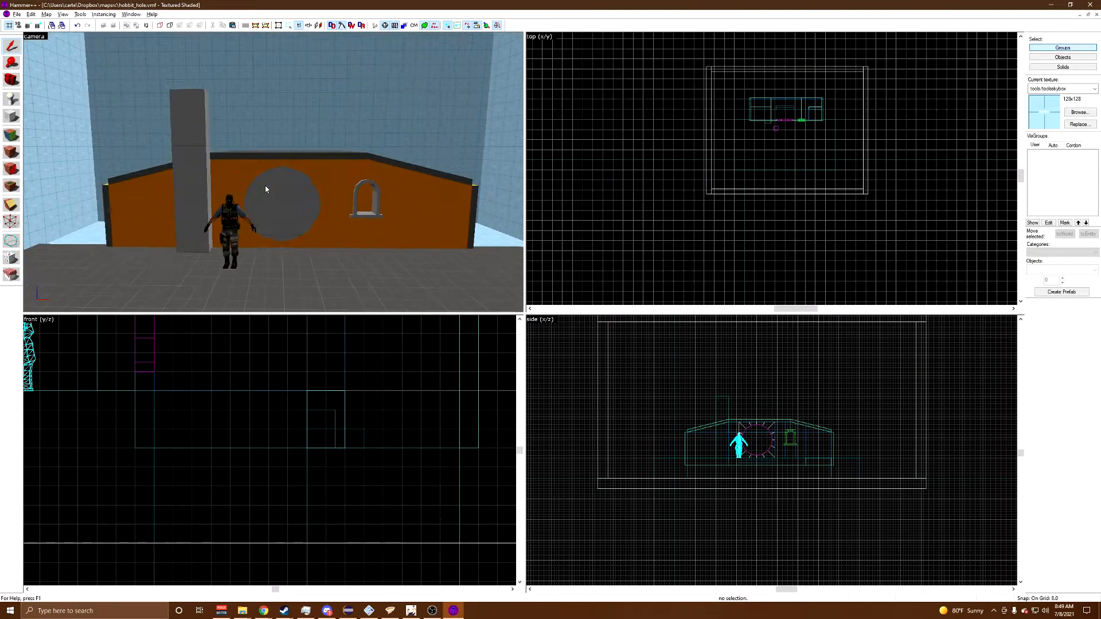
Step: Compile the map with normal BSP, fast VIS and normal RAD, without running the game after compiling
key(z)
key(s)
key(d)
key(z)
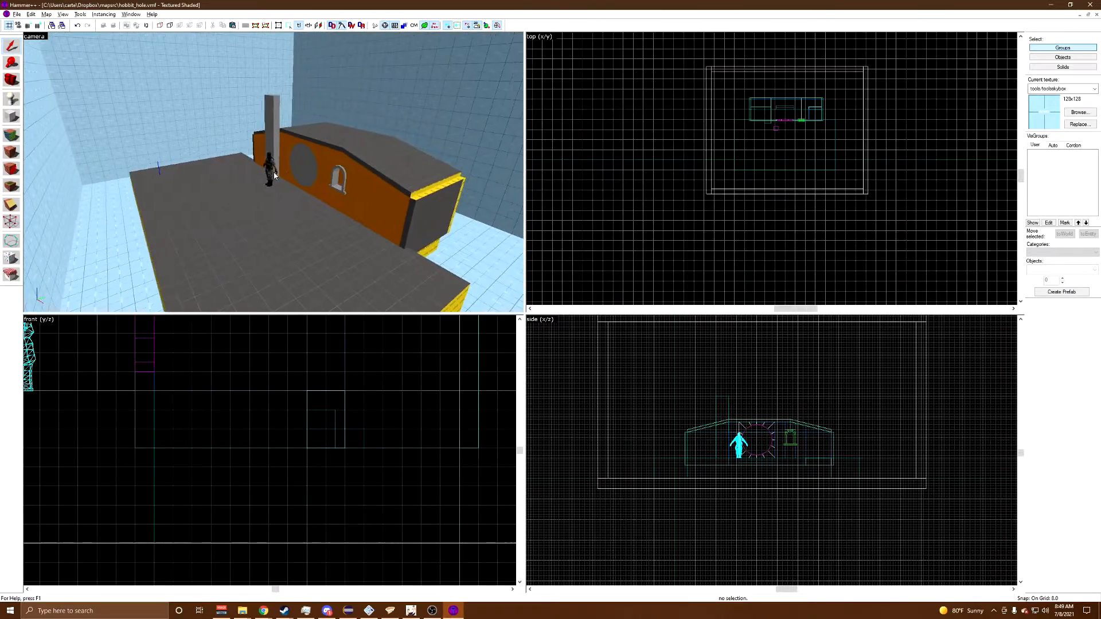
click(17, 14)
click(58, 106)
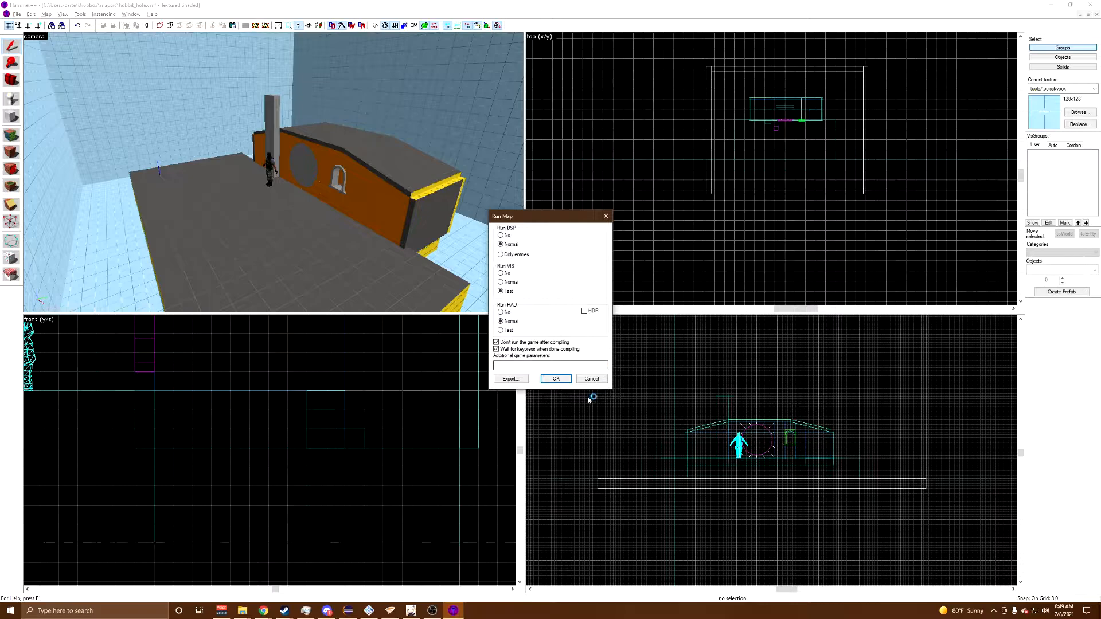
click(557, 377)
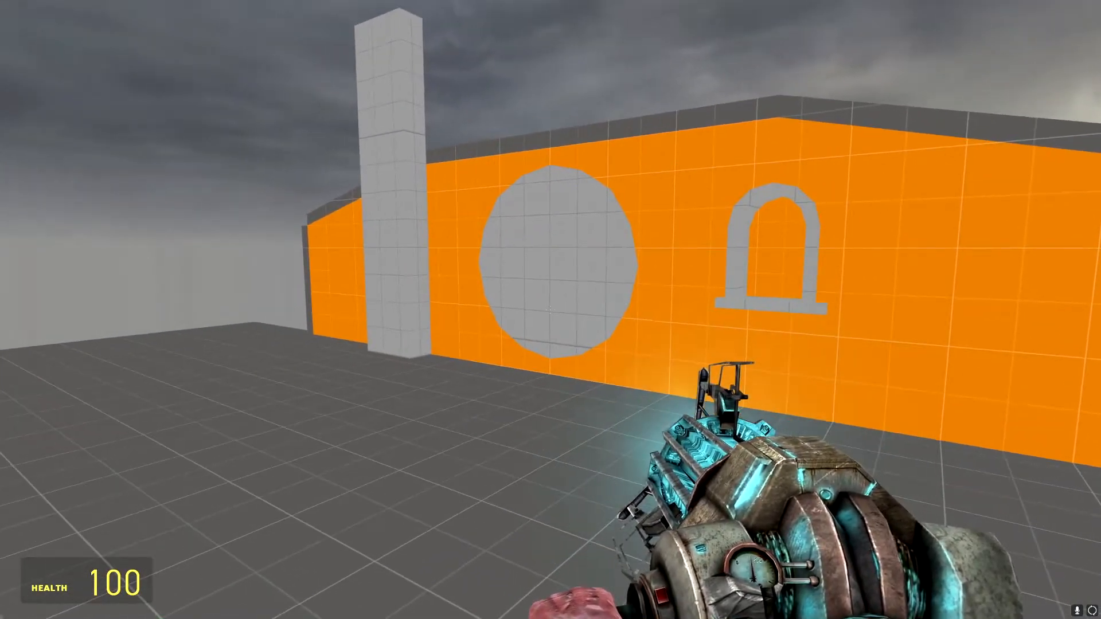
Step: Test the compiled map in game by opening the round door and walking inside to examine the steps and lower floor
key(w)
key(e)
key(s)
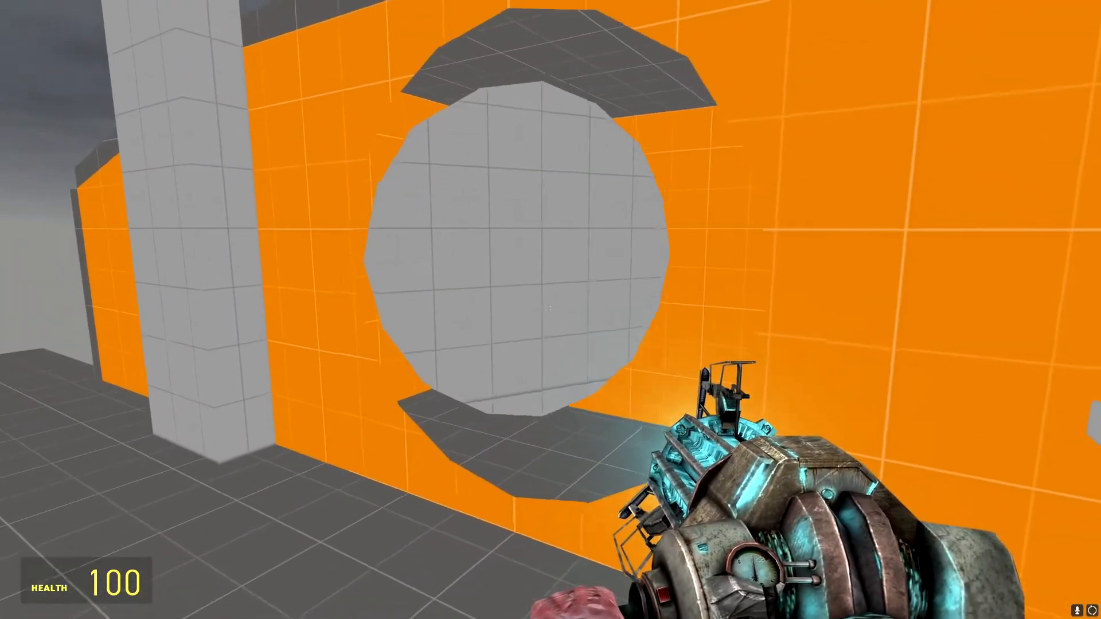
key(w)
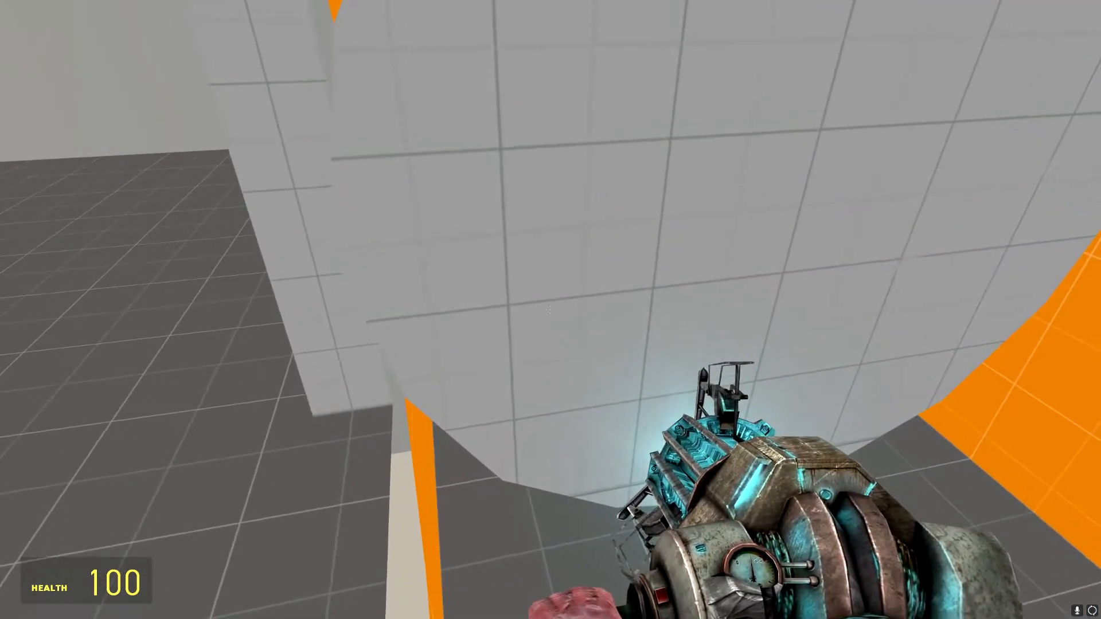
key(w)
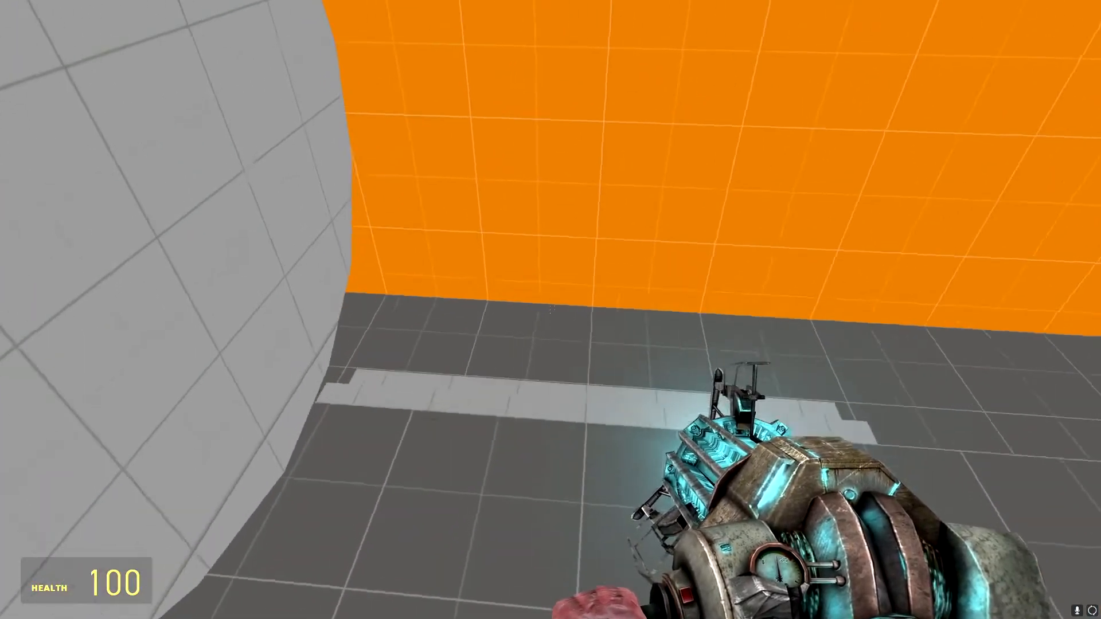
key(s)
key(a)
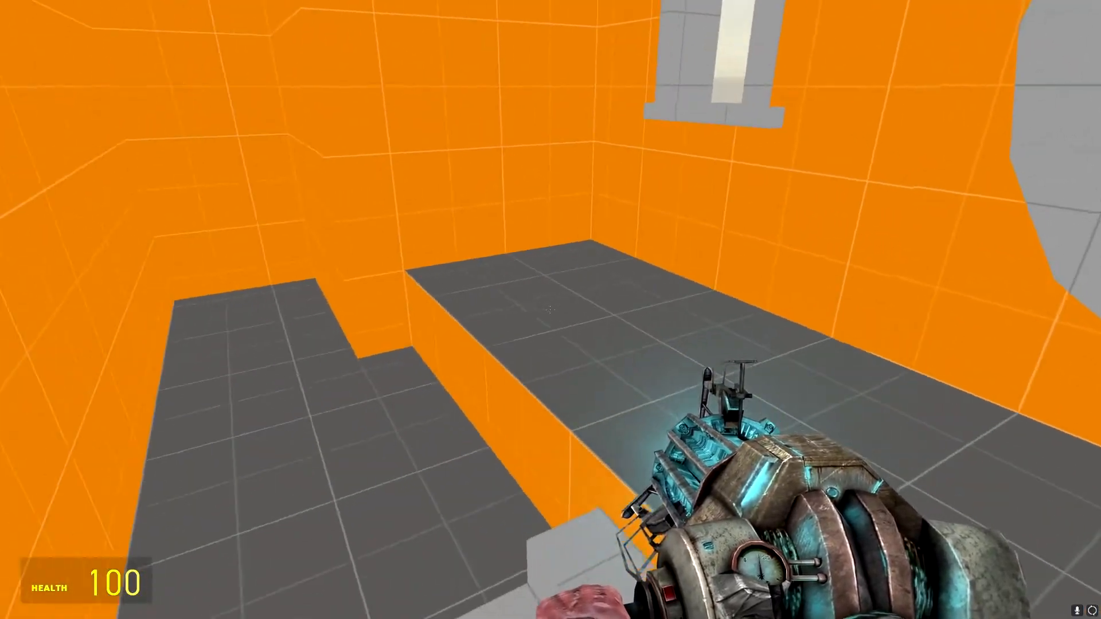
Step: Walk through the compiled map's interior and examine the opened round door up close
key(w)
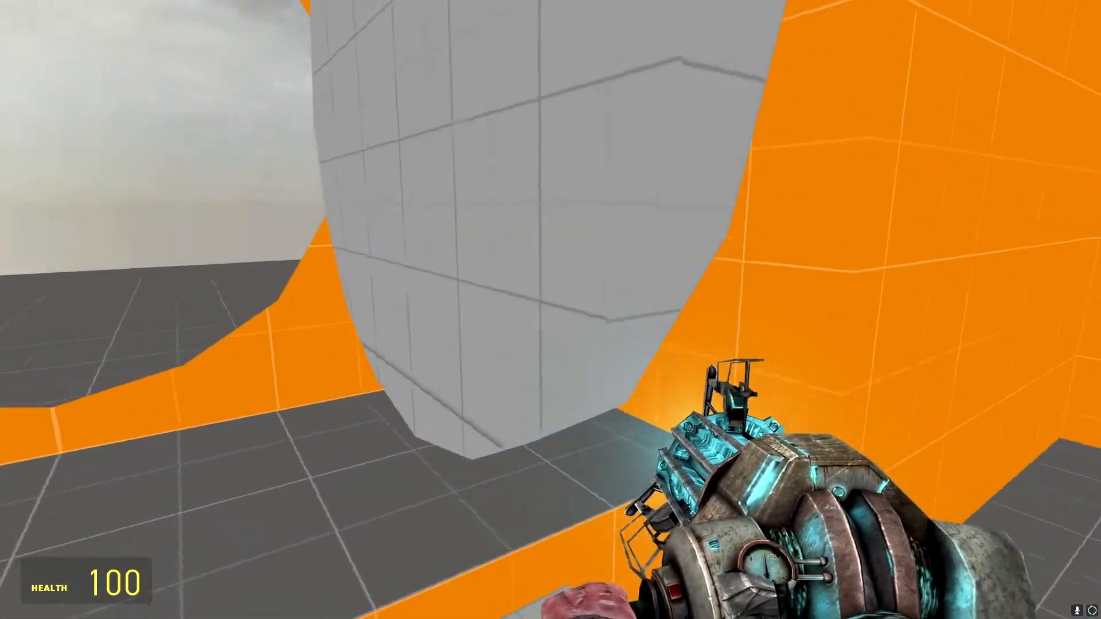
key(w)
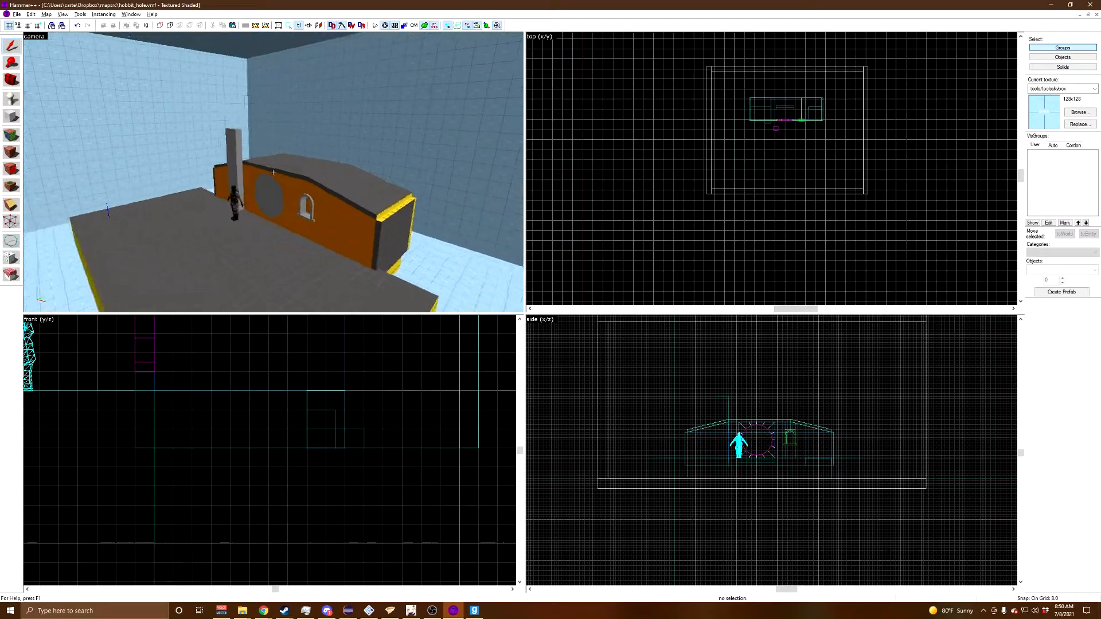
Step: Enlarge the skybox shell sideways by moving its corner vertices outward at both ends with the Vertex tool
key(a)
key(z)
click(32, 181)
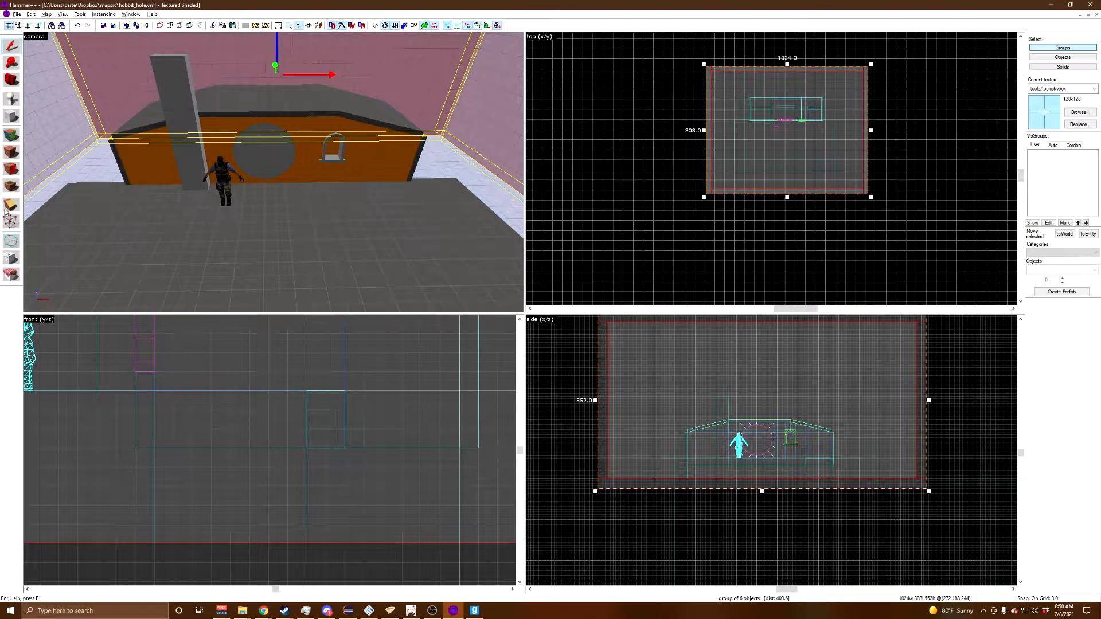
click(11, 222)
scroll(710, 253, up, 5)
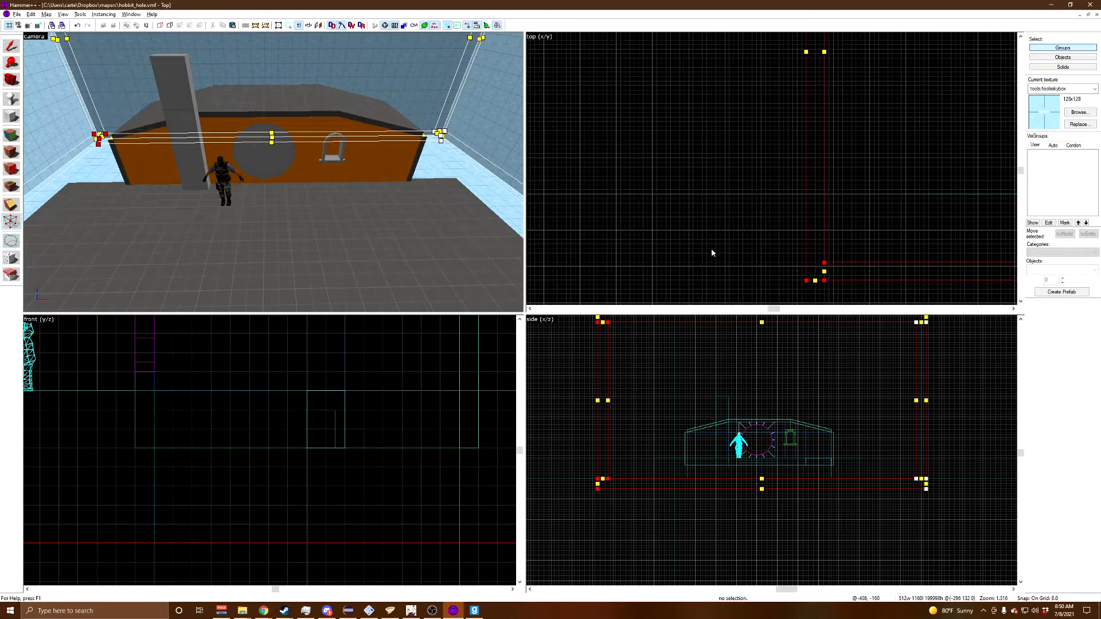
drag(806, 280, 760, 181)
scroll(605, 279, down, 9)
scroll(769, 280, up, 6)
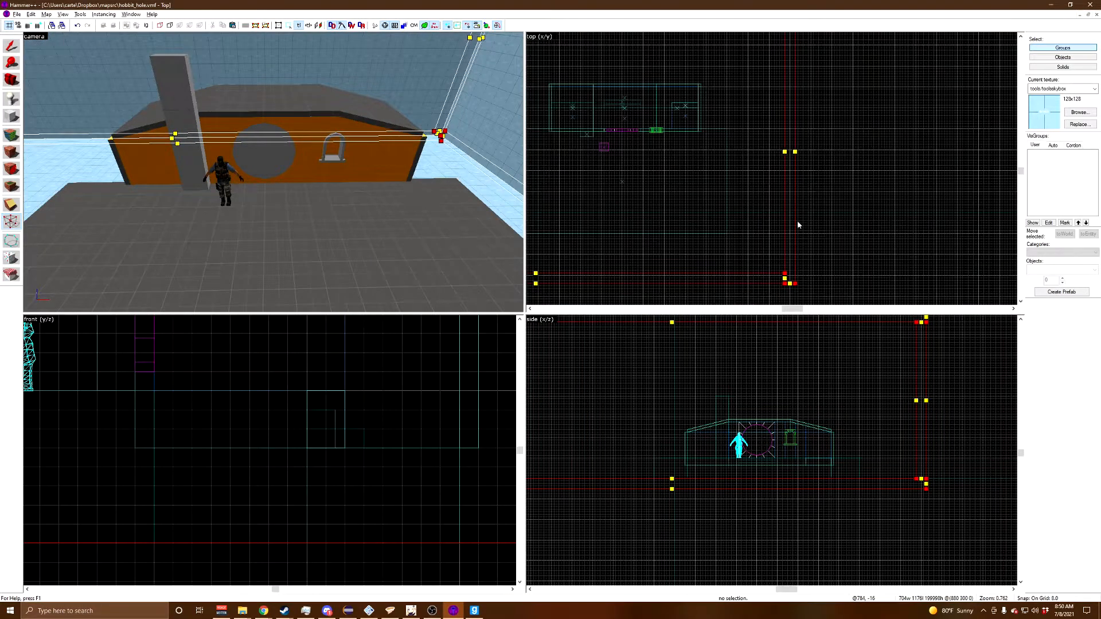
drag(785, 278, 937, 281)
scroll(907, 264, down, 6)
Step: Move the skybox shell's rear vertices outward with the Vertex tool, making the shell 2032 by 1208 units
drag(968, 199, 579, 145)
scroll(695, 179, up, 10)
drag(670, 163, 661, 69)
scroll(678, 99, down, 11)
scroll(681, 76, up, 4)
scroll(672, 69, up, 8)
click(12, 46)
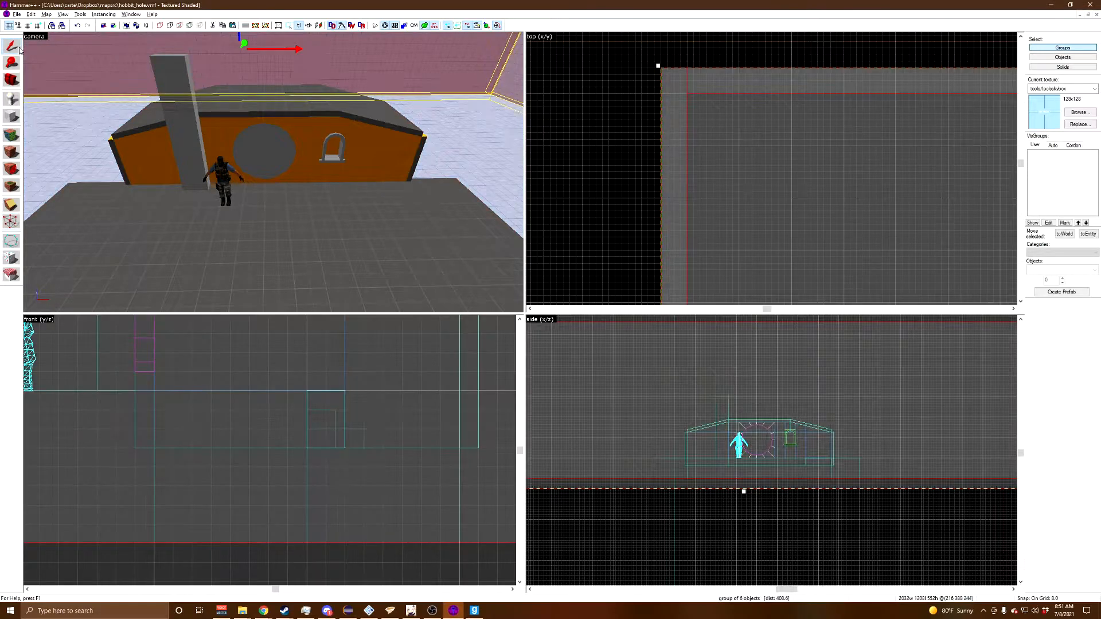
Step: Examine the hobbit hole's front inside the skybox, selecting the narrow wall section beside the round door
key(z)
key(s)
key(w)
key(s)
key(z)
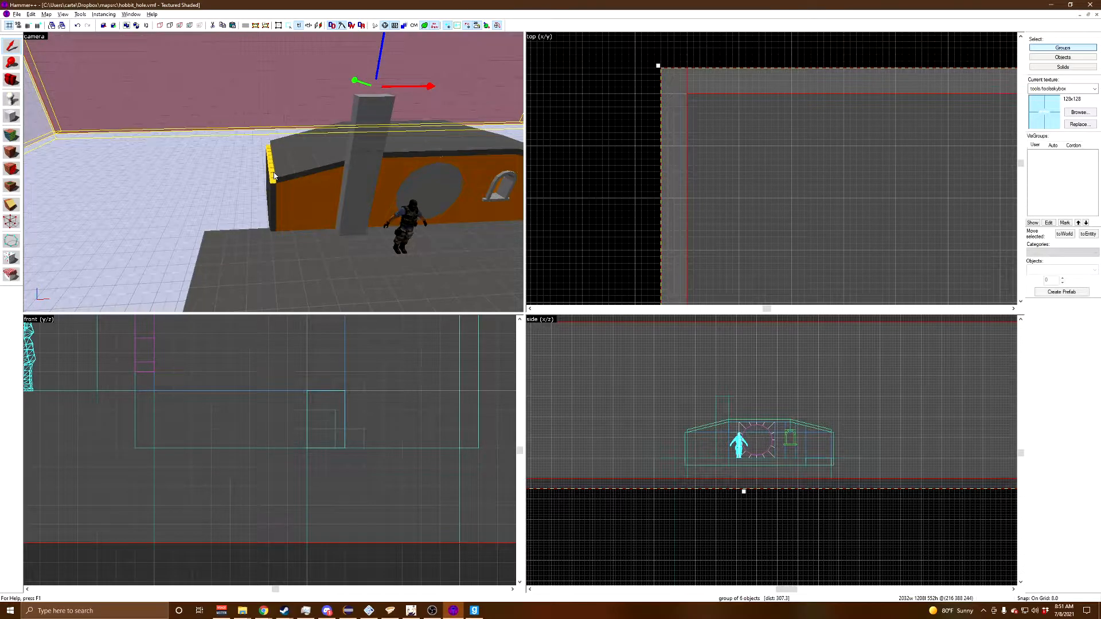
click(376, 223)
key(z)
key(a)
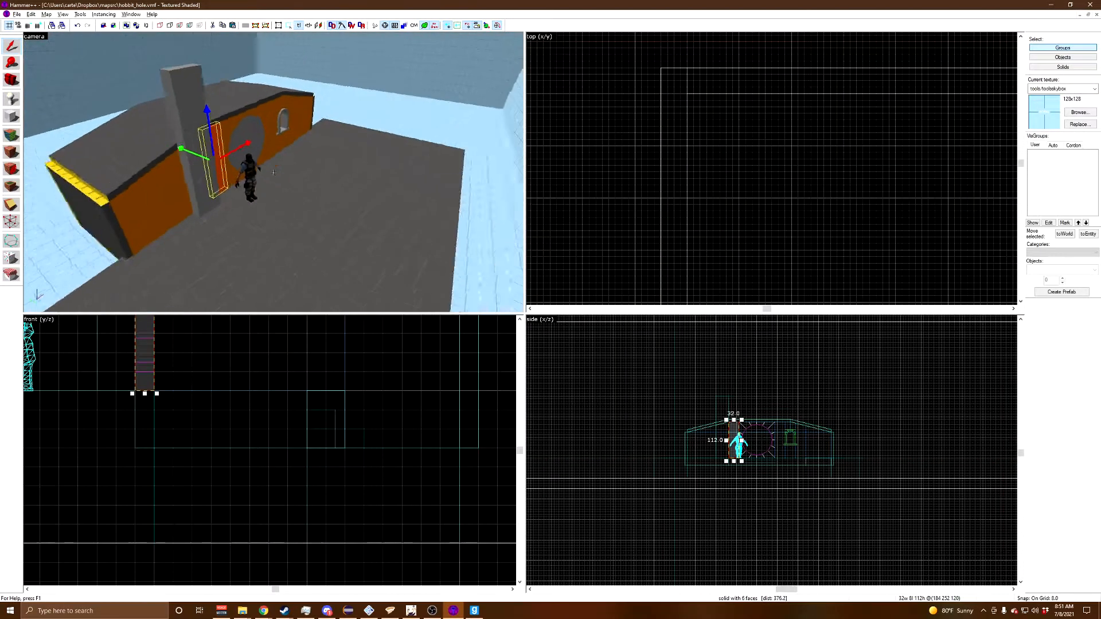
Step: Duplicate the tall grey block beside the round door 16 units back, directly behind the original in the front wall
key(z)
click(193, 99)
key(z)
key(d)
key(z)
scroll(640, 170, down, 5)
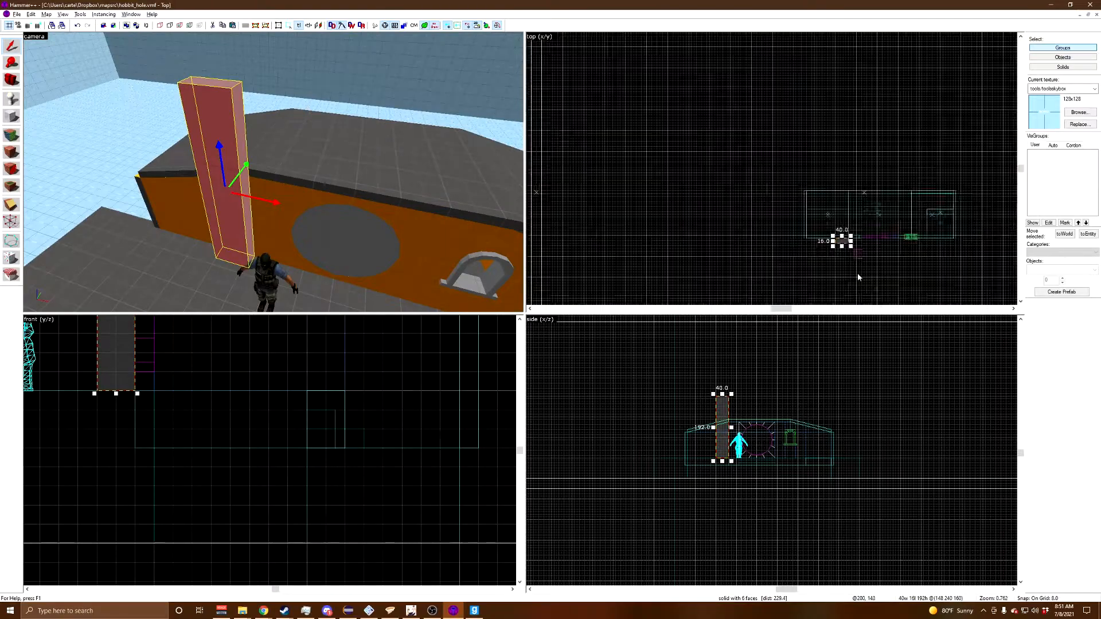
scroll(842, 251, up, 10)
drag(855, 199, 854, 167)
scroll(731, 410, up, 4)
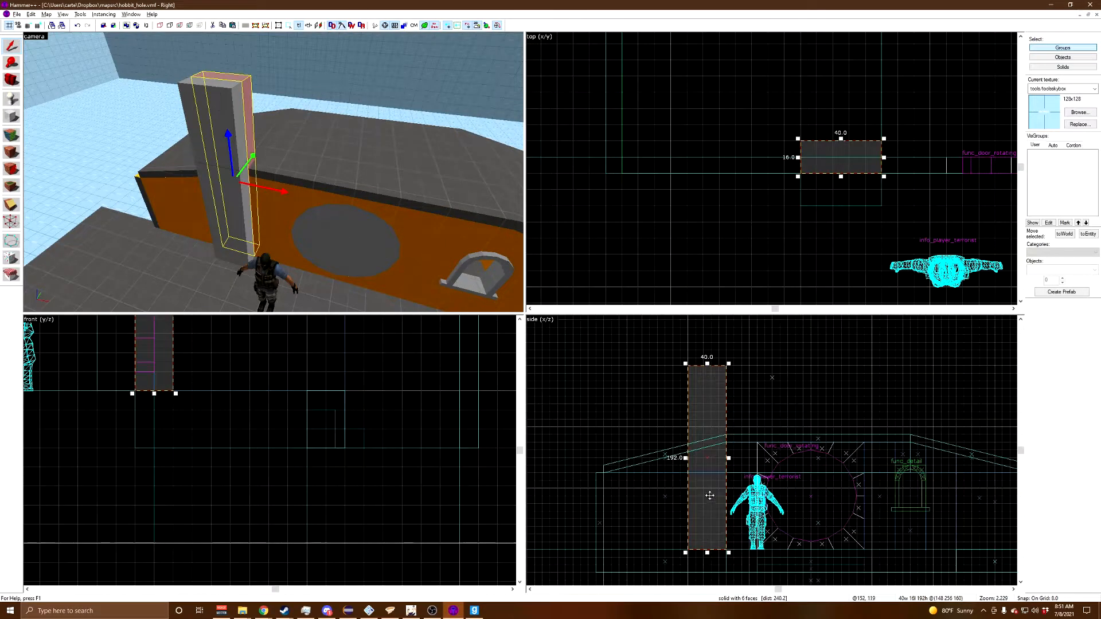
Step: Clip the selected 192-unit-tall pillar brush along the sloped roof line, keeping only the part above the roof
click(11, 221)
scroll(742, 447, up, 1)
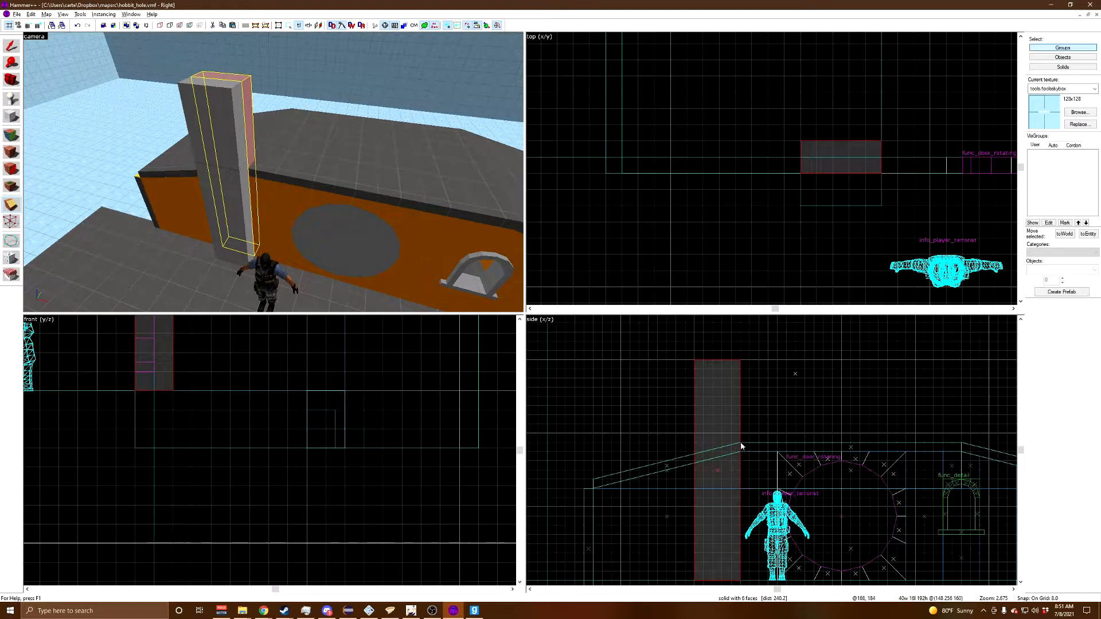
drag(740, 446, 647, 483)
key(Return)
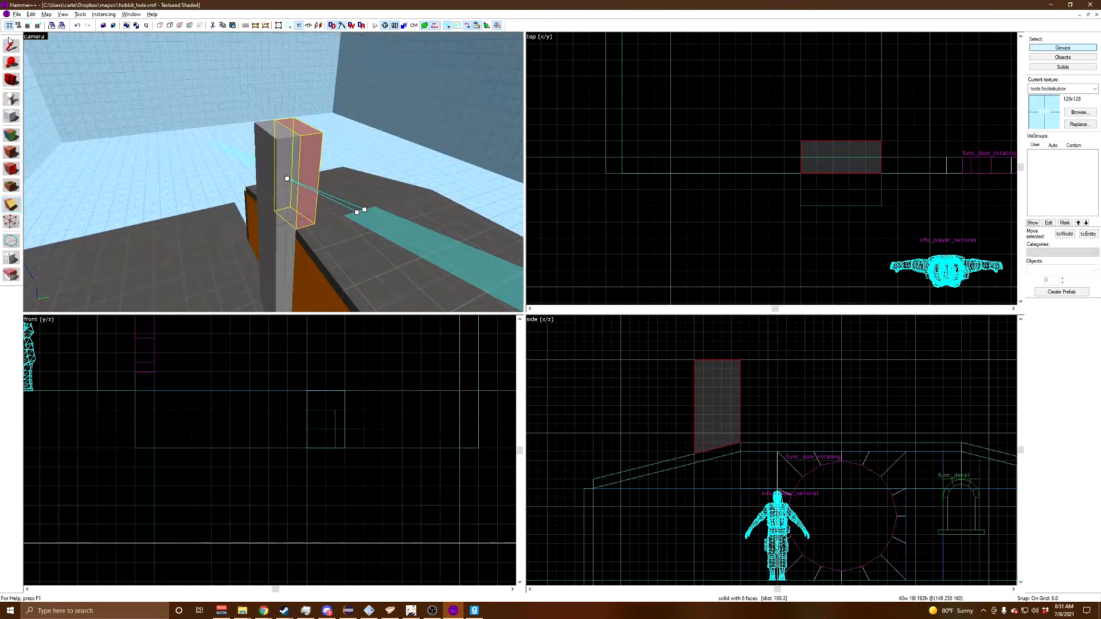
click(392, 188)
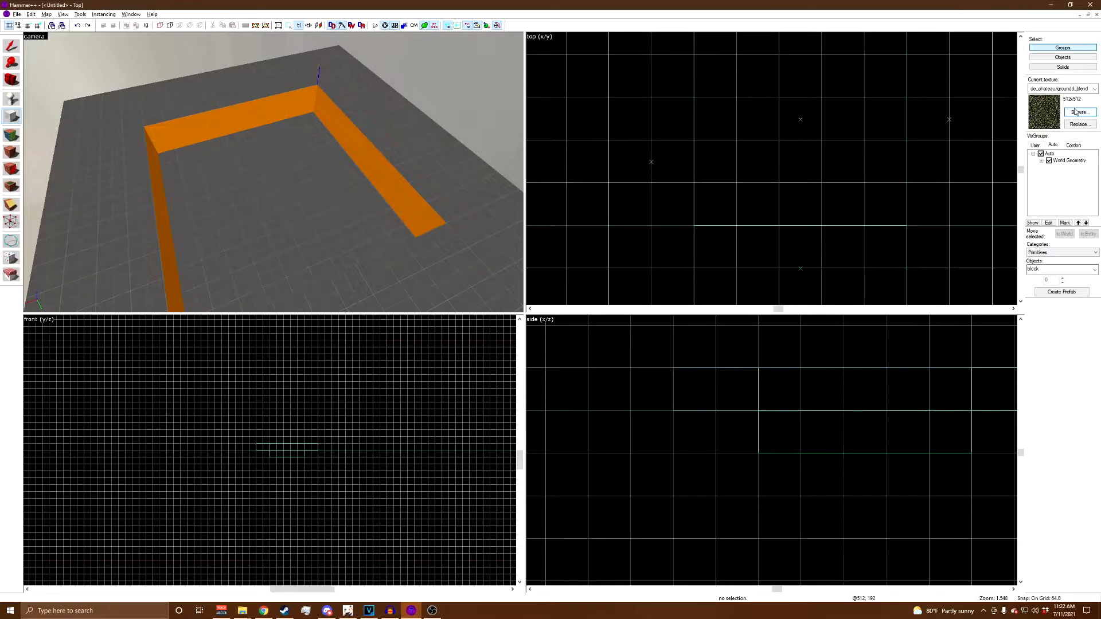
Step: Create a 128 × 128 × 64 block with the de_chateau ground blend texture in the inner corner of the orange walls
click(1076, 111)
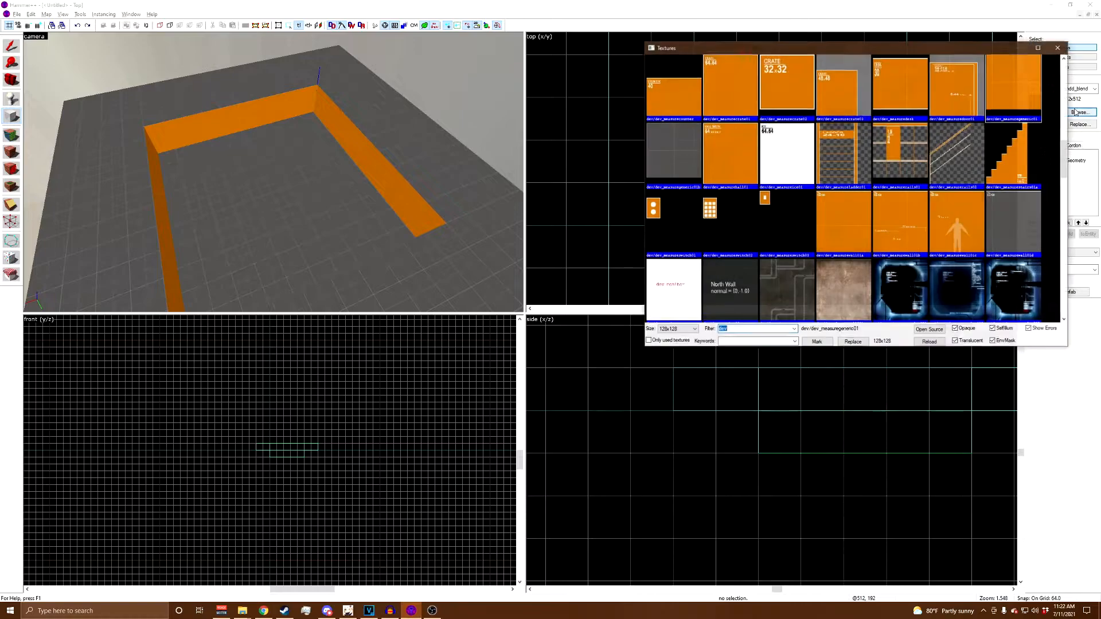
click(1065, 43)
click(11, 117)
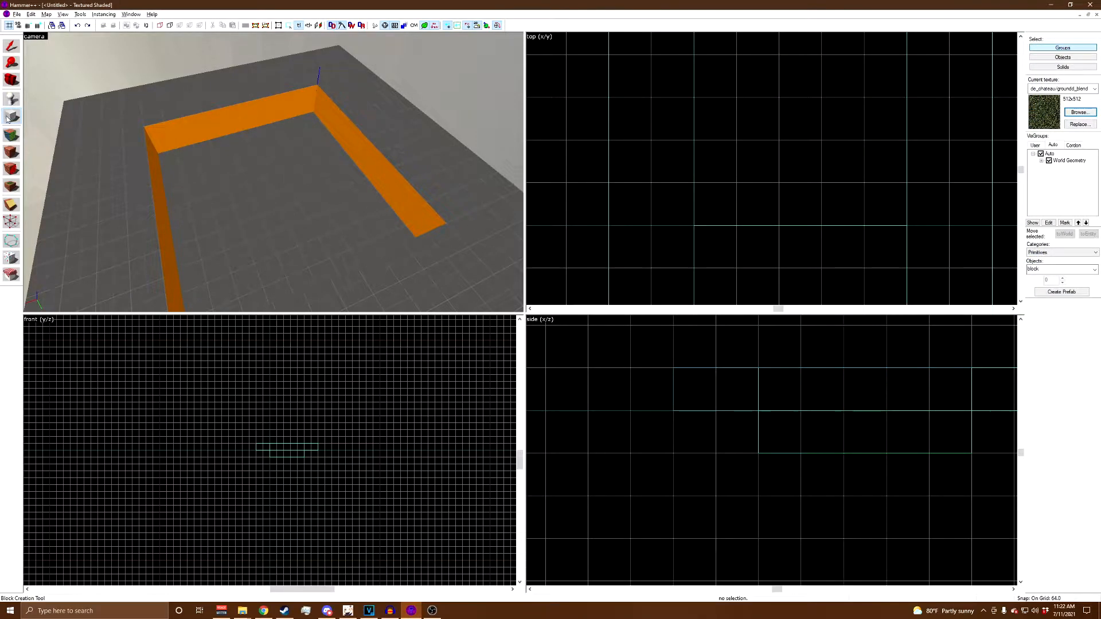
drag(703, 222, 782, 142)
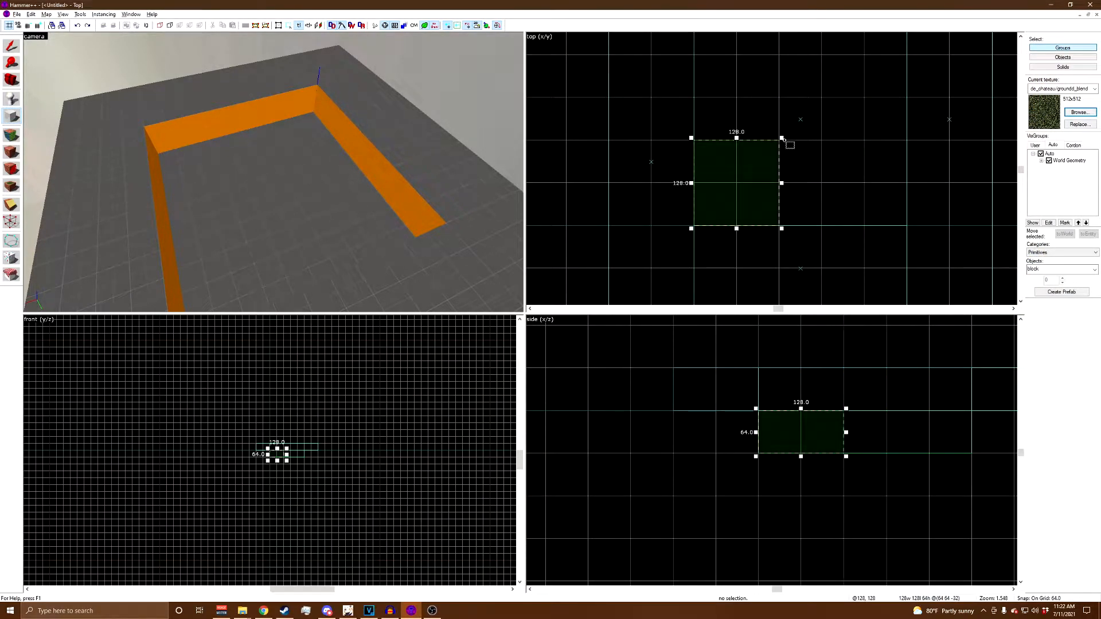
drag(791, 409, 791, 366)
key(Return)
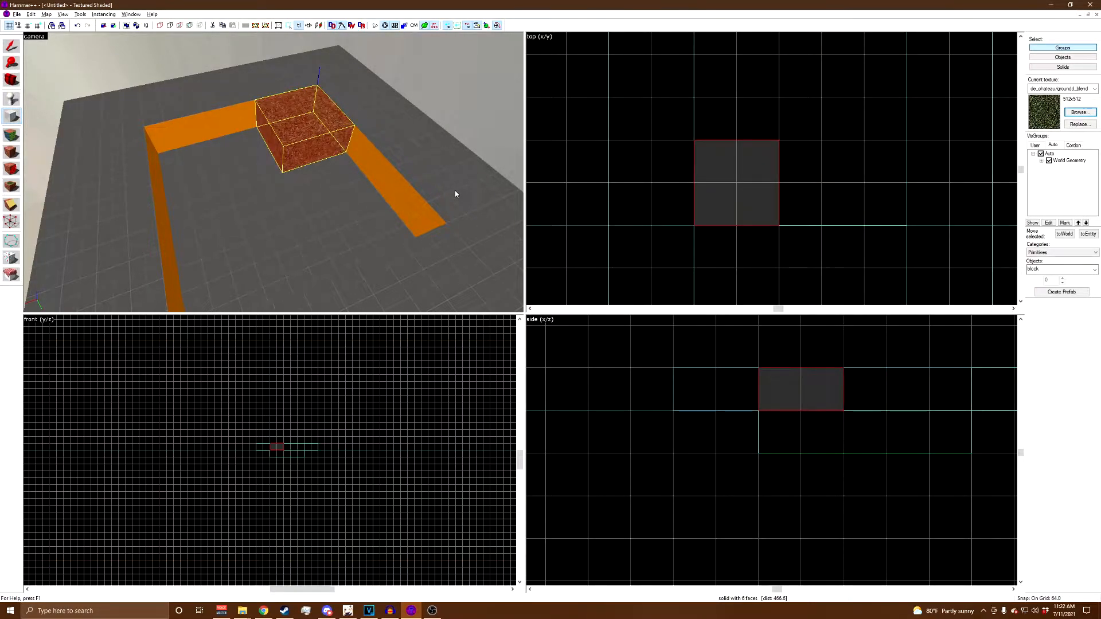
Step: Select the grass-textured block in the wall corner and open the displacement settings for its faces
click(12, 52)
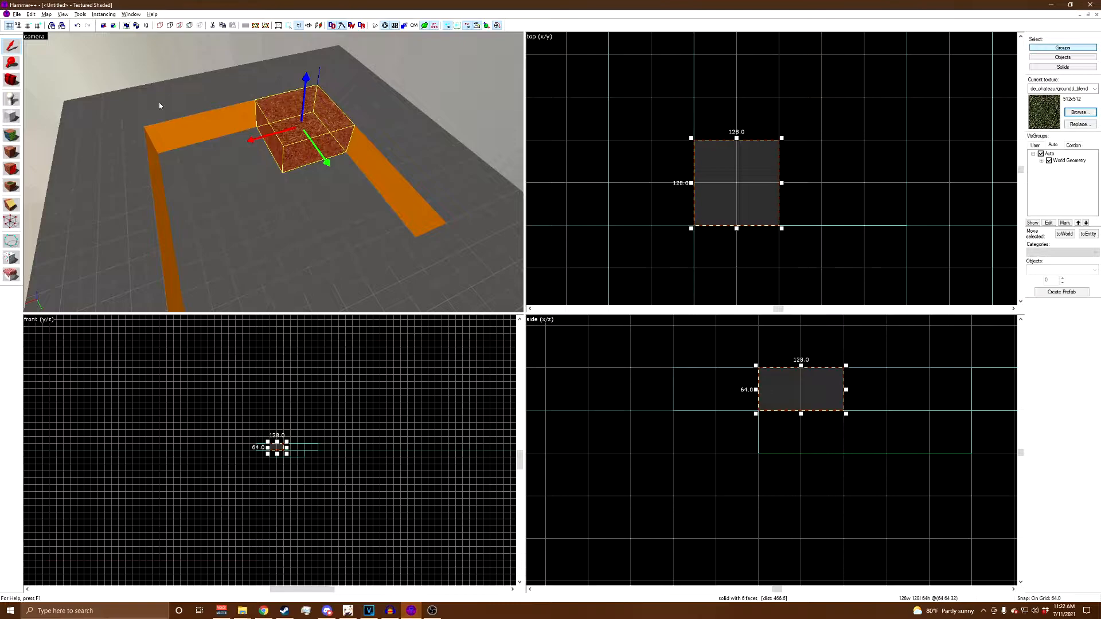
click(416, 160)
key(z)
key(w)
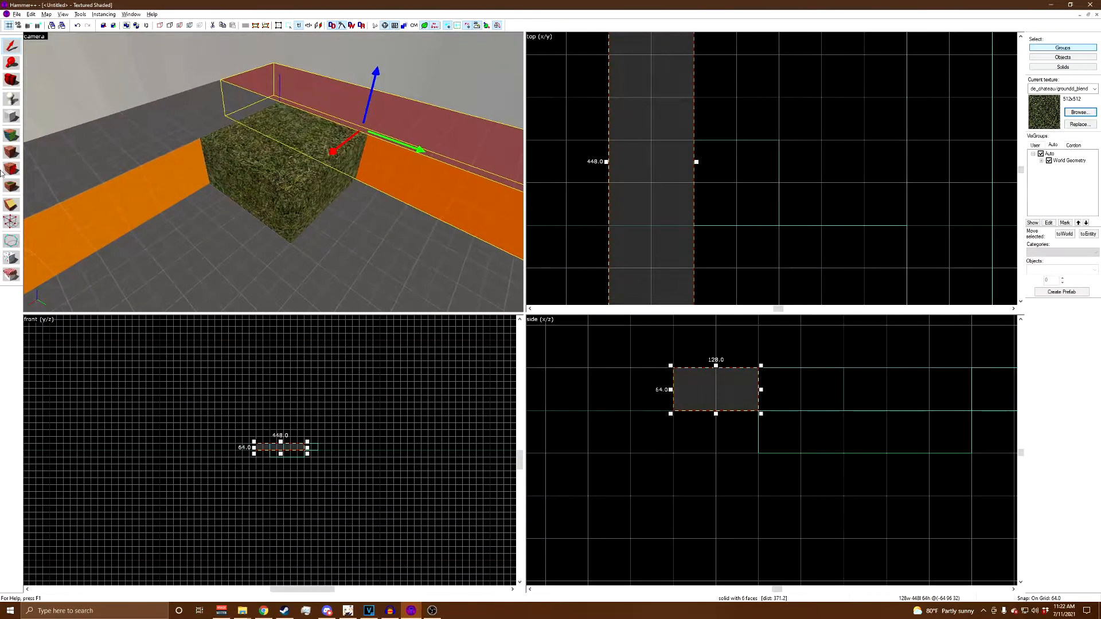
key(z)
key(shift+a)
key(shift+s)
click(281, 140)
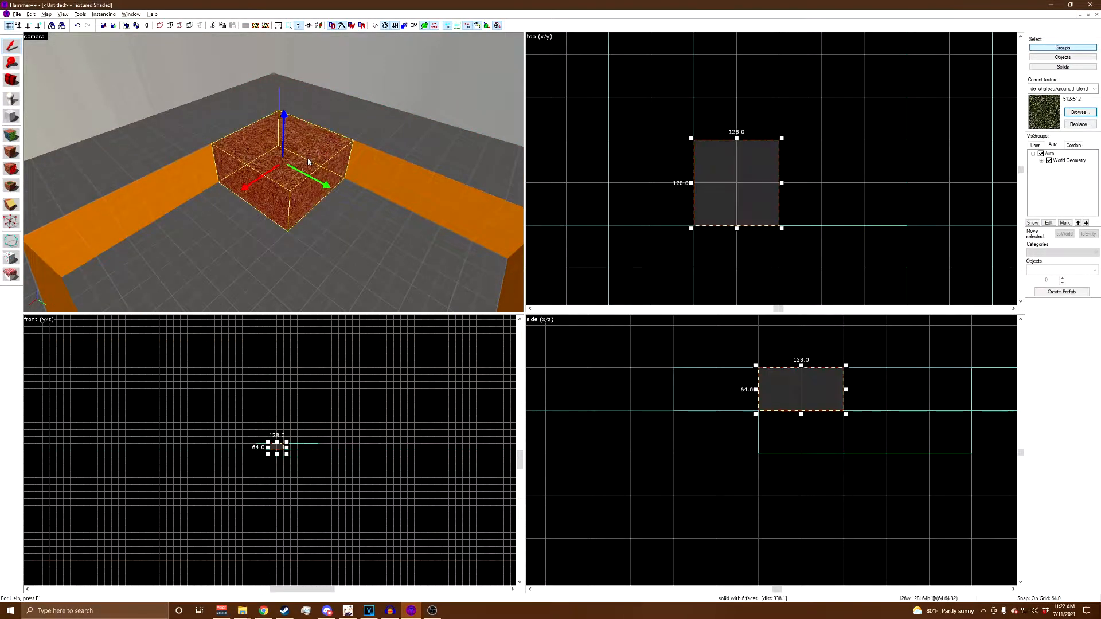
click(11, 135)
click(572, 161)
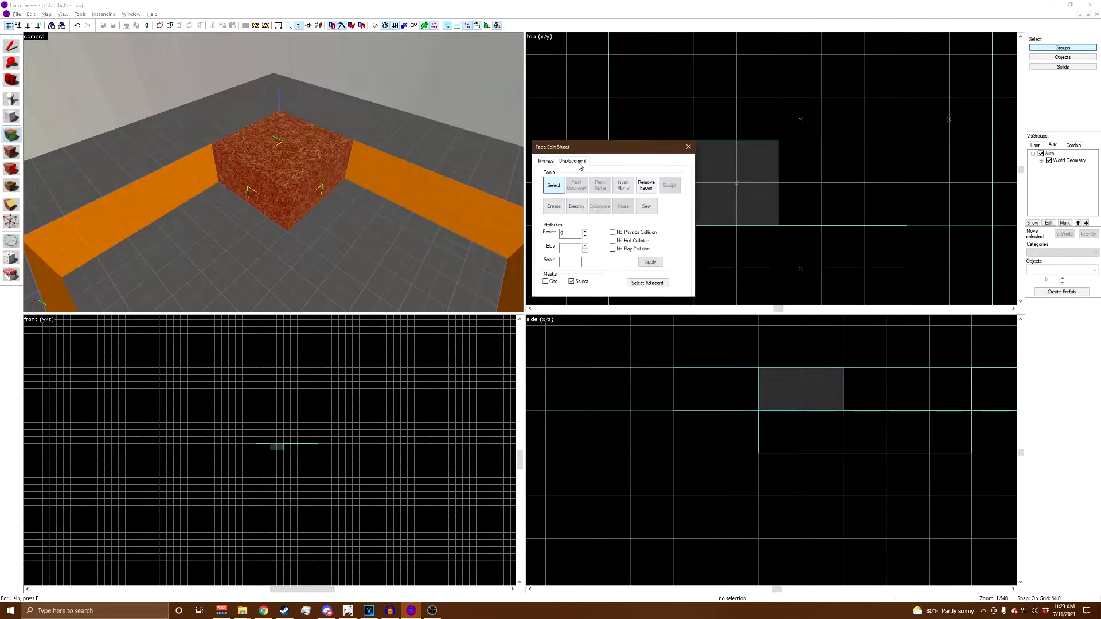
Step: Try power 3 displacements on all faces of the block, destroy them, and try the top face alone
click(554, 207)
click(598, 232)
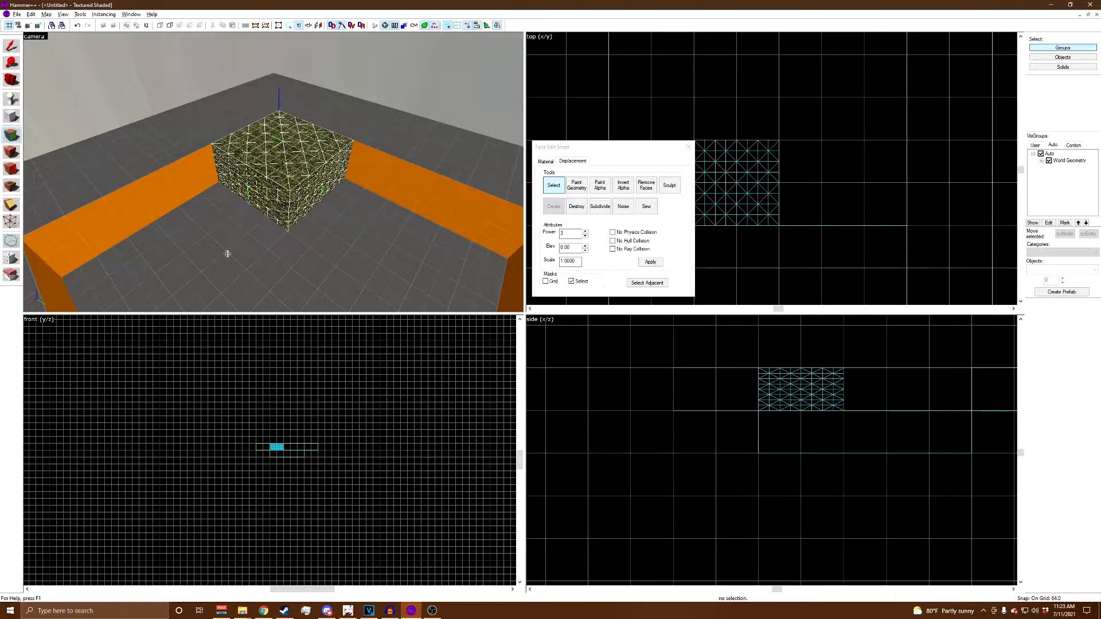
click(576, 207)
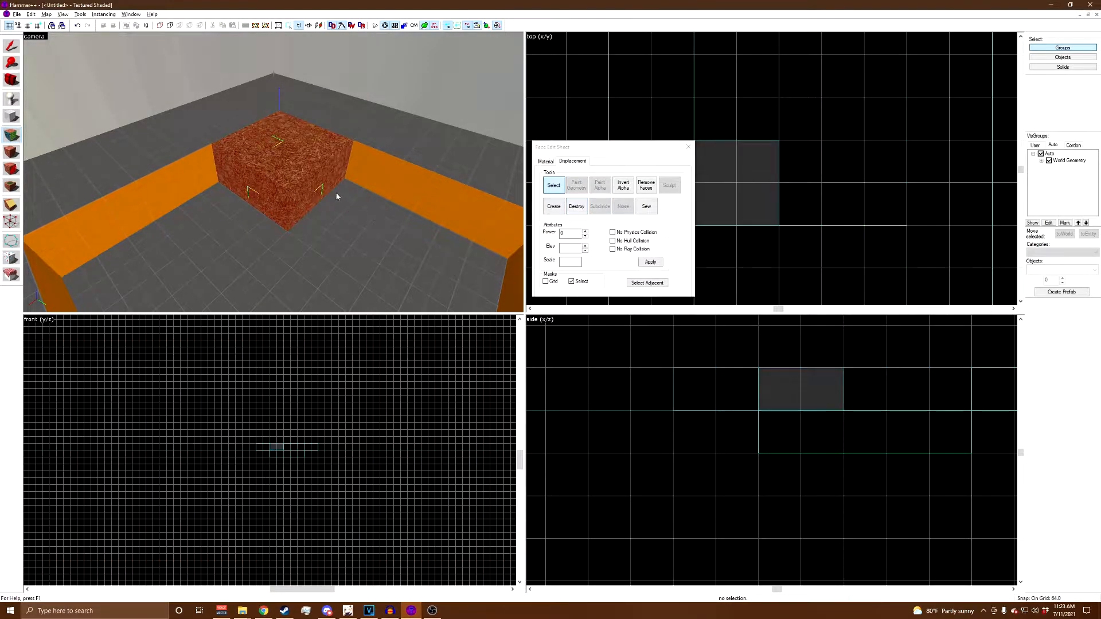
click(292, 150)
click(554, 206)
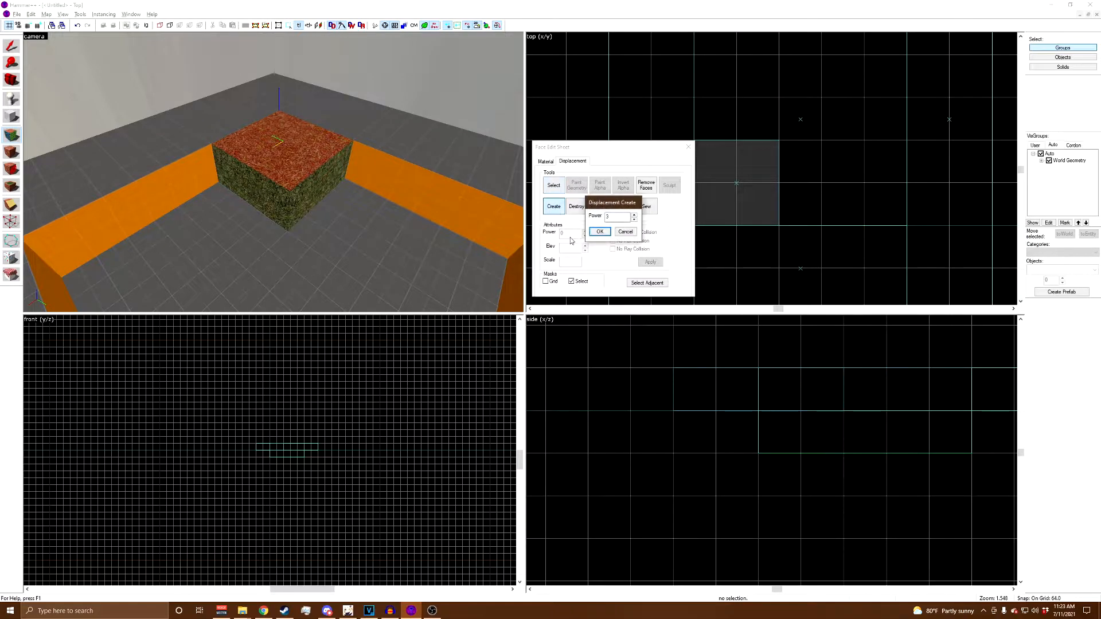
click(609, 233)
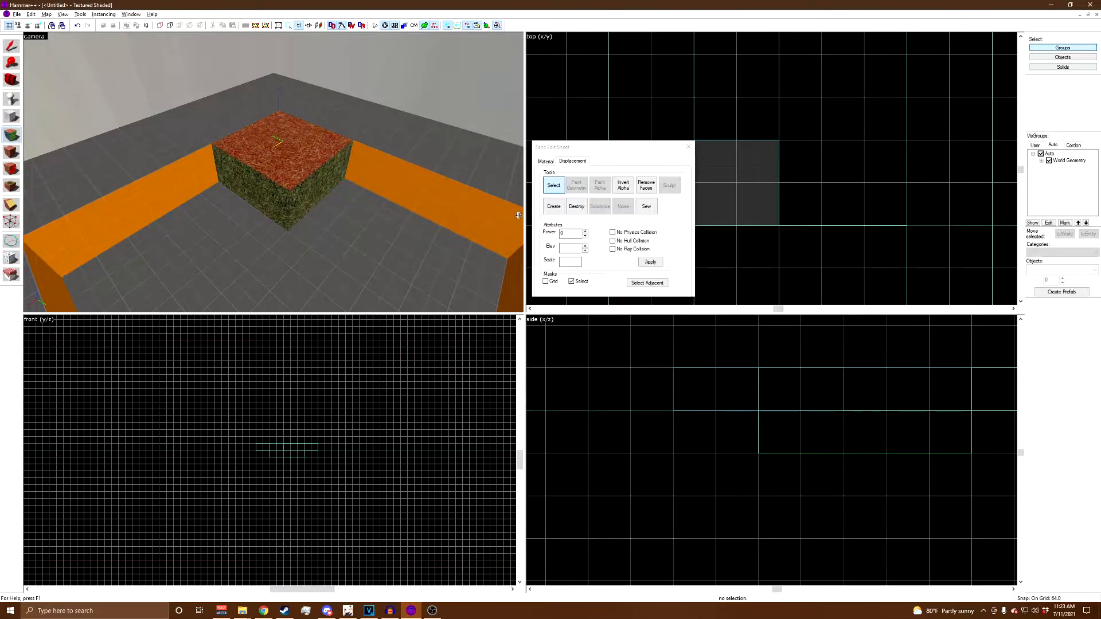
Step: Create power 3 displacements on the block's two visible side faces and destroy them again
click(316, 190)
ctrl+click(268, 195)
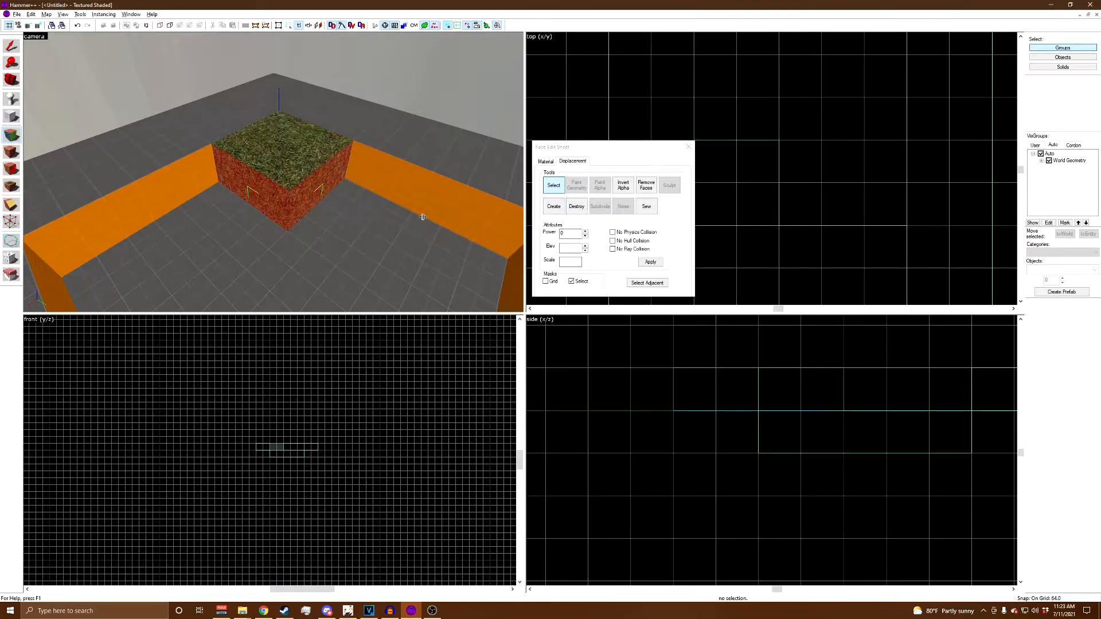
click(554, 206)
click(602, 232)
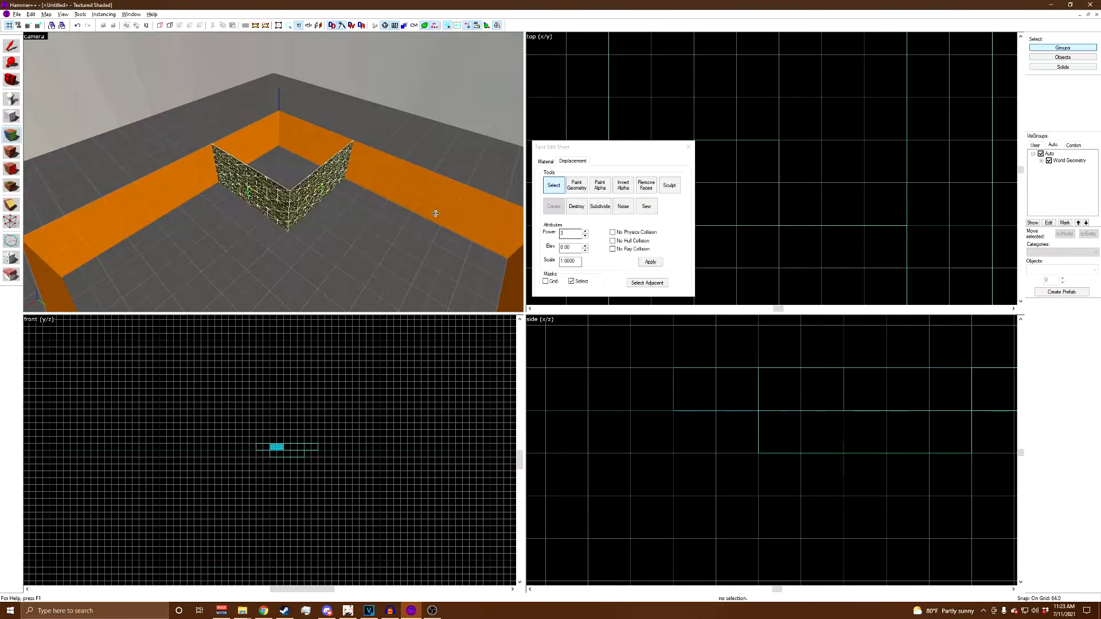
click(582, 208)
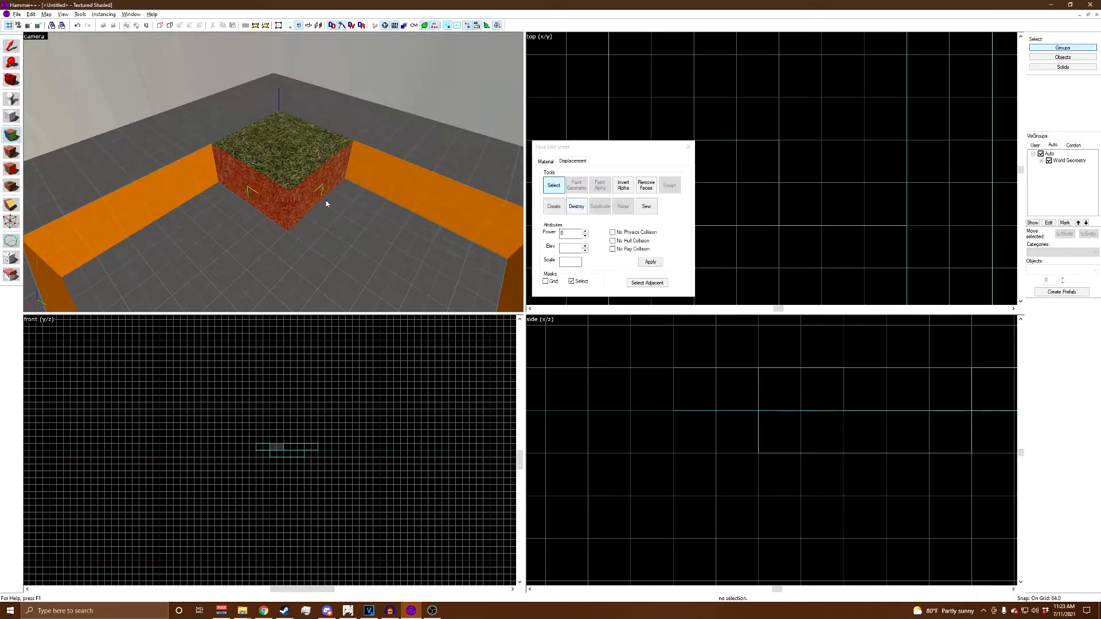
Step: Create a power 3 displacement on the block's top face only
click(294, 165)
click(545, 205)
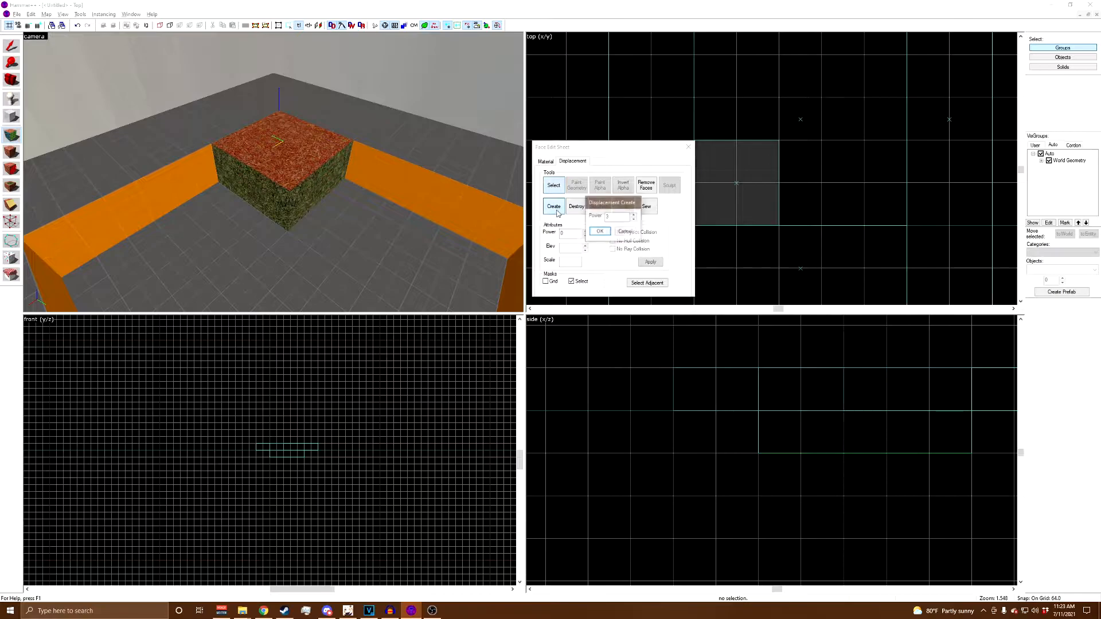
click(600, 232)
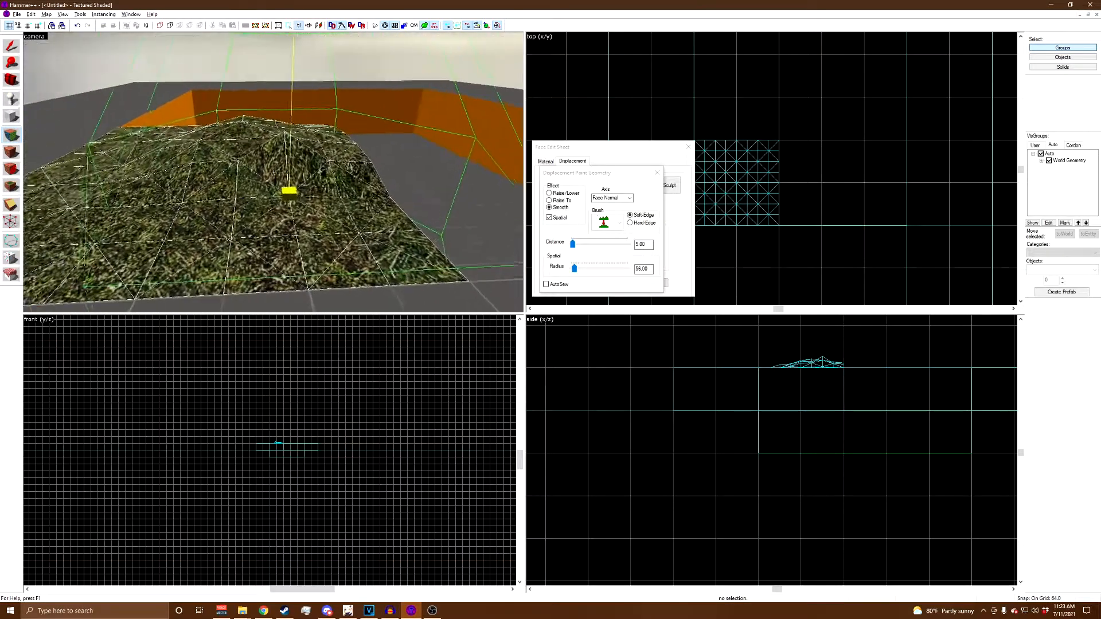
Step: Smooth the hill on the top displacement with a soft-edged Paint Geometry brush, distance 5 and radius 56
key(d)
click(274, 172)
key(w)
key(s)
key(z)
click(657, 173)
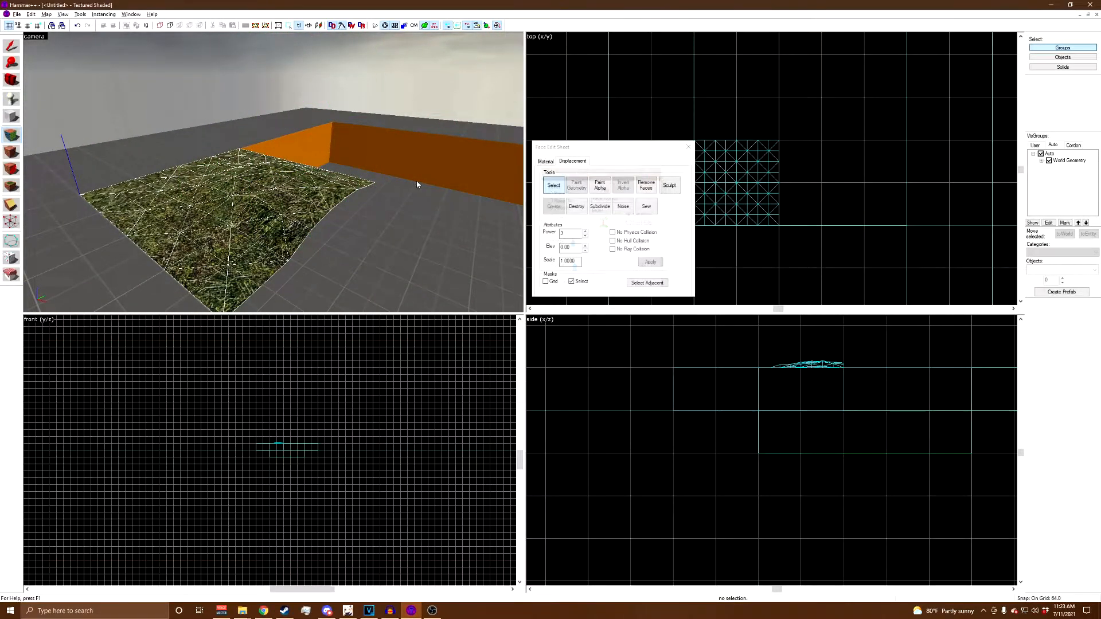
click(688, 147)
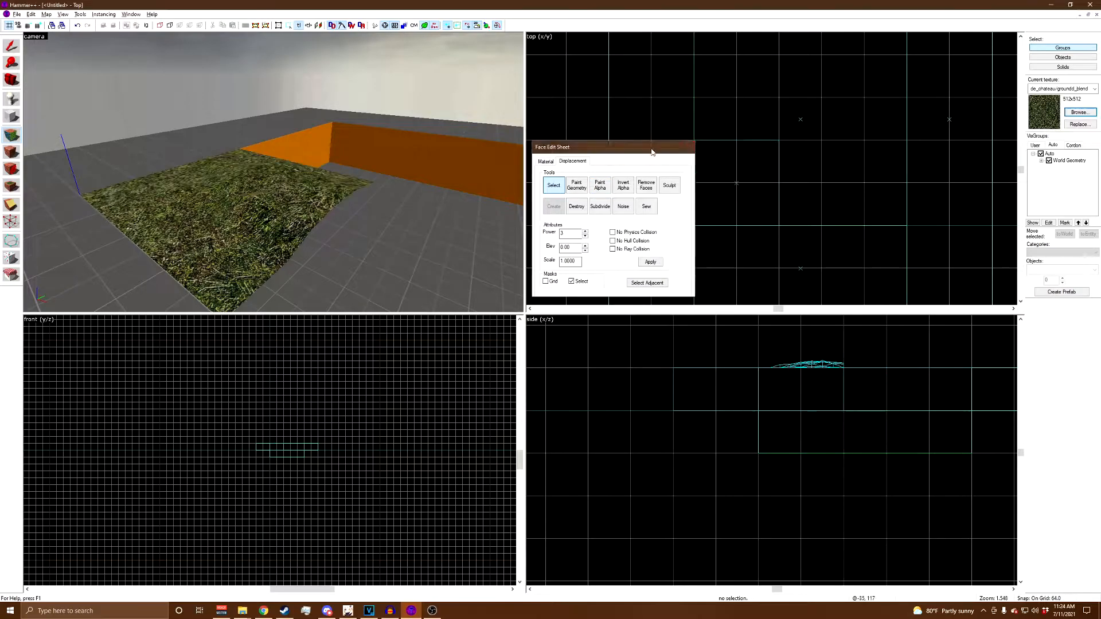
Step: Duplicate the hilly displacement block and place the copy flush beside the original, 128 units along the X axis
key(z)
key(w)
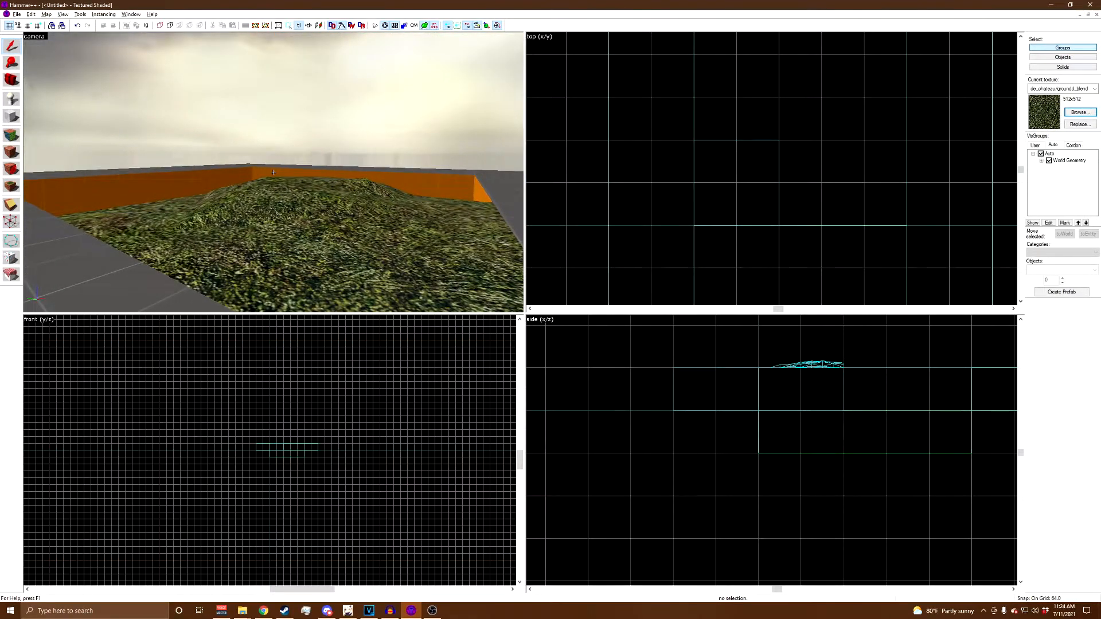
key(w)
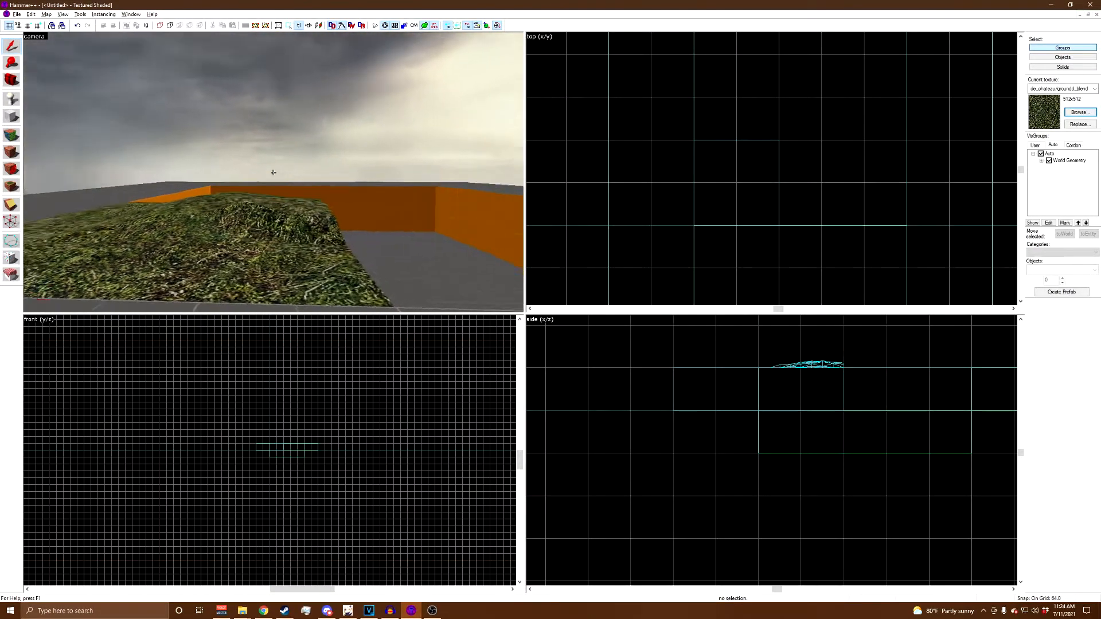
key(s)
key(z)
click(285, 179)
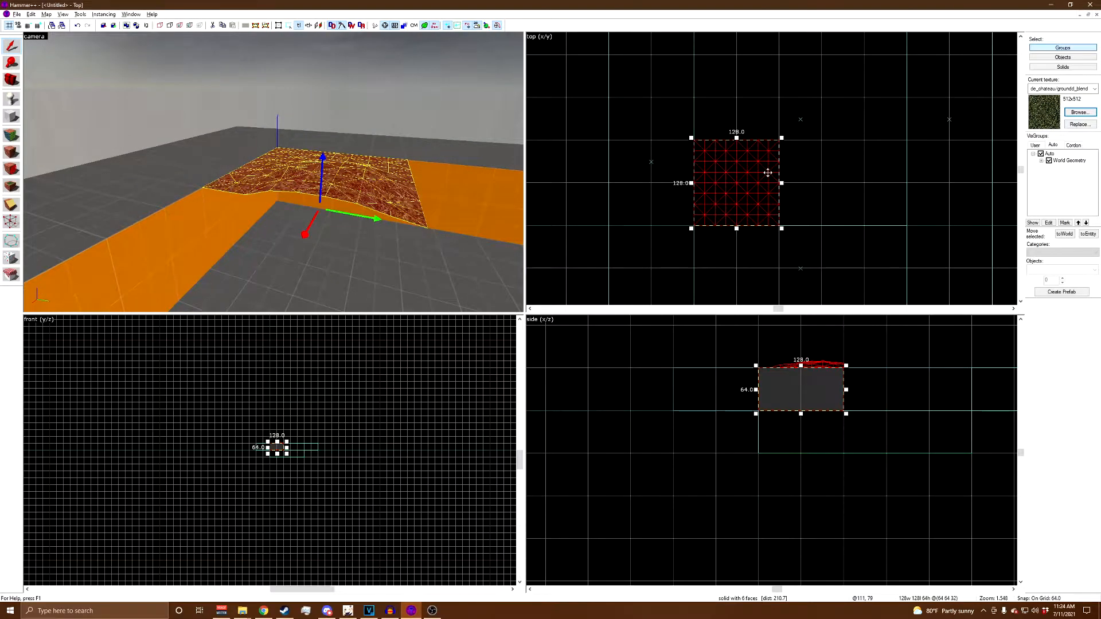
shift+drag(735, 187, 814, 192)
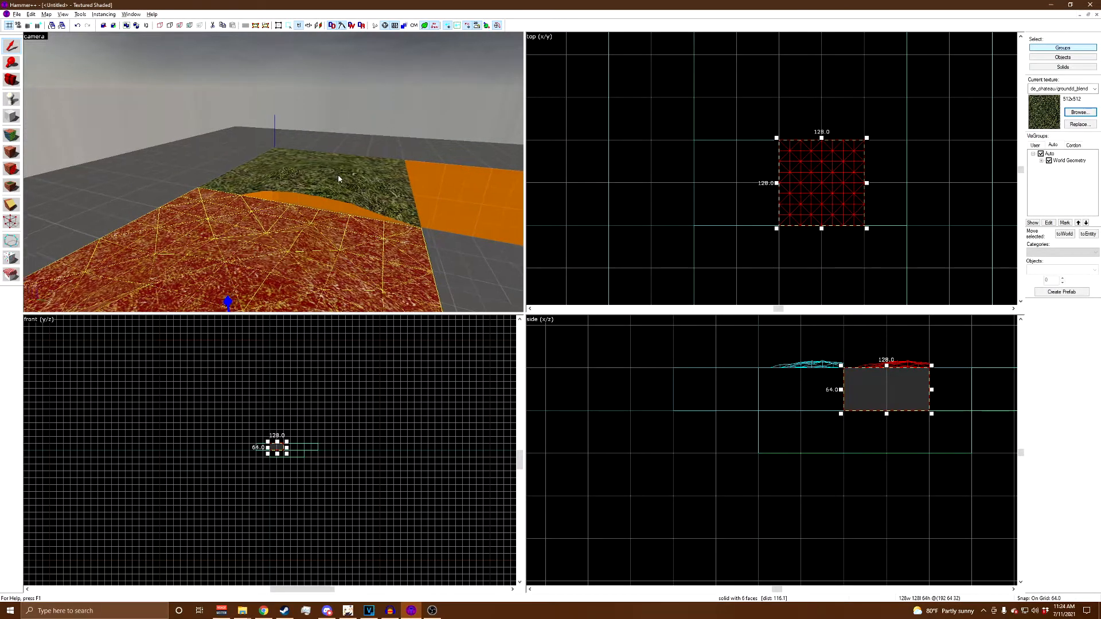
Step: Examine the seam between the original displacement block and its copy from several angles
key(z)
key(d)
key(z)
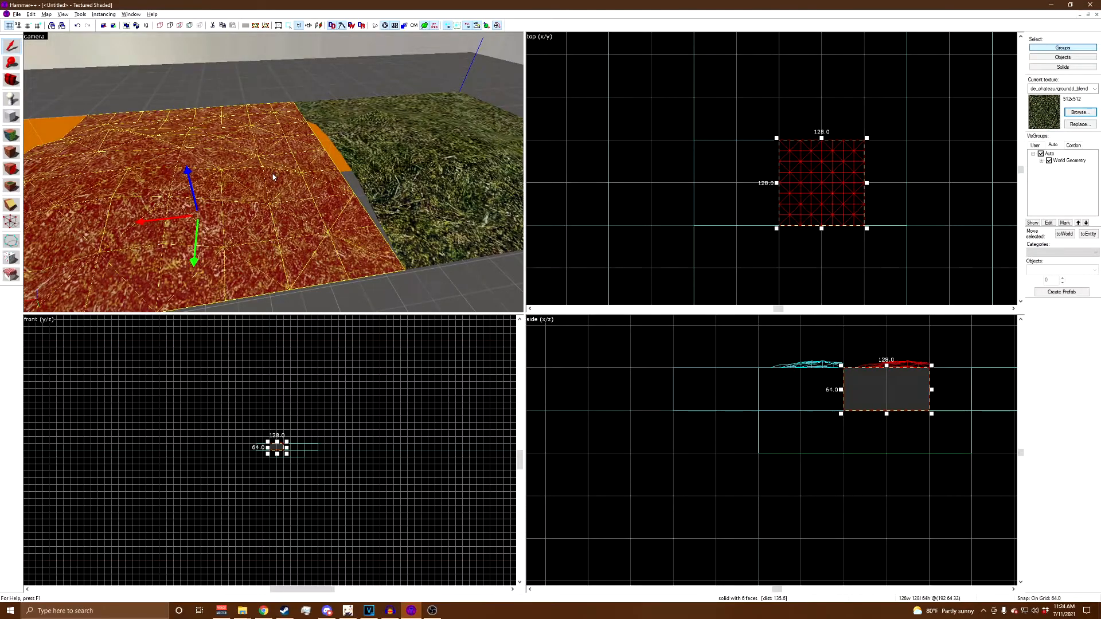
key(z)
key(a)
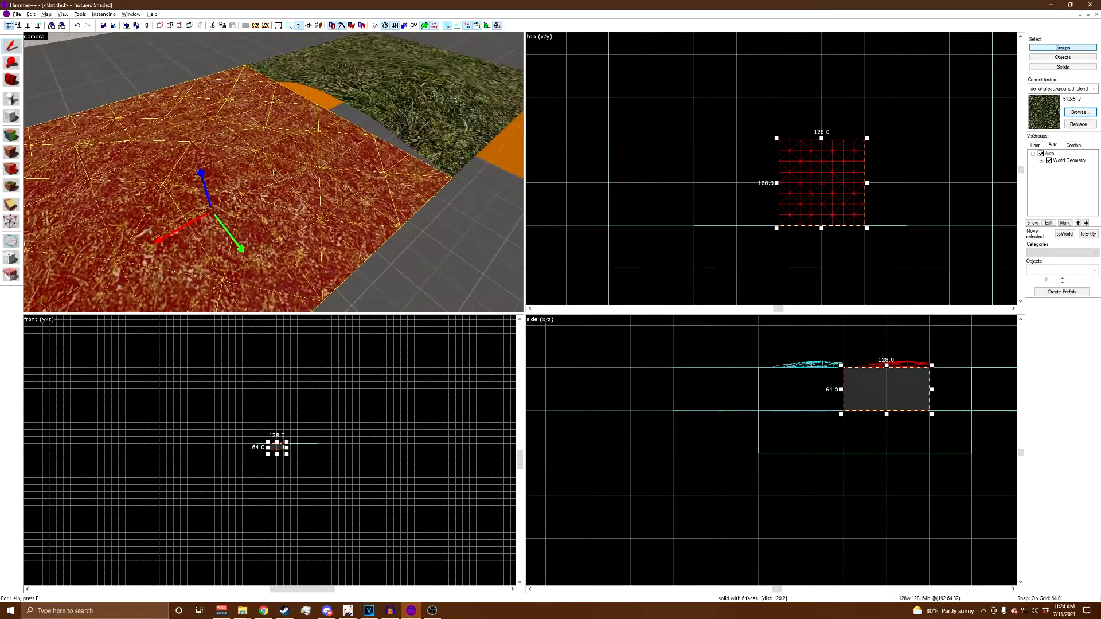
key(d)
key(s)
key(z)
Step: Select the top faces of both neighbouring displacements and sew their shared edge together
click(11, 135)
click(420, 146)
click(195, 187)
click(462, 197)
click(288, 188)
ctrl+click(448, 159)
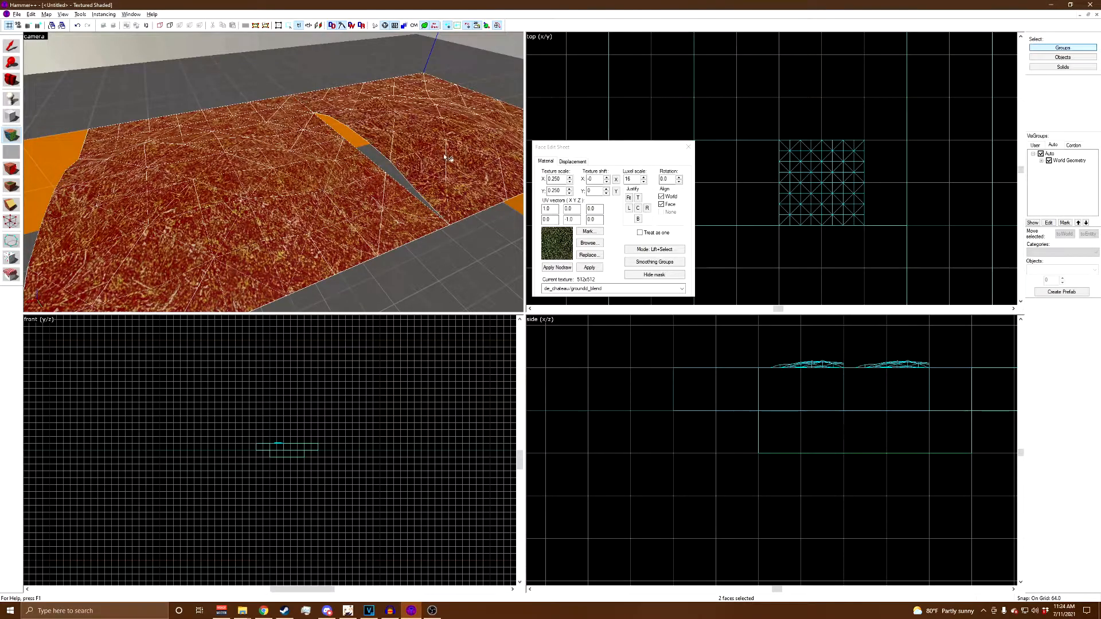
click(573, 161)
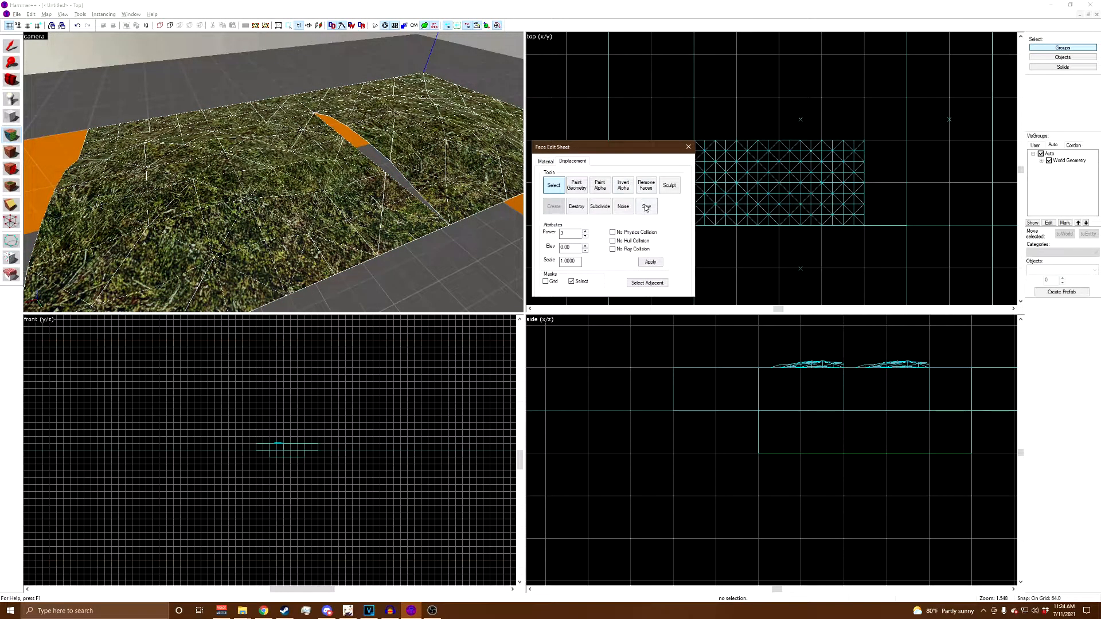
click(646, 210)
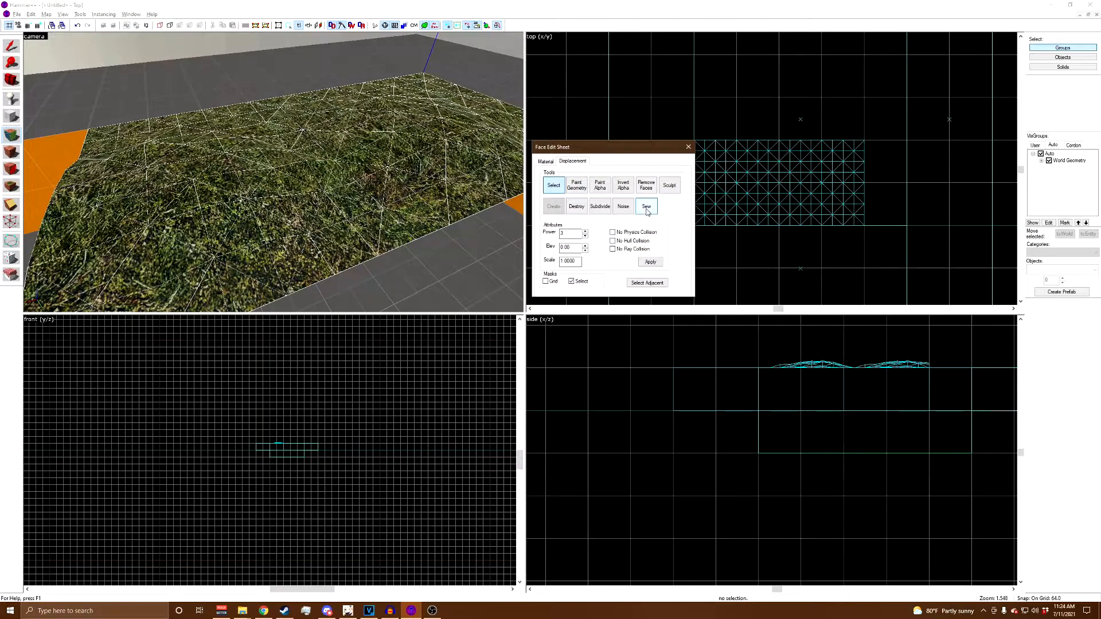
click(754, 120)
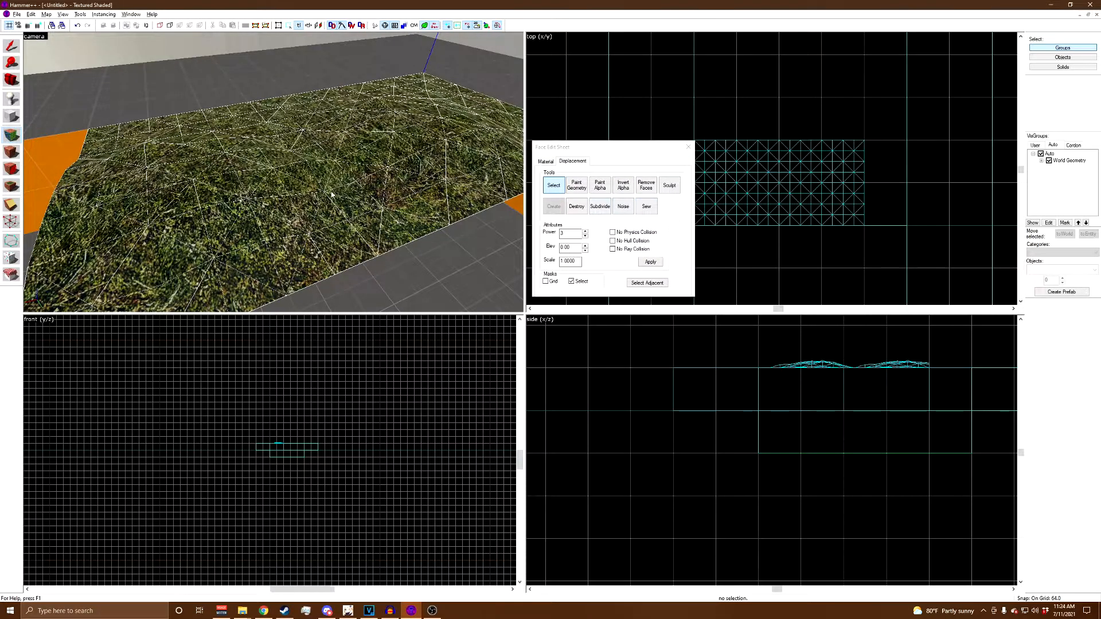
click(689, 147)
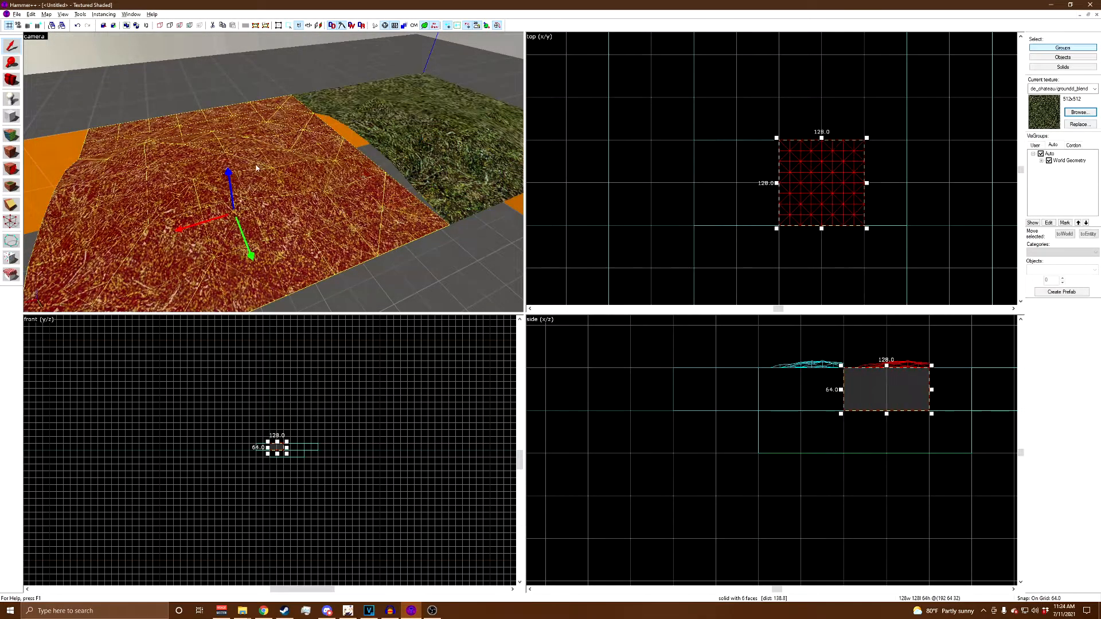
Step: Reduce the grid snap size to 16 units for working on the selected displacement copy
scroll(866, 396, up, 3)
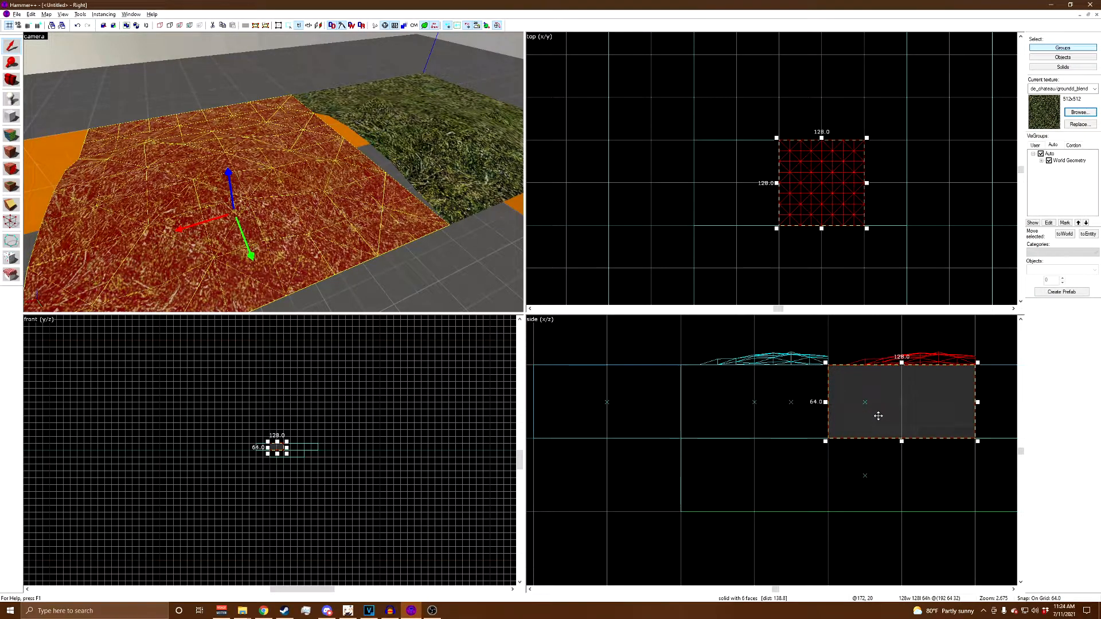
key(bracketleft)
key(bracketleft)
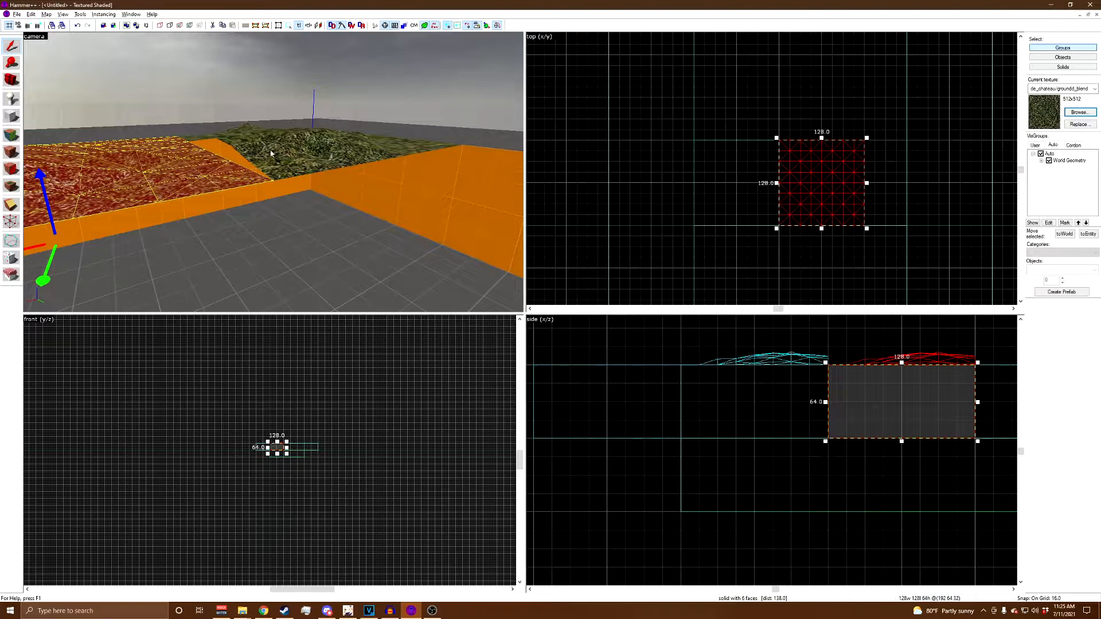
Step: Check that the corner vertices of both neighbouring blocks meet, and sew the two hilly displacements along their shared edge
ctrl+click(268, 152)
click(12, 222)
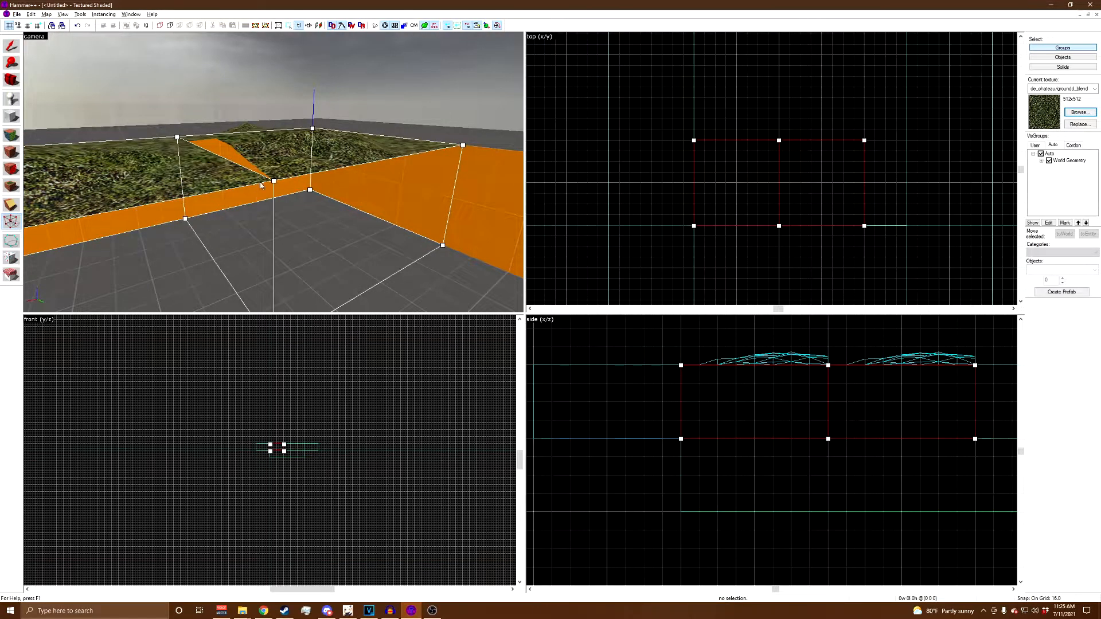
click(11, 134)
click(572, 162)
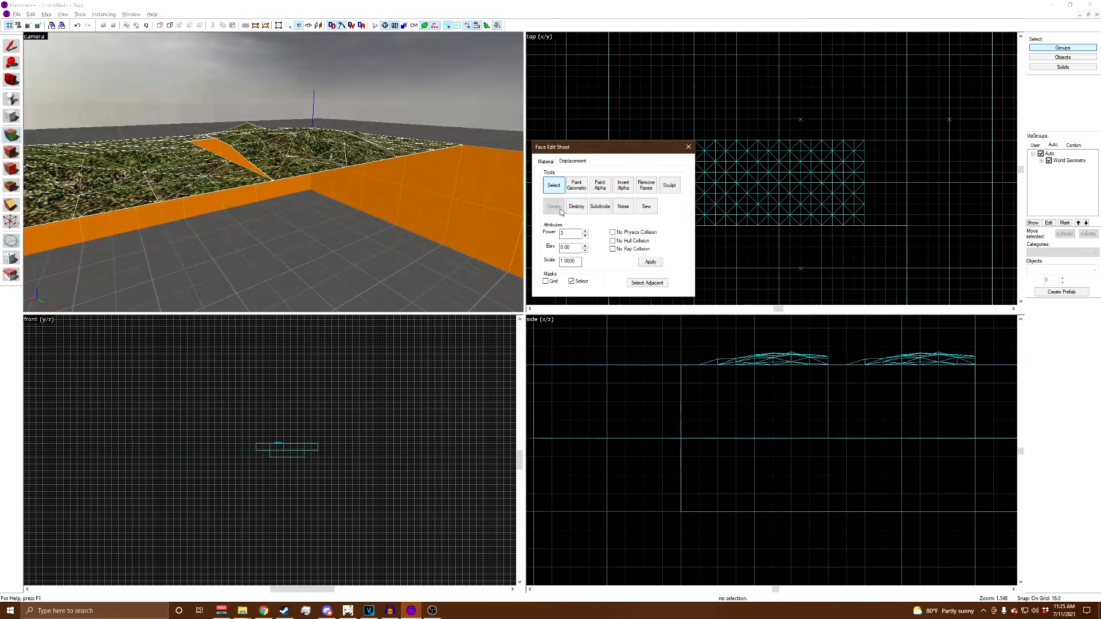
click(646, 207)
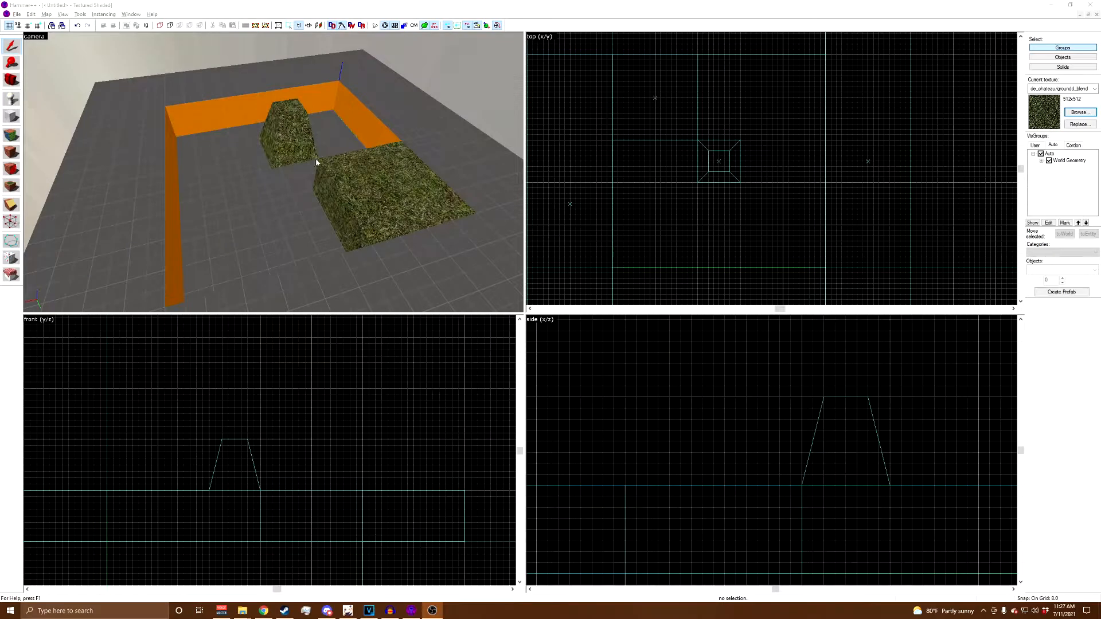
Step: Duplicate the 128-unit grass block to the other corners around the tapered brush, leaving 64-unit-wide gaps between the copies
click(310, 155)
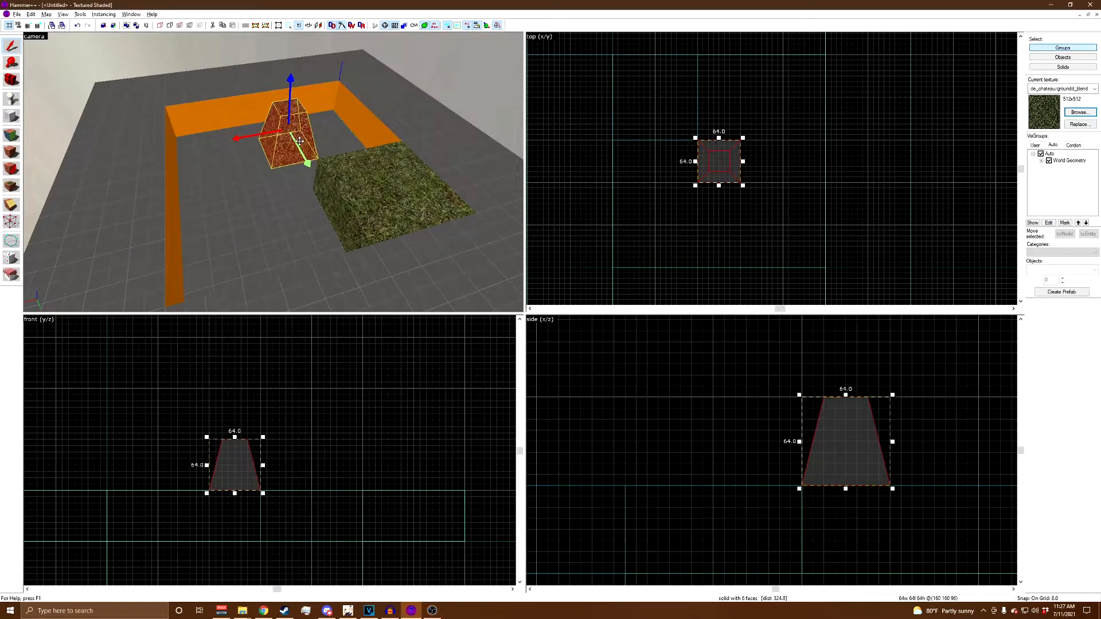
scroll(273, 172, up, 3)
key(w)
key(d)
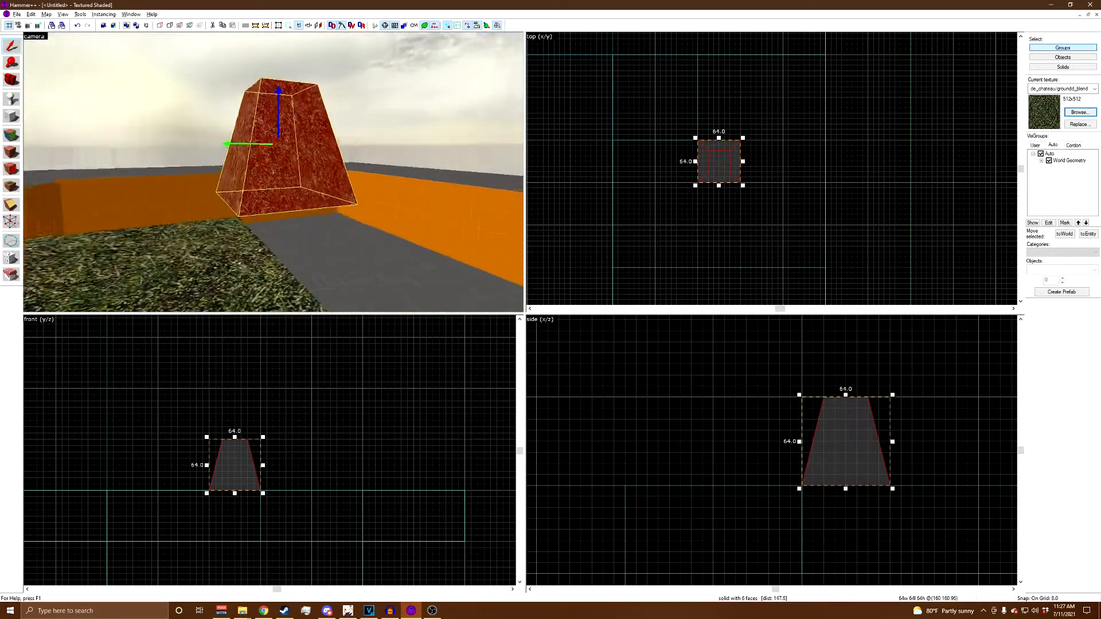
key(d)
key(z)
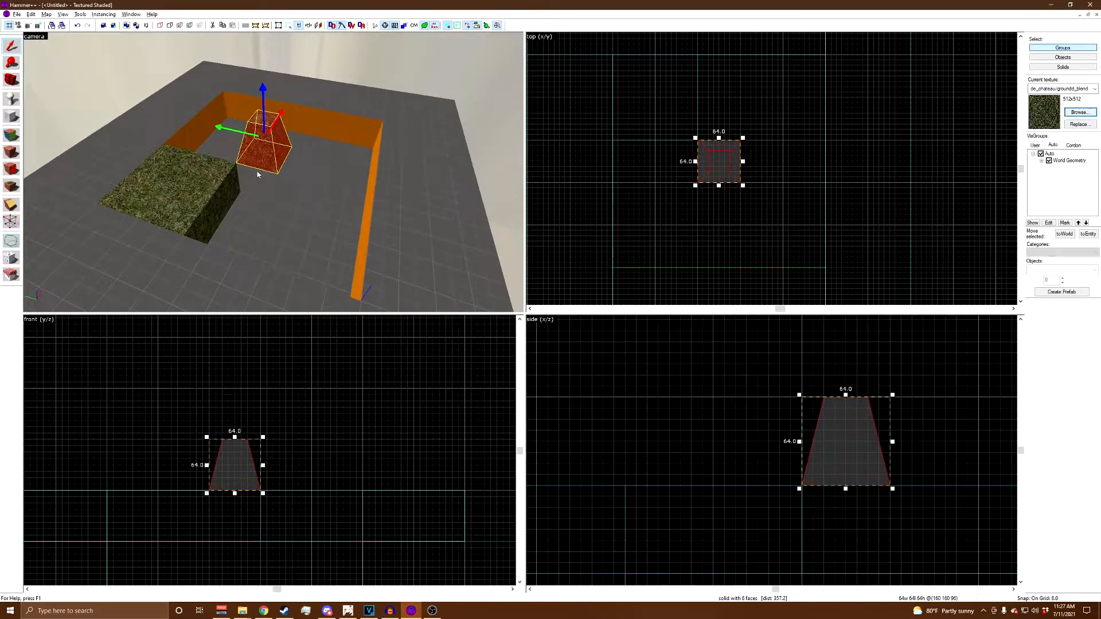
click(225, 196)
drag(672, 97, 772, 116)
scroll(298, 172, up, 5)
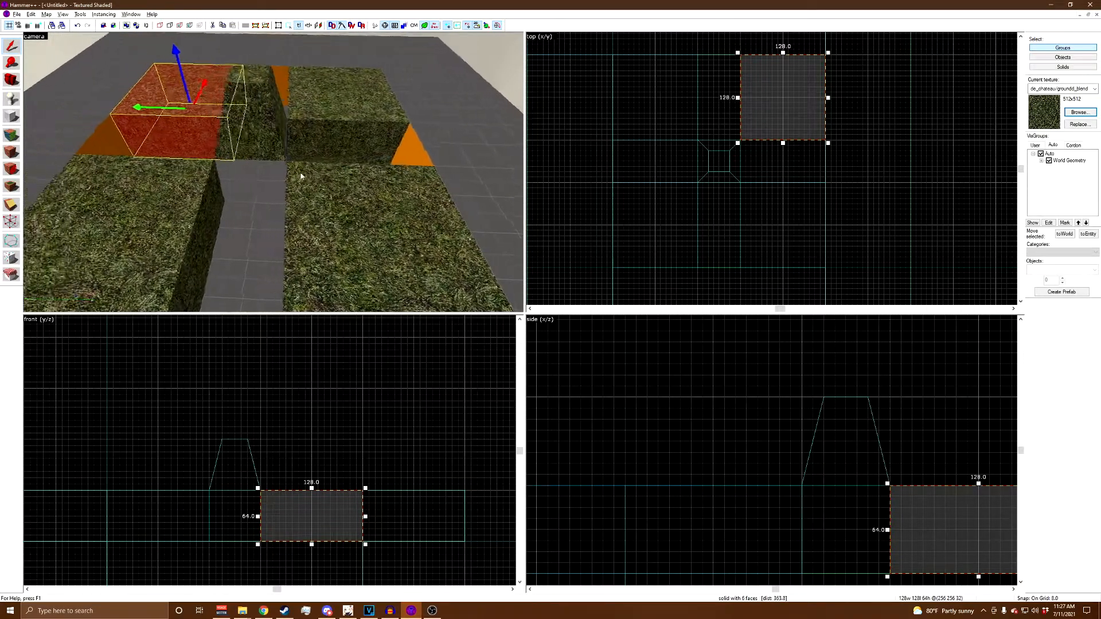
key(a)
key(d)
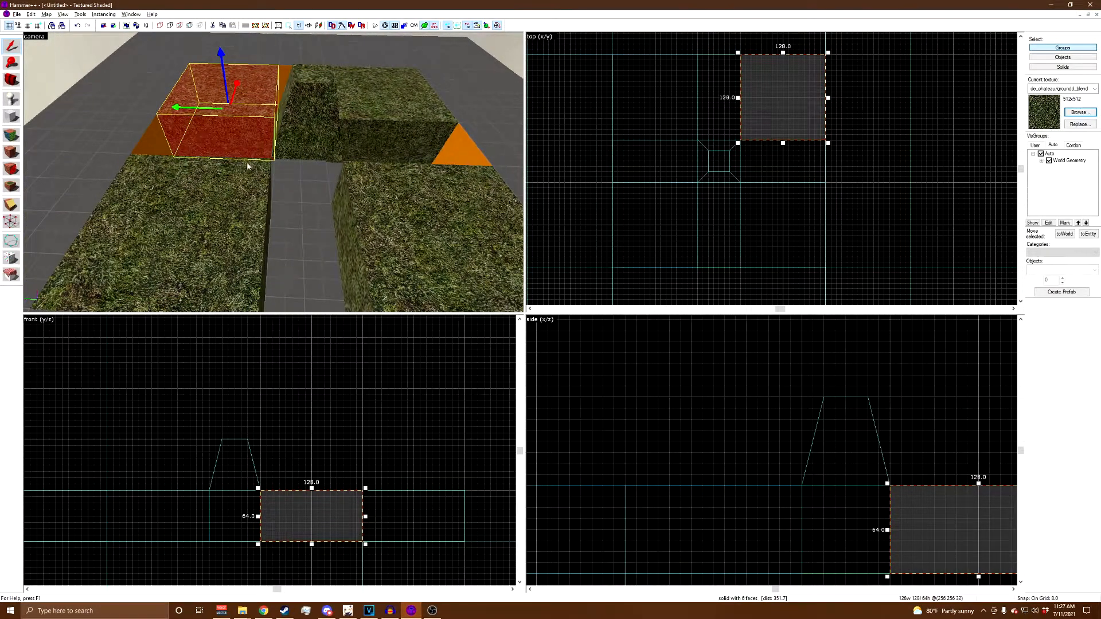
Step: Fill the gaps on the four sides of the tapered brush with 128 by 64 unit grass blocks
drag(773, 123, 774, 166)
mouse_move(783, 95)
mouse_down()
mouse_move(783, 148)
mouse_move(657, 167)
mouse_move(686, 84)
mouse_move(700, 78)
mouse_up()
key(d)
ctrl+click(235, 88)
click(655, 167)
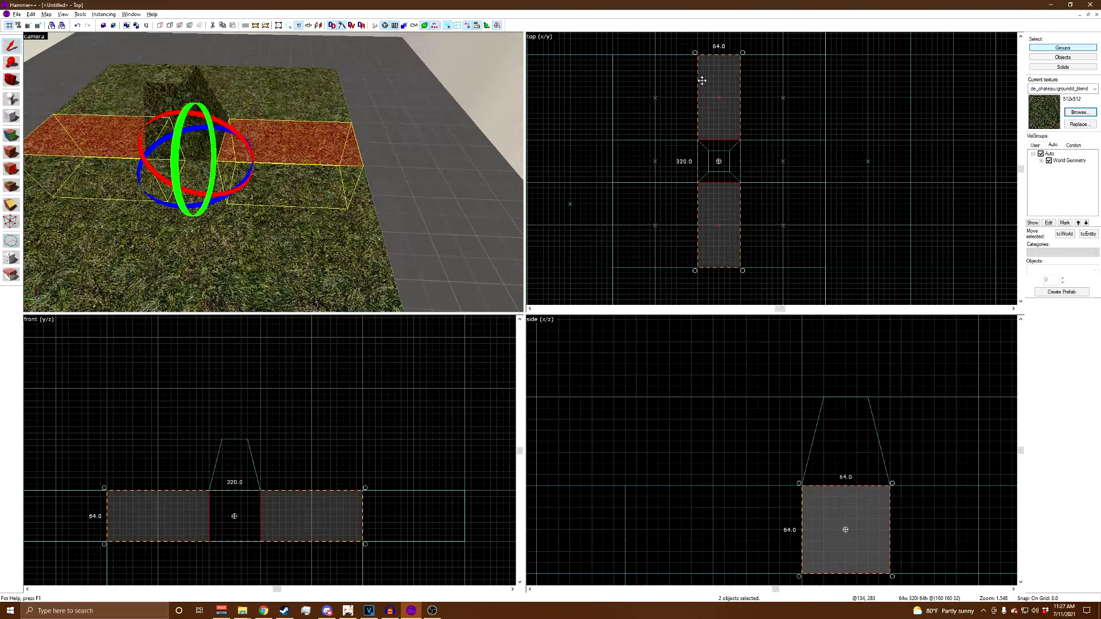
key(a)
key(s)
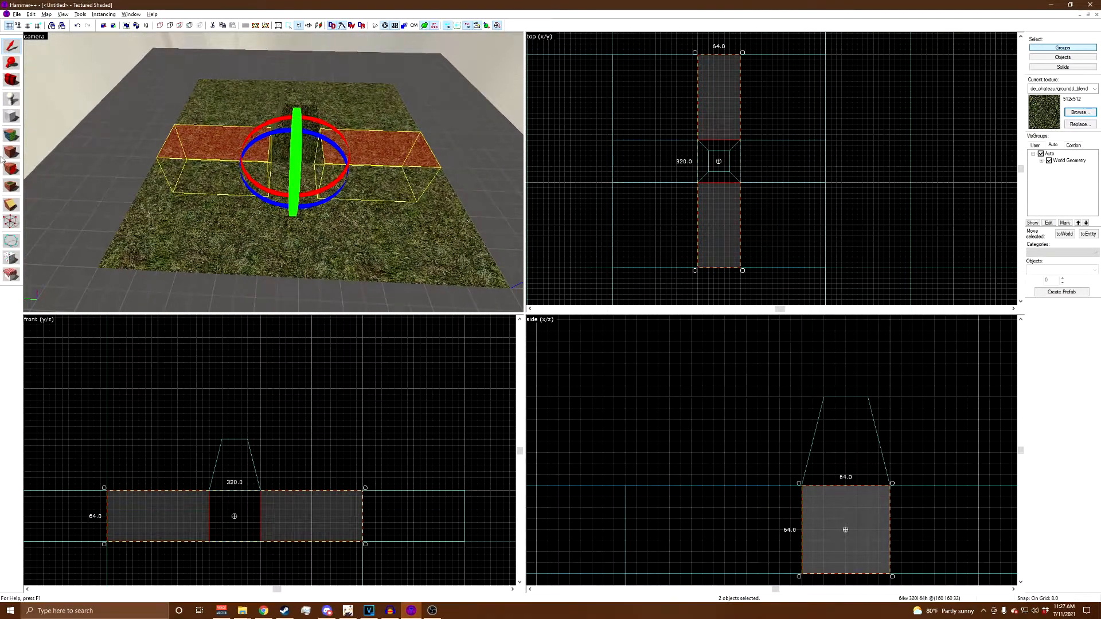
Step: Select the top faces of all eight blocks surrounding the tapered brush and create power 3 displacements from them
click(11, 135)
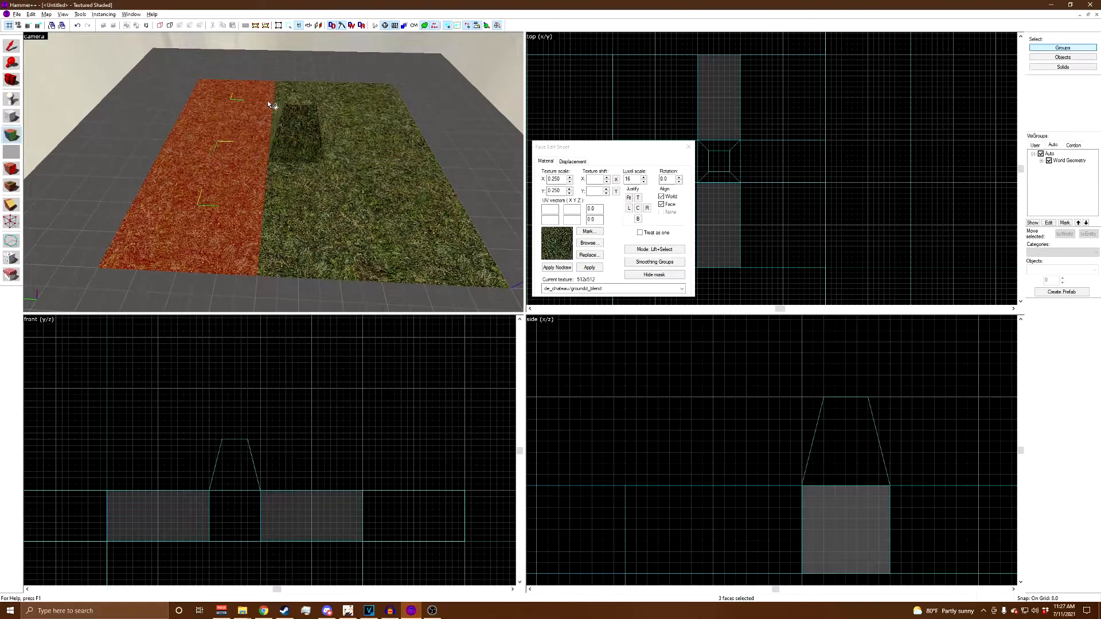
ctrl+click(375, 172)
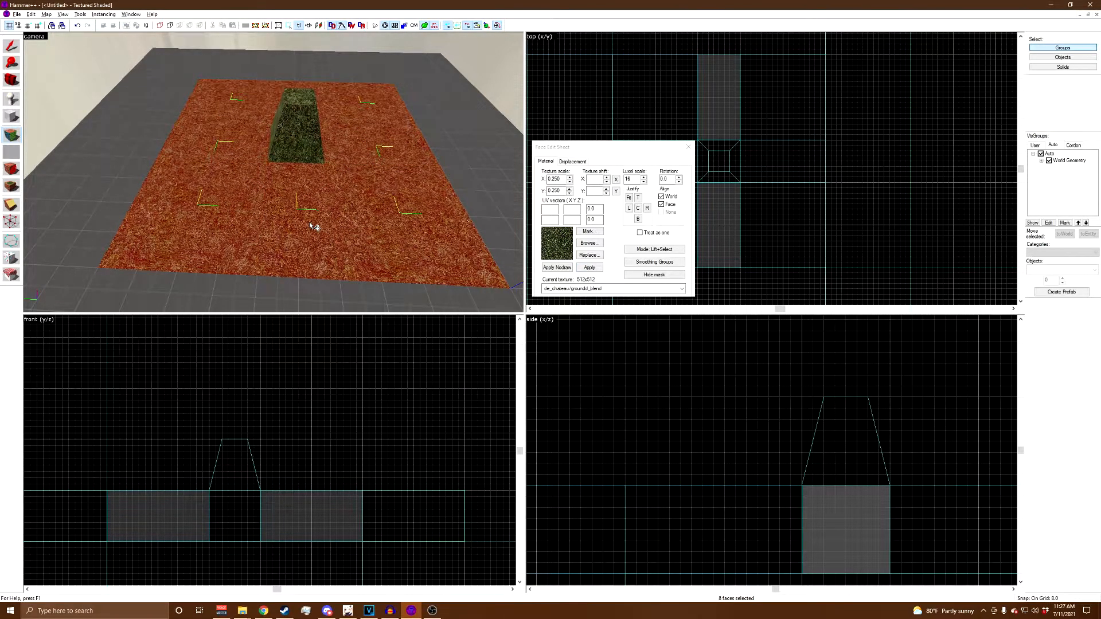
click(571, 161)
click(553, 206)
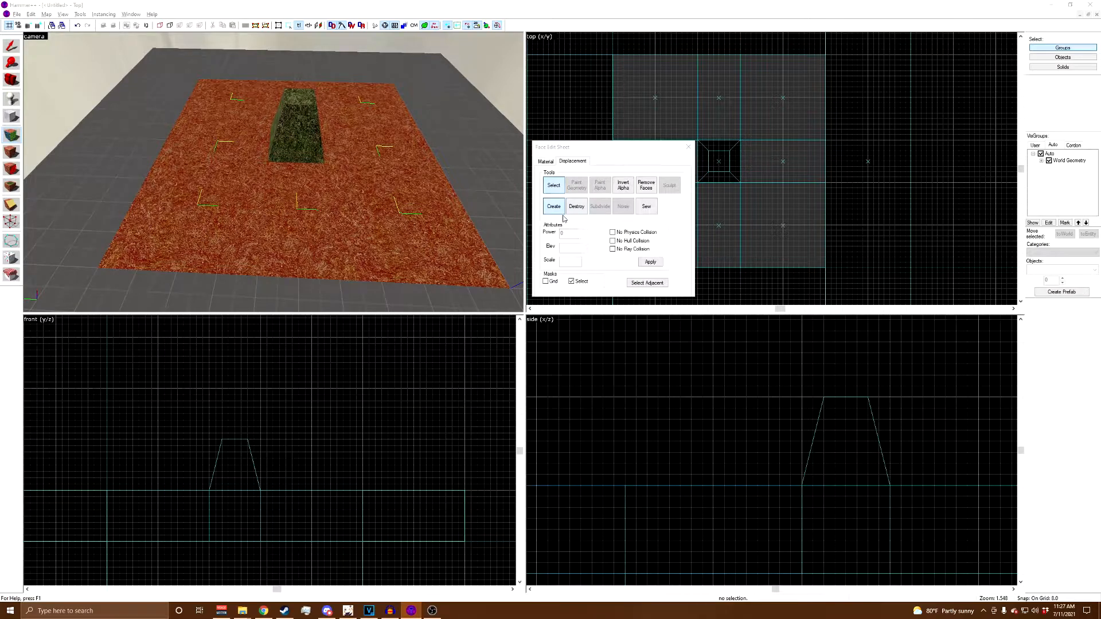
click(592, 232)
Step: Select the four sloping sides and the top of the tapered brush and create displacements from these five faces
key(z)
key(a)
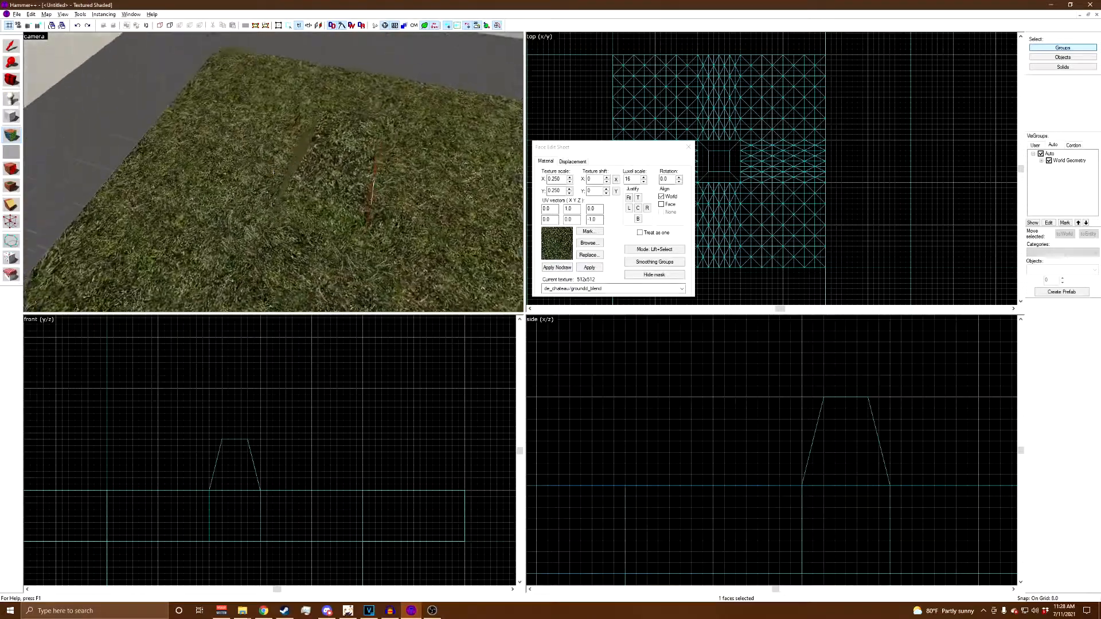
ctrl+click(273, 172)
ctrl+click(273, 172)
ctrl+click(273, 172)
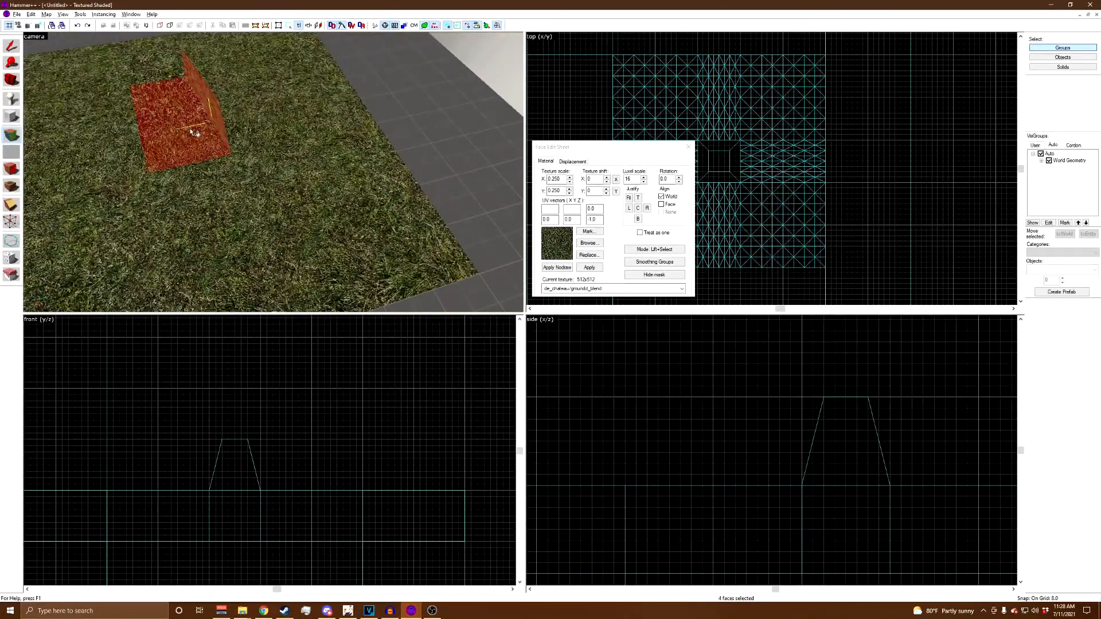
ctrl+click(273, 172)
key(z)
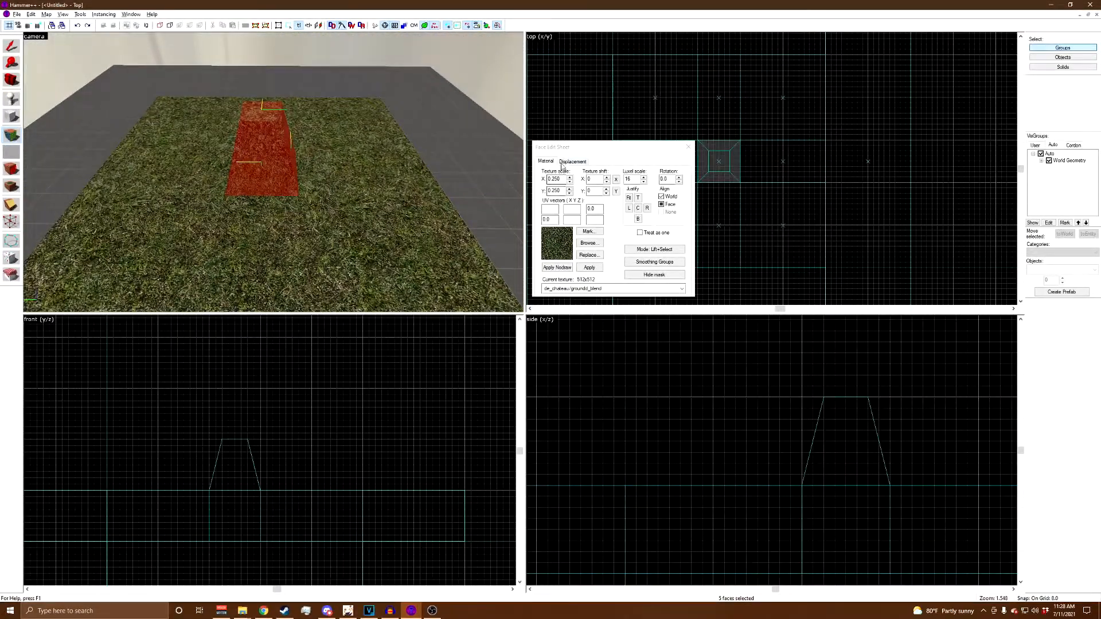
click(564, 163)
click(554, 206)
key(Return)
Step: Paint the tapered displacement's sides with Raise/Lower along the face normal, using distance 5 and radius 56
key(z)
key(w)
key(s)
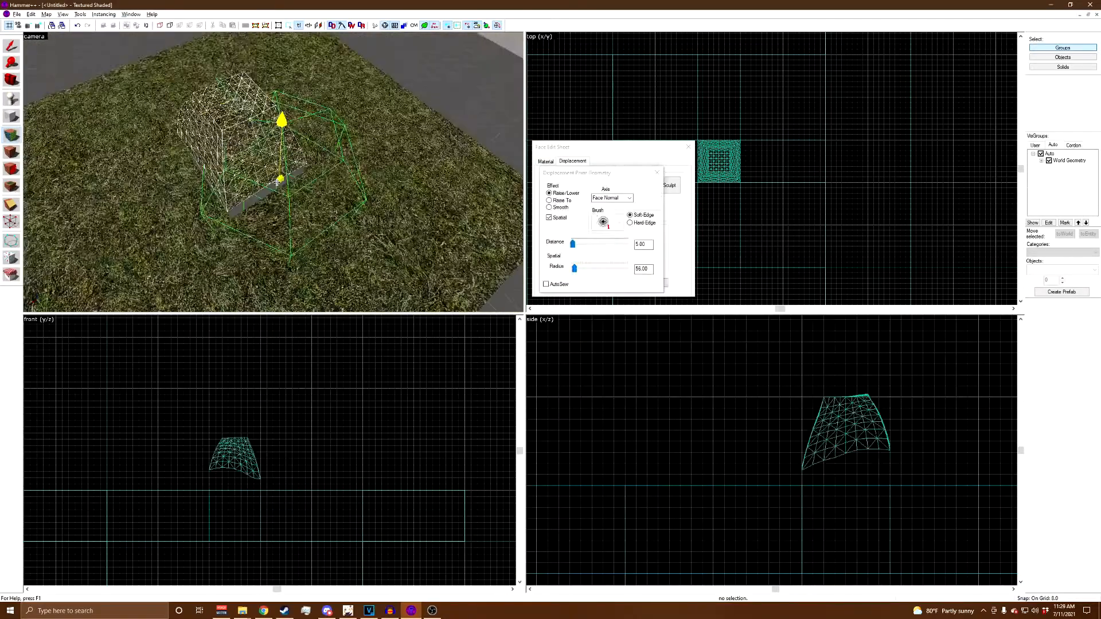
click(273, 172)
key(s)
key(z)
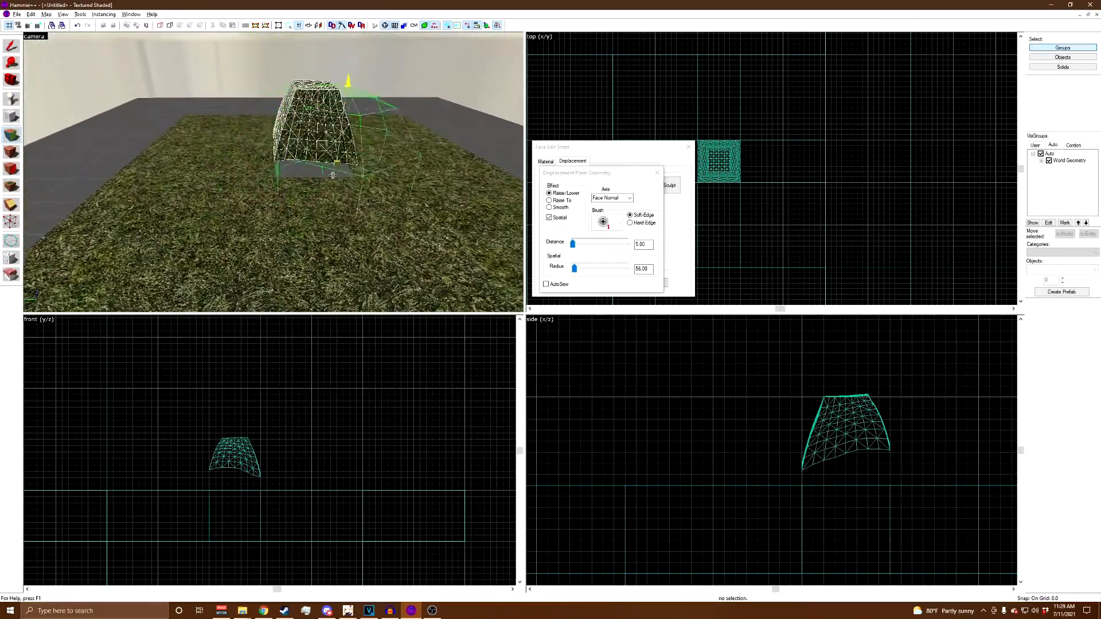
click(649, 173)
click(655, 173)
Step: Add all eight surrounding ground displacements to the tapered displacement's selection and sew them together
ctrl+click(394, 137)
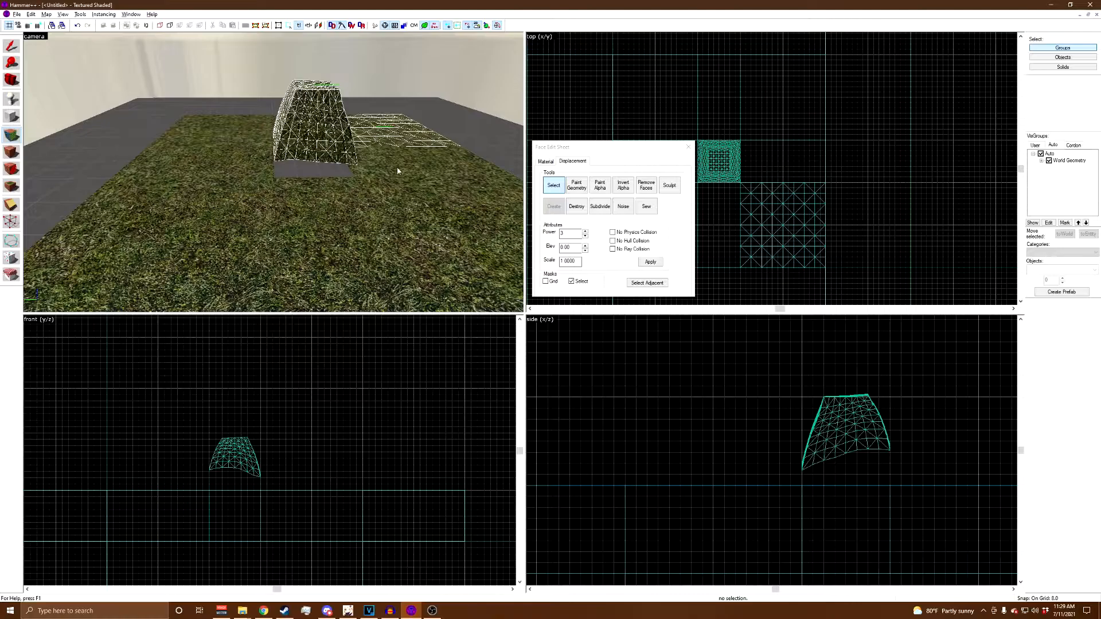
ctrl+click(397, 164)
ctrl+click(403, 193)
ctrl+click(323, 202)
ctrl+click(236, 198)
ctrl+click(222, 160)
ctrl+click(227, 131)
key(a)
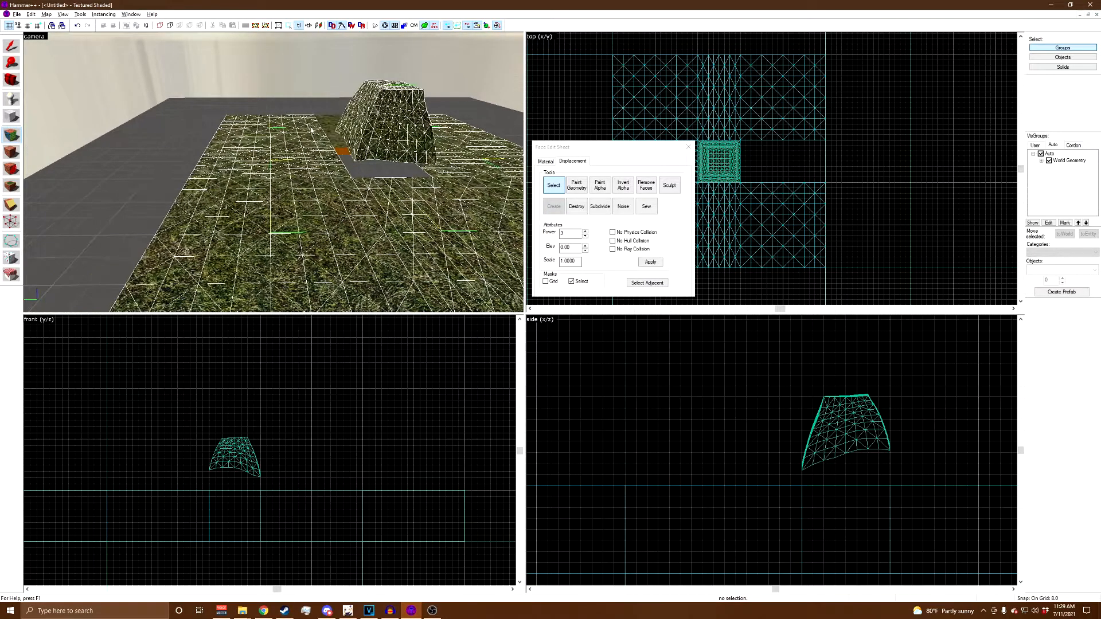
ctrl+click(325, 128)
key(d)
click(649, 210)
key(w)
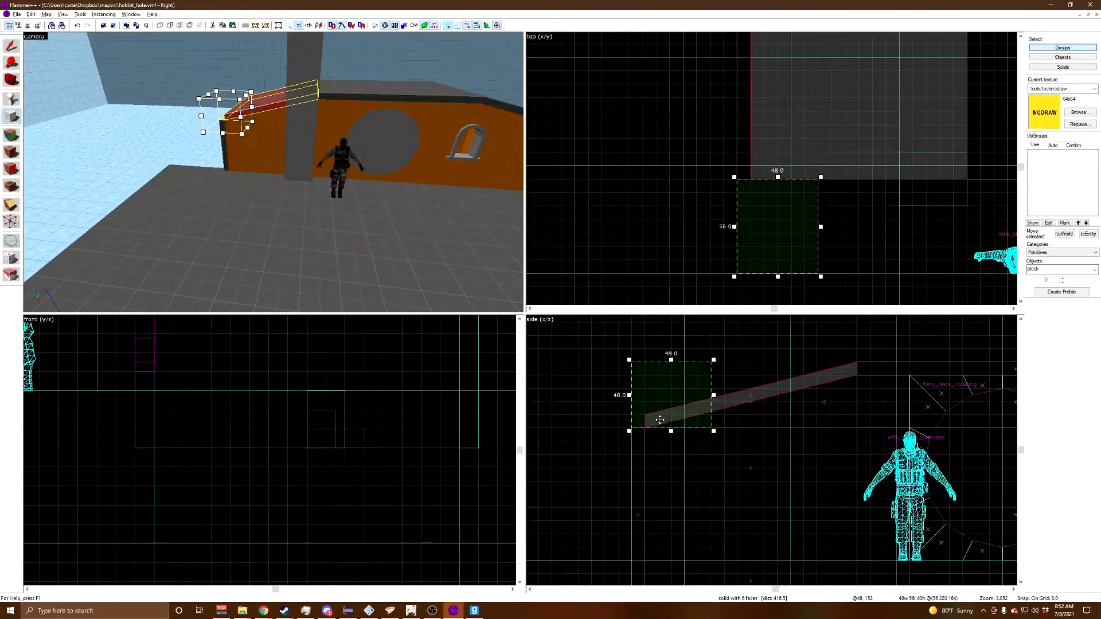
Step: Create a 48 by 56 by 8 unit nodraw block directly beneath the lower end of the sloping roof
drag(661, 420, 671, 442)
click(672, 495)
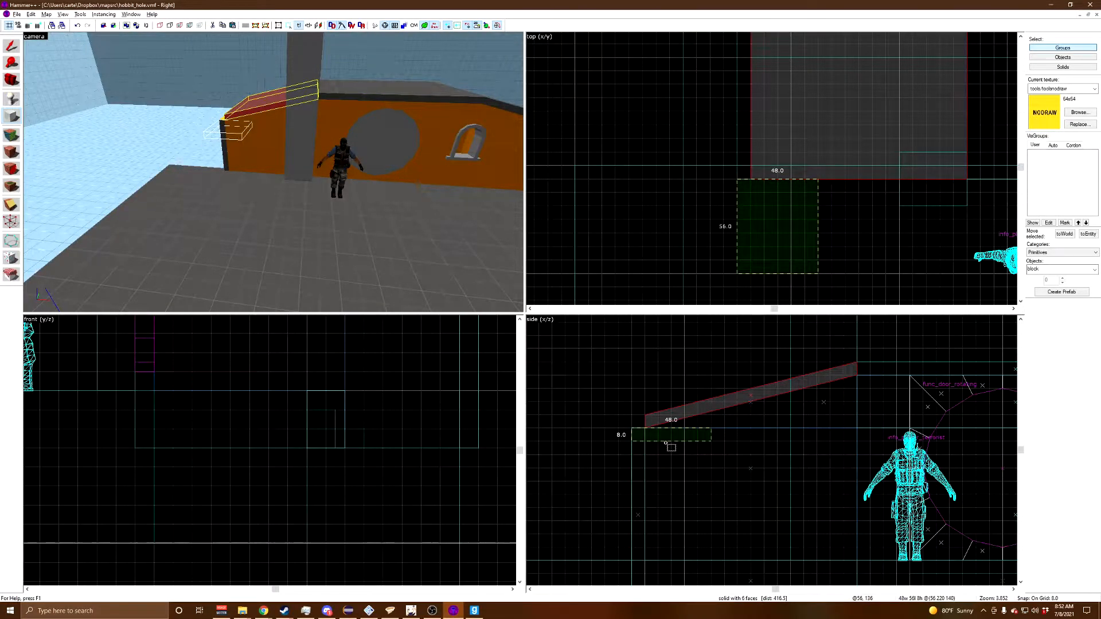
key(Return)
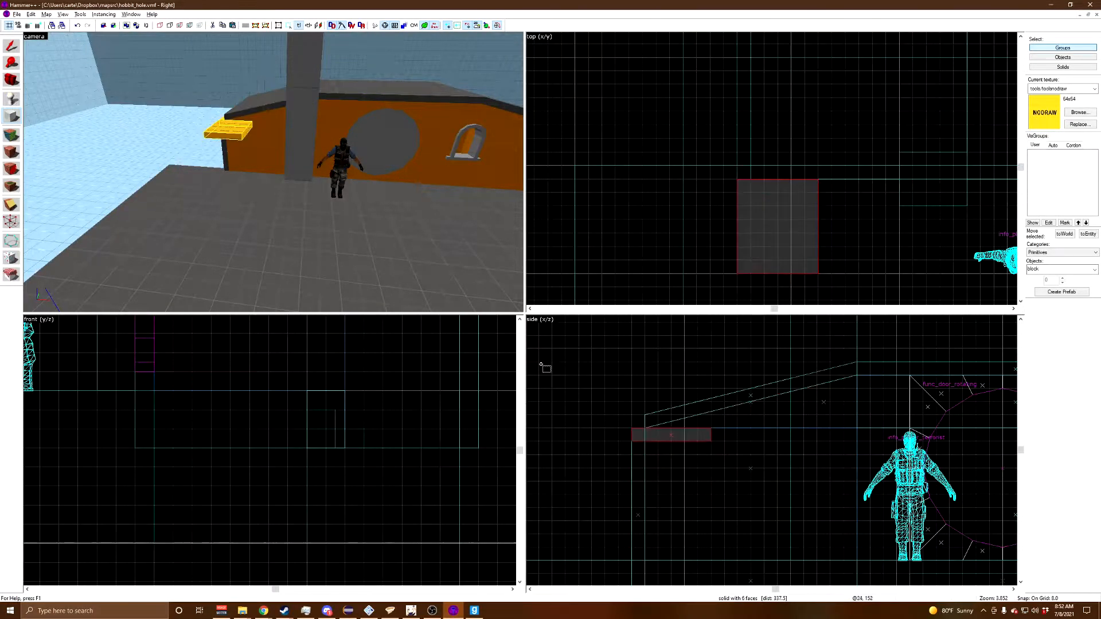
Step: Move the vertices at one end of the nodraw block down to the floor, forming a steep panel with a flat bottom edge
click(11, 221)
click(711, 440)
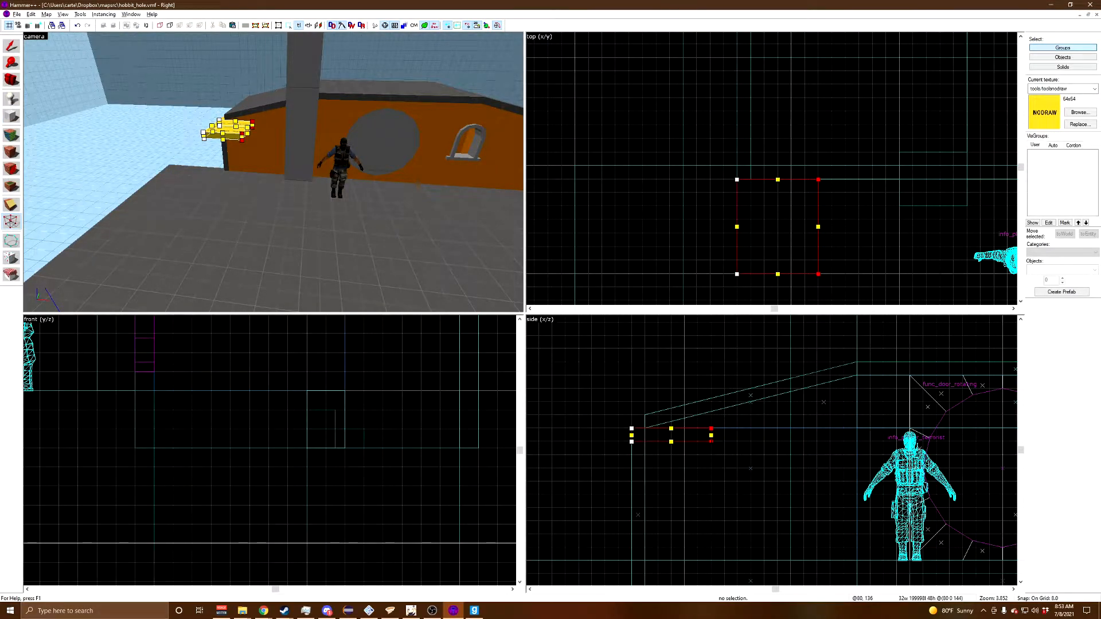
drag(711, 441, 715, 549)
click(722, 556)
scroll(726, 561, up, 3)
drag(684, 516, 723, 564)
scroll(723, 563, down, 3)
scroll(653, 495, up, 1)
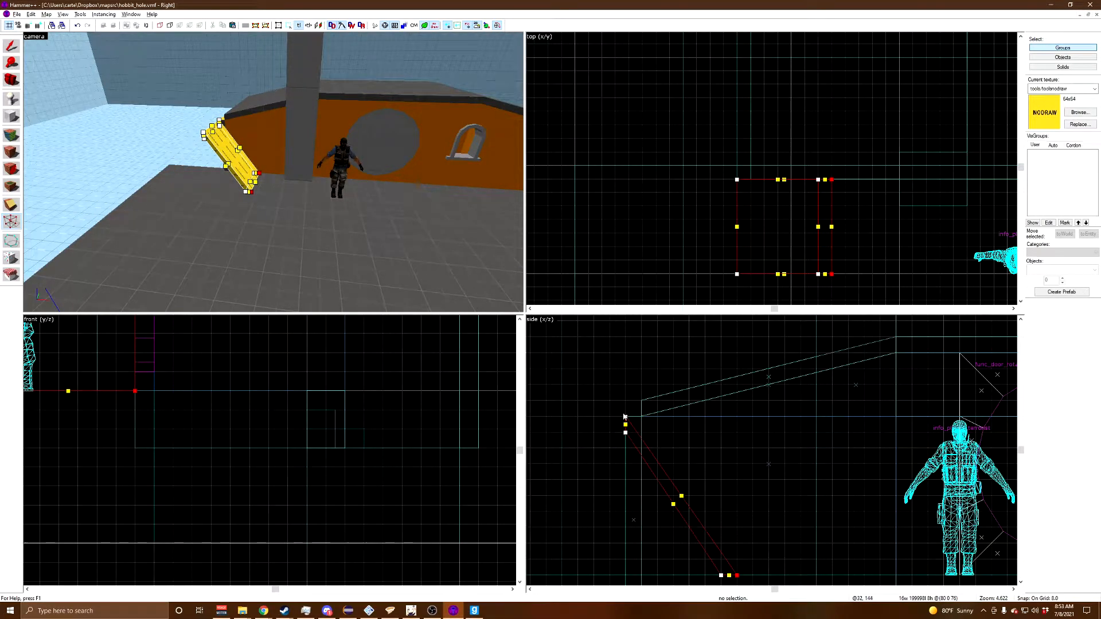
Step: Shift the lower vertices at the slanted panel's upper end inward and up so its top edge is horizontal
drag(614, 421, 641, 417)
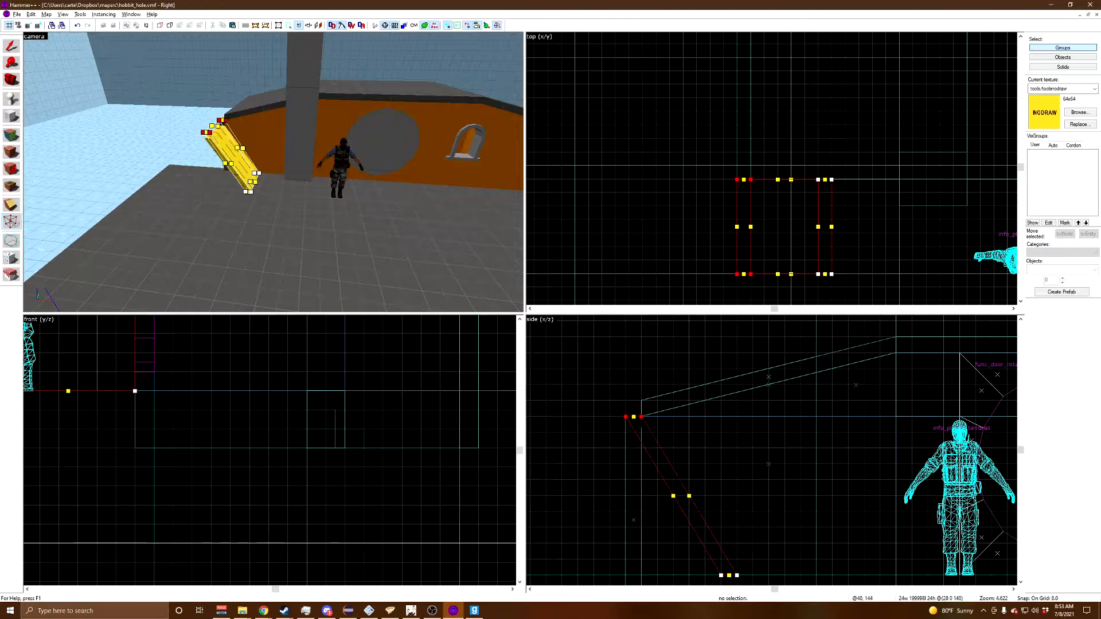
click(10, 52)
key(z)
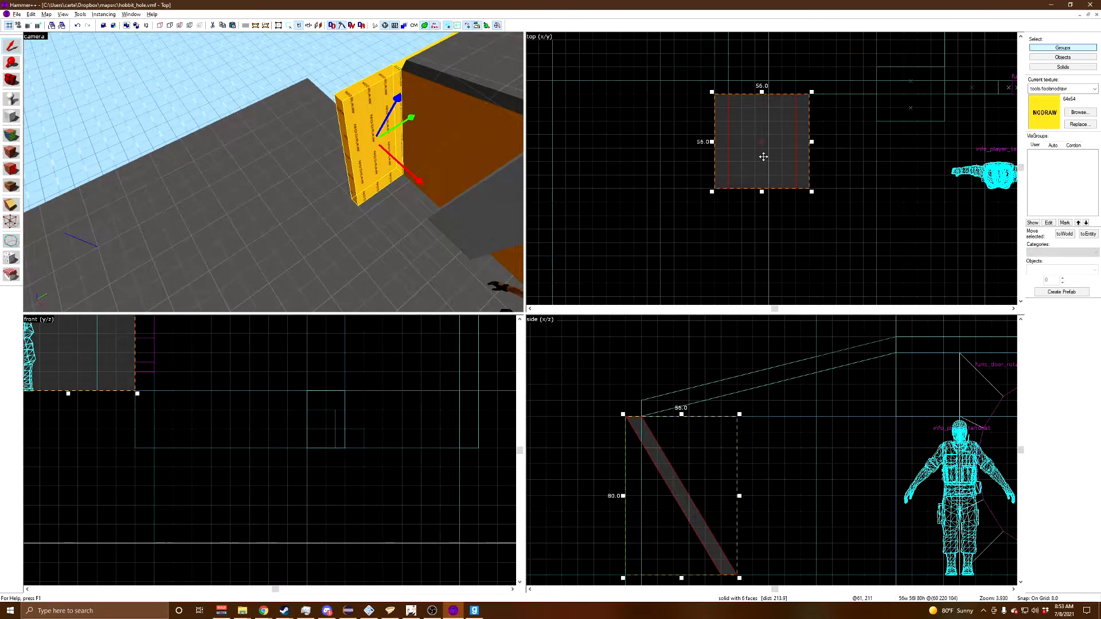
Step: Duplicate the slanted nodraw panel diagonally beside the original and rotate the copy 90 degrees about the vertical axis
shift+drag(764, 156, 683, 264)
click(682, 264)
mouse_move(630, 299)
mouse_down()
mouse_move(652, 227)
mouse_move(748, 257)
mouse_move(697, 225)
mouse_move(706, 229)
mouse_up()
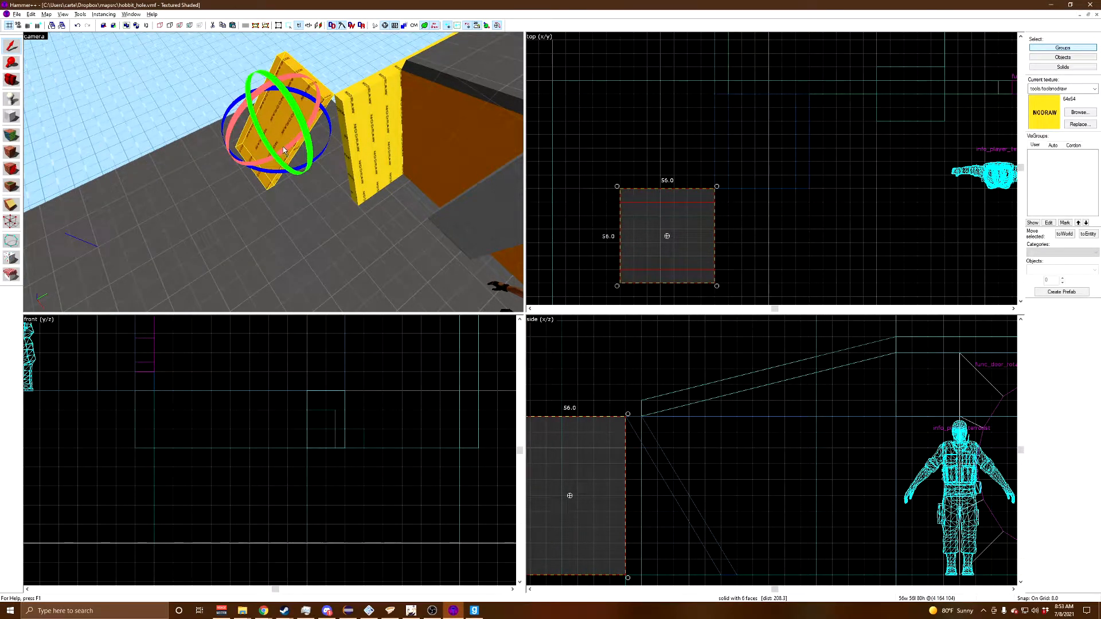
click(12, 205)
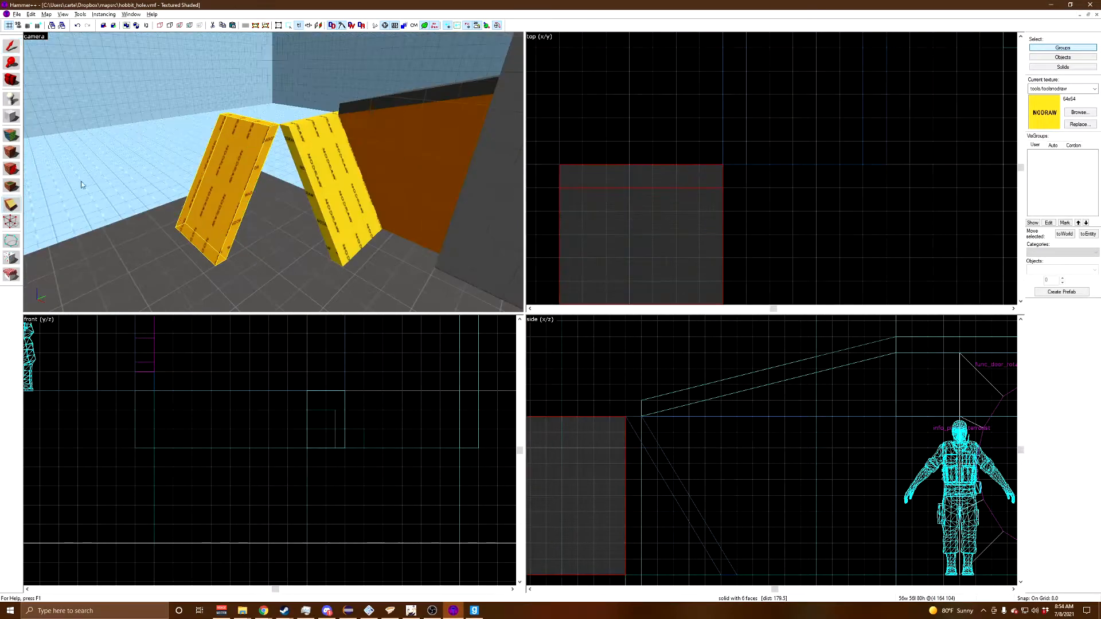
Step: Extend the bottom vertices of the rotated copy sideways toward the original panel's foot to close the triangular gap
middle_drag(675, 292, 657, 187)
scroll(657, 187, down, 2)
click(11, 222)
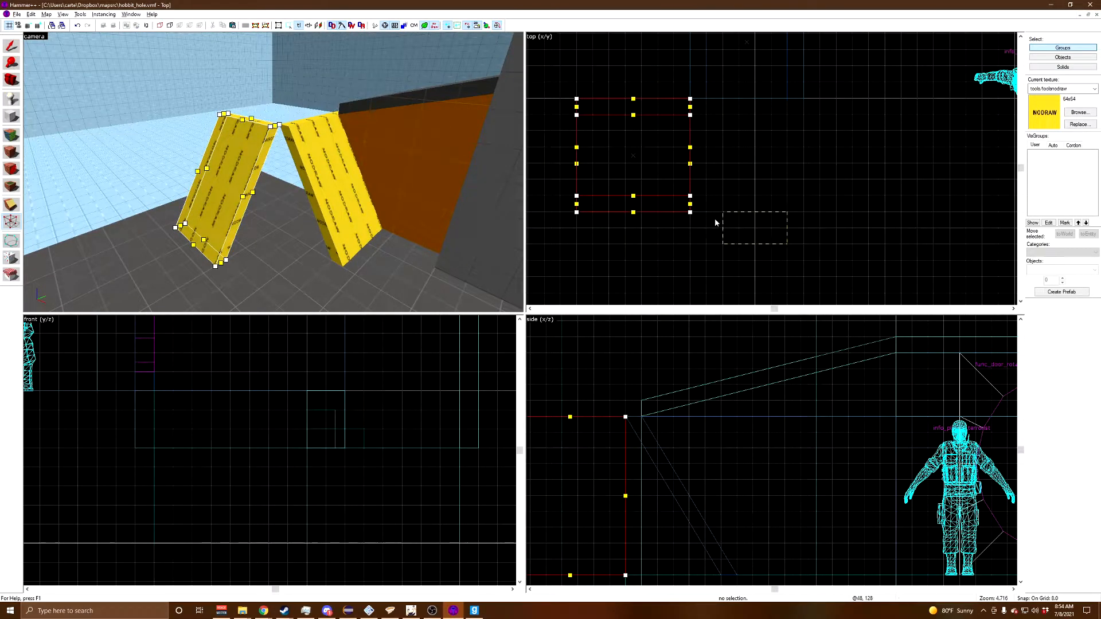
mouse_move(690, 195)
mouse_down()
mouse_move(787, 195)
mouse_move(796, 214)
mouse_up()
drag(835, 180, 783, 200)
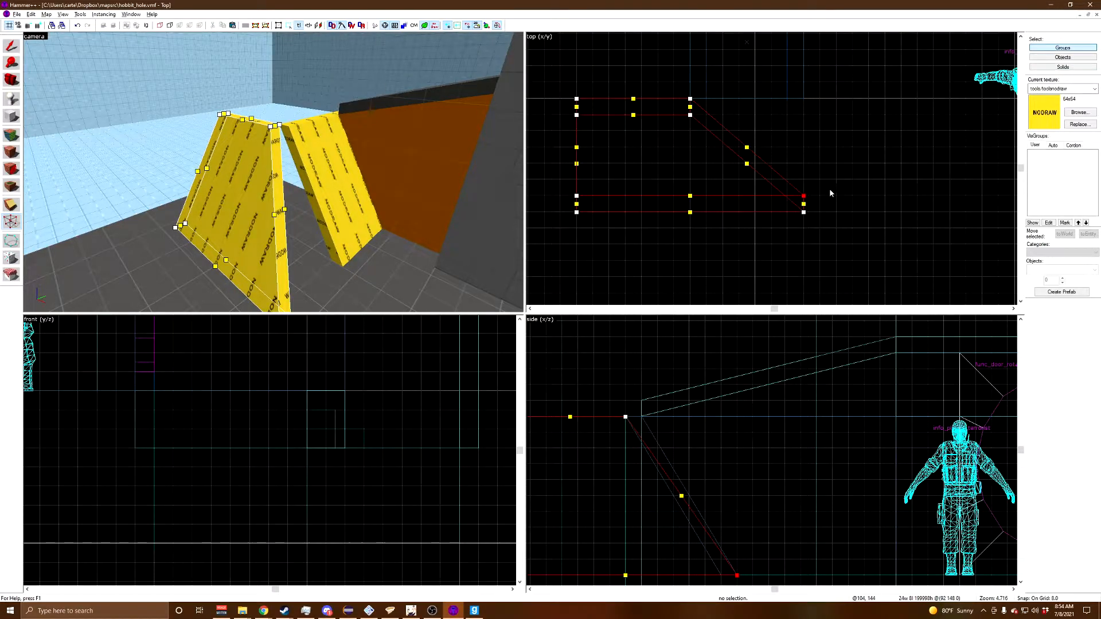
scroll(804, 196, up, 1)
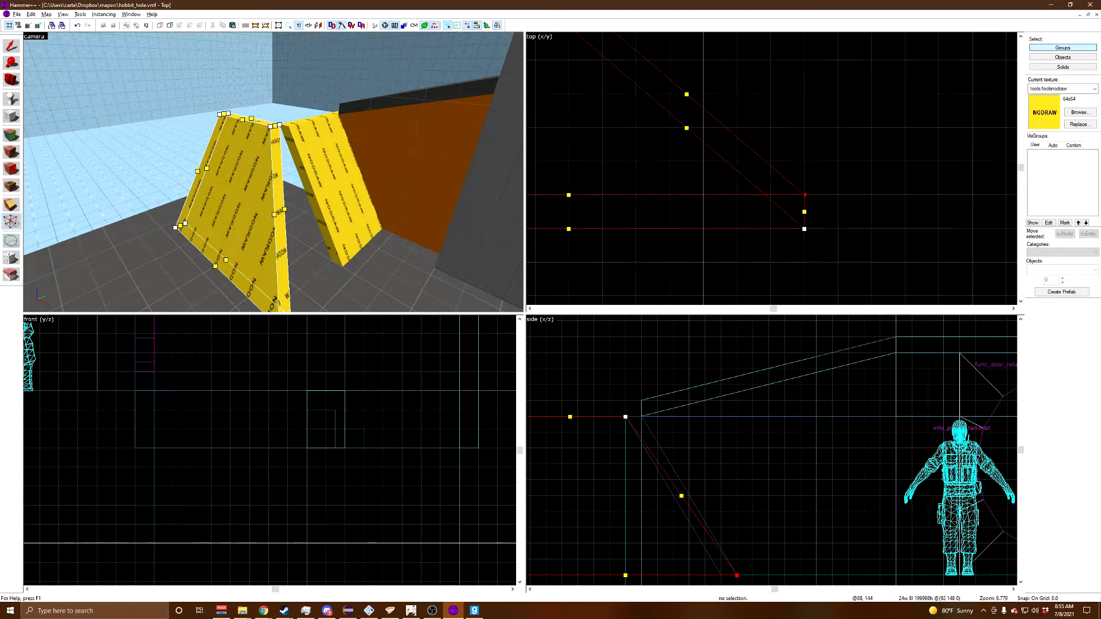
Step: Pull the inner bottom and top vertices at the rotated panel's corner end inward to form a diagonal mitered edge
drag(803, 195, 776, 193)
scroll(775, 194, up, 2)
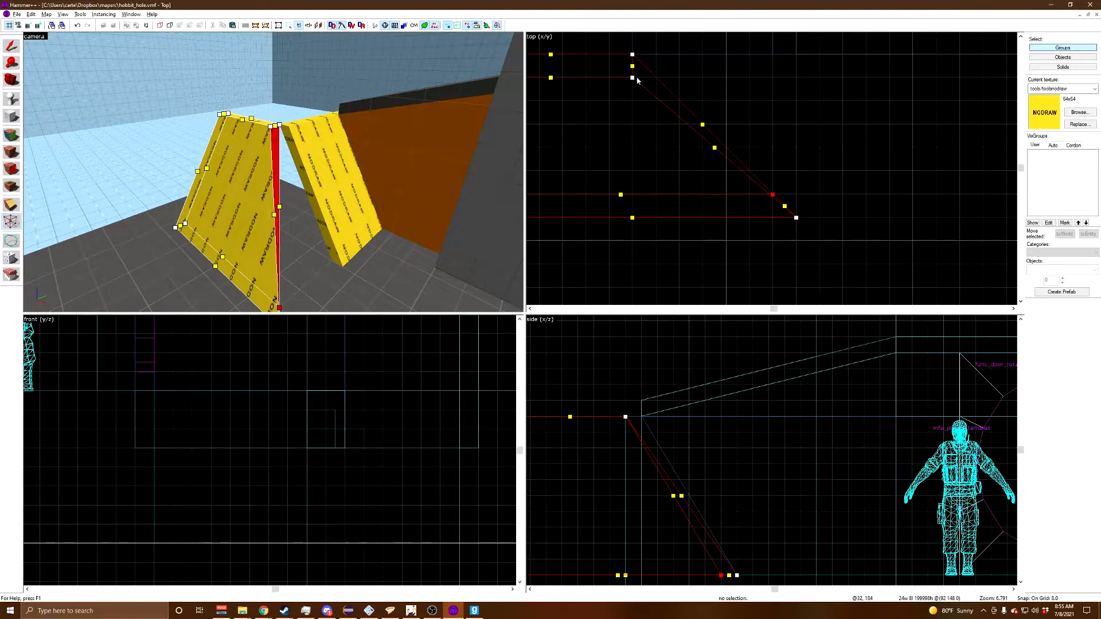
scroll(700, 115, down, 4)
scroll(684, 79, up, 5)
drag(622, 90, 620, 91)
key(Return)
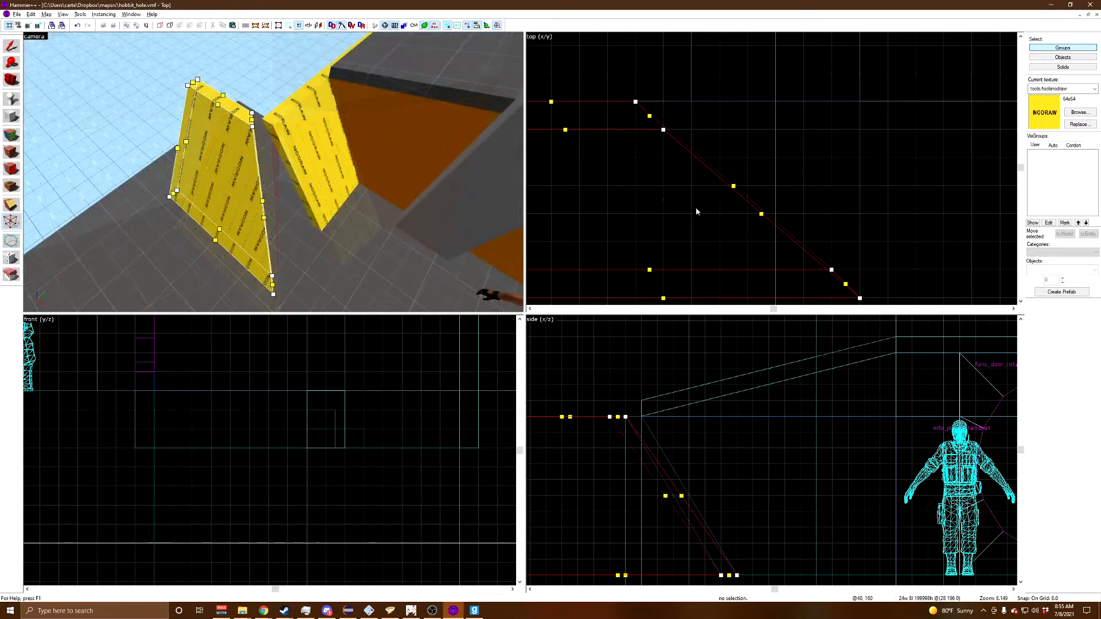
Step: Extend the adjoining panel's bottom corner vertices to the rotated panel's foot, mitering its end along the same diagonal
drag(693, 195, 612, 87)
key(Return)
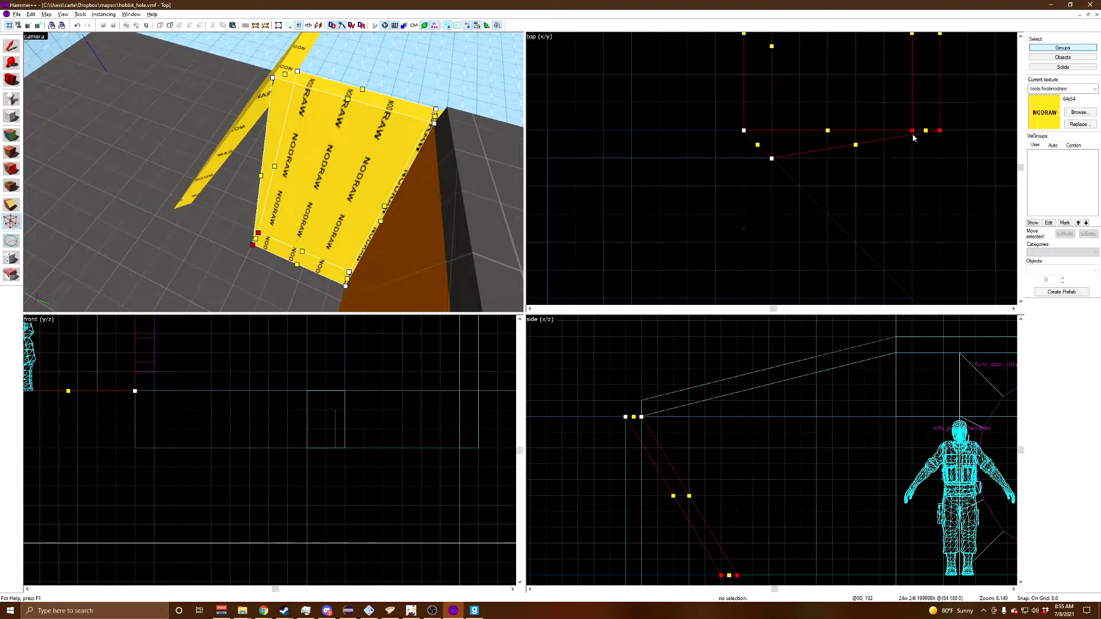
scroll(914, 137, down, 2)
mouse_move(913, 133)
mouse_down()
mouse_move(911, 268)
mouse_move(911, 248)
mouse_up()
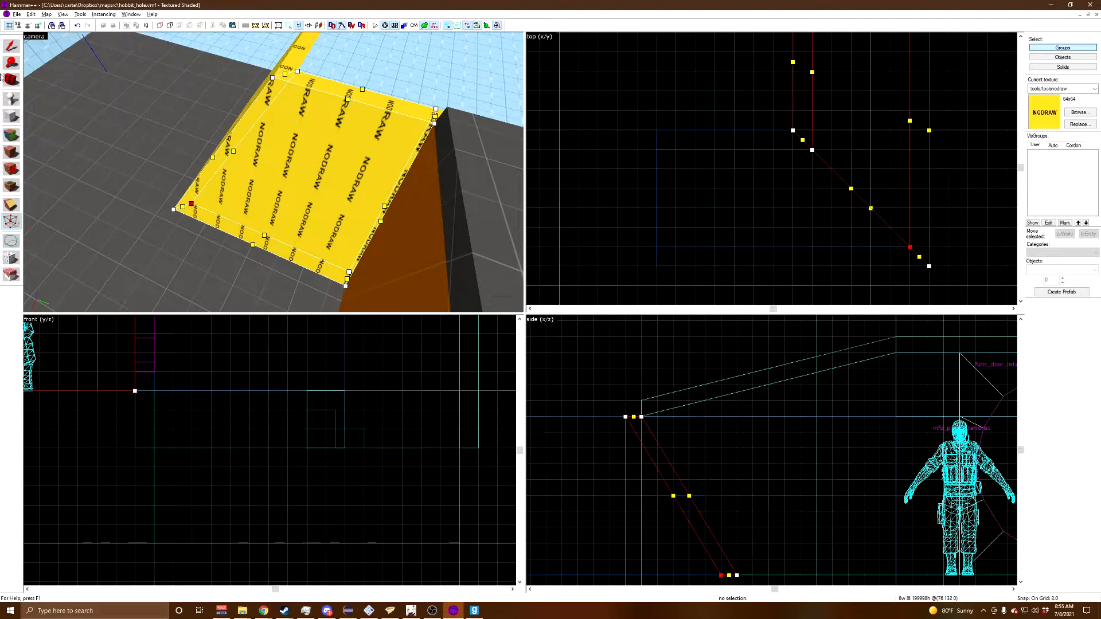
Step: Stretch the flat nodraw block on top of the slanted panels back to the house wall
click(11, 47)
key(z)
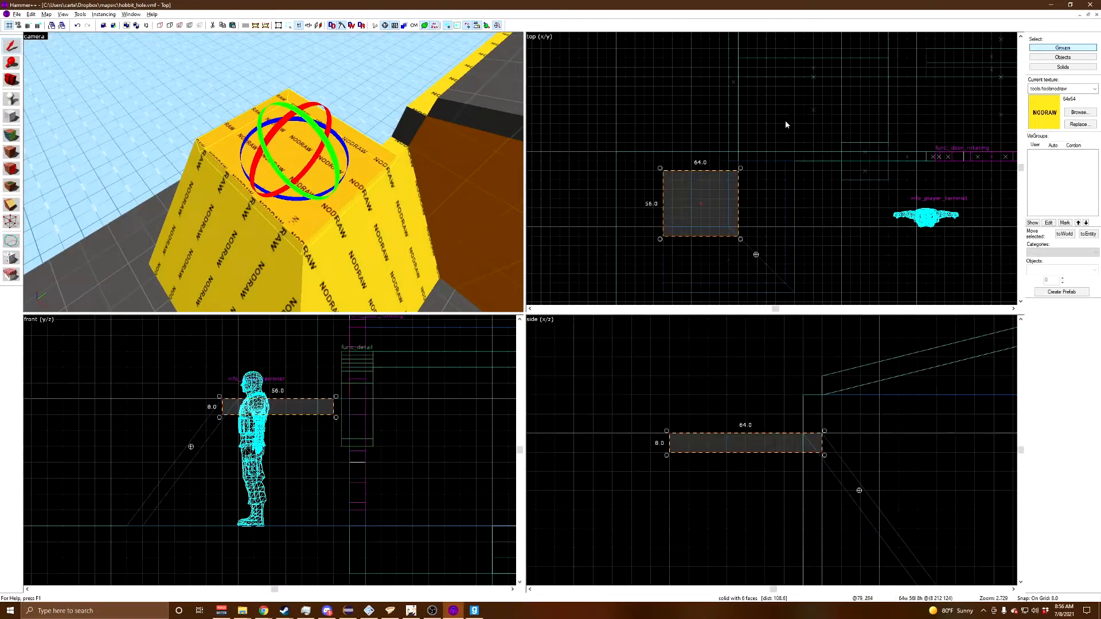
click(715, 175)
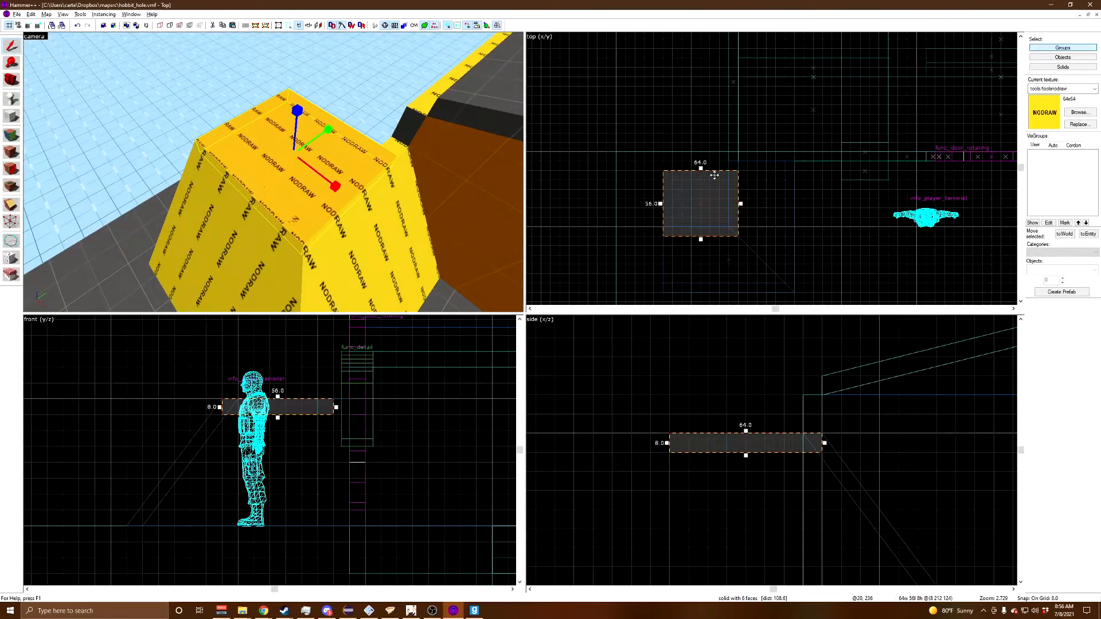
drag(699, 168, 698, 157)
click(697, 174)
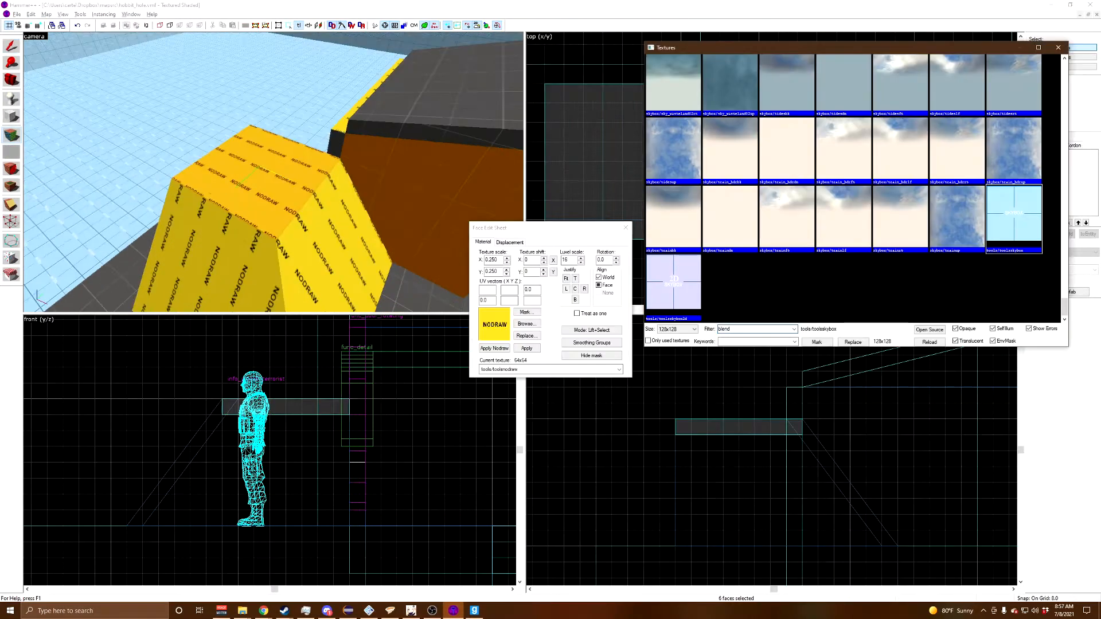
Step: Pick the de_chateau/groundd_blend texture and apply it to both slanted sides of the mound
scroll(827, 192, down, 10)
scroll(862, 188, down, 10)
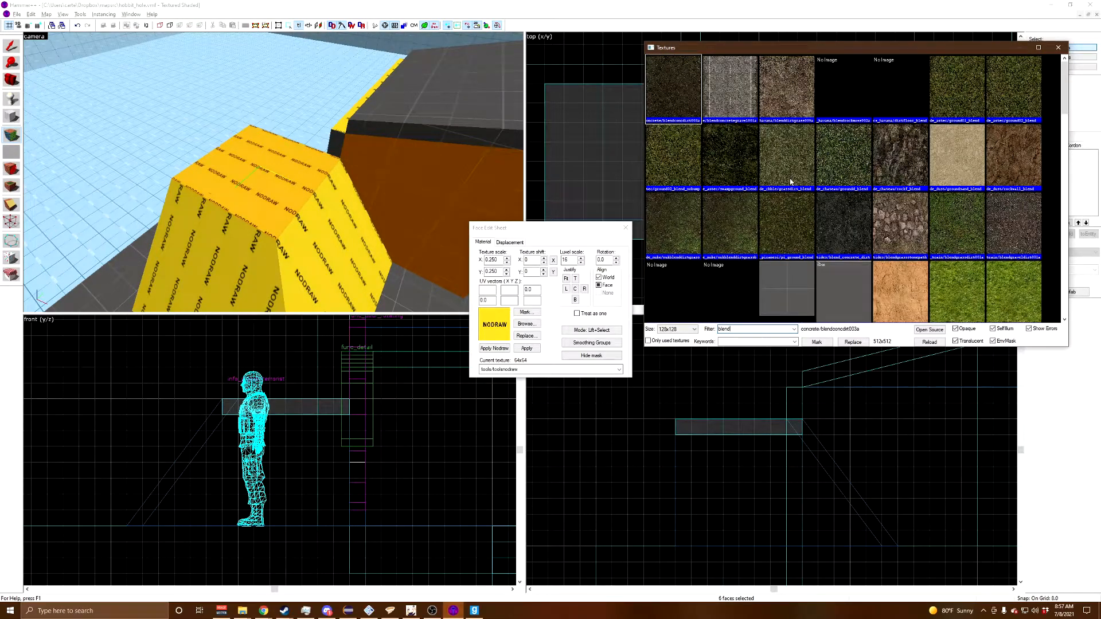
double_click(858, 150)
right_click(191, 243)
key(z)
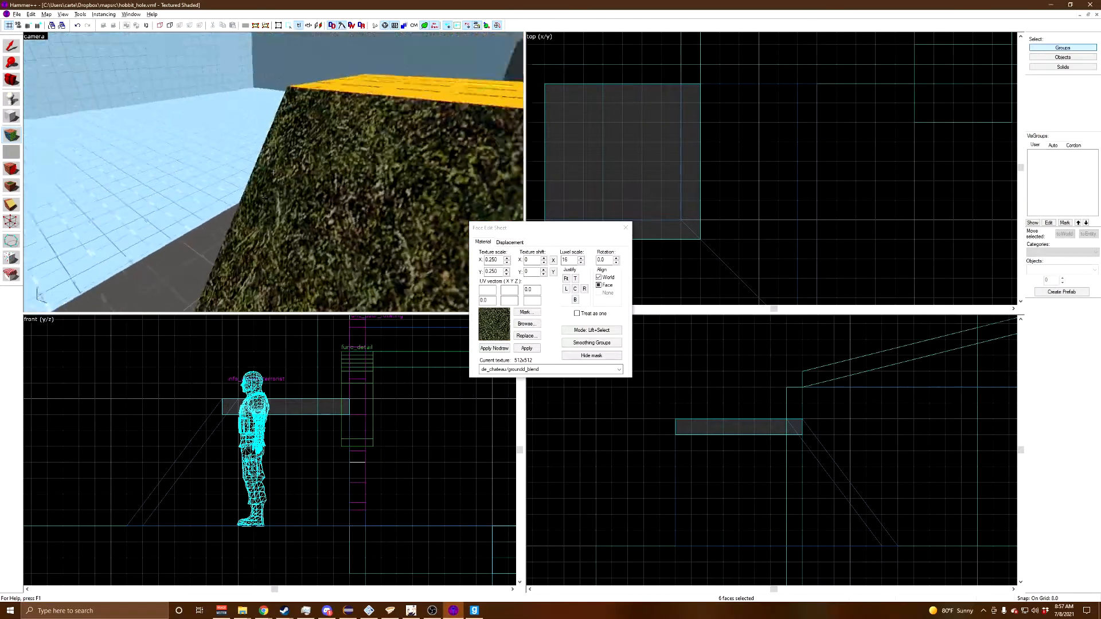
key(s)
key(w)
right_click(273, 173)
Step: Turn the mound's slanted face beside the house into a power 3 displacement and paint alpha down it
click(273, 172)
key(z)
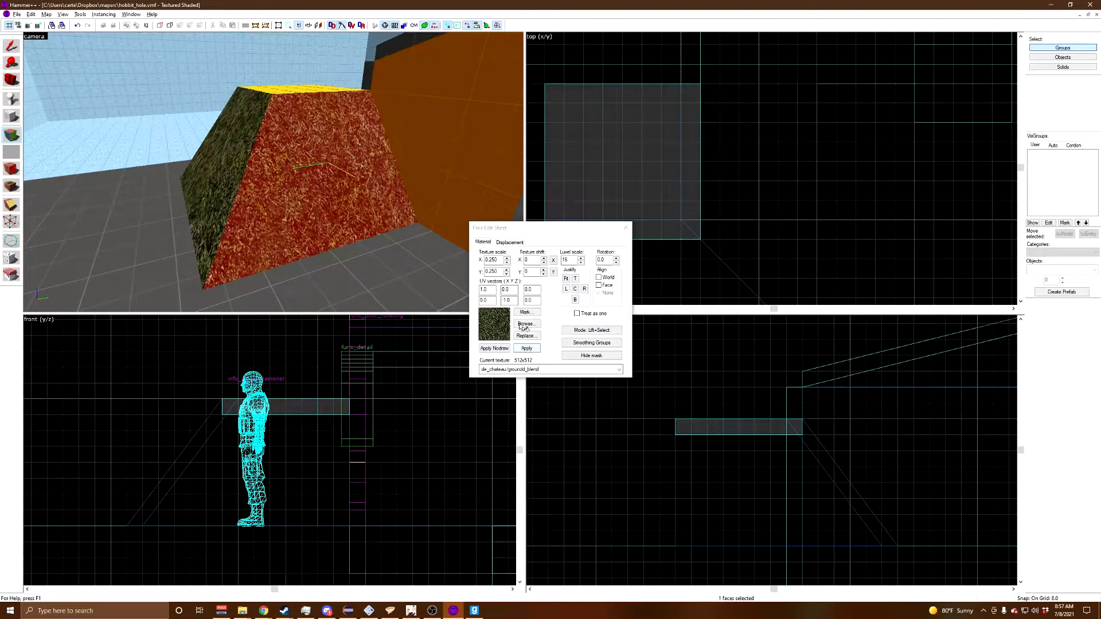
click(510, 242)
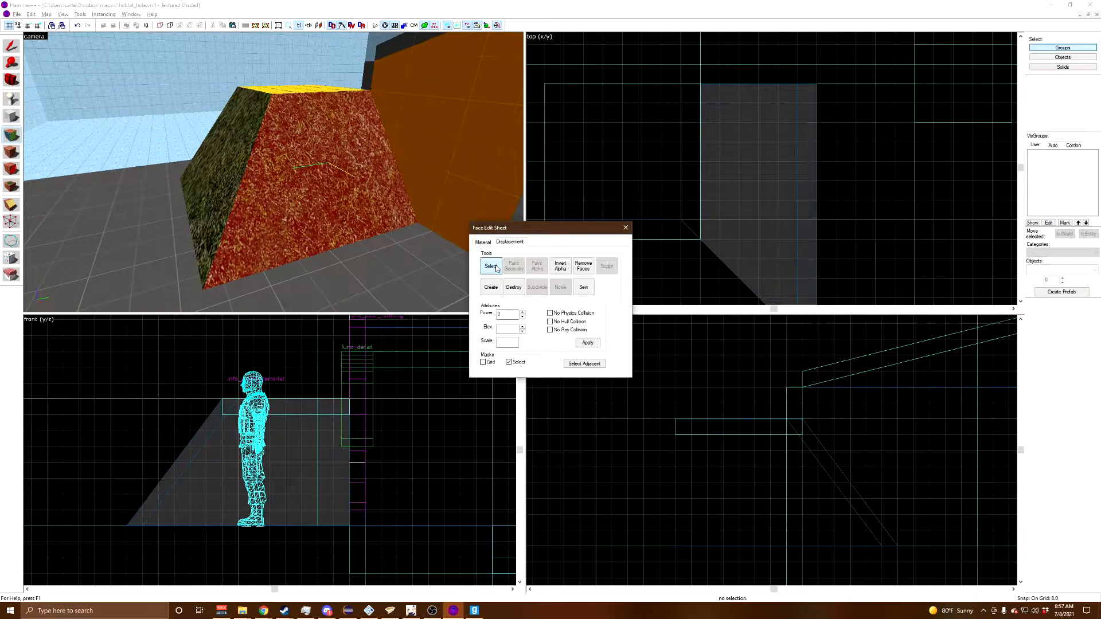
click(491, 287)
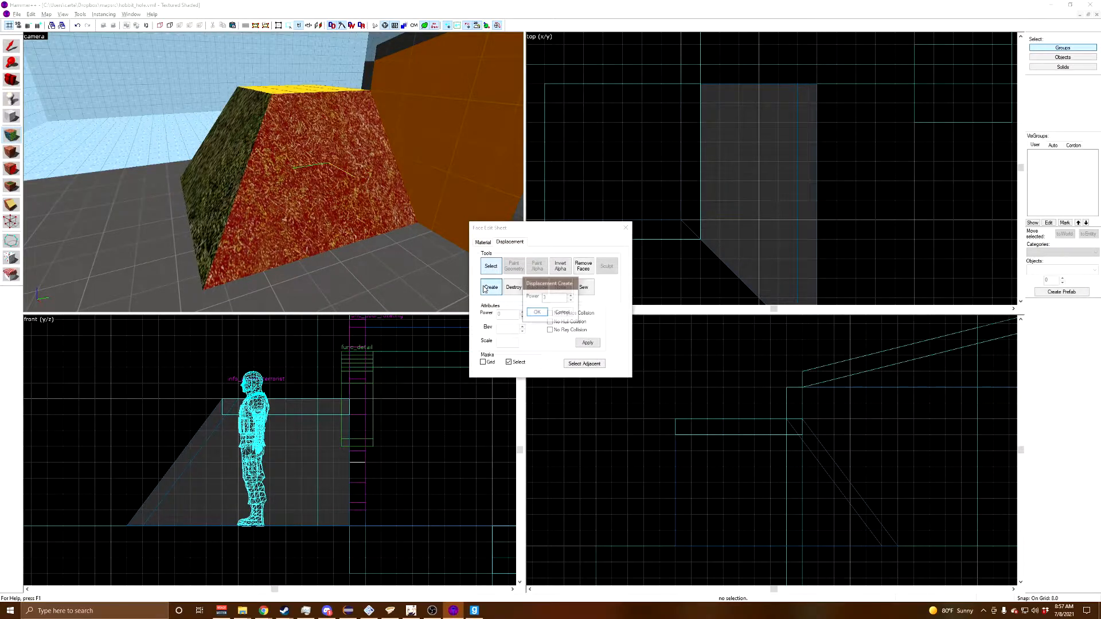
click(540, 313)
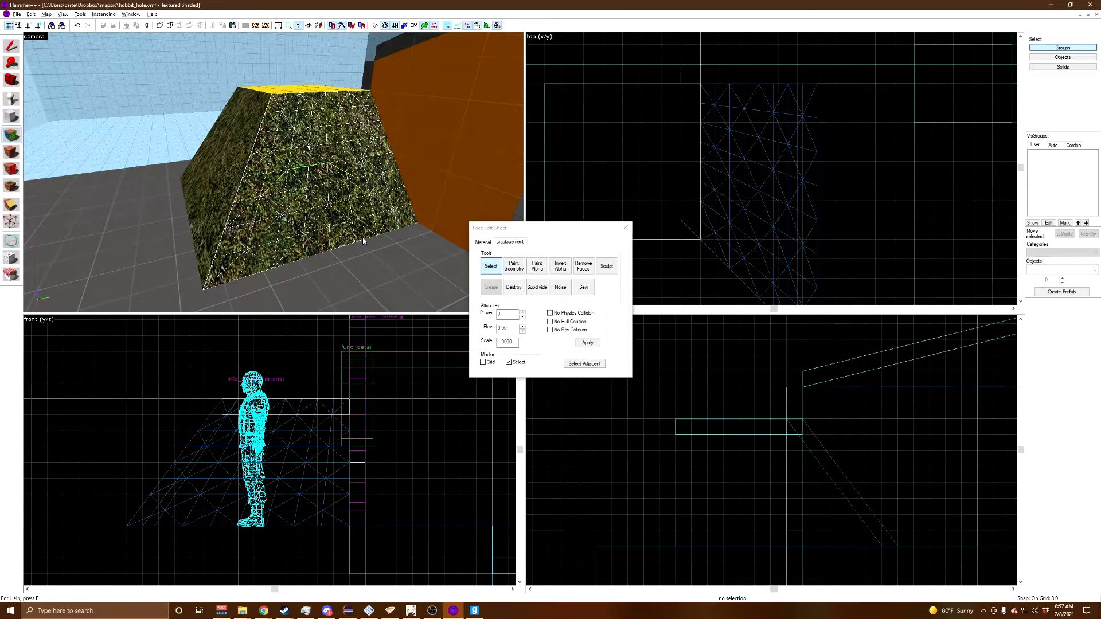
click(529, 267)
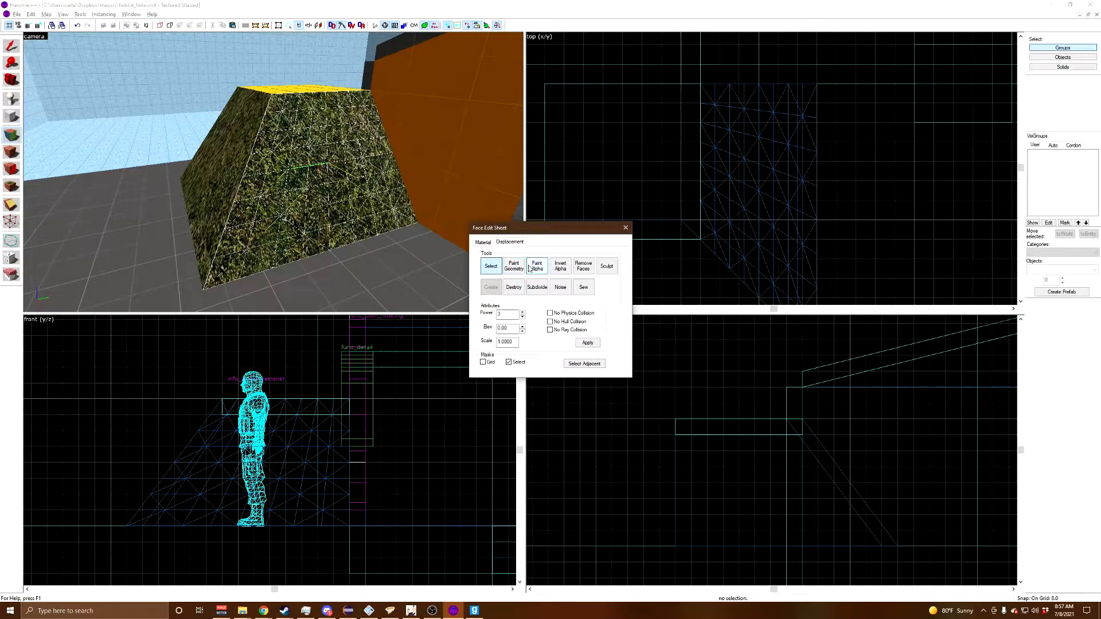
mouse_move(279, 170)
mouse_down()
mouse_move(289, 235)
mouse_move(344, 149)
mouse_move(253, 221)
mouse_move(370, 201)
mouse_move(225, 225)
mouse_move(324, 129)
mouse_move(375, 138)
mouse_move(390, 158)
mouse_move(276, 282)
mouse_up()
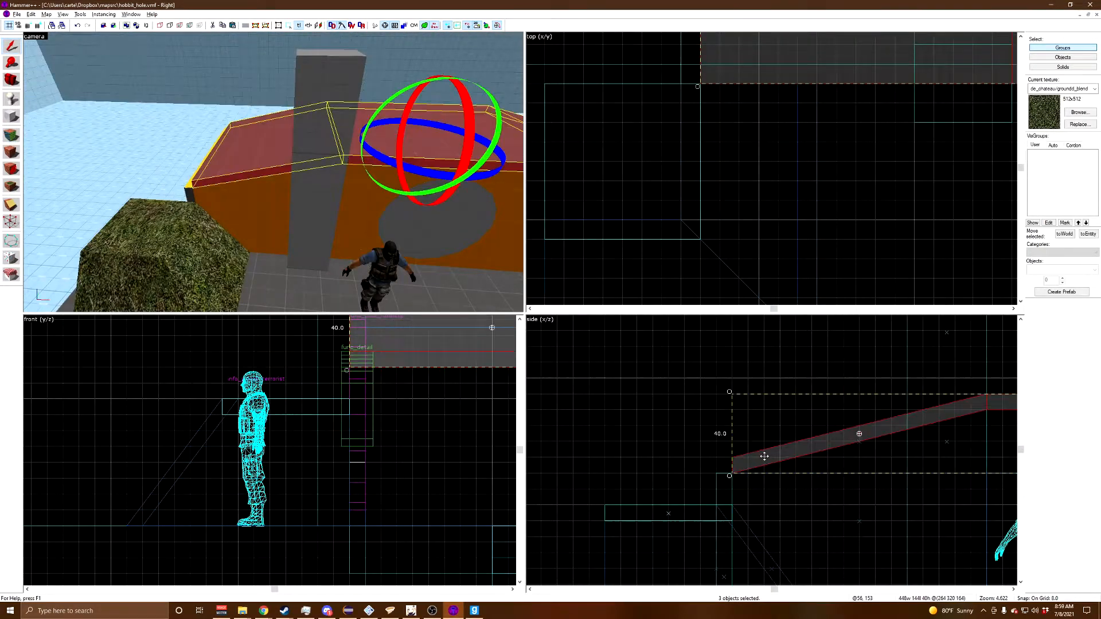
Step: Duplicate the three selected roof brushes 8 units straight up above the originals
shift+drag(776, 449, 780, 434)
key(z)
key(w)
key(s)
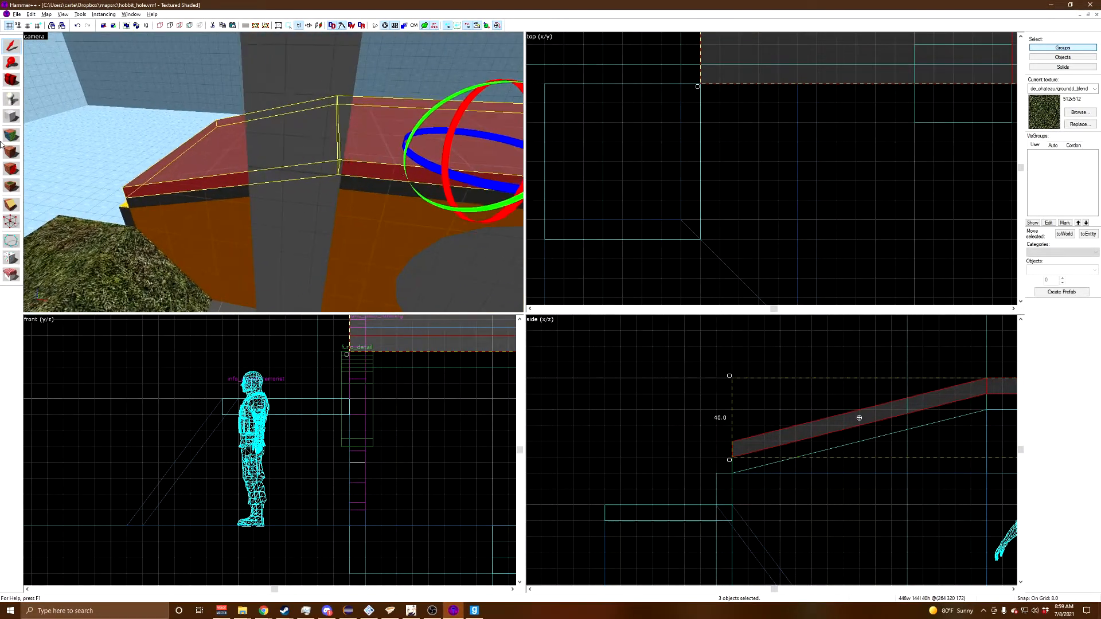
key(z)
Step: Convert the top faces of the three duplicated roof brushes into power 3 displacements
click(11, 136)
click(213, 158)
key(z)
ctrl+click(321, 167)
key(d)
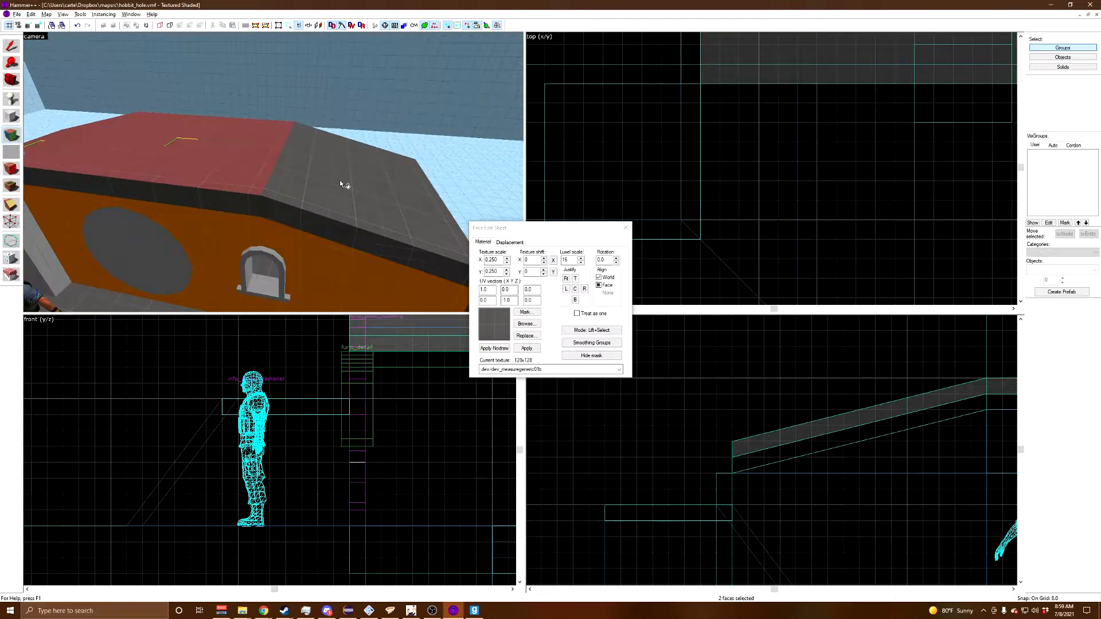
click(510, 242)
click(491, 287)
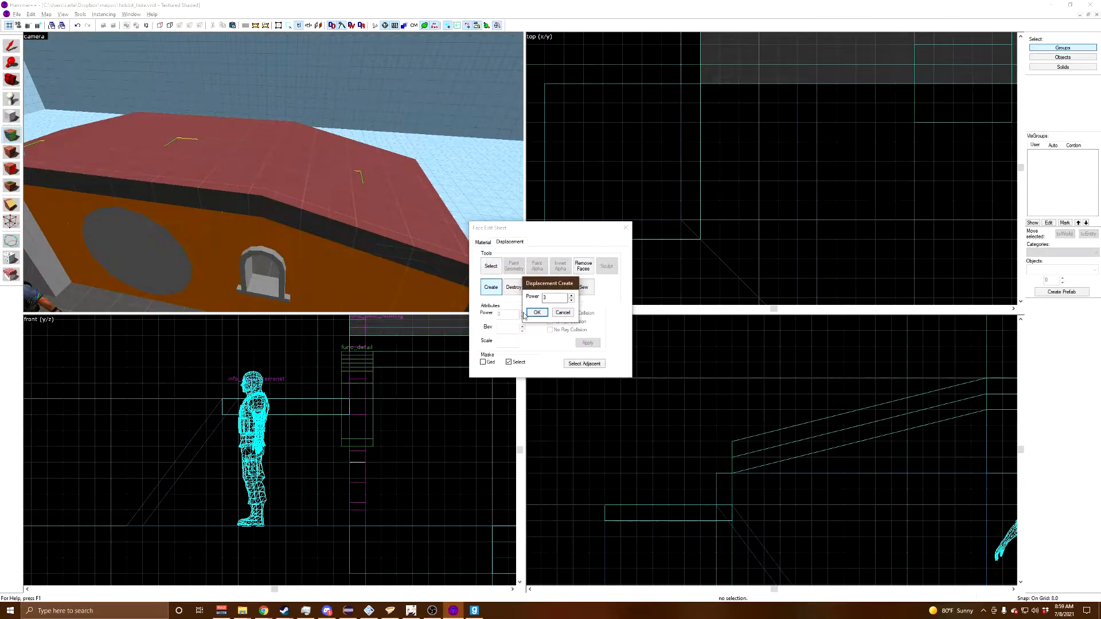
click(535, 313)
Step: Sample the mound's de_chateau/groundd_blend texture and apply it to the three roof displacements
key(a)
key(s)
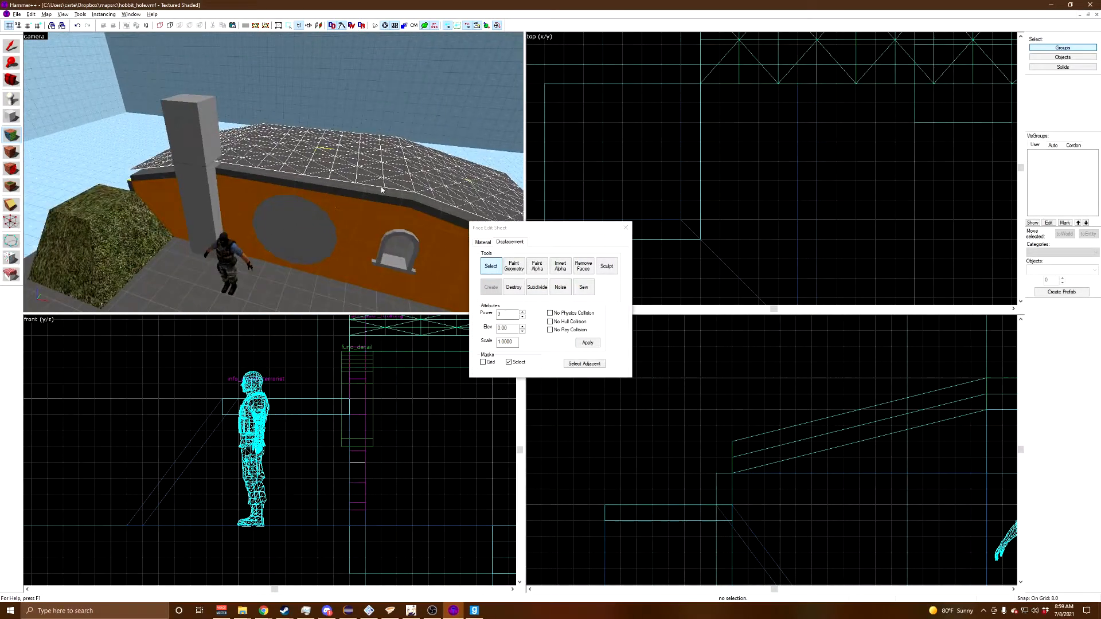
click(483, 242)
click(103, 274)
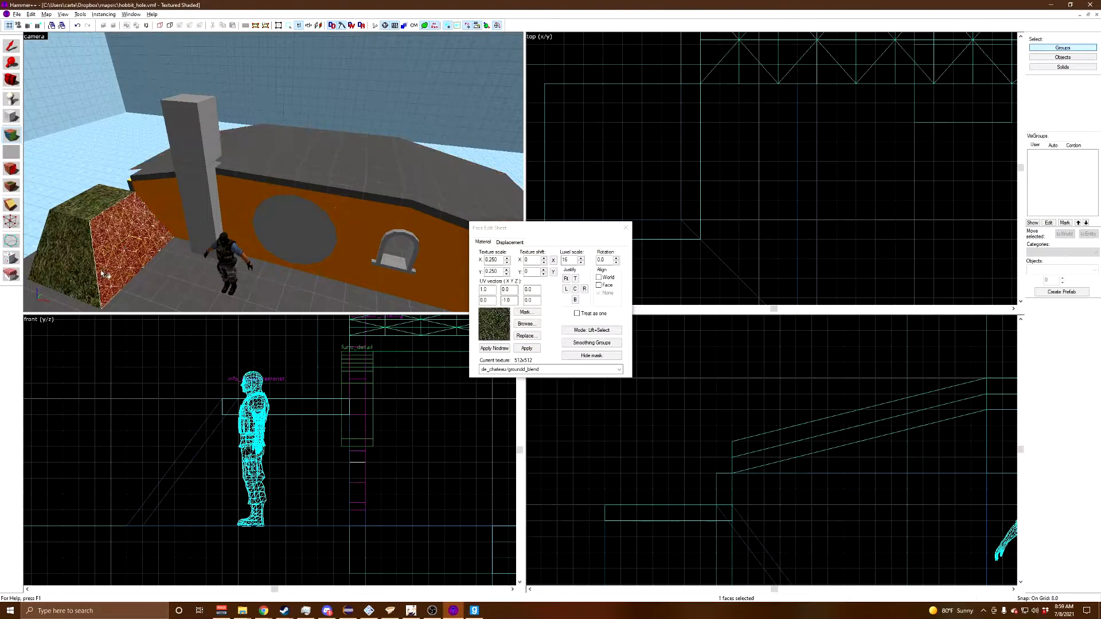
right_click(159, 171)
right_click(269, 150)
right_click(453, 170)
key(z)
key(w)
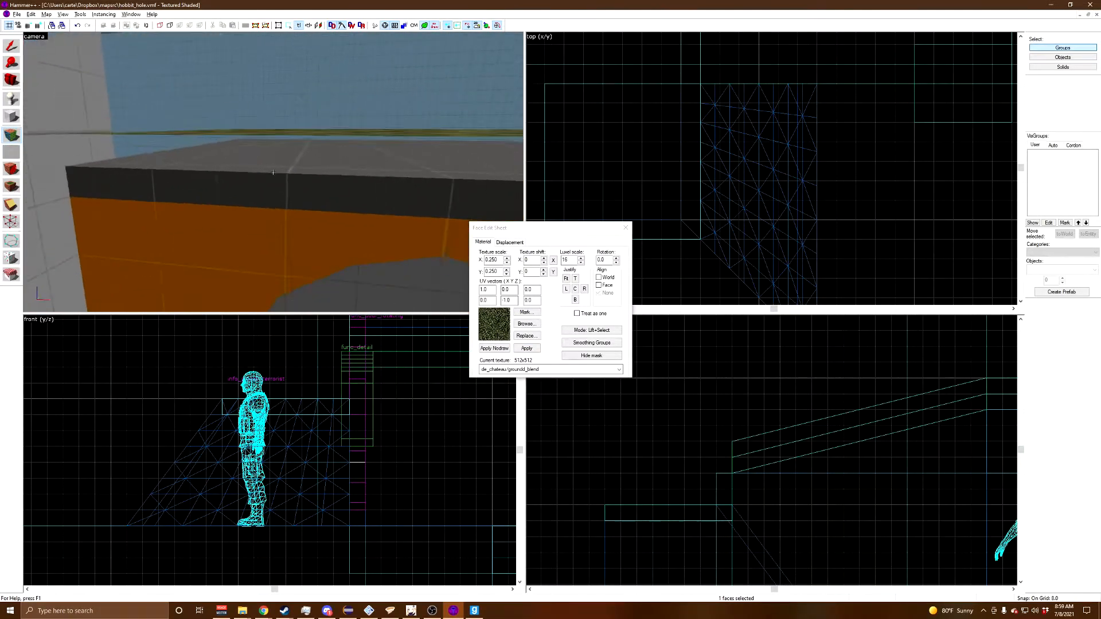
Step: Lower the three roof displacement brushes 8 units so they coincide with the original roof
key(shift+s)
click(746, 450)
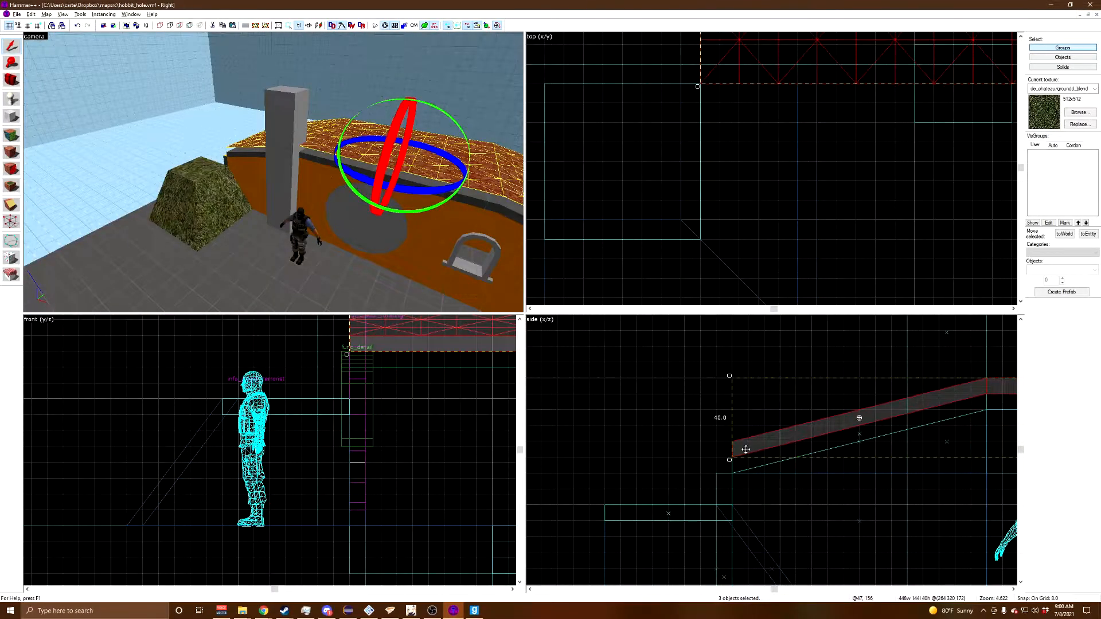
drag(746, 450, 747, 457)
key(z)
key(w)
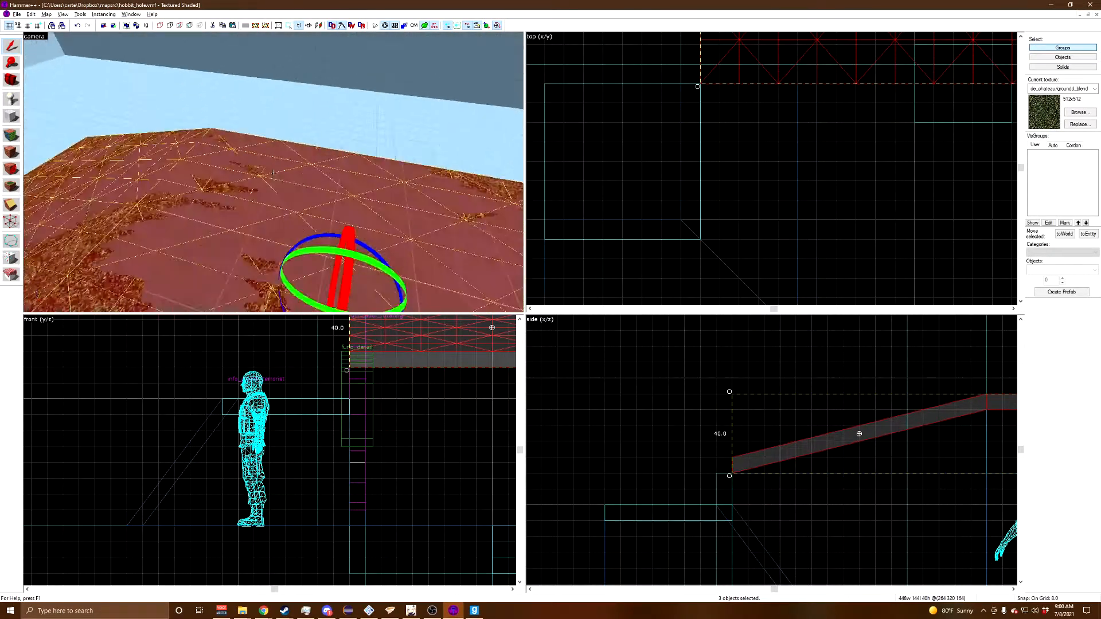
Step: Enlarge the geometry brush radius and paint the three roof displacements upward with the Raise To effect along the face normal
key(s)
key(z)
click(10, 137)
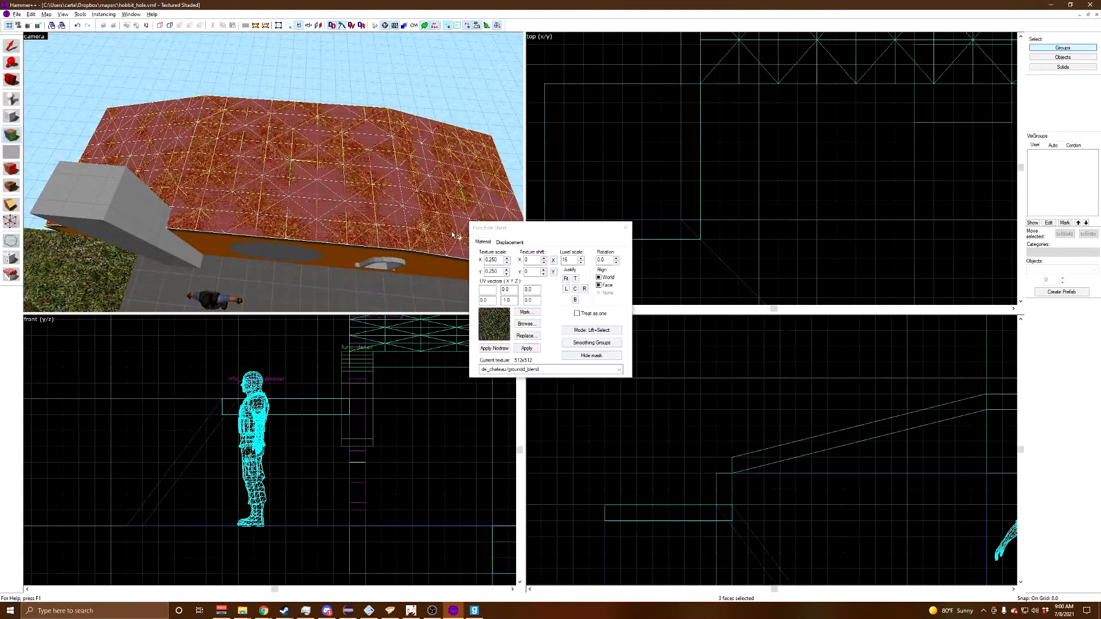
click(510, 242)
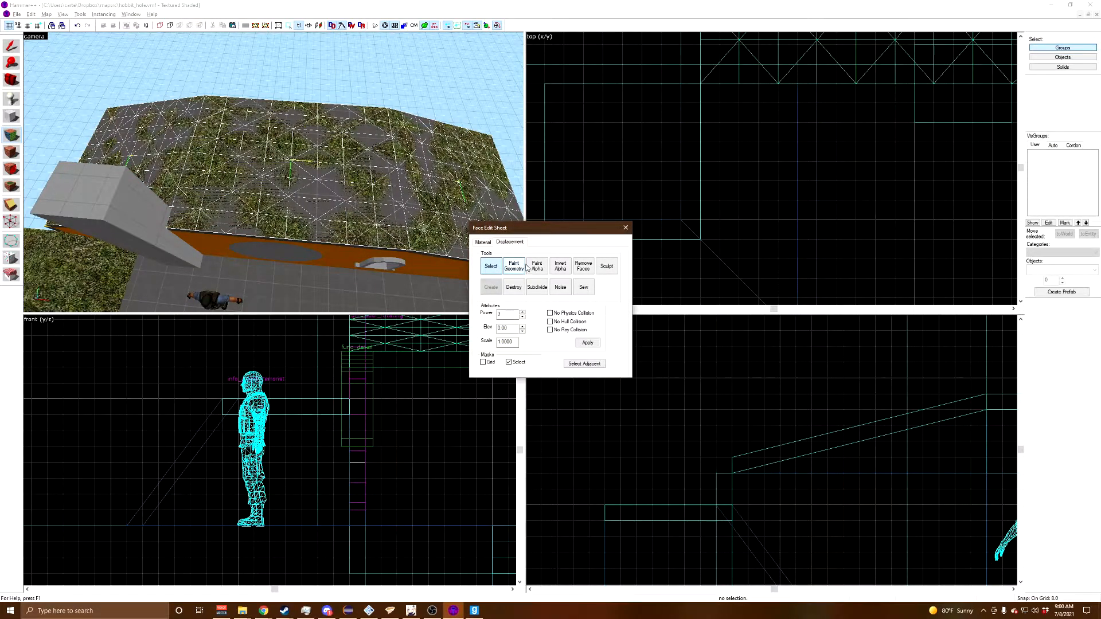
click(514, 267)
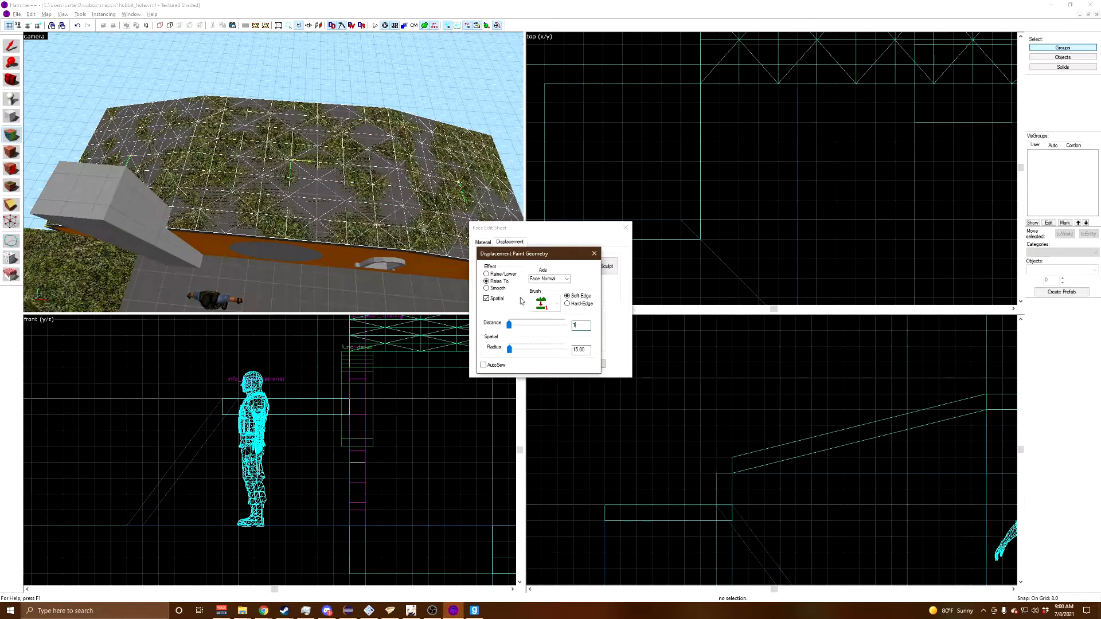
drag(509, 350, 515, 351)
mouse_move(291, 182)
mouse_down()
mouse_move(44, 152)
mouse_move(206, 204)
mouse_move(491, 219)
mouse_up()
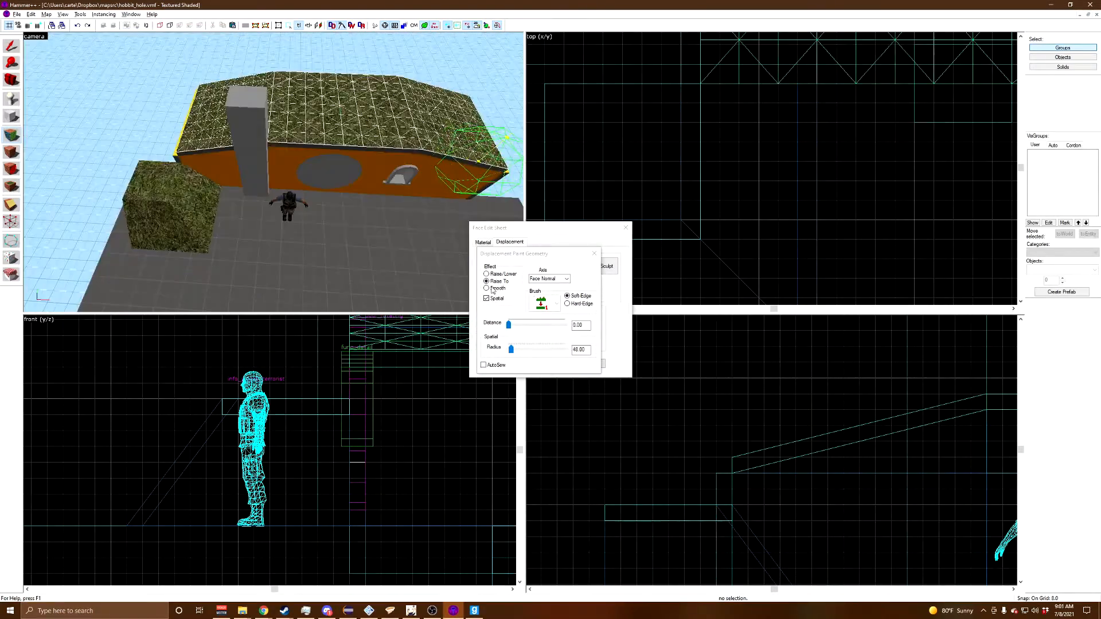
Step: Reduce the geometry brush radius to 1 and paint the roof displacements' front edge back to distance 0
drag(514, 351, 508, 351)
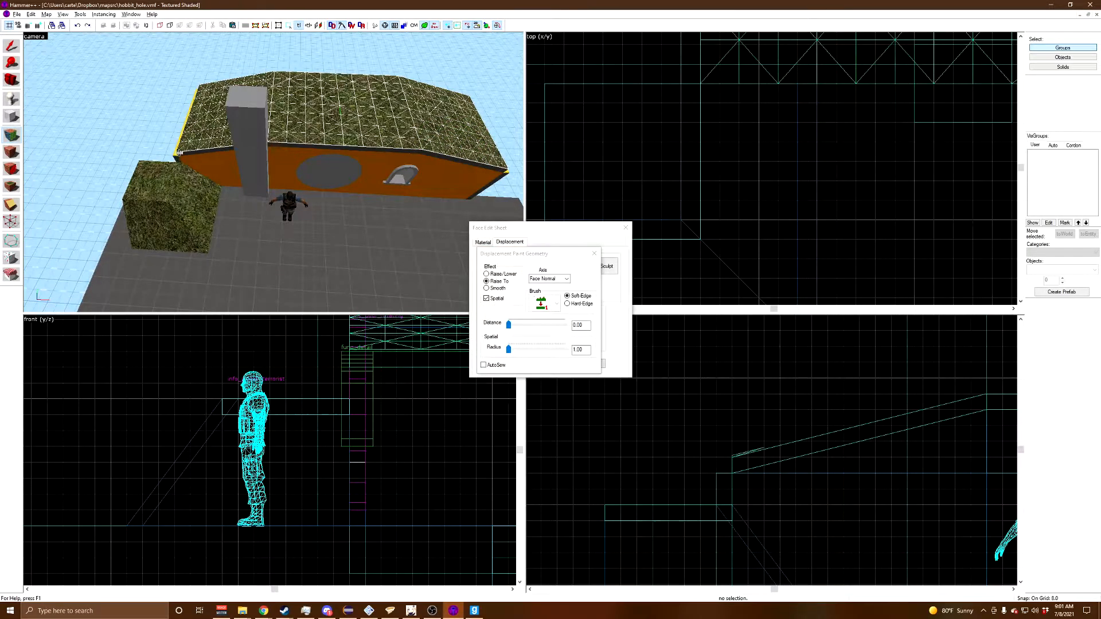
mouse_move(180, 152)
mouse_down()
mouse_move(226, 143)
mouse_move(270, 167)
mouse_move(348, 172)
mouse_up()
drag(431, 178, 508, 183)
Step: Widen the grass mound's base by moving the bottom vertices of both slanted sides outward 16 units
key(z)
key(w)
key(w)
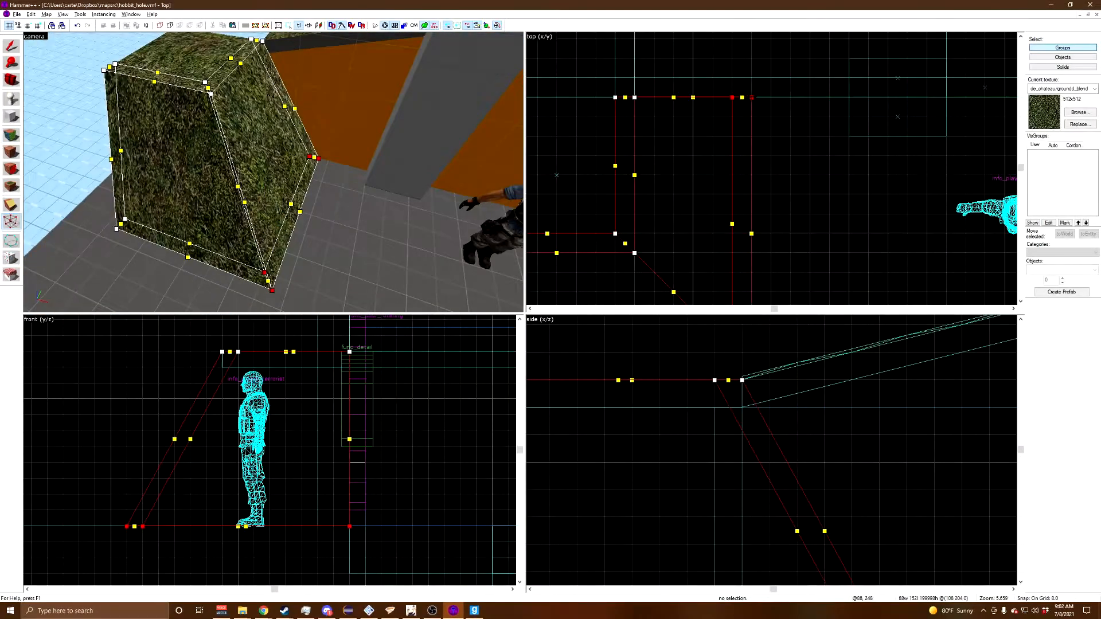
drag(752, 98, 790, 101)
scroll(790, 100, down, 5)
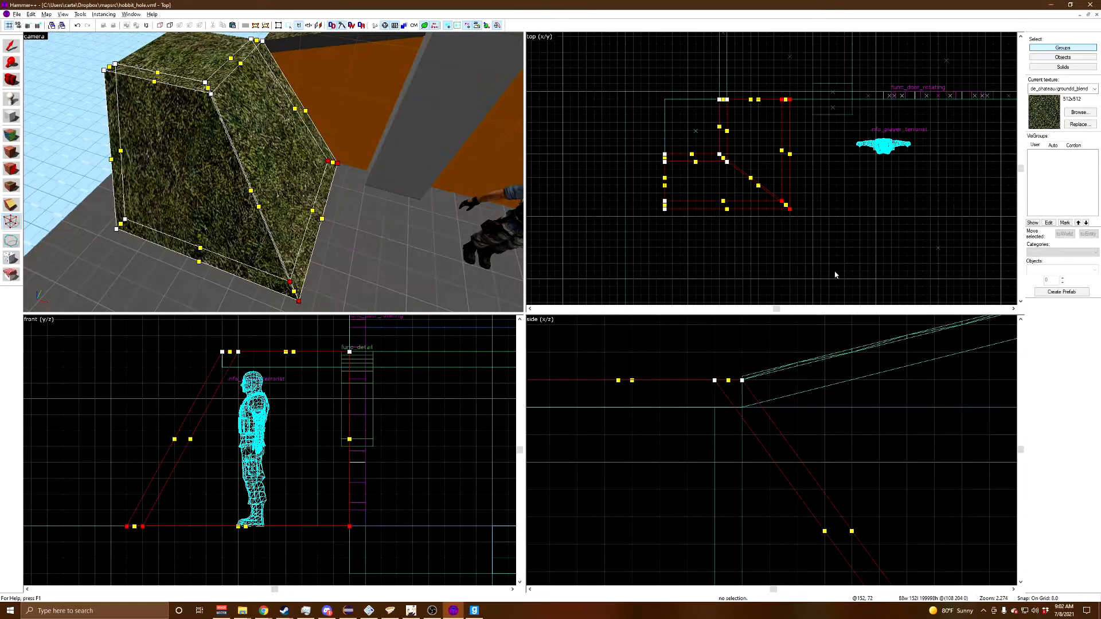
scroll(871, 170, up, 5)
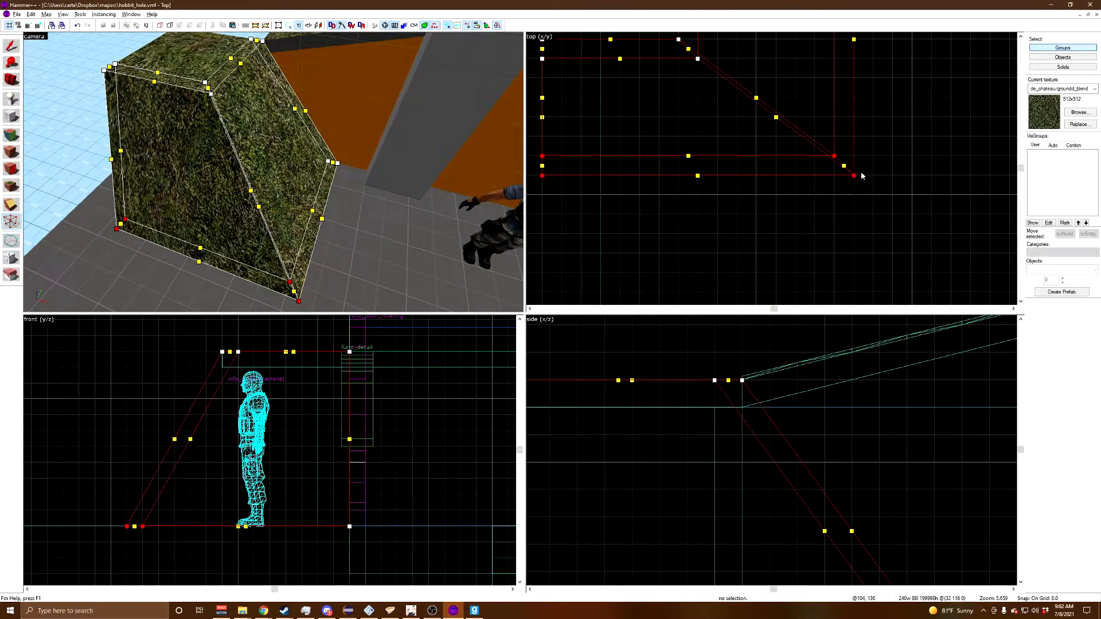
drag(854, 175, 854, 214)
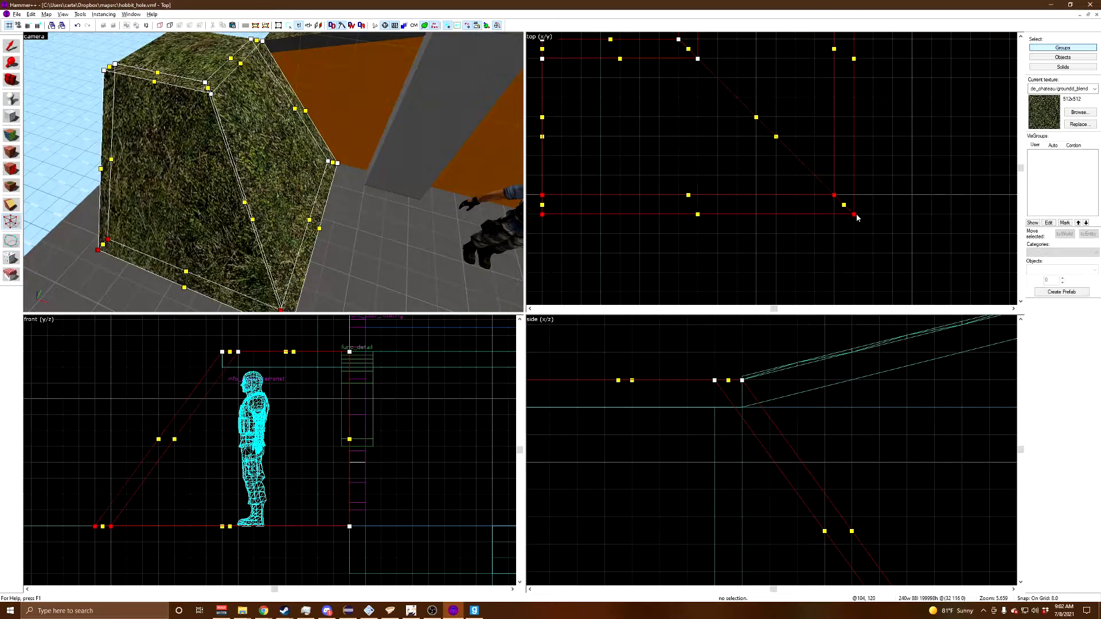
Step: Raise the vertices at the outer end of the flat grass slab beside the mound so it slopes
click(7, 44)
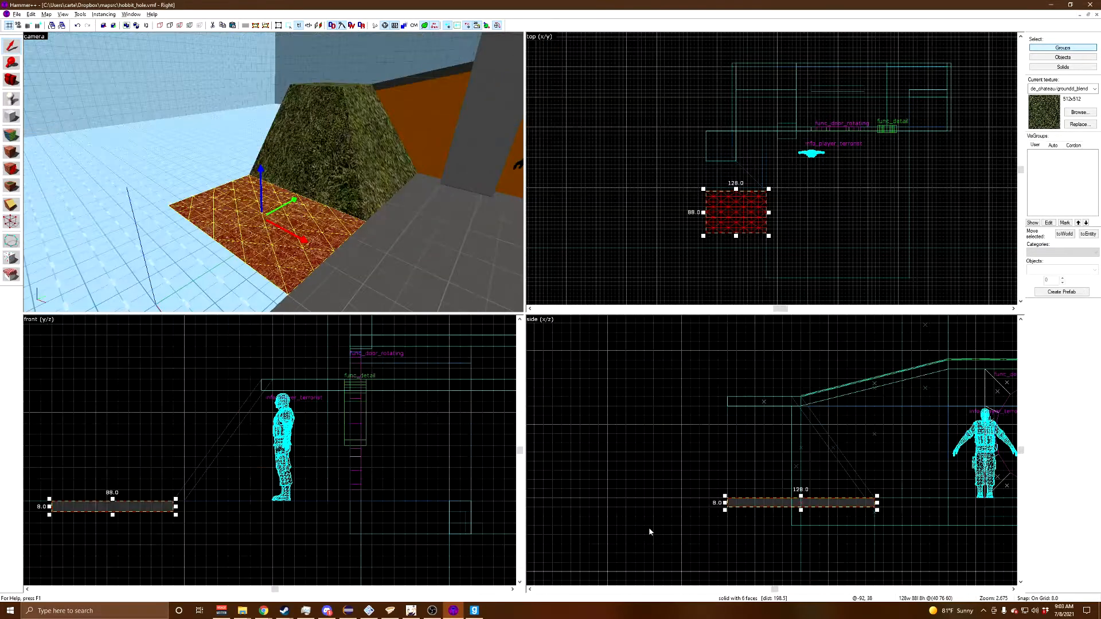
click(11, 224)
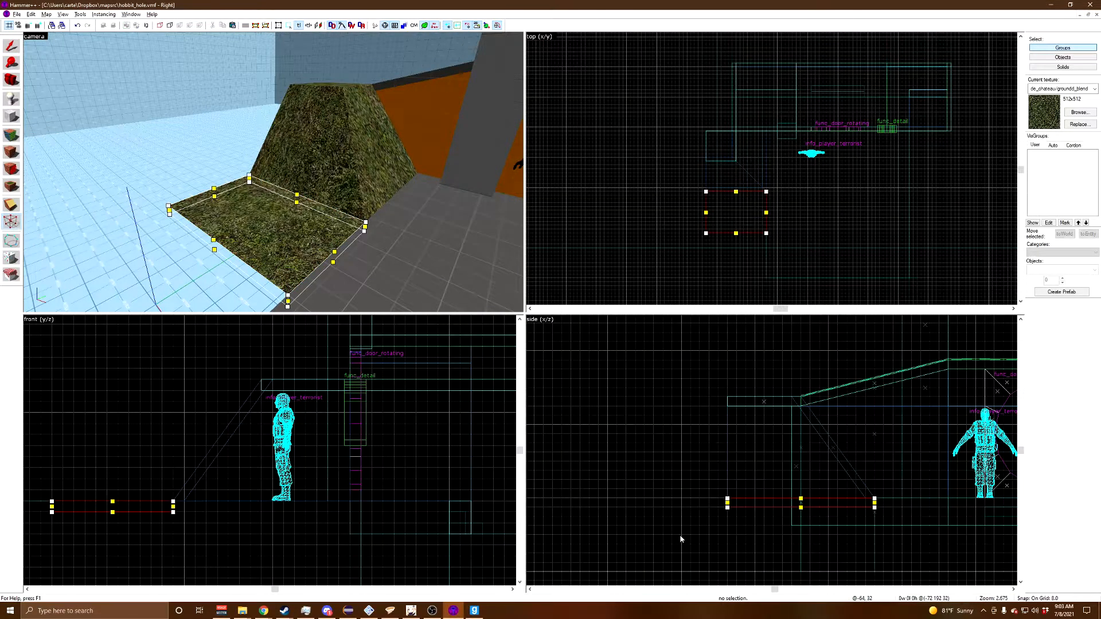
mouse_move(696, 535)
mouse_down()
mouse_move(748, 490)
mouse_move(727, 488)
mouse_move(728, 475)
mouse_up()
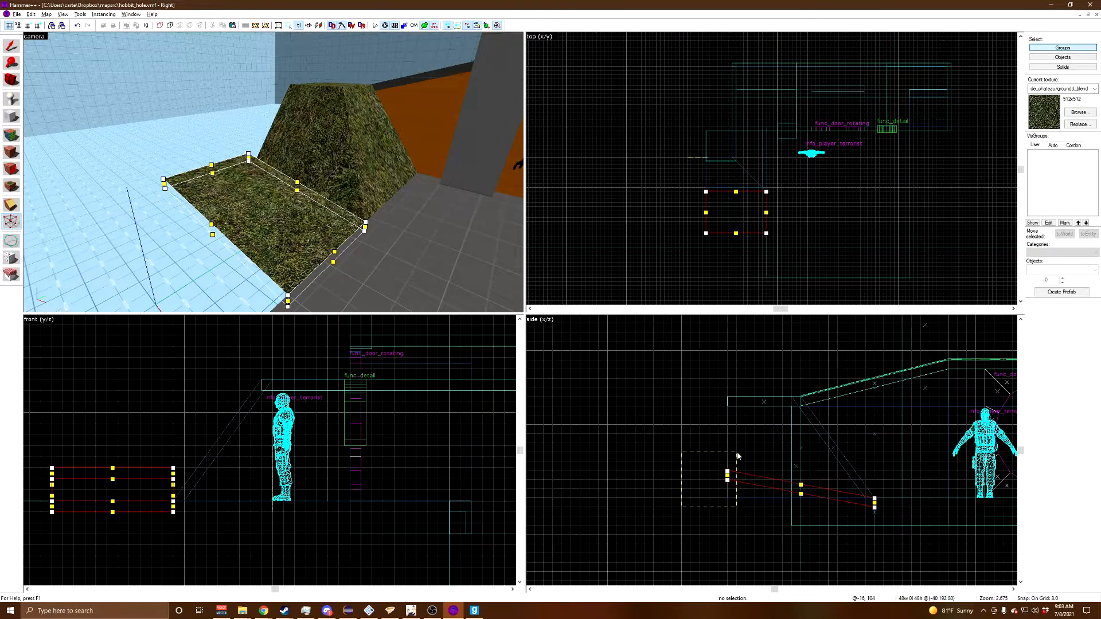
Step: Raise the vertices at the grass slab's outer end about 8 units more to steepen its slope
drag(727, 474, 727, 465)
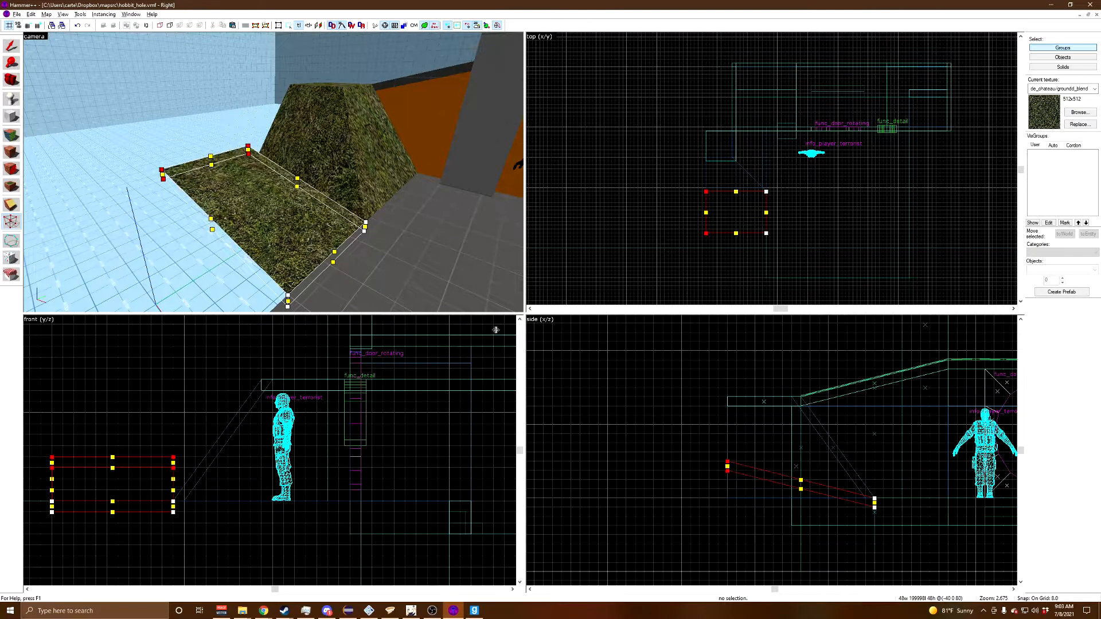
click(10, 45)
key(z)
key(w)
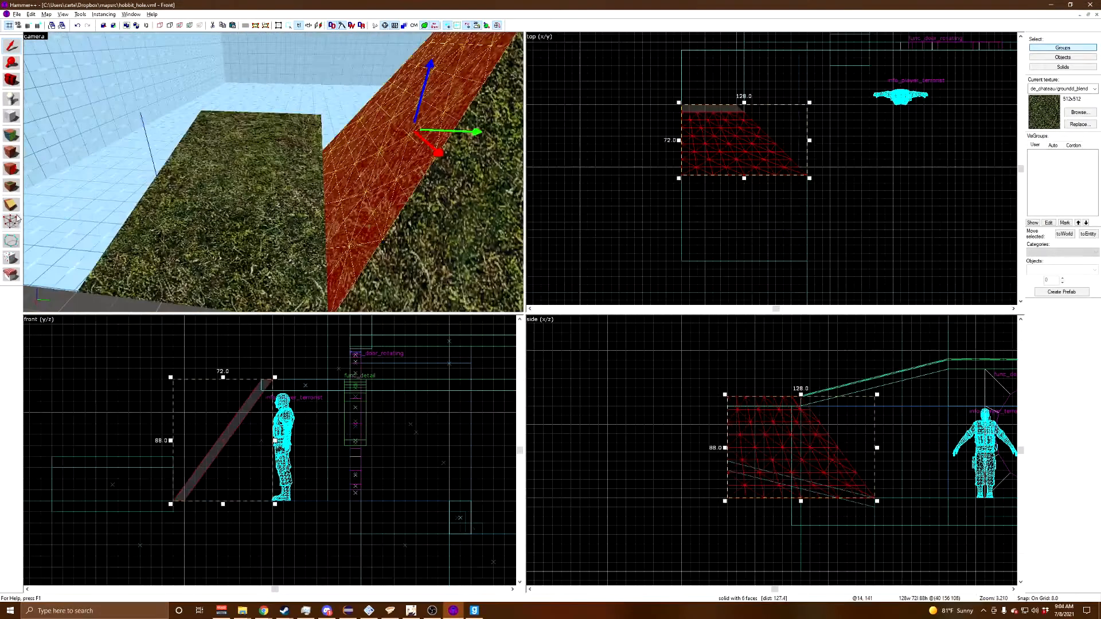
Step: Try to raise the lower outer vertices of the mound's slanted side brush to the sloped slab's edge
click(15, 220)
mouse_move(720, 524)
mouse_down()
mouse_move(745, 469)
mouse_move(727, 480)
mouse_move(727, 462)
mouse_up()
key(Return)
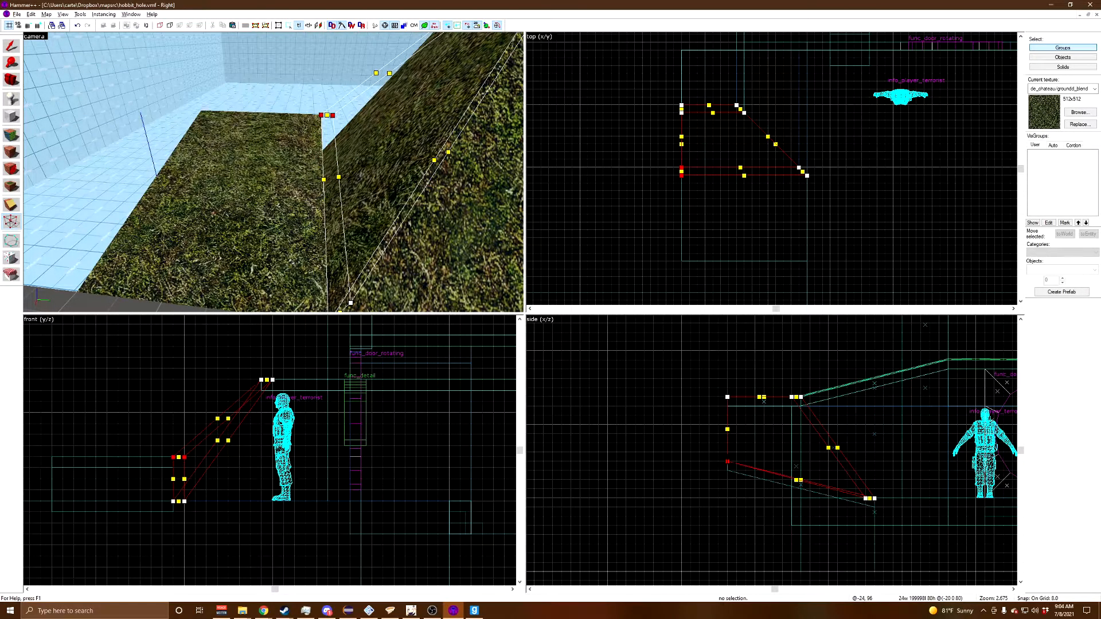
scroll(886, 493, up, 6)
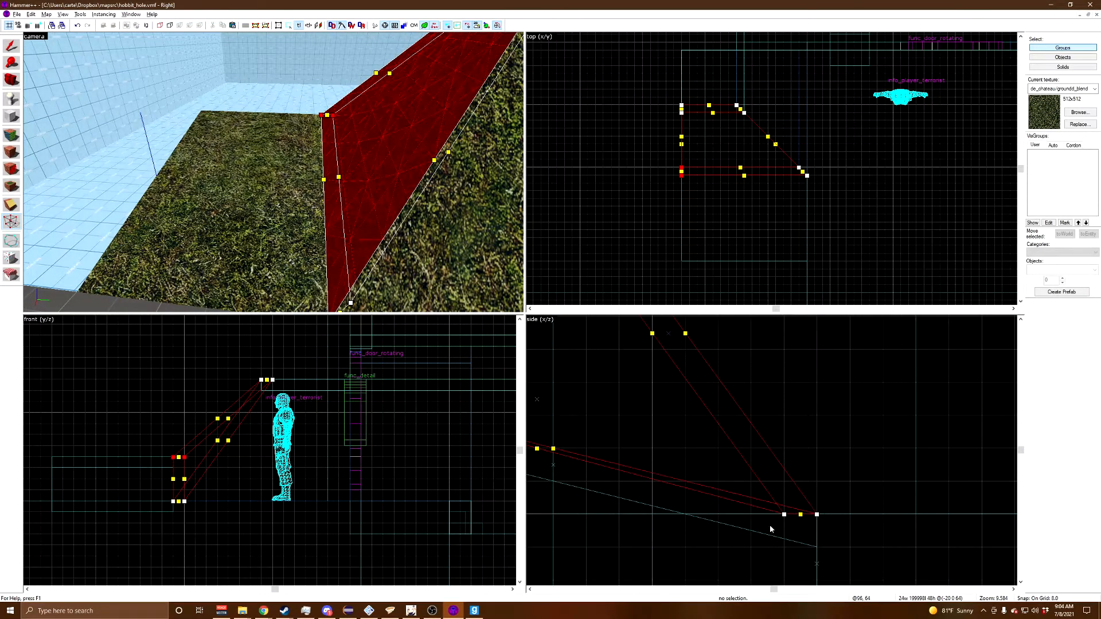
key(z)
key(a)
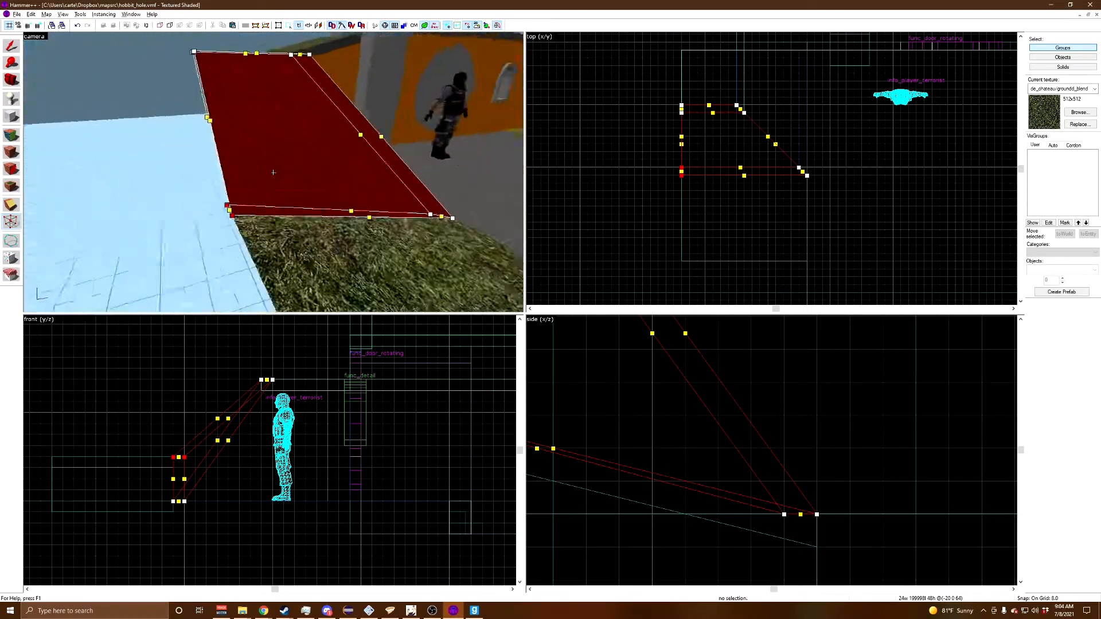
click(15, 46)
key(ctrl+z)
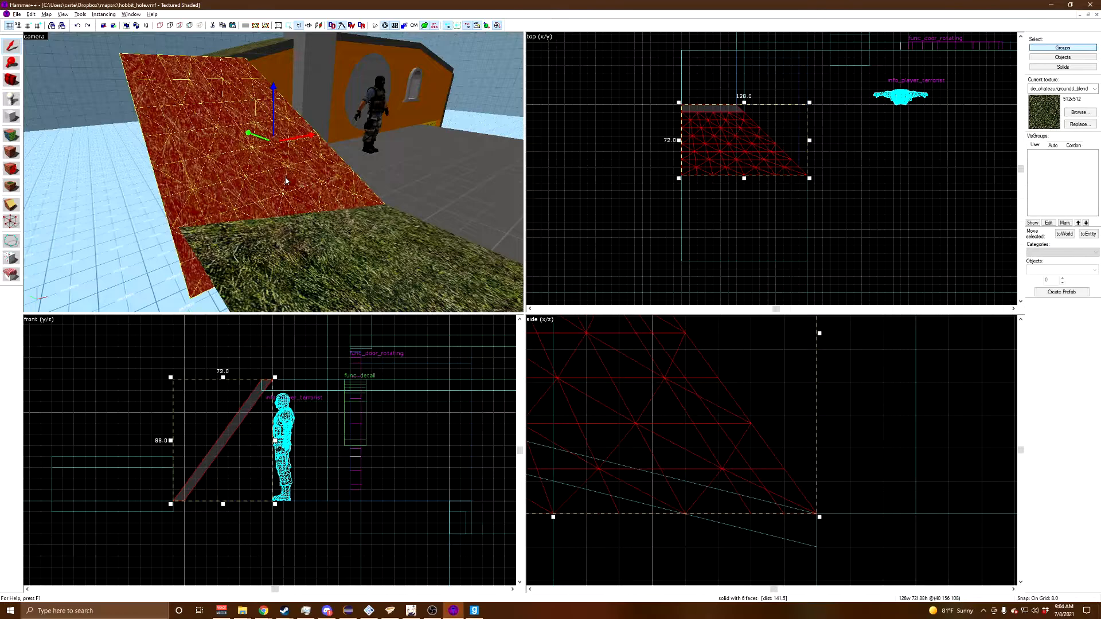
Step: Clip the mound's slanted side brush along the slab's sloped top surface, keeping the part above it
key(z)
key(w)
key(d)
key(z)
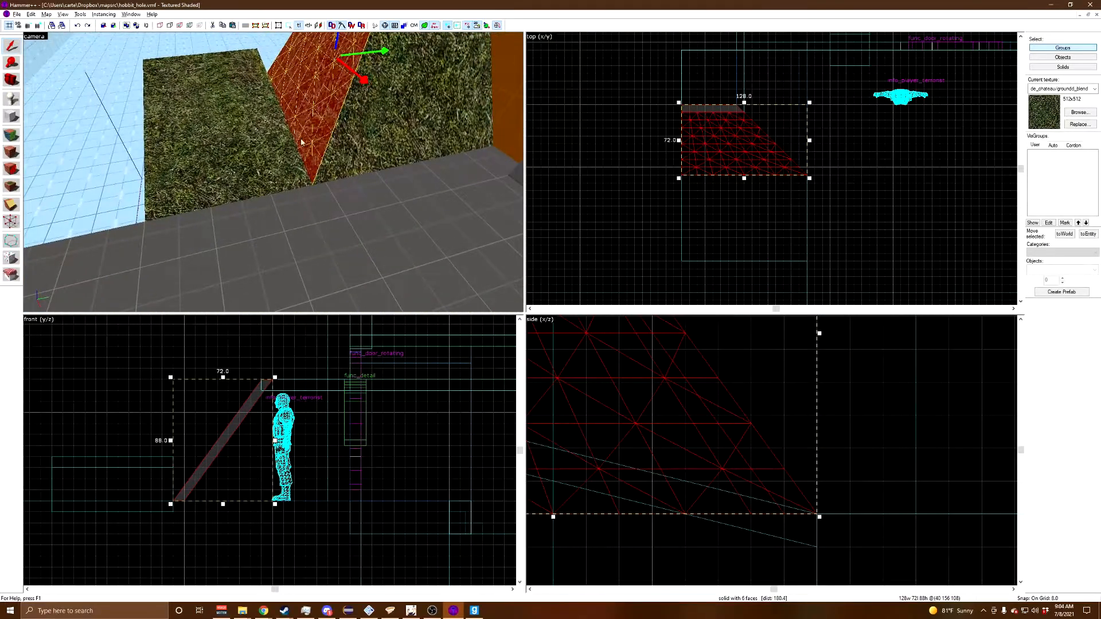
click(12, 222)
scroll(817, 485, down, 2)
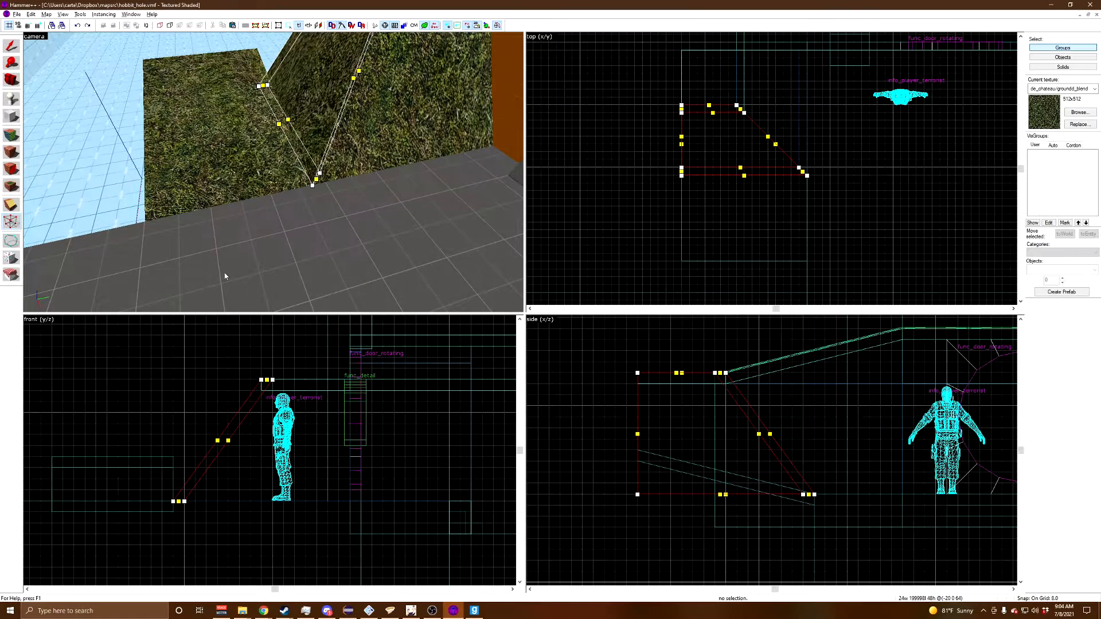
click(11, 205)
scroll(801, 509, up, 3)
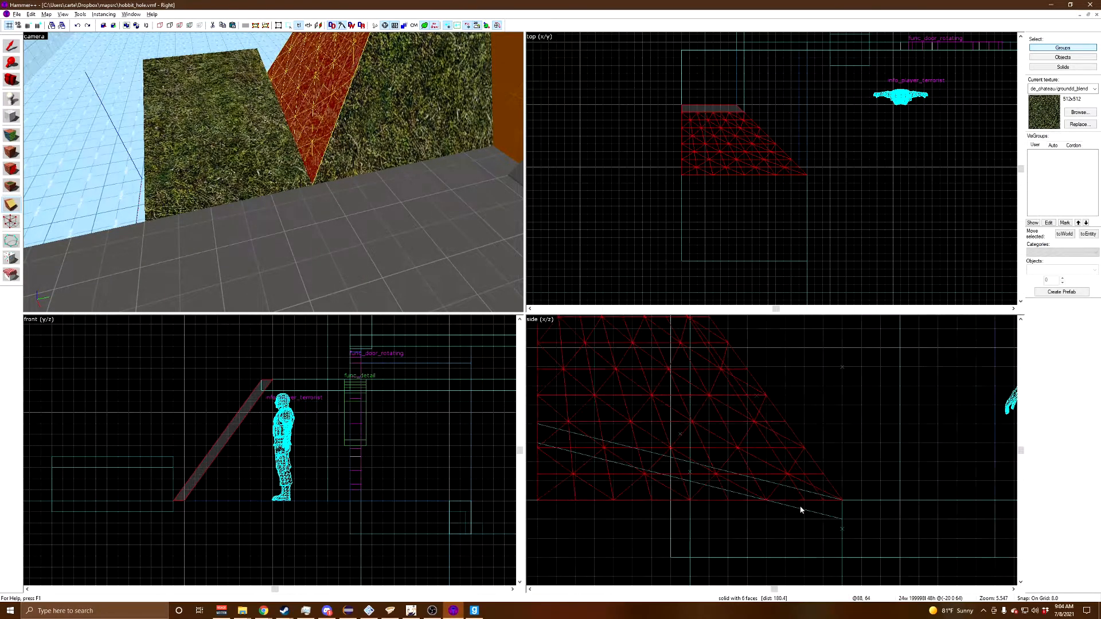
mouse_move(839, 501)
mouse_down()
mouse_move(625, 444)
mouse_move(628, 452)
mouse_up()
scroll(839, 502, down, 2)
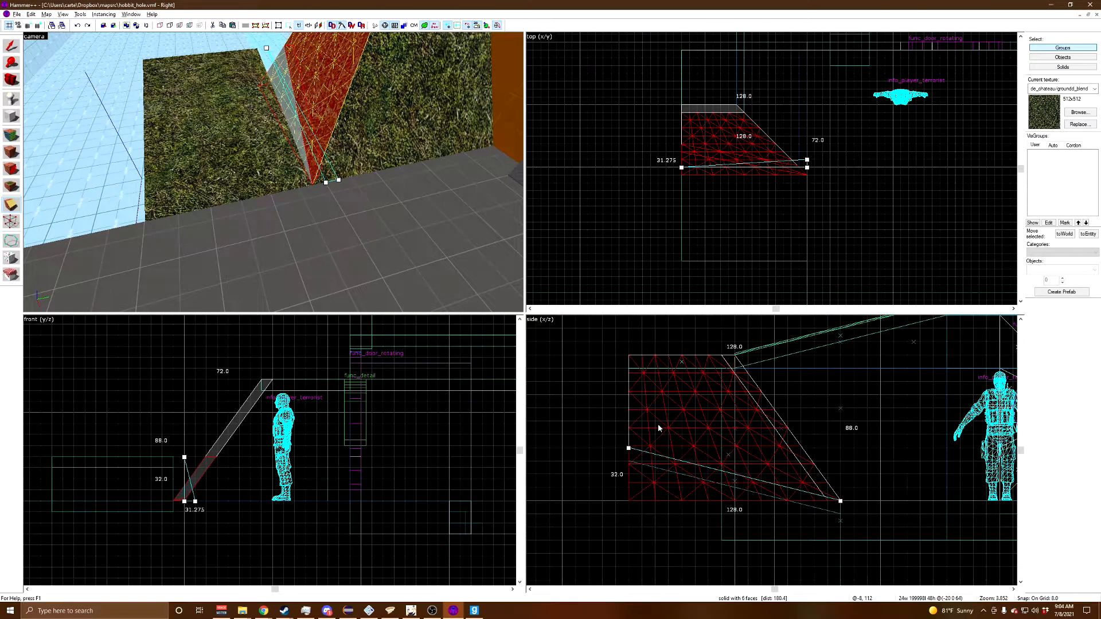
key(Return)
Step: Try to move the clipped side brush's lower outer vertices outward to the sloped slab's edge
key(z)
key(a)
key(z)
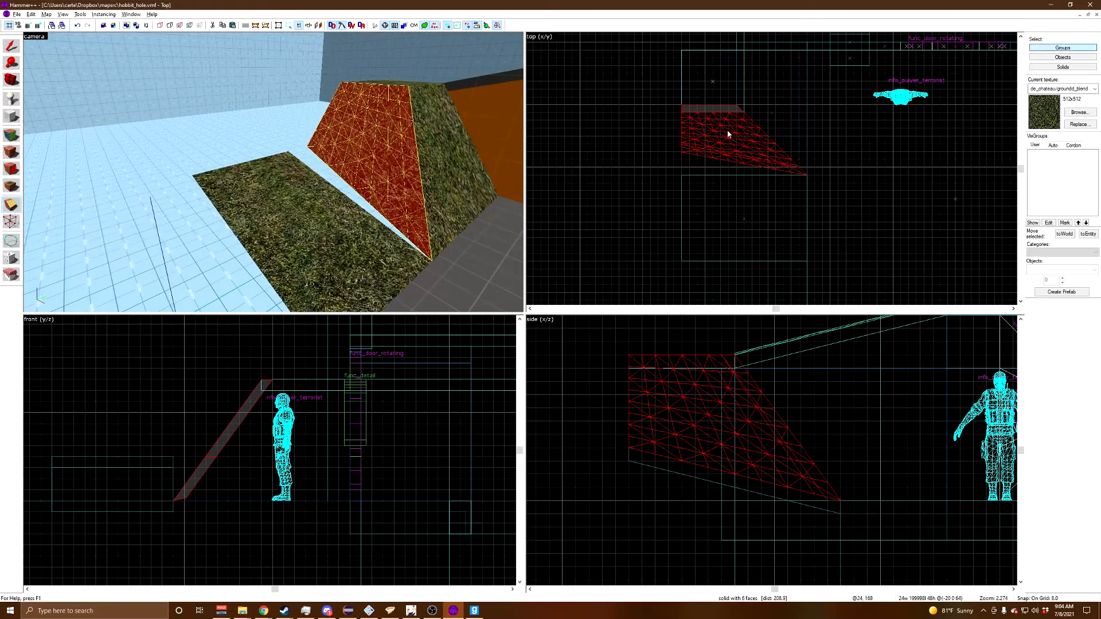
scroll(637, 172, up, 2)
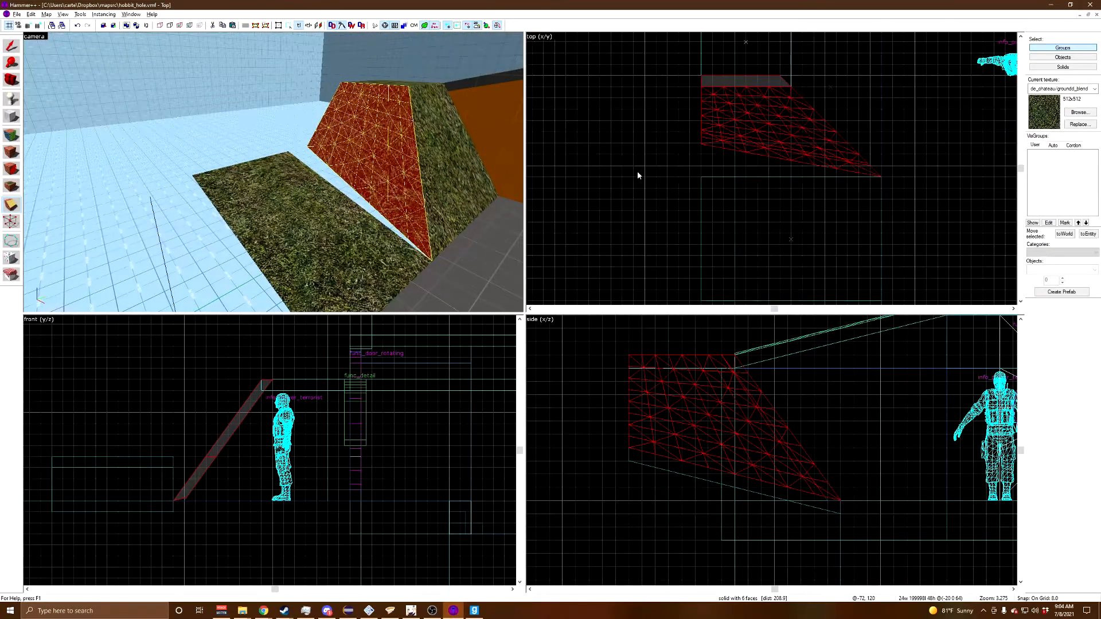
click(11, 207)
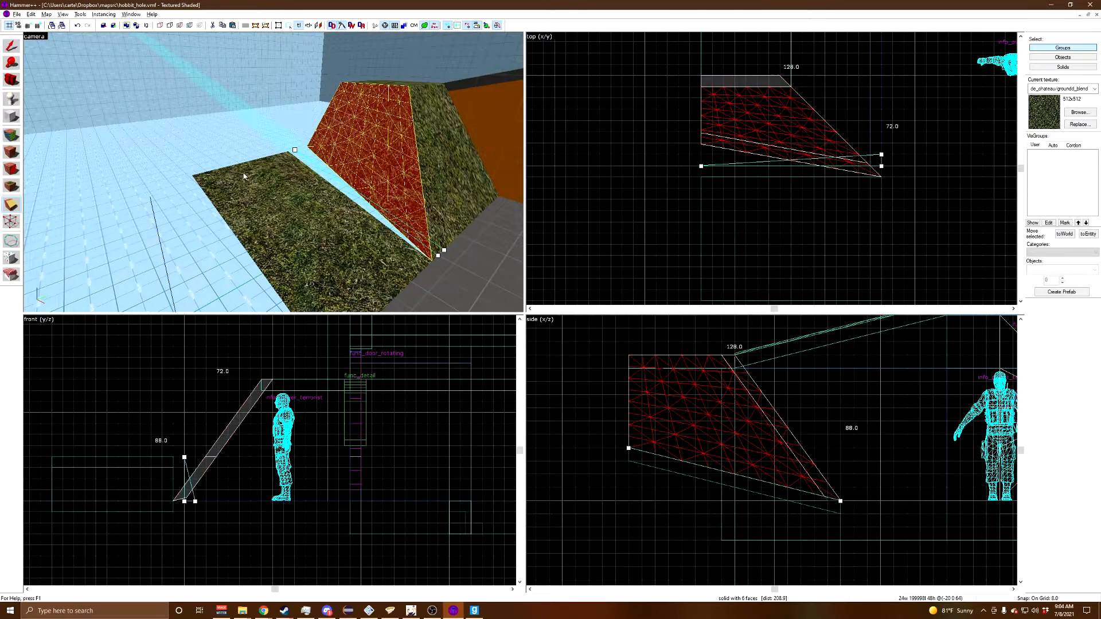
click(10, 220)
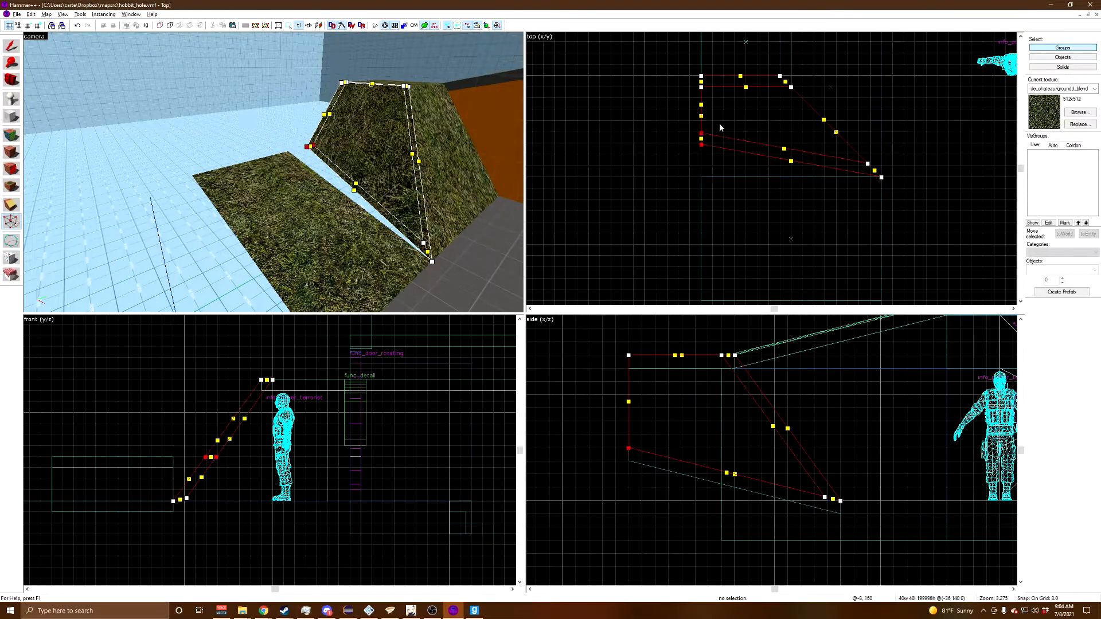
drag(701, 145, 702, 177)
scroll(821, 146, up, 3)
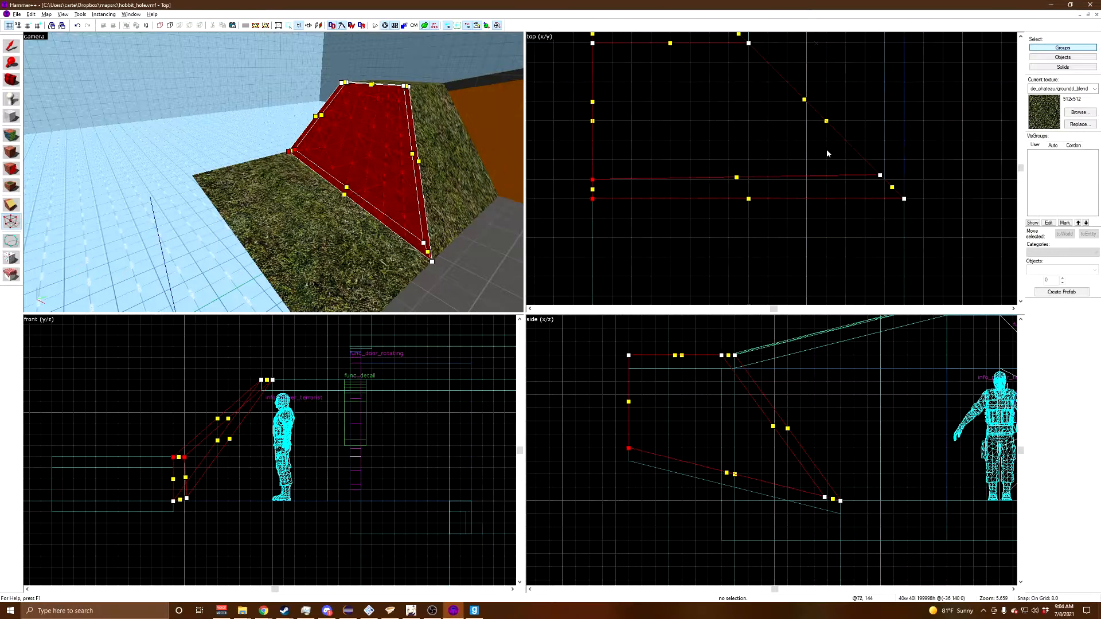
key(z)
key(w)
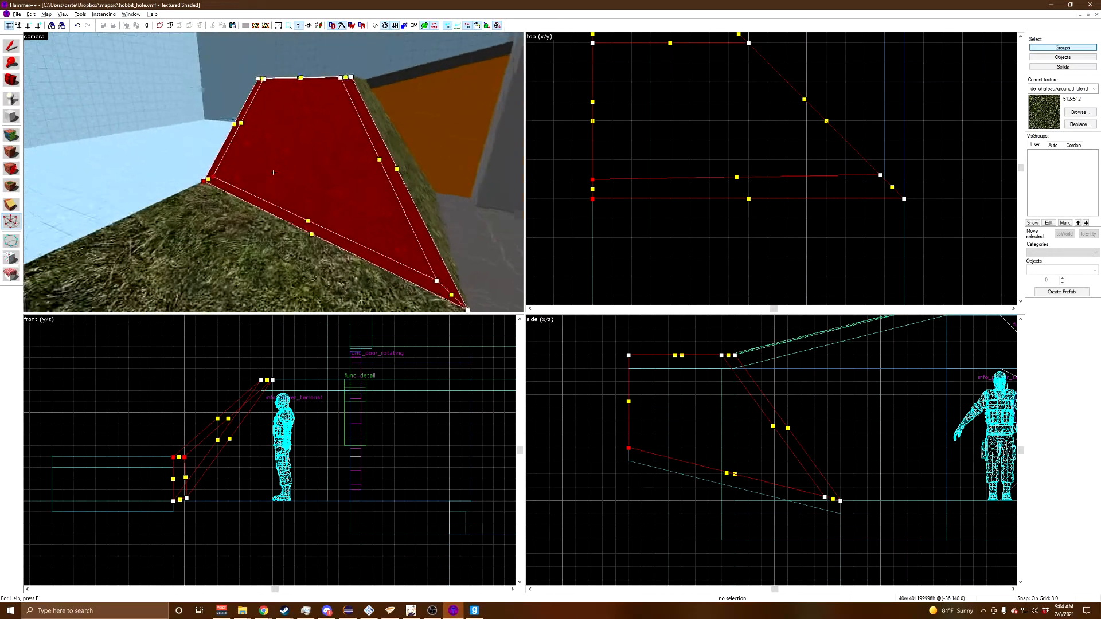
Step: Stretch the sloped grass slab toward the mound to a length of 120 units, running it under the slanted side
click(171, 145)
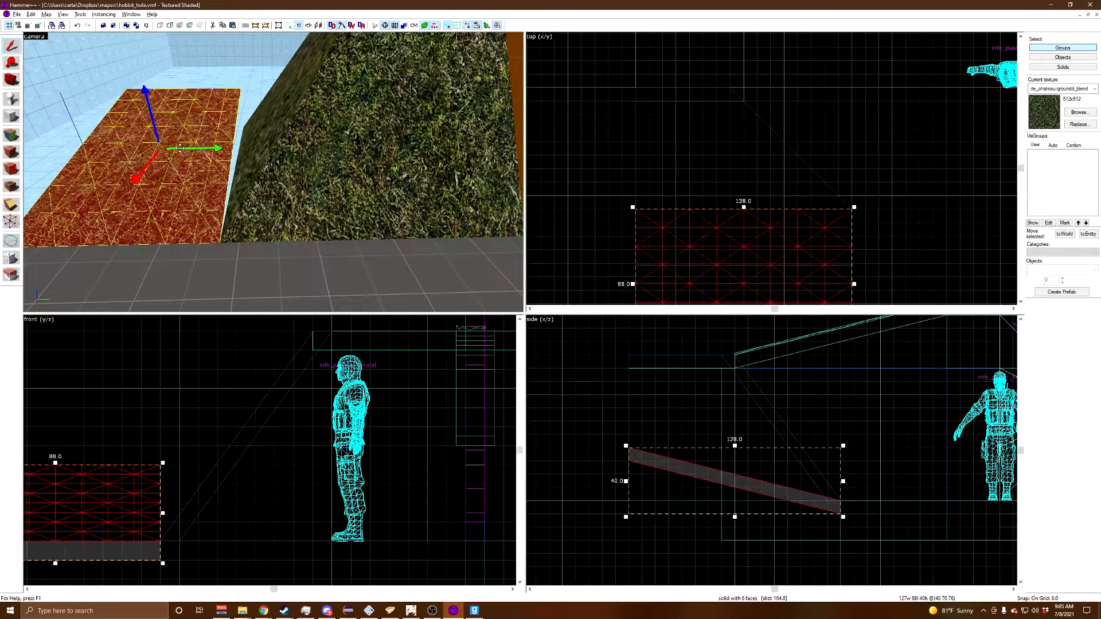
scroll(786, 184, down, 2)
scroll(758, 217, down, 1)
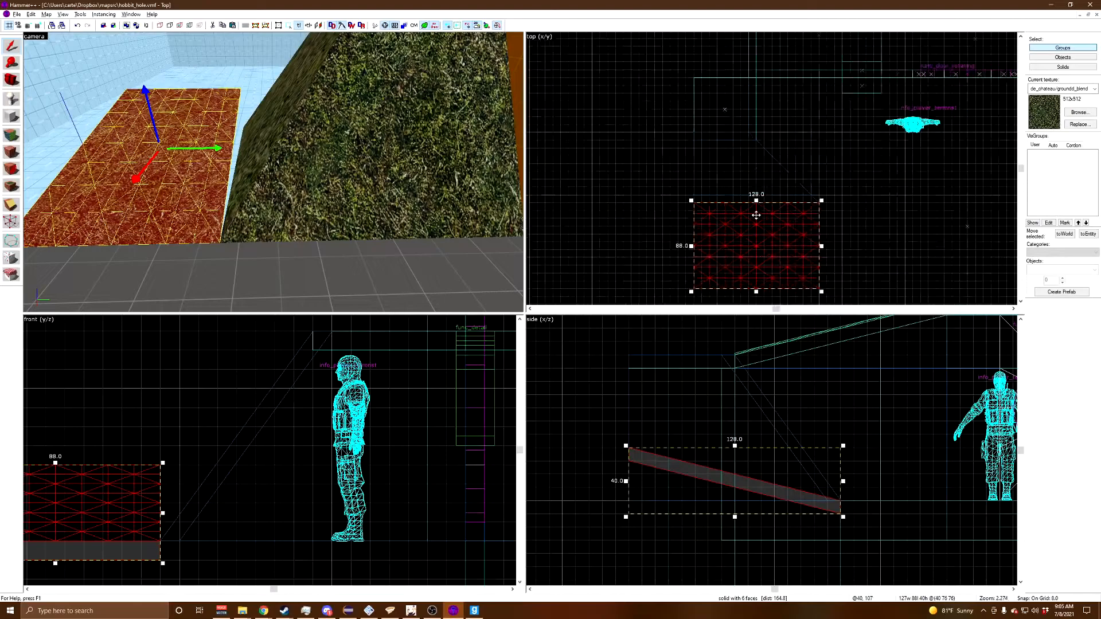
scroll(758, 214, up, 2)
drag(756, 196, 745, 153)
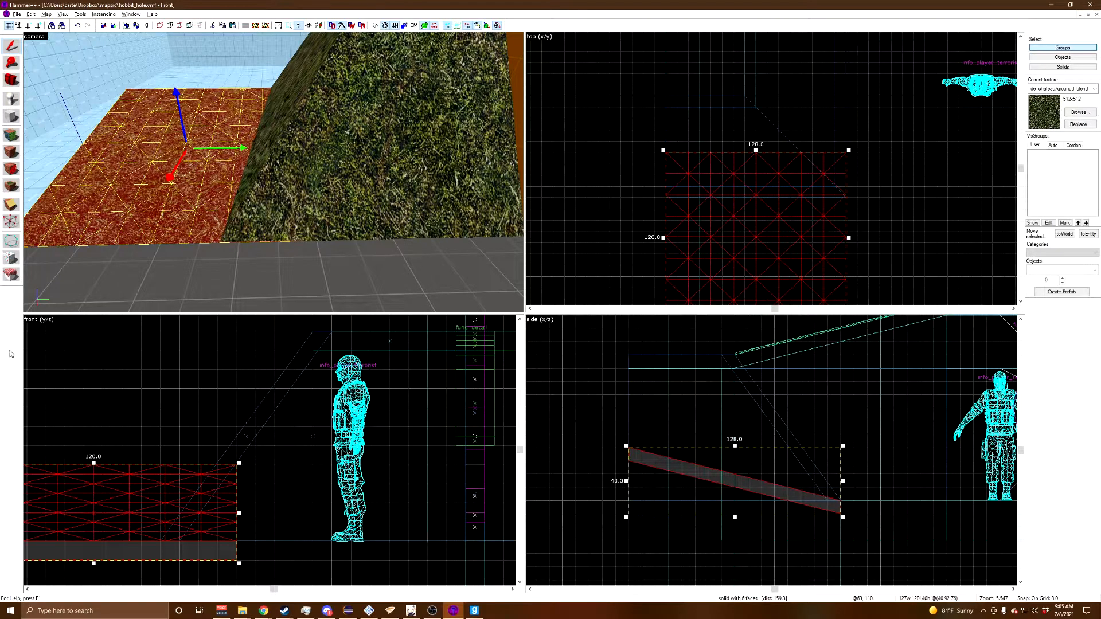
Step: Clip the sloped slab along the plane of the mound's slanted side so the two surfaces share an edge
click(10, 206)
scroll(190, 502, up, 2)
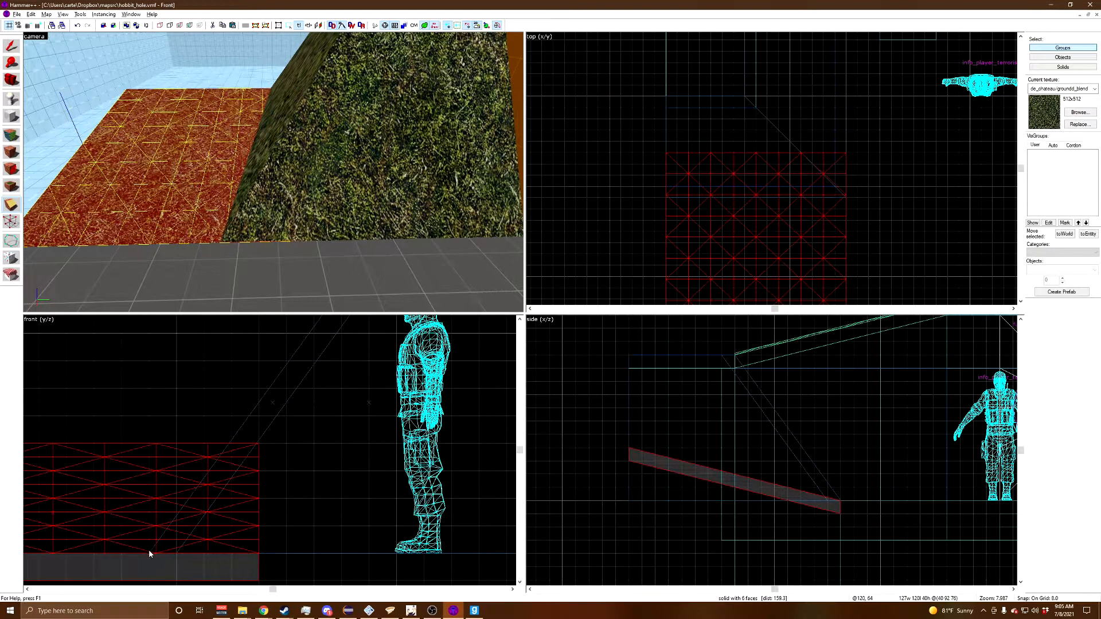
drag(149, 553, 273, 383)
scroll(231, 437, down, 4)
scroll(231, 439, down, 3)
scroll(273, 381, up, 5)
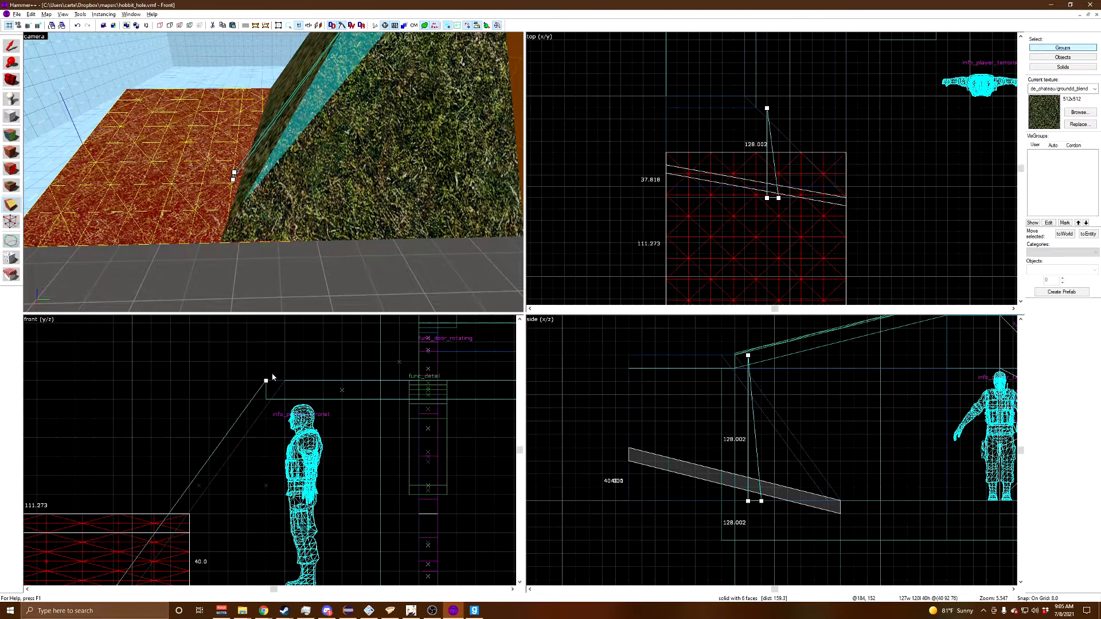
scroll(273, 377, down, 2)
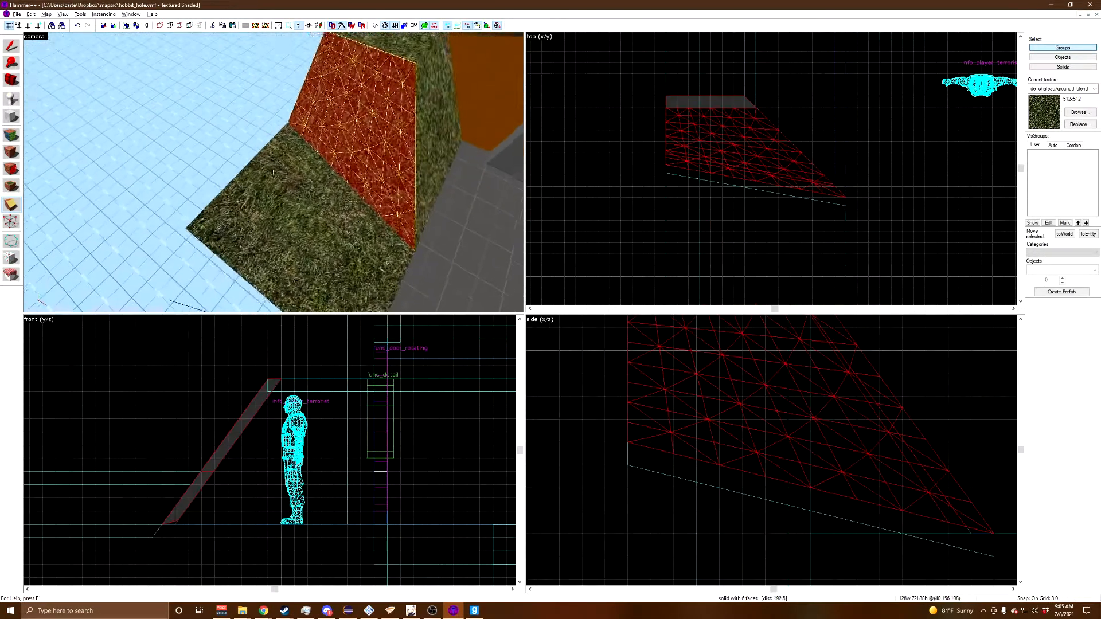
key(w)
key(d)
key(s)
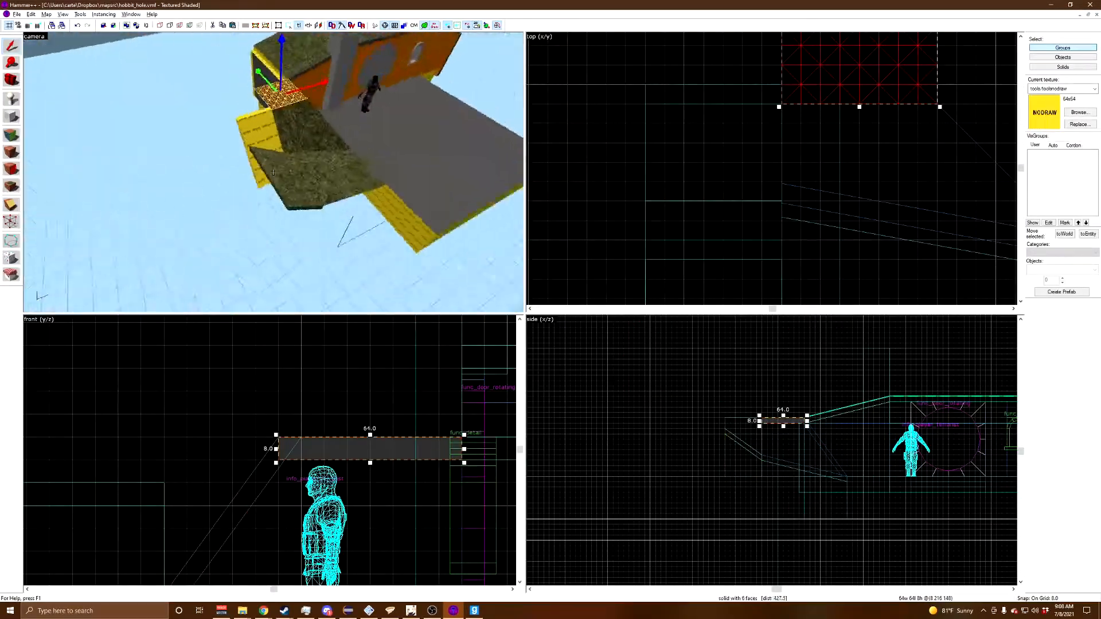
Step: Apply the de_chateau/groundd_blend texture to the nodraw slanted brush behind the mound's side
key(d)
key(z)
key(z)
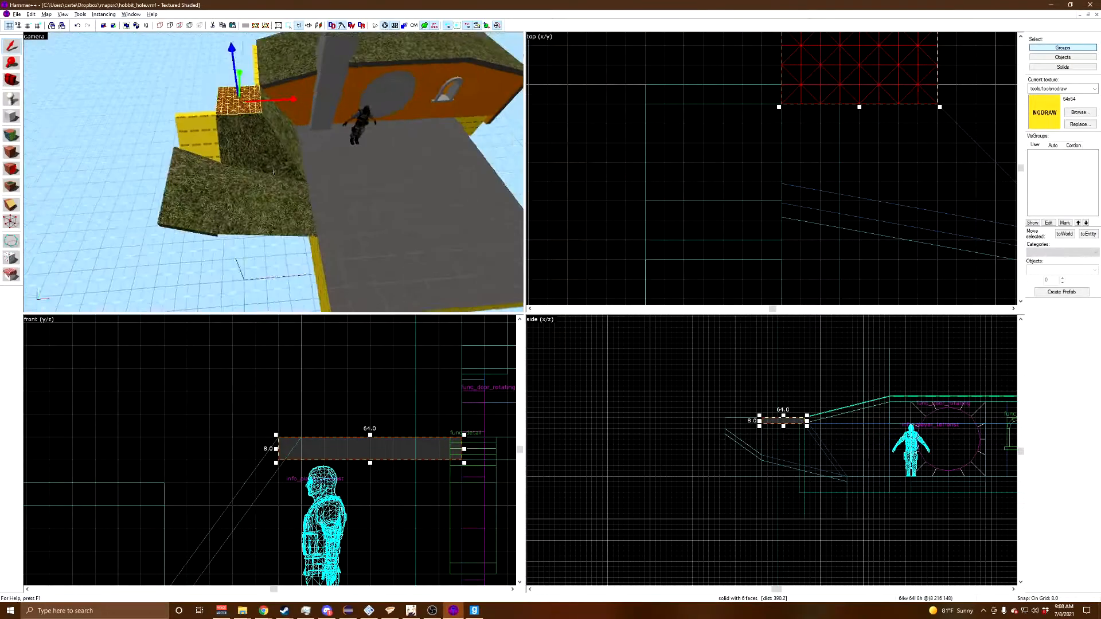
click(274, 172)
click(273, 172)
key(z)
key(shift+a)
click(350, 147)
right_click(291, 118)
key(z)
key(z)
Step: Create a displacement from the newly textured slanted face
click(254, 158)
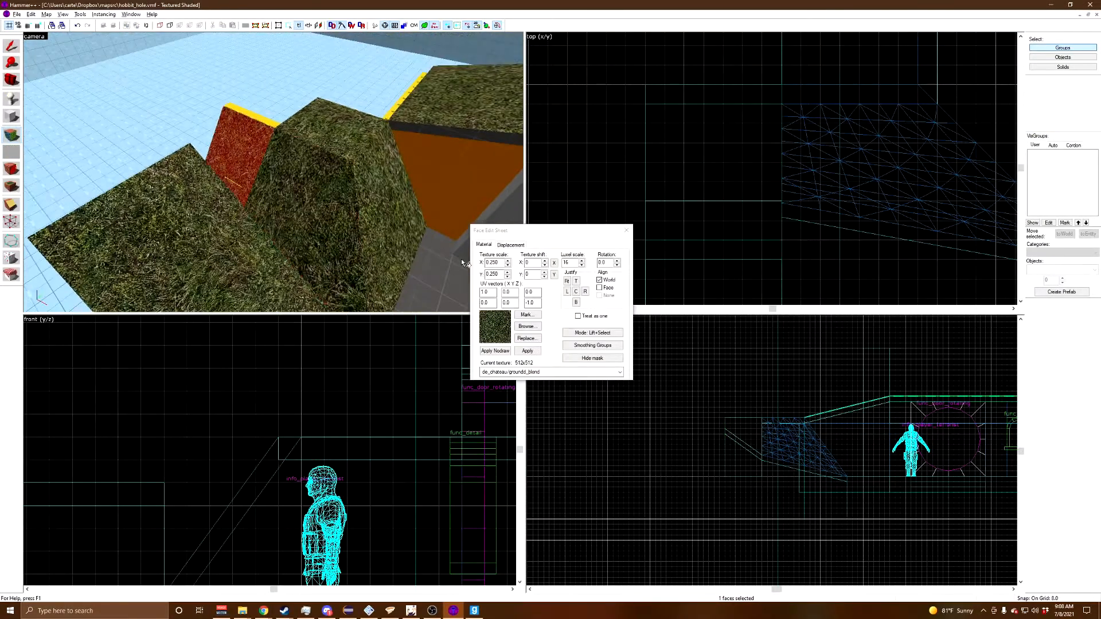
click(509, 246)
click(492, 290)
click(538, 314)
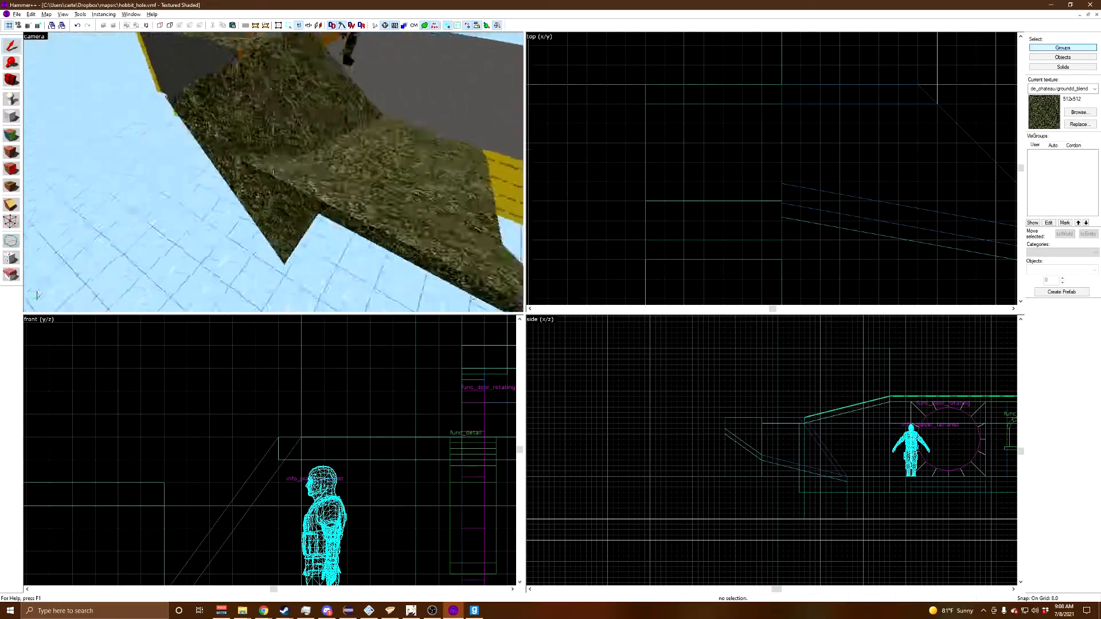
Step: Create a power 3 displacement from the steeper outer slab's top face and close the face editing dialog
key(shift+a)
click(273, 172)
click(510, 245)
click(492, 289)
click(538, 315)
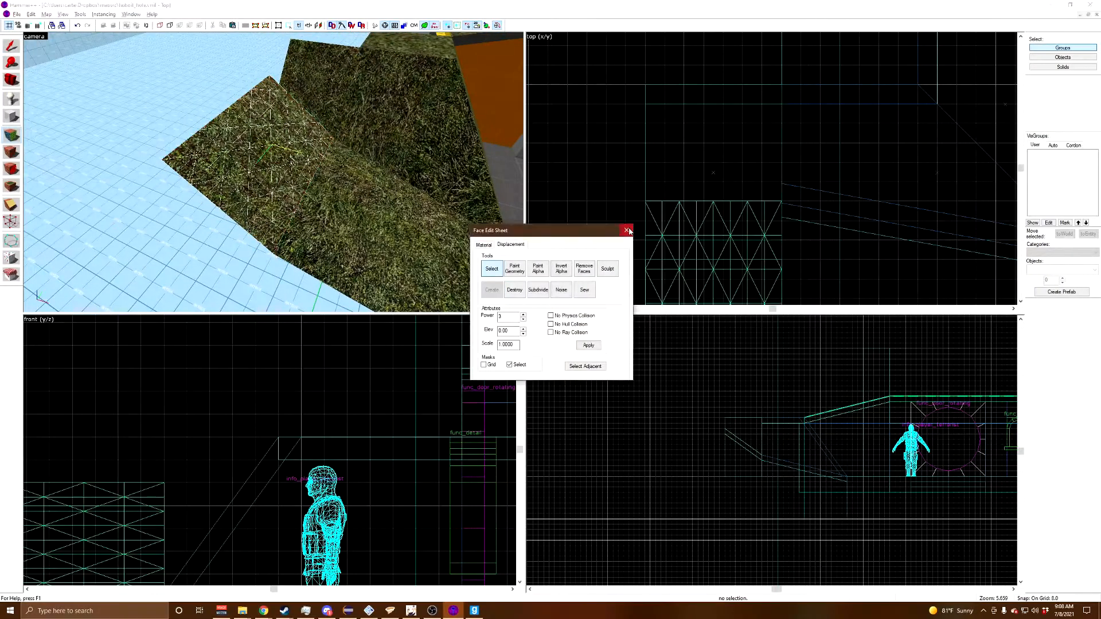
click(627, 231)
Step: Widen the outer slanted side brush to 88 units by extending it away from the mound
key(z)
click(273, 172)
key(z)
scroll(763, 137, down, 4)
scroll(241, 400, down, 5)
scroll(253, 411, up, 3)
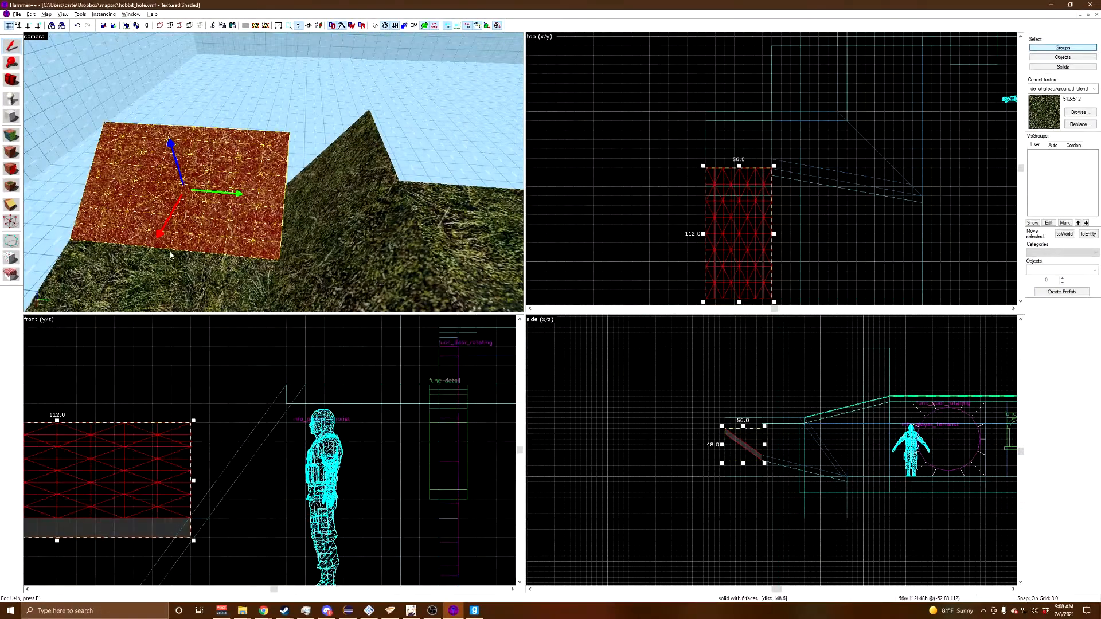
click(326, 169)
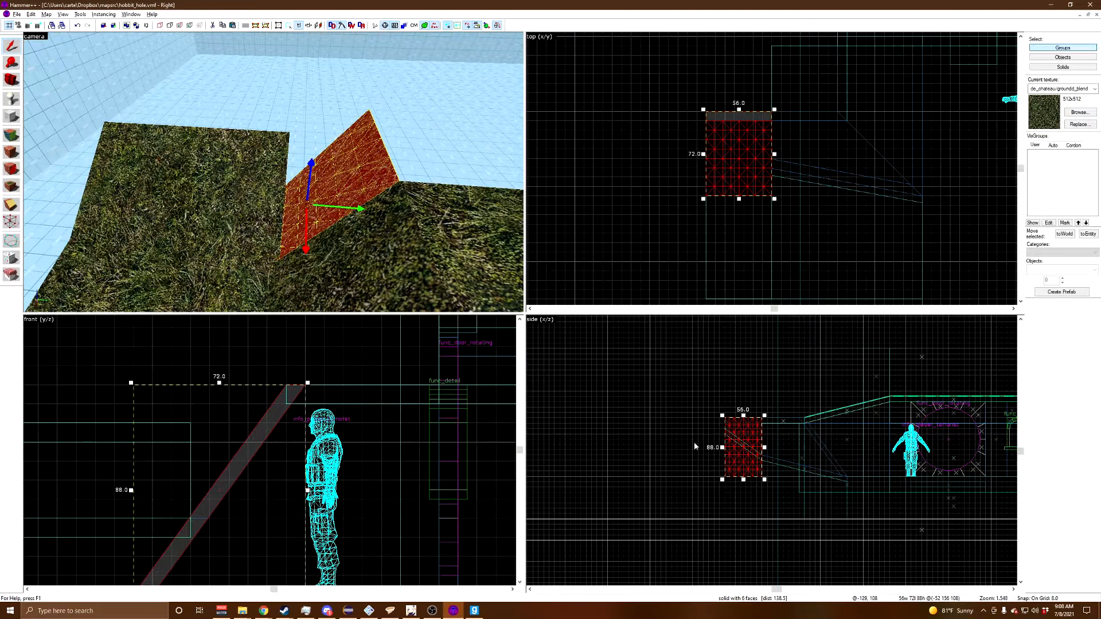
scroll(681, 477, up, 5)
drag(704, 154, 668, 152)
Step: Move the outer slab's far-end vertices 32 units outward and 16 units up so it matches the slanted side's extent
click(235, 189)
click(12, 224)
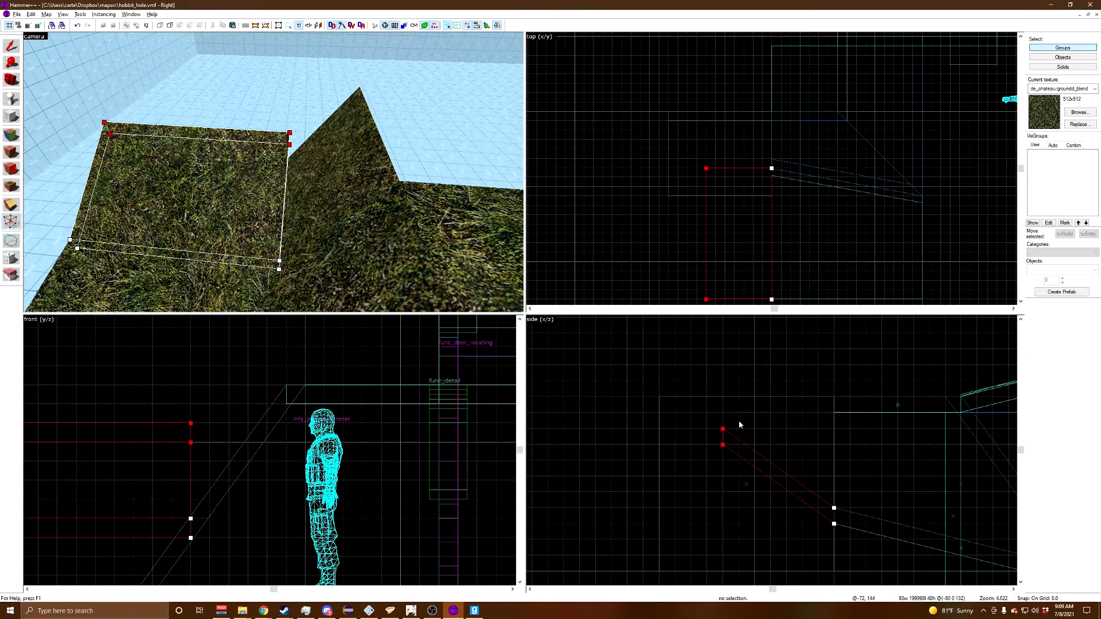
drag(675, 429, 659, 413)
click(11, 47)
click(338, 172)
Step: Stretch the outer slab's inner edge toward the house so it runs through the outer slanted side brush
click(241, 167)
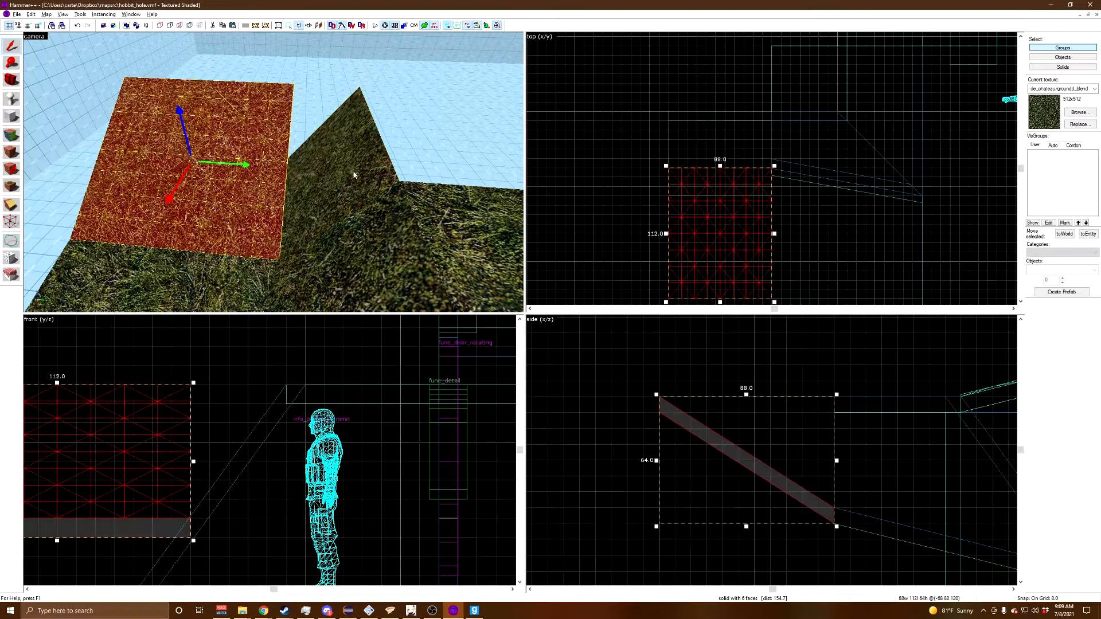
middle_drag(721, 168, 703, 185)
drag(701, 183, 701, 128)
click(346, 189)
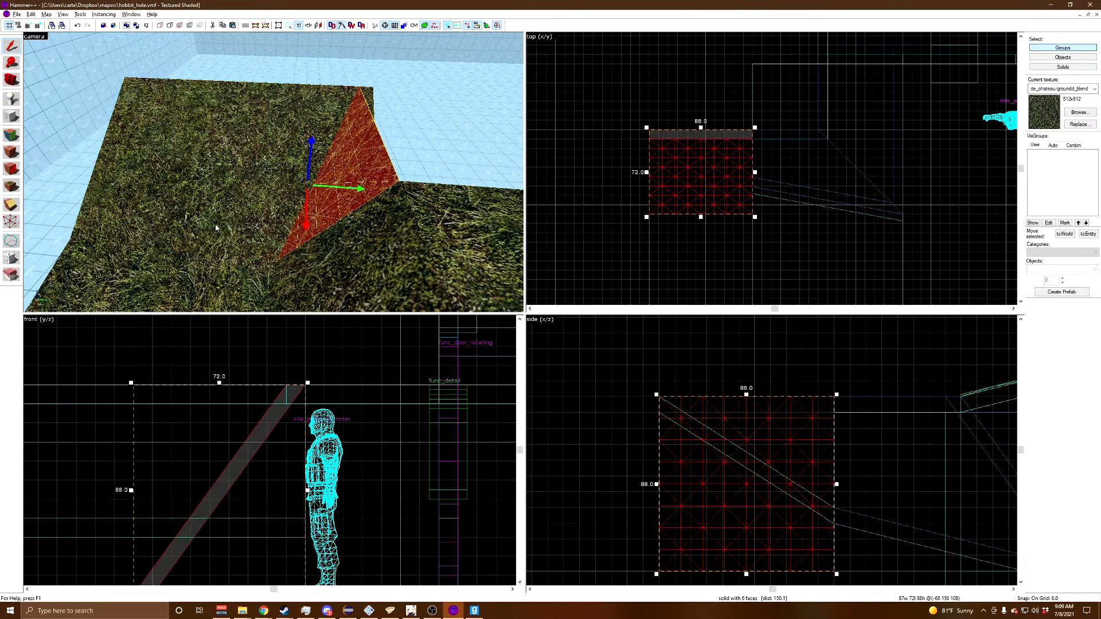
click(8, 220)
scroll(746, 493, down, 5)
scroll(780, 512, up, 3)
click(11, 47)
key(z)
key(z)
click(301, 205)
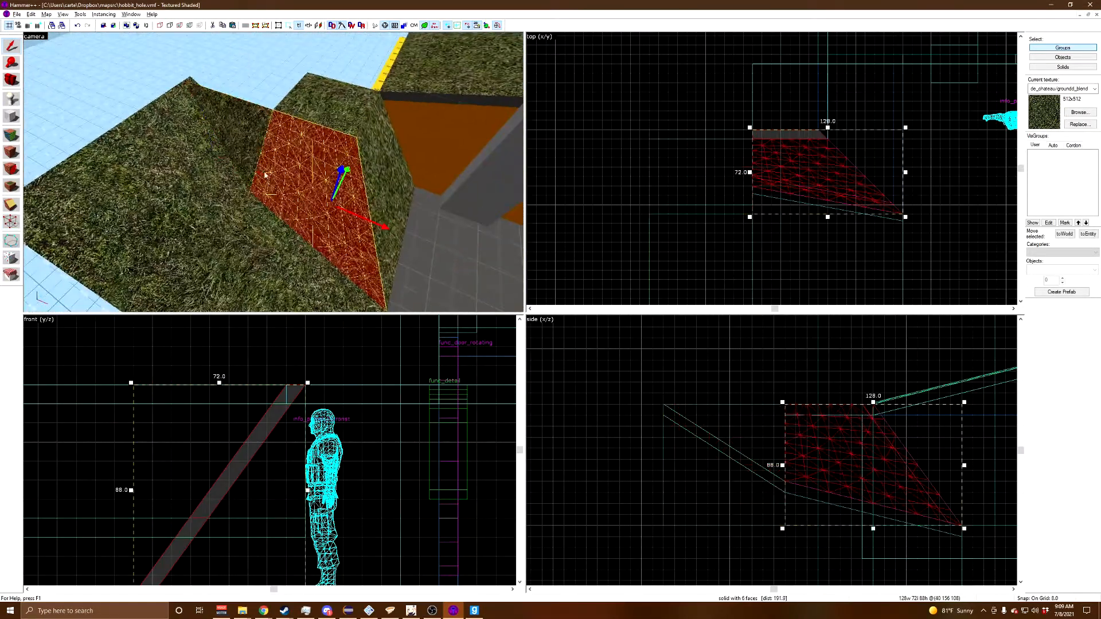
Step: Try to clip the outer slanted side brush diagonally along the adjoining slab's slope, 88 by 56 units, keeping the upper triangle
click(242, 147)
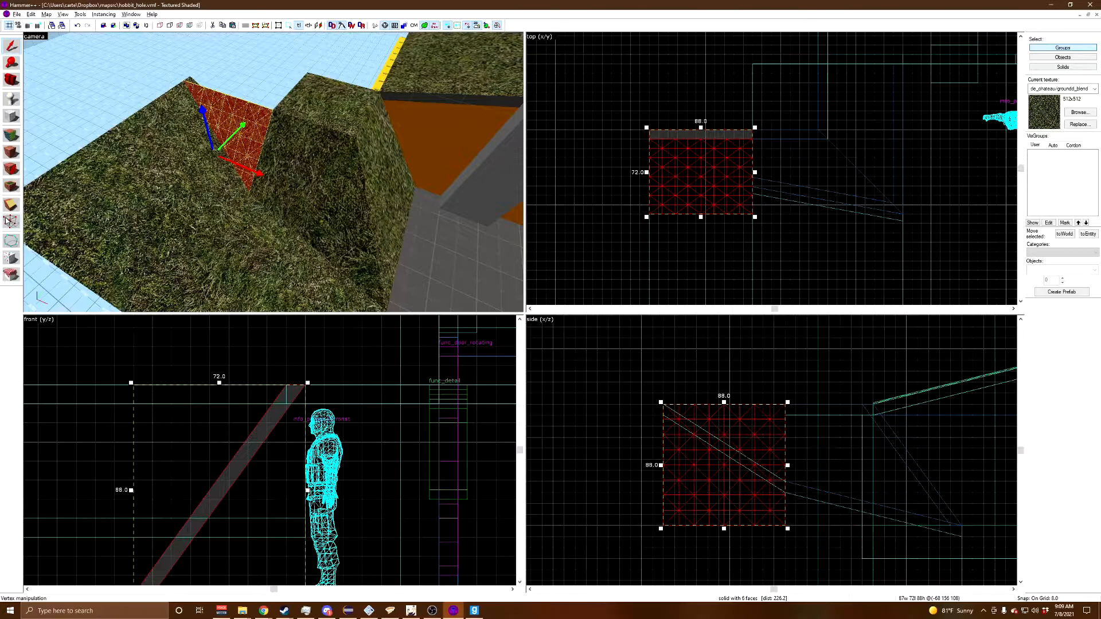
scroll(803, 487, up, 3)
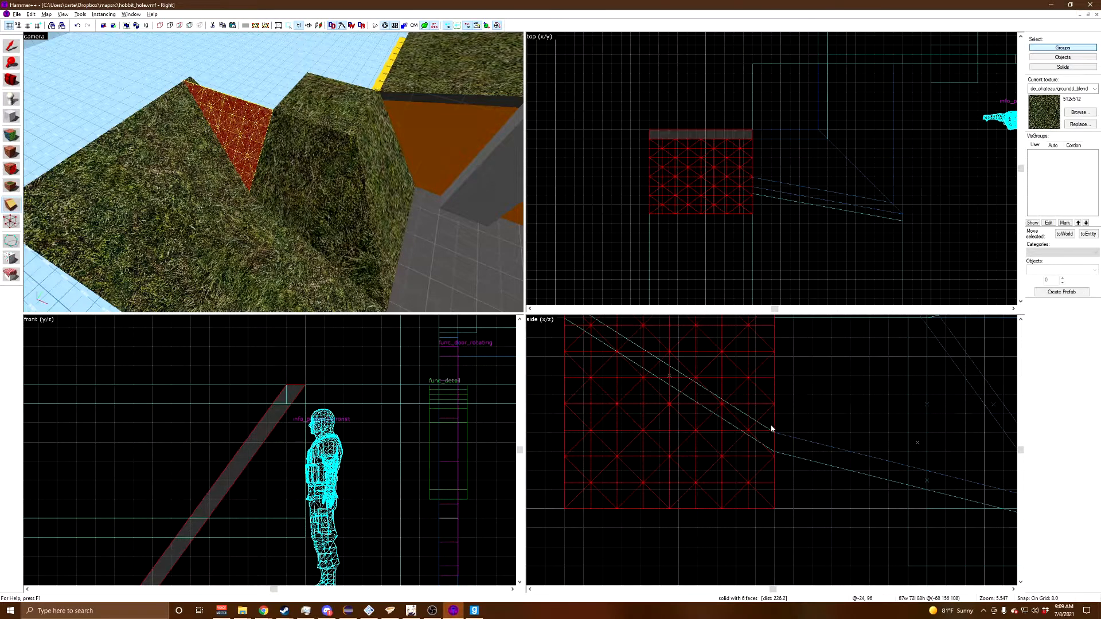
drag(737, 414, 648, 368)
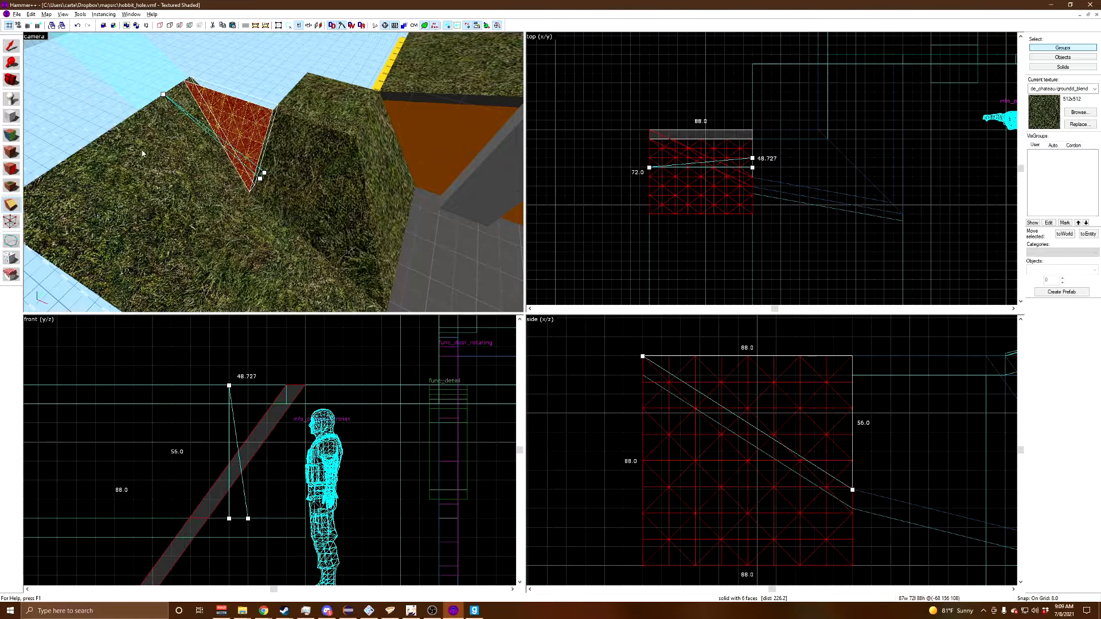
key(z)
key(w)
key(z)
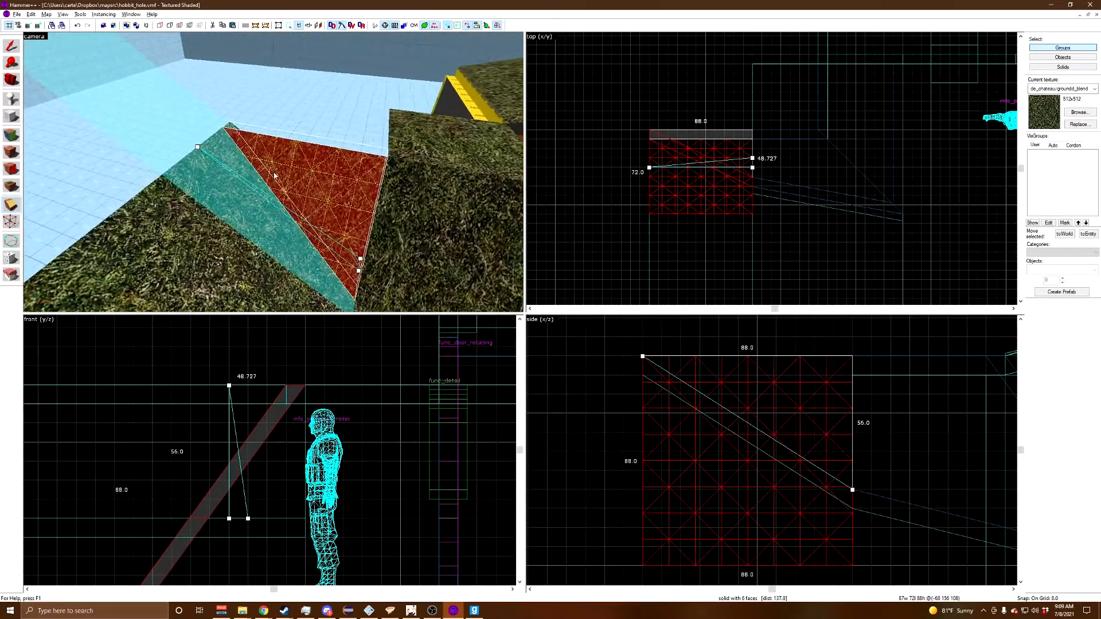
key(Return)
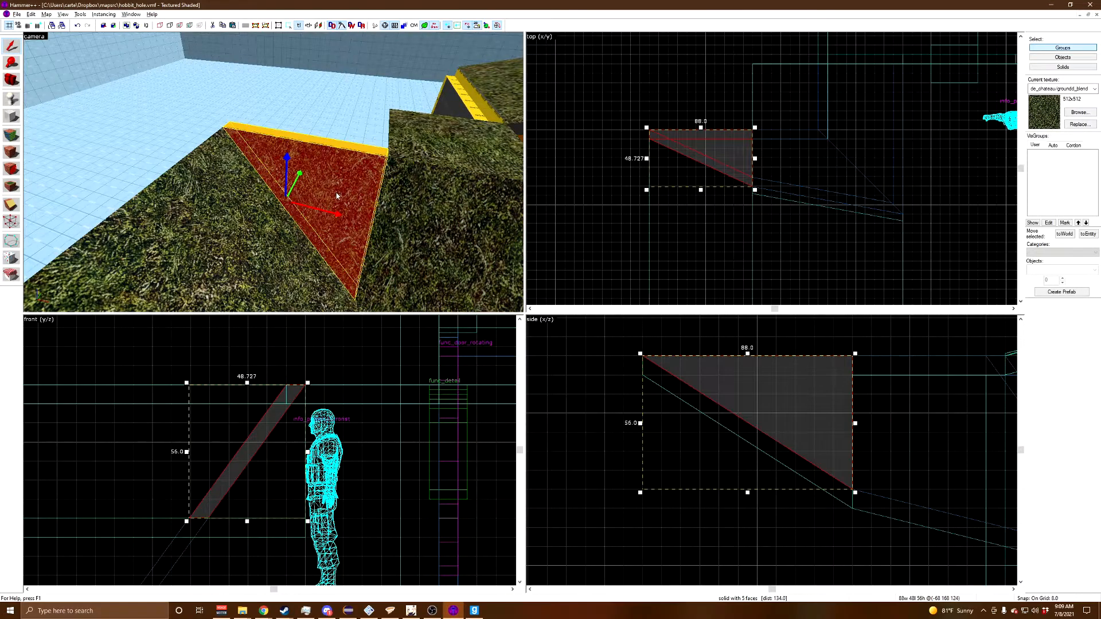
key(z)
key(w)
key(s)
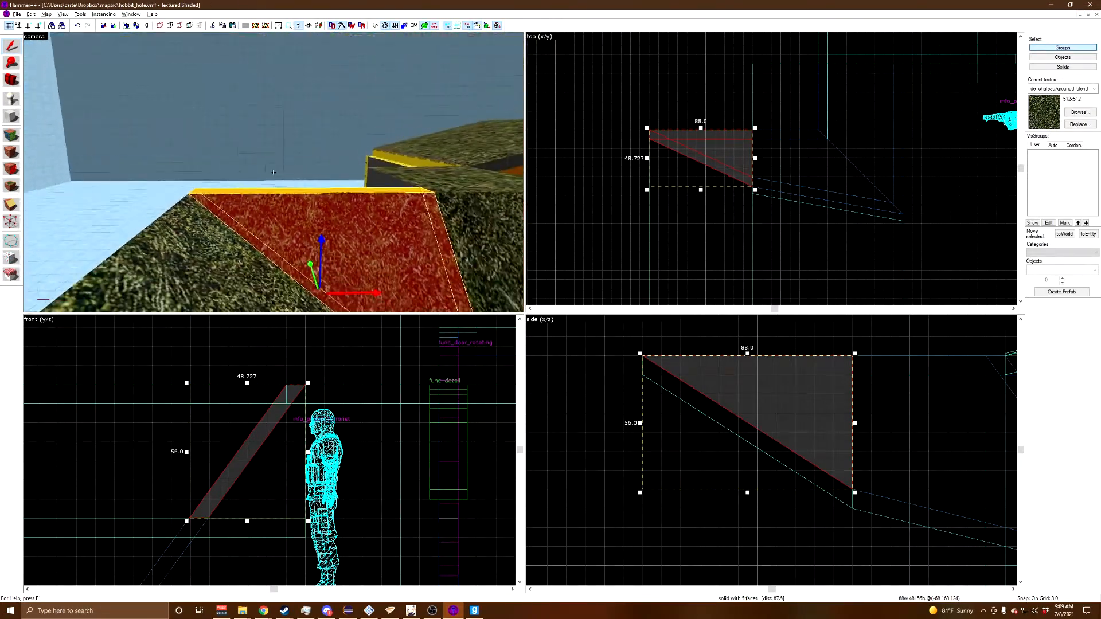
key(z)
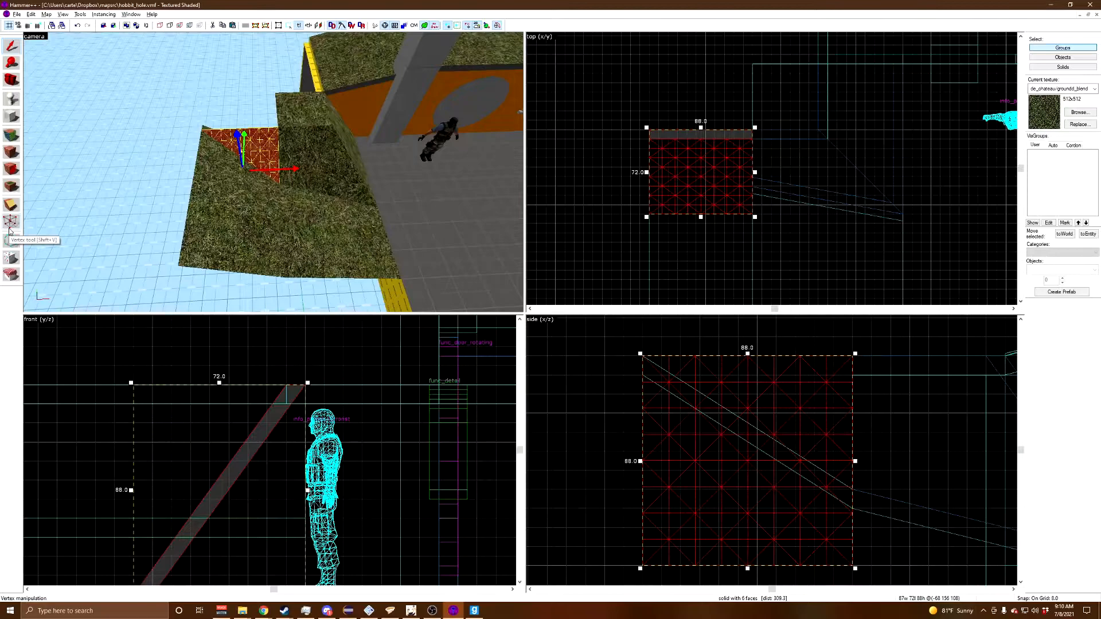
Step: Move the outer slab's raised far-end vertices 8 units down
click(236, 257)
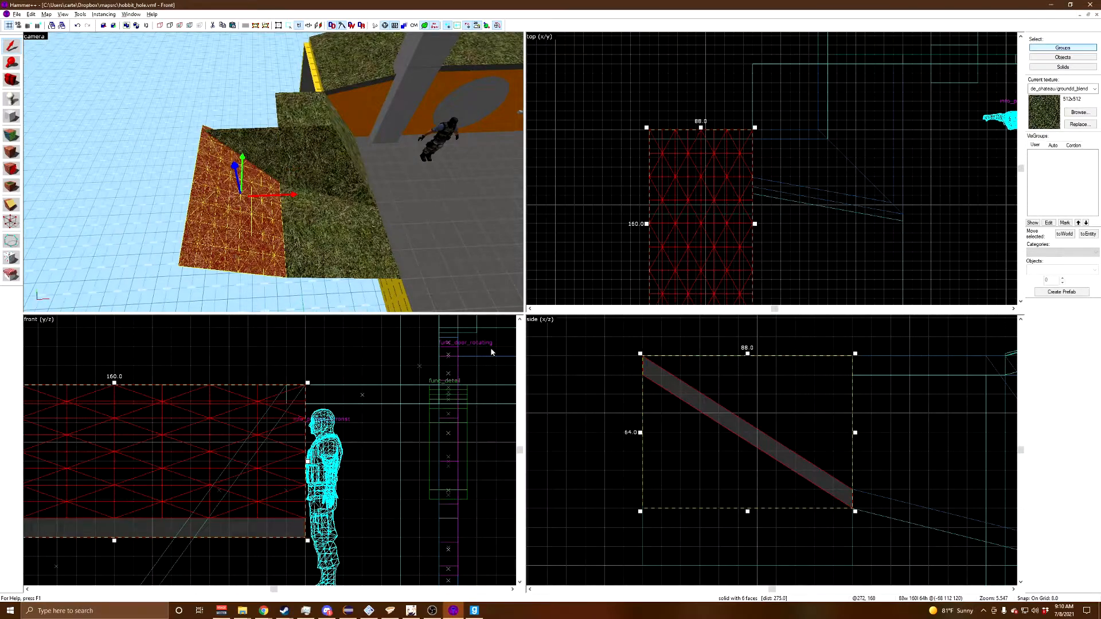
click(8, 226)
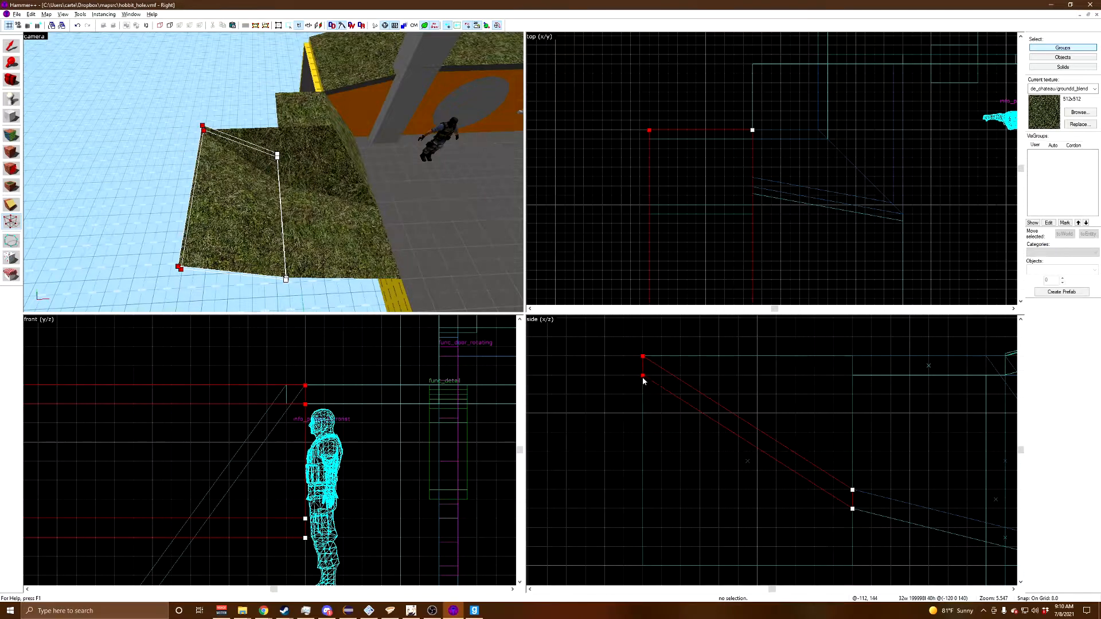
drag(644, 380, 640, 394)
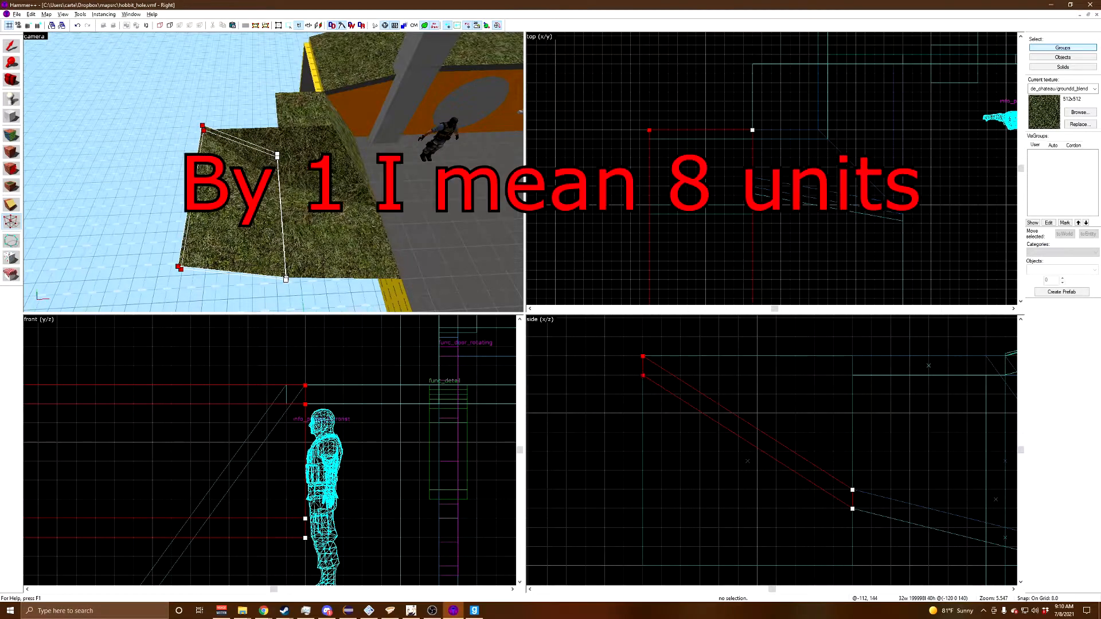
click(11, 46)
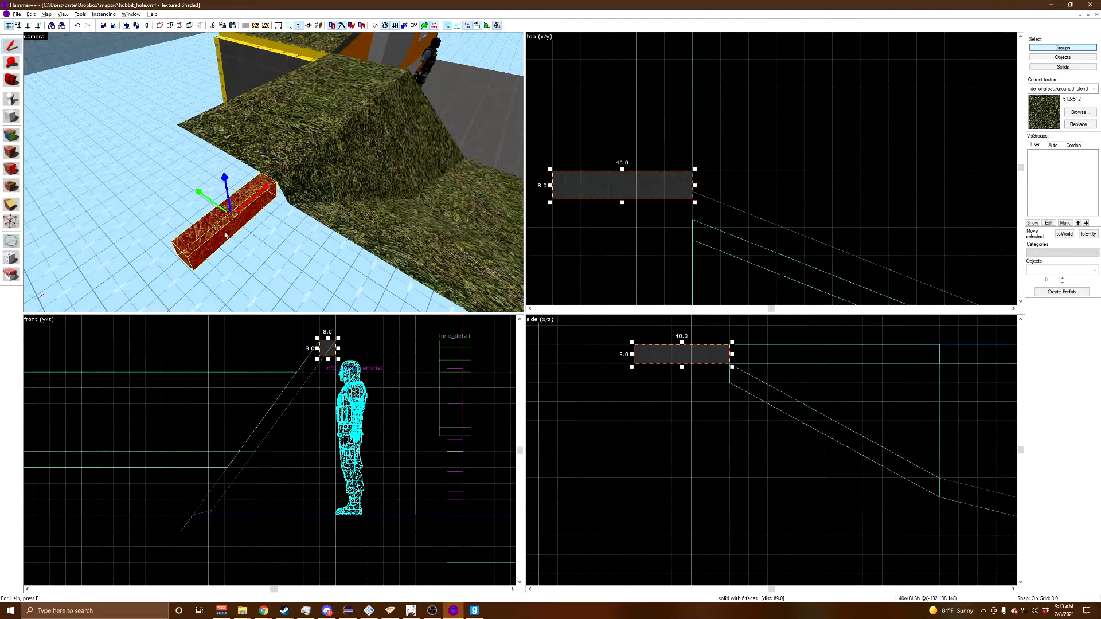
Step: Move the bottom vertices of the 40-unit-wide outer block outward and down to form a slanted brush 72 units long and 88 units high
key(shift+v)
scroll(390, 381, up, 1)
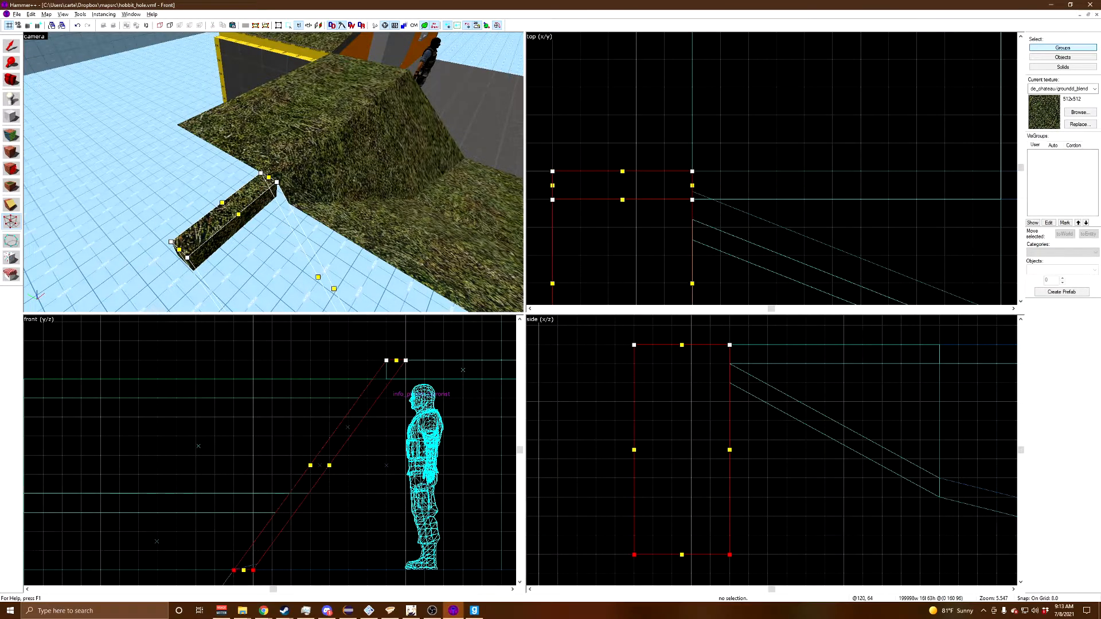
click(7, 50)
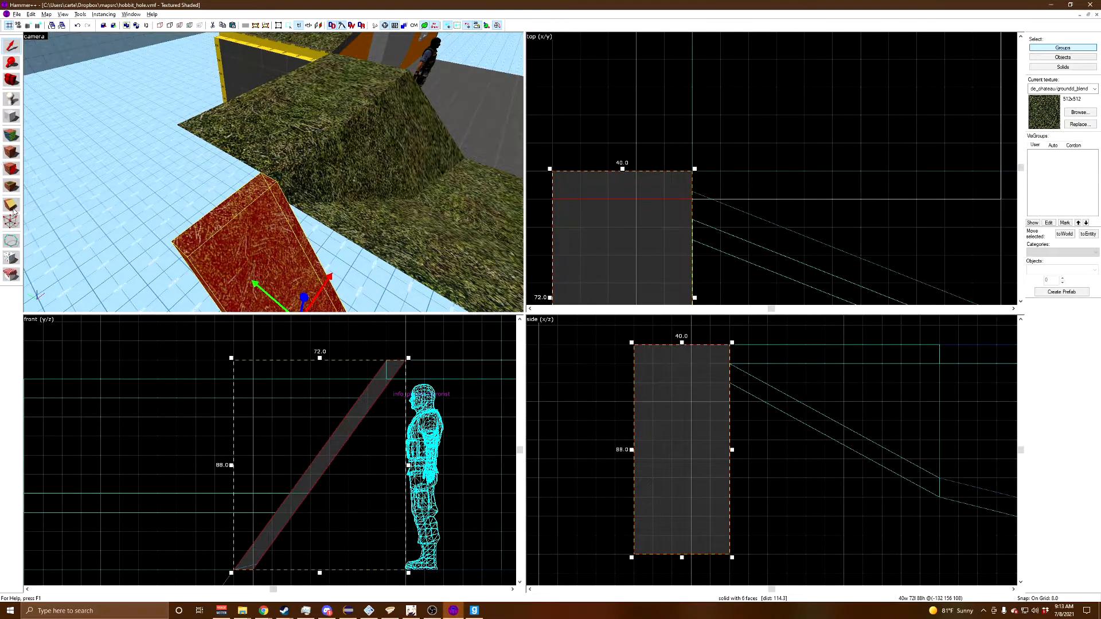
Step: Clip the new slanted outer brush horizontally 8 units below its top, keeping only the upper piece
scroll(388, 358, up, 5)
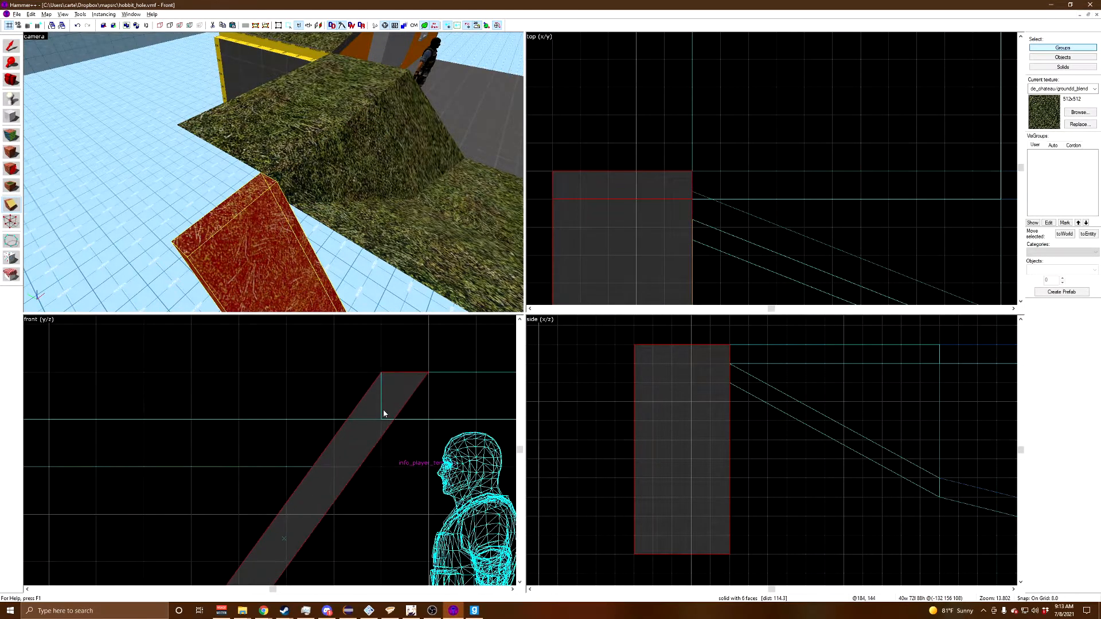
click(346, 428)
key(Return)
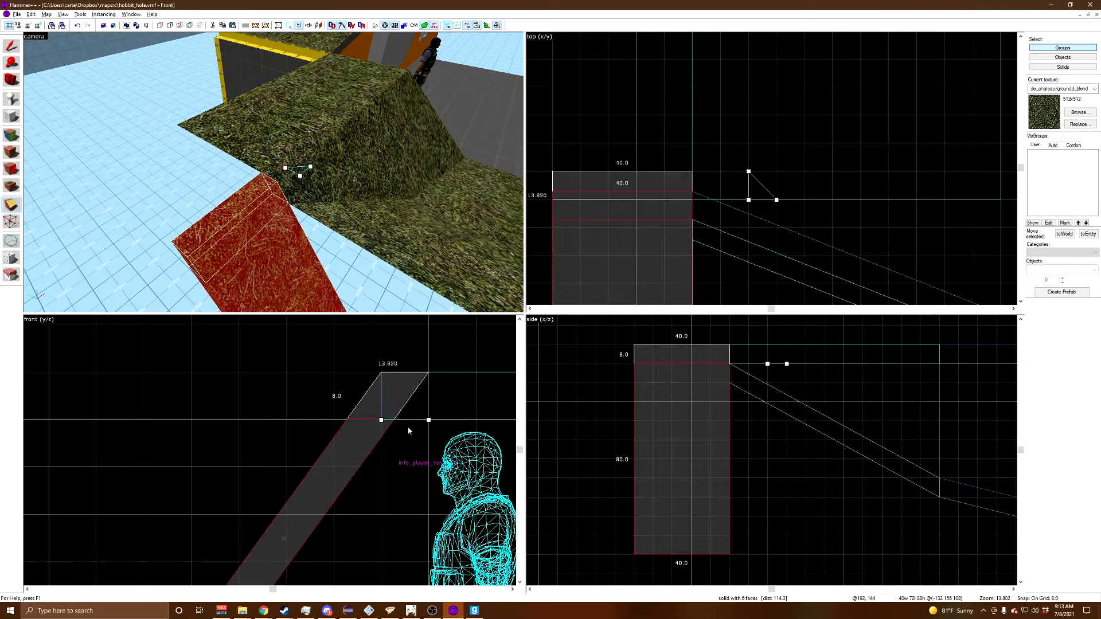
key(z)
key(w)
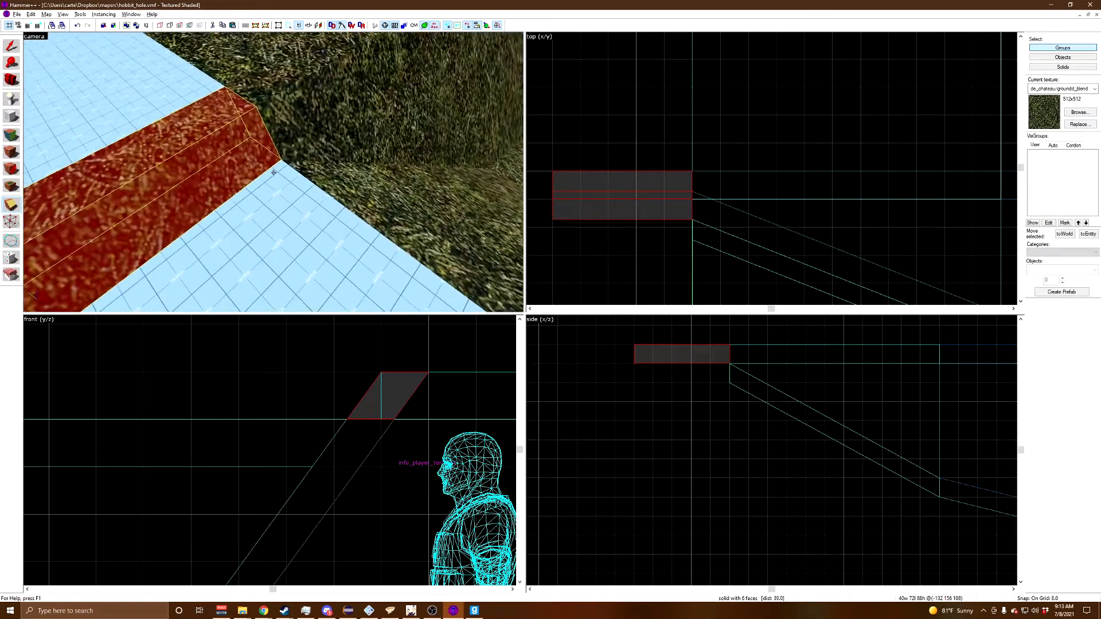
click(273, 172)
key(s)
key(z)
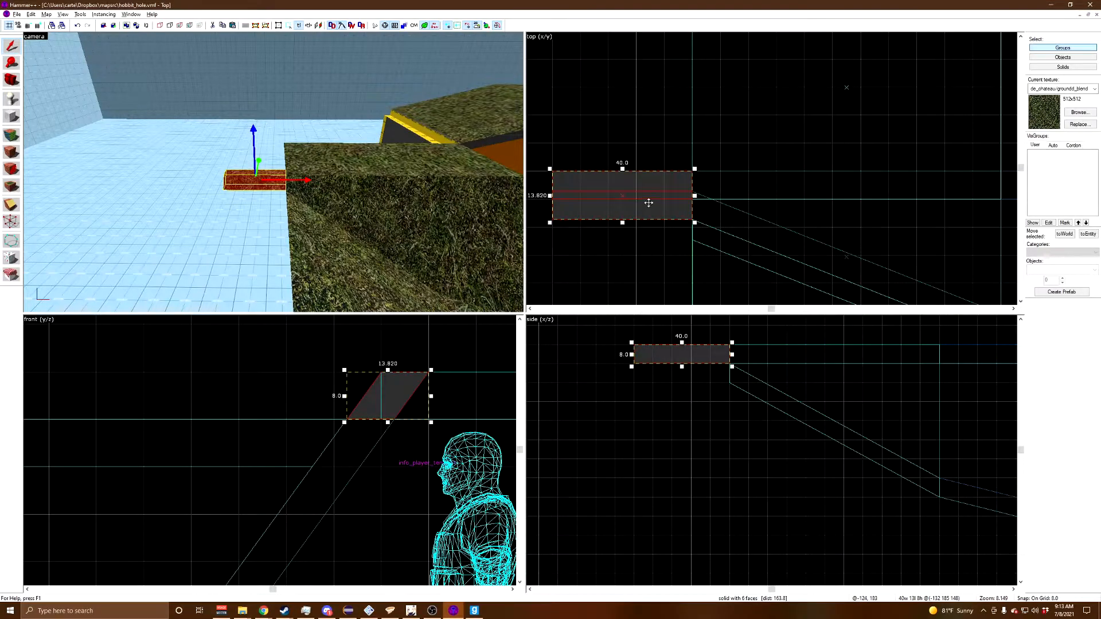
Step: Clip the end of the flat 40-unit-wide slab along the slanted brush's slope, keeping the outer part about 146 units long
scroll(648, 204, down, 3)
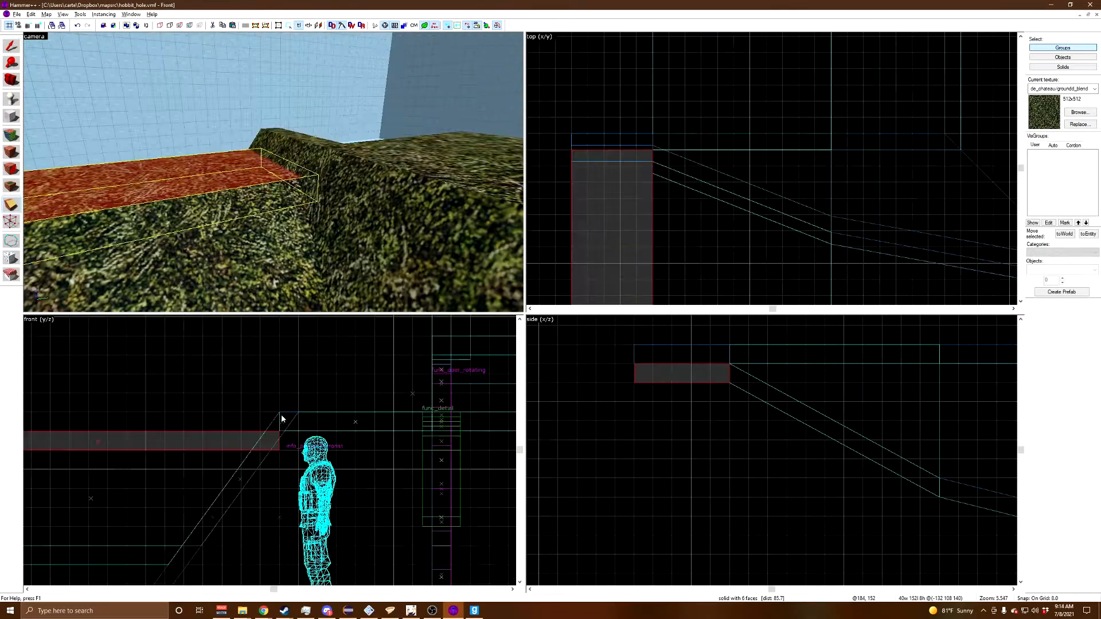
scroll(276, 413, up, 1)
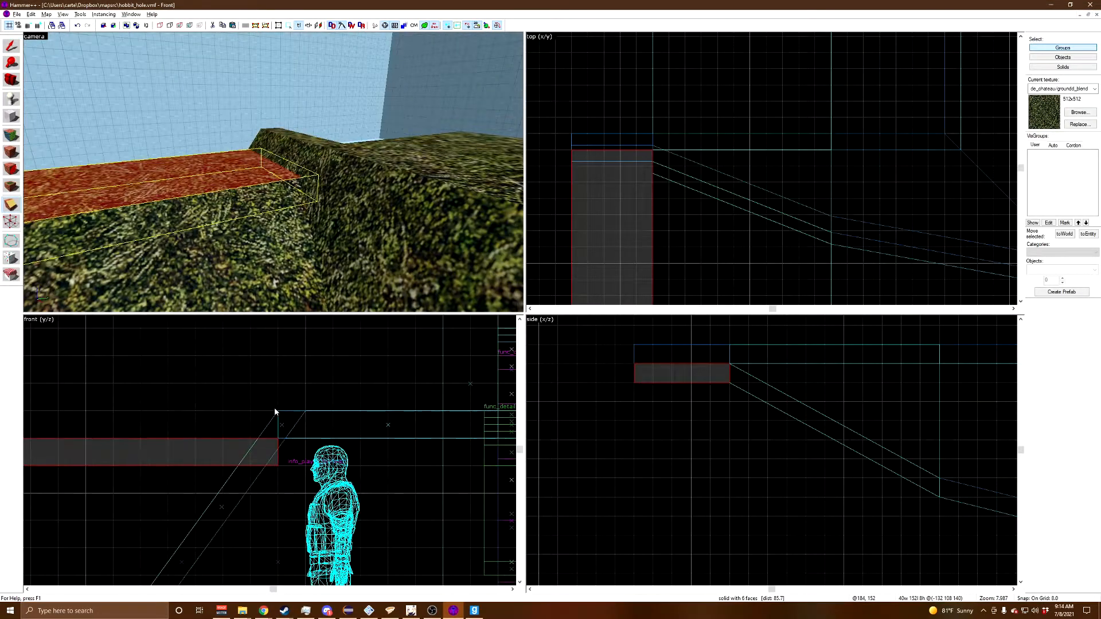
scroll(288, 411, down, 5)
drag(288, 411, 173, 534)
scroll(198, 533, up, 4)
scroll(174, 537, down, 5)
scroll(266, 422, up, 5)
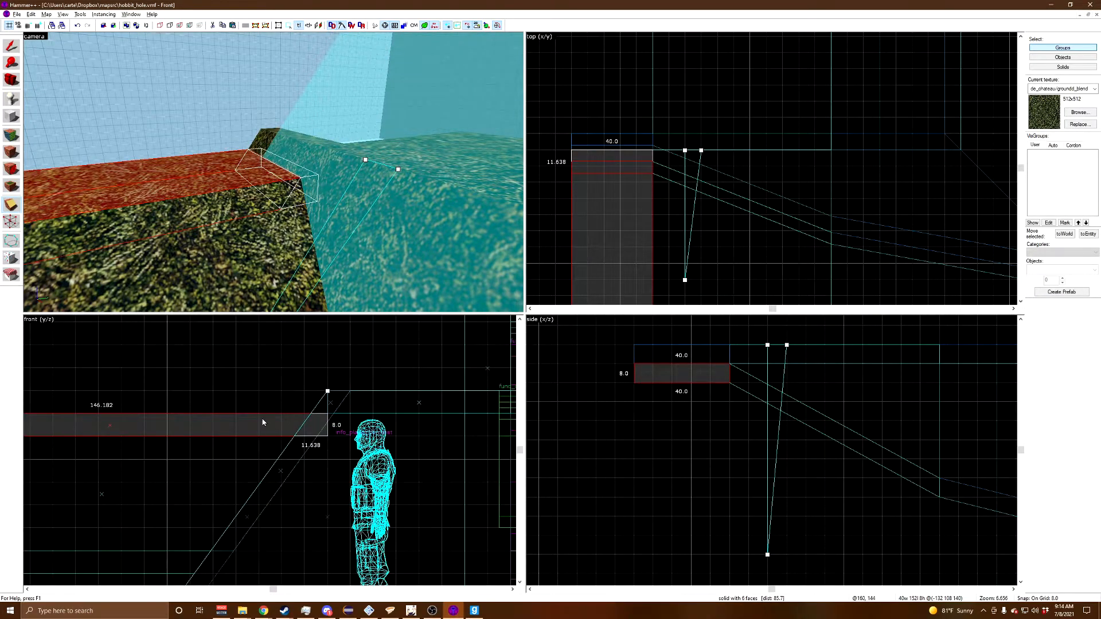
key(Return)
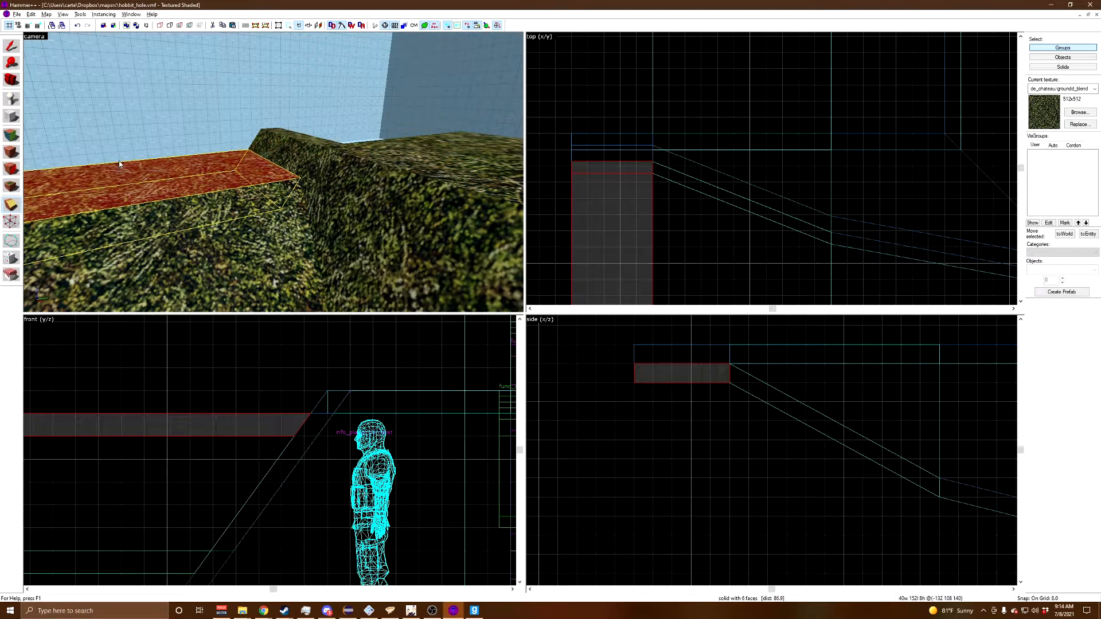
key(z)
key(z)
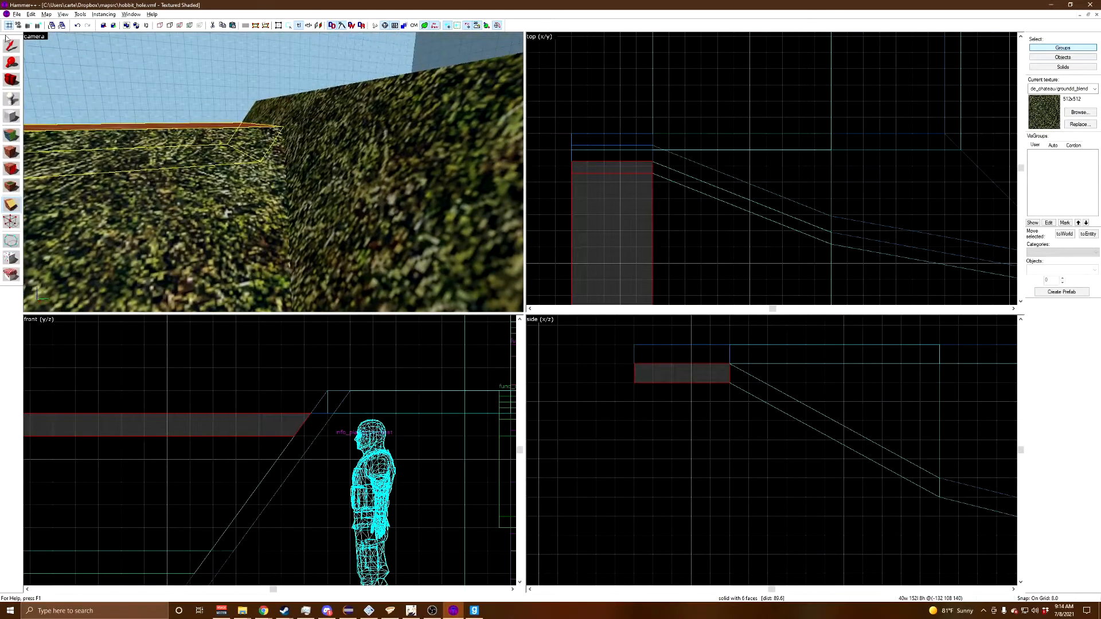
key(z)
key(s)
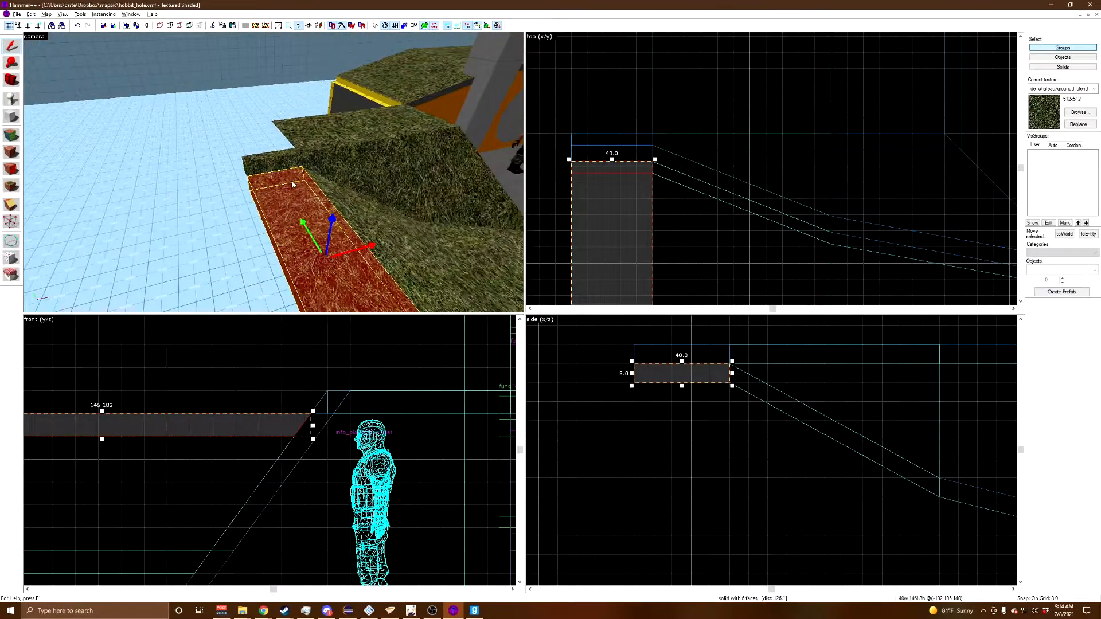
key(d)
Step: Create power 3 displacements from the flat slab's top face and the adjoining slanted piece's face
click(9, 138)
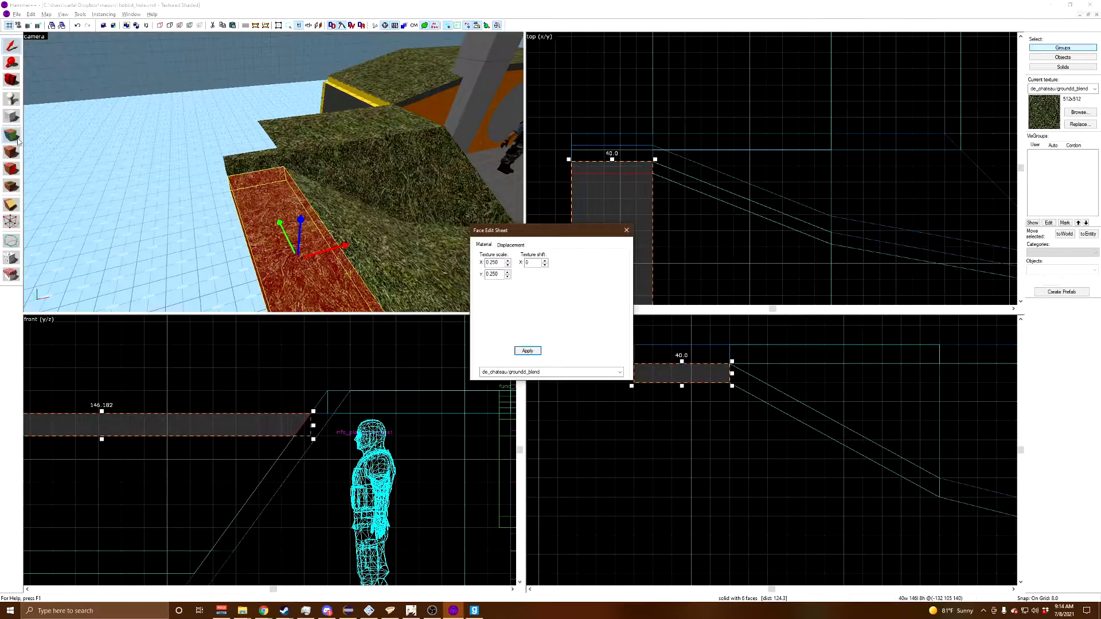
click(346, 209)
key(w)
click(258, 198)
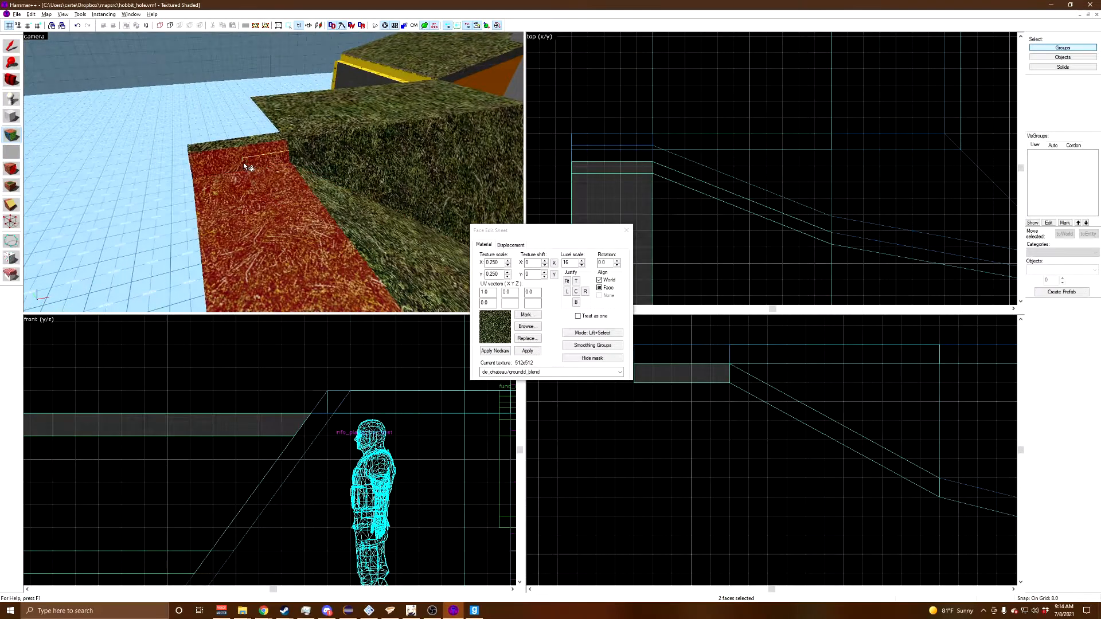
click(510, 245)
click(496, 294)
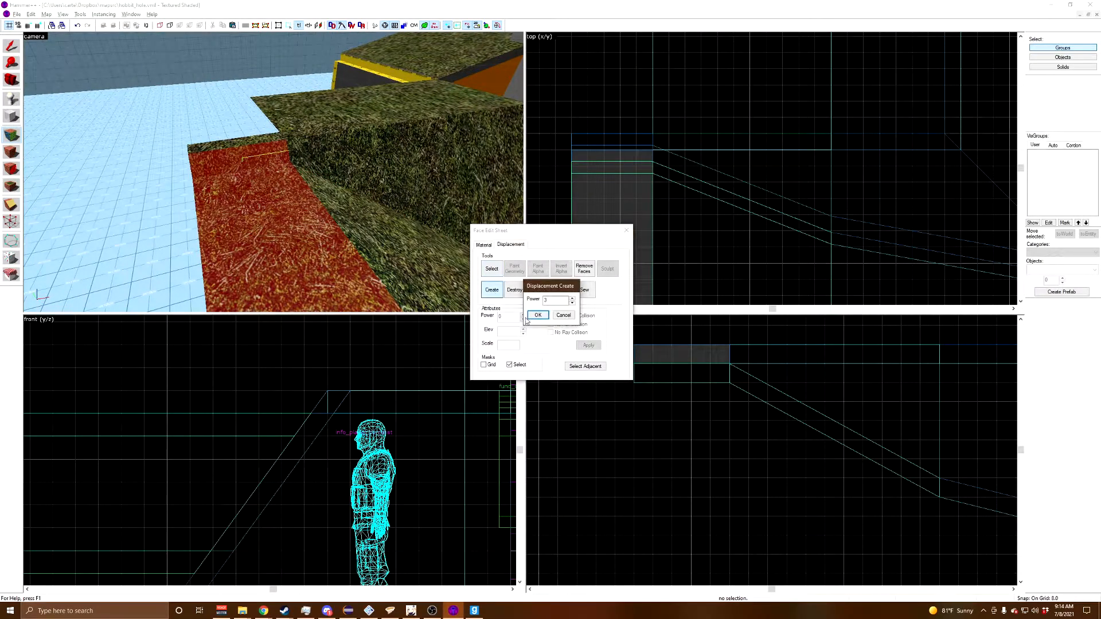
click(535, 317)
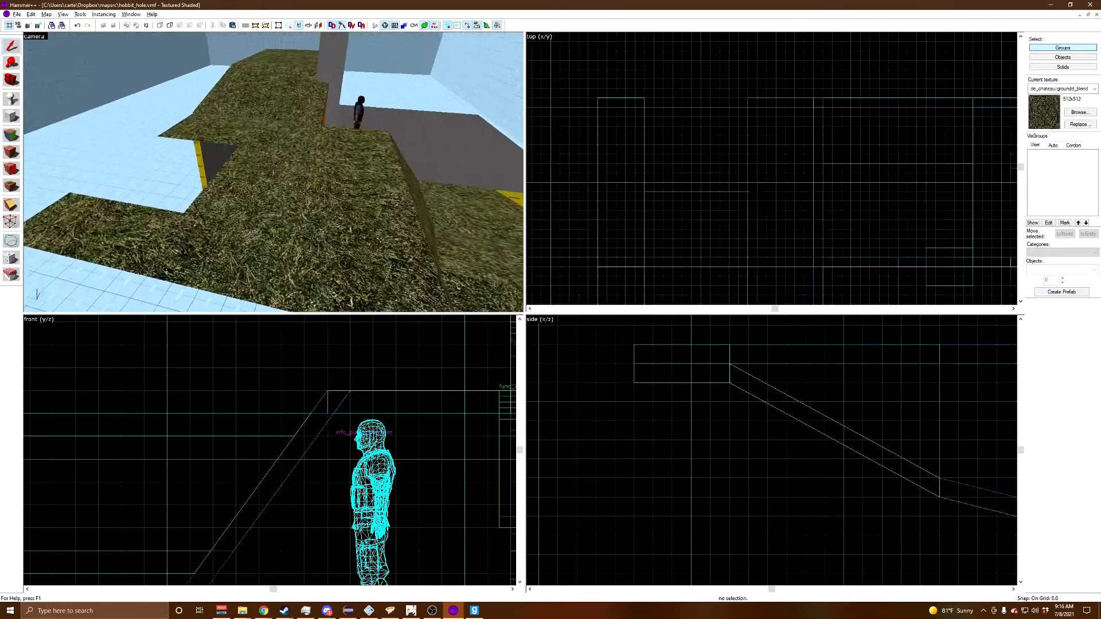
Step: Stretch the 88 by 64 unit ground slab beside the house backward to line up with the roof's rear edge
key(s)
key(z)
click(277, 157)
scroll(753, 161, down, 6)
scroll(744, 190, up, 3)
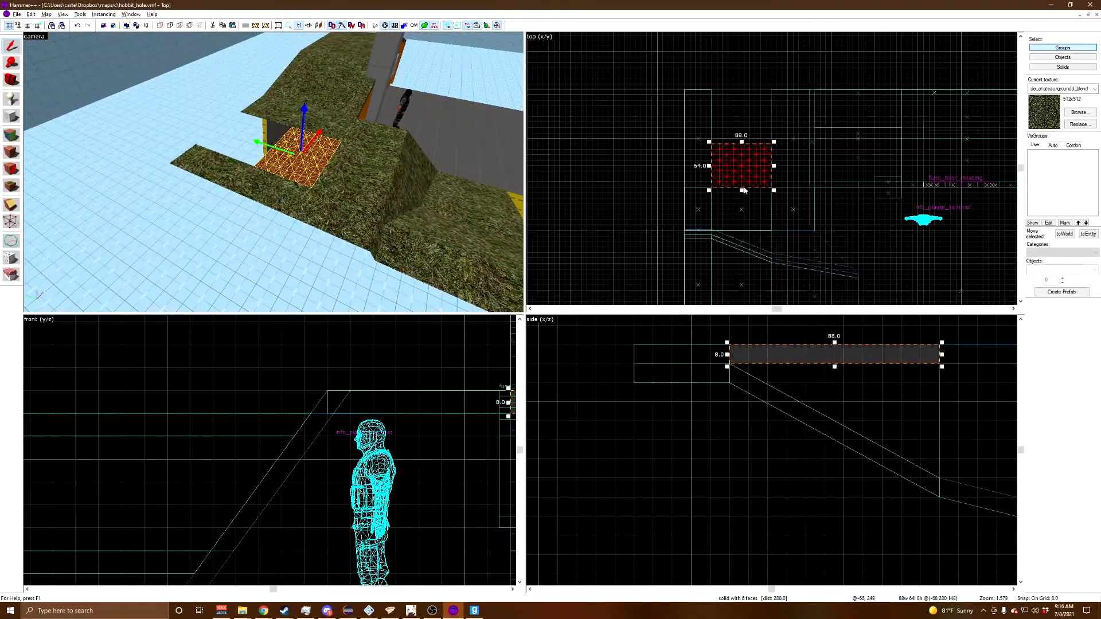
drag(742, 142, 740, 86)
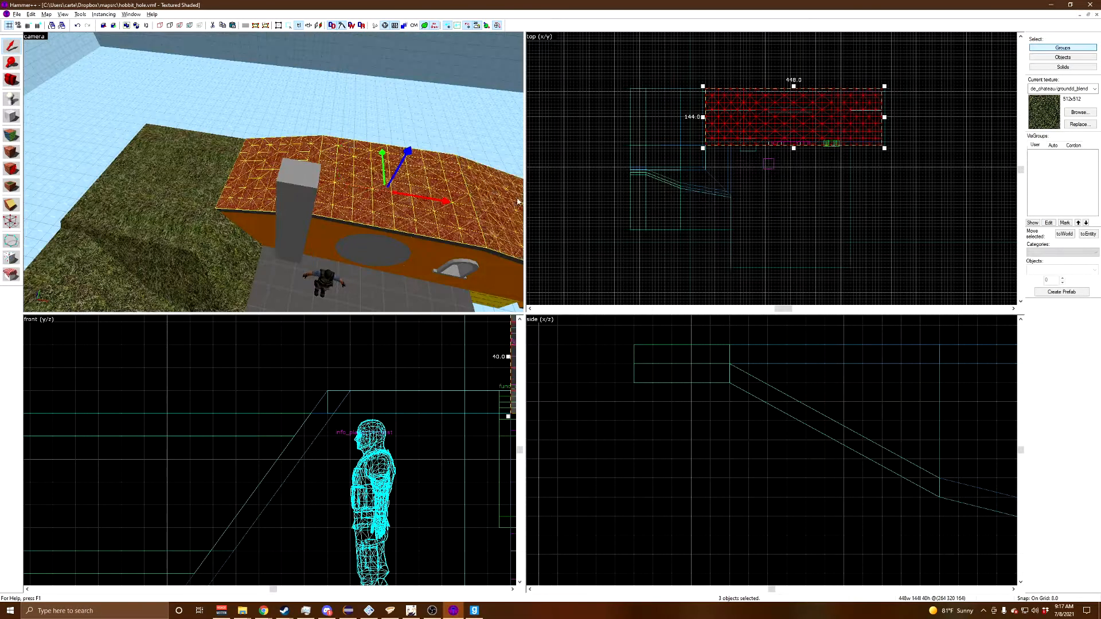
Step: Stretch the three roof displacement slabs backward to a length of 368 units
scroll(720, 224, down, 2)
drag(728, 234, 729, 183)
key(z)
key(w)
key(s)
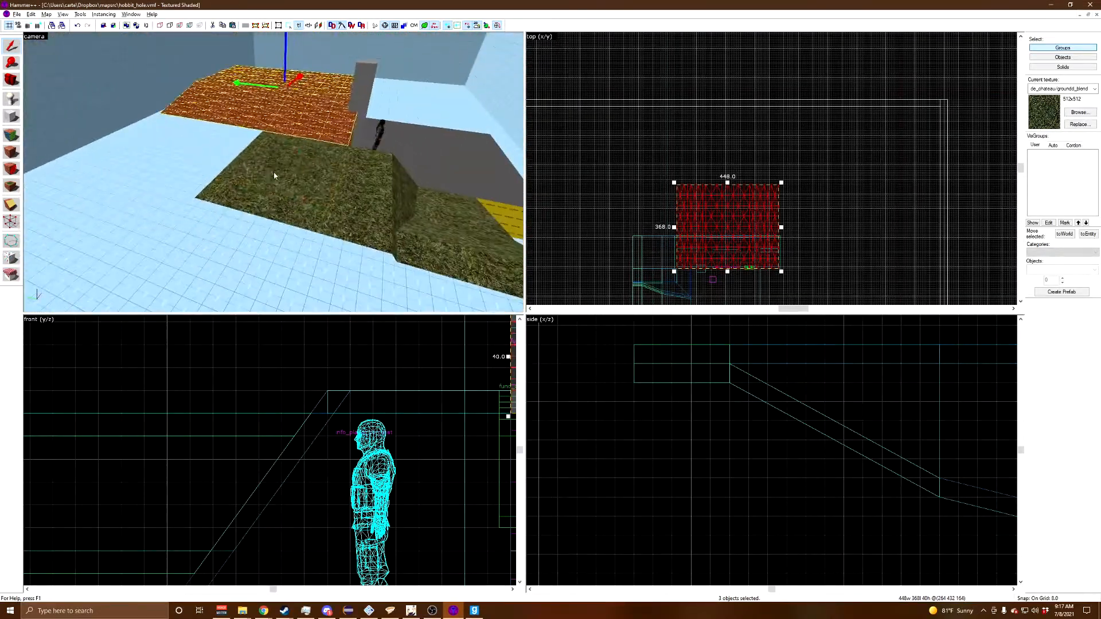
Step: Stretch the ground slabs beside the roof backward to match the extended roof's rear edge
click(273, 172)
click(273, 172)
key(z)
scroll(676, 229, up, 3)
drag(664, 237, 670, 150)
key(z)
key(w)
key(d)
key(w)
key(z)
Step: Select the two large ground faces at the rear of the hill for face editing and open the displacement options
click(11, 135)
ctrl+click(115, 158)
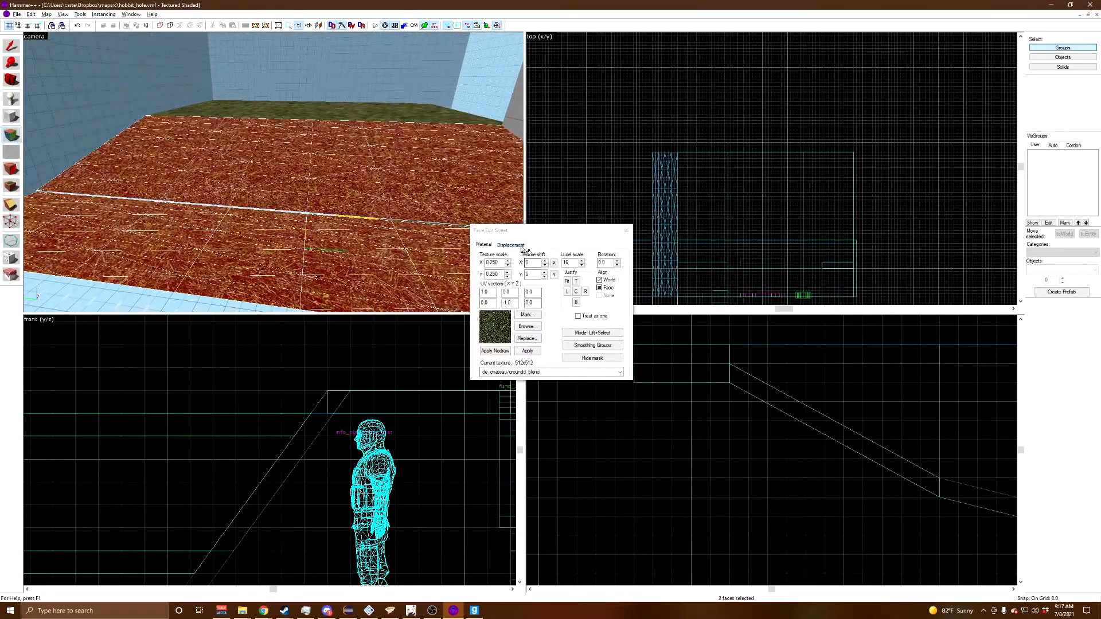
click(521, 247)
key(shift+s)
click(626, 246)
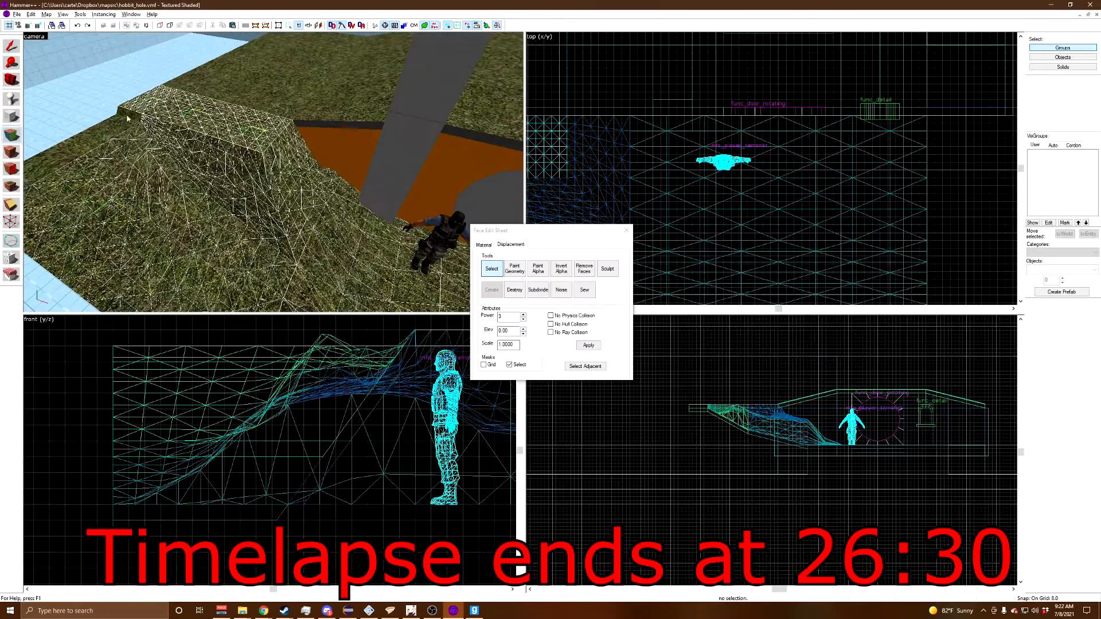
Step: Add the sloping roof slab behind the chimney to the selected displacements and paint the geometry of the hill's crest beside it
ctrl+click(357, 93)
key(z)
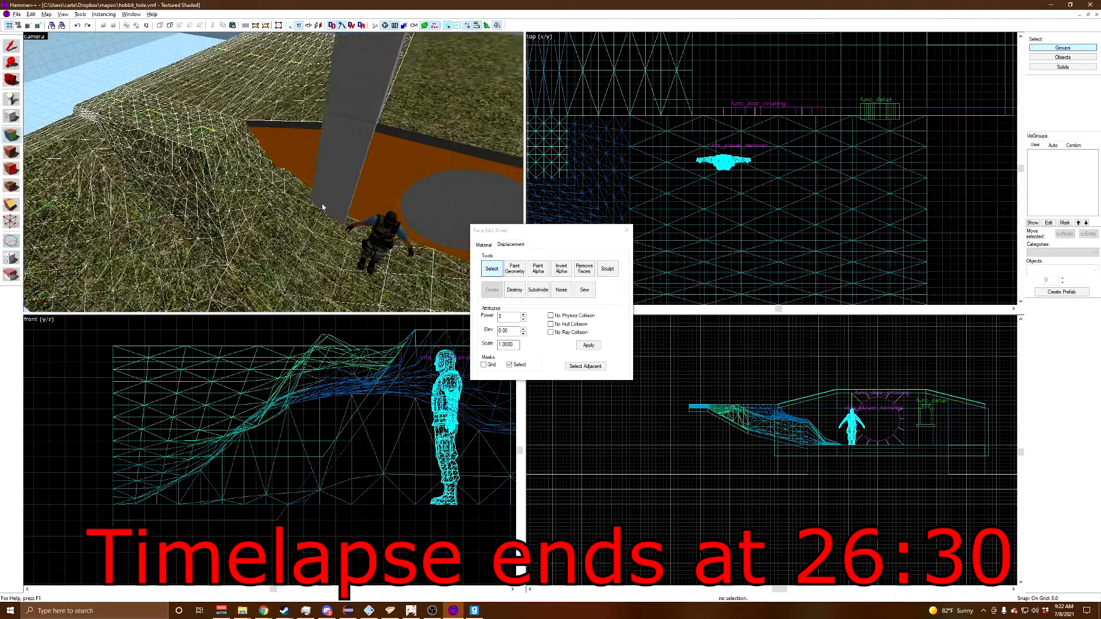
key(w)
key(z)
key(z)
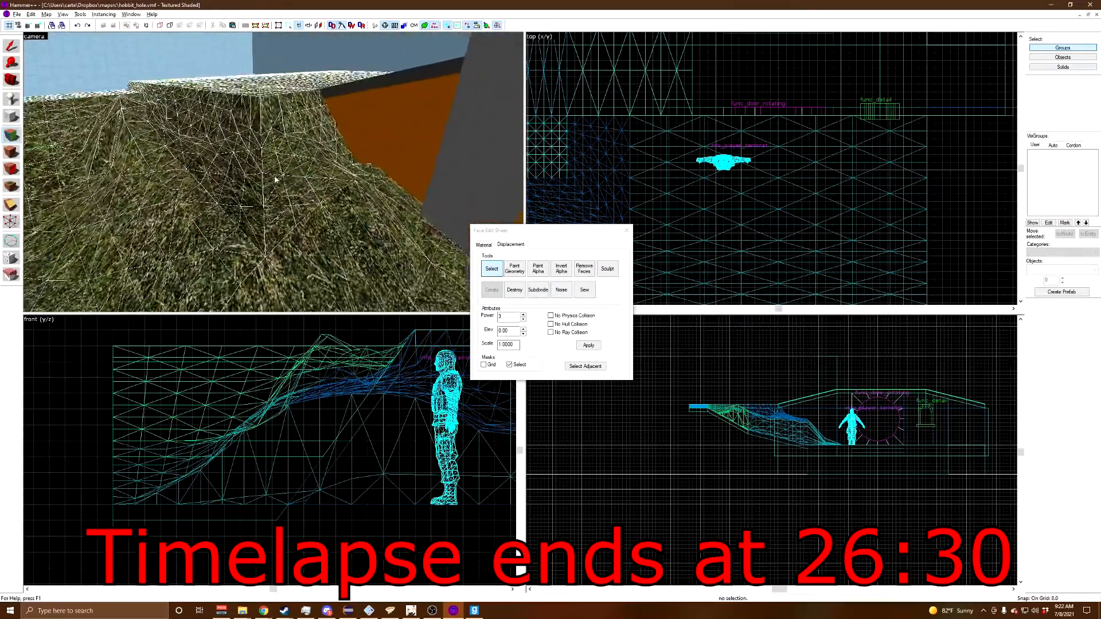
key(z)
click(514, 268)
mouse_move(181, 194)
mouse_down()
mouse_move(196, 200)
mouse_move(355, 157)
mouse_up()
drag(395, 216, 387, 157)
Step: Lower the uneven ground at the crest beside the roof with Raise/Lower and smooth the hillside
click(487, 274)
mouse_move(383, 150)
right_down()
mouse_move(275, 210)
mouse_move(281, 139)
right_up()
click(487, 288)
mouse_move(275, 151)
mouse_down()
mouse_move(258, 136)
mouse_move(351, 154)
mouse_move(370, 253)
mouse_move(184, 148)
mouse_move(95, 134)
mouse_move(240, 124)
mouse_move(293, 198)
mouse_move(281, 172)
mouse_move(338, 190)
mouse_up()
key(z)
key(z)
key(z)
key(z)
key(z)
key(s)
key(z)
Step: Raise the sunken parts of the hill beside the roof with Raise/Lower and smooth the upward slope
click(487, 275)
mouse_move(247, 183)
mouse_down()
mouse_move(290, 137)
mouse_move(287, 155)
mouse_move(309, 176)
mouse_move(347, 175)
mouse_up()
click(487, 289)
mouse_move(306, 213)
mouse_down()
mouse_move(265, 150)
mouse_move(327, 139)
mouse_move(306, 109)
mouse_up()
key(z)
key(w)
key(s)
key(z)
mouse_move(274, 173)
mouse_down()
mouse_move(332, 167)
mouse_move(287, 99)
mouse_move(275, 115)
mouse_up()
key(z)
key(s)
key(z)
Step: Raise and lower remaining uneven spots on the slope with Raise/Lower, and blend them with Smooth
click(487, 274)
drag(313, 163, 282, 161)
mouse_move(282, 162)
right_down()
mouse_move(204, 182)
mouse_move(277, 123)
mouse_move(362, 135)
mouse_move(323, 113)
mouse_move(362, 125)
right_up()
click(487, 288)
mouse_move(273, 210)
mouse_down()
mouse_move(254, 208)
mouse_move(329, 155)
mouse_move(314, 205)
mouse_move(335, 94)
mouse_move(256, 69)
mouse_move(147, 153)
mouse_move(270, 105)
mouse_move(365, 115)
mouse_move(277, 108)
mouse_up()
key(z)
key(a)
key(z)
Step: Smooth the hillside from several sides so it flows evenly from the crest down to the ground by the door
drag(262, 170, 173, 169)
key(z)
key(a)
key(z)
mouse_move(265, 184)
mouse_down()
mouse_move(280, 217)
mouse_move(264, 218)
mouse_move(242, 154)
mouse_move(178, 122)
mouse_move(321, 69)
mouse_move(367, 143)
mouse_up()
key(z)
key(w)
key(z)
mouse_move(298, 204)
mouse_down()
mouse_move(406, 150)
mouse_move(390, 172)
mouse_up()
key(z)
key(z)
drag(266, 165, 254, 154)
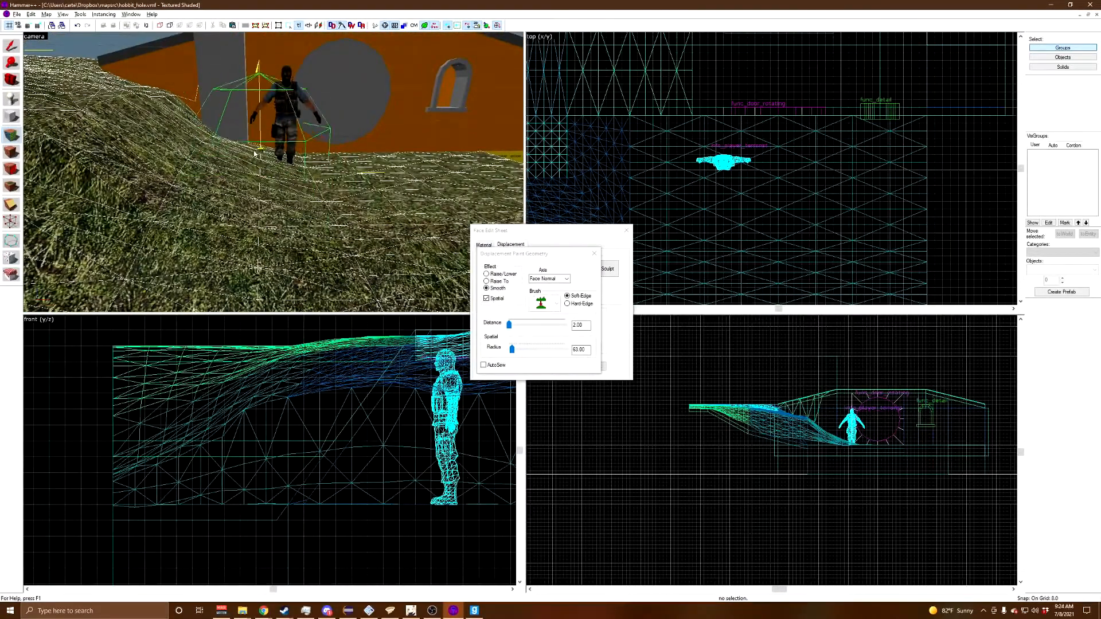
Step: Lower a leftover high area on the slope with Raise/Lower and switch the paint effect back to Smooth
click(505, 275)
mouse_move(262, 182)
right_down()
mouse_move(240, 142)
mouse_move(218, 138)
mouse_move(198, 112)
mouse_move(257, 146)
mouse_move(244, 138)
right_up()
click(486, 289)
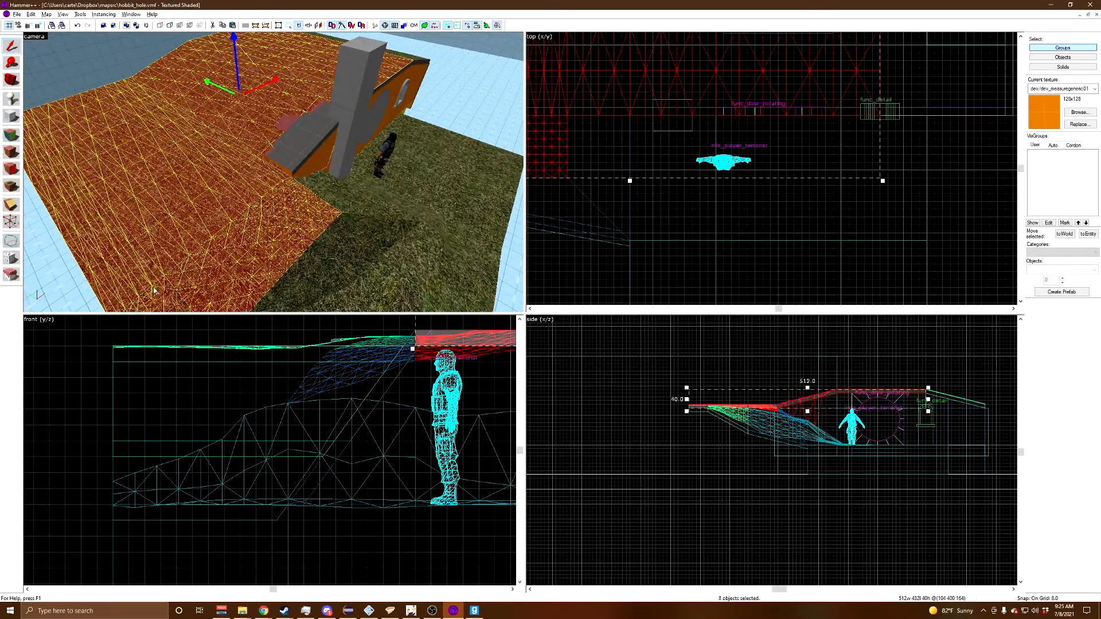
Step: Open the roof slabs for displacement painting and paint along the roof with Raise To at distance 0
key(z)
click(273, 172)
key(z)
click(8, 134)
click(511, 245)
click(565, 268)
text(1)
mouse_move(276, 177)
mouse_down()
mouse_move(230, 172)
mouse_move(241, 195)
mouse_up()
drag(509, 326, 510, 352)
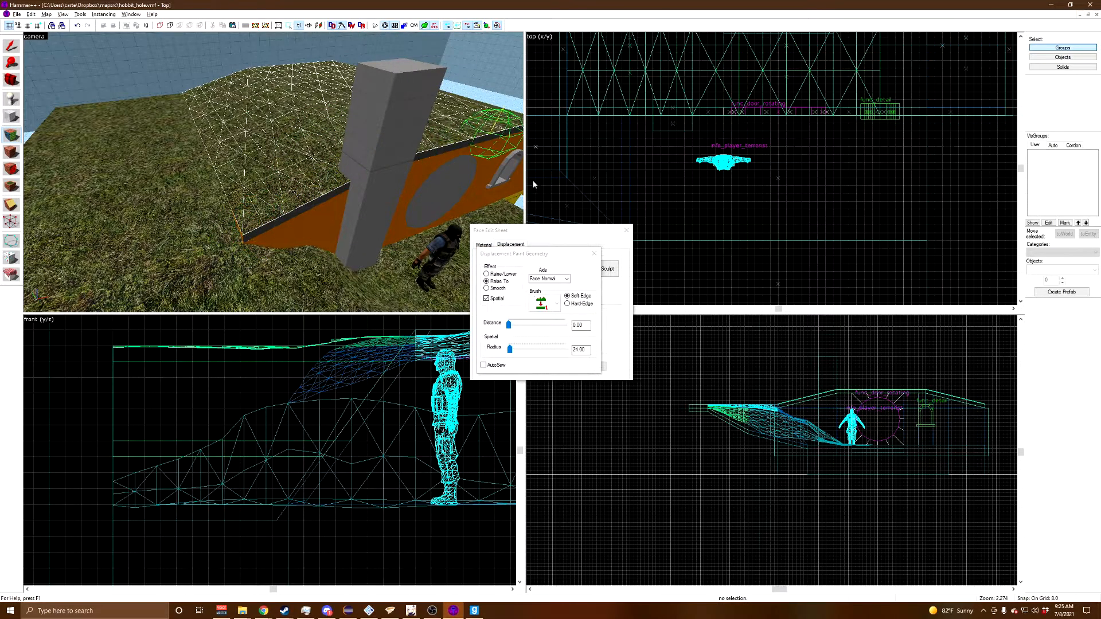
Step: Select the roof slabs with the adjoining top and slope displacements beside the chimney, and open their displacement options
click(627, 230)
ctrl+click(192, 206)
ctrl+click(252, 155)
ctrl+click(312, 106)
ctrl+click(210, 267)
key(z)
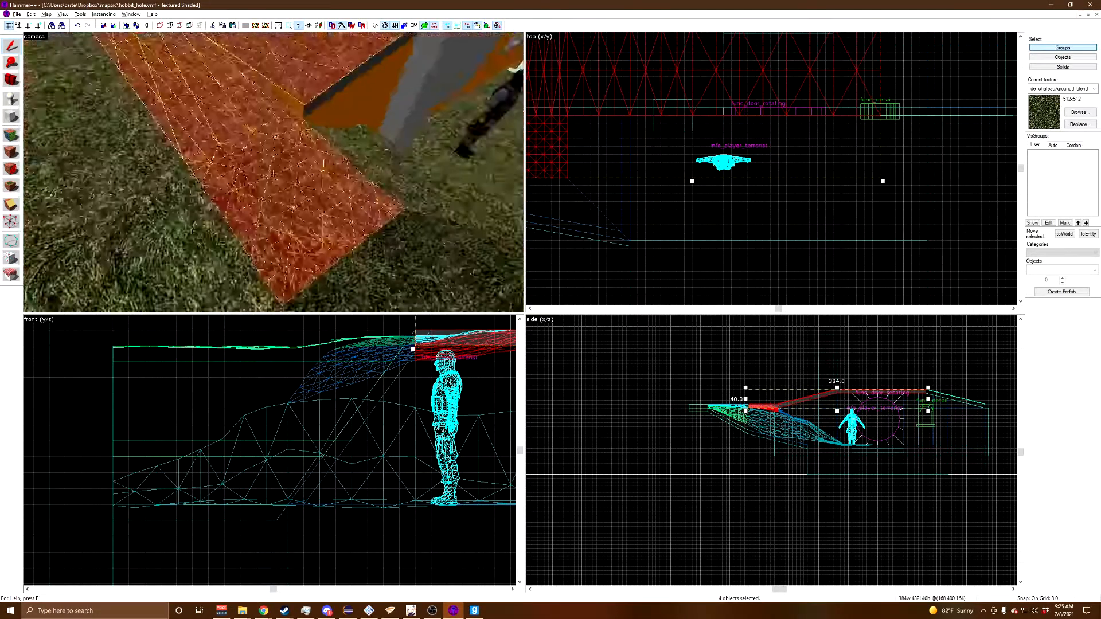
ctrl+click(273, 172)
ctrl+click(273, 171)
key(z)
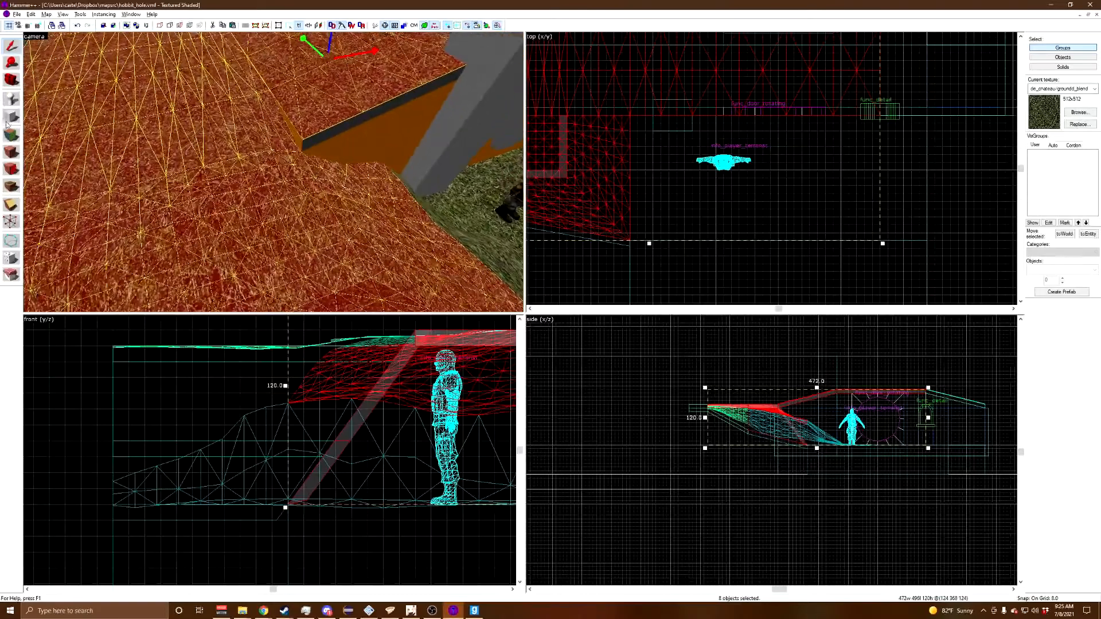
click(10, 136)
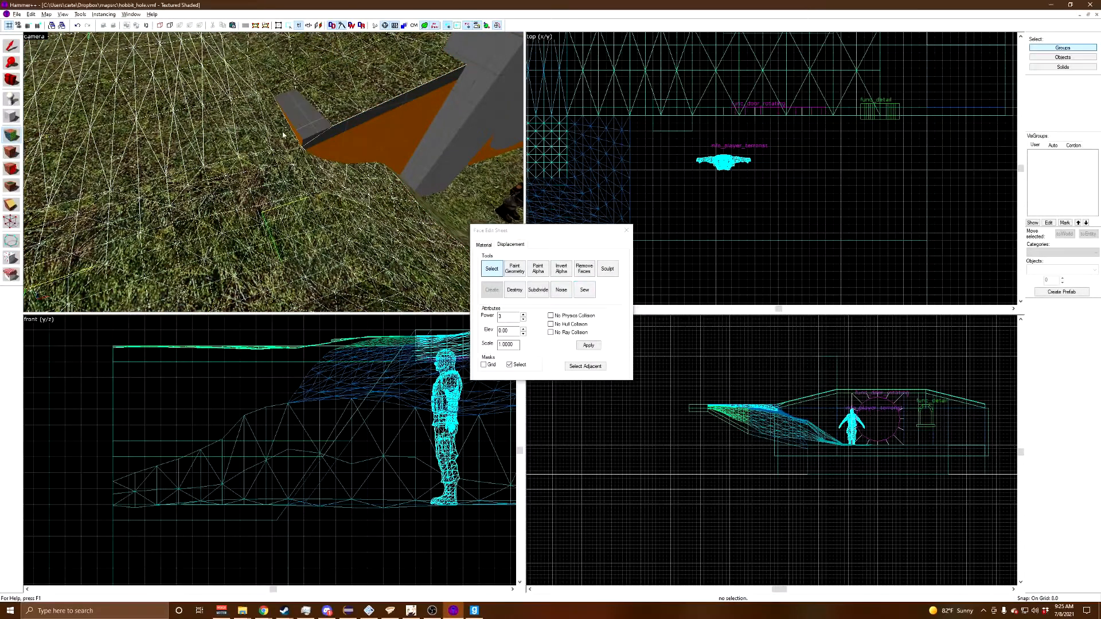
Step: Reset the displacement vertex at the roof's lower front corner using Raise To with distance 0 and radius 1
key(z)
key(w)
key(z)
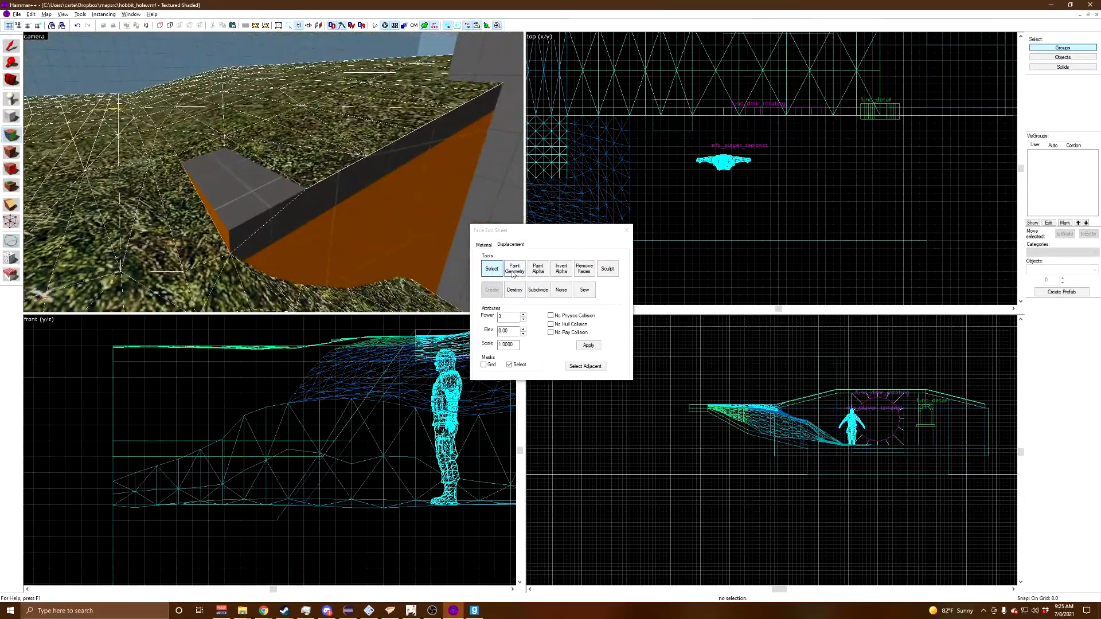
click(514, 270)
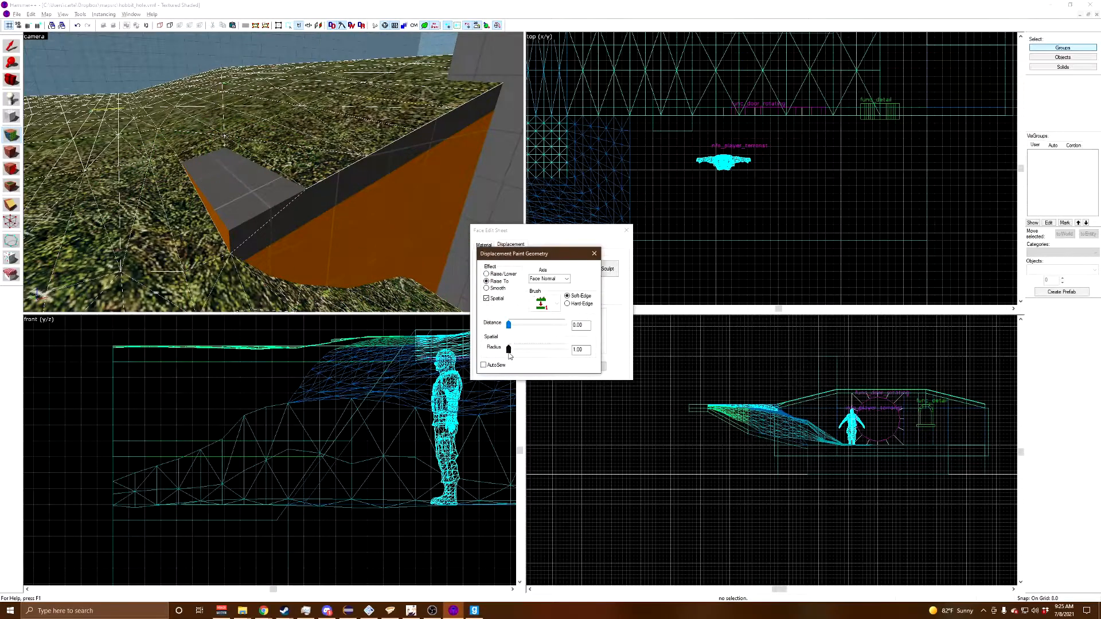
click(232, 246)
key(z)
key(z)
click(627, 230)
key(z)
key(s)
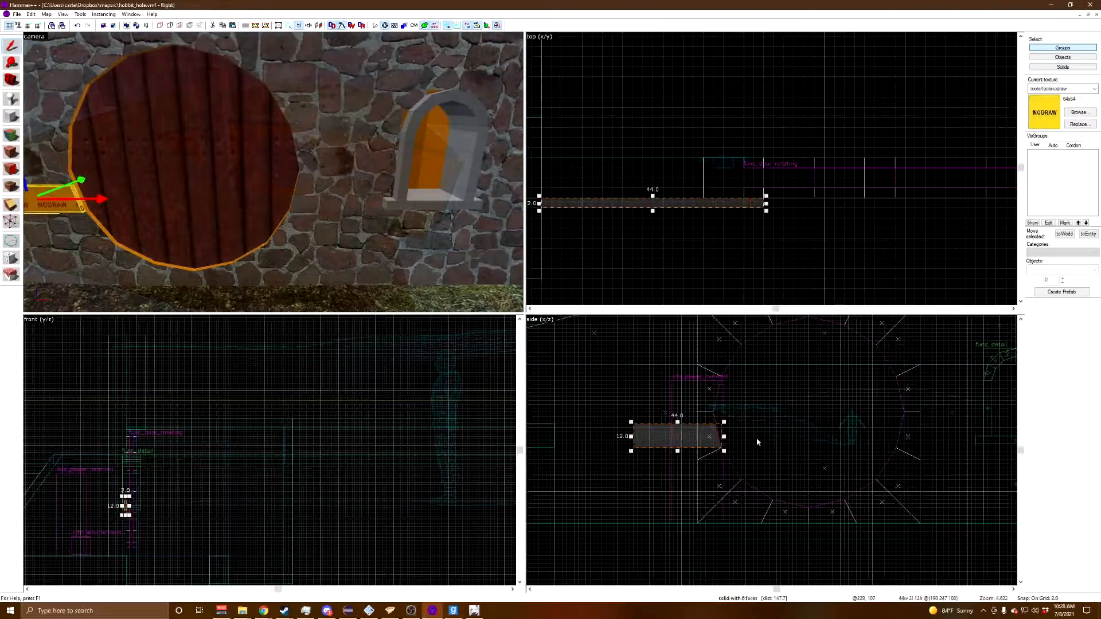
Step: Place a mirrored copy of the 44 by 12 unit nodraw trim block between the round door and the window
scroll(677, 438, down, 3)
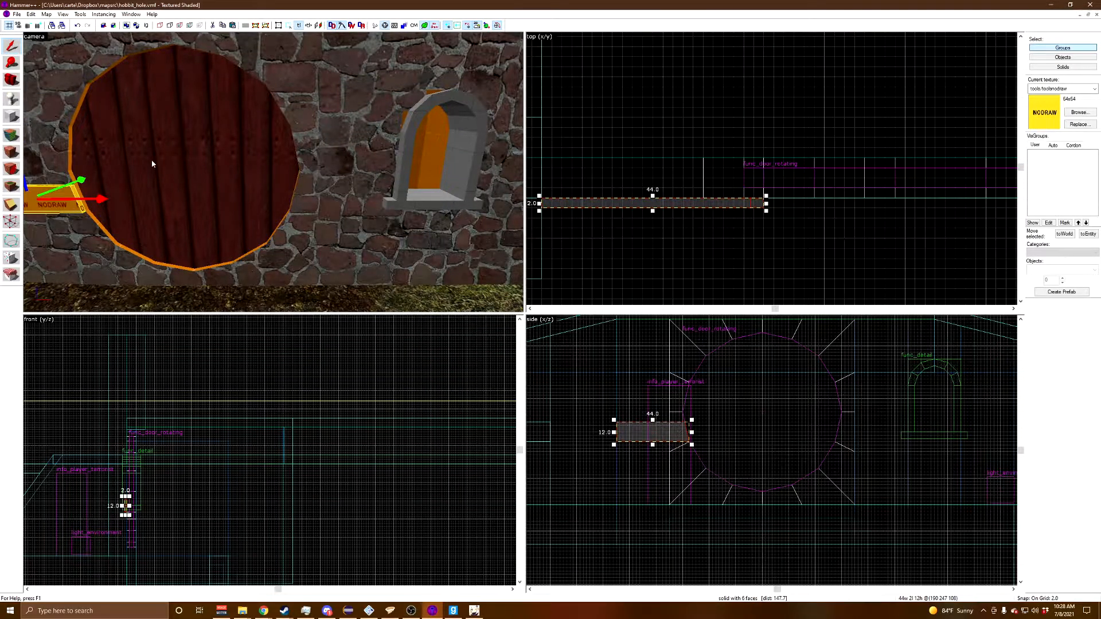
drag(650, 431, 869, 431)
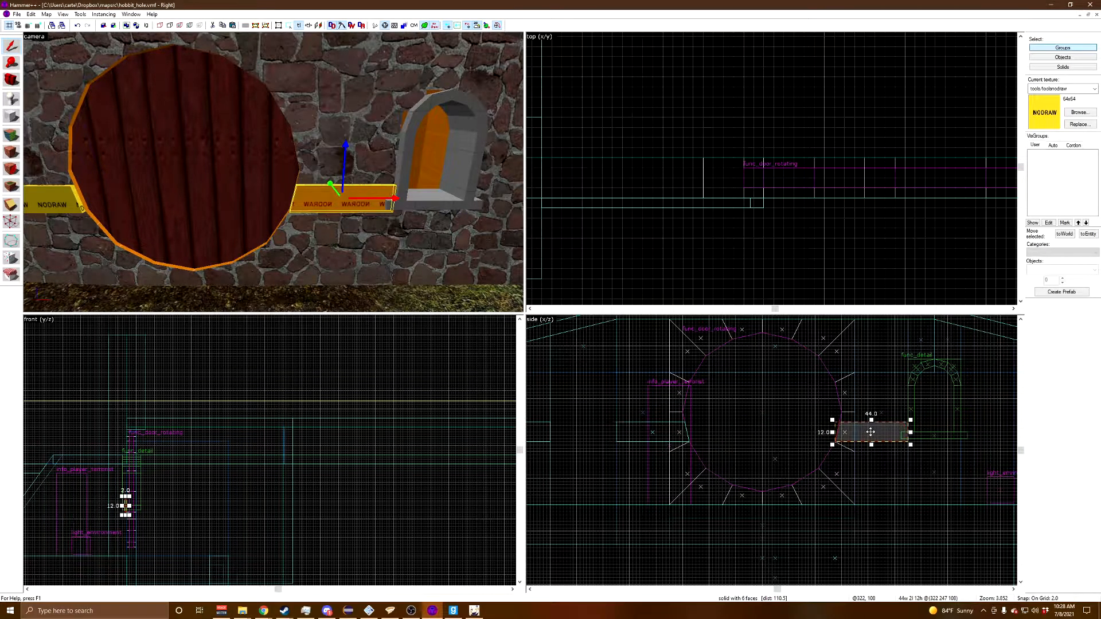
key(z)
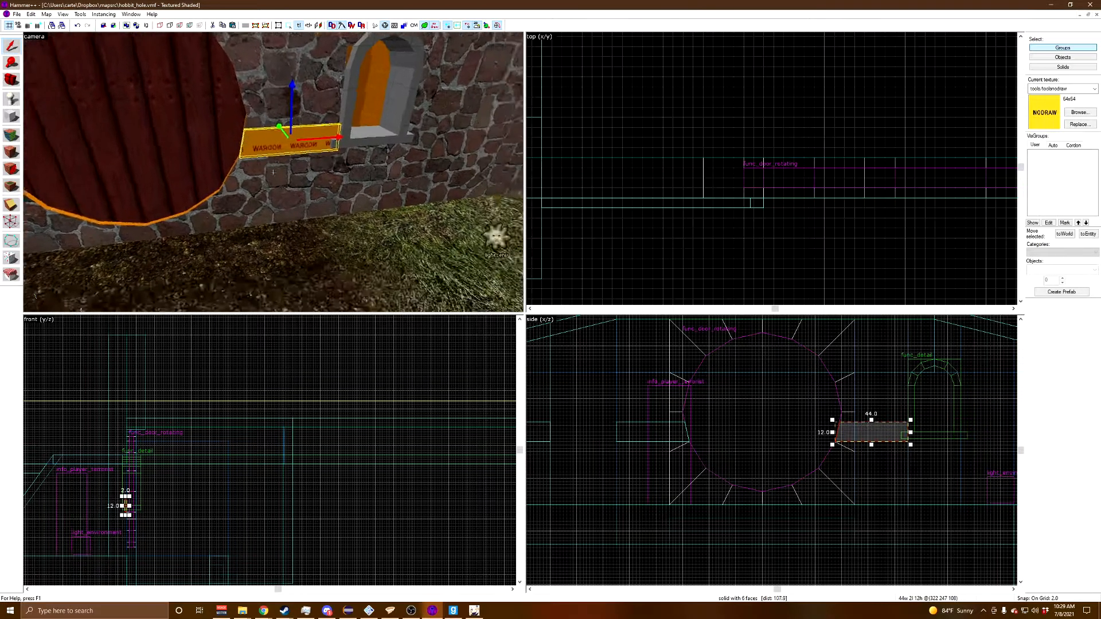
key(w)
key(s)
key(z)
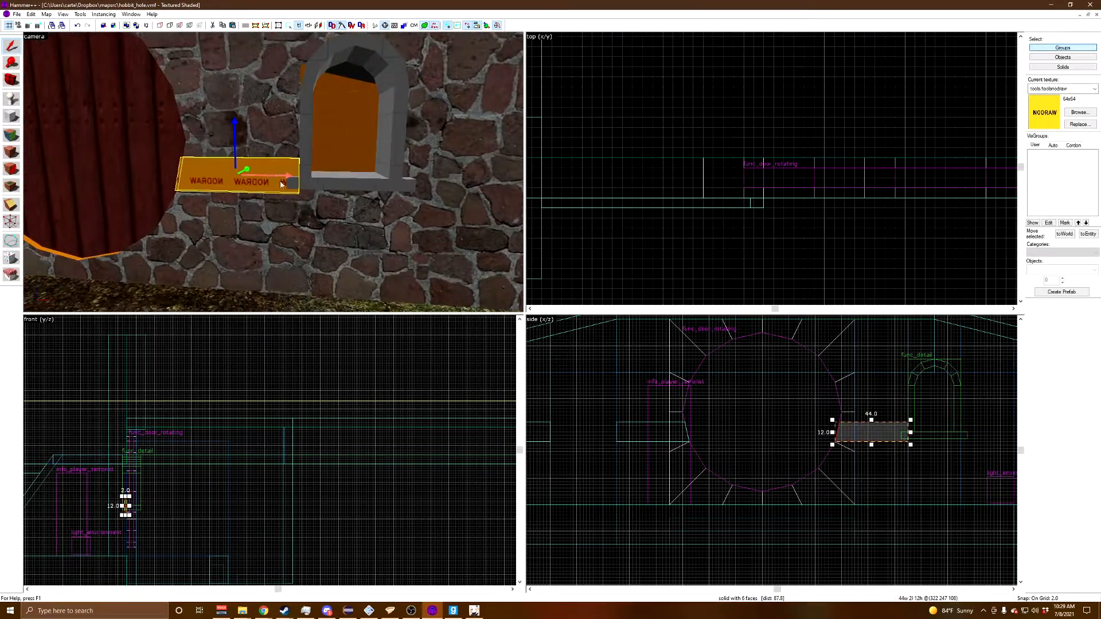
Step: Create a 36 by 2 unit nodraw block directly under the window sill
scroll(921, 486, up, 5)
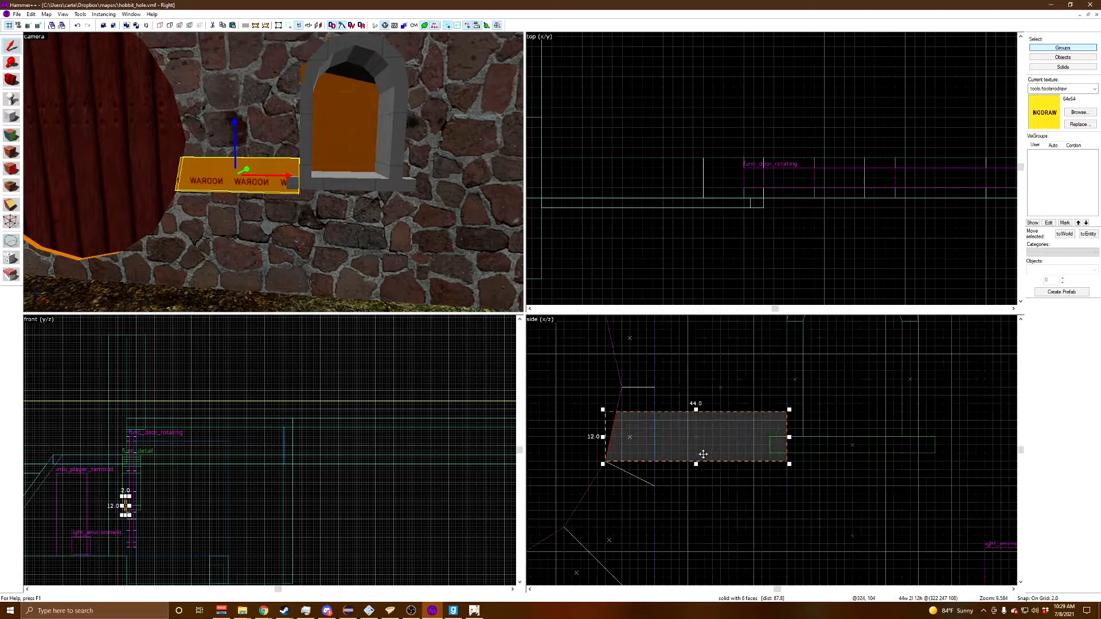
click(6, 131)
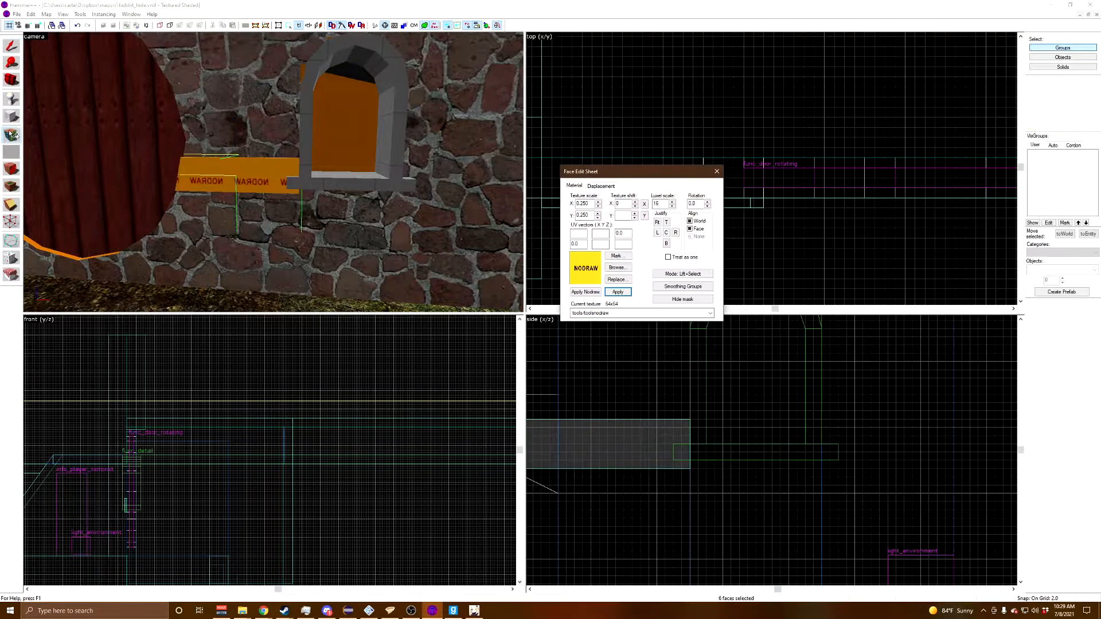
click(12, 117)
drag(690, 463, 838, 469)
key(Return)
key(shift+s)
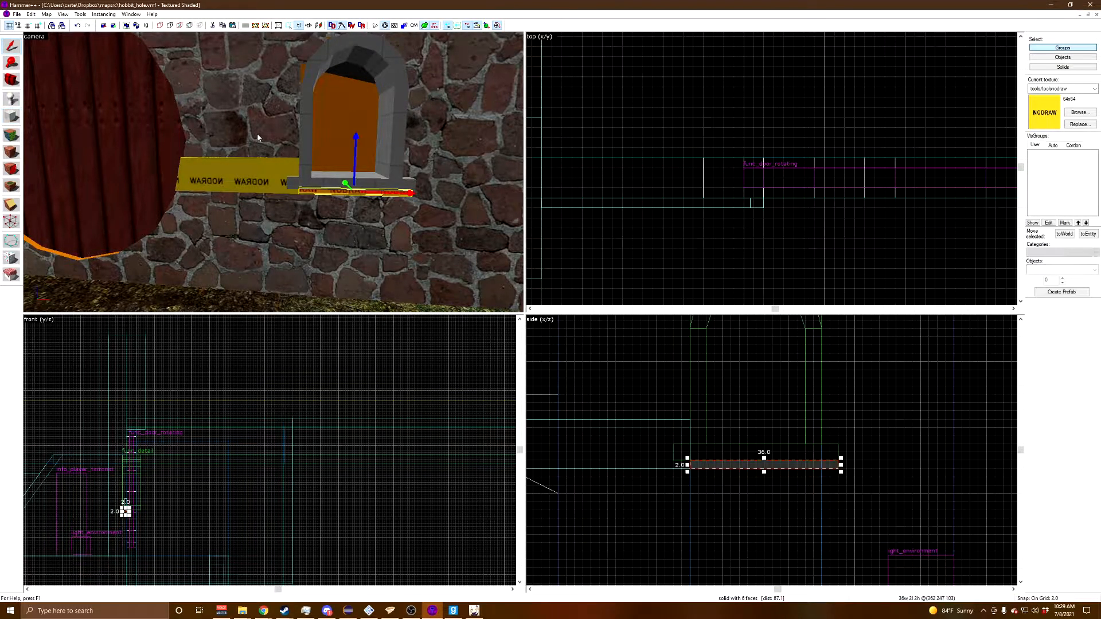
Step: Shorten the thin block under the window sill to a length of 32 units
click(7, 118)
scroll(829, 462, down, 2)
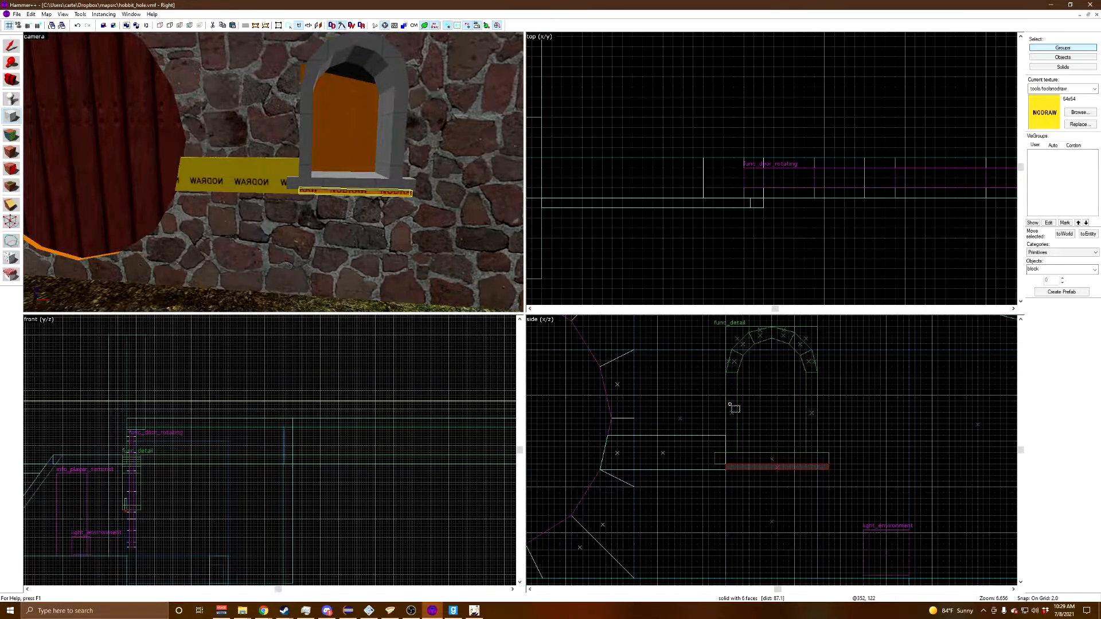
click(12, 47)
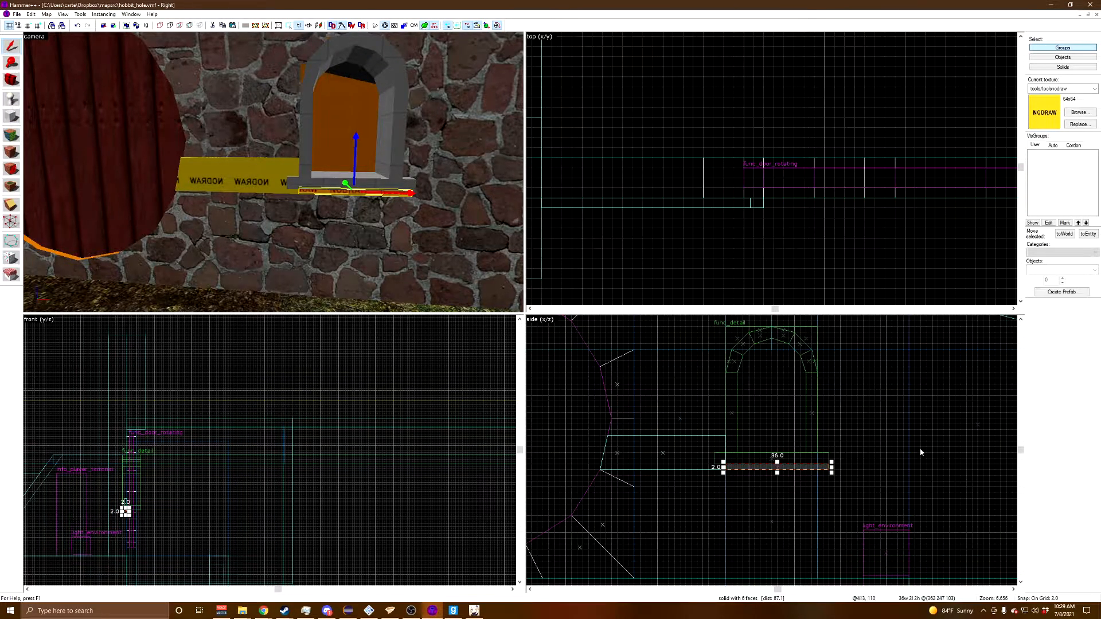
drag(830, 467, 818, 467)
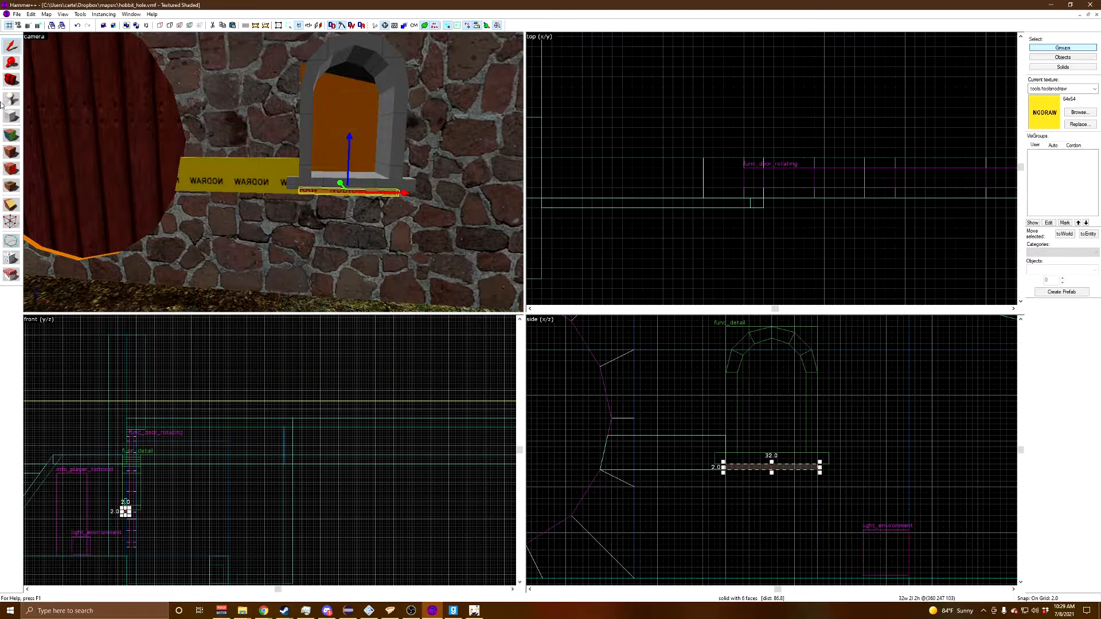
Step: Create a 112 by 12 unit nodraw trim block from the window's far side to the end of the wall
click(11, 115)
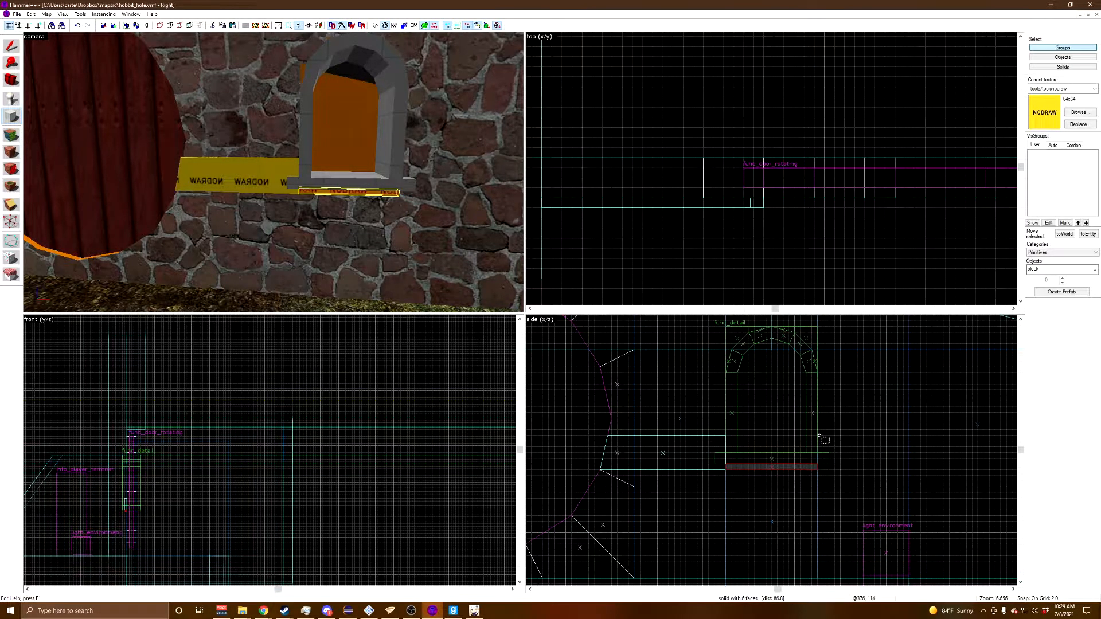
scroll(831, 438, down, 1)
drag(819, 437, 913, 466)
scroll(820, 473, down, 1)
drag(833, 470, 979, 458)
key(Return)
scroll(171, 165, down, 5)
scroll(172, 168, up, 2)
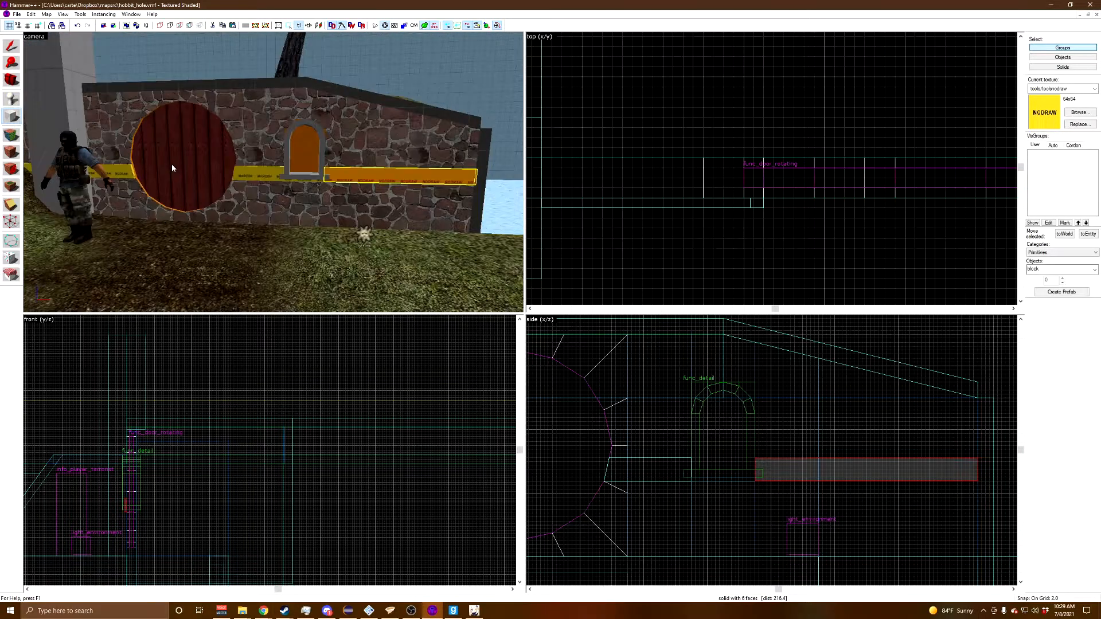
Step: Leave block creation with the 112 unit trim block selected and open the texture browser
key(a)
key(z)
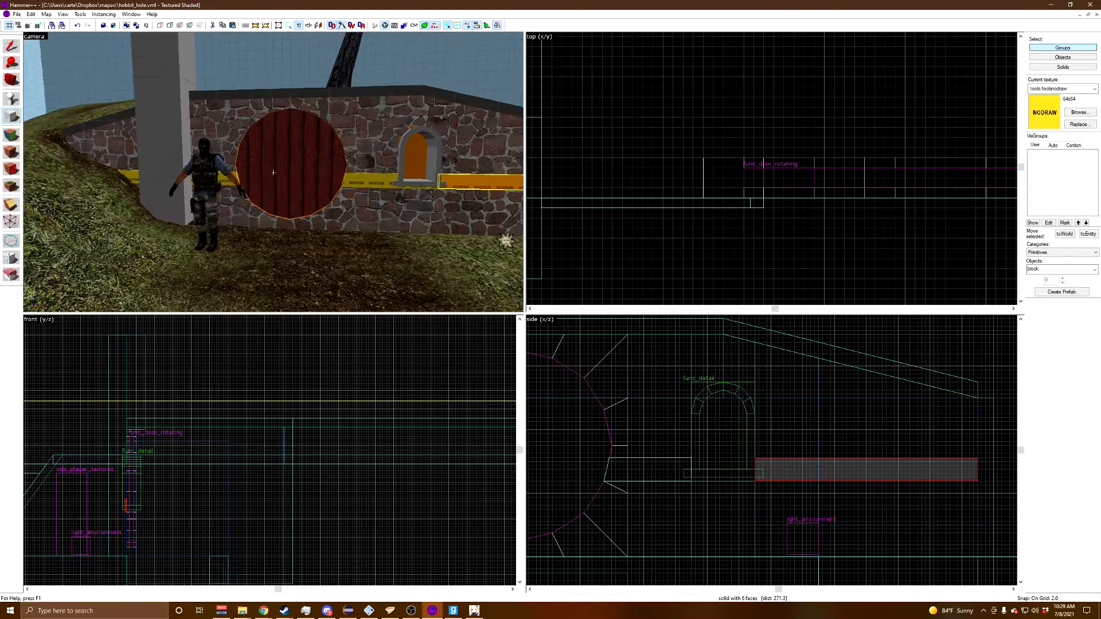
key(w)
key(s)
key(z)
click(11, 49)
key(w)
key(d)
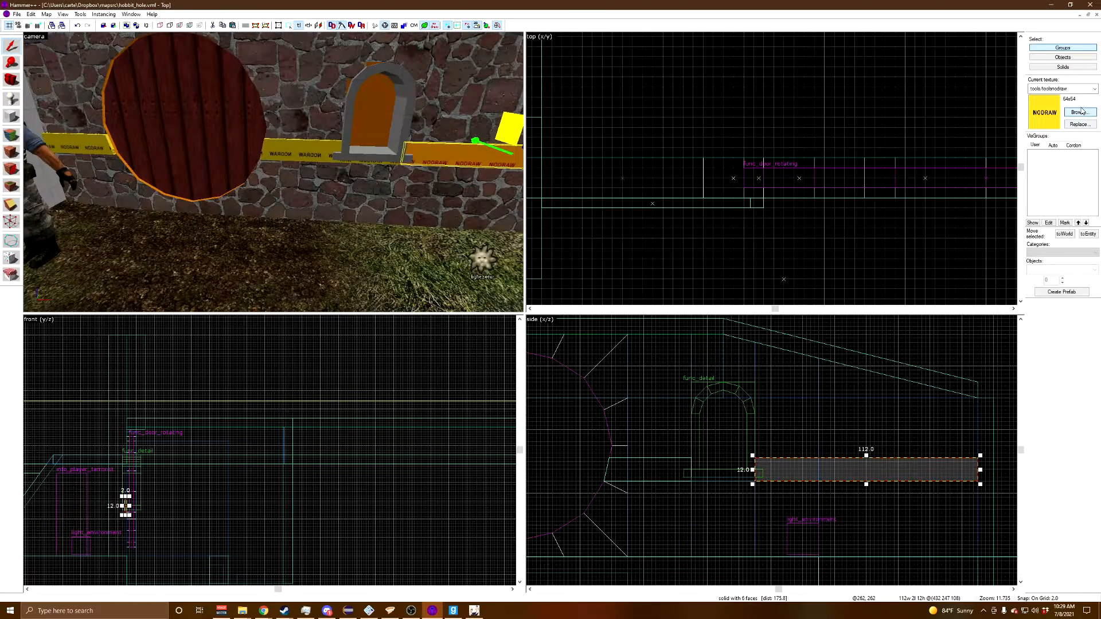
click(1080, 111)
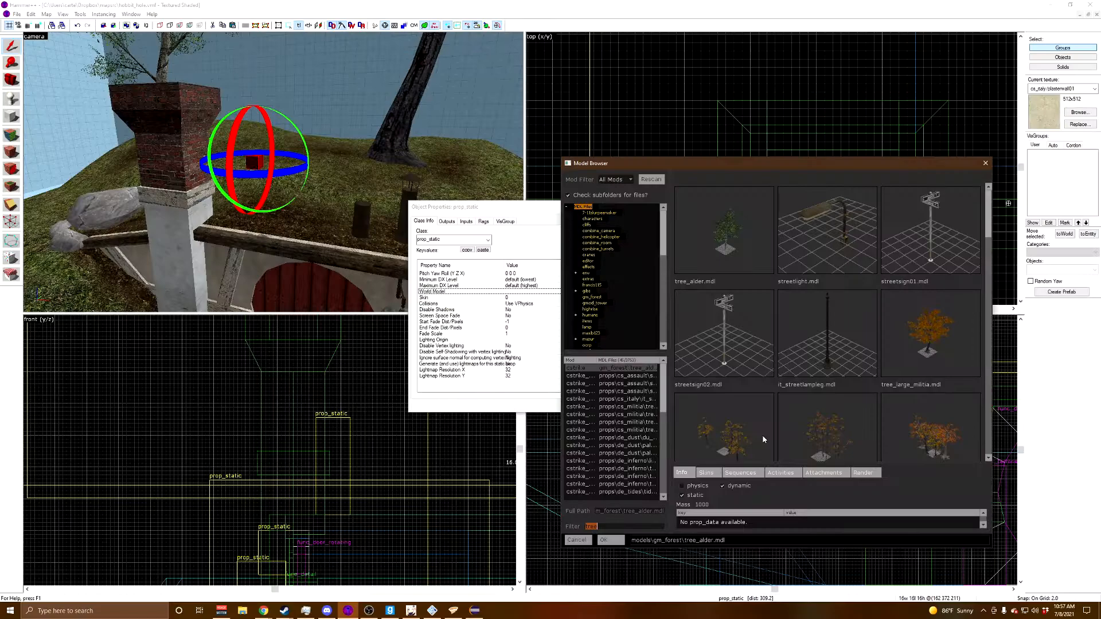
Step: Search the model browser for "stone" and look through the matching props
text(one)
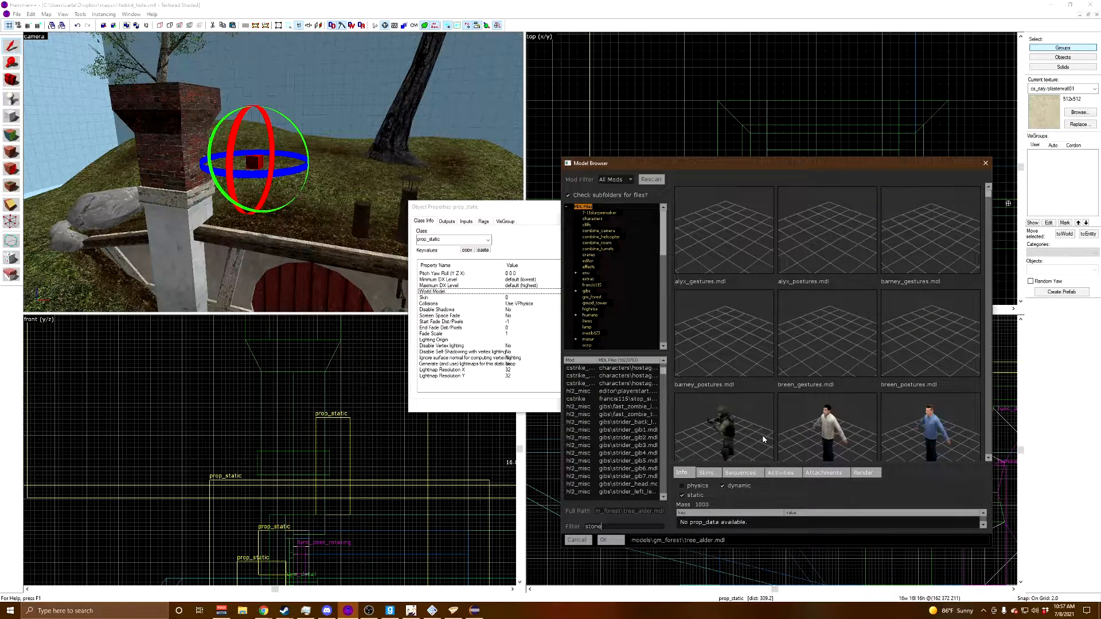
scroll(787, 341, down, 3)
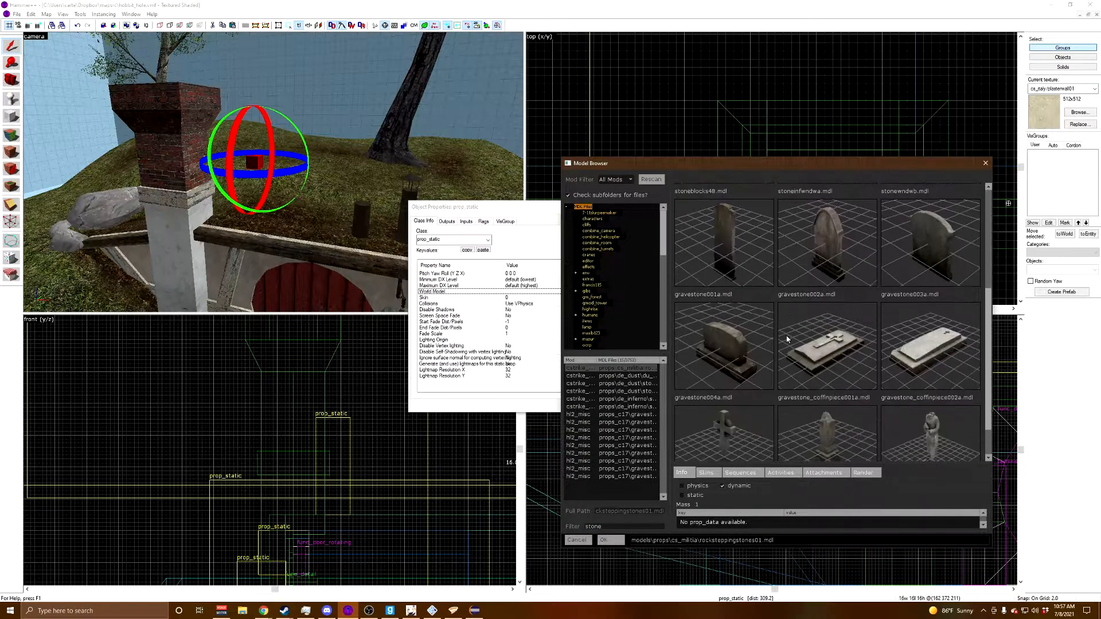
scroll(787, 339, up, 3)
scroll(787, 334, down, 3)
scroll(754, 415, up, 3)
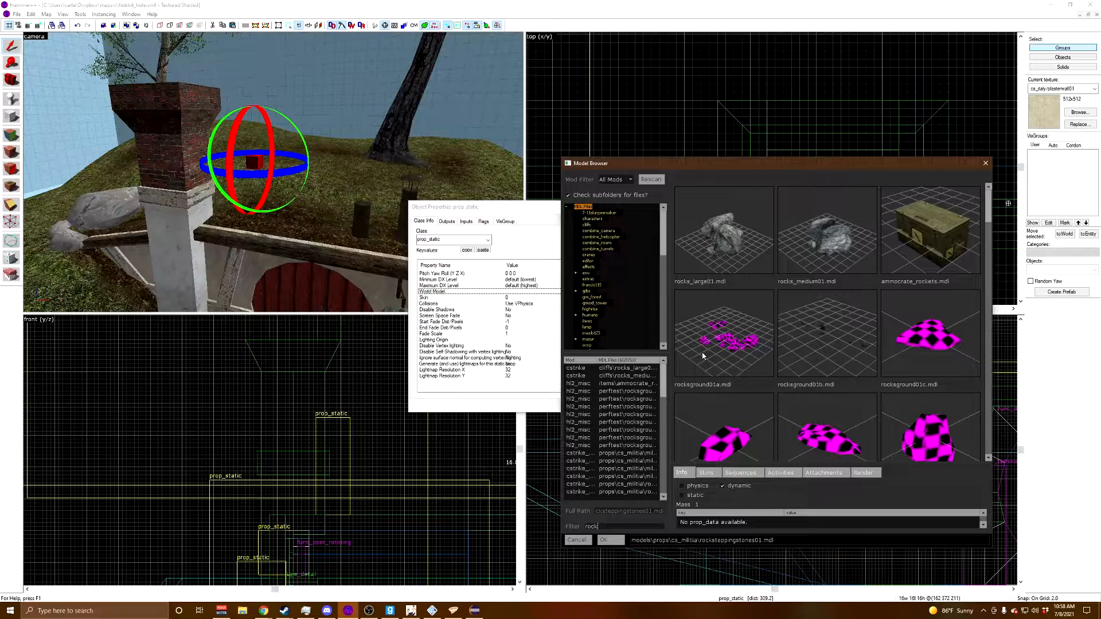
Step: Browse the "rock" models and apply rock_riverbed01d.mdl as the prop_static's world model
scroll(736, 347, down, 10)
scroll(739, 347, down, 3)
scroll(762, 322, up, 5)
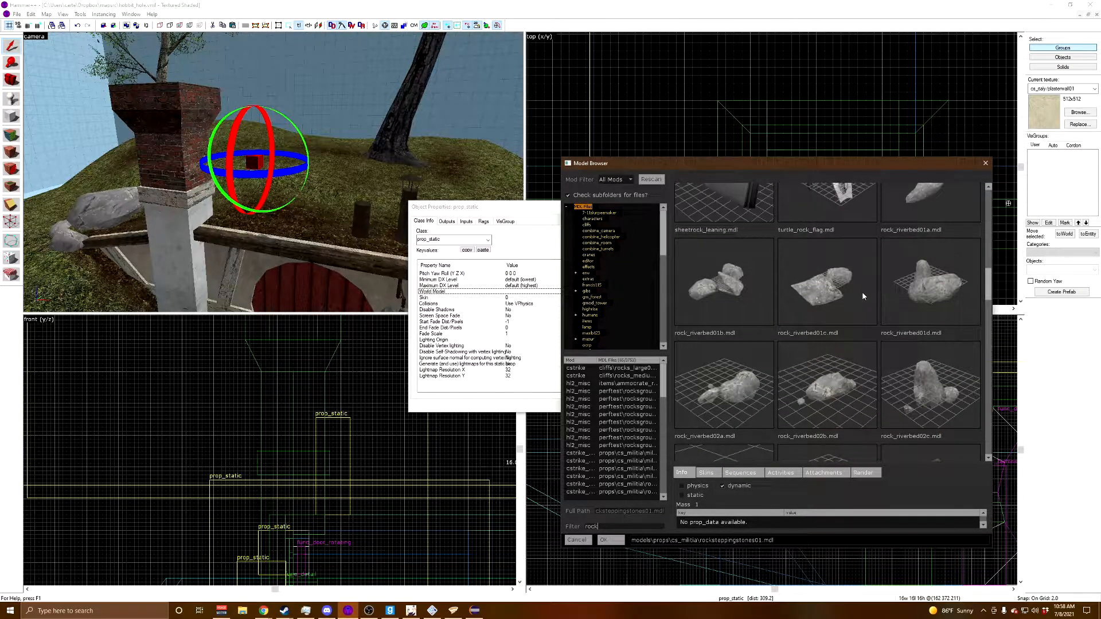
scroll(862, 295, up, 2)
double_click(931, 342)
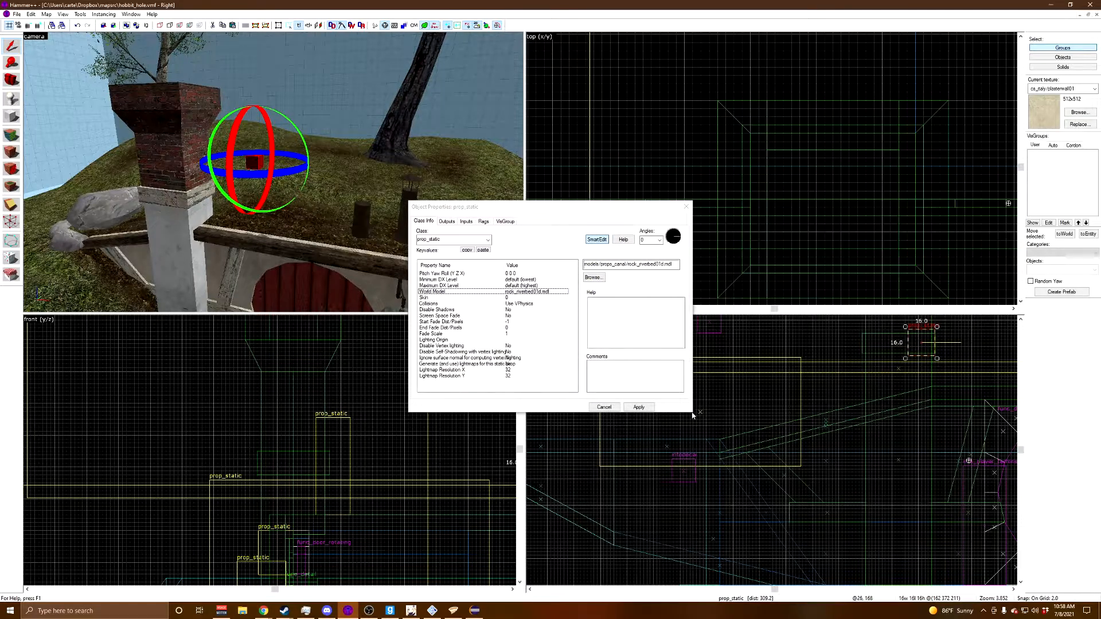
click(639, 407)
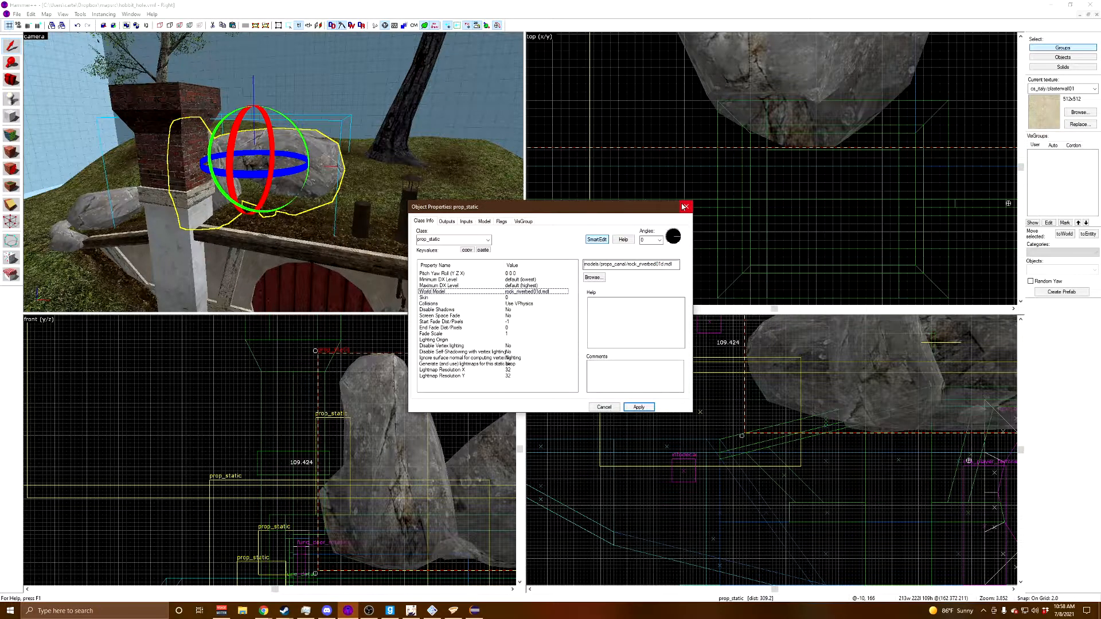
click(687, 207)
Step: Move the boulder prop back from the chimney onto the hilltop and raise it
scroll(748, 195, down, 9)
drag(754, 143, 770, 118)
scroll(828, 413, down, 6)
scroll(903, 393, up, 4)
drag(908, 408, 917, 376)
key(z)
key(w)
key(d)
key(z)
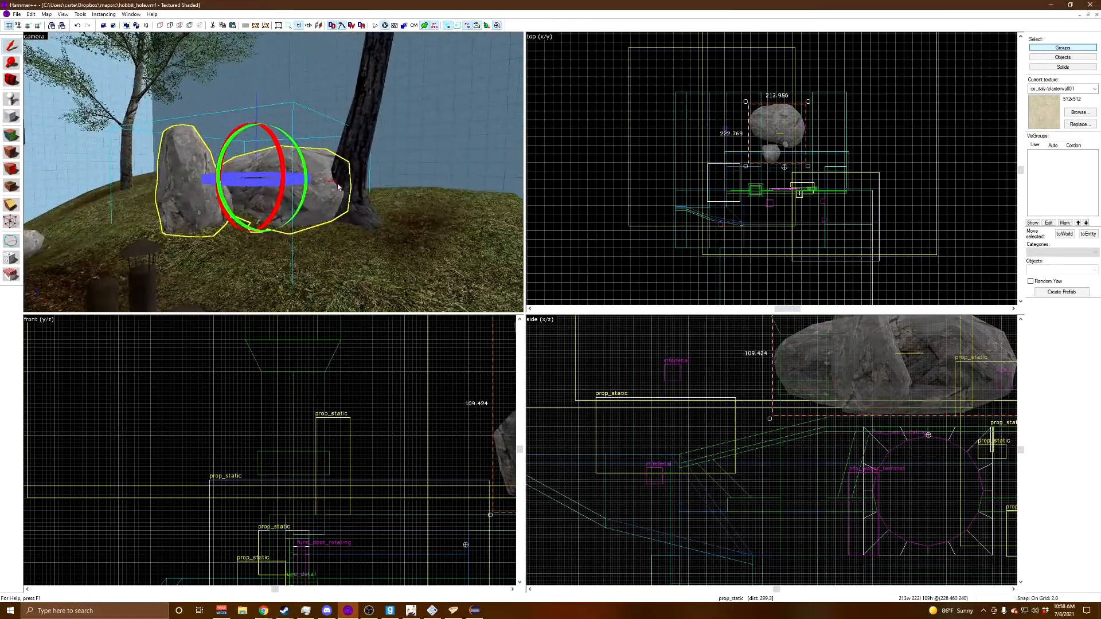
Step: Move the boulder prop farther back toward the large tree, raise it slightly and check its placement from below
drag(776, 123, 785, 96)
drag(895, 366, 897, 353)
key(z)
key(w)
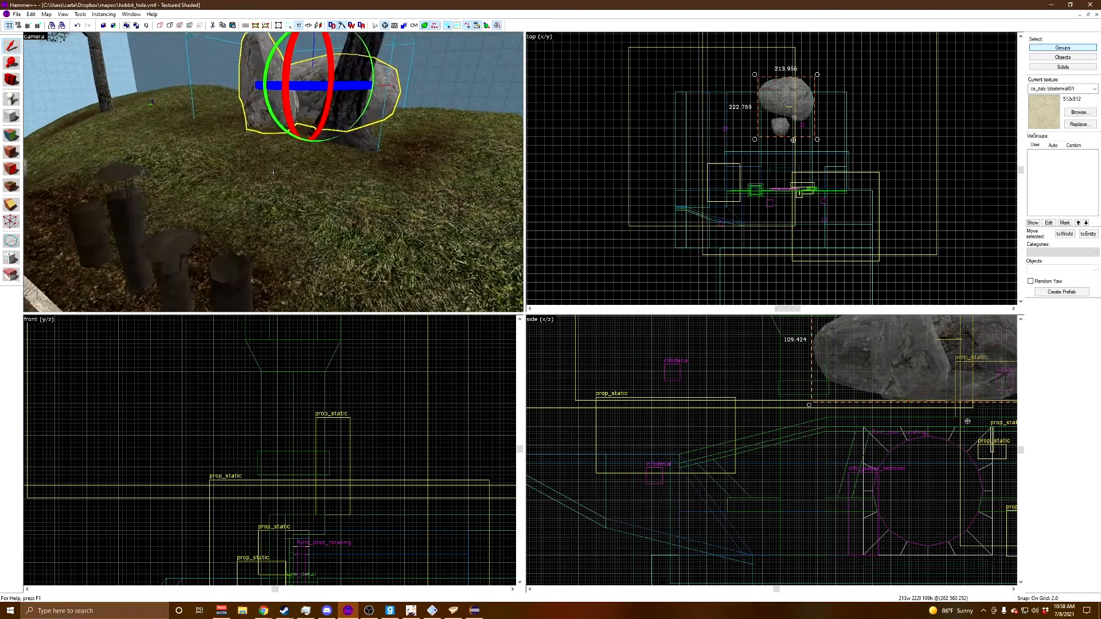
key(w)
key(s)
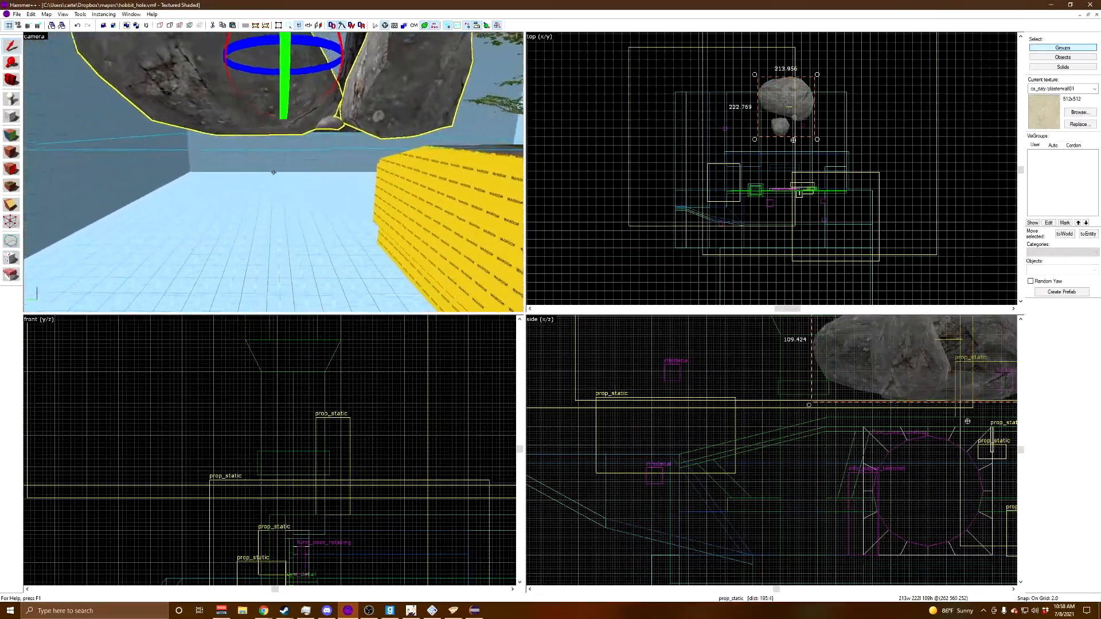
Step: Duplicate the boulder prop and place the copy on the hilltop behind the chimney
key(s)
key(w)
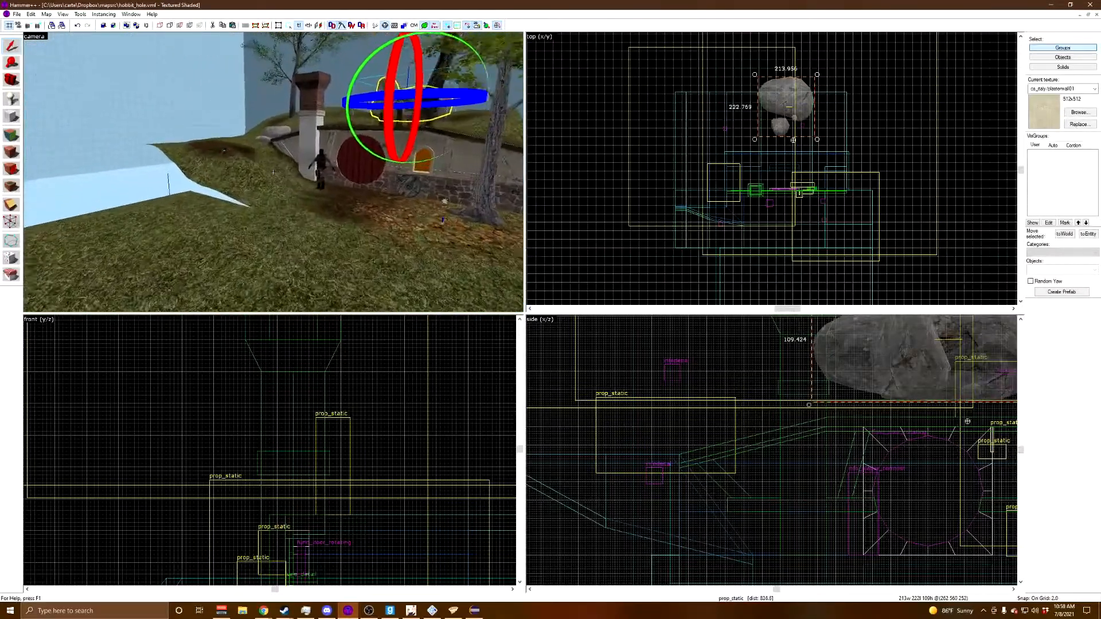
key(z)
key(z)
key(w)
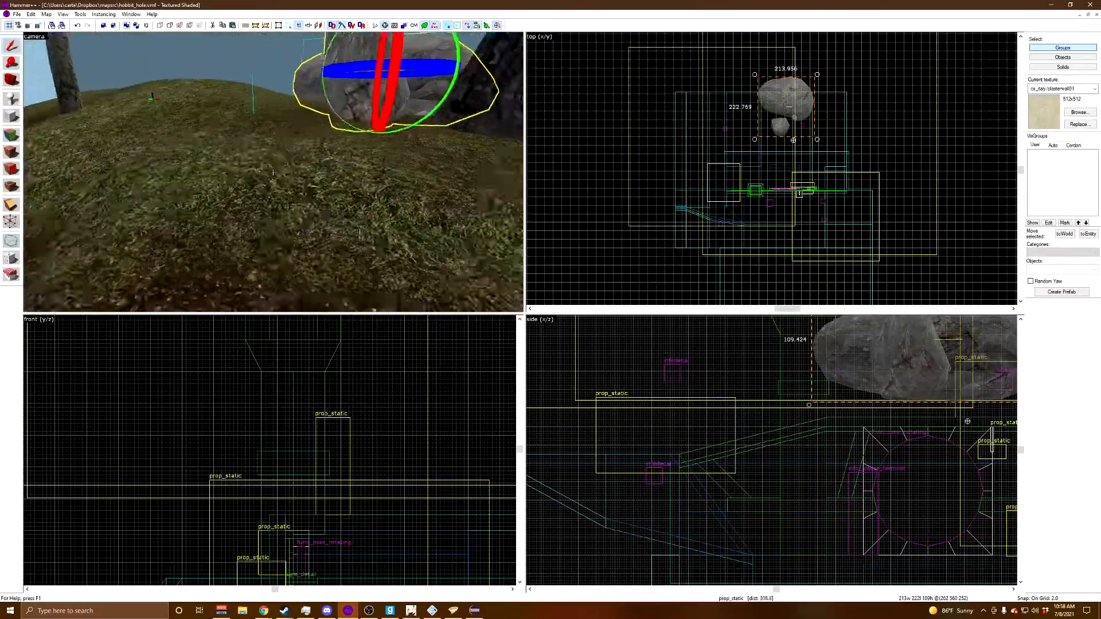
key(s)
key(z)
drag(798, 114, 735, 125)
Step: Change the copied prop_static's world model to rock_riverbed02c.mdl
key(alt+Return)
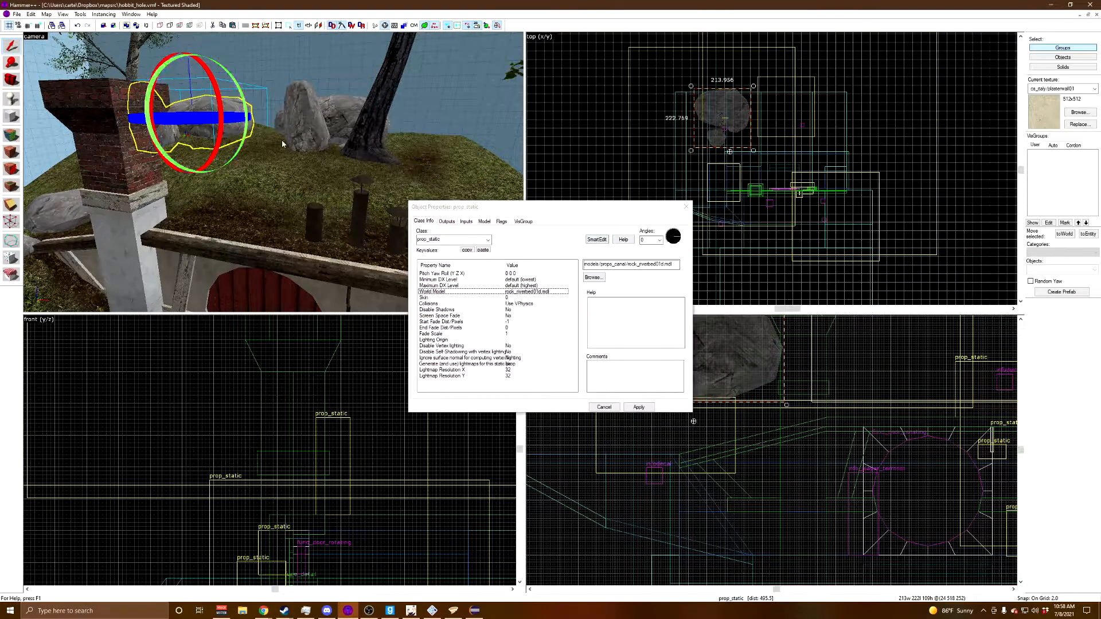
click(591, 278)
scroll(887, 346, down, 2)
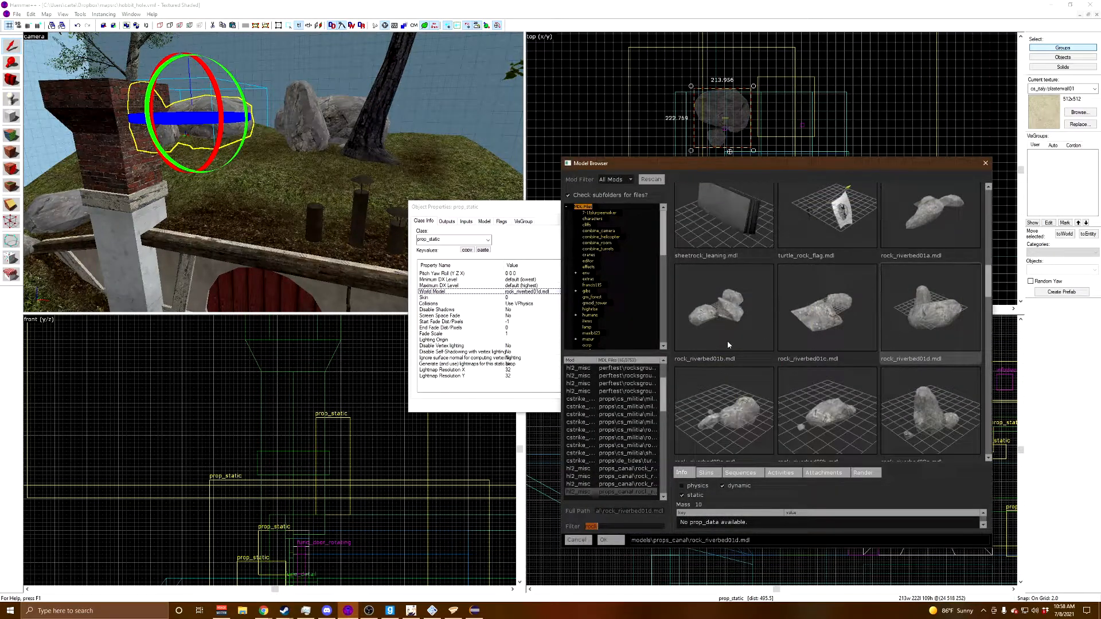
scroll(717, 345, down, 1)
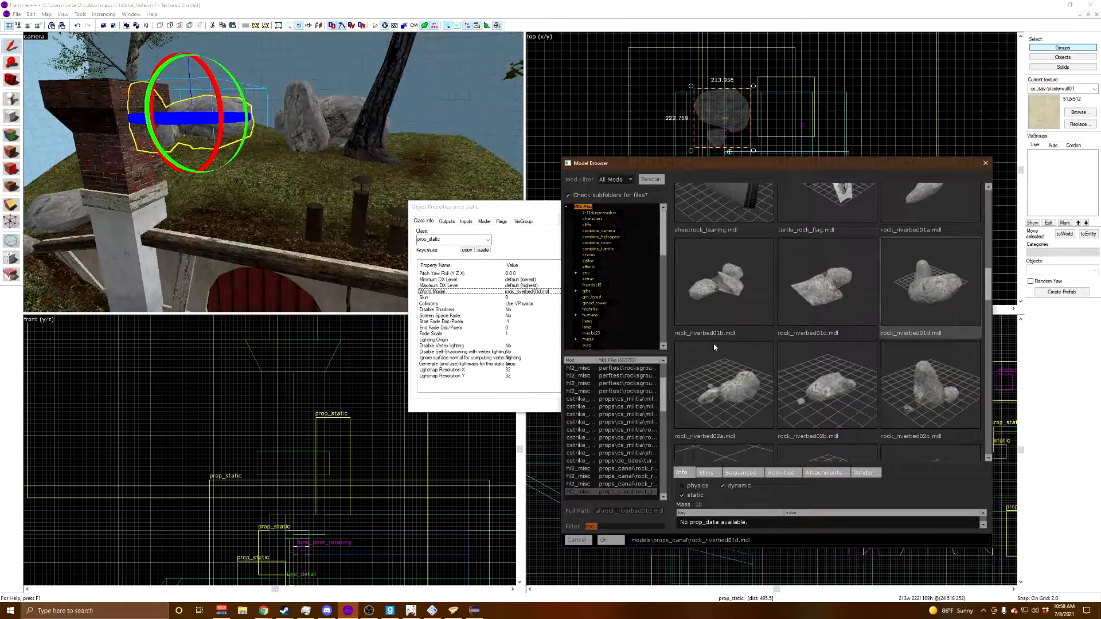
double_click(908, 390)
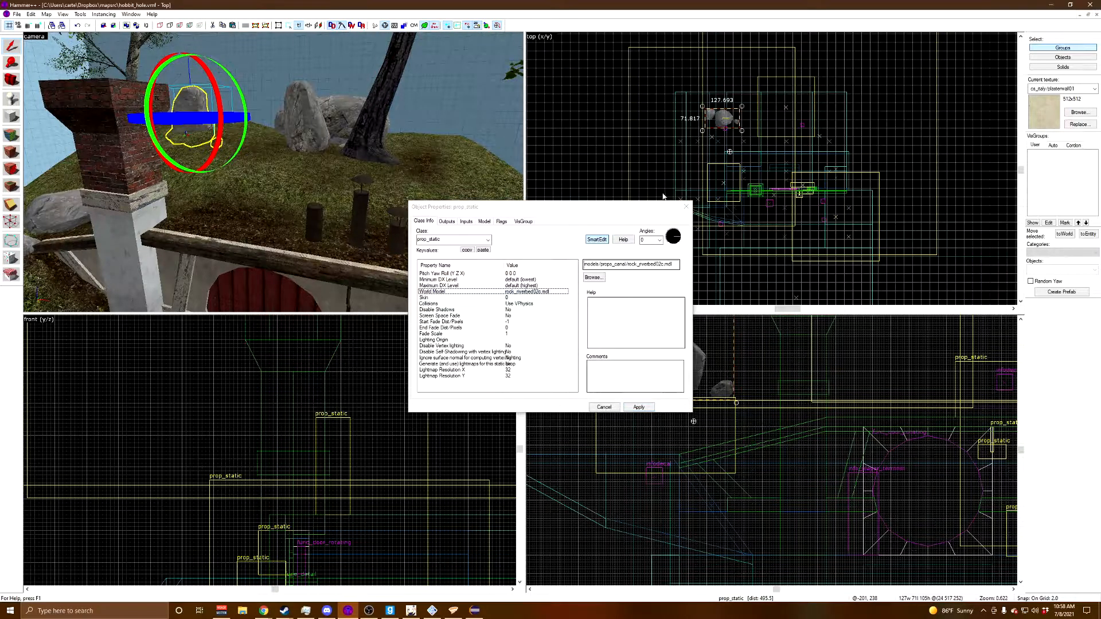
click(686, 206)
Step: Adjust the tall rock prop's height and position so it sits on the hilltop near the chimney
scroll(689, 384, up, 9)
drag(847, 423, 849, 407)
key(z)
key(w)
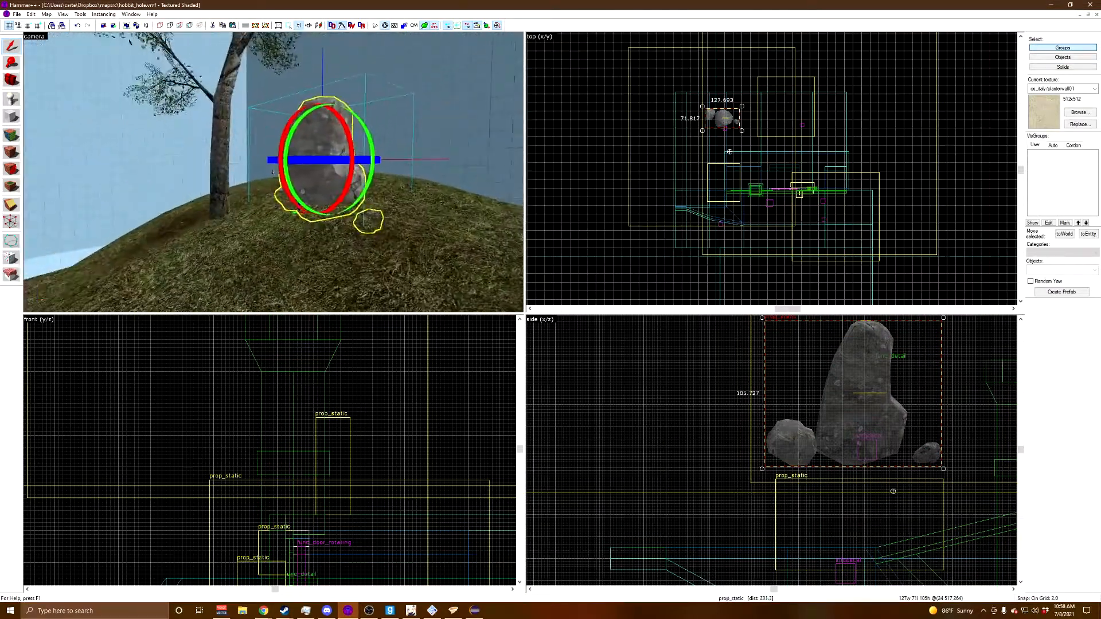
key(z)
drag(883, 402, 850, 393)
scroll(714, 114, up, 5)
drag(697, 124, 715, 151)
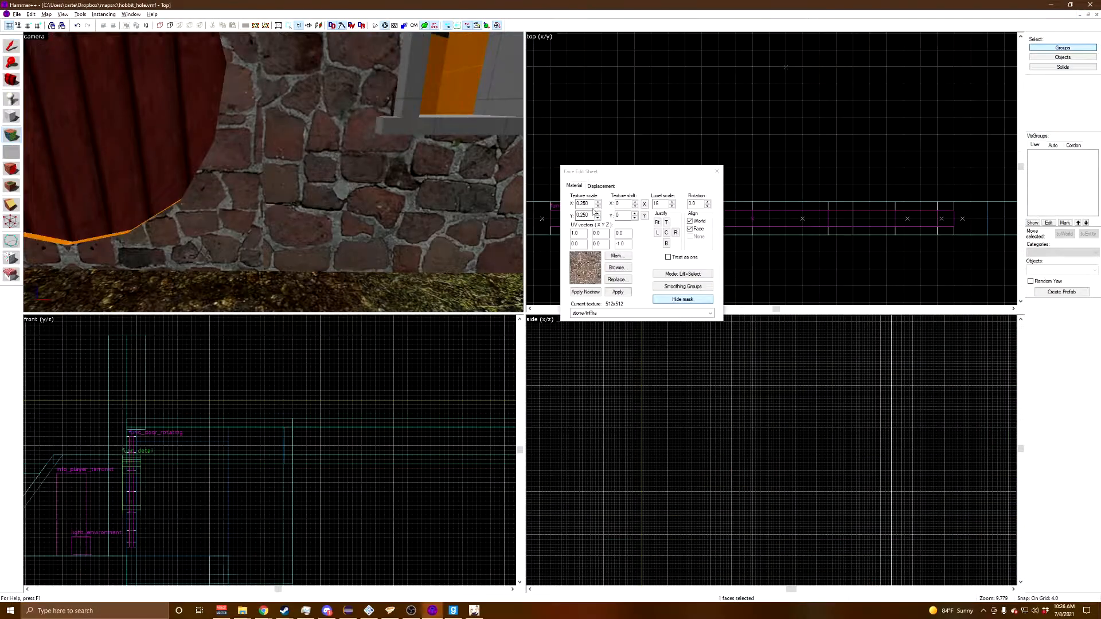
Step: Turn the face selection mask back on and select stone wall faces between the round door and the window
click(600, 187)
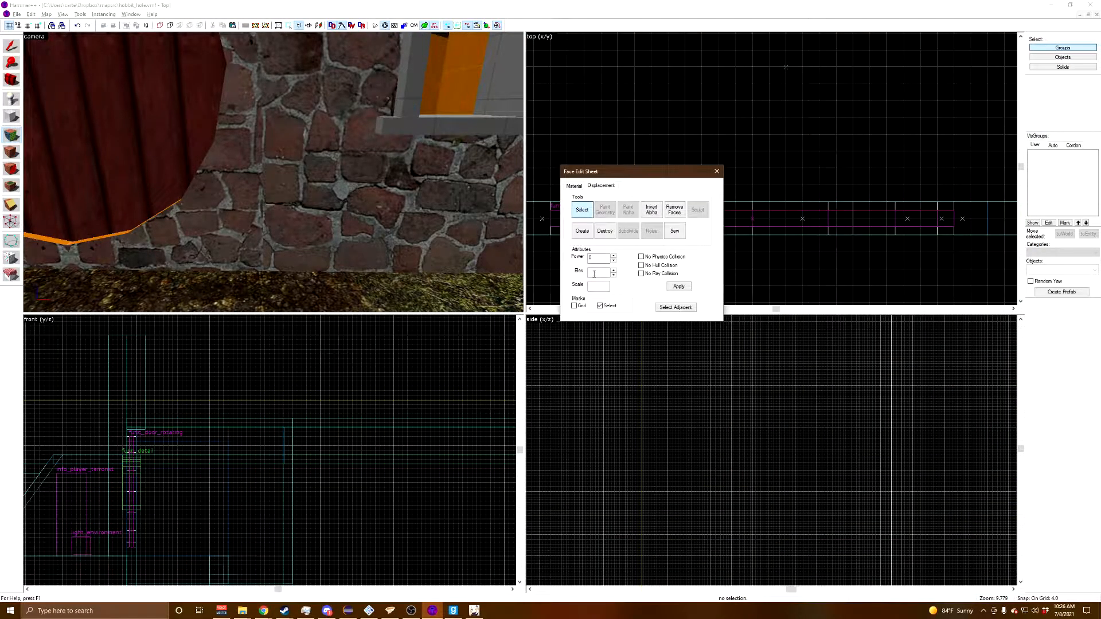
click(574, 186)
click(350, 189)
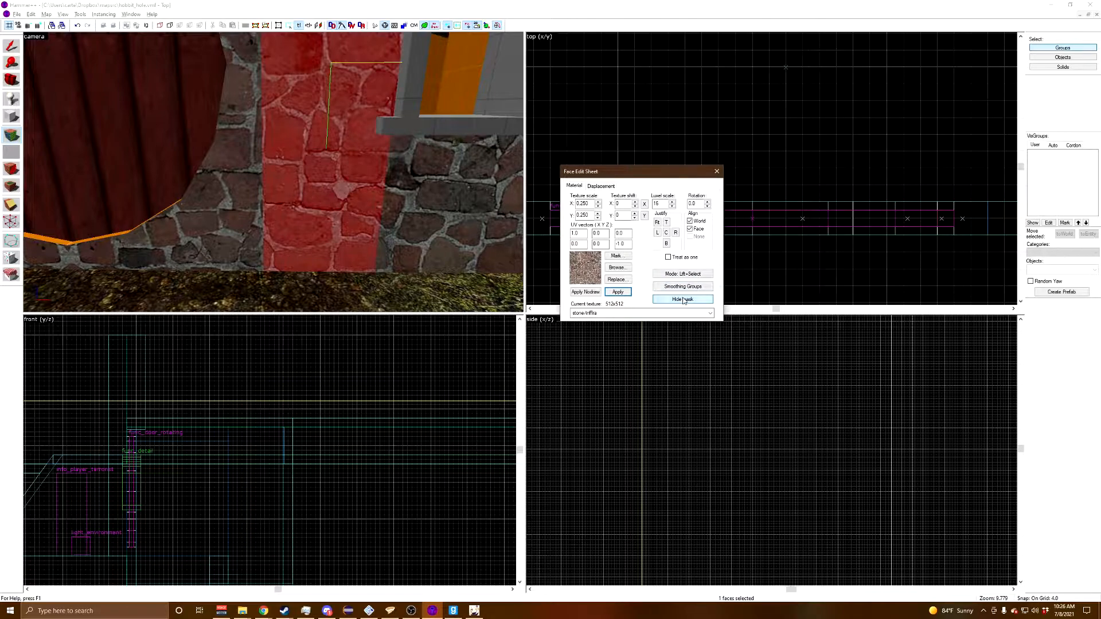
scroll(365, 190, up, 2)
scroll(364, 187, down, 1)
click(357, 183)
key(a)
click(355, 184)
scroll(342, 206, up, 1)
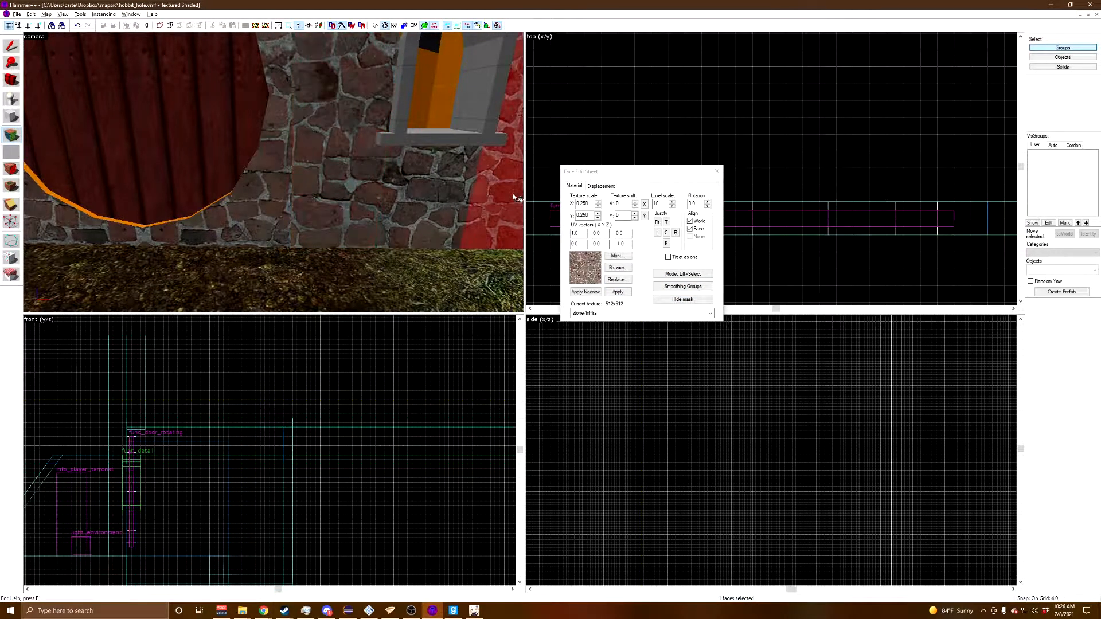
Step: Examine how the stone texture lines up across the wall faces around the round door and below the window
scroll(310, 220, up, 2)
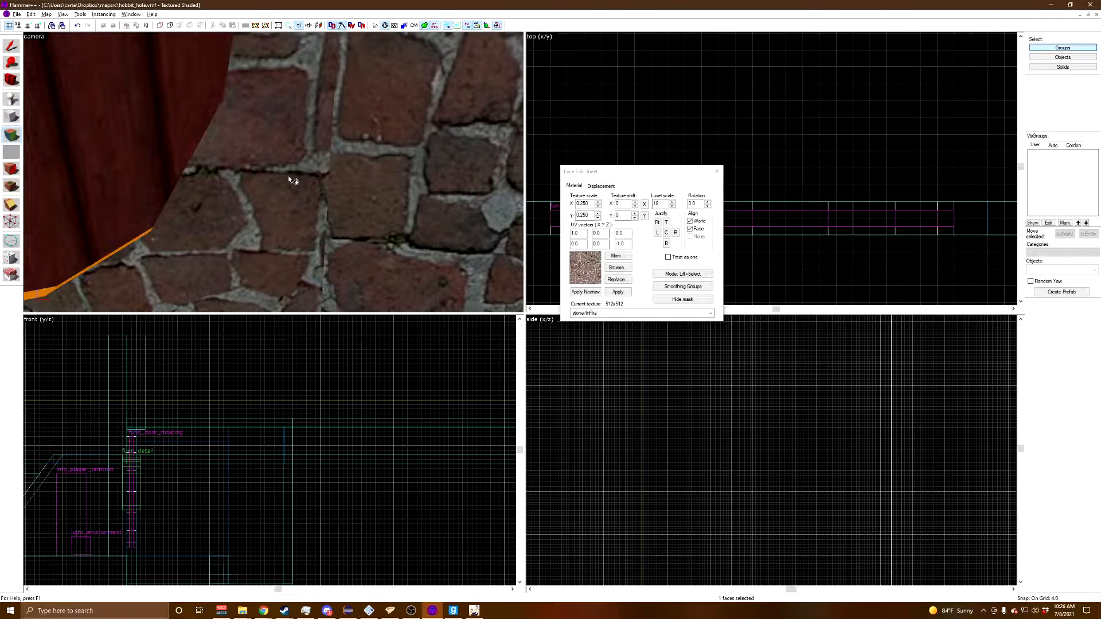
scroll(299, 205, down, 3)
click(370, 196)
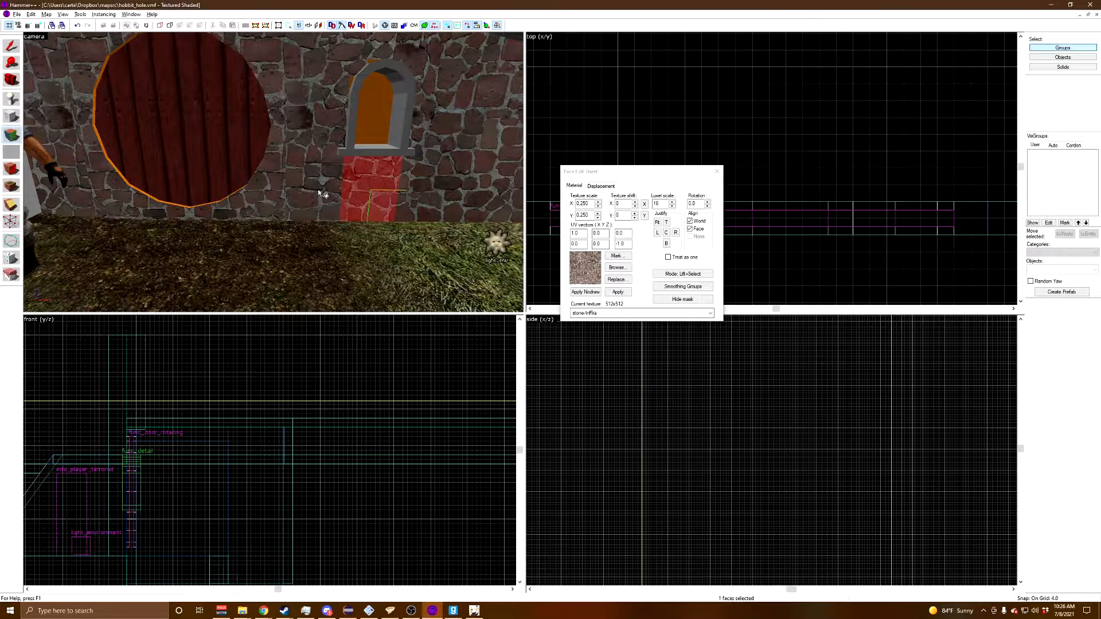
click(322, 192)
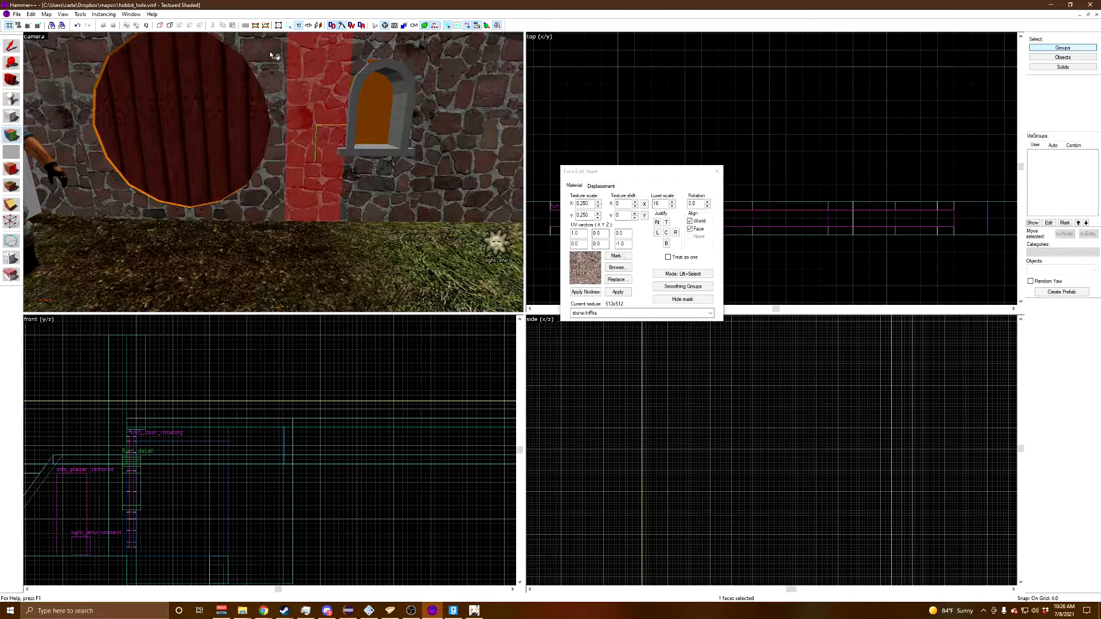
key(z)
key(z)
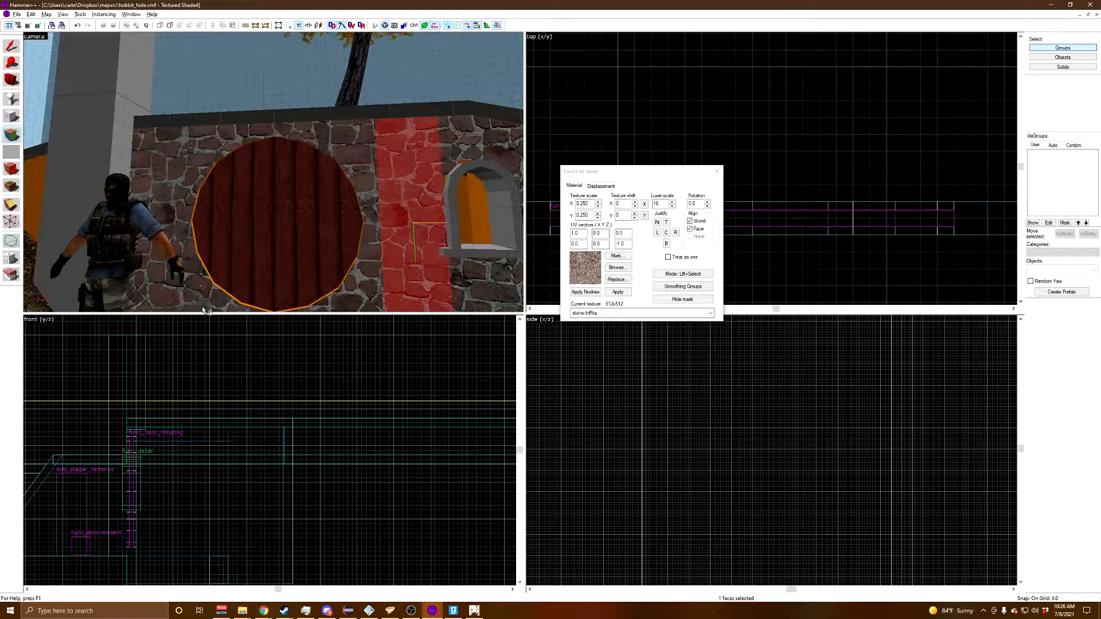
key(z)
key(w)
key(z)
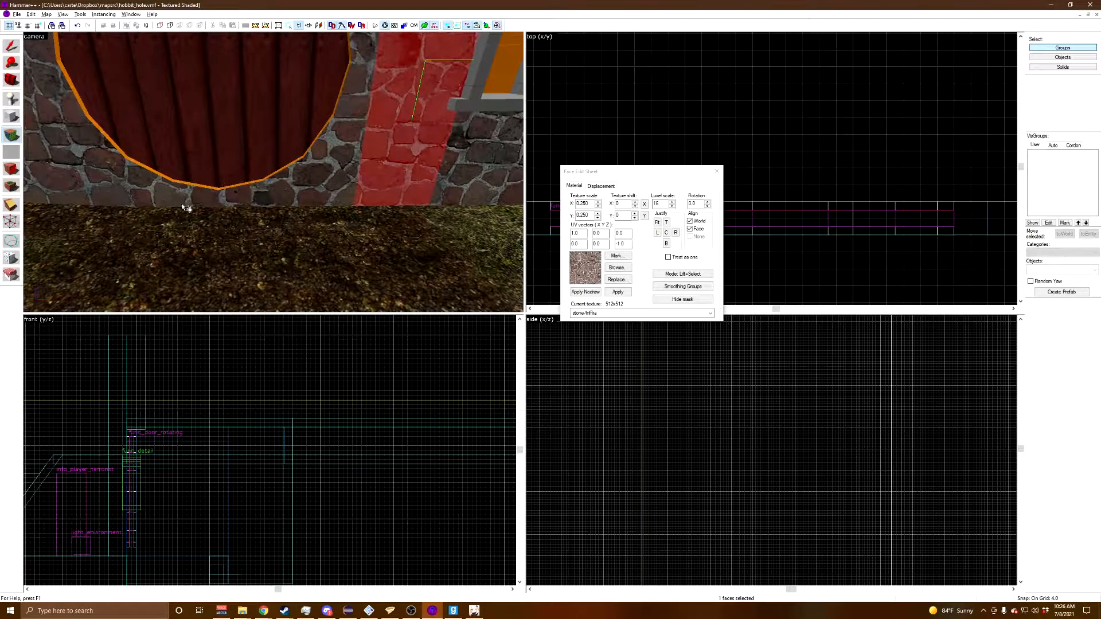
key(z)
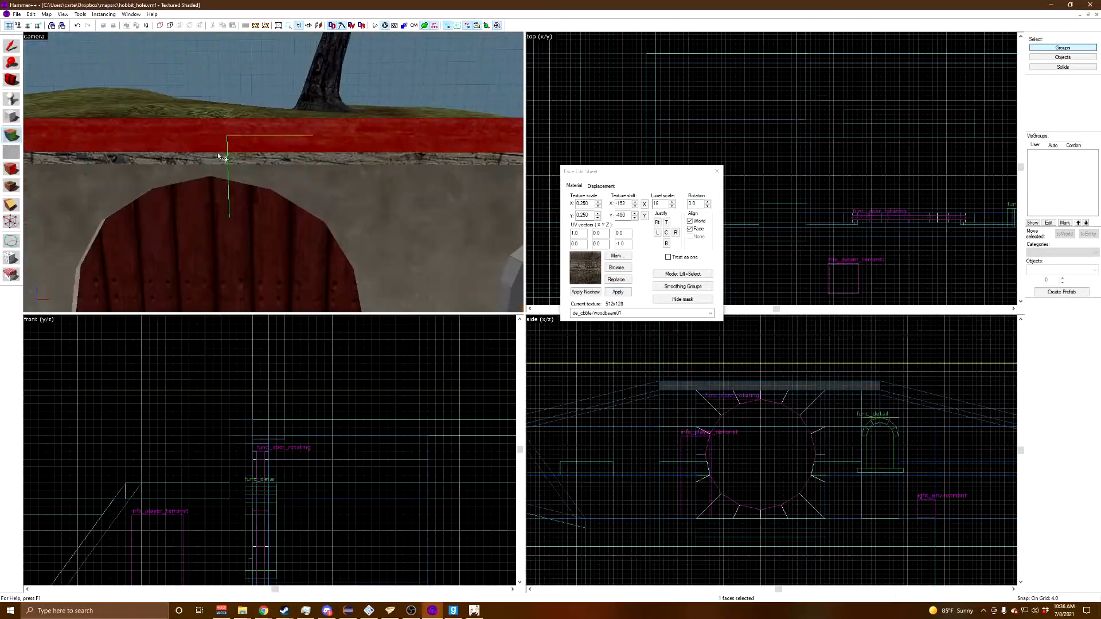
Step: Lift the wood beam texture from the roof beam's front face and apply it to the straight beam's nodraw underside
click(172, 168)
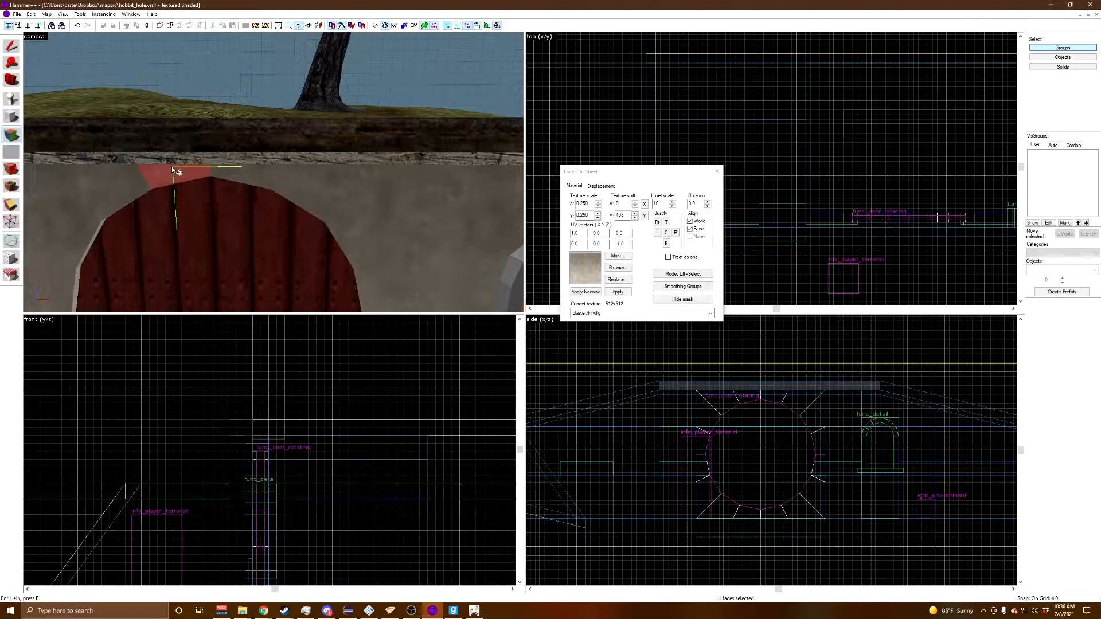
key(z)
key(s)
key(w)
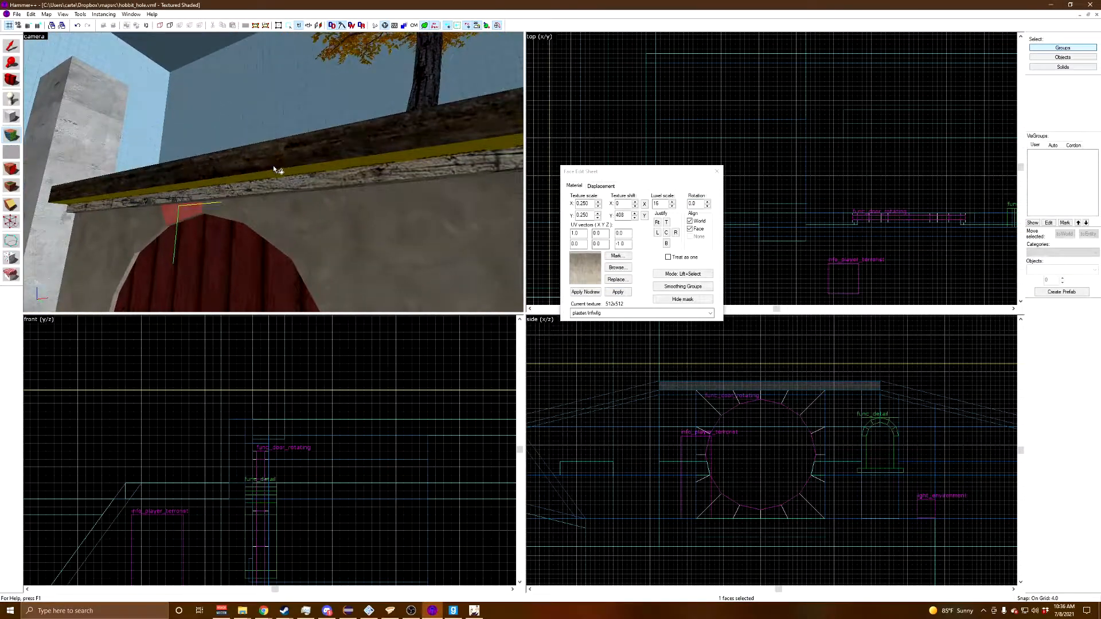
click(273, 165)
key(z)
key(z)
right_click(275, 165)
key(z)
key(d)
key(z)
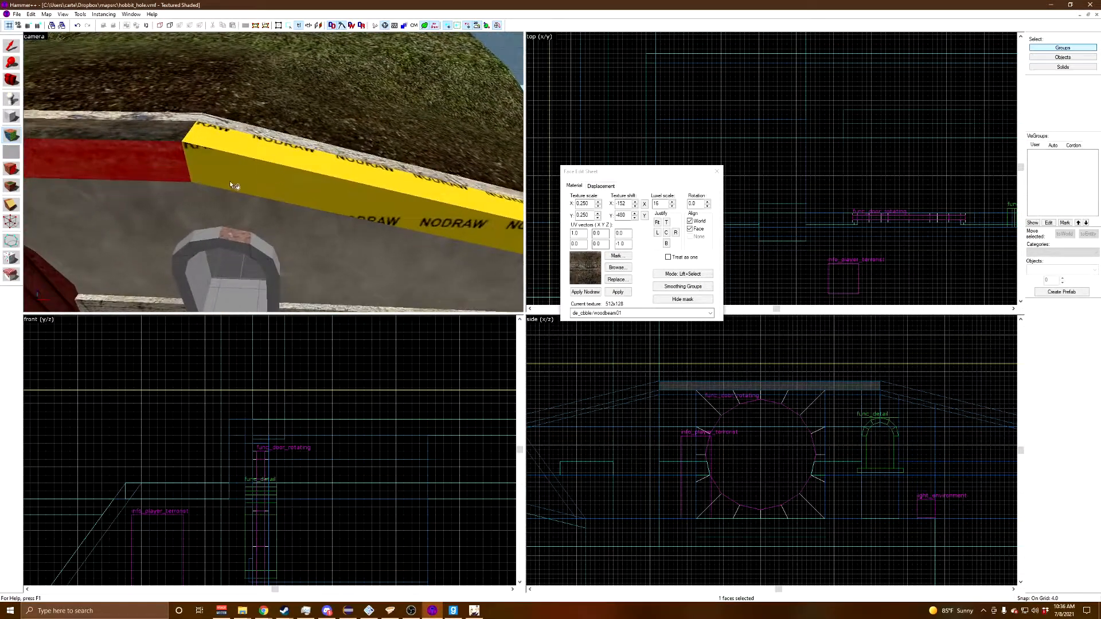
Step: Apply the wood beam texture from the straight beam's underside to the sloping beam's underside and front face
key(z)
key(w)
key(z)
click(177, 125)
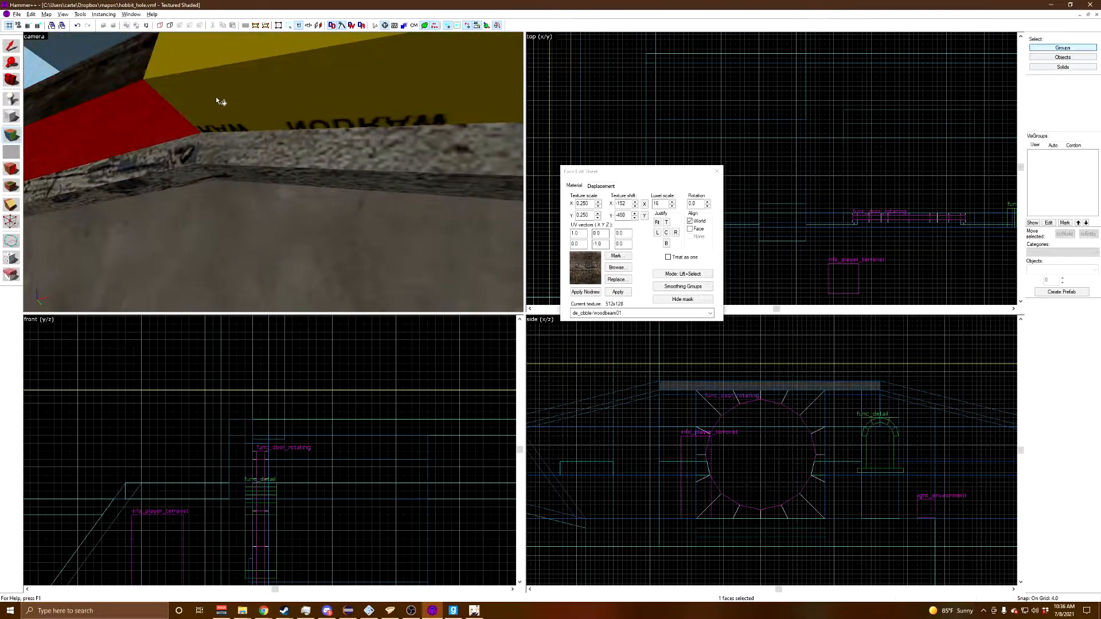
right_click(216, 98)
key(z)
key(z)
click(276, 115)
right_click(291, 80)
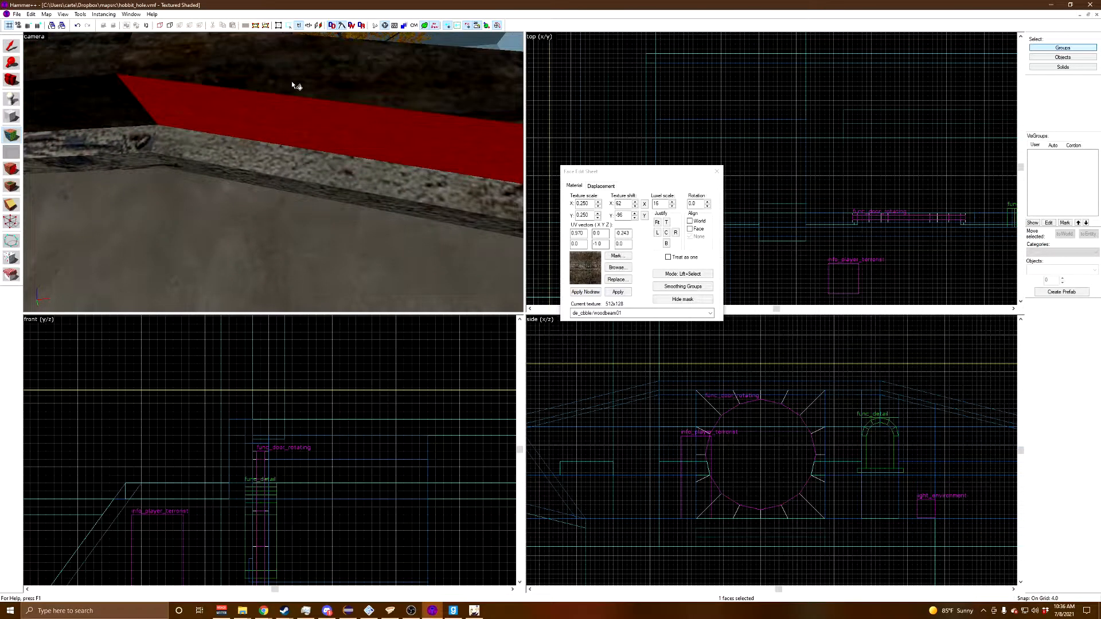
Step: Align the wood beam texture on the sloping roof beam's front face with its slope
key(z)
key(s)
key(z)
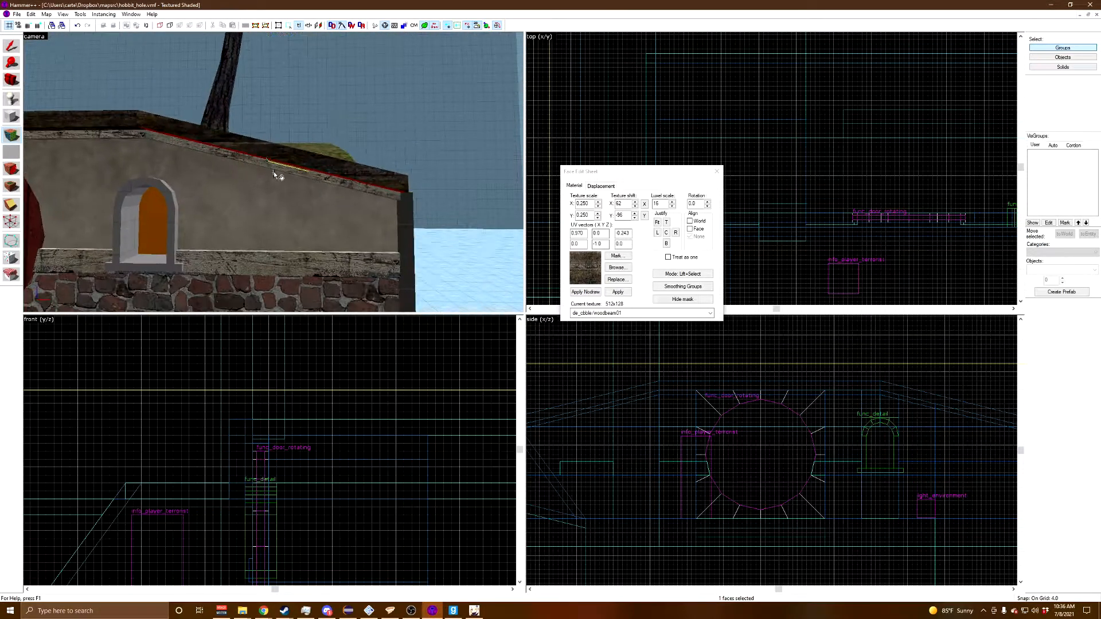
alt+right_click(260, 150)
key(z)
key(z)
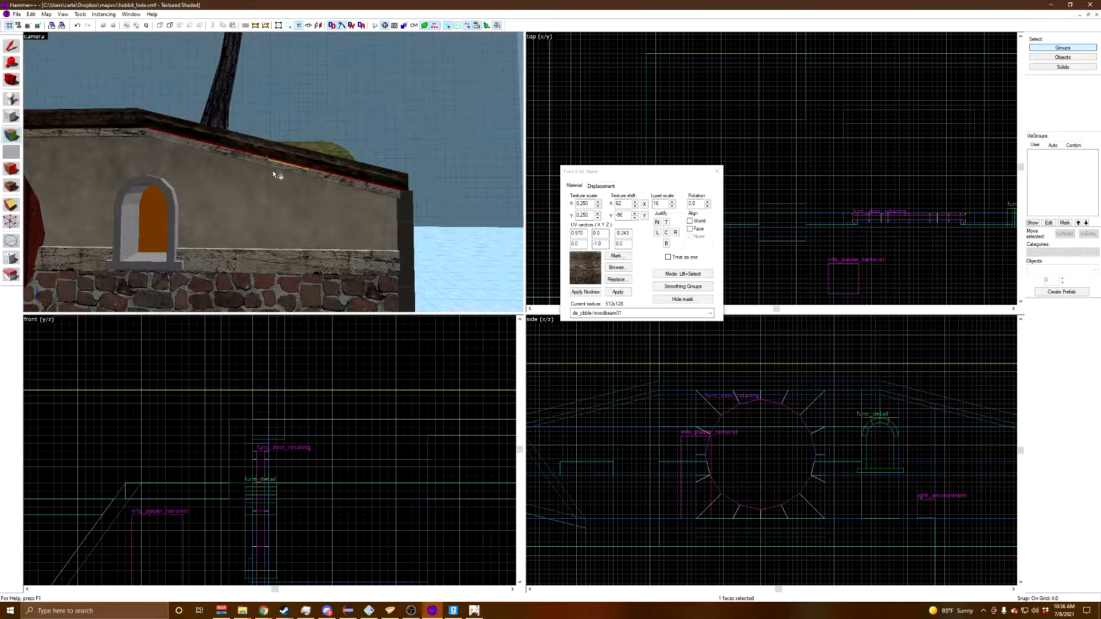
click(263, 154)
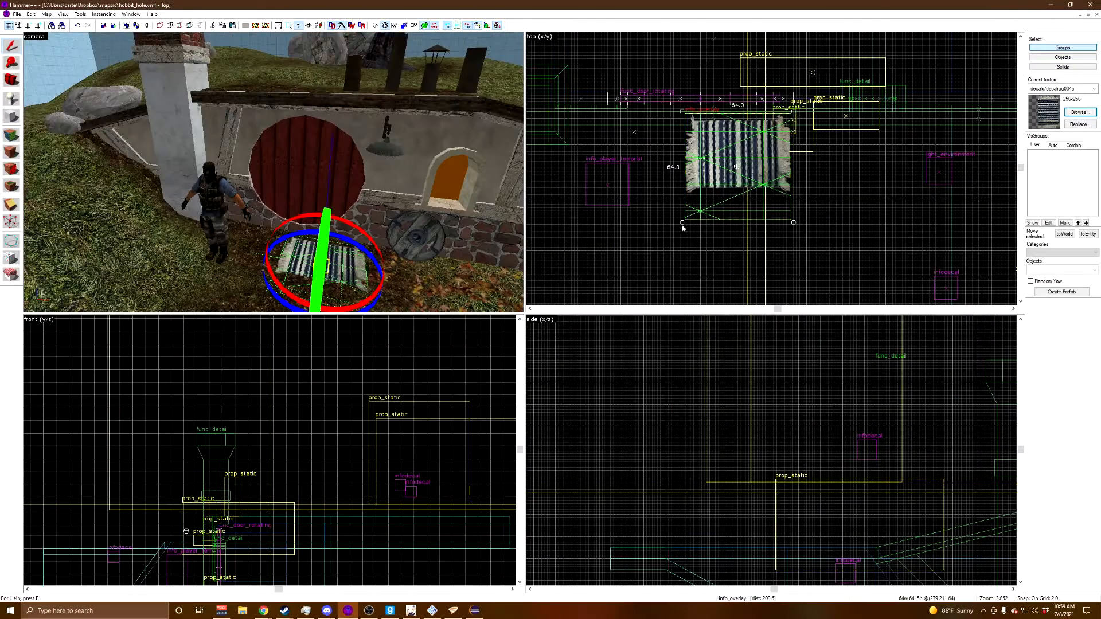
Step: Move the striped rug overlay in front of the round door and view it up close
drag(737, 190, 697, 185)
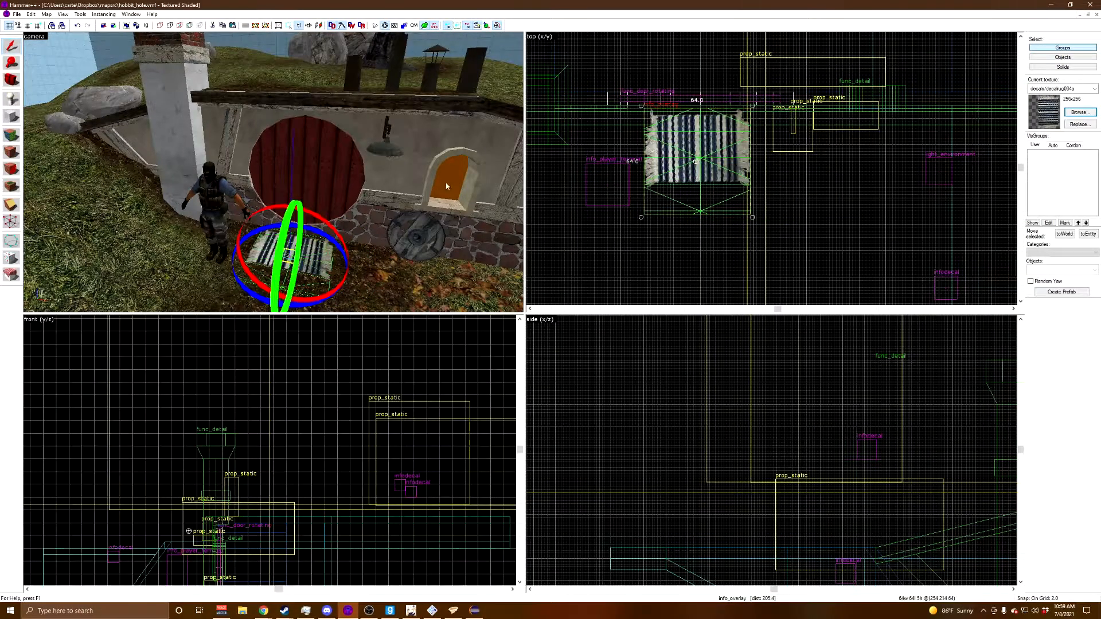
key(z)
key(w)
key(s)
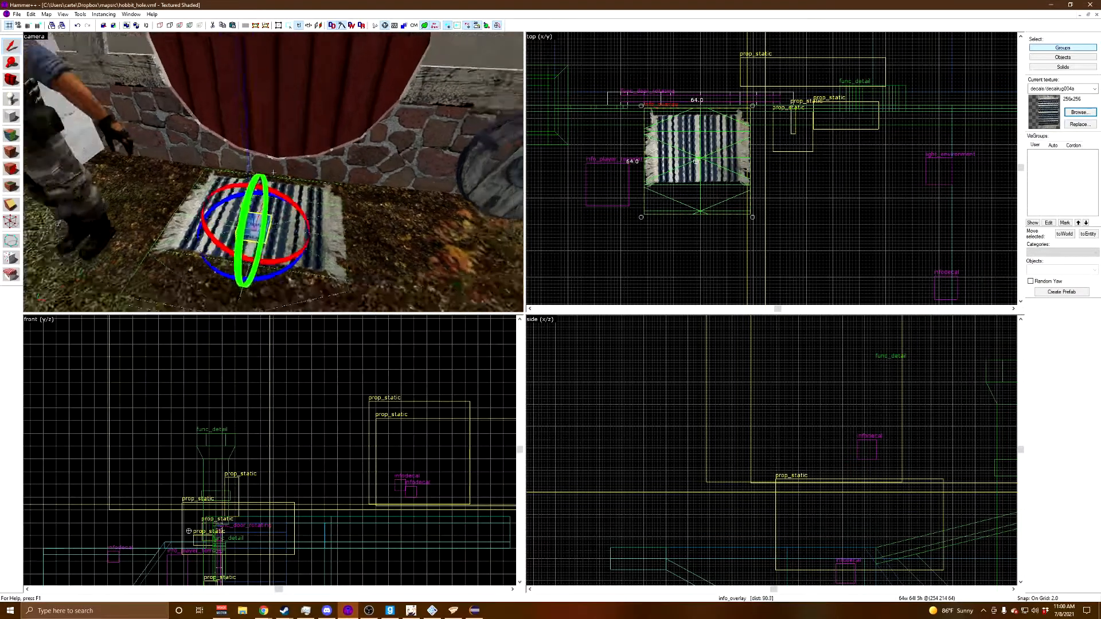
Step: Delete the striped rug overlay in front of the round door
key(z)
key(Delete)
key(z)
key(s)
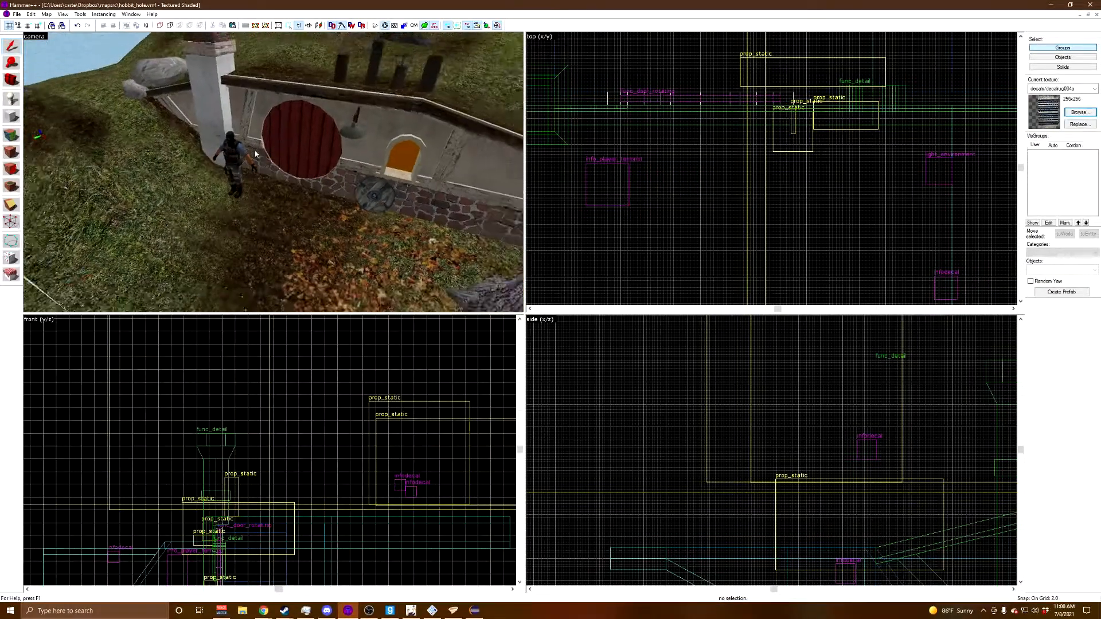
key(w)
key(z)
Step: Choose decals/infwalldetail10 from the decal textures and activate the Decal tool
click(1074, 115)
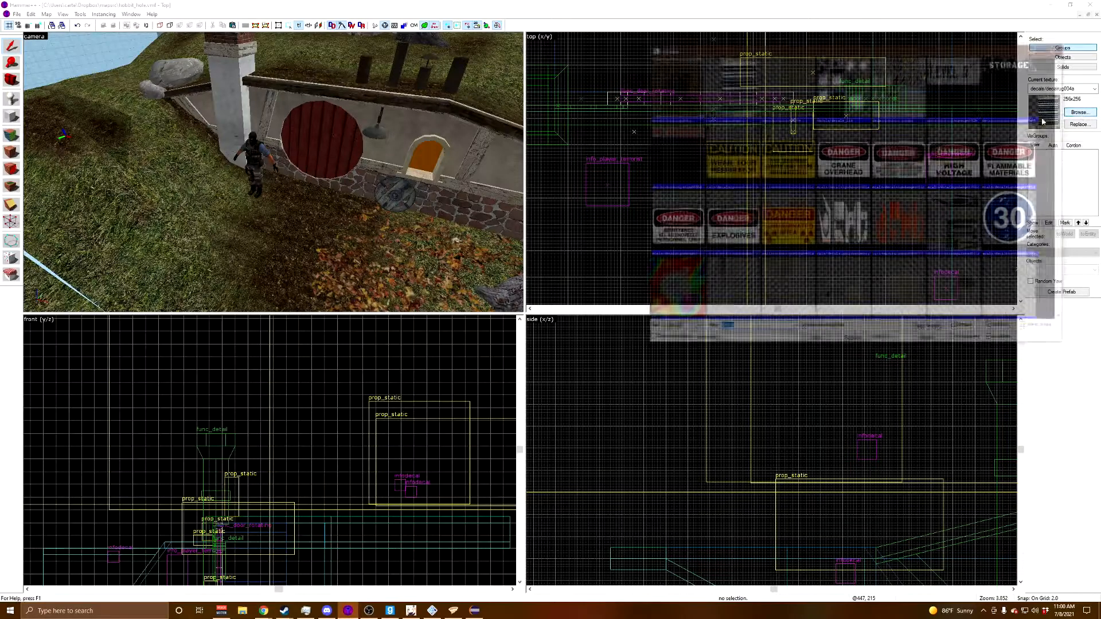
scroll(817, 198, down, 10)
scroll(817, 198, down, 1)
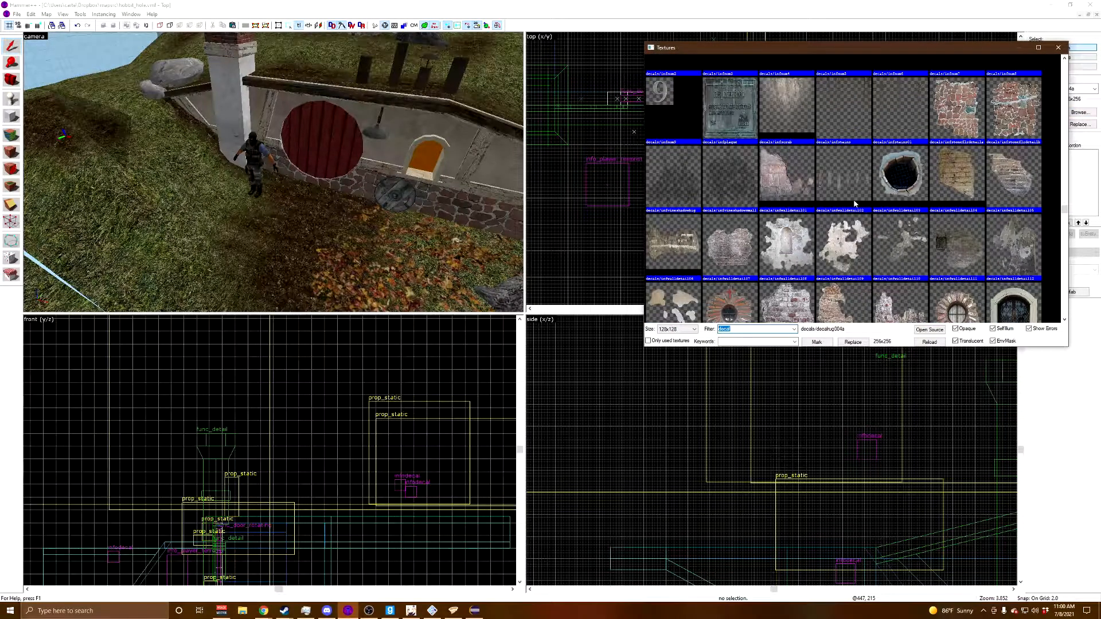
scroll(849, 197, up, 1)
scroll(875, 191, down, 1)
scroll(876, 224, down, 1)
double_click(906, 182)
click(11, 168)
Step: Try the wall-damage decal at different spots on the plaster wall near the window, undoing the placements
click(388, 105)
key(z)
key(w)
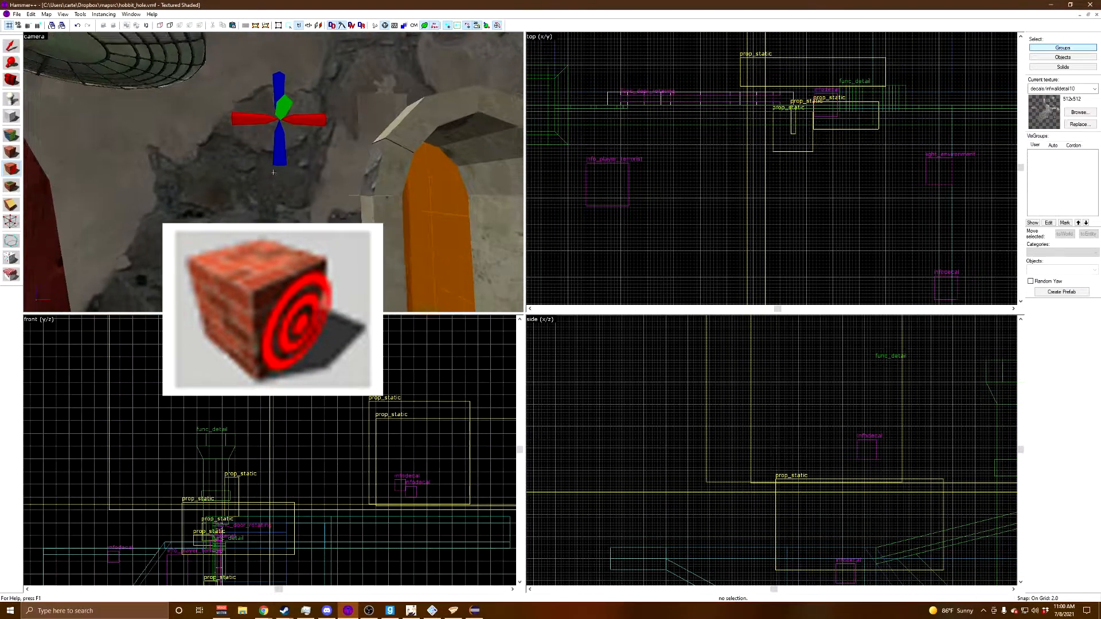
key(s)
key(z)
key(ctrl+z)
click(159, 151)
key(z)
key(d)
key(z)
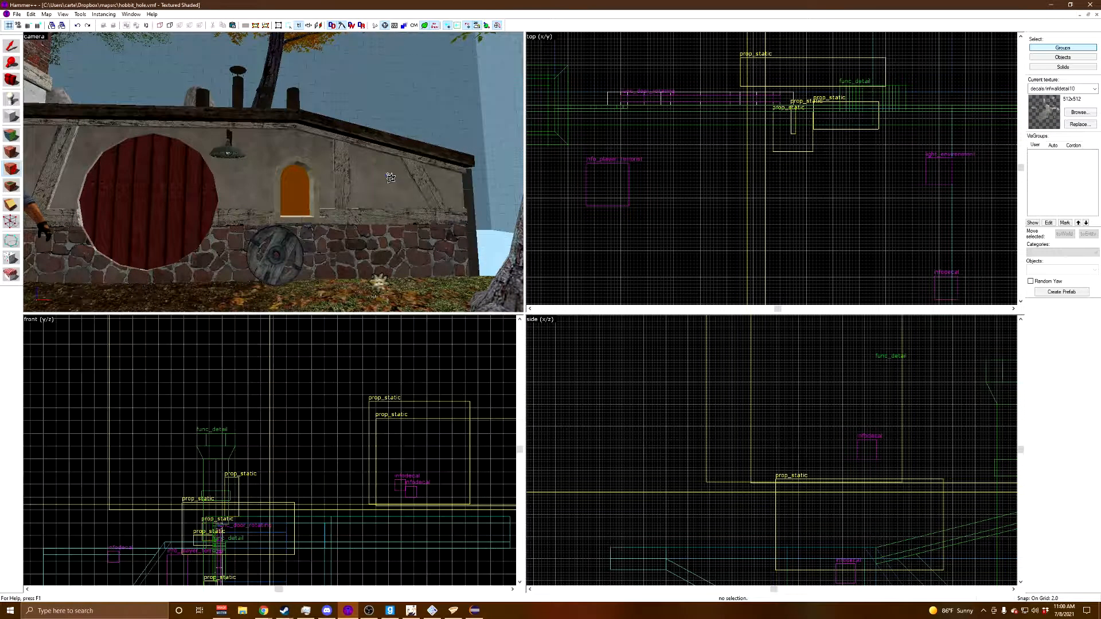
key(ctrl+z)
Step: Place the wall-damage decal on the plaster between the window and the house's right end, and view the facade
click(384, 176)
key(z)
key(s)
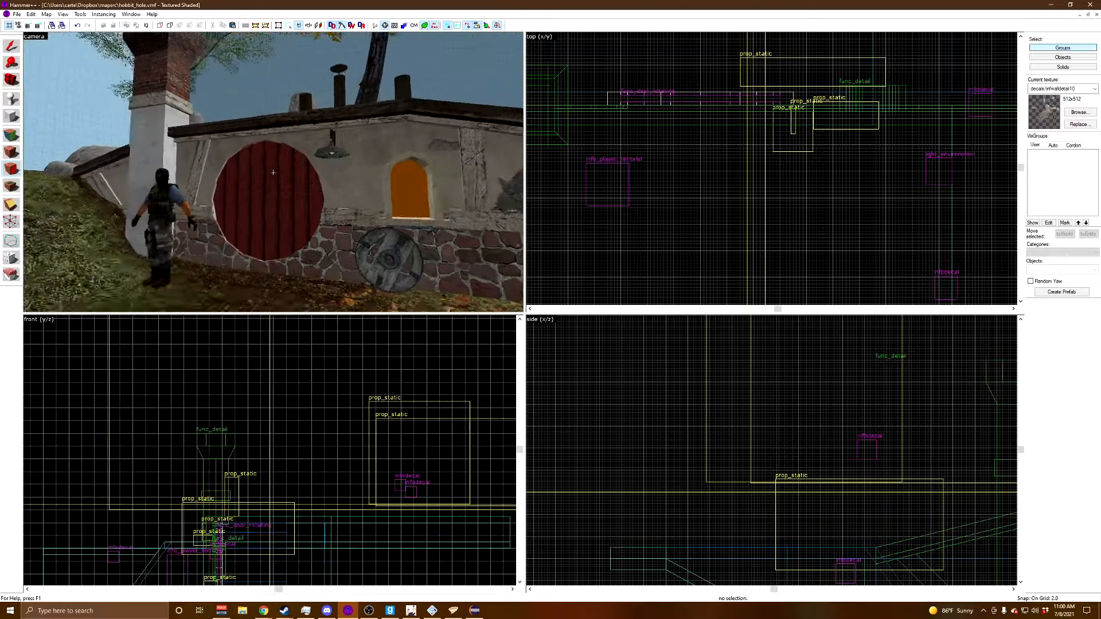
key(w)
key(s)
key(z)
Step: Browse the decal textures for further wall and ground details
click(1077, 113)
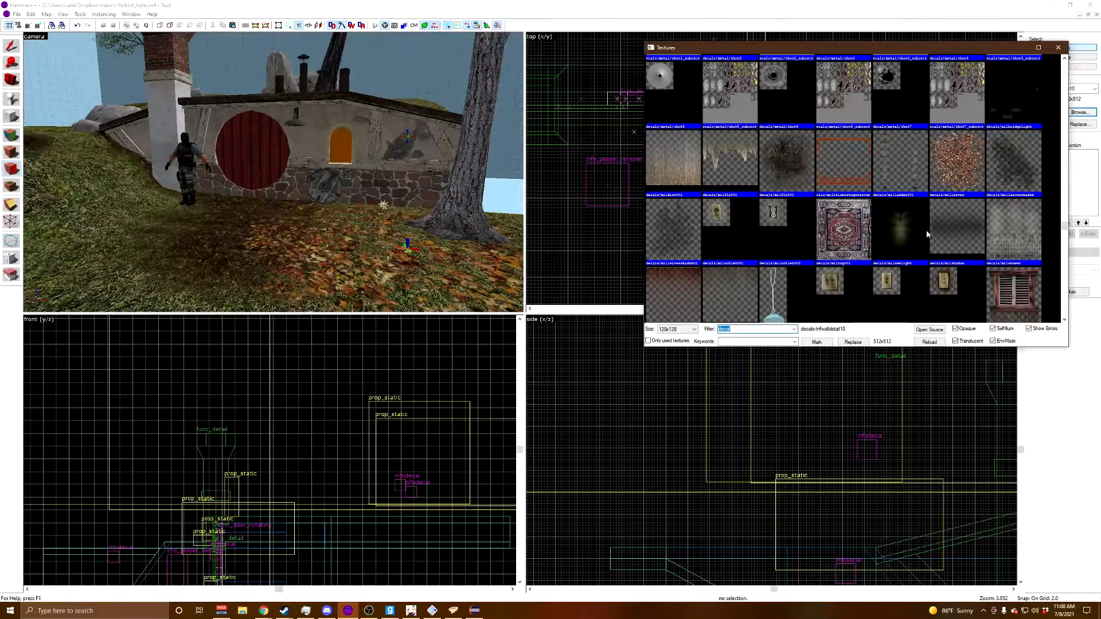
scroll(1010, 244, down, 5)
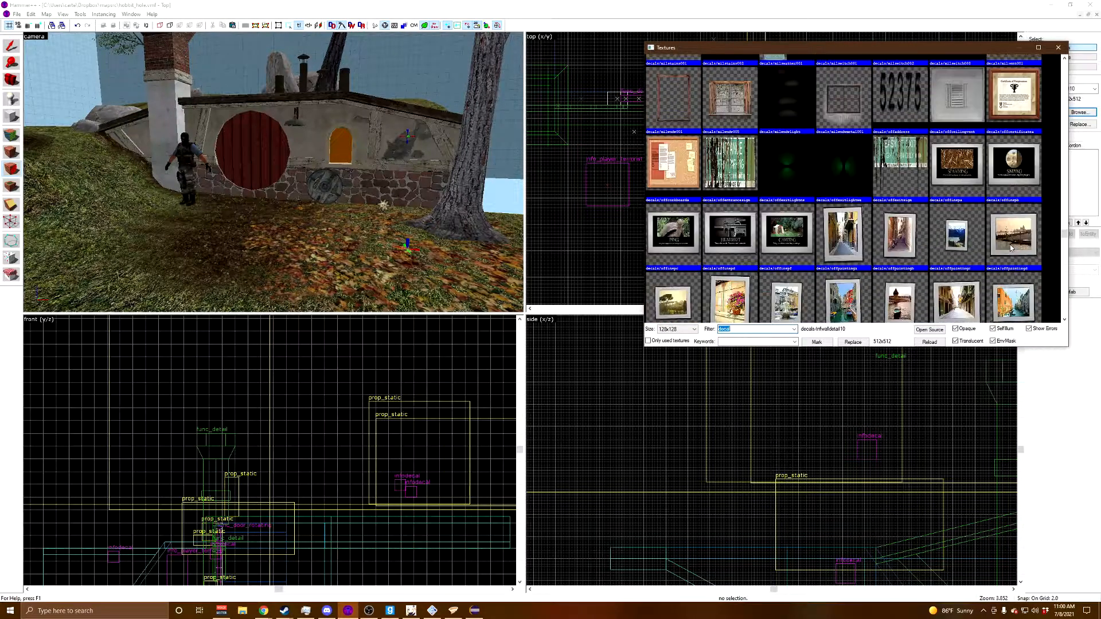
scroll(1010, 244, down, 10)
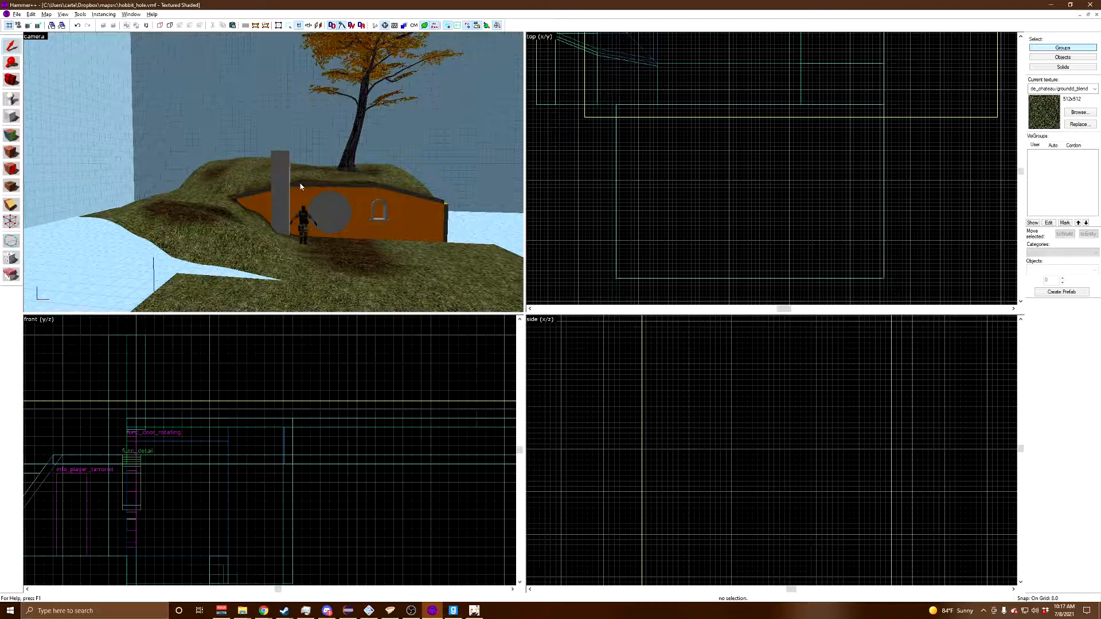
Step: Place a light_environment entity on the grass in front of the house and open its properties
key(z)
key(w)
key(s)
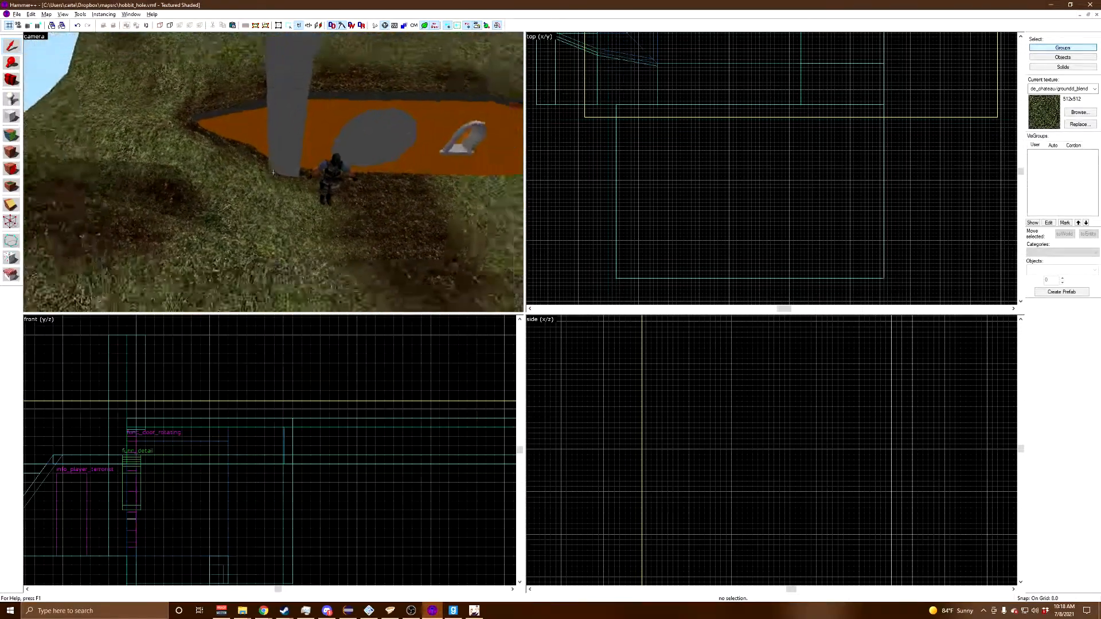
key(w)
key(z)
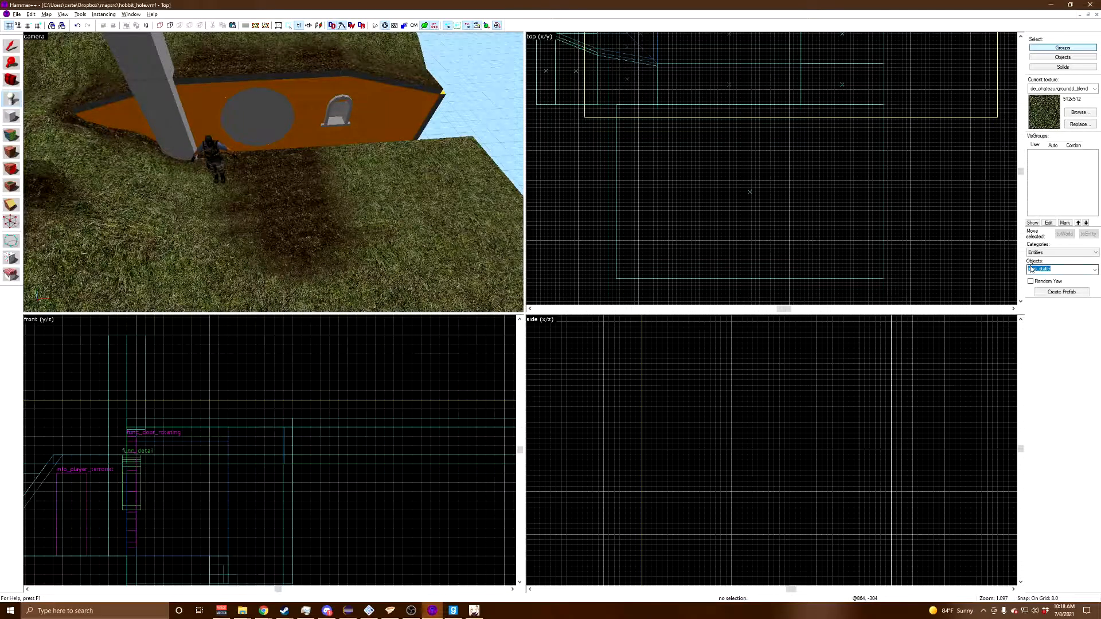
text(light_environment)
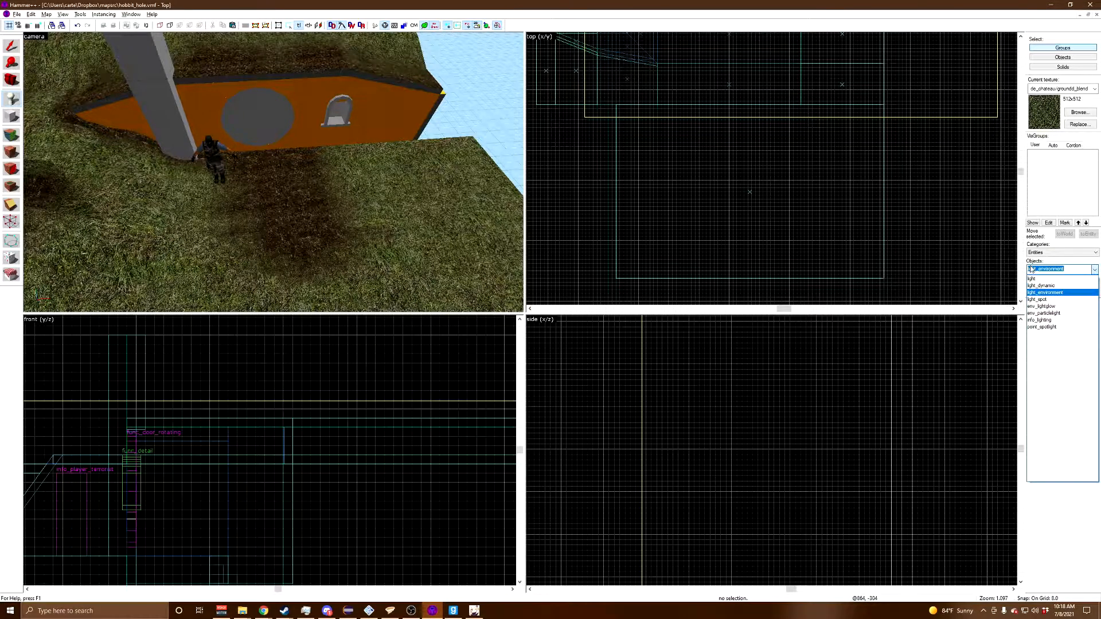
key(Return)
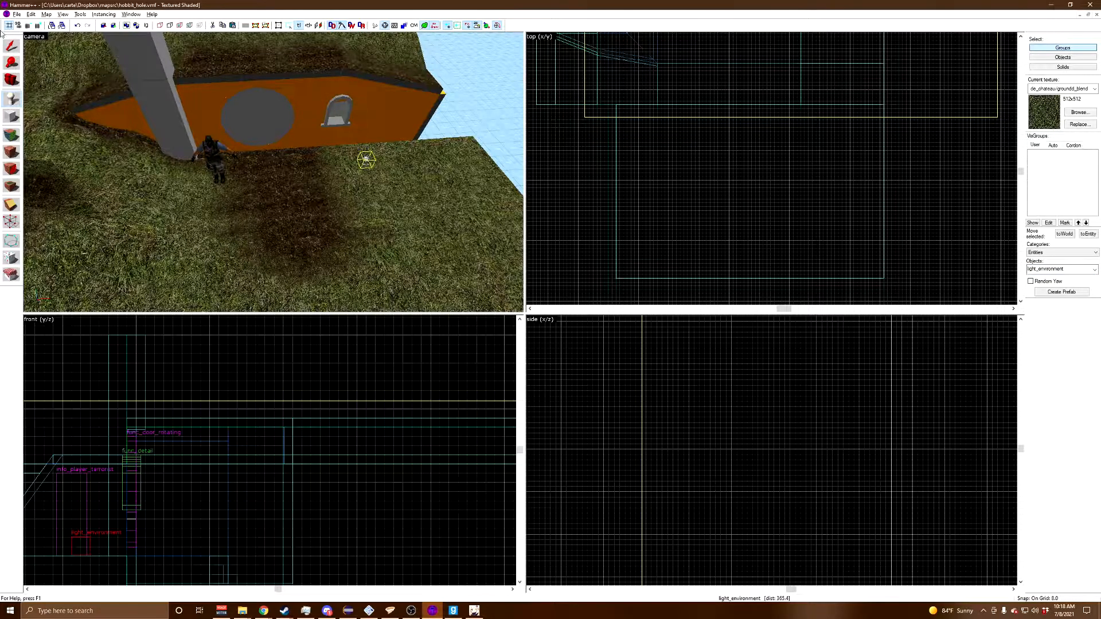
click(11, 45)
key(w)
key(d)
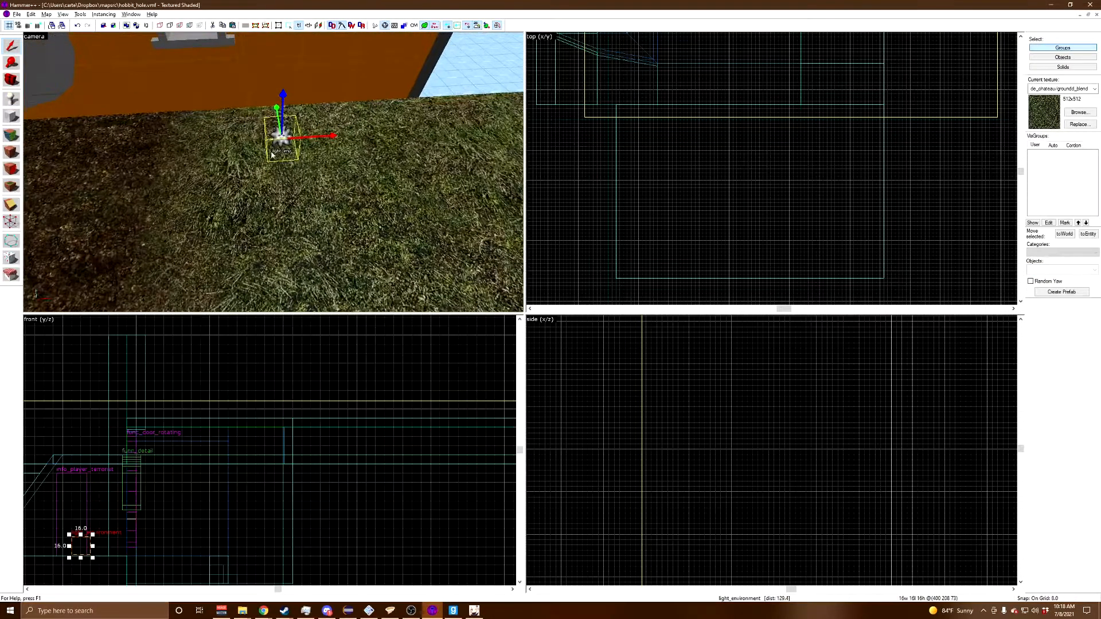
double_click(281, 151)
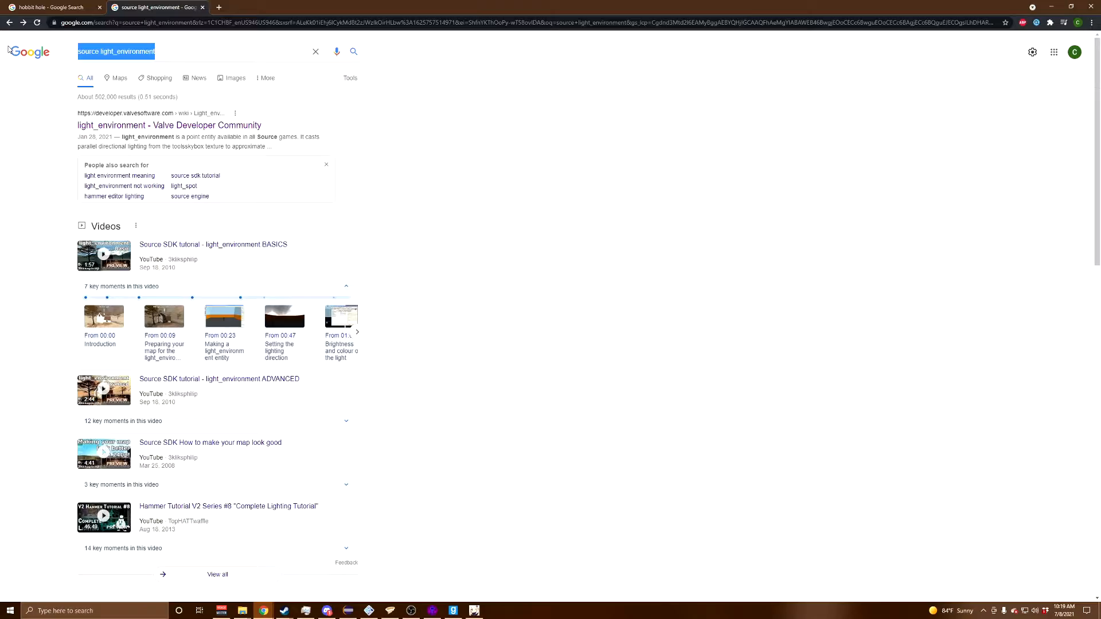
Step: Switch to the browser, search the web for skylist and open the Valve Developer Community's Sky List page
text(skylist)
key(Return)
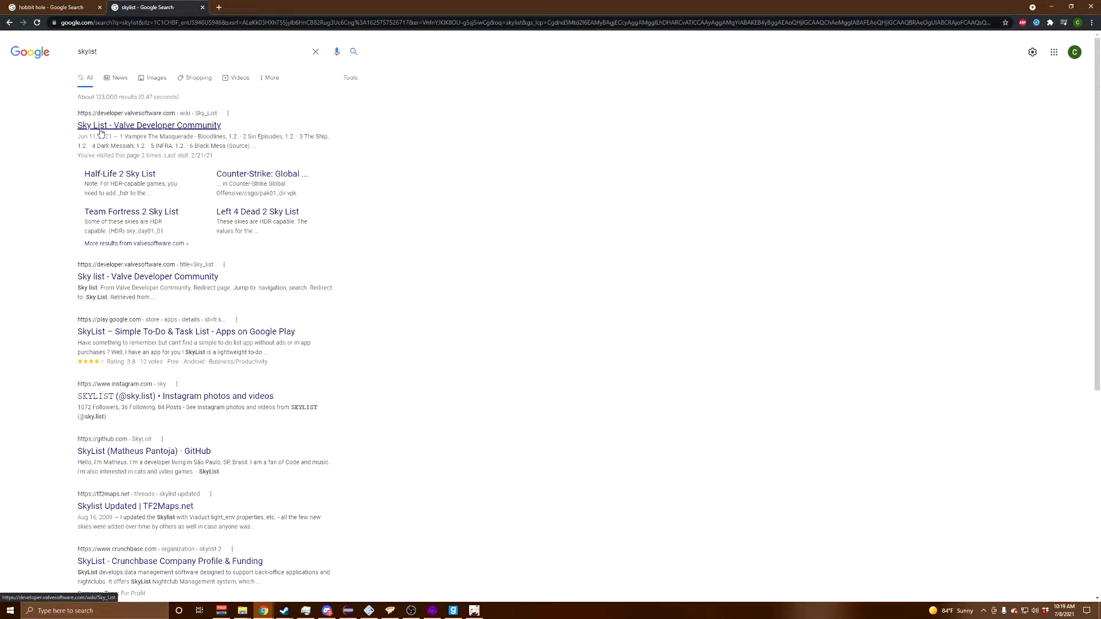
click(101, 132)
Step: Examine the skyboxes and their ideal sun settings in the Sky List, including the Counter-Strike: Source section
scroll(326, 216, down, 6)
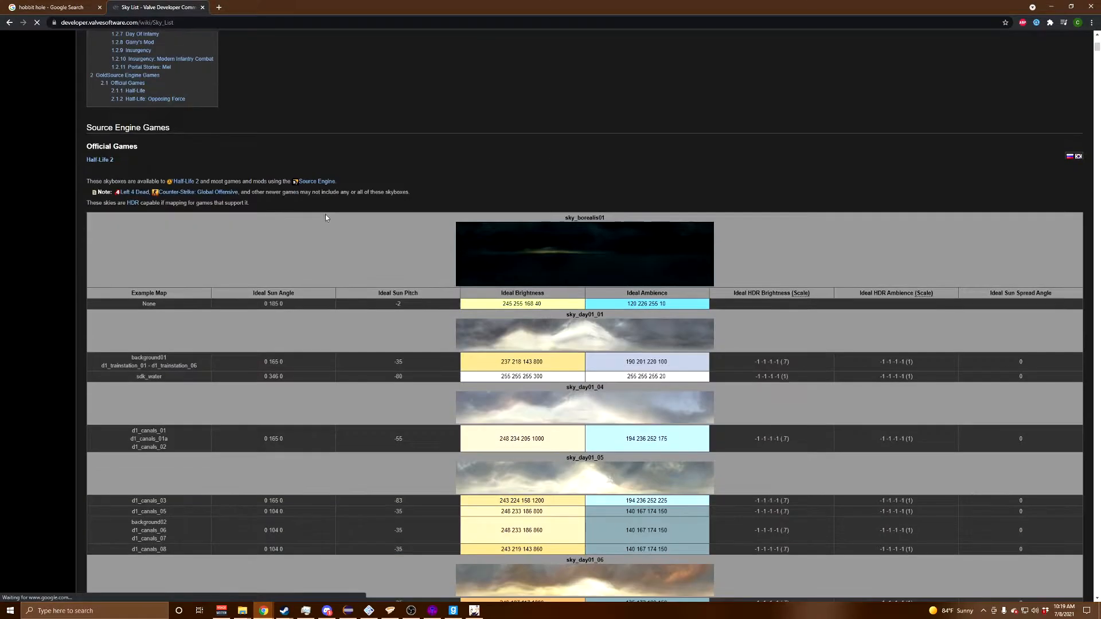
scroll(339, 215, down, 20)
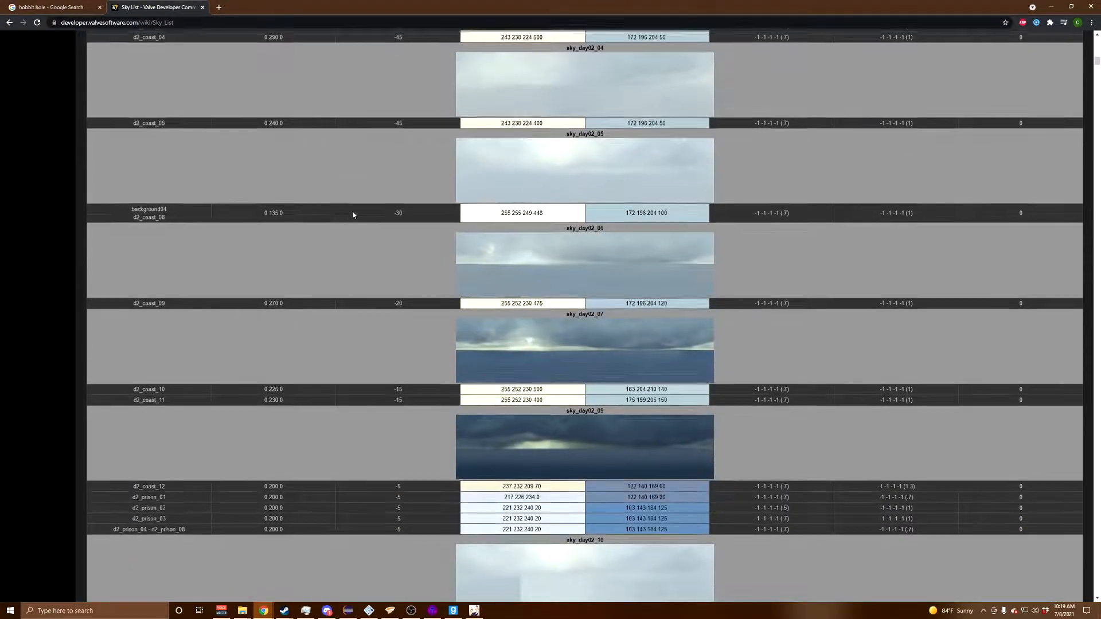
scroll(353, 215, down, 20)
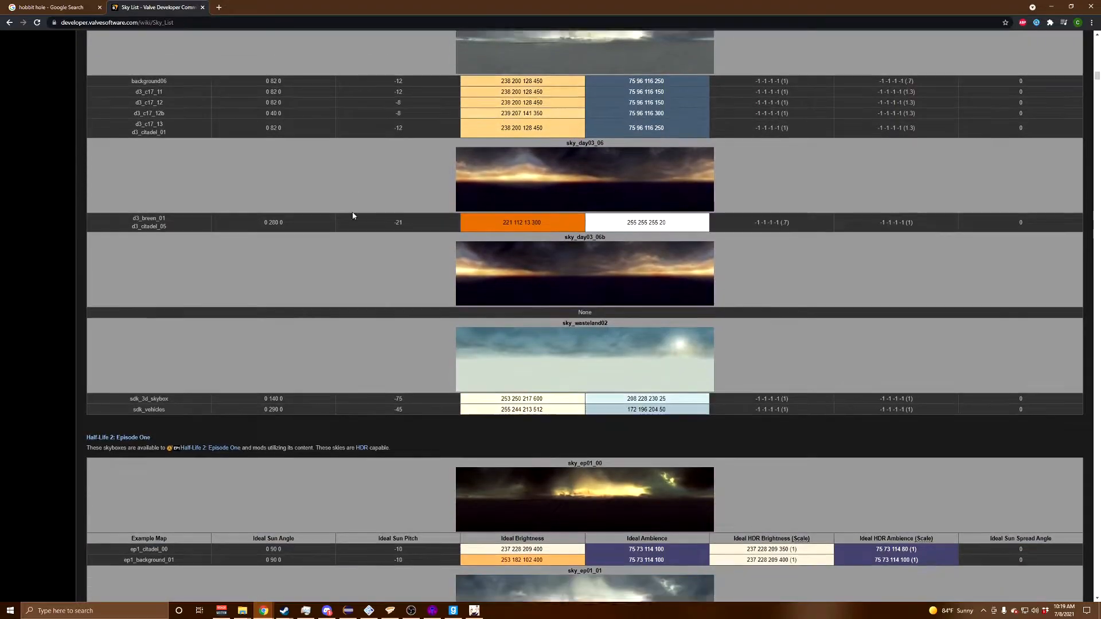
scroll(353, 216, down, 15)
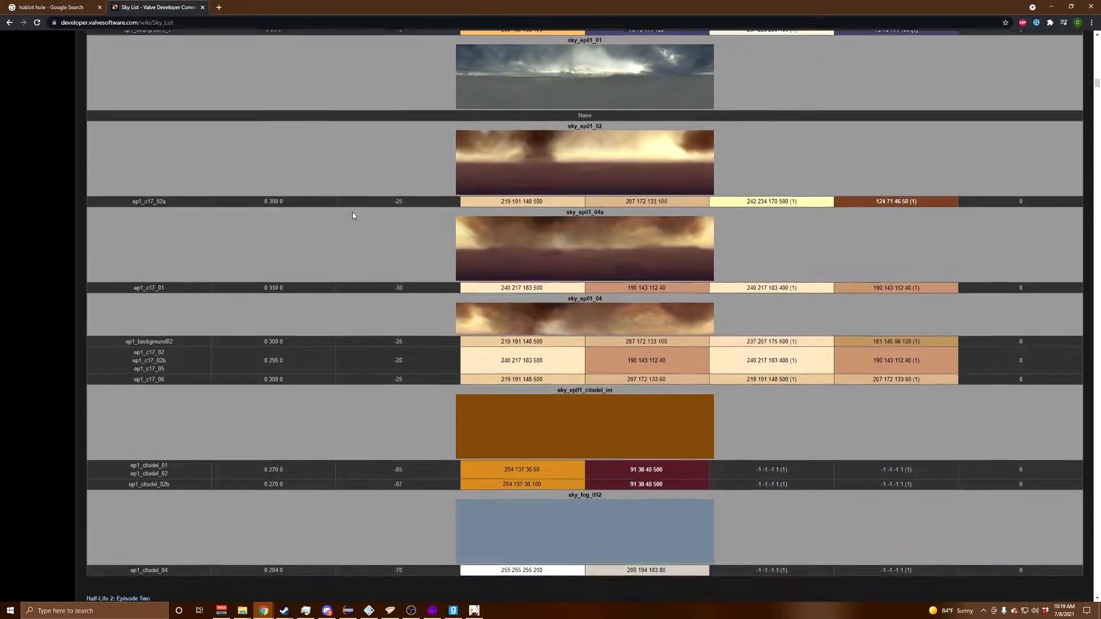
scroll(353, 216, down, 15)
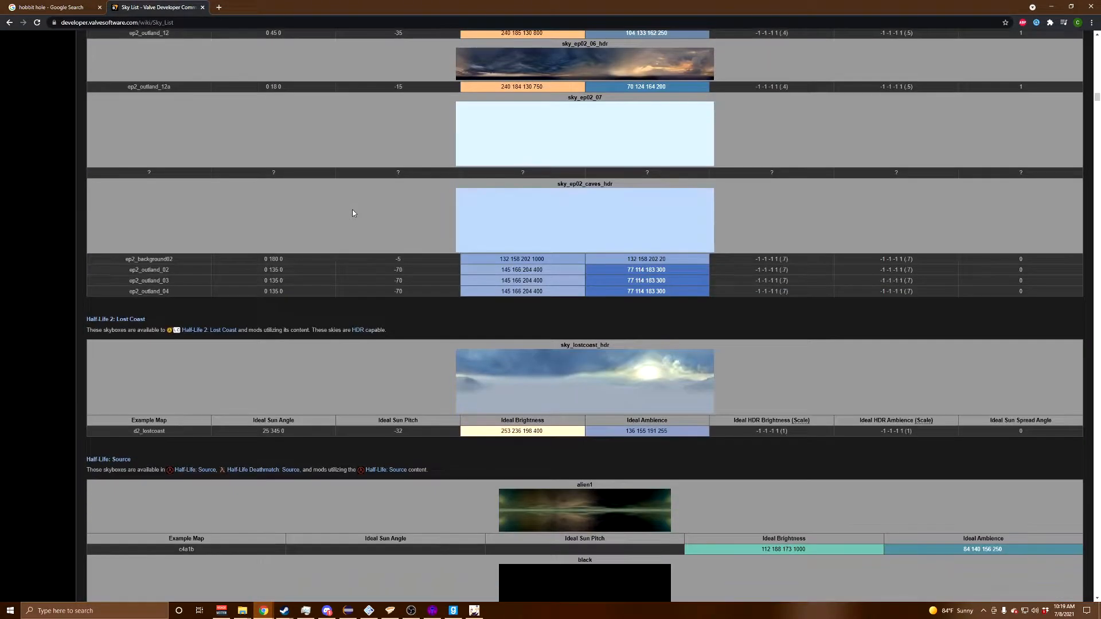
scroll(352, 213, down, 15)
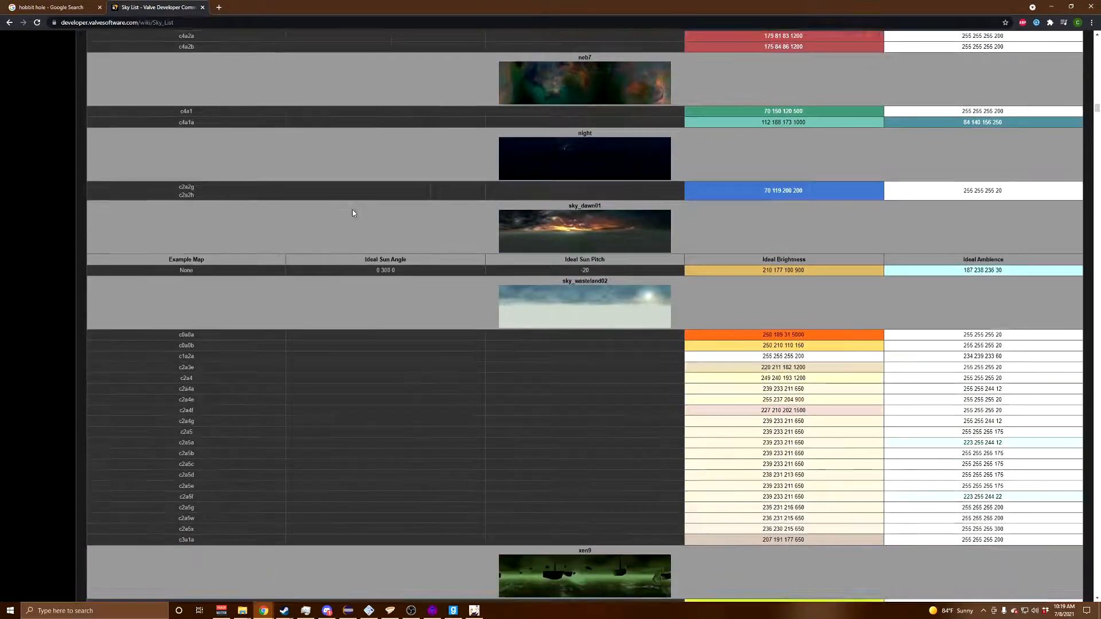
scroll(353, 214, up, 20)
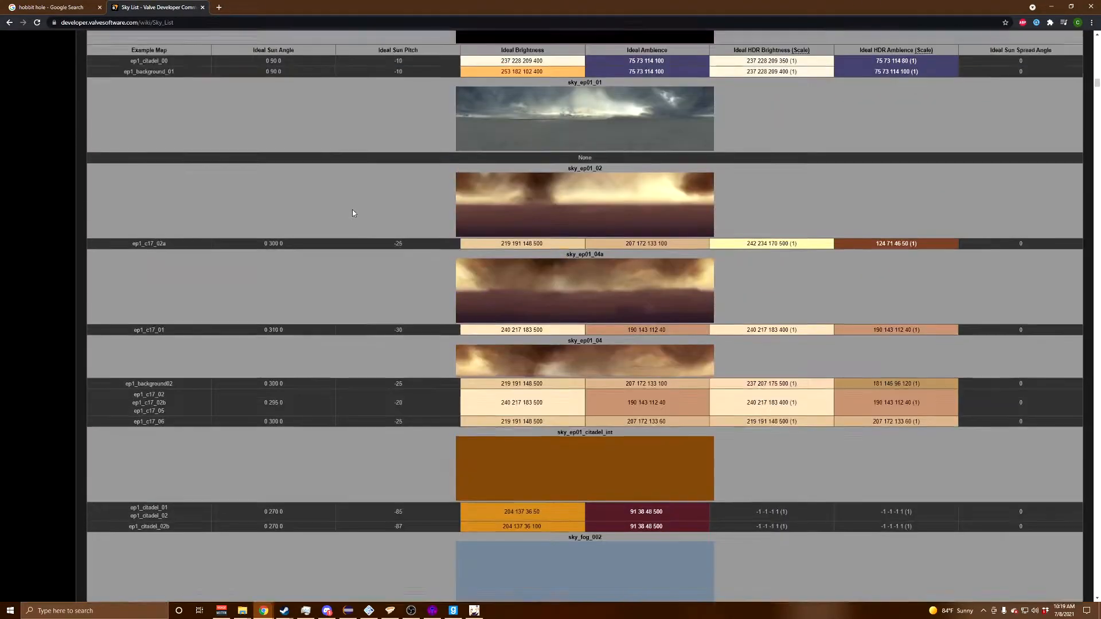
scroll(353, 213, up, 20)
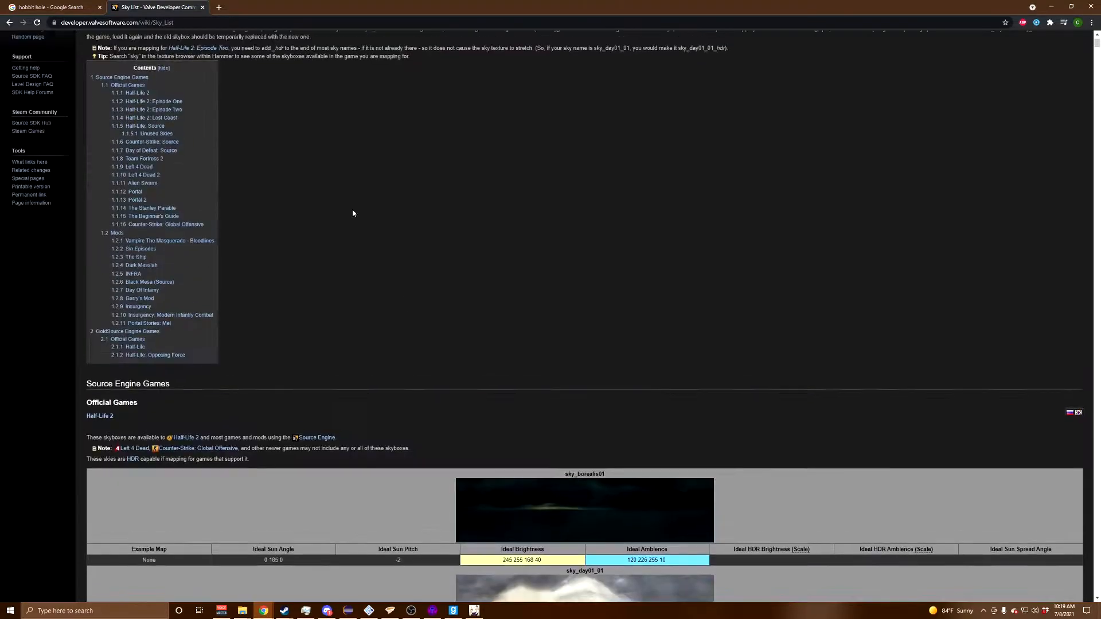
scroll(353, 213, down, 5)
Step: Copy the militia_hdr sun settings into the light_environment: Pitch Yaw Roll 0 298 0 and Pitch -60
drag(578, 352, 591, 352)
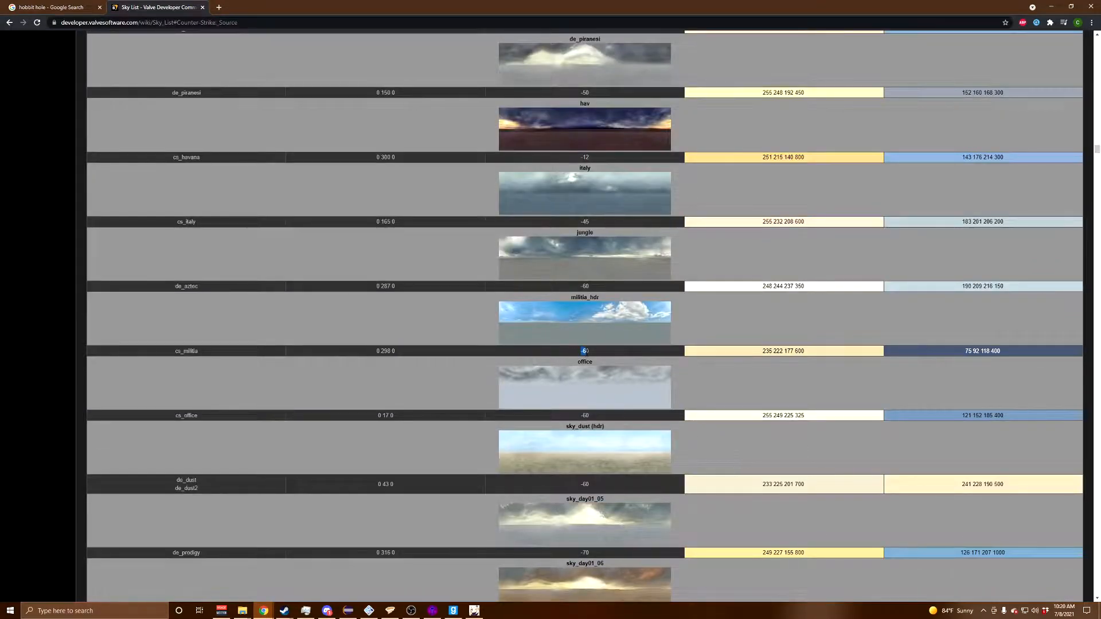
key(alt+Tab)
key(alt+Tab)
key(alt+Tab)
click(679, 182)
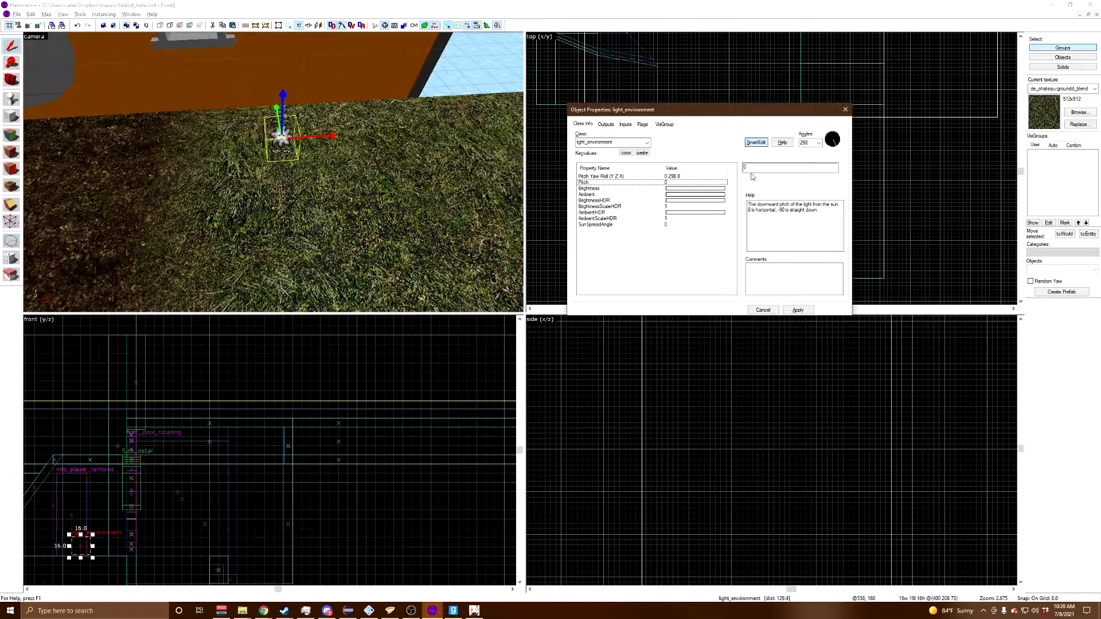
key(alt+Tab)
key(alt+Tab)
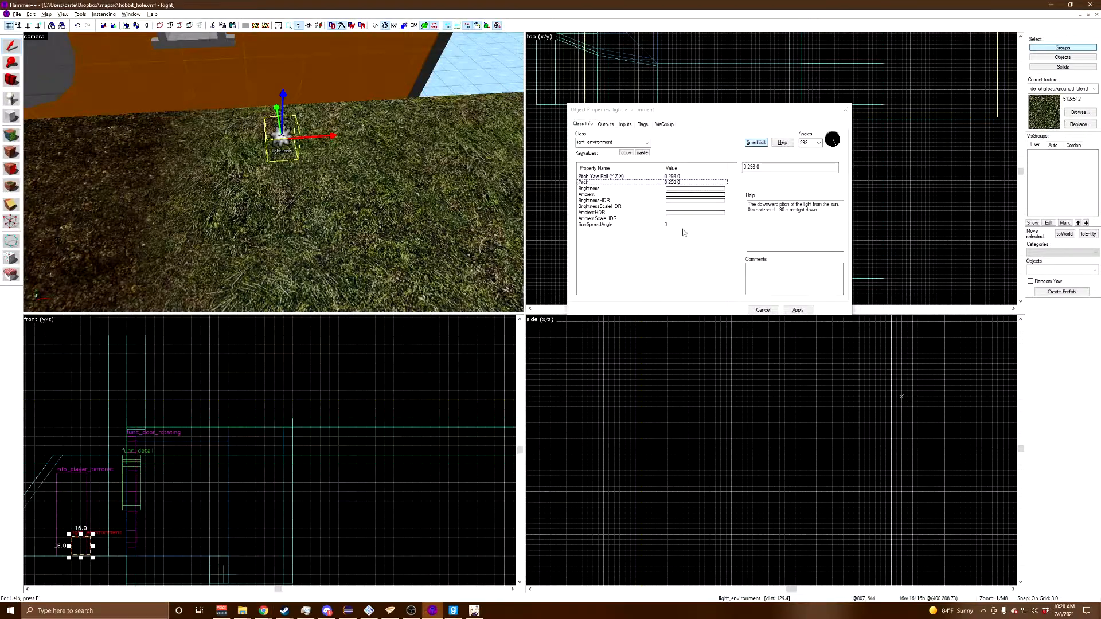
key(alt+Tab)
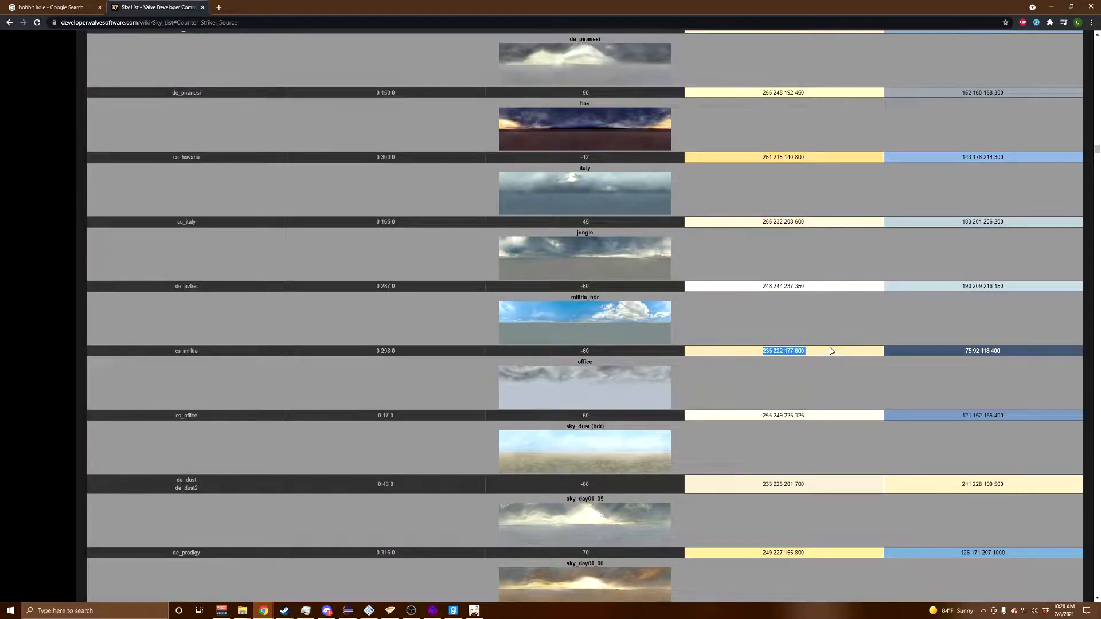
key(alt+Tab)
key(alt+Tab)
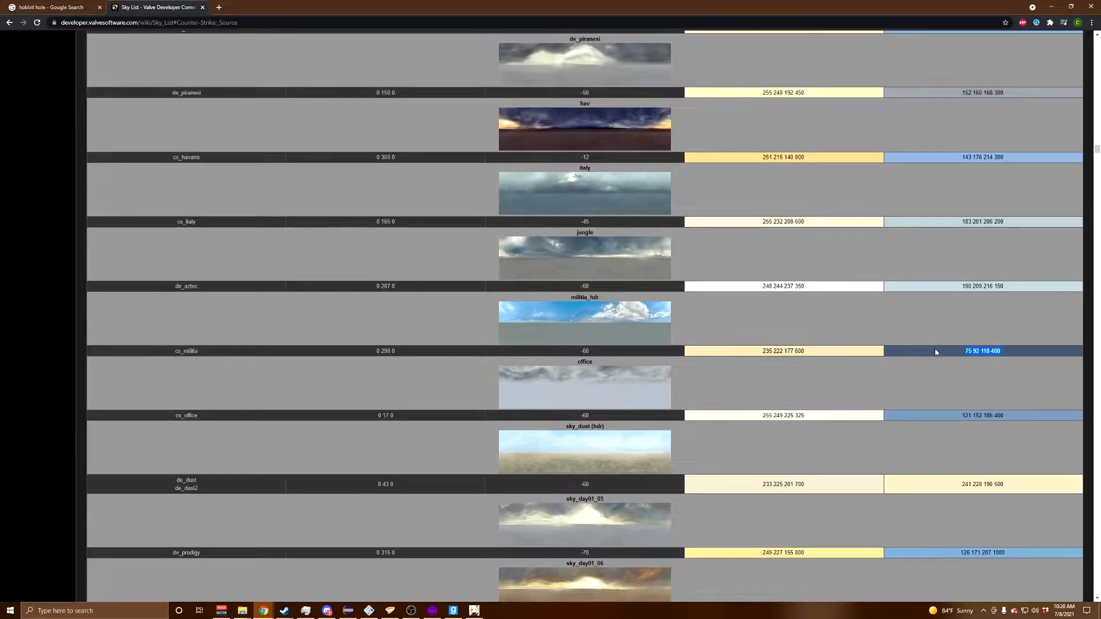
key(alt+Tab)
key(ctrl+v)
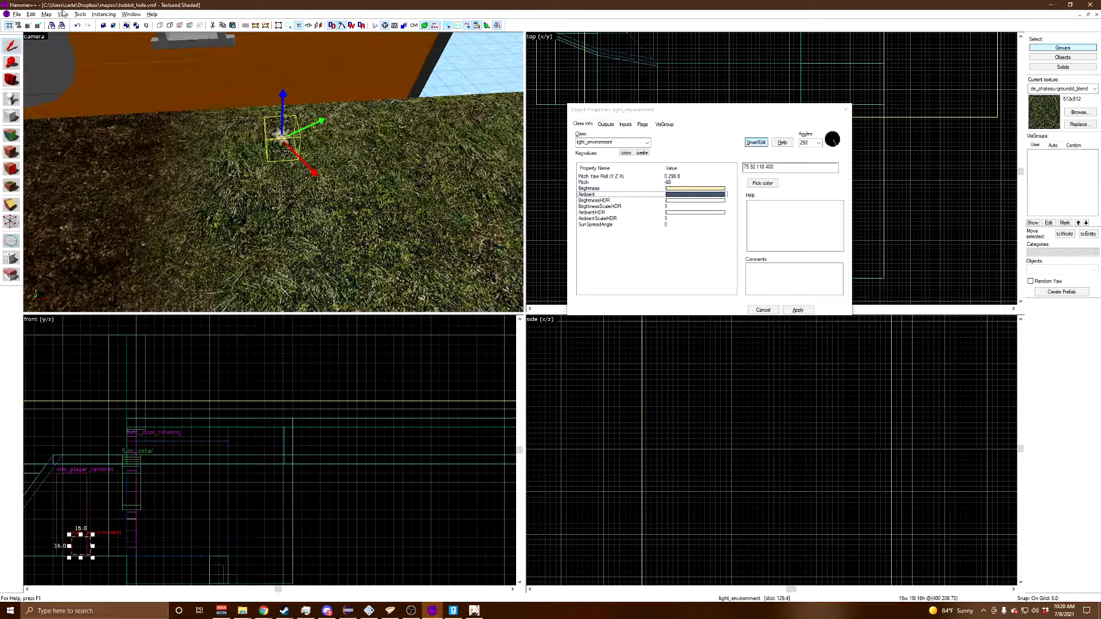
Step: Set the map's SkyBox Texture Name to militia_hdr in the map properties
click(63, 14)
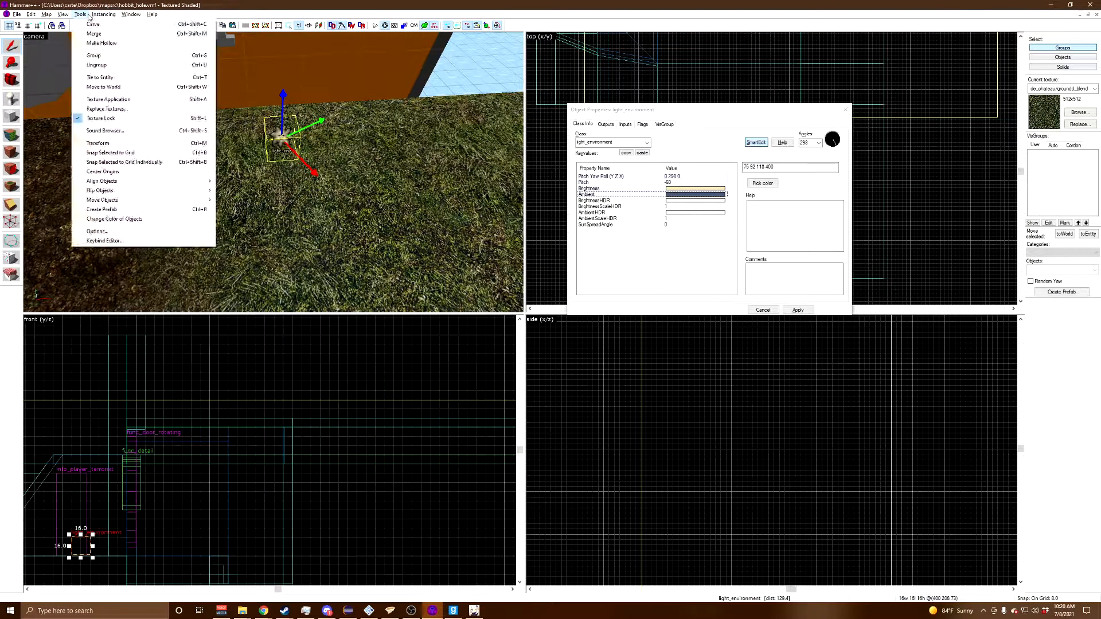
click(63, 166)
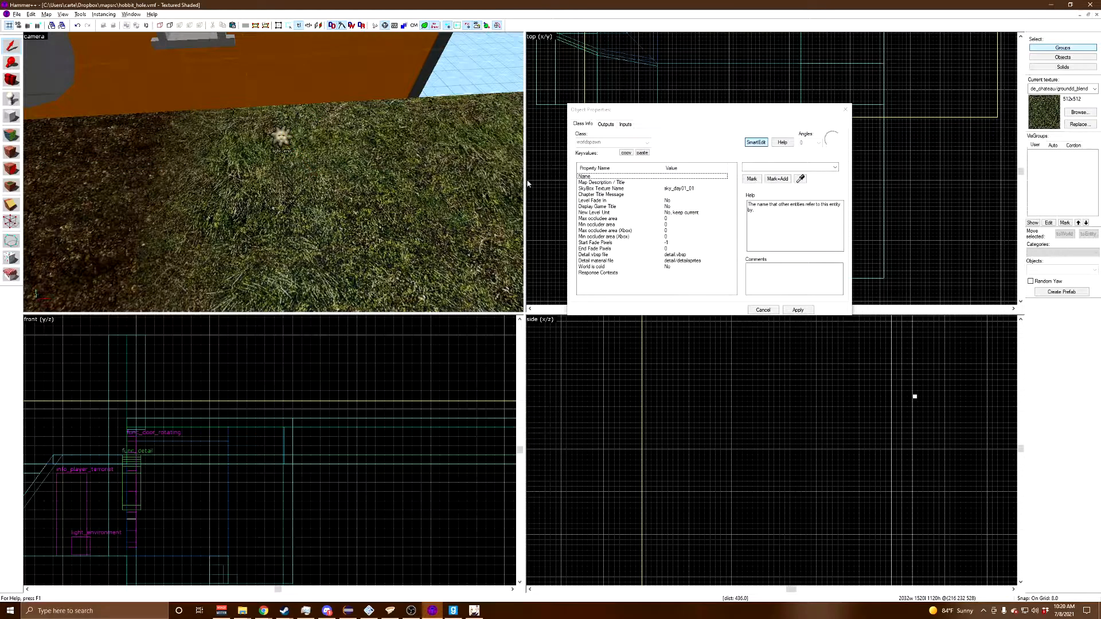
click(717, 188)
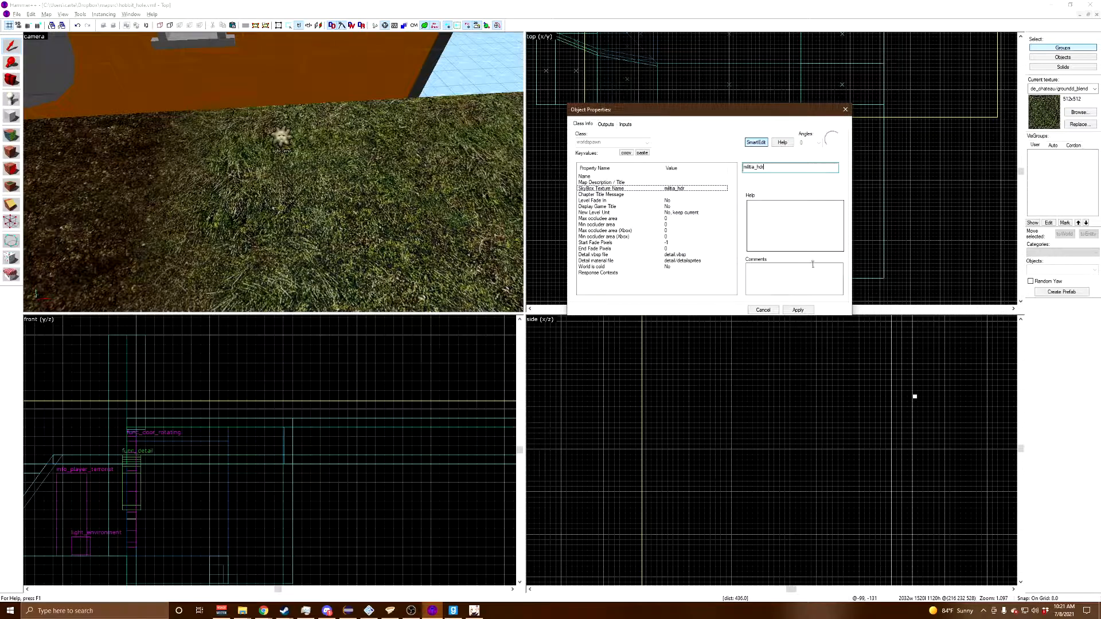
click(846, 110)
Step: Duplicate the potted plant in front of the house, placing the copy about 42 units farther along the facade
key(z)
key(s)
key(w)
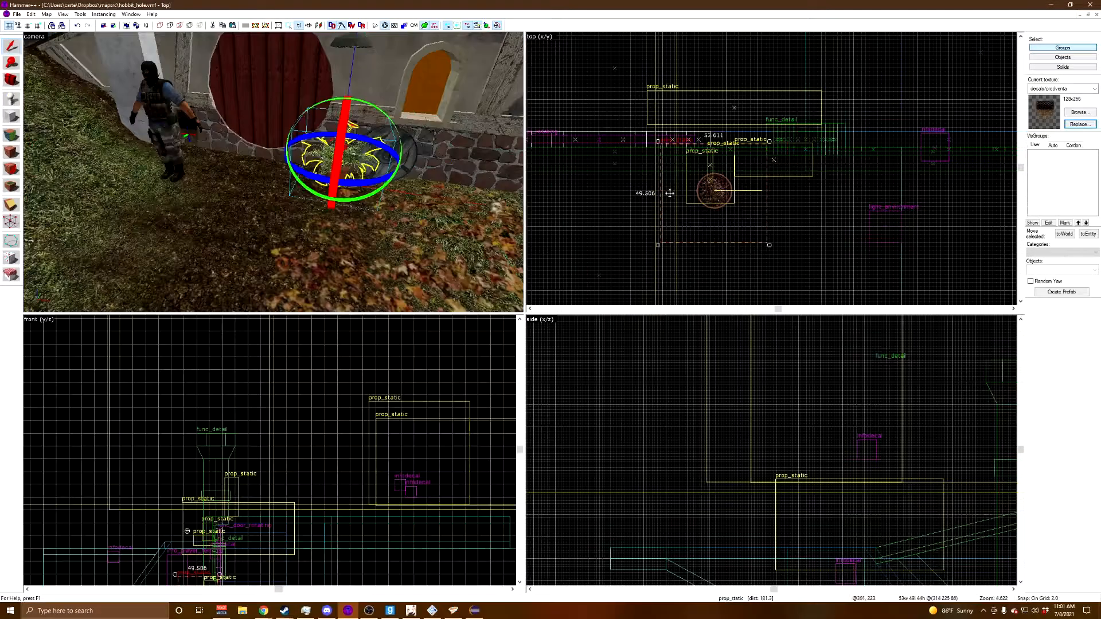
key(s)
key(z)
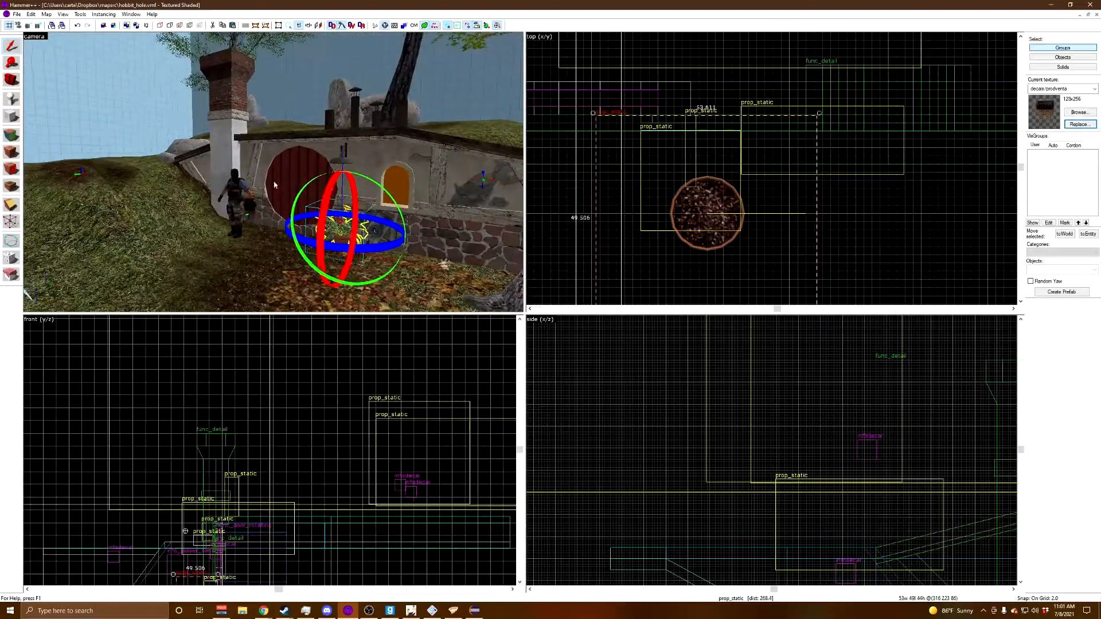
shift+drag(711, 229, 876, 246)
key(z)
key(w)
key(z)
click(843, 199)
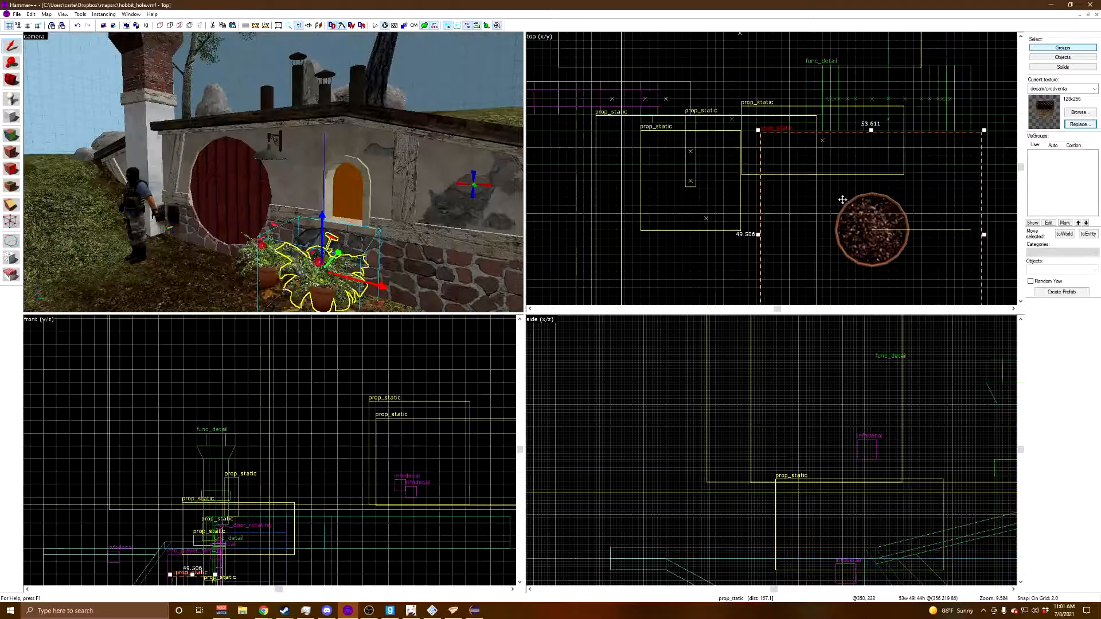
Step: Change the copied plant's World Model to props/de_inferno/claypot01.mdl
double_click(328, 301)
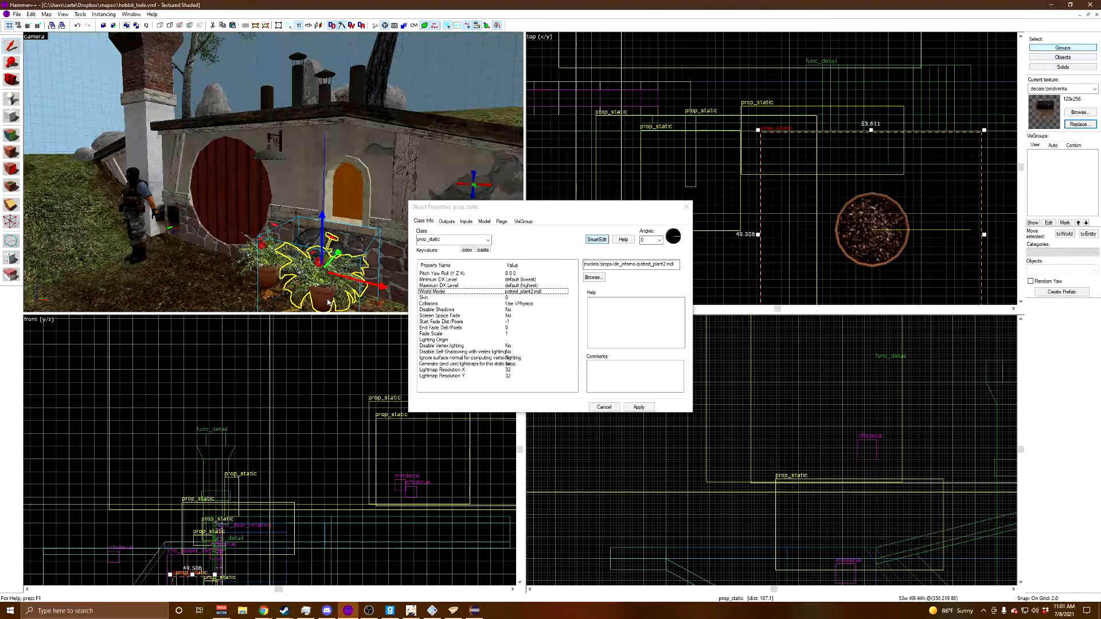
click(593, 278)
scroll(775, 334, down, 10)
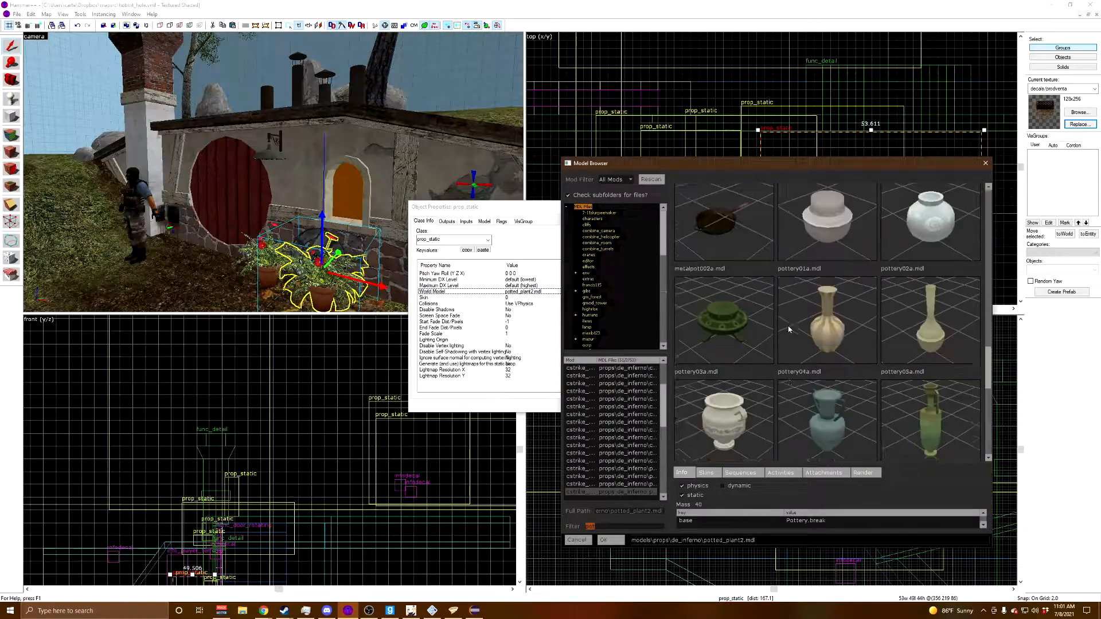
scroll(775, 334, up, 3)
scroll(723, 311, up, 15)
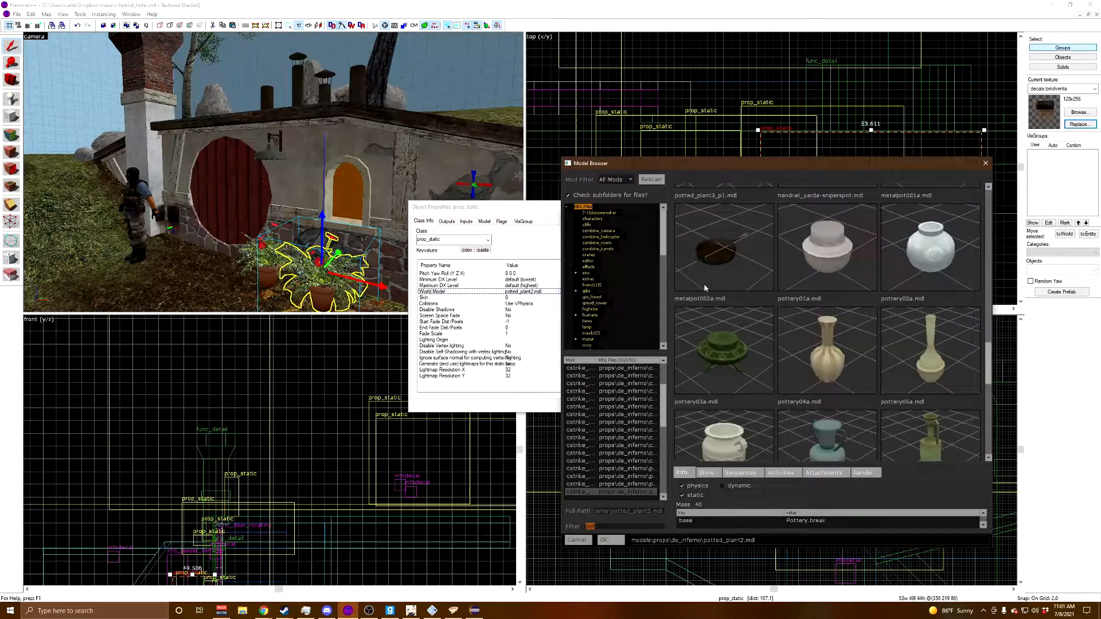
scroll(722, 311, up, 3)
double_click(723, 310)
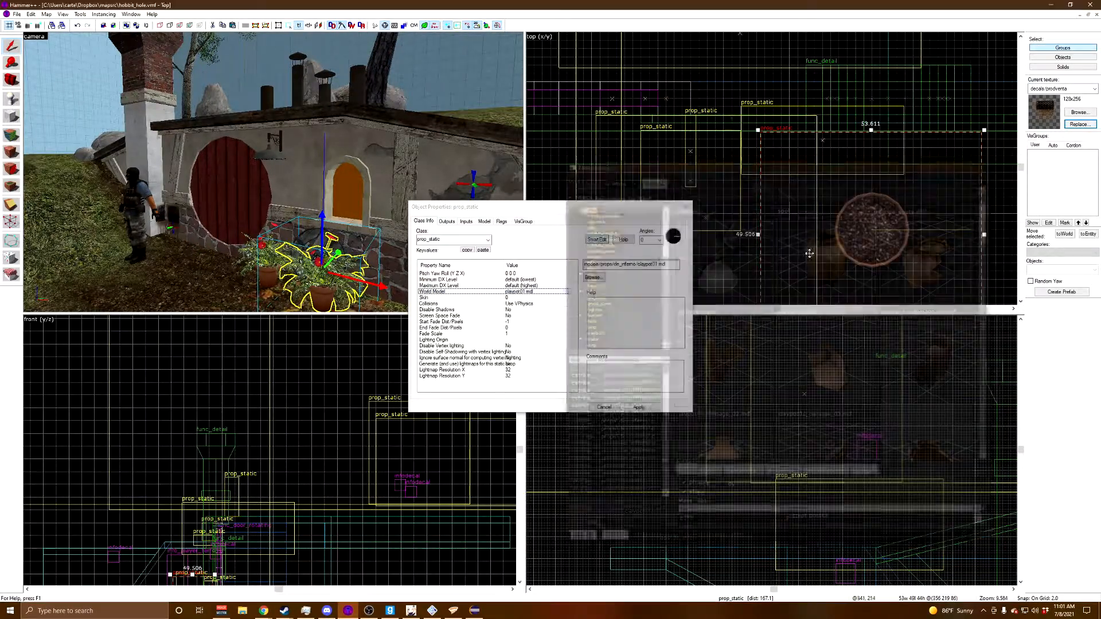
click(686, 207)
Step: Try the clay pot about 18 units farther along the wall, away from the potted plant
key(z)
key(w)
key(s)
key(z)
scroll(619, 74, down, 2)
scroll(792, 201, up, 1)
drag(790, 201, 853, 216)
key(z)
key(s)
key(s)
key(z)
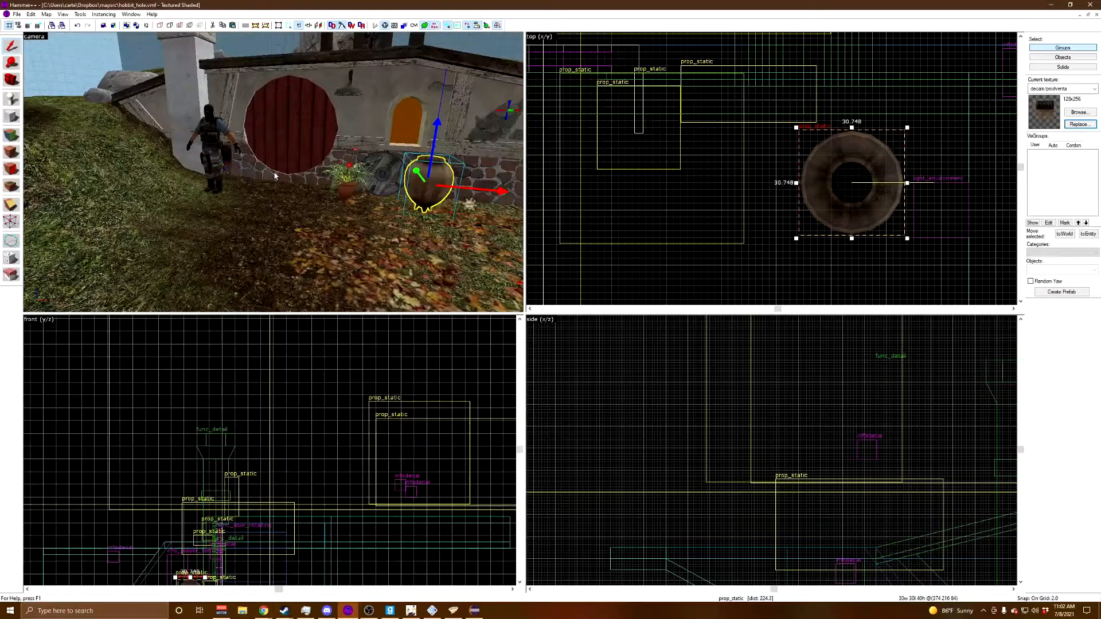
Step: Move the clay pot away from the wall onto the leaf-covered ground near the tree trunk
key(z)
key(z)
key(z)
key(w)
key(z)
scroll(766, 109, down, 5)
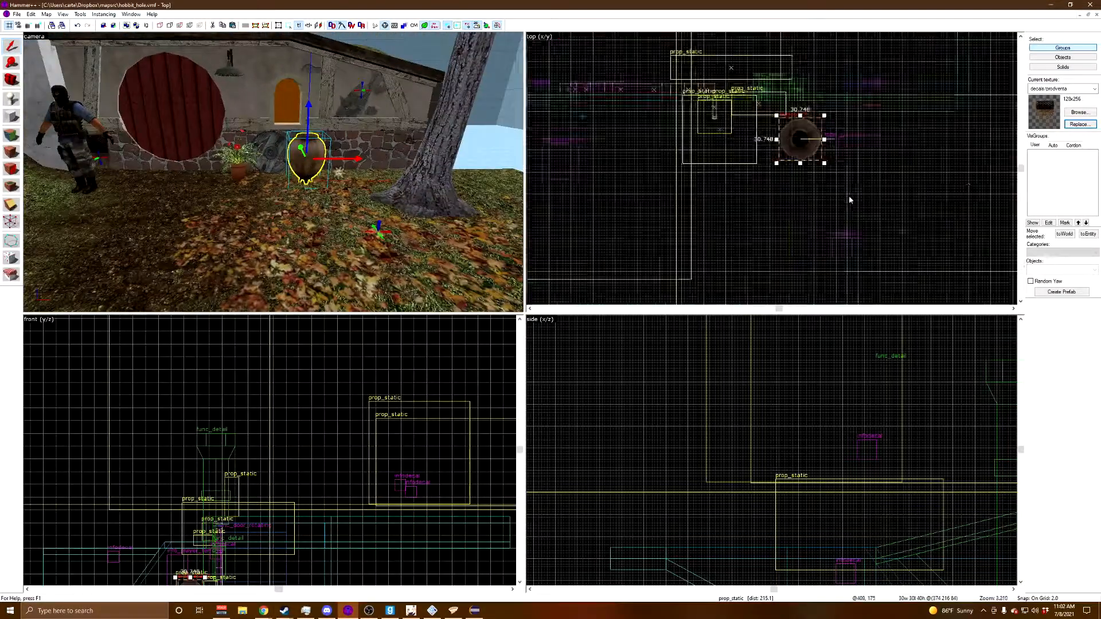
scroll(849, 195, up, 2)
drag(779, 130, 851, 249)
scroll(201, 492, down, 4)
scroll(163, 554, up, 11)
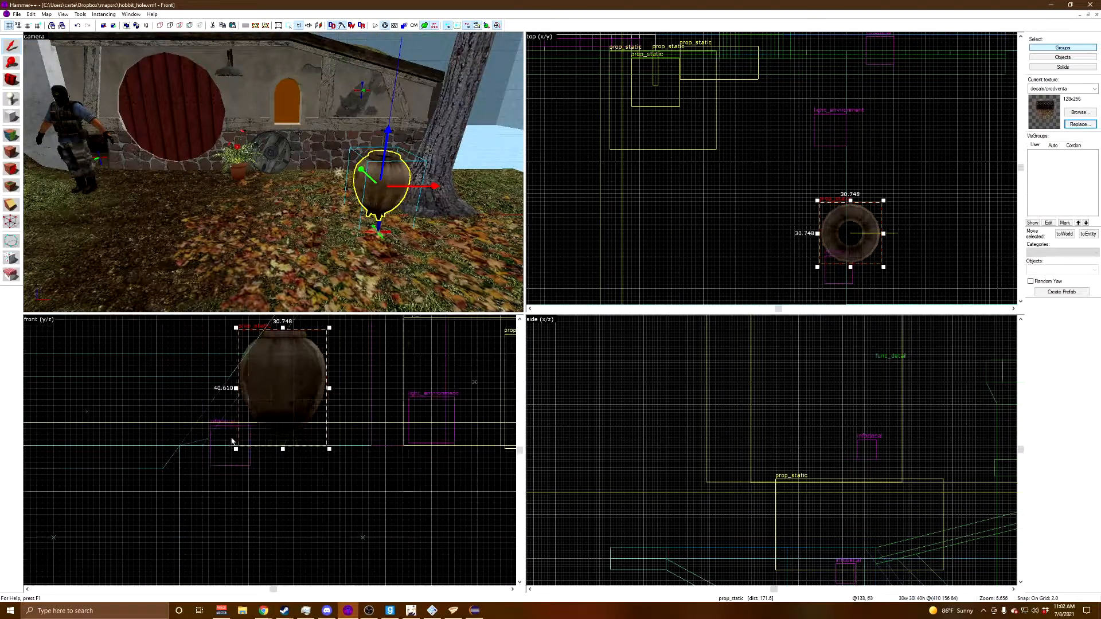
Step: Shift the clay pot about 12 units farther from the house, beside the tree trunk
scroll(774, 106, down, 5)
scroll(807, 193, up, 4)
drag(795, 119, 801, 136)
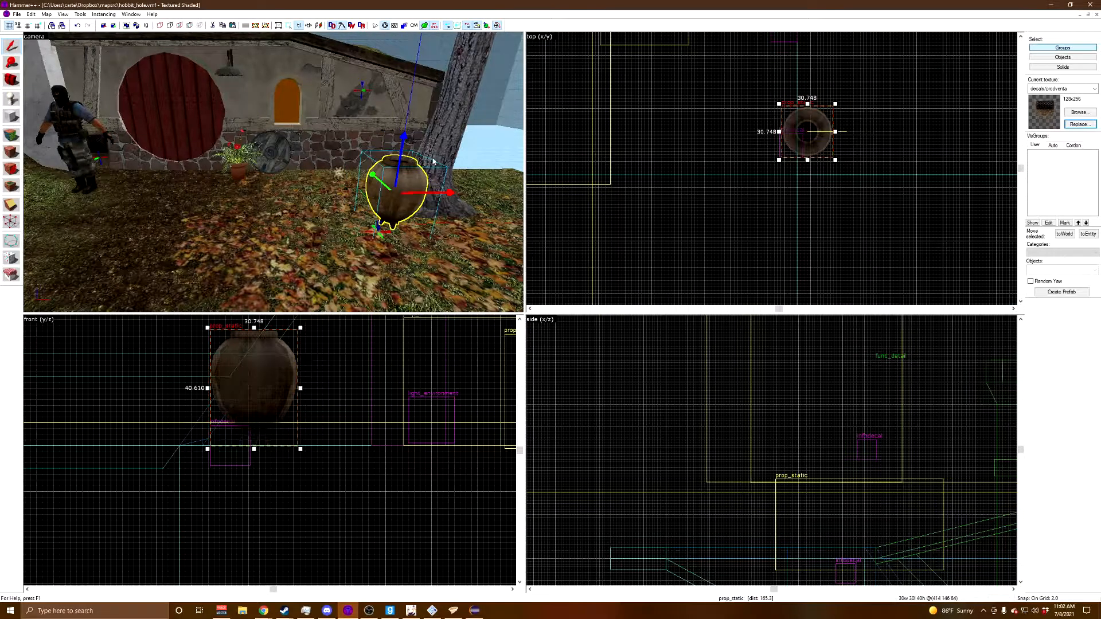
key(z)
key(d)
key(z)
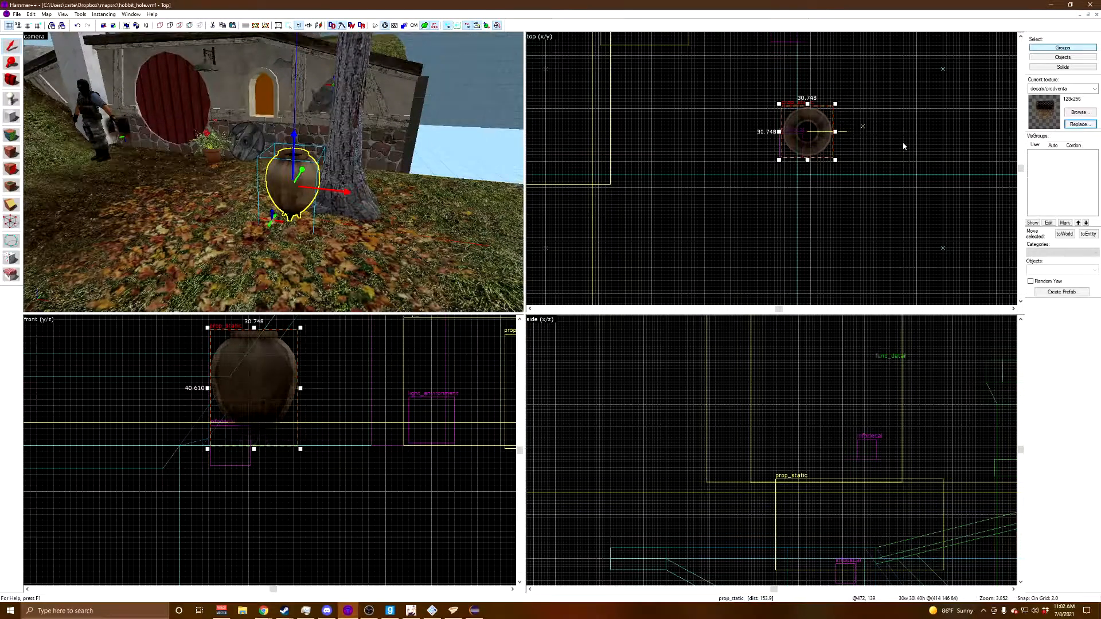
Step: Duplicate the clay pot by the tree, placing the copy about 20 units farther out from the house
click(777, 165)
click(276, 178)
shift+drag(806, 135, 823, 168)
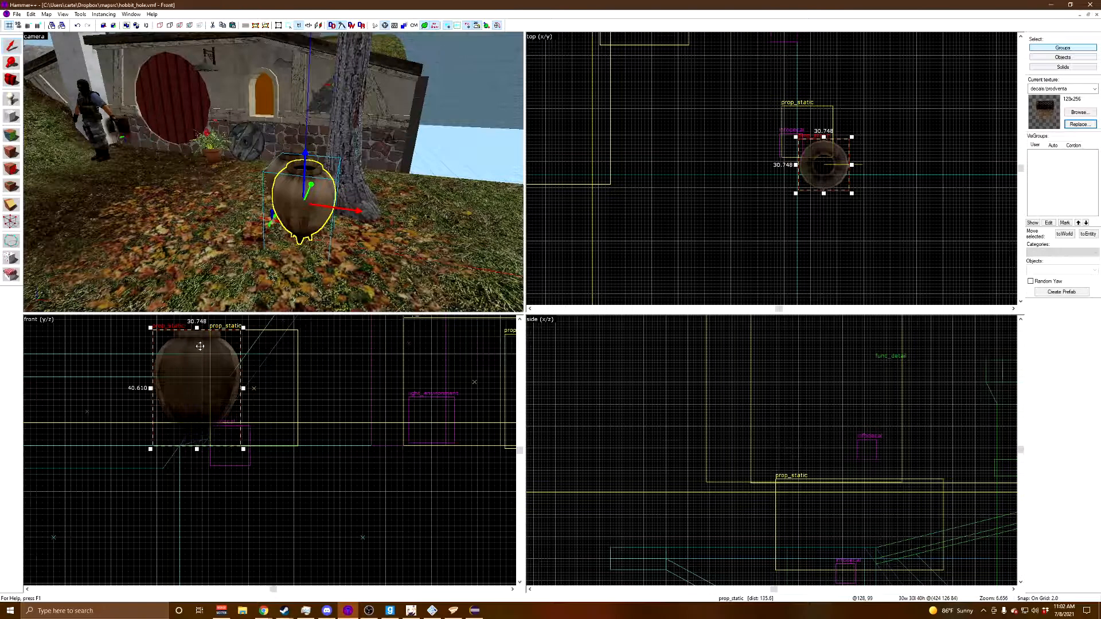